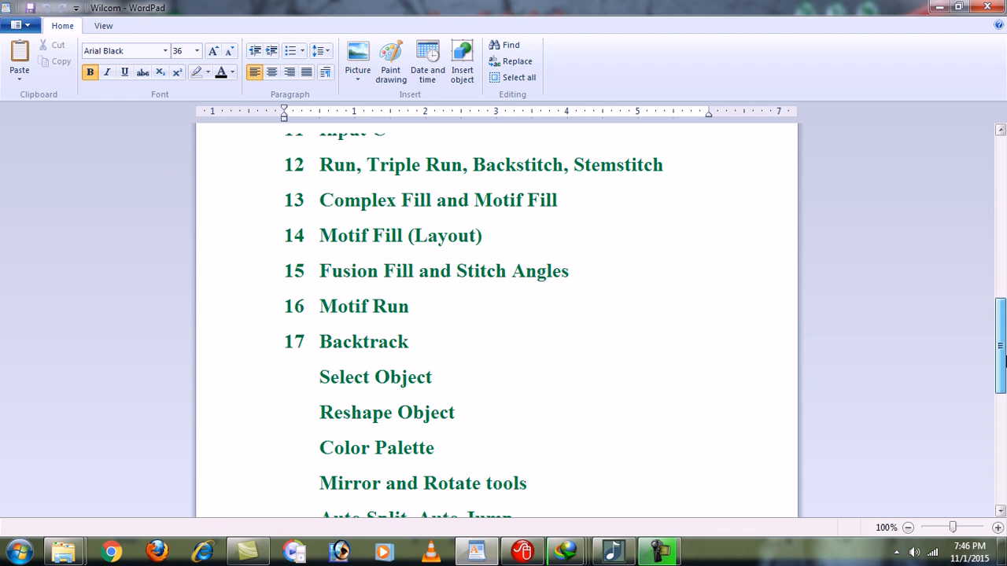
Step: Look through the remaining lesson topics to the end of the list, then switch to Wilcom ES-65 Designer
left_click_drag(1003, 360, 1004, 480)
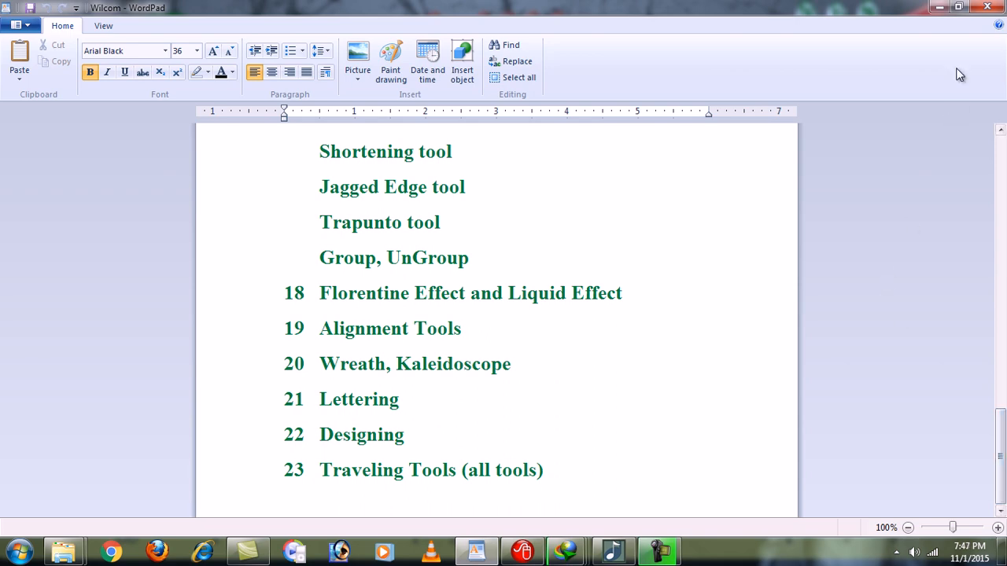
left_click(938, 8)
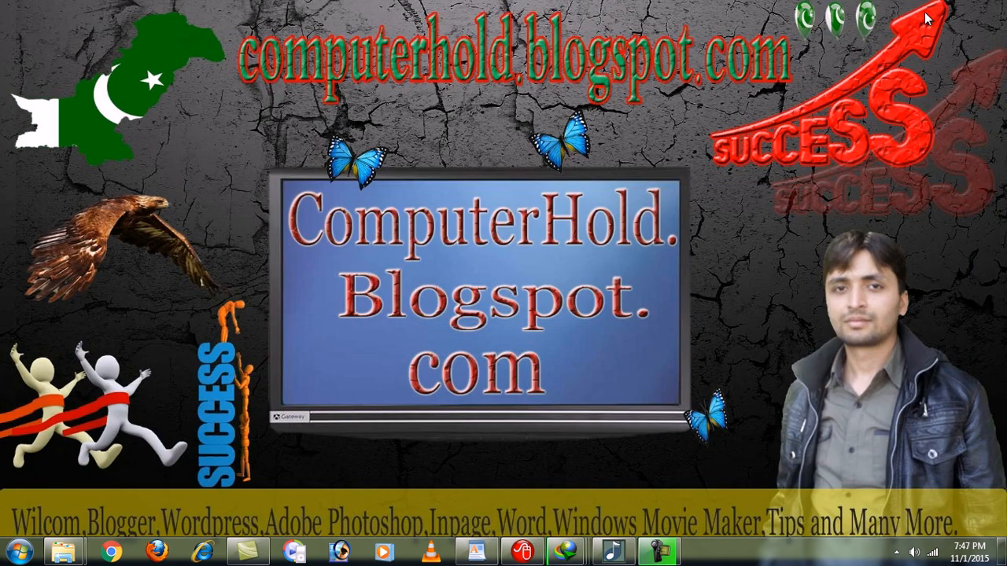
left_click(522, 552)
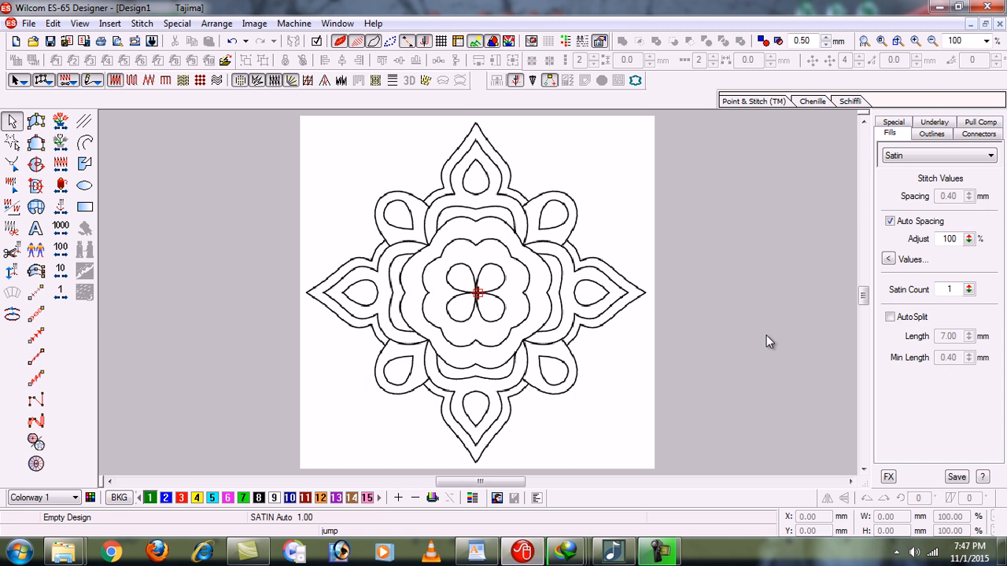
Step: Start an open vector outline for guide lines over the mandala artwork and set its line color to red
key("shift+z")
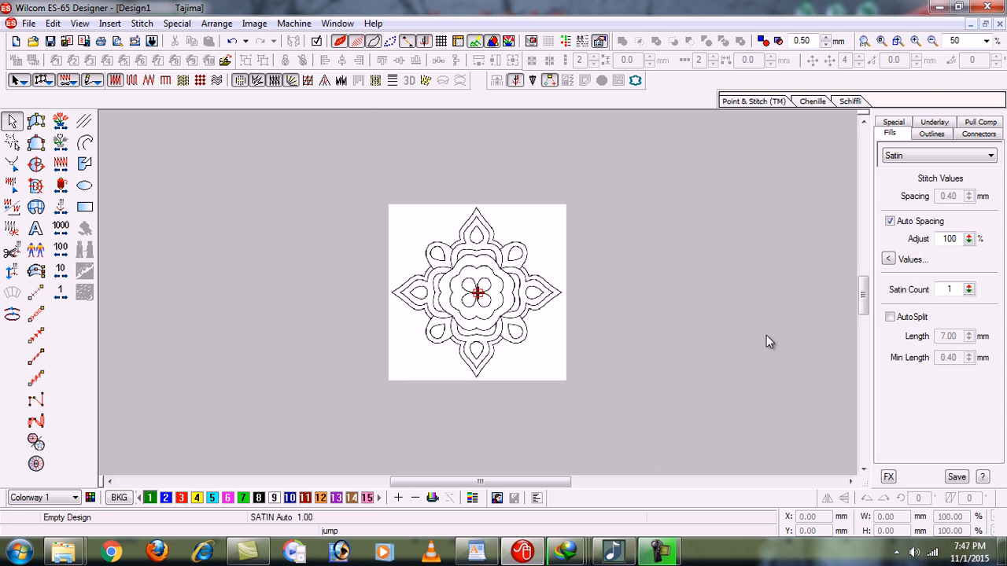
key("b")
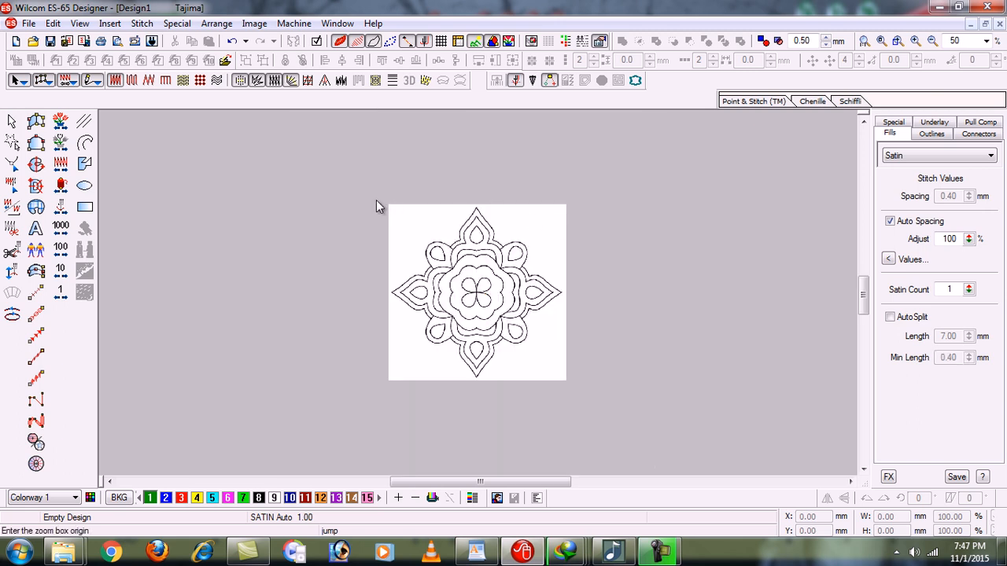
left_click_drag(372, 199, 566, 362)
left_click(576, 389)
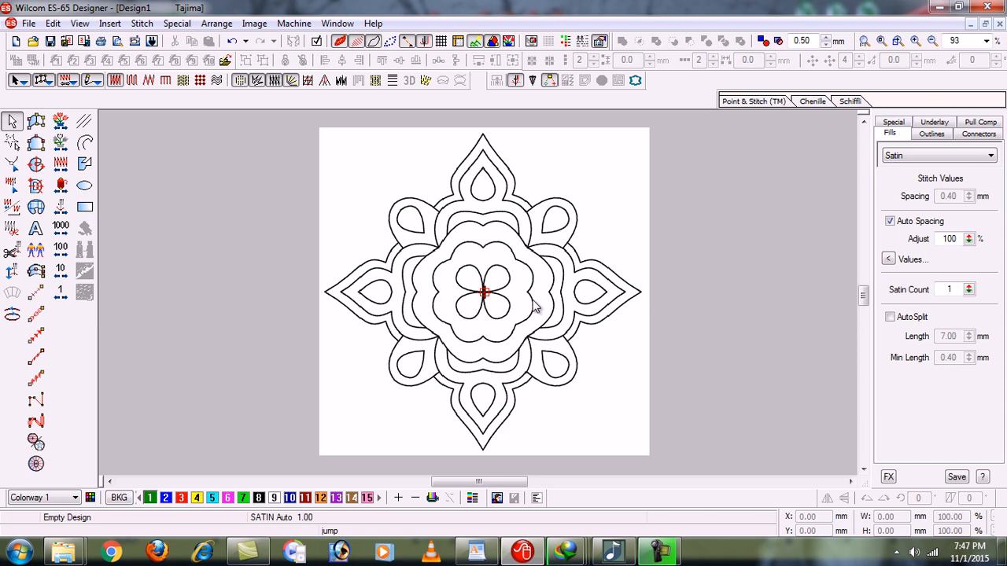
left_click(863, 121)
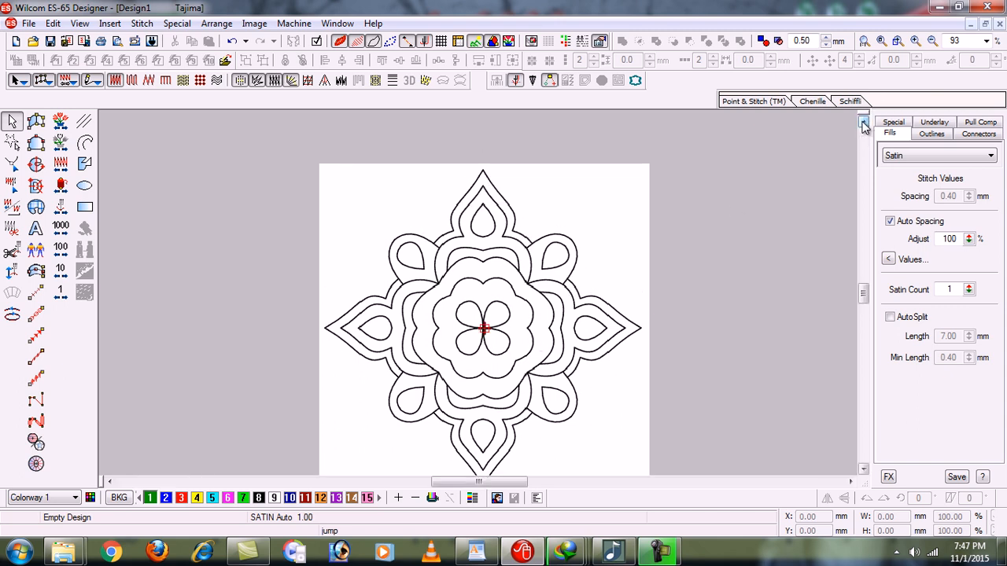
left_click(87, 143)
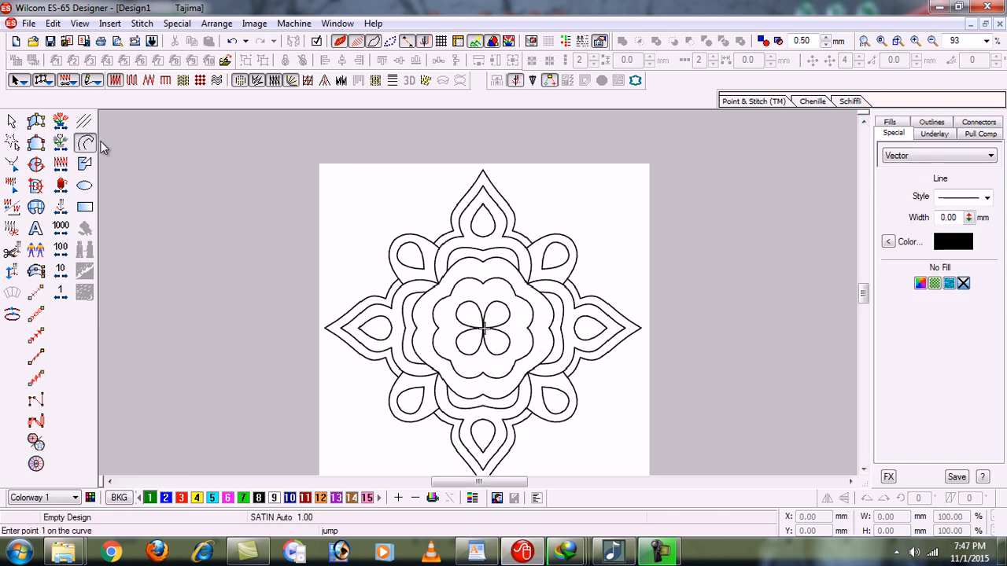
left_click(887, 241)
left_click(352, 208)
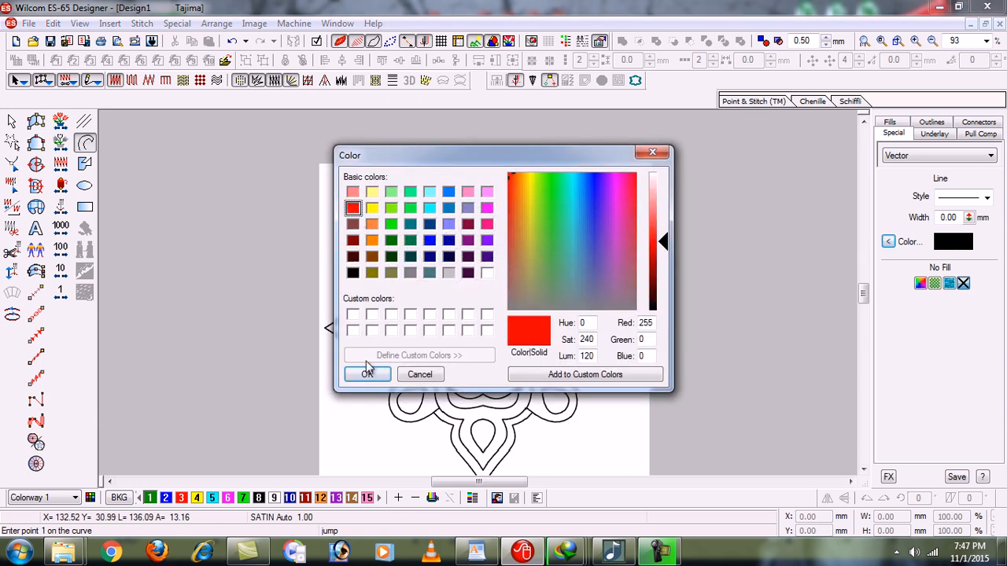
left_click(379, 376)
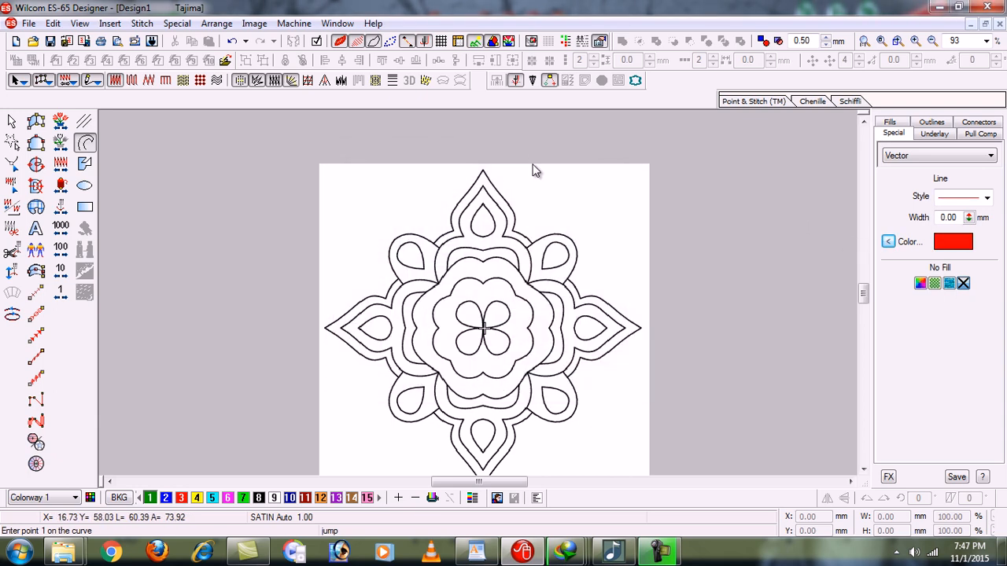
Step: Draw a straight vertical guide line about 173 mm long through the centre of the mandala
left_click(483, 140)
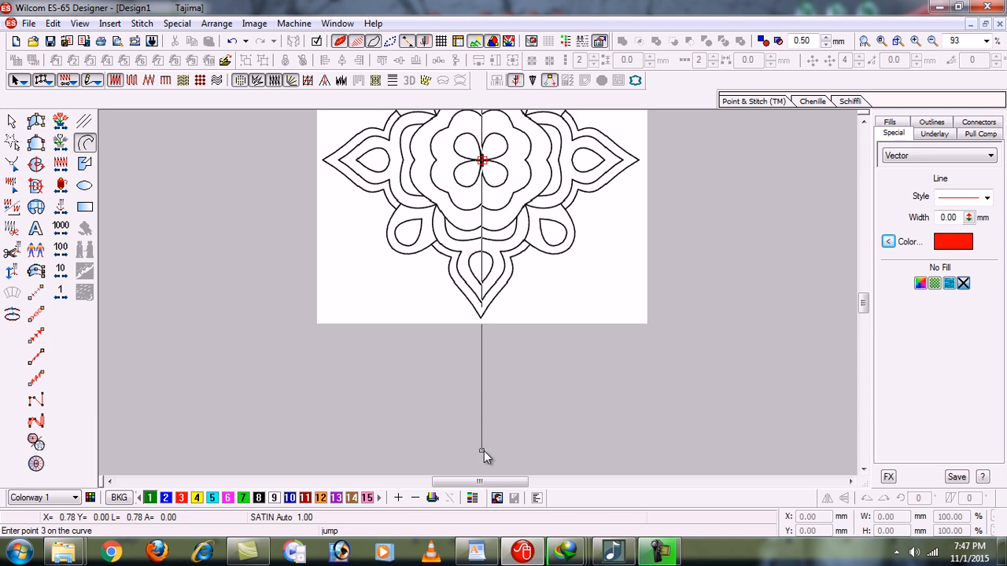
left_click(484, 451)
key("0")
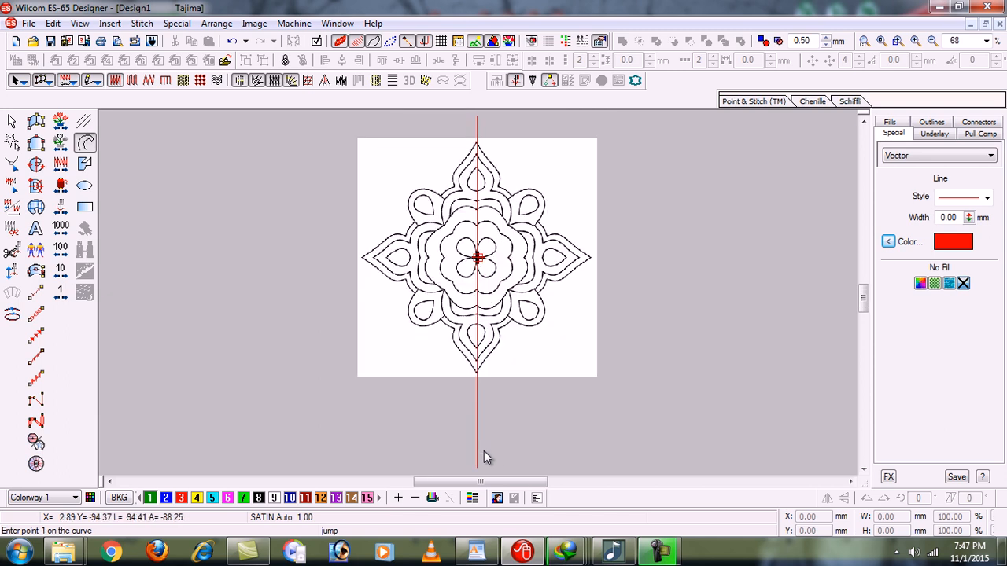
Step: Set the vertical guide line's Y position to 0 mm so it is centred vertically on the artwork
left_click(10, 122)
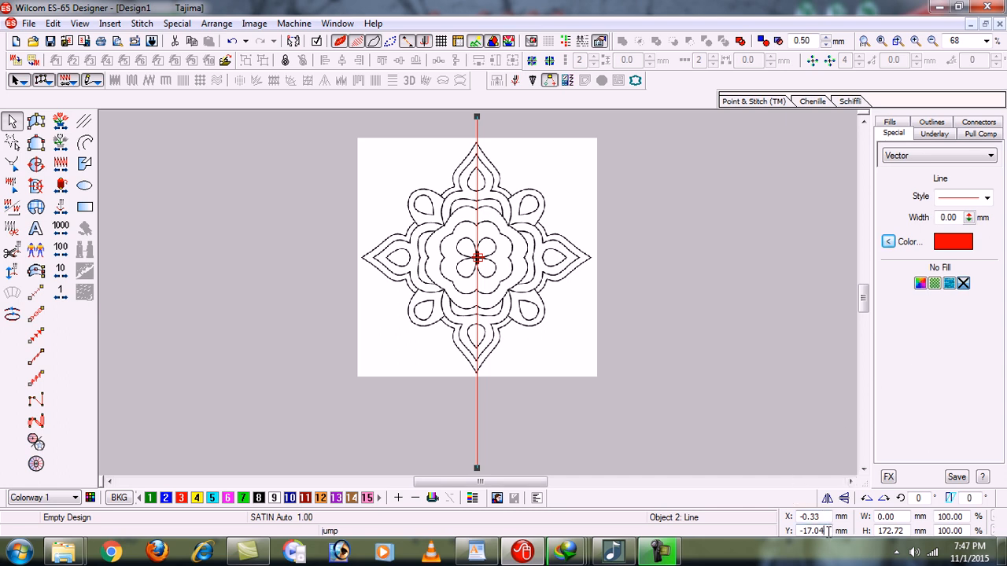
key("BackSpace")
key("BackSpace")
key("BackSpace")
key("BackSpace")
key("BackSpace")
key("BackSpace")
type("00")
key("Return")
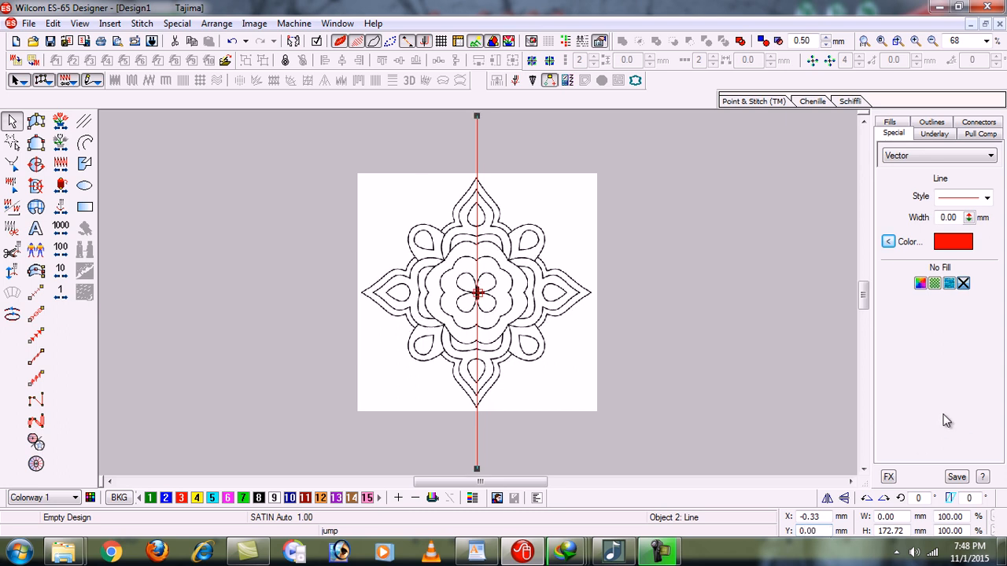
Step: Try nudging the vertical guide line sideways around the mandala's centre
key("Left")
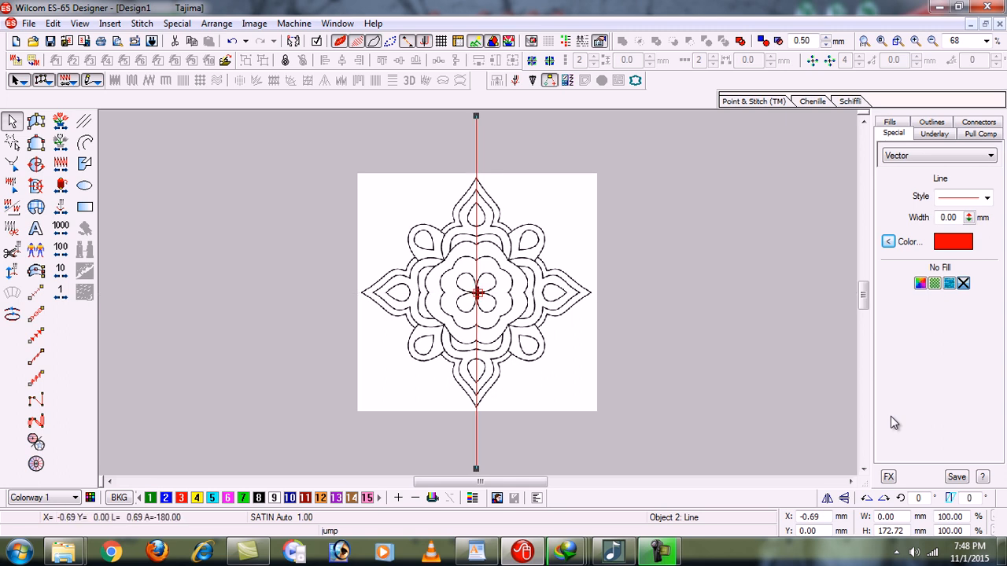
key("Right")
key("Right")
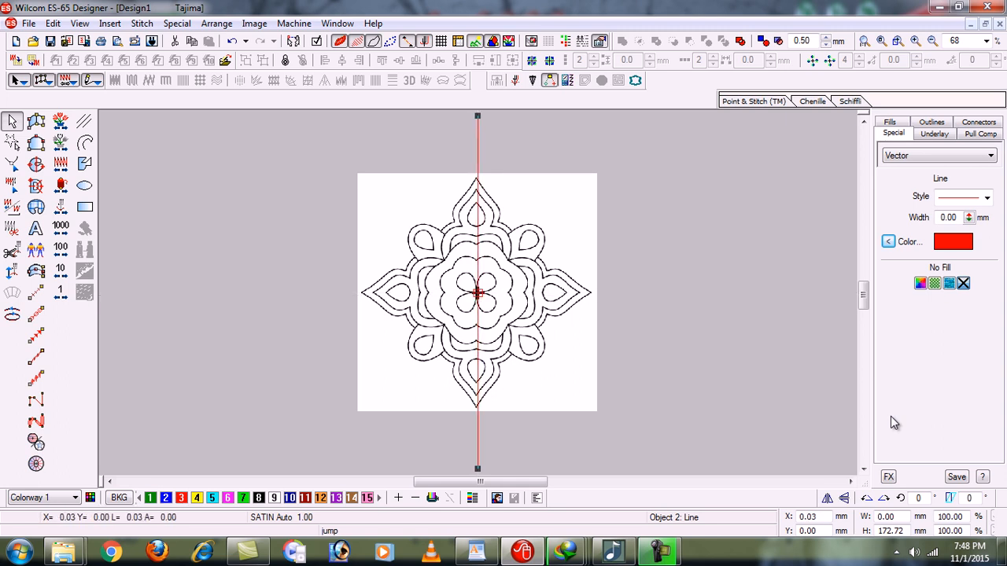
key("Left")
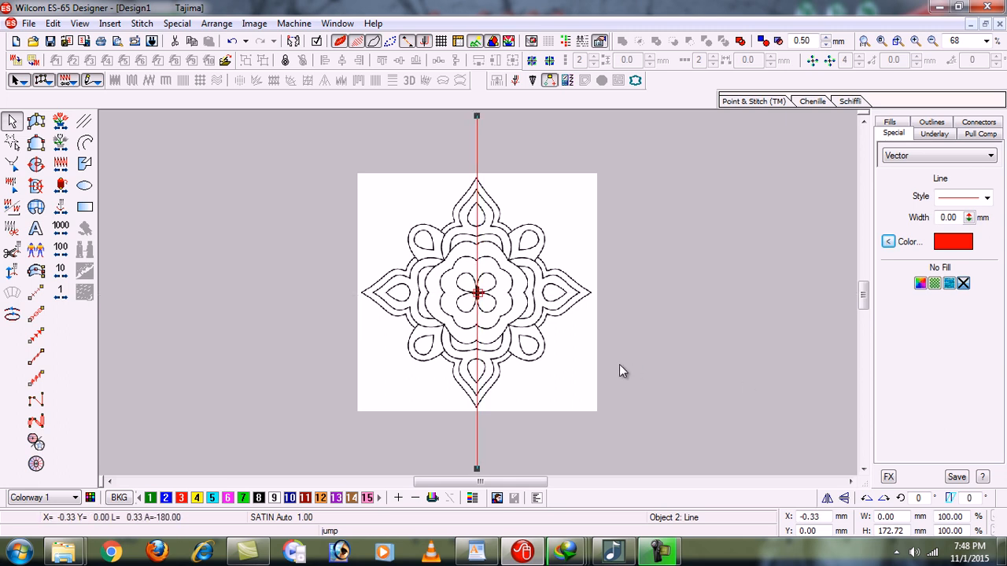
key("Escape")
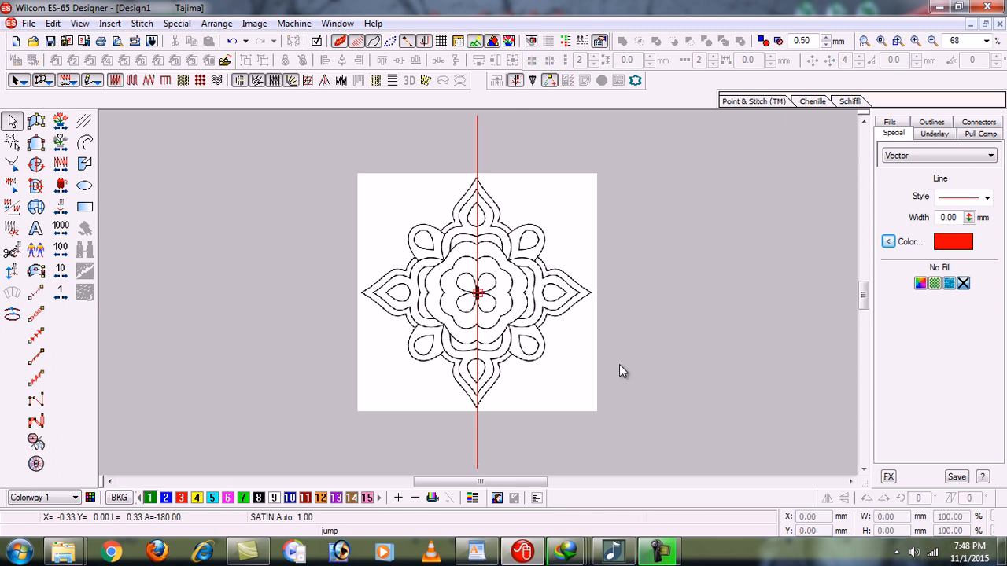
Step: Duplicate the vertical guide line and rotate the copy by 90 degrees to make a horizontal guide
left_click(479, 182)
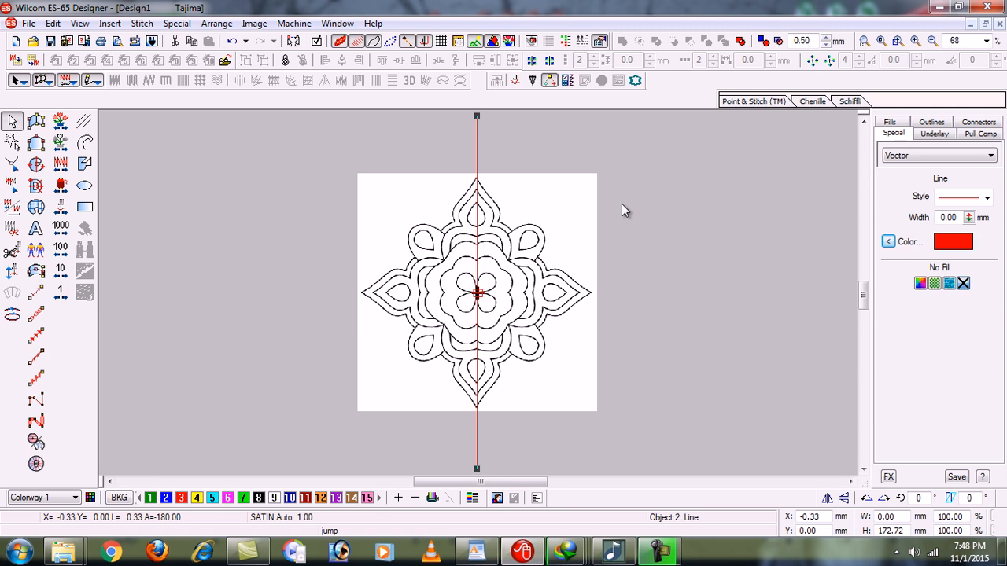
key("ctrl+d")
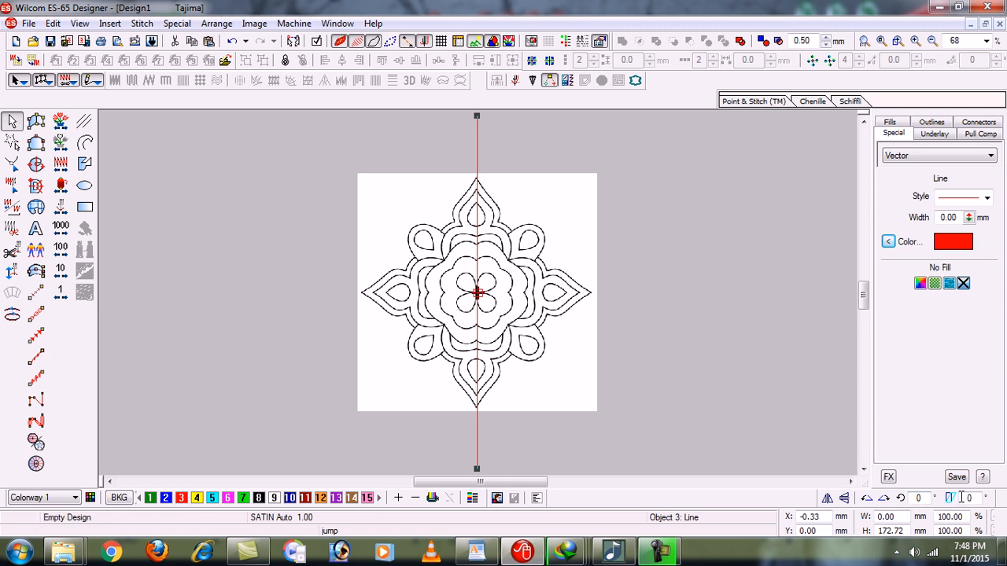
double_click(918, 497)
type("90")
key("Return")
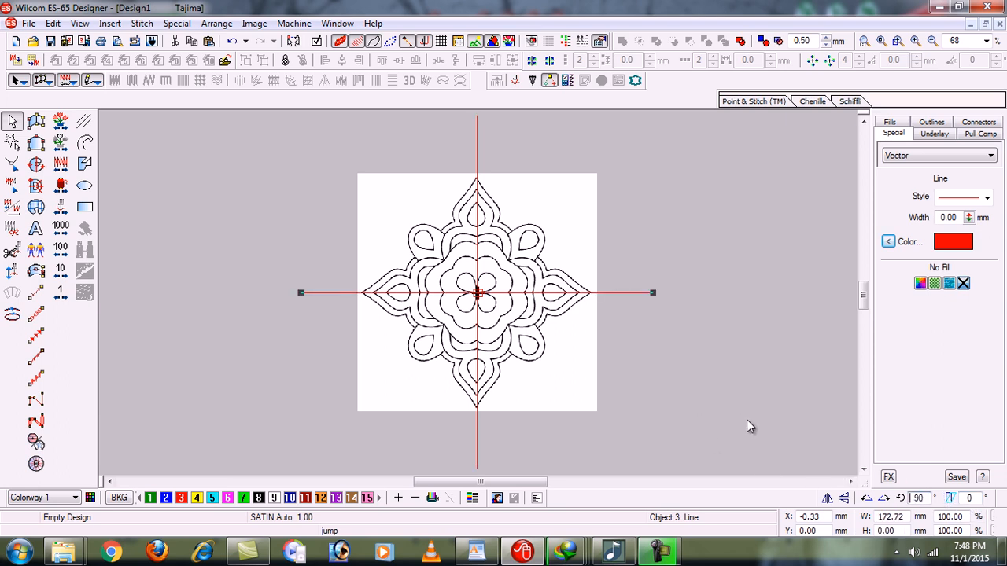
left_click(664, 396)
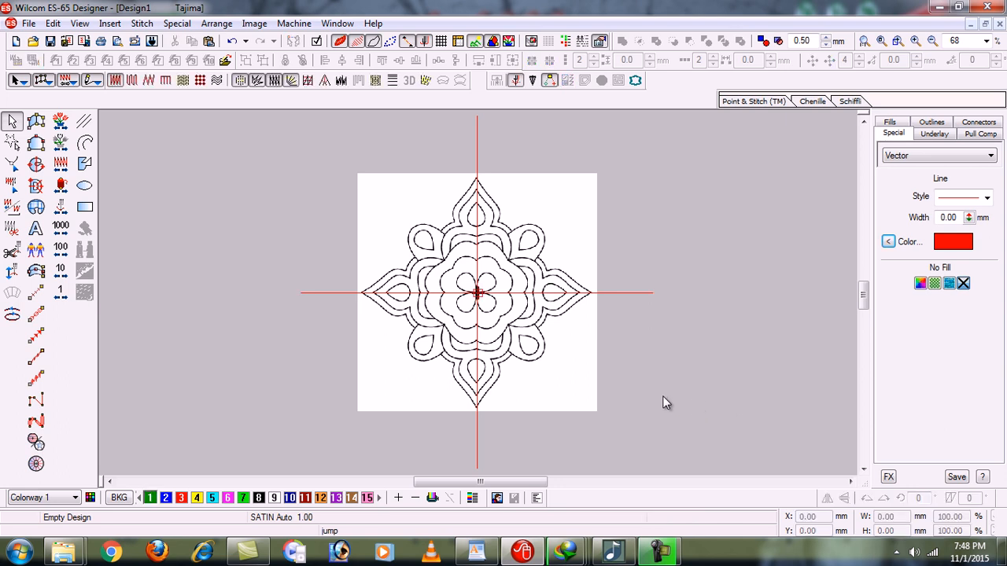
Step: Duplicate the horizontal guide line and rotate the copy by 45 degrees to make a diagonal guide
left_click(583, 297)
key("ctrl+d")
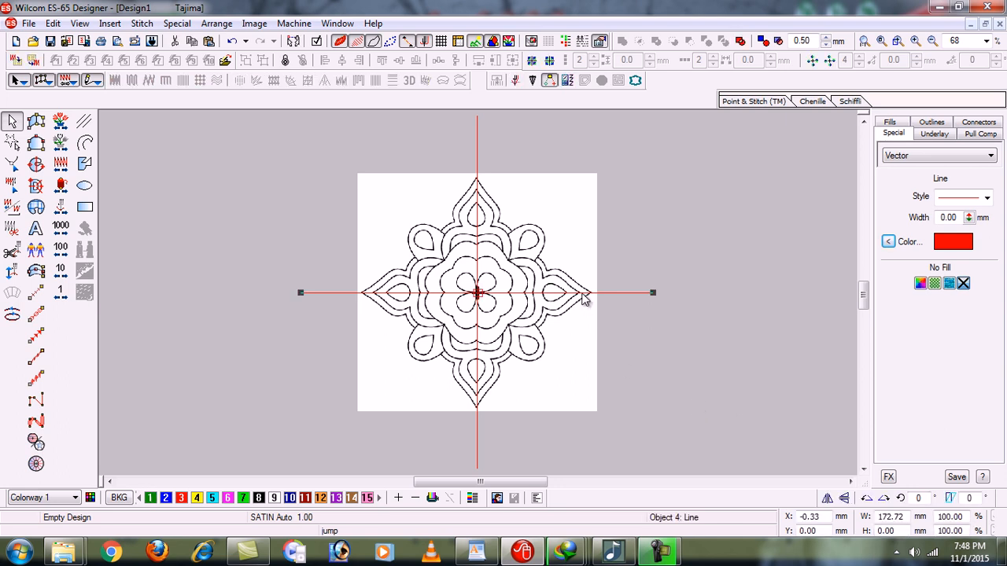
left_click_drag(925, 498, 894, 502)
type("45")
key("Return")
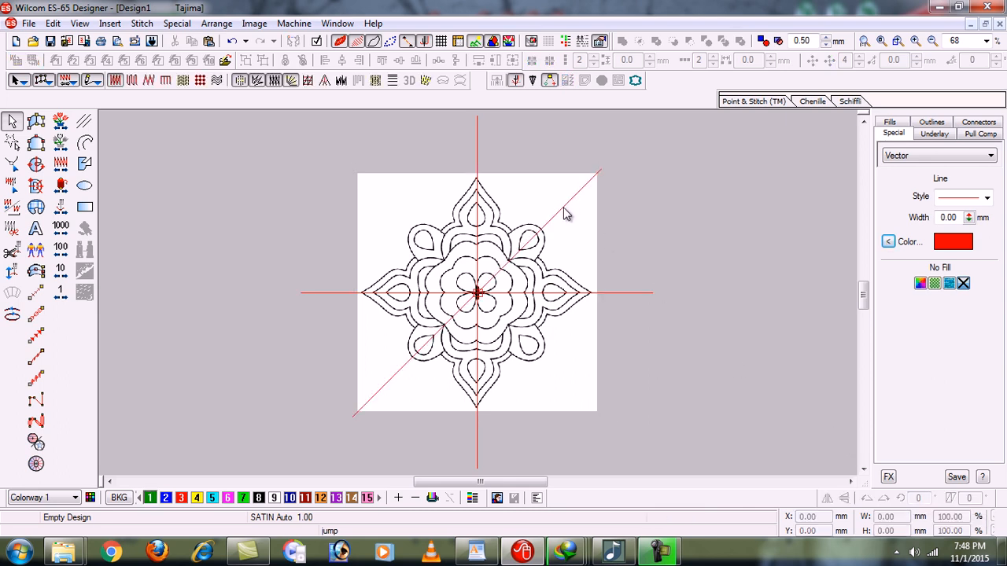
Step: Duplicate the diagonal guide line and mirror the copy horizontally to form the opposite diagonal
key("ctrl+d")
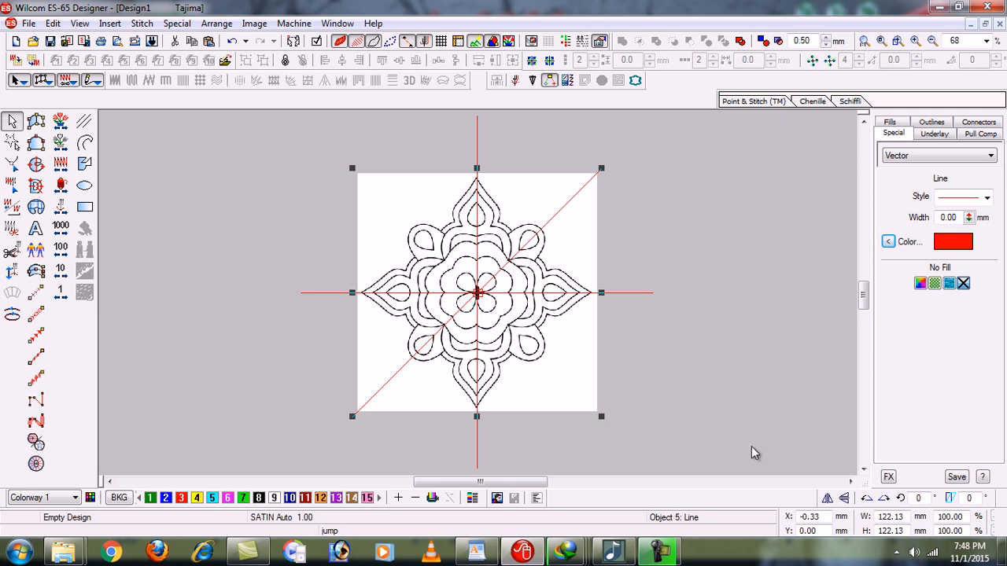
left_click(827, 498)
left_click(726, 424)
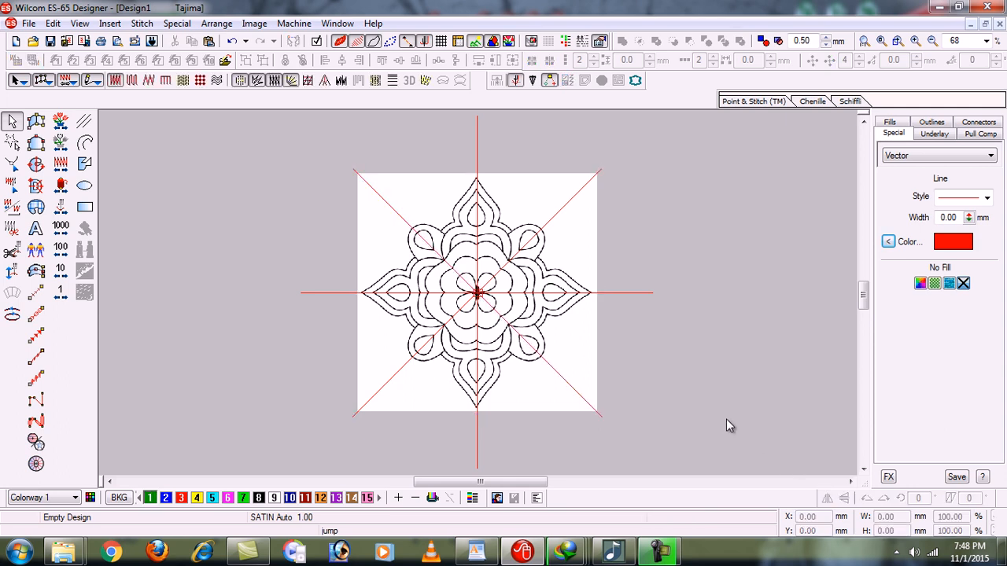
Step: Select the mandala bitmap behind the guide lines and lock it in place
key("b")
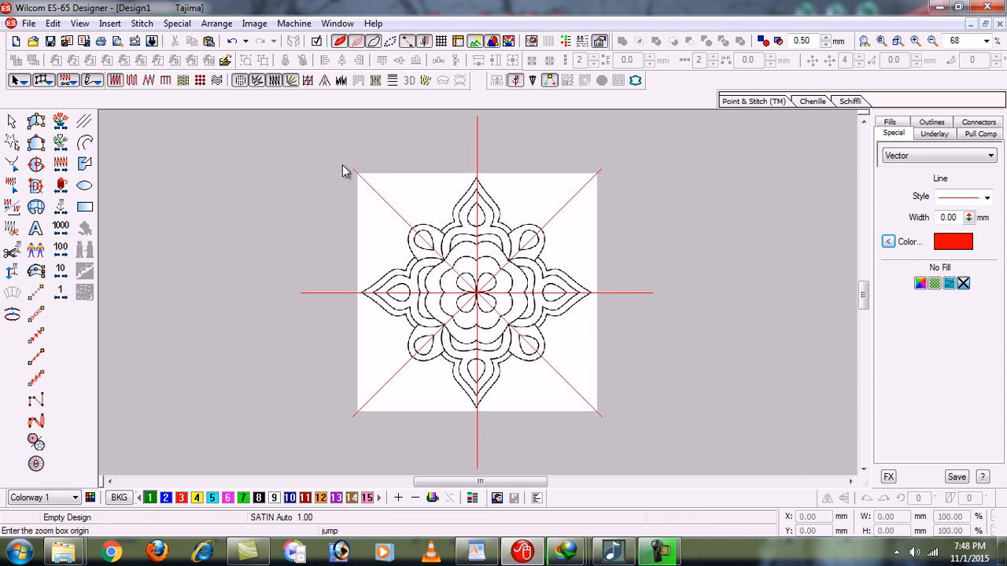
left_click_drag(596, 430, 603, 416)
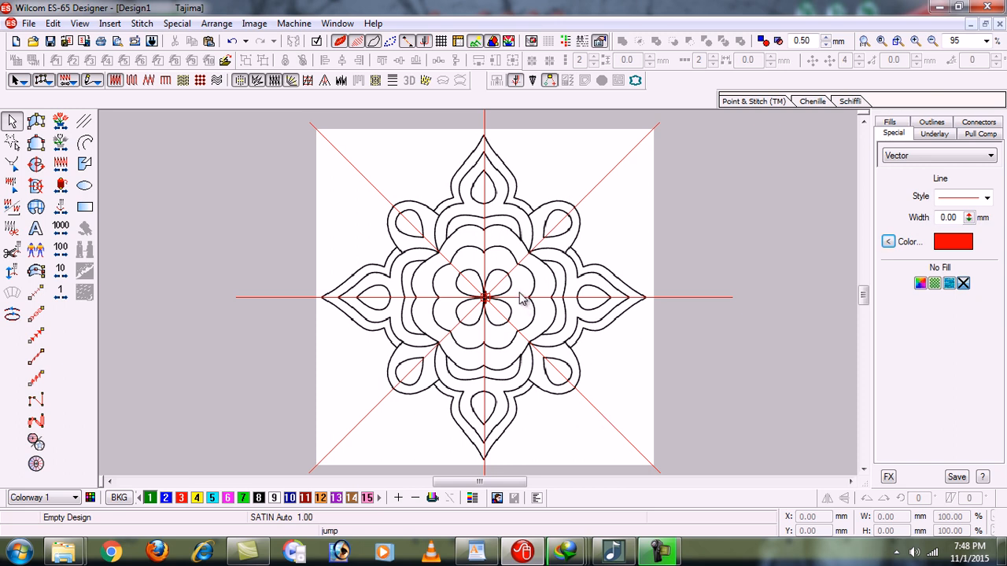
left_click(627, 234)
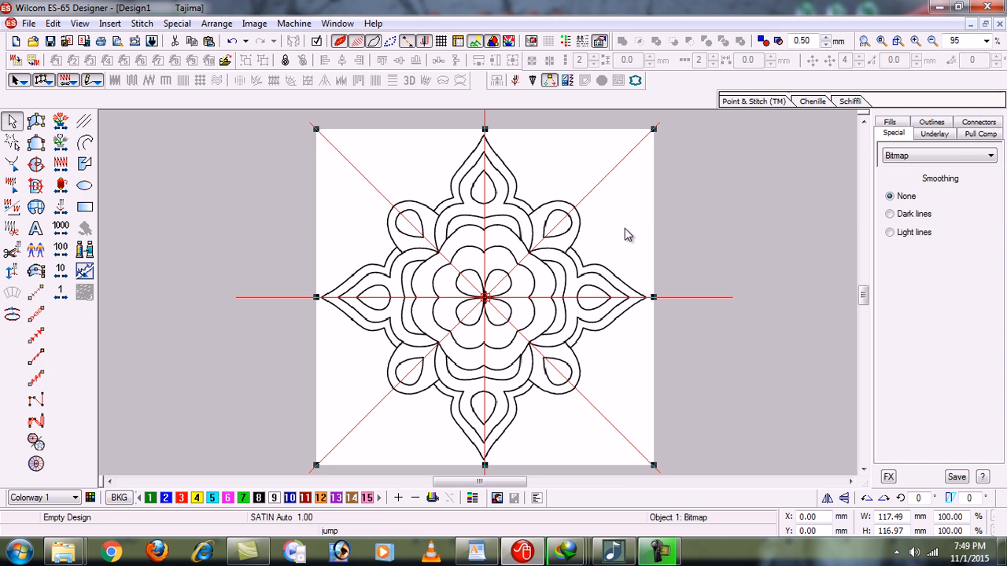
key("Escape")
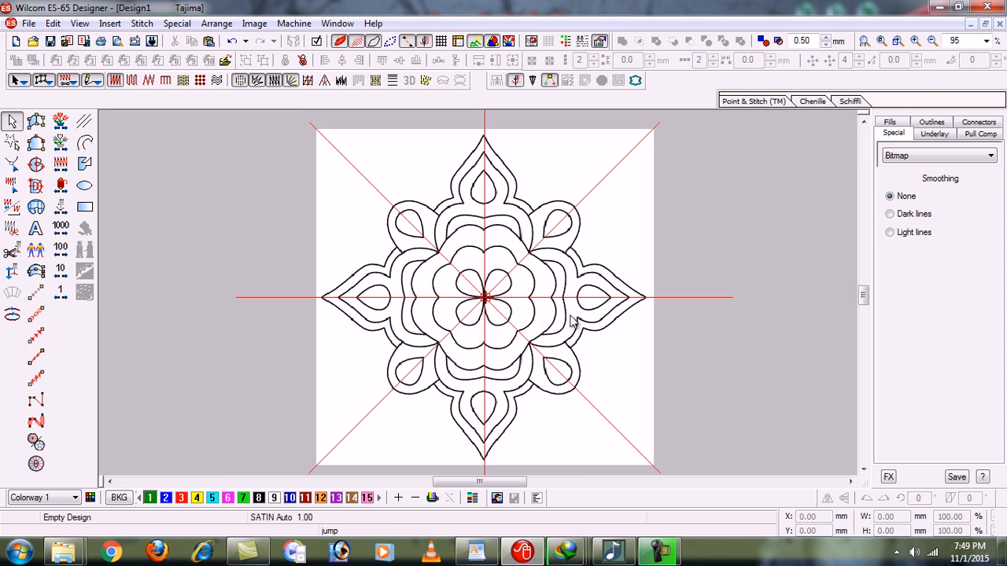
Step: Start an Input A satin shape with its first point pair on the vertical guide, at the top petal's outer and inner tips
key("b")
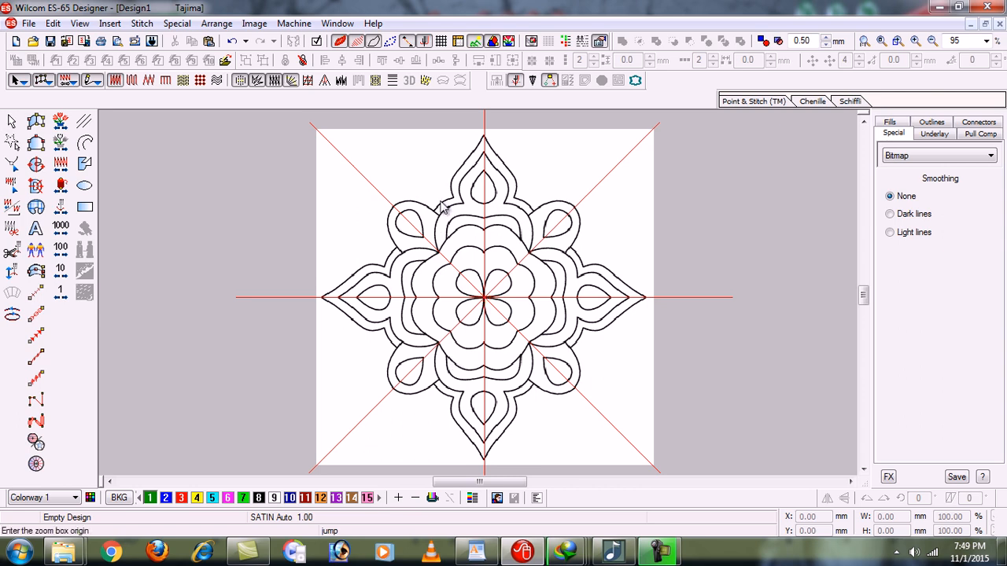
left_click_drag(466, 129, 580, 321)
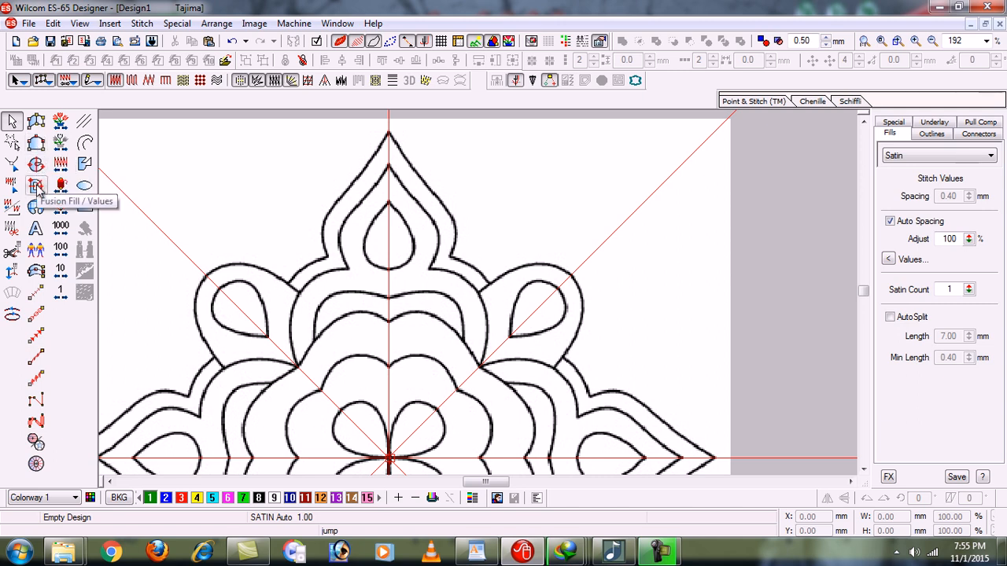
left_click(35, 122)
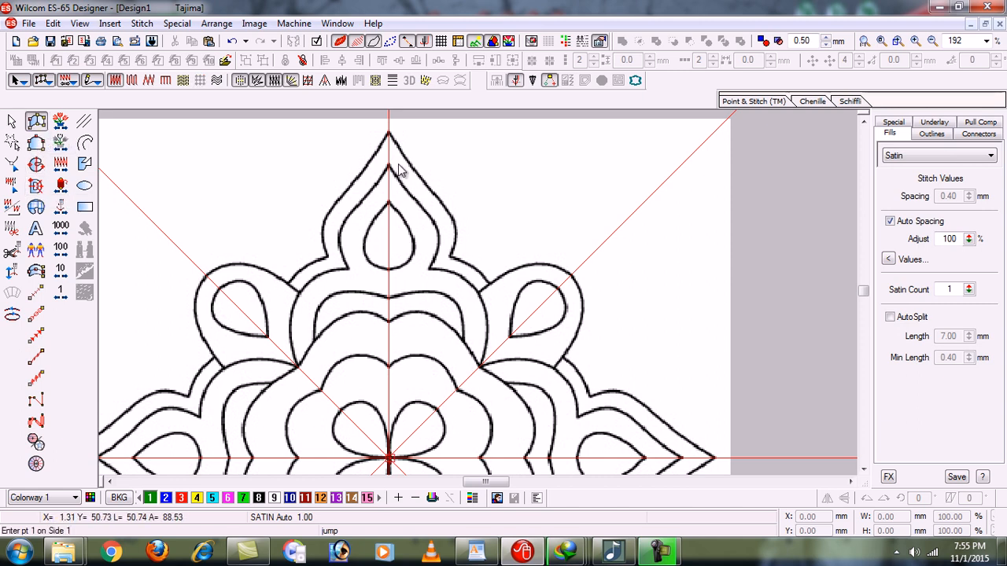
key("b")
left_click_drag(370, 135, 498, 309)
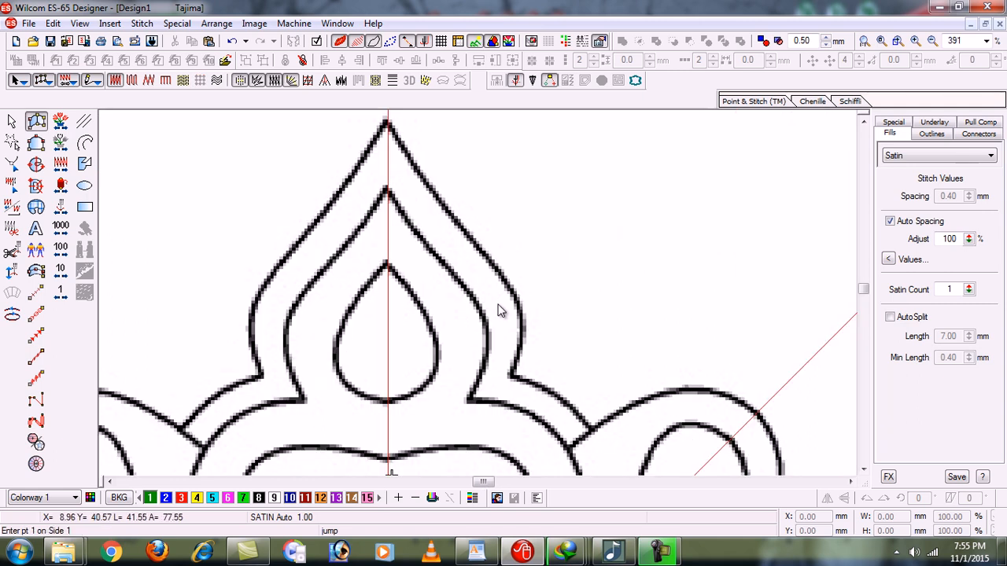
left_click(387, 118)
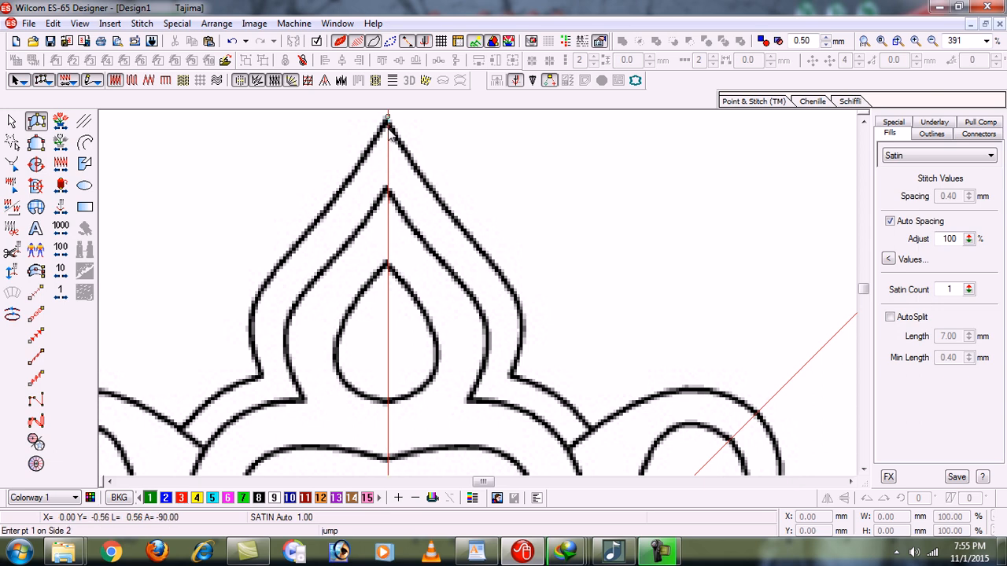
left_click(388, 189)
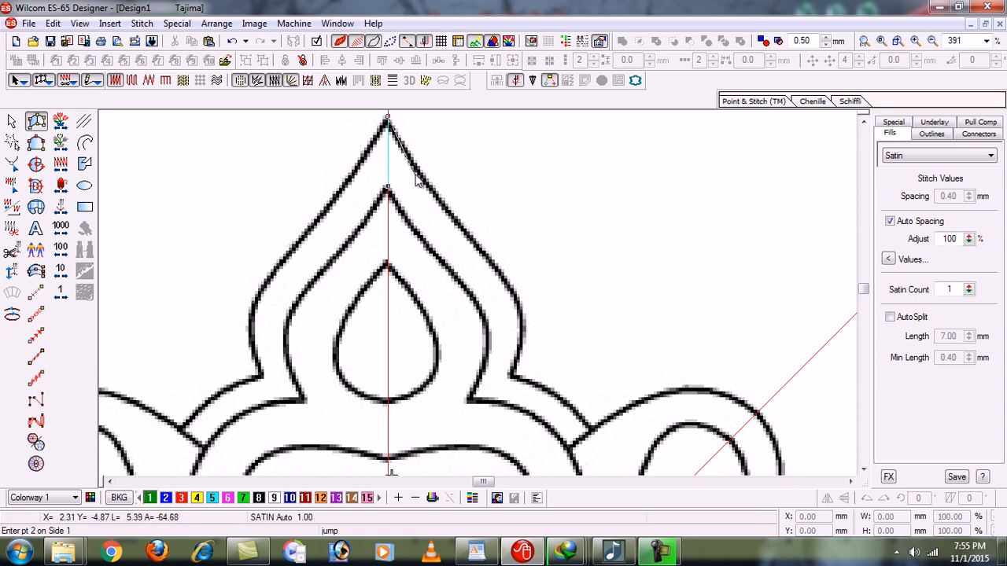
Step: Add alternating Input A point pairs down the right half of the top petal's outer band, as far as its inward corner
left_click(417, 168)
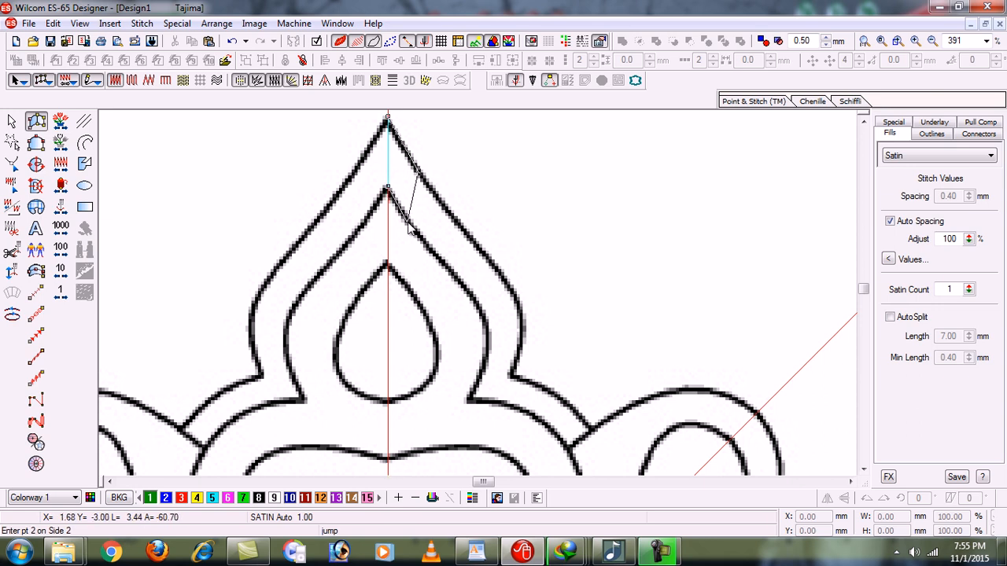
left_click(408, 220)
left_click(463, 227)
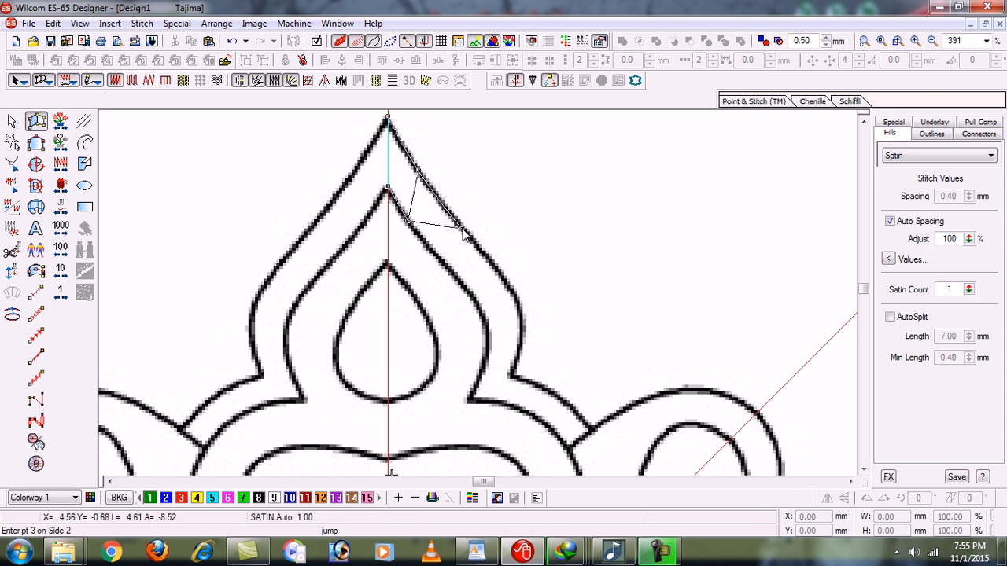
left_click(445, 266)
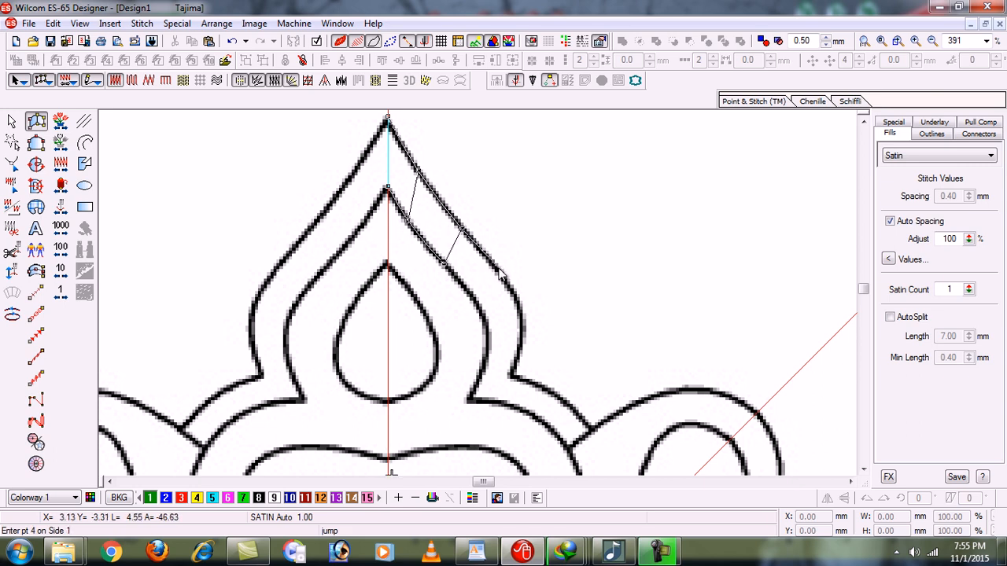
left_click(498, 273)
left_click(476, 299)
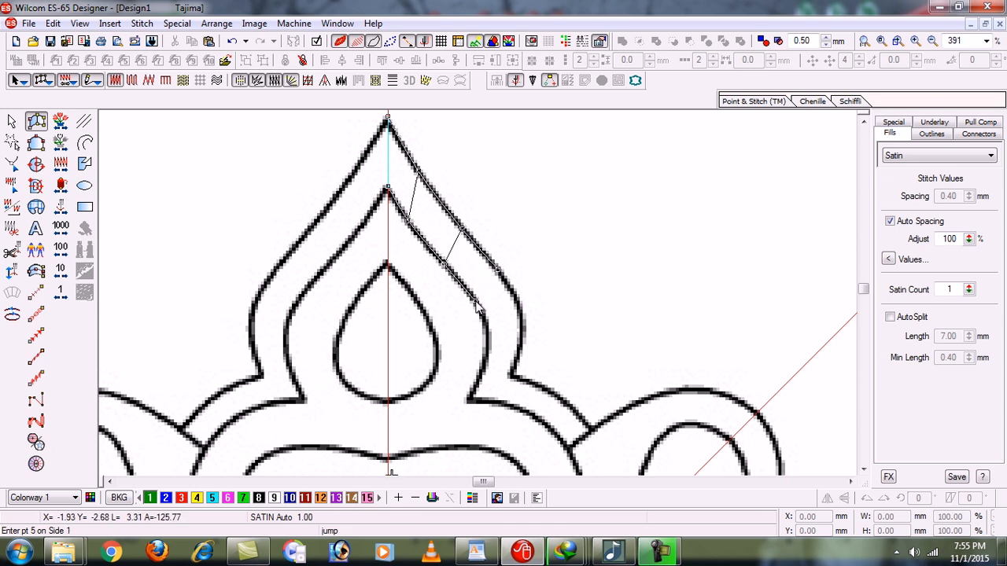
left_click(519, 308)
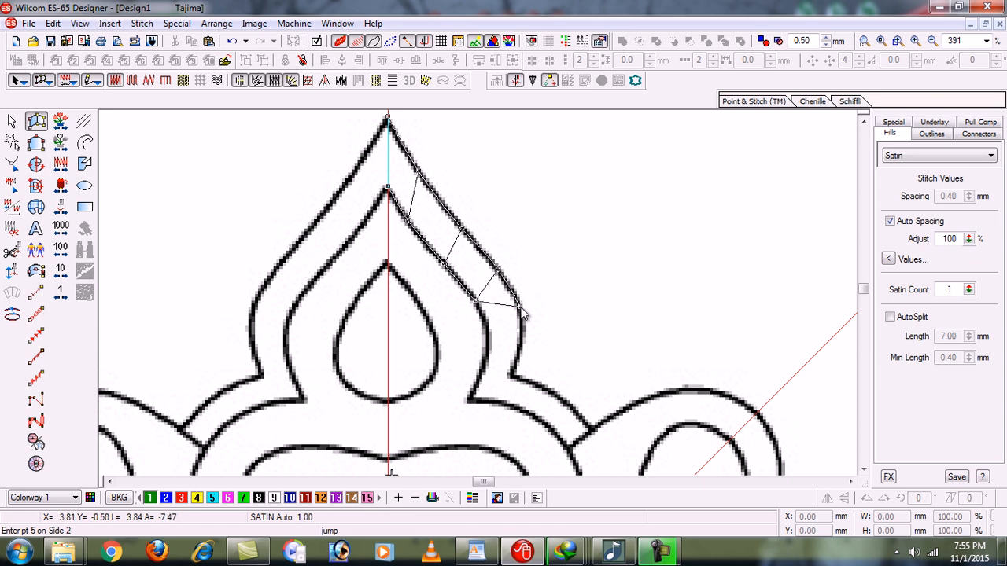
left_click(485, 333)
left_click(519, 354)
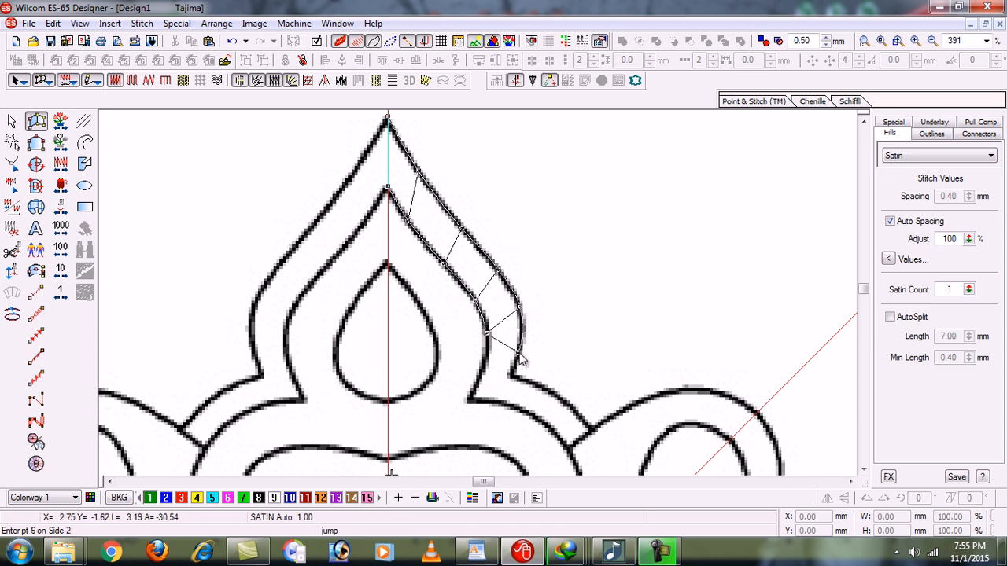
left_click(487, 356)
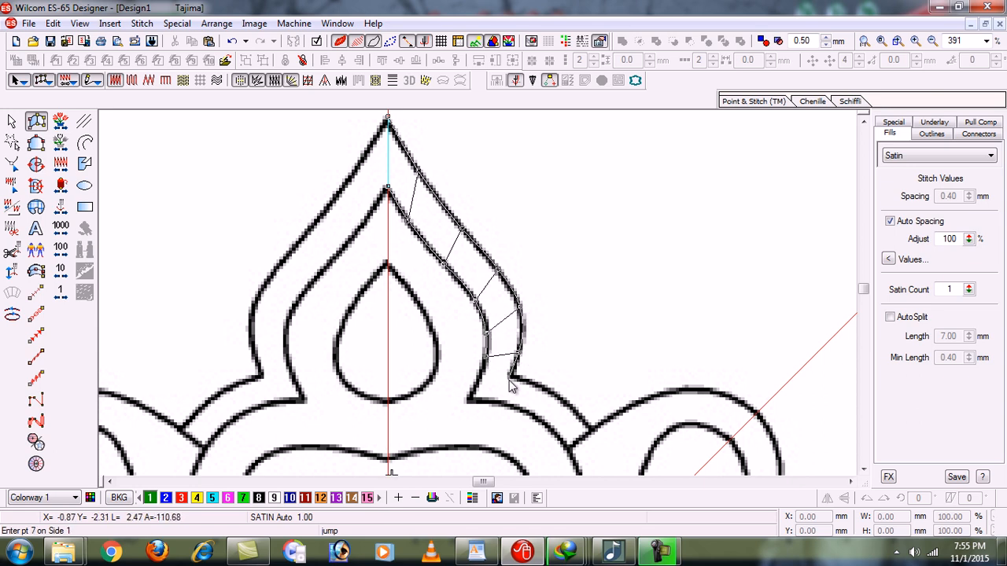
left_click(511, 376)
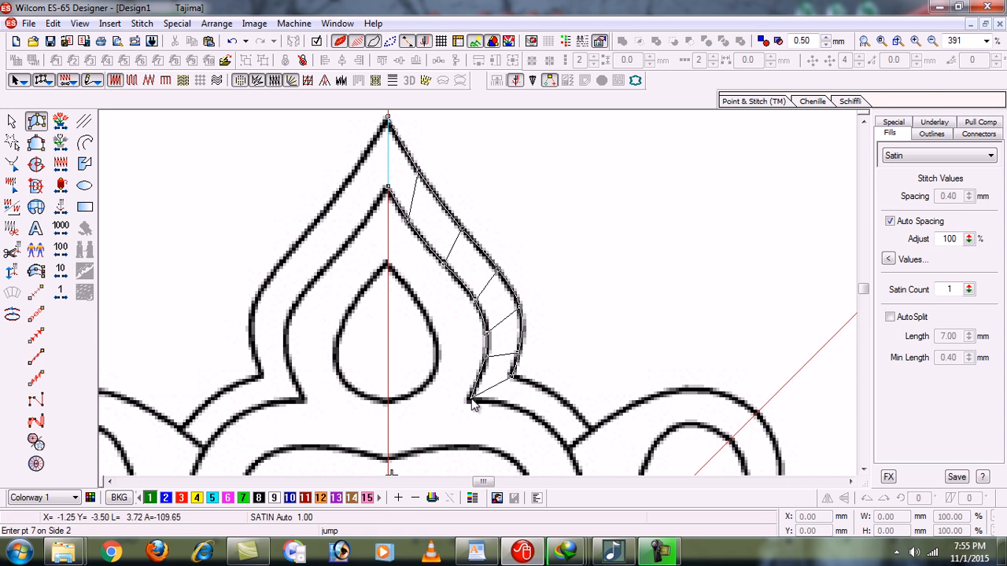
left_click(468, 402)
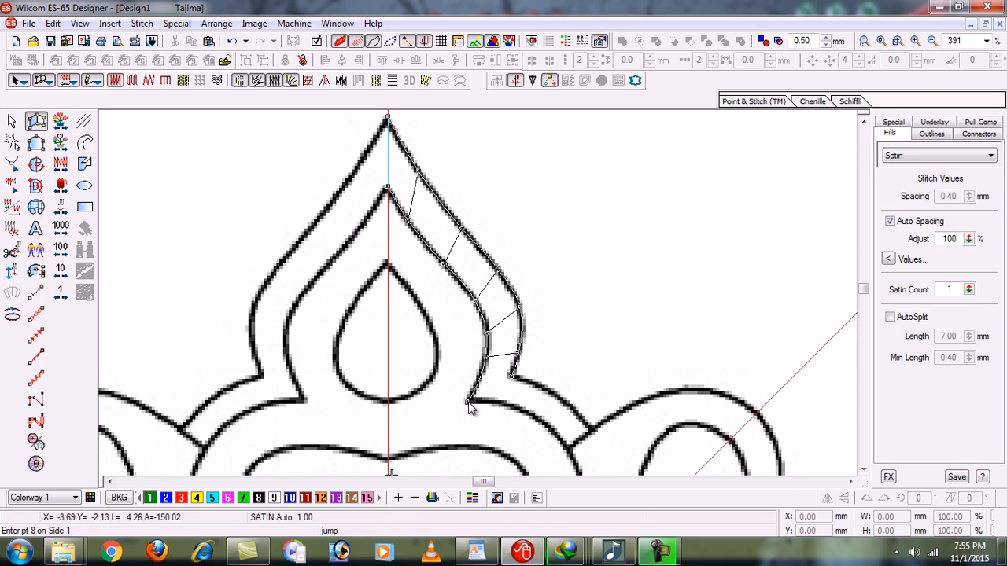
Step: Continue the point pairs along the short arc below the corner to the diagonal petal and complete the satin shape
left_click(543, 387)
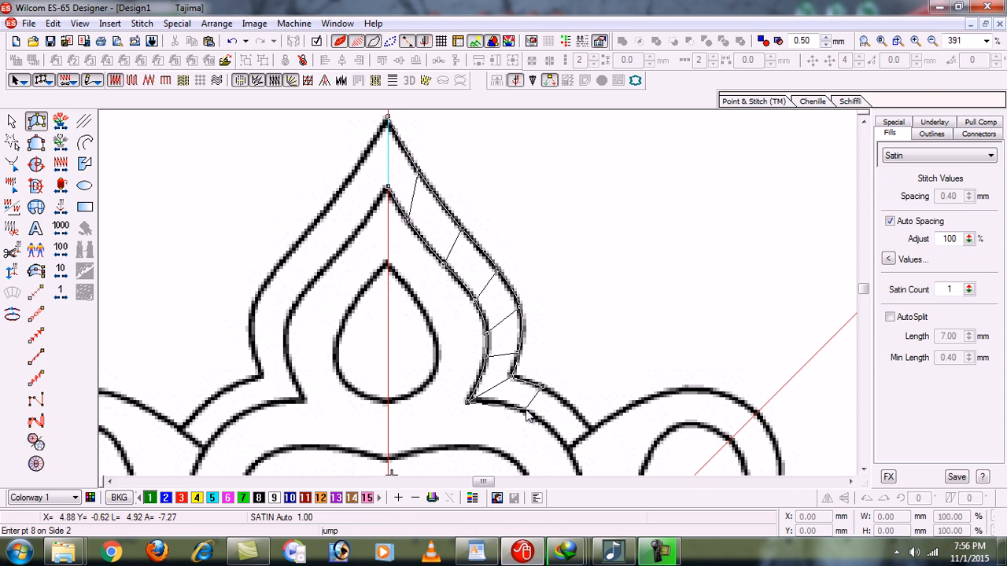
left_click(524, 410)
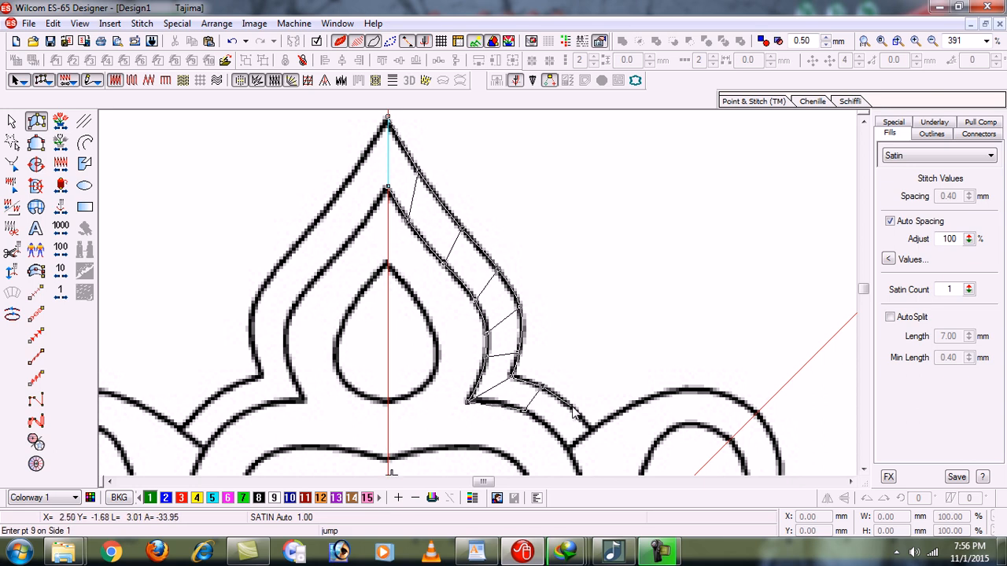
left_click(557, 431)
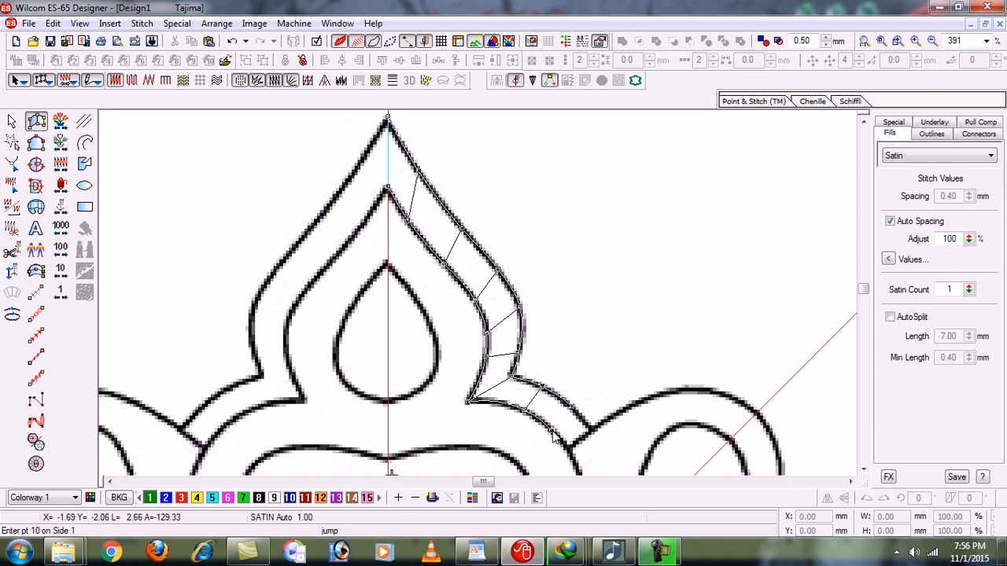
left_click(591, 432)
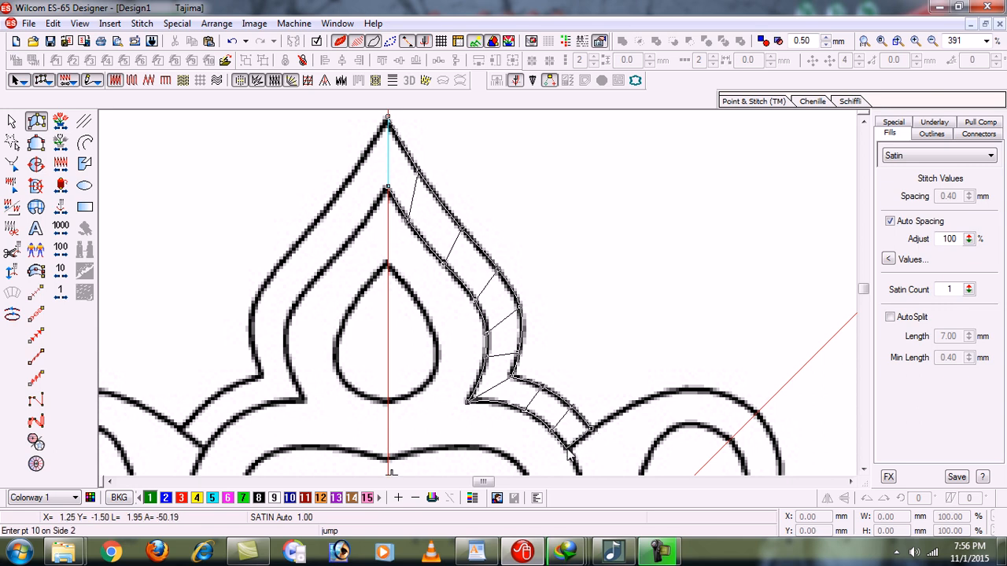
key("BackSpace")
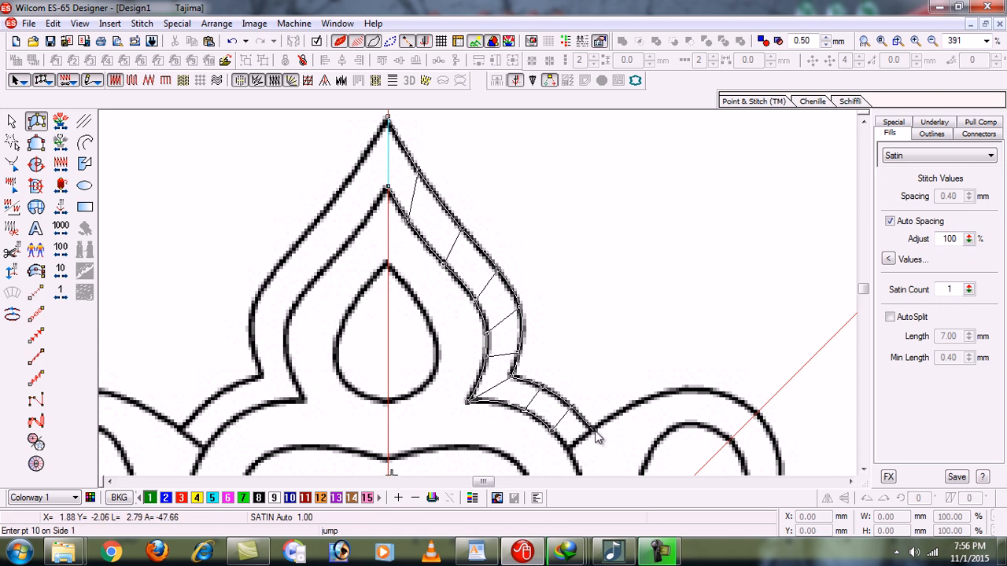
left_click(591, 432)
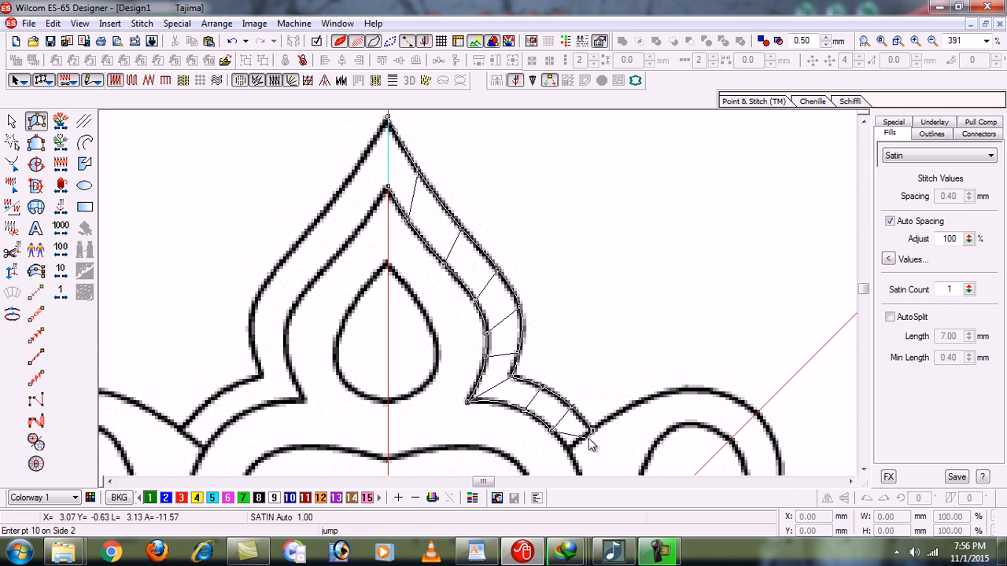
left_click(571, 453)
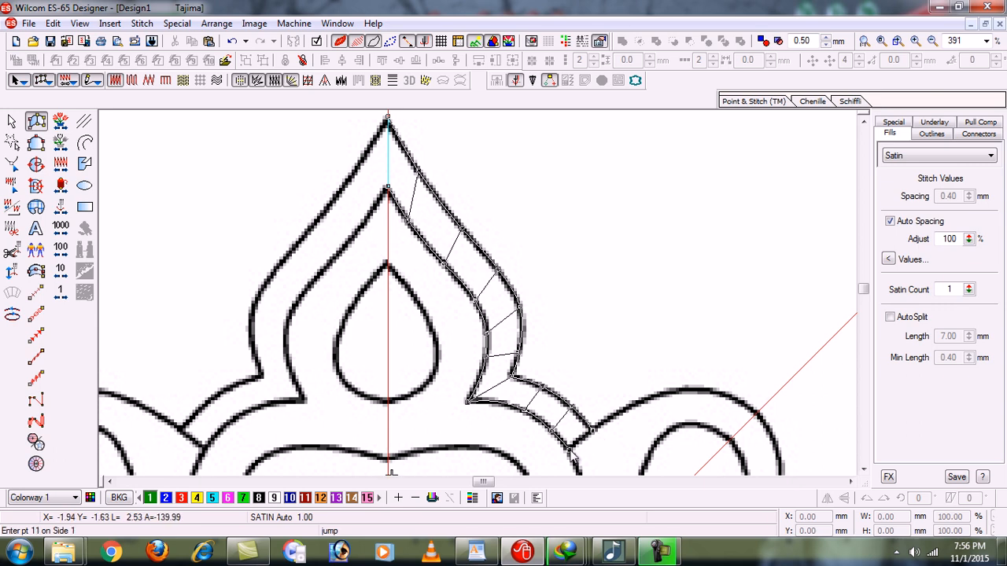
key("Return")
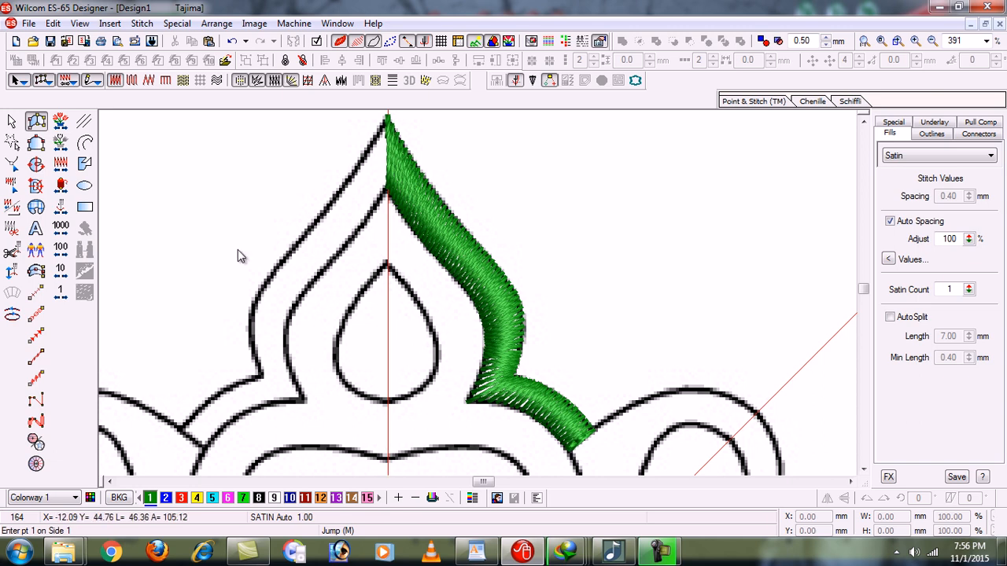
Step: Turn off Auto Spacing for the new satin object and set its stitch spacing to 0.30 mm
key("Escape")
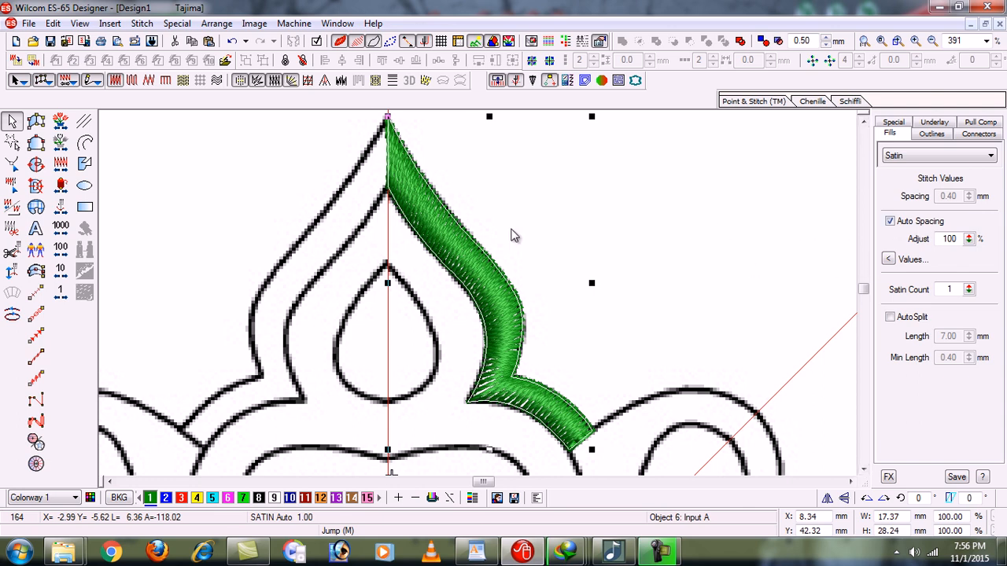
left_click(890, 223)
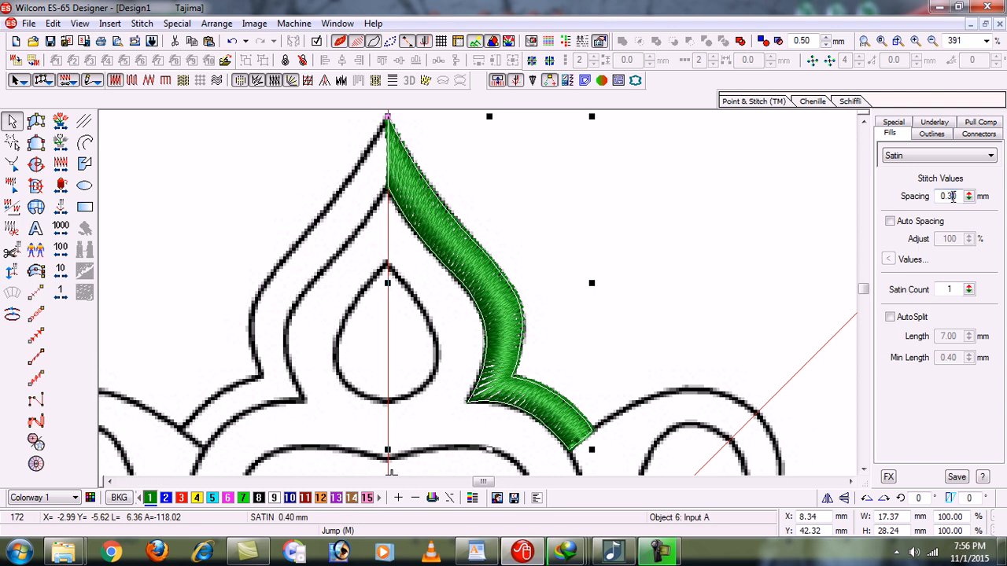
key("Return")
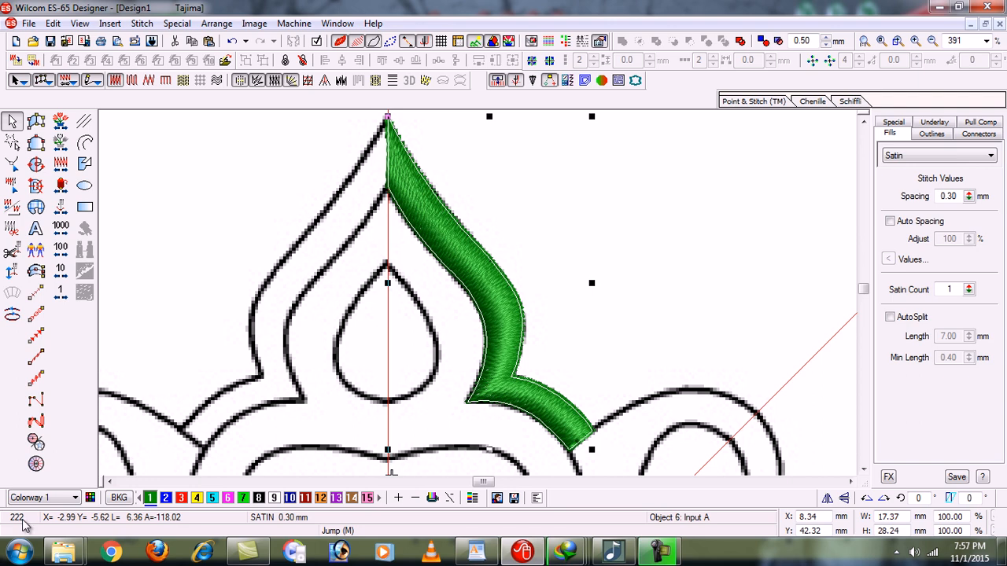
left_click(679, 288)
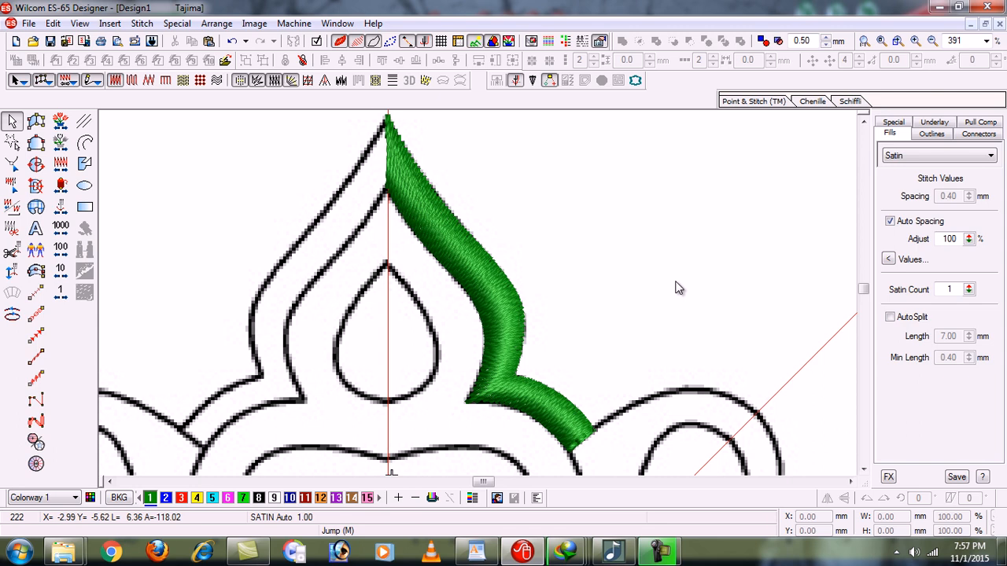
Step: Examine the satin band against the mandala drawing, switching TrueView and the stitch display off and back on
key("shift+z")
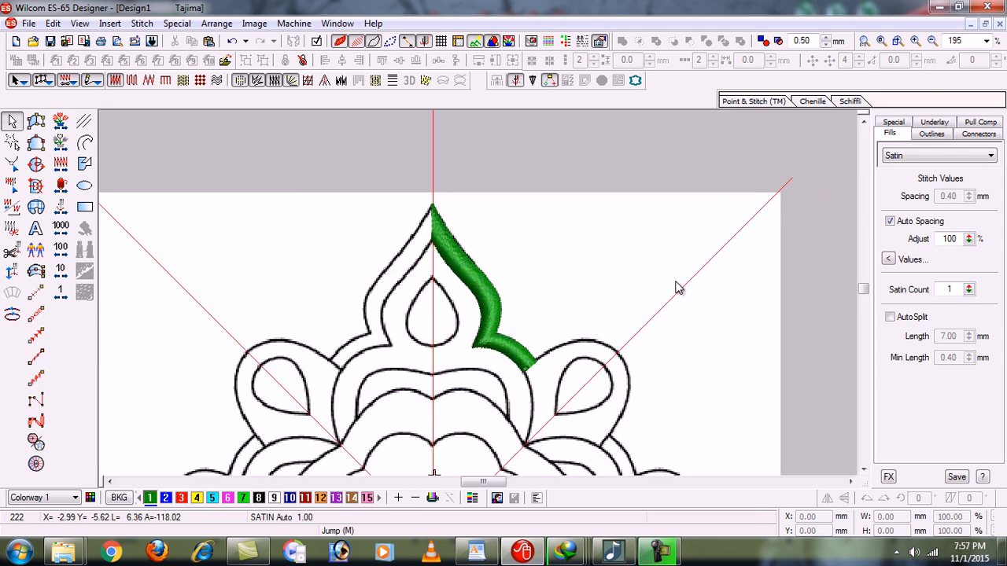
left_click(863, 469)
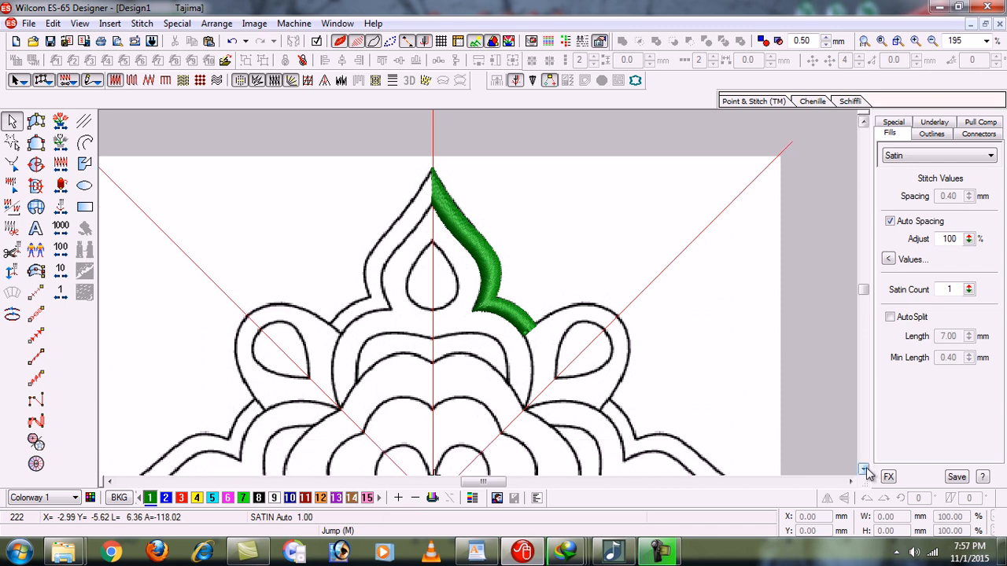
left_click(864, 469)
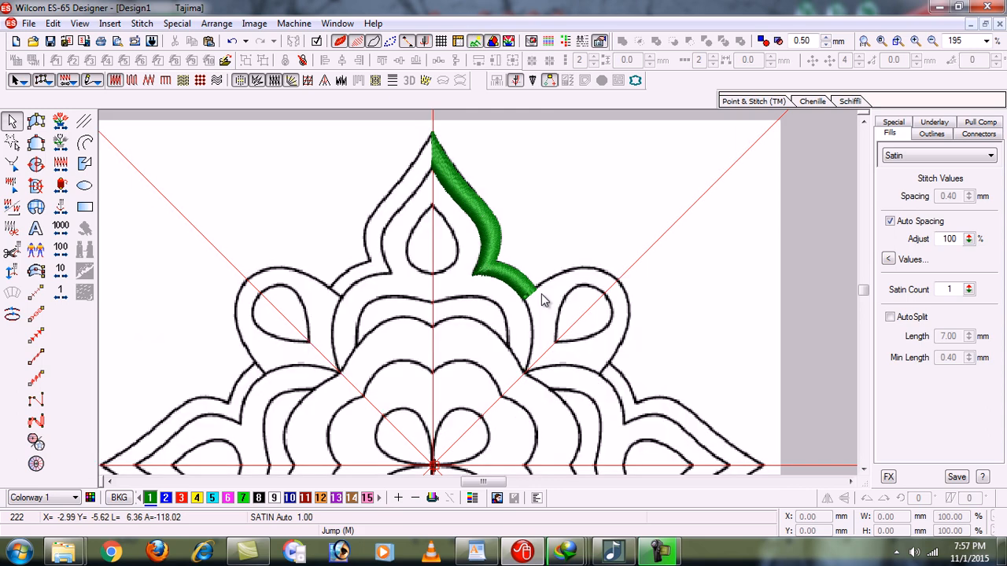
key("t")
key("s")
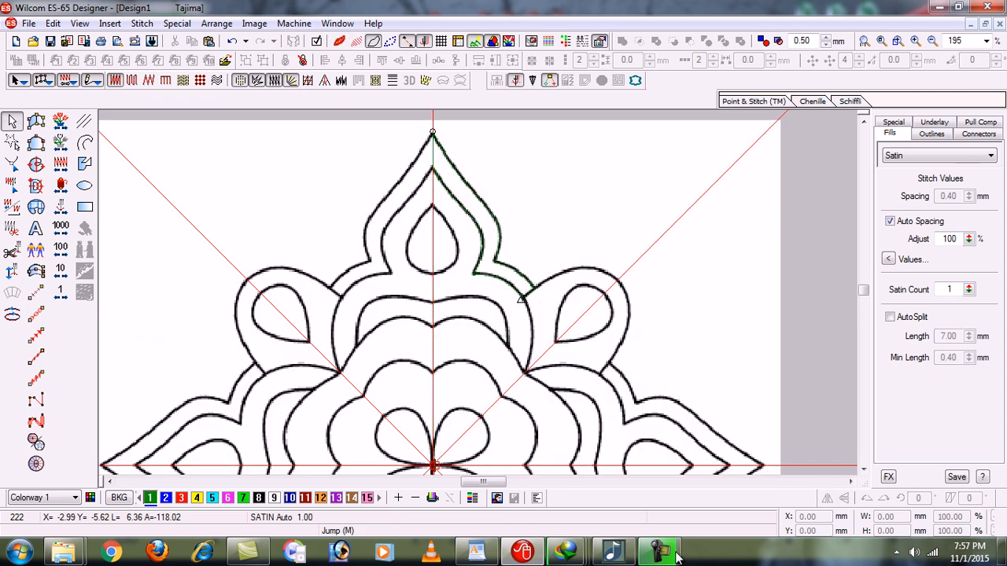
key("s")
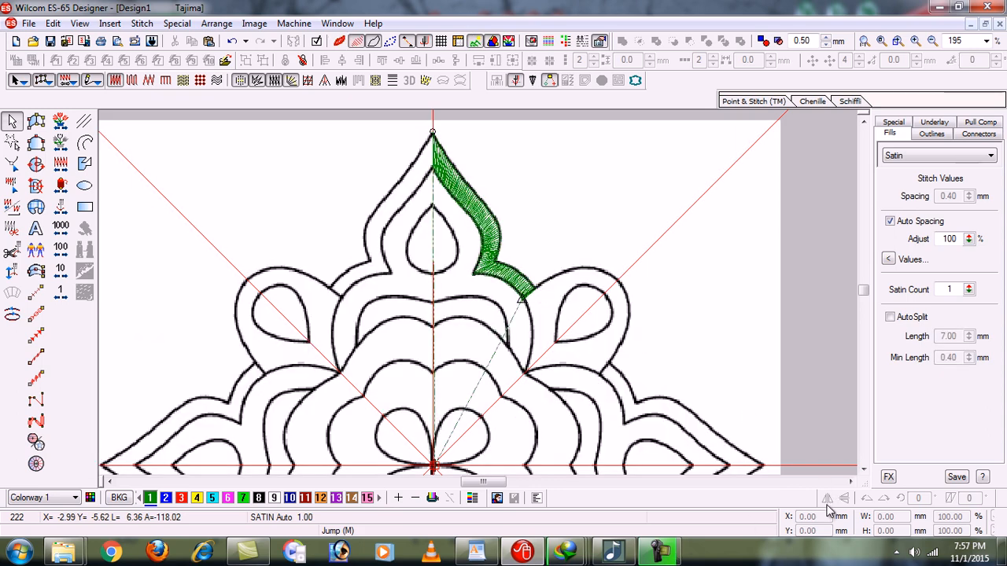
key("t")
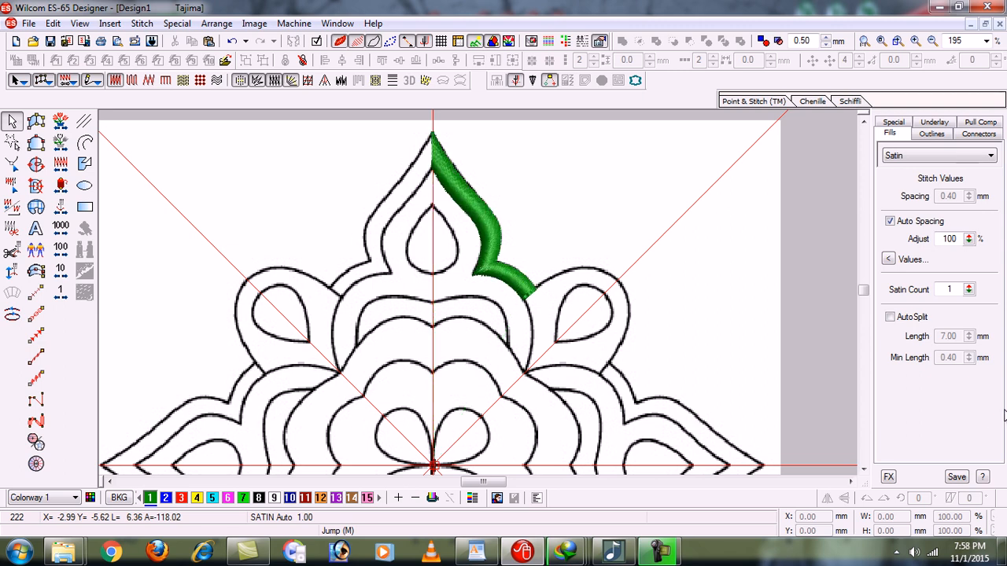
key("b")
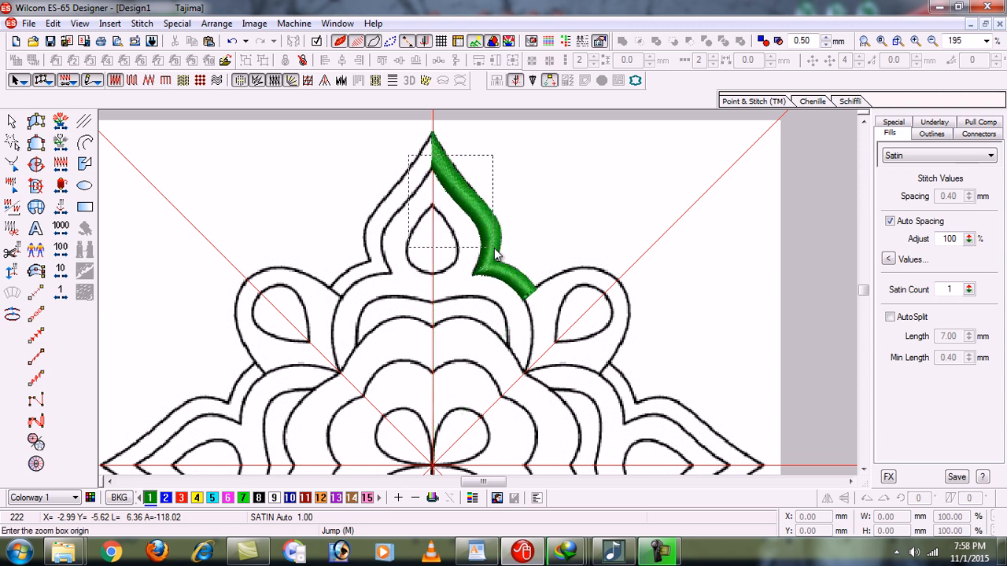
left_click(551, 382)
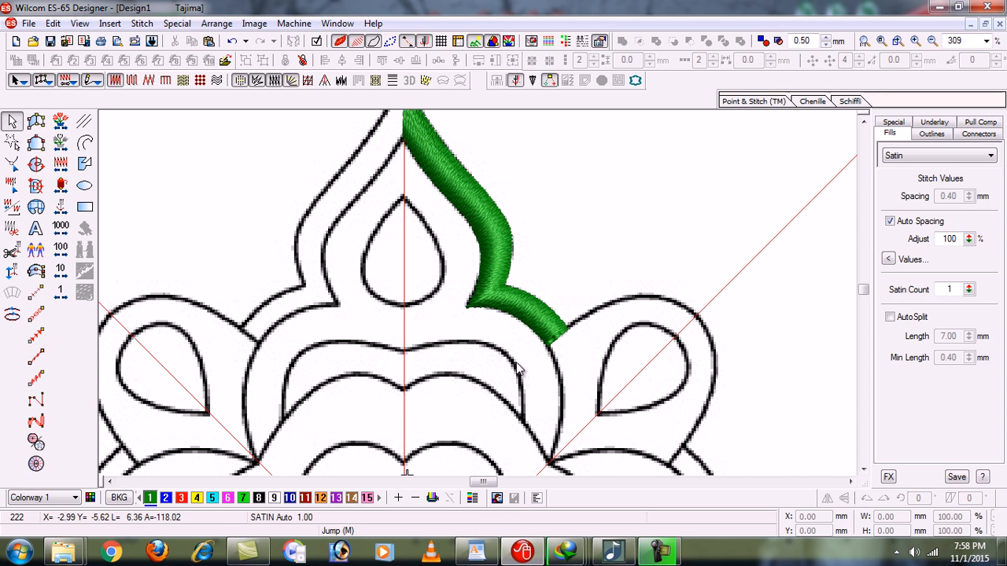
Step: Start a Complex Fill object and turn off TrueView and the stitch display to expose the mandala outlines
key("t")
key("s")
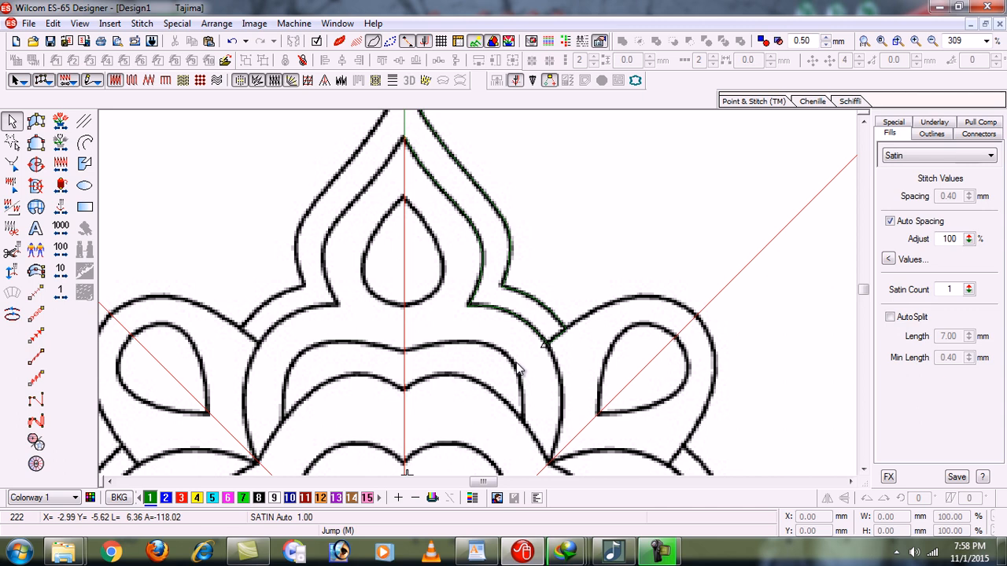
left_click(36, 164)
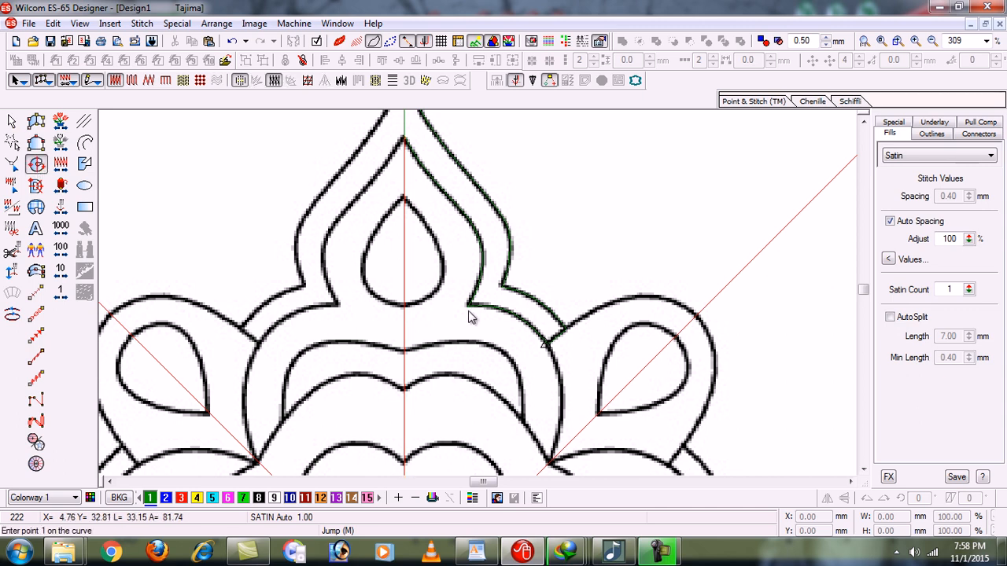
key("t")
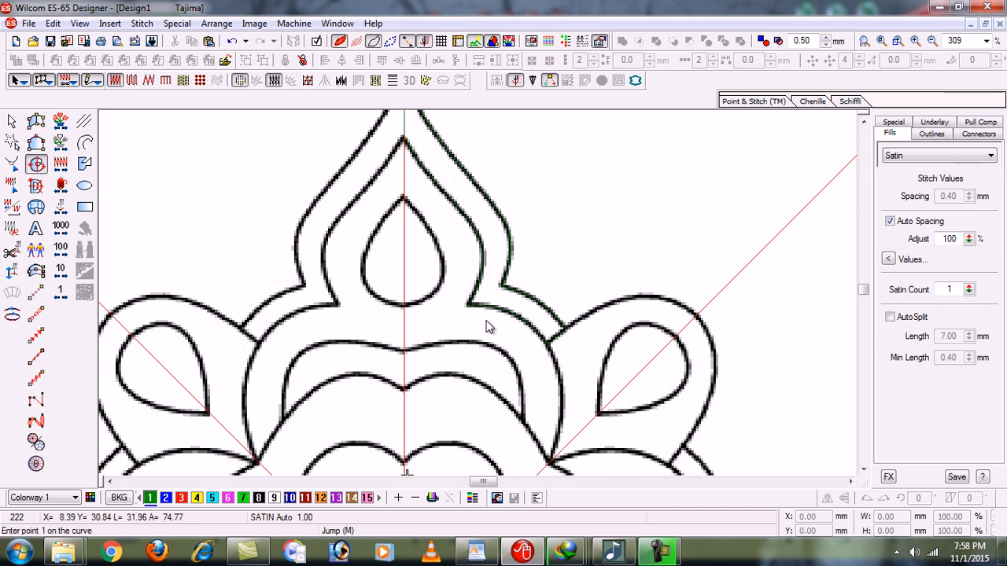
key("s")
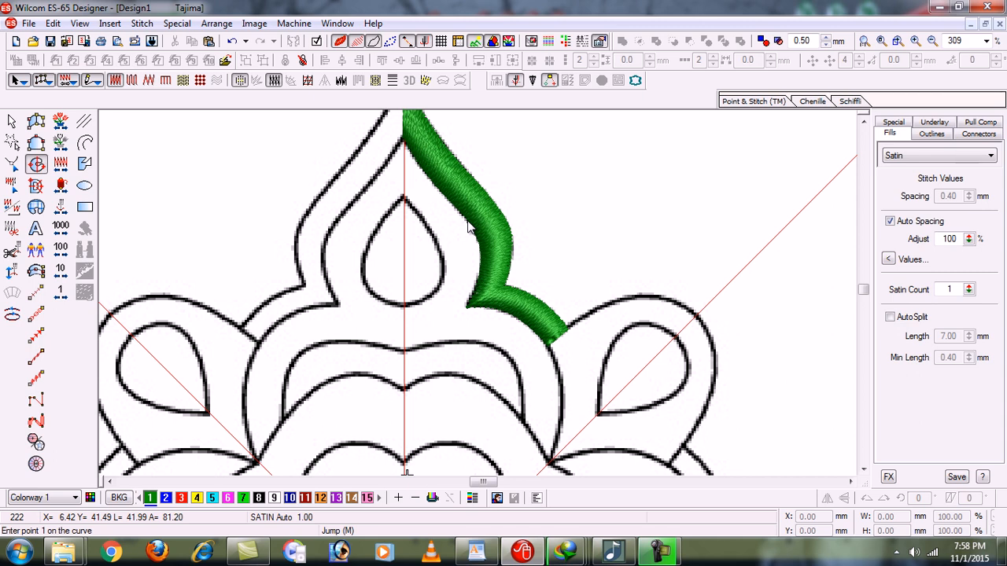
key("t")
key("s")
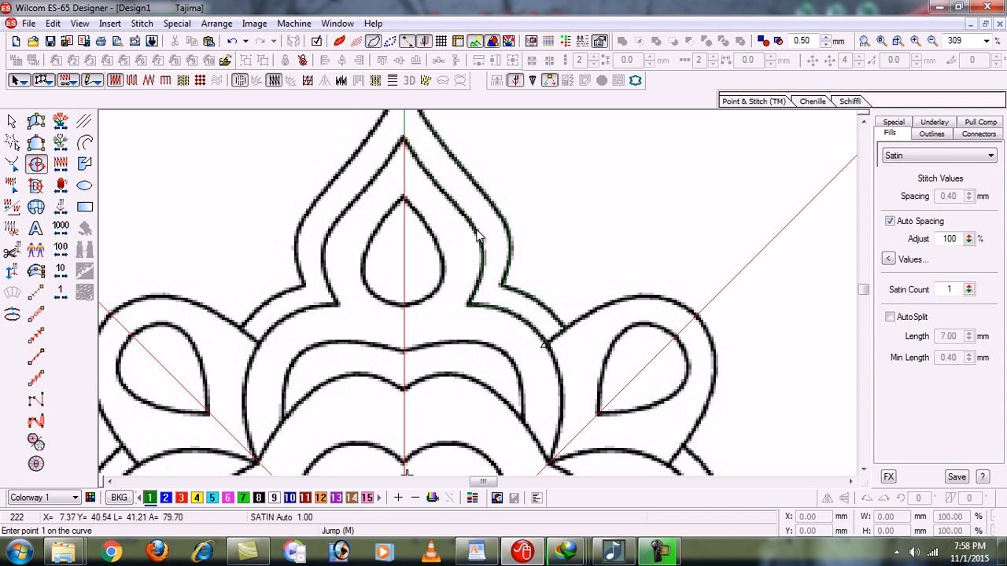
Step: Trace the fill boundary from the top petal's inner tip down the right half of its inner outline to the inward corner
key("b")
left_click(385, 142)
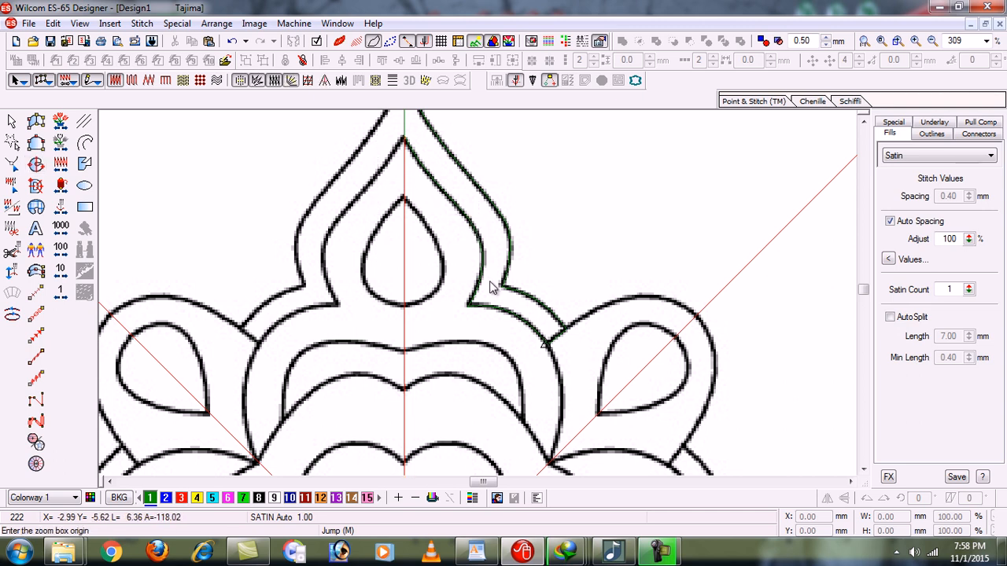
left_click(533, 325)
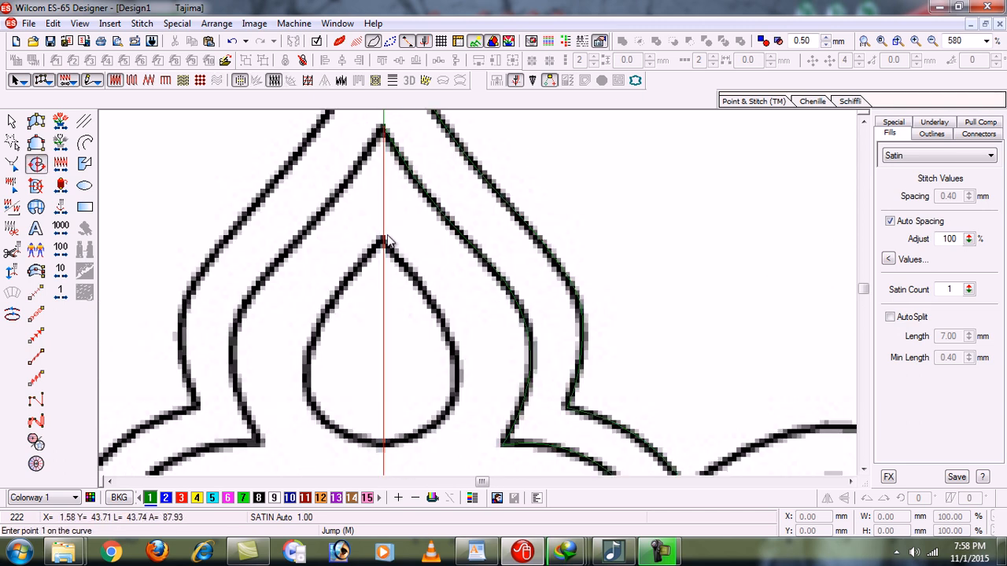
key("shift+z")
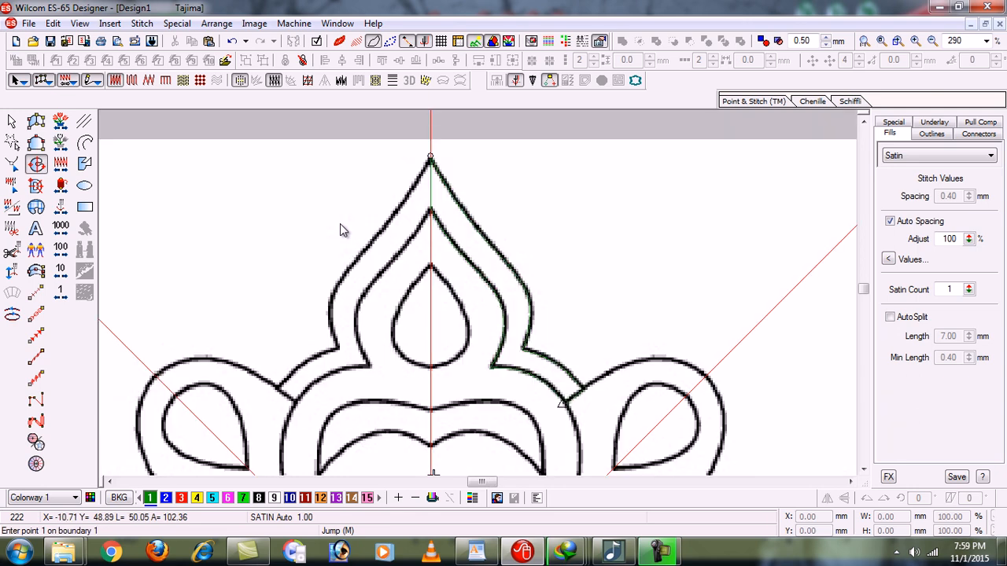
key("b")
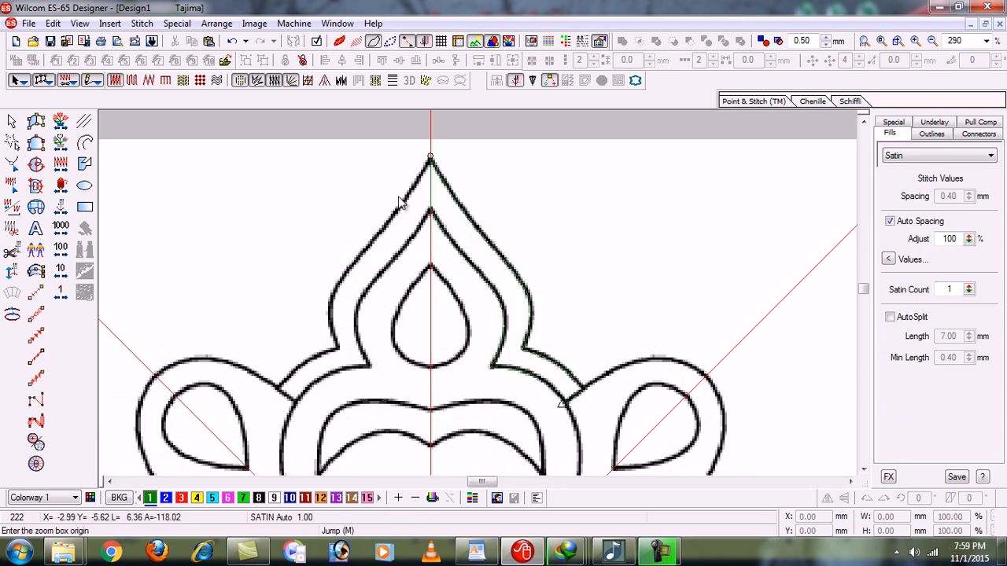
left_click(400, 203)
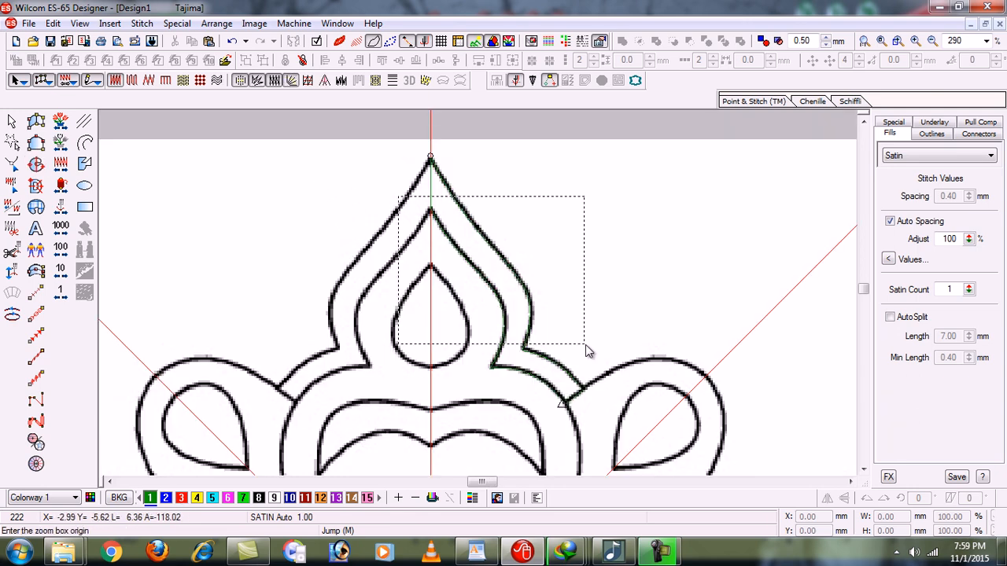
left_click(606, 401)
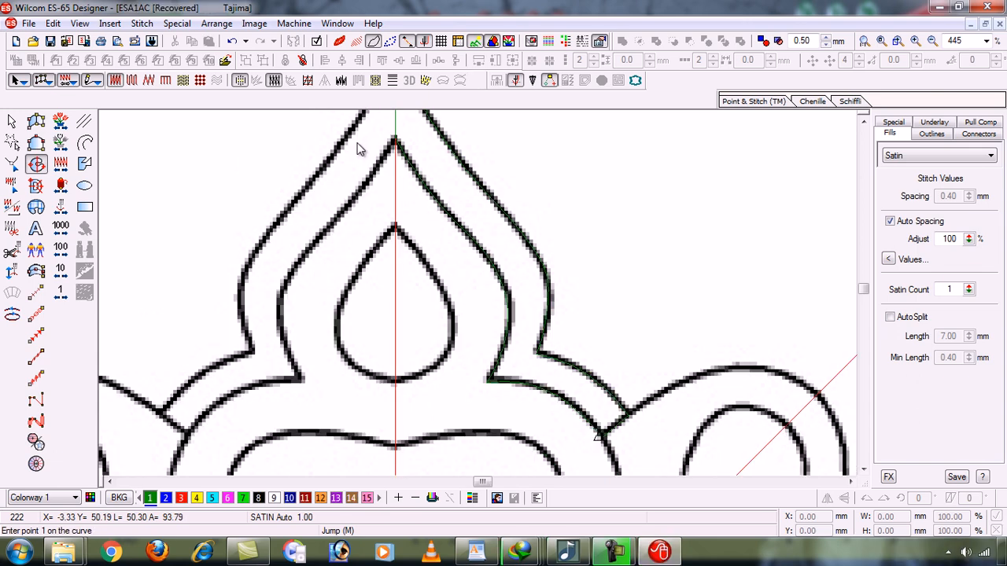
key("b")
left_click_drag(353, 120, 624, 445)
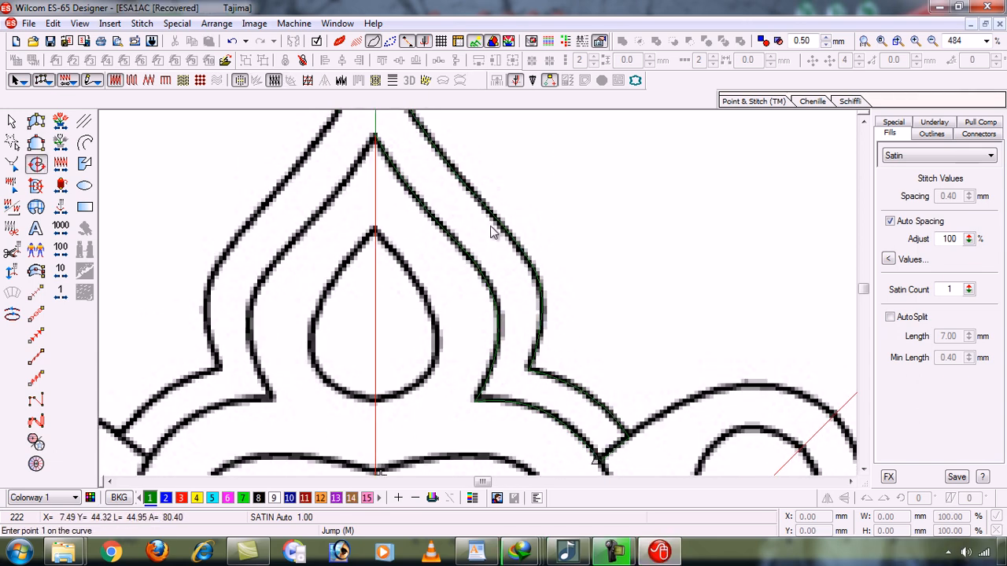
left_click(376, 137)
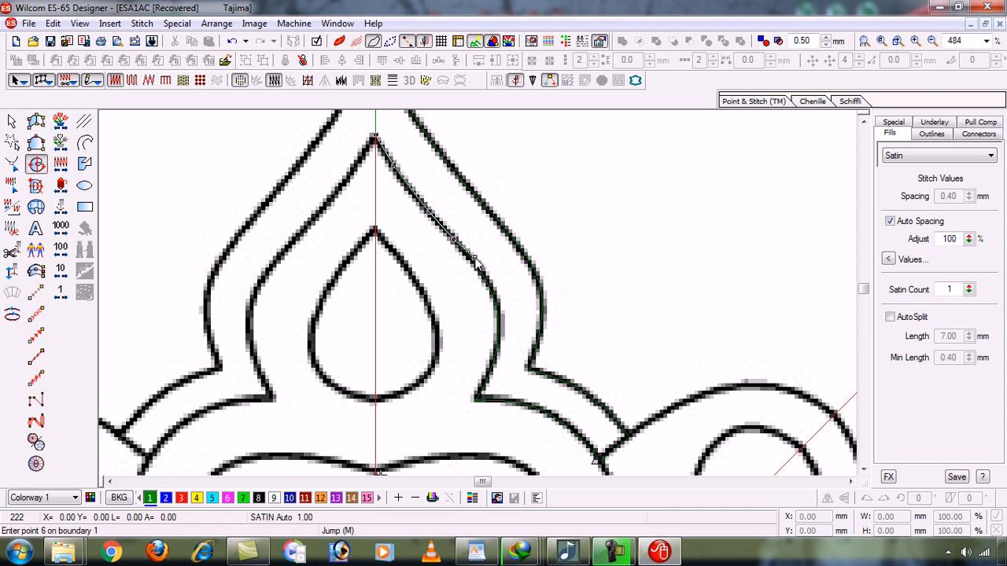
left_click(475, 259)
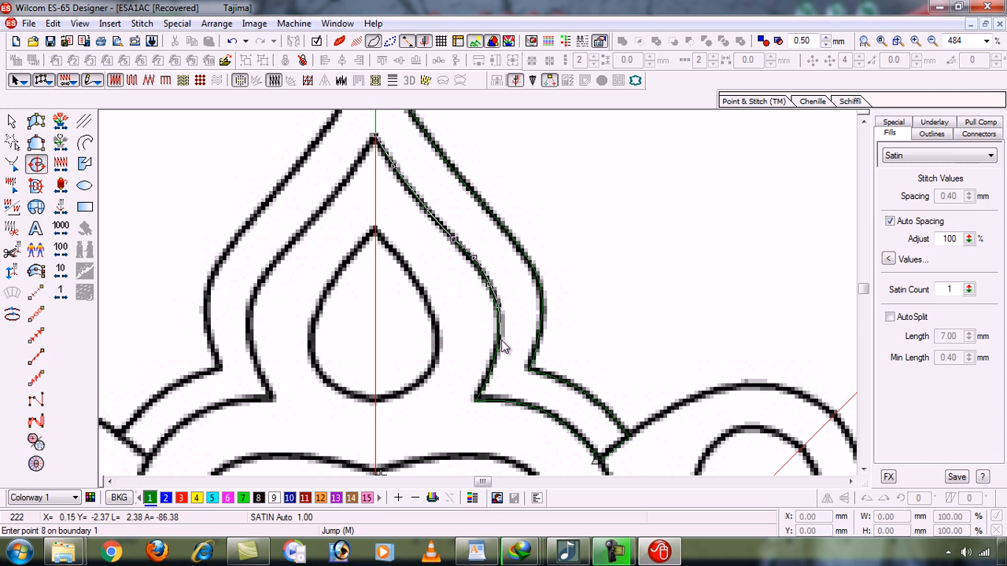
left_click(501, 340)
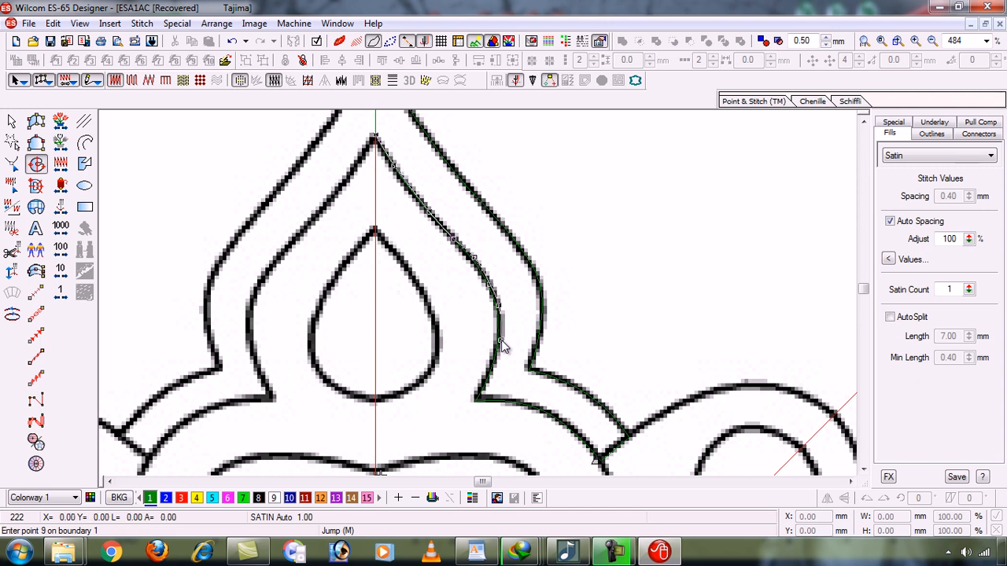
left_click(487, 389)
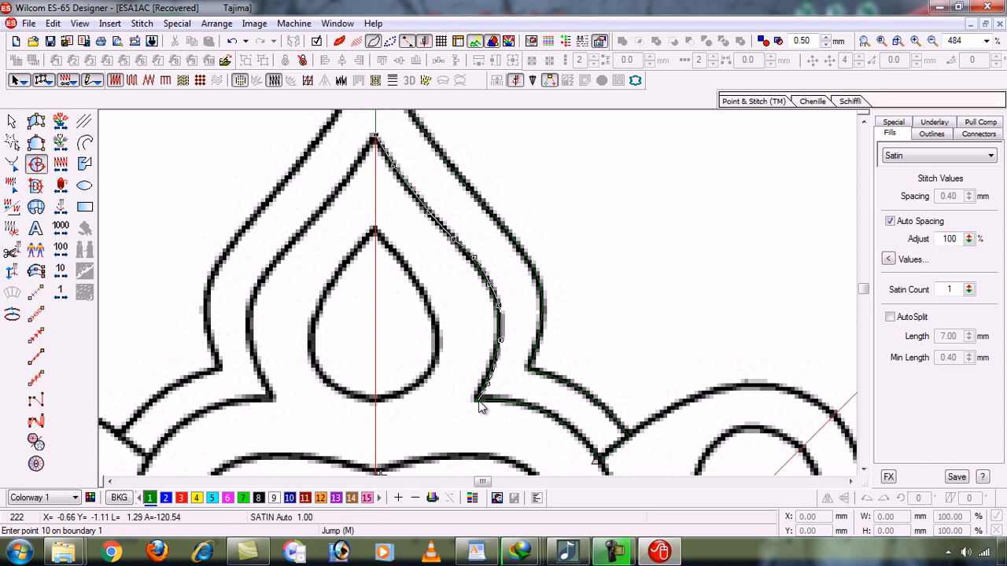
left_click(478, 398)
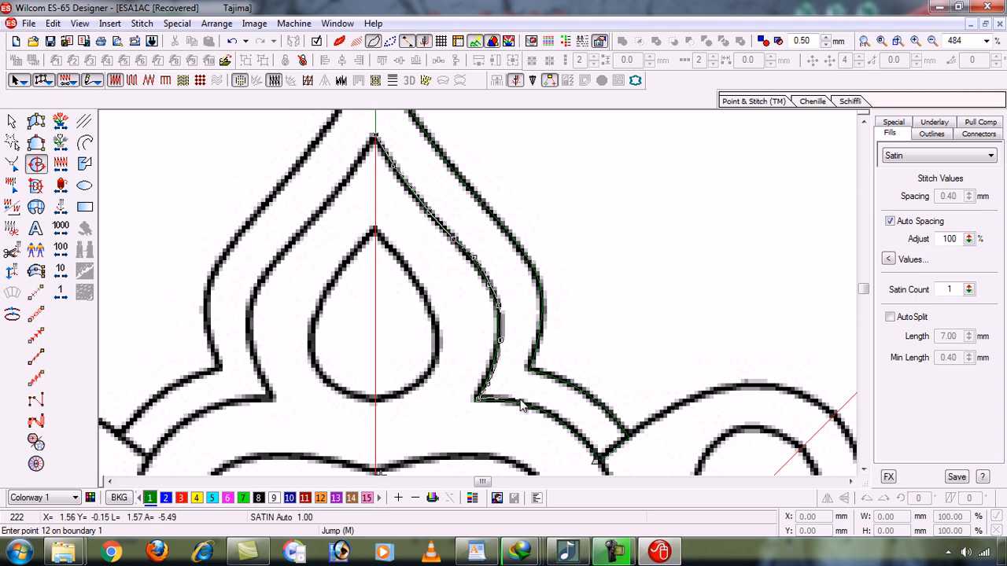
Step: Continue the boundary along the outer arc below the corner down to the junction on the diagonal guide line
left_click(571, 429)
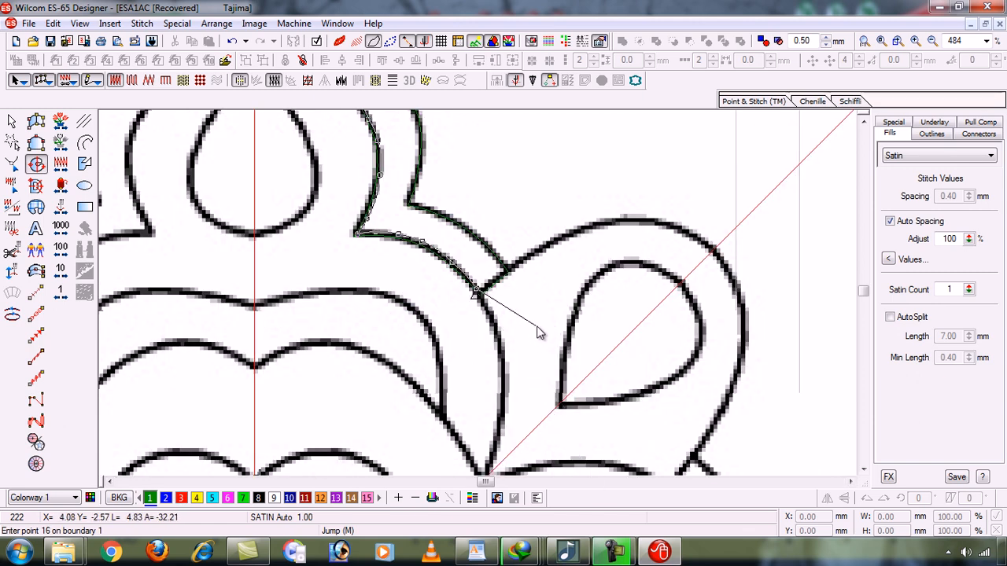
left_click(496, 329)
left_click(502, 383)
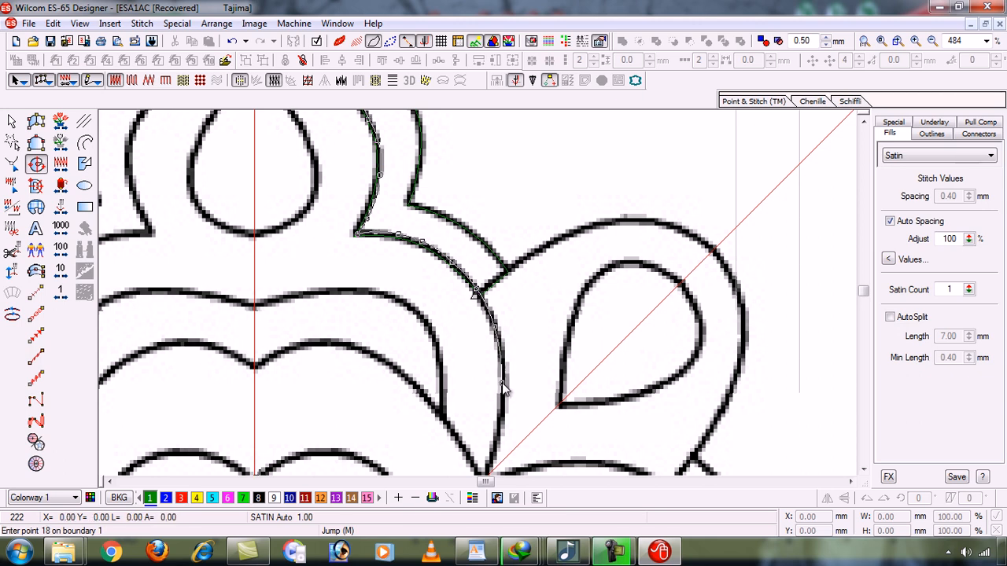
left_click(495, 441)
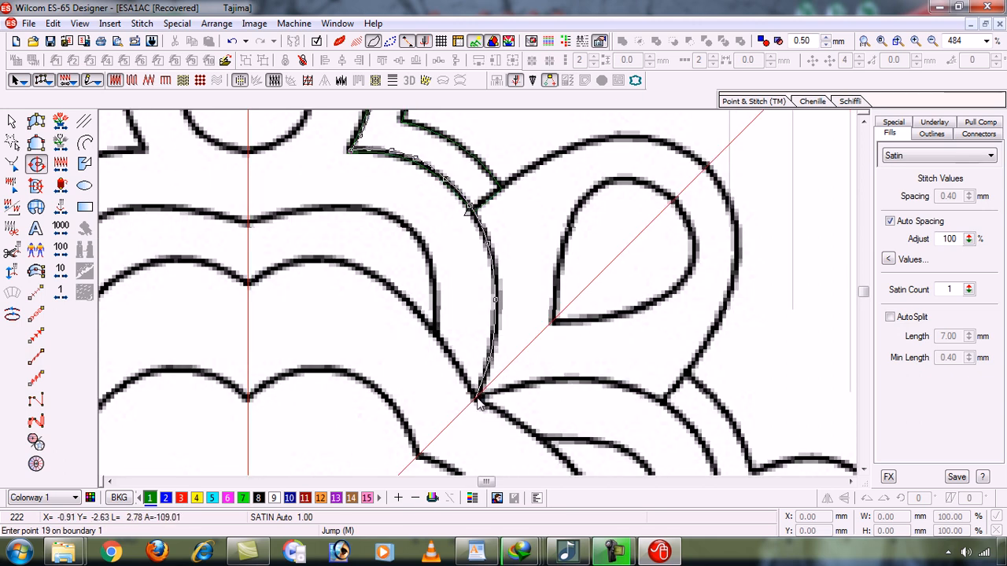
left_click(475, 402)
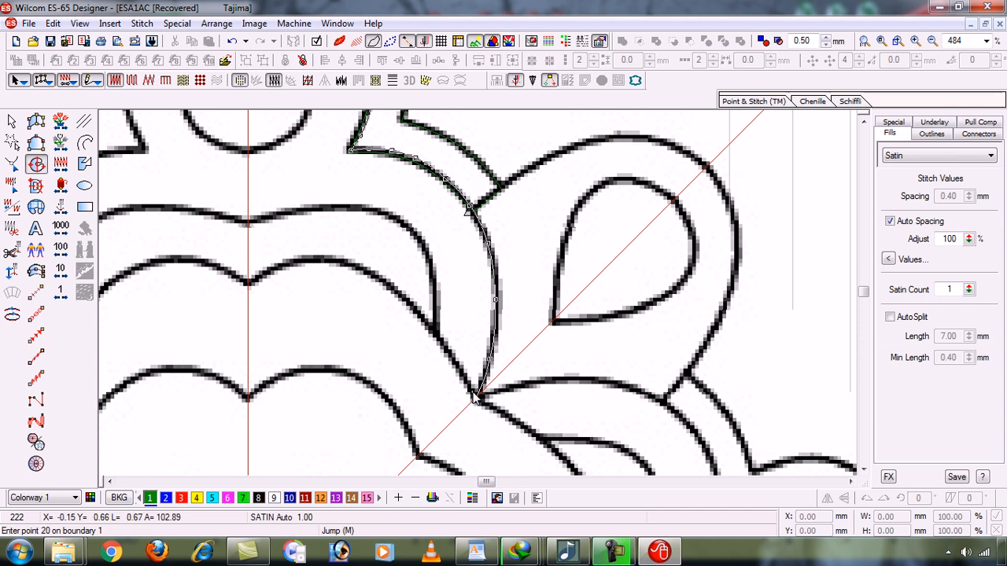
Step: Trace the boundary back from the diagonal junction around the inner lobe to its dip on the vertical guide line
left_click(434, 335)
left_click(434, 284)
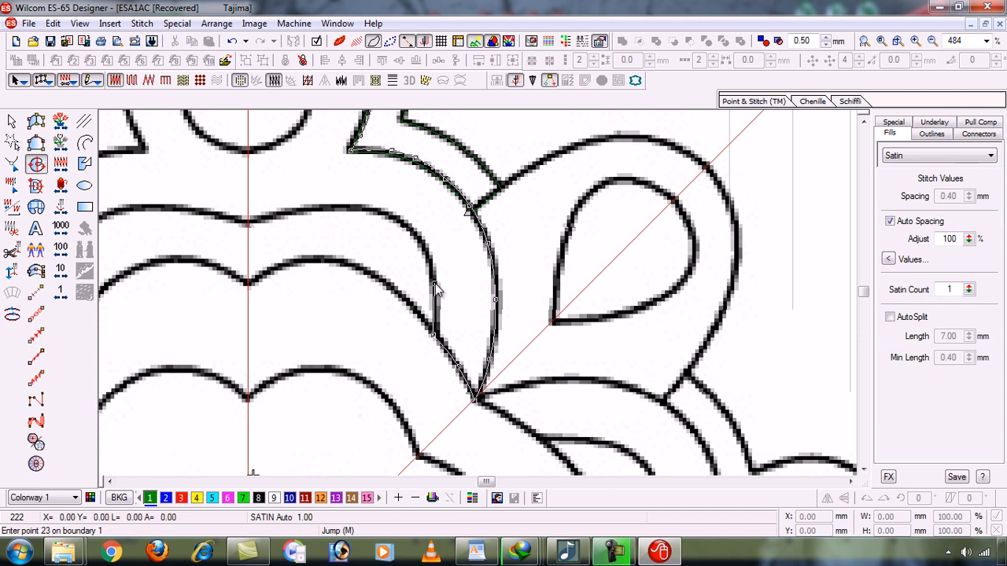
left_click(415, 236)
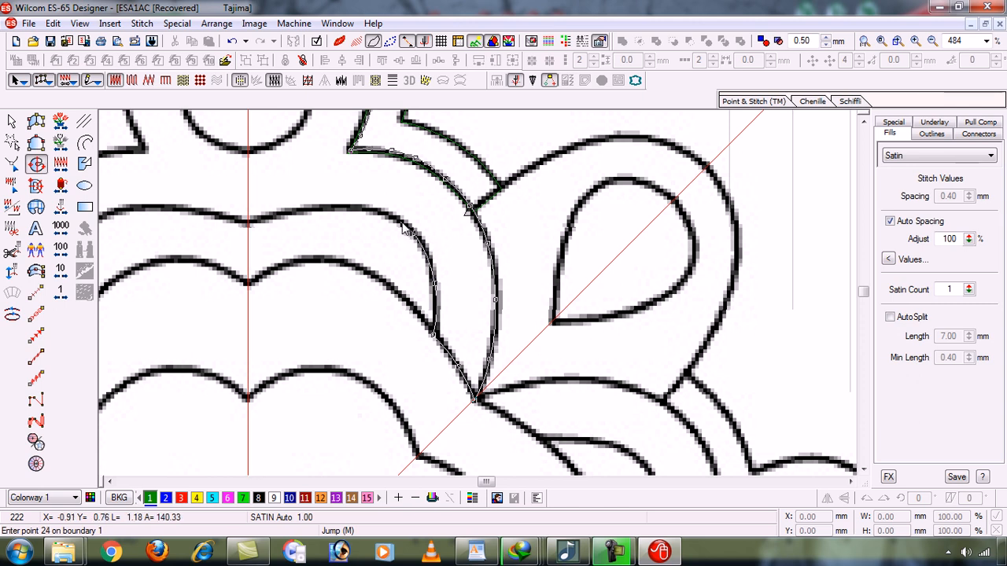
left_click(383, 216)
left_click(342, 208)
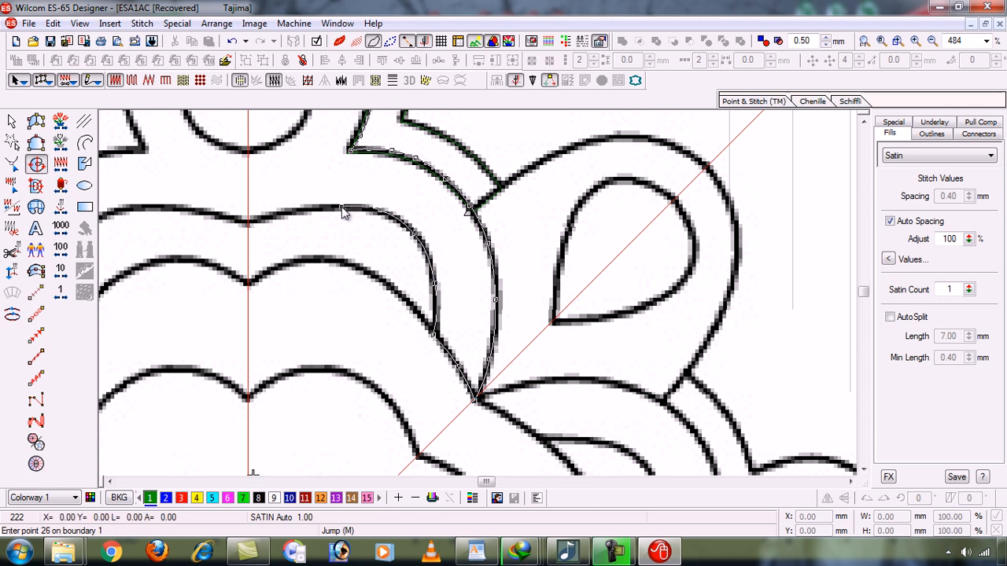
left_click(291, 213)
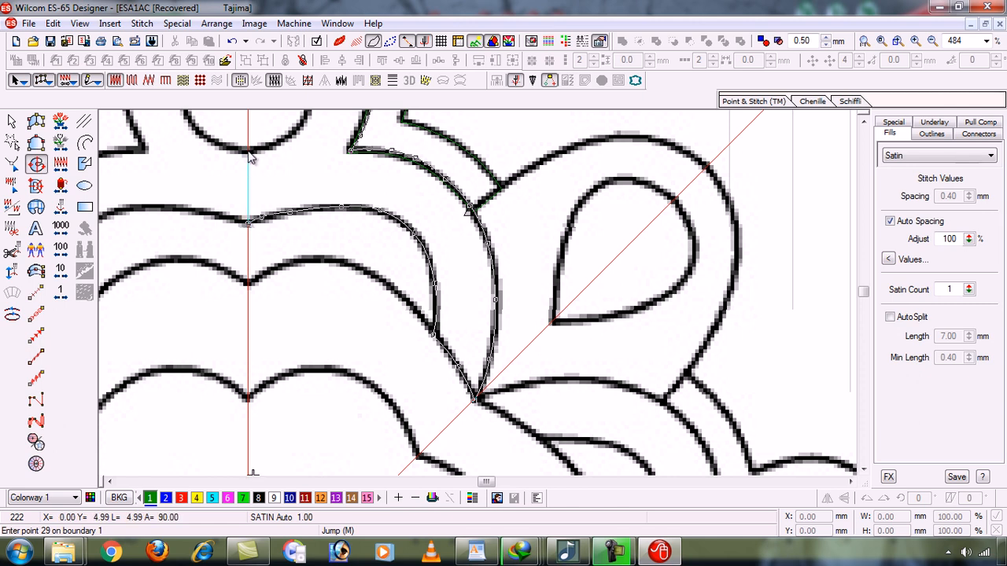
Step: Carry the boundary up the vertical guide line, around the teardrop's right half and back to the petal's inner tip, and close it
right_click(279, 143)
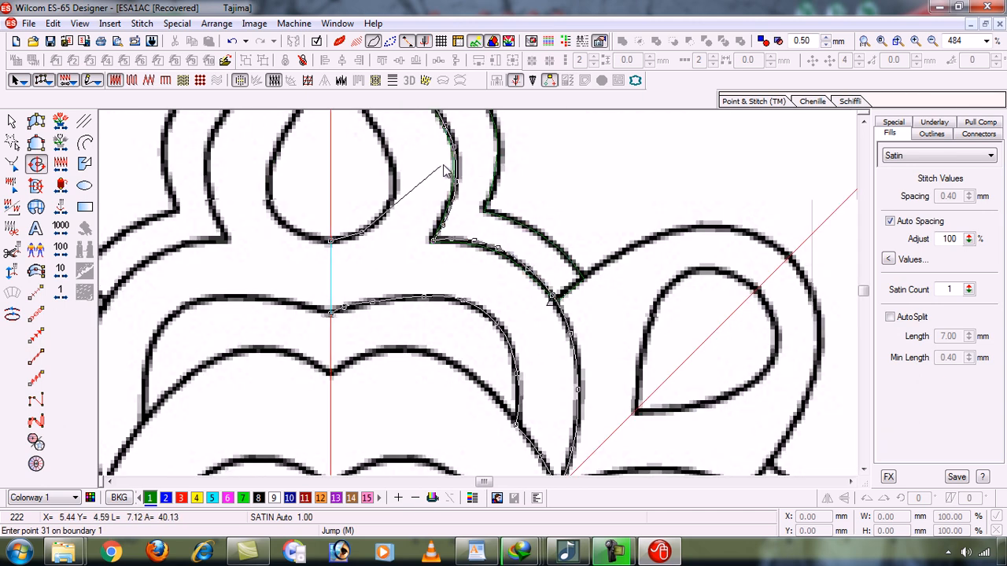
right_click(395, 188)
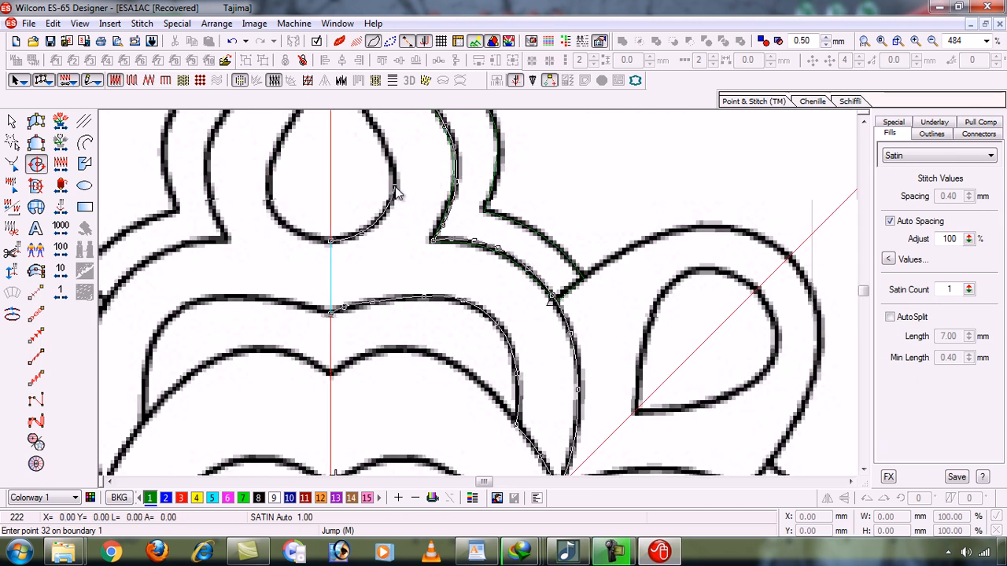
right_click(376, 130)
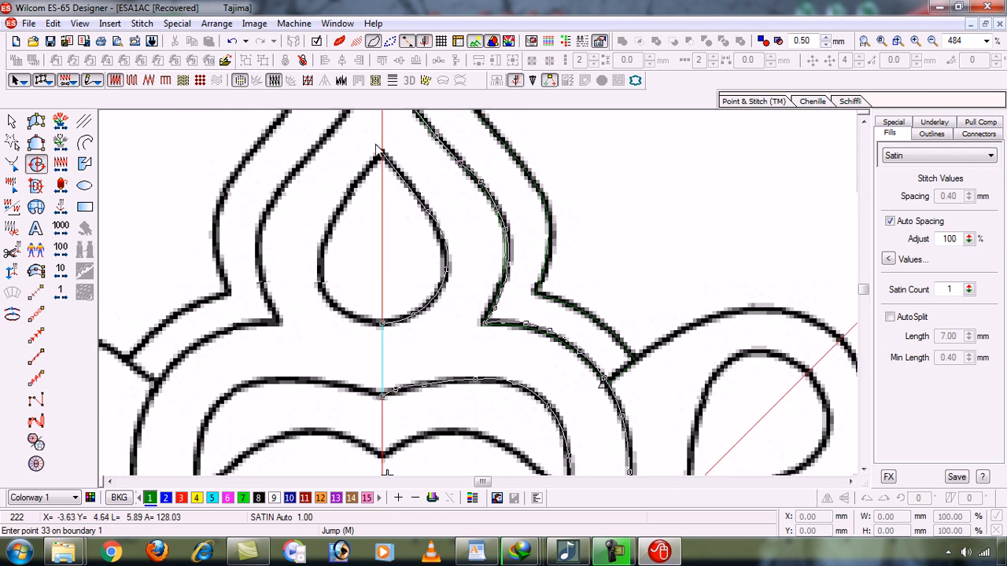
right_click(398, 168)
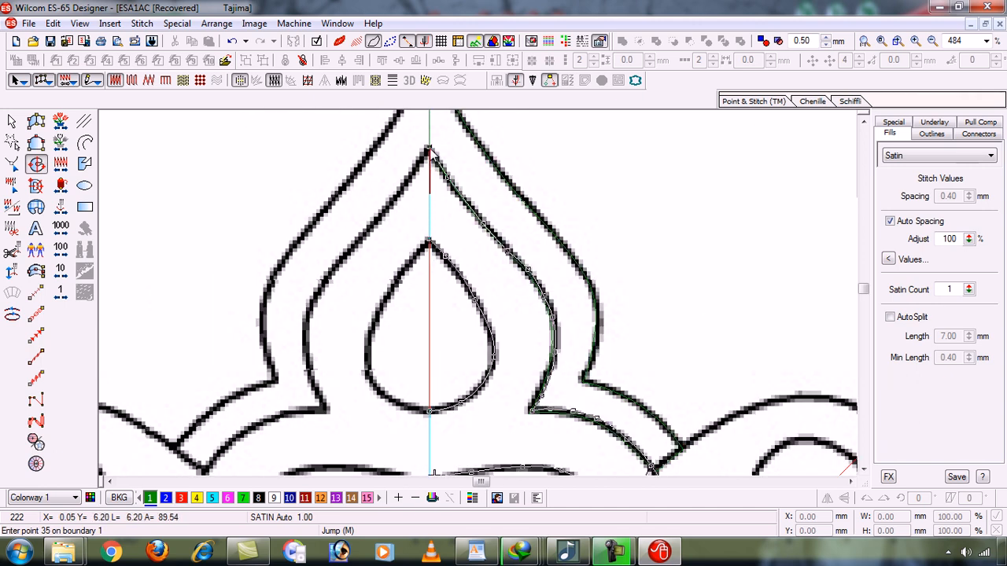
left_click(431, 151)
key("Return")
key("Return")
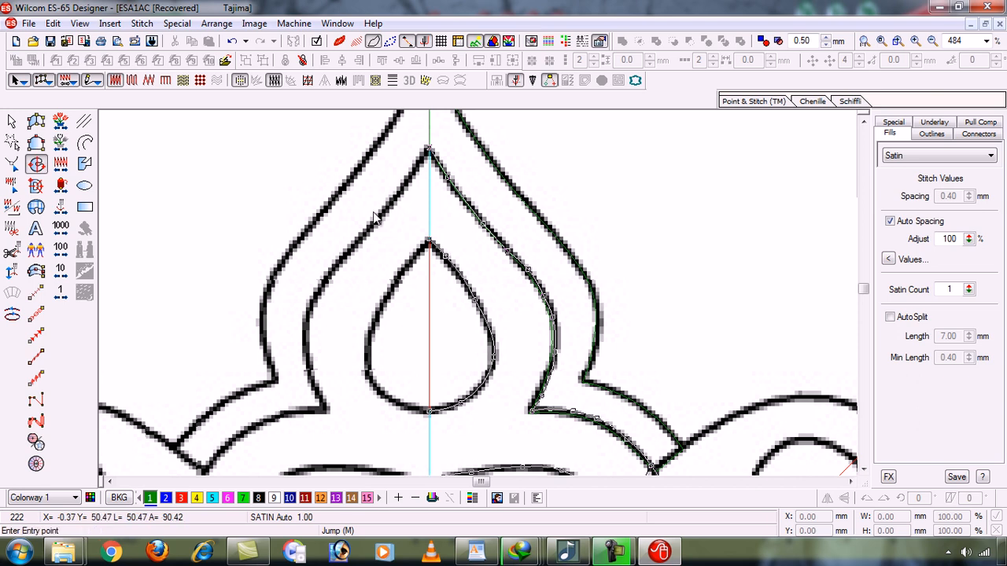
Step: Accept the default entry and exit points and set a horizontal stitch angle to generate the fill
key("Return")
key("Return")
left_click(373, 246)
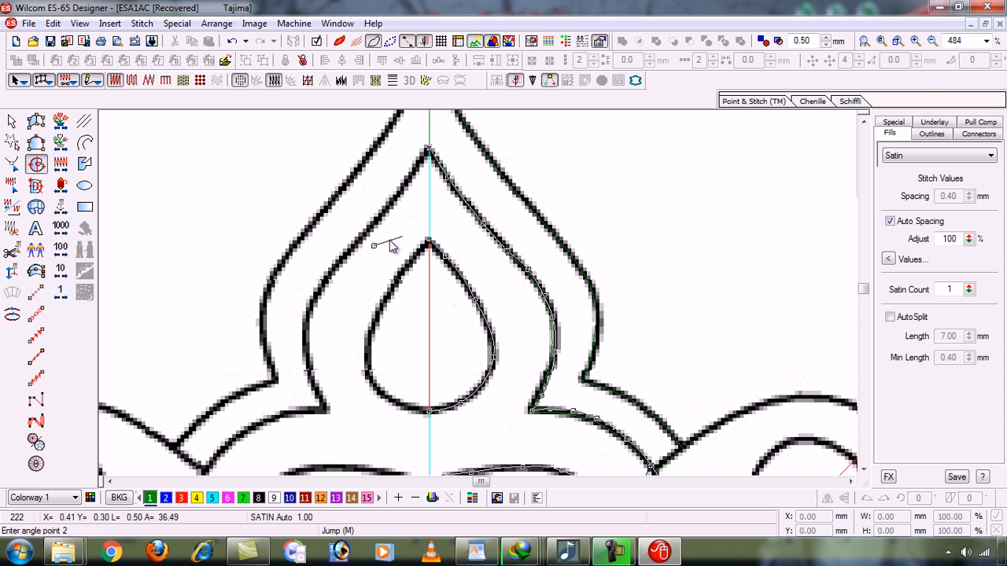
left_click(636, 247)
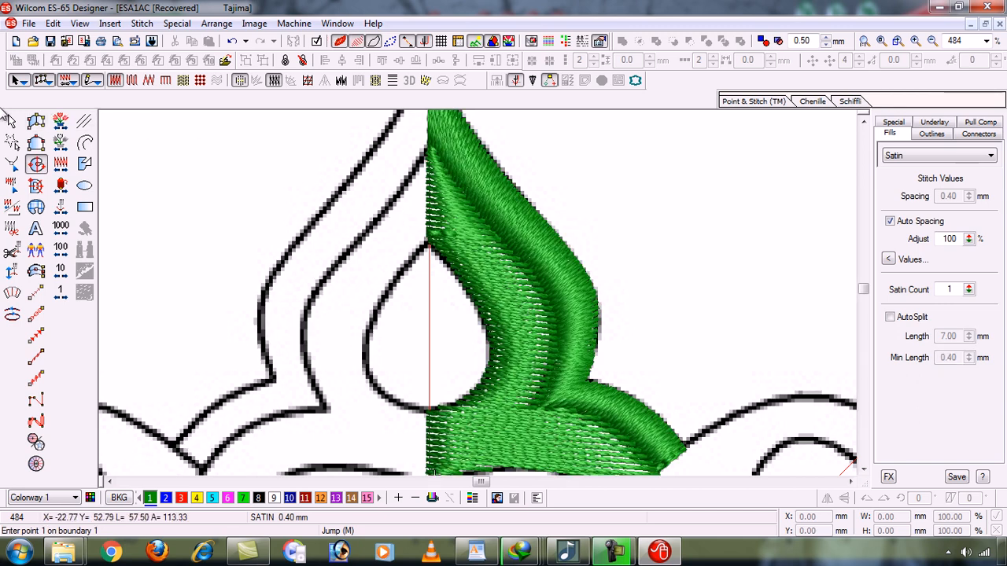
Step: Select the new complex fill object and set its satin stitch spacing to 0.30 mm
left_click(9, 119)
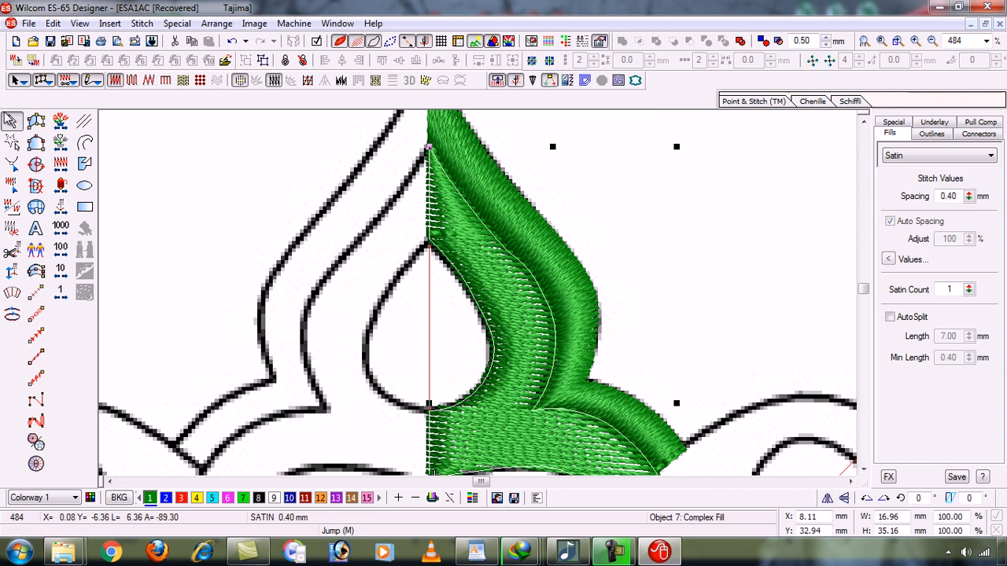
left_click(486, 206)
left_click(469, 225)
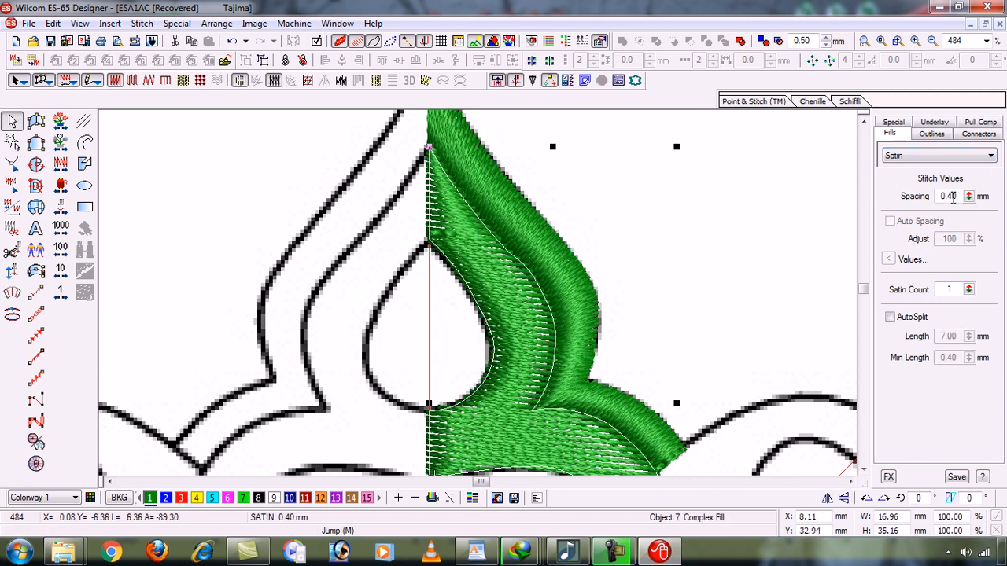
type("3")
key("Return")
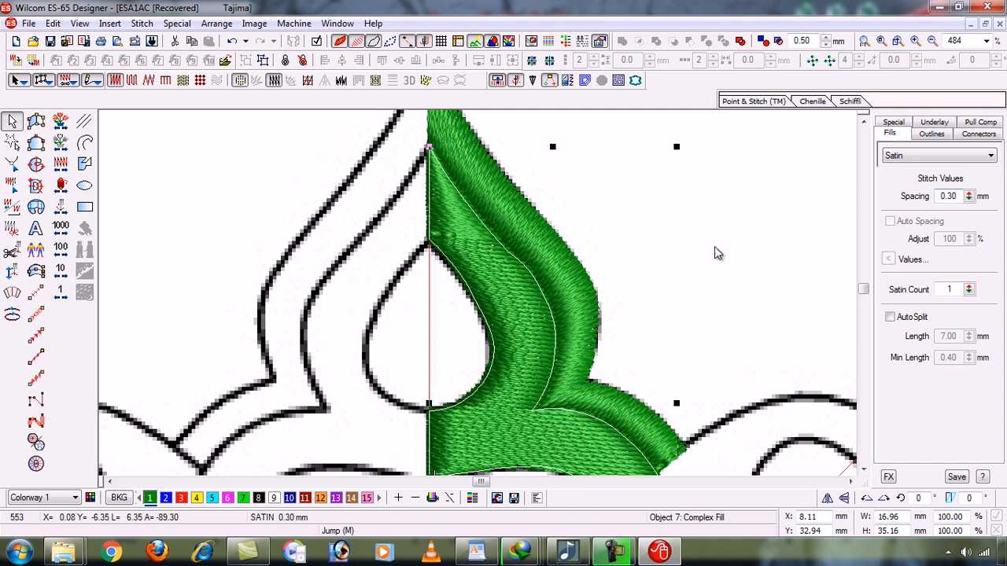
Step: Inspect the new satin fill along the petal's right half, from the inner tip down to the lower lobe
left_click(668, 266)
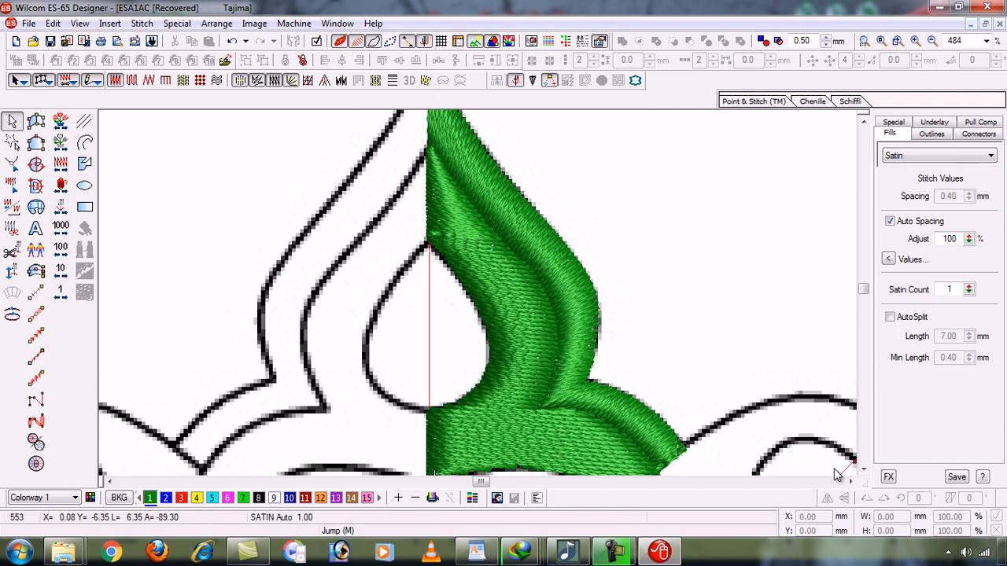
left_click(864, 472)
left_click(864, 471)
left_click(864, 472)
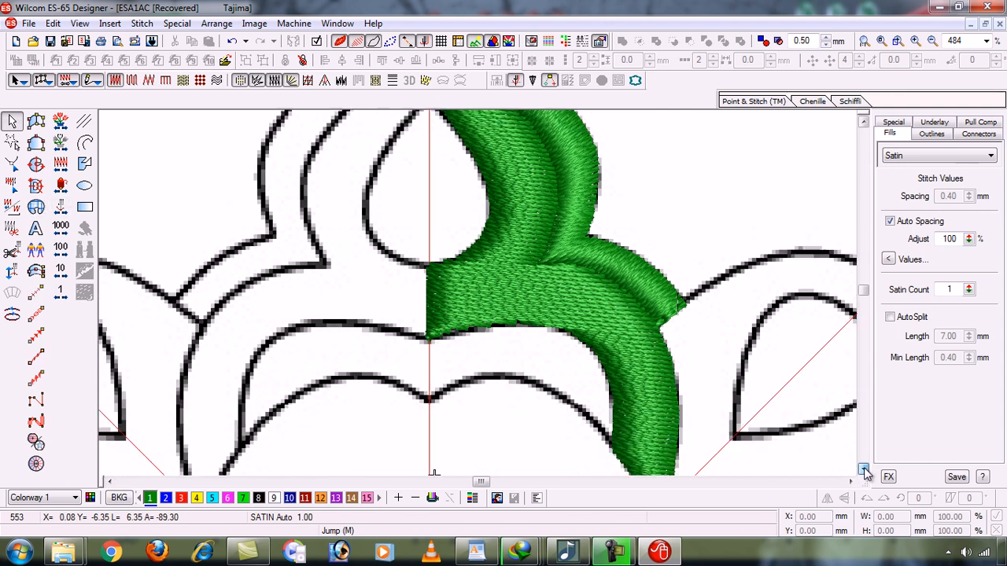
left_click(864, 472)
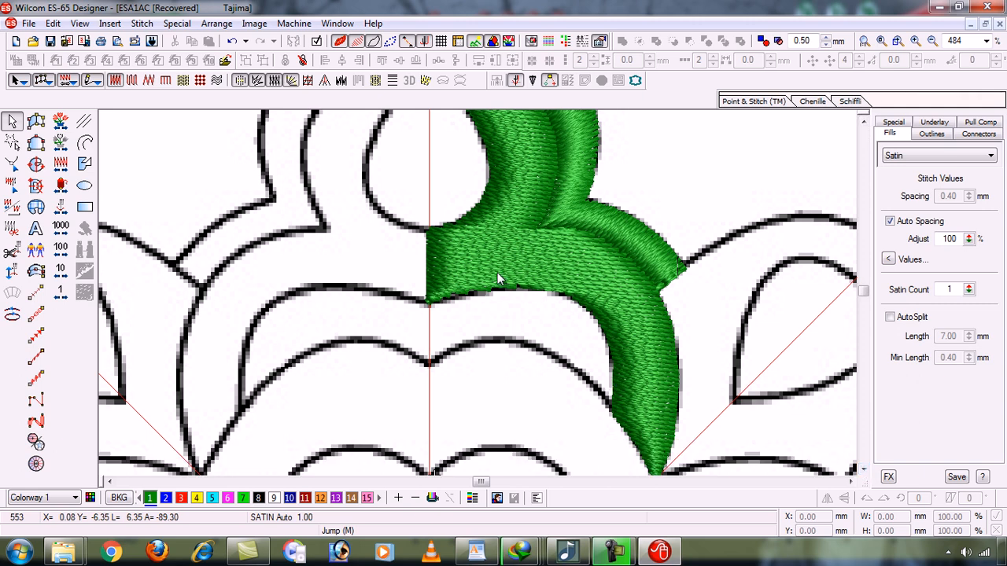
left_click(864, 122)
left_click(864, 122)
left_click(864, 122)
left_click(863, 122)
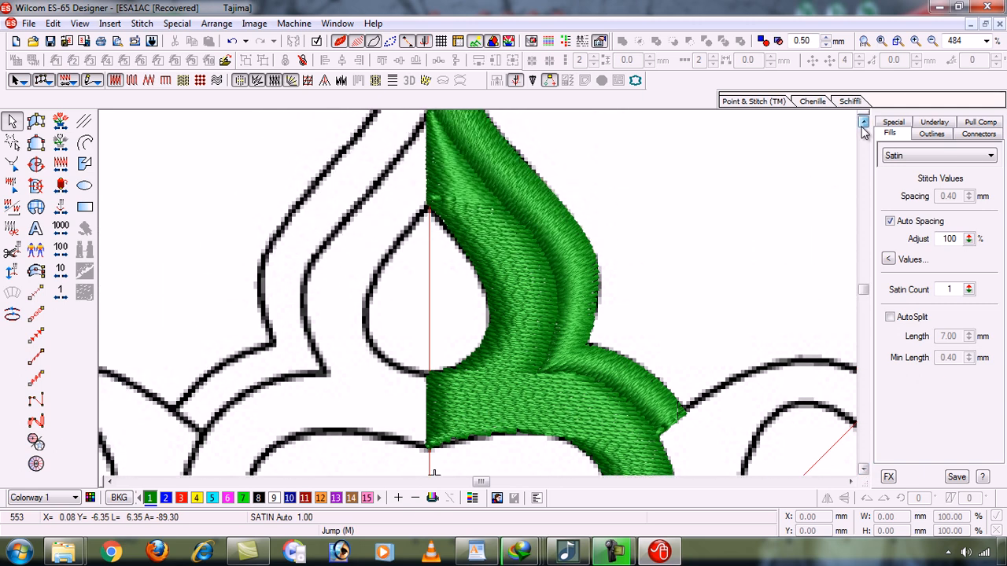
Step: Try a Tatami fill with the two curved-stitch effects on the complex fill object
left_click(502, 224)
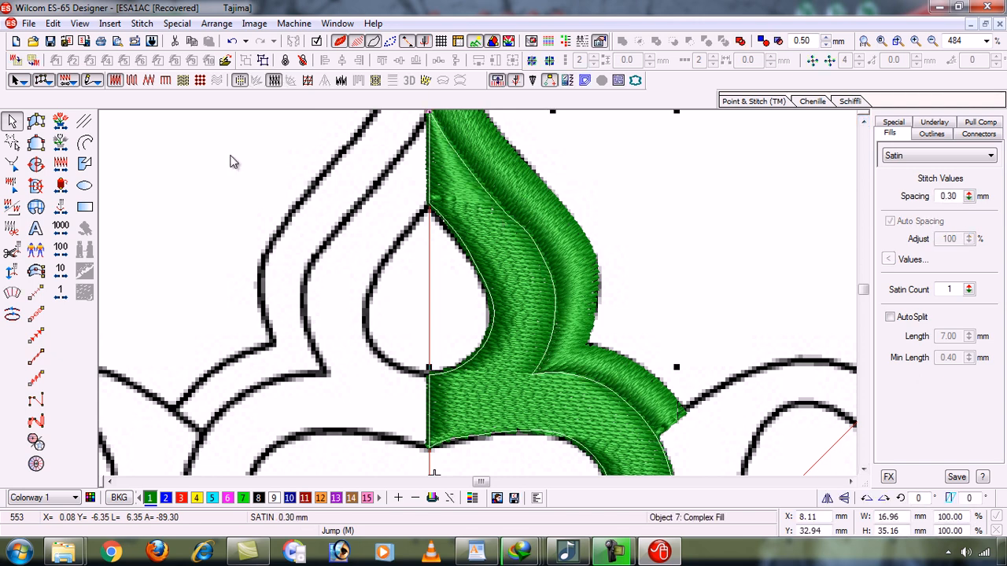
left_click(132, 81)
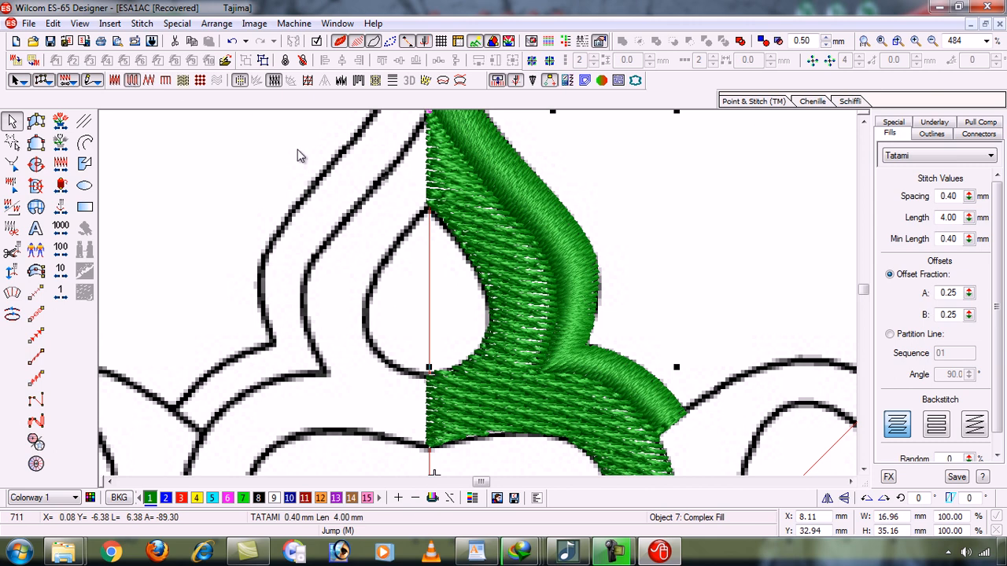
left_click(446, 83)
left_click(460, 81)
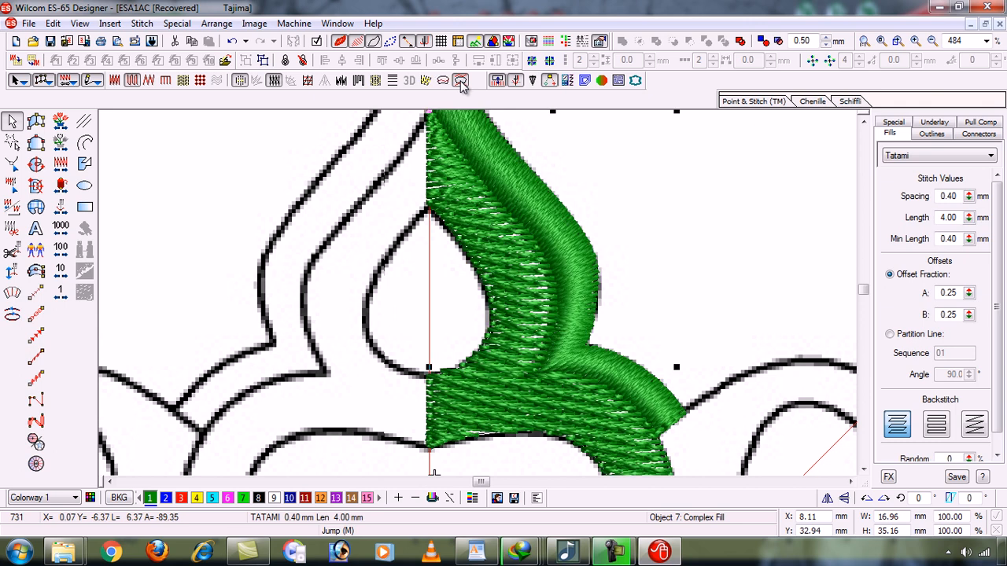
left_click(443, 81)
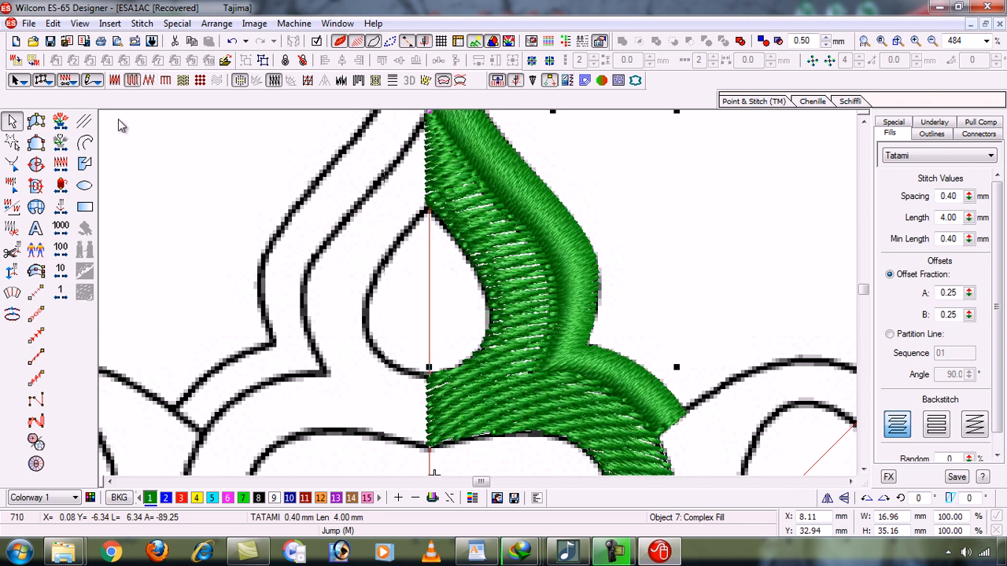
Step: Return the complex fill object to a satin fill and set its stitch spacing to 0.30 mm
left_click(115, 81)
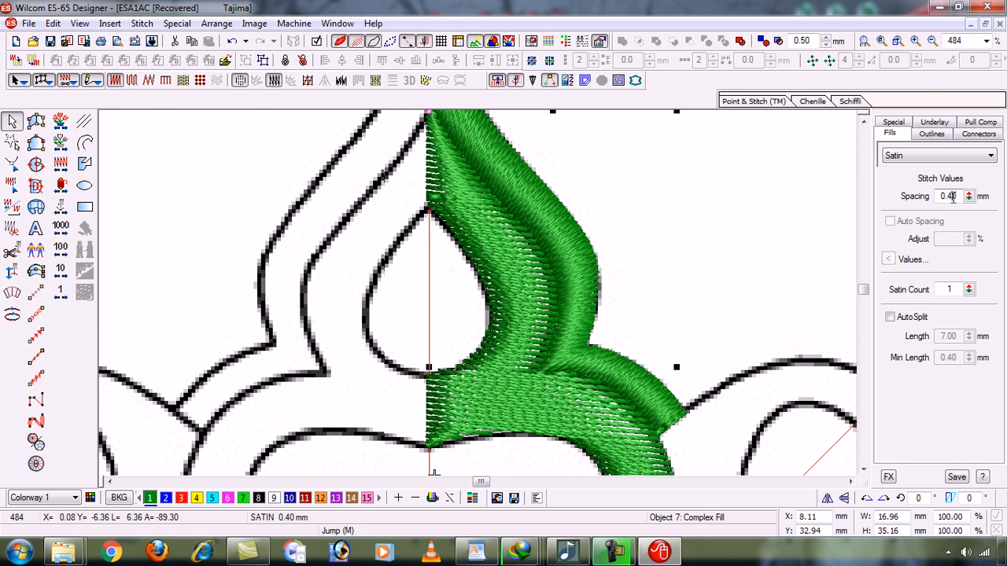
type("3")
key("Return")
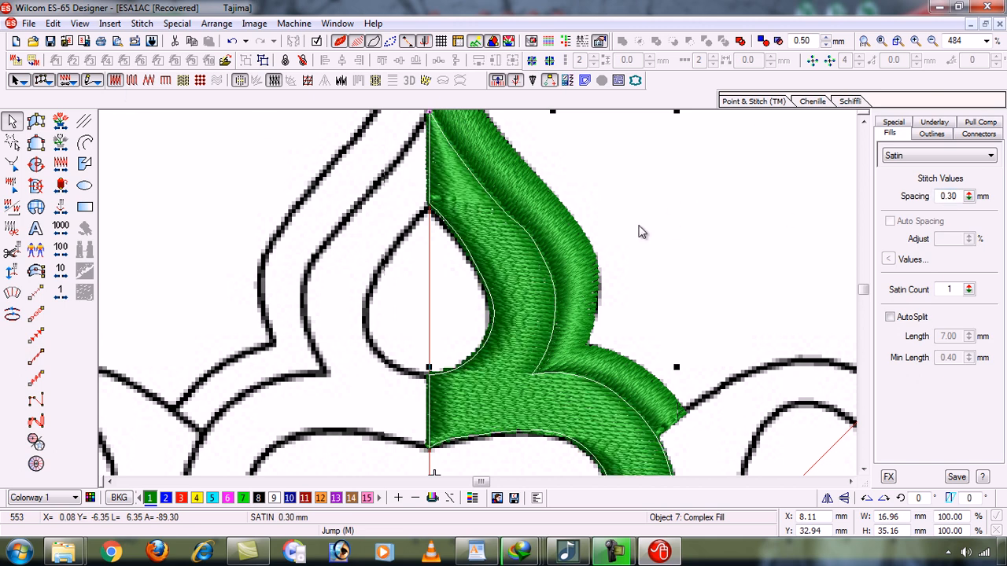
Step: Add four horizontal stitch angle lines across the band beside the teardrop, from the petal's inner tip to the teardrop's base, and apply them
left_click(12, 293)
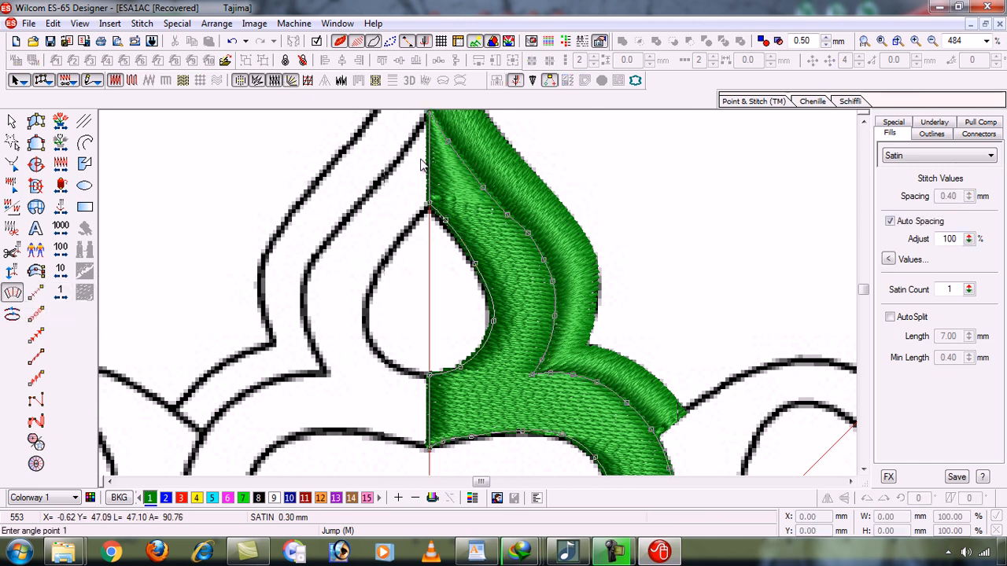
left_click(398, 150)
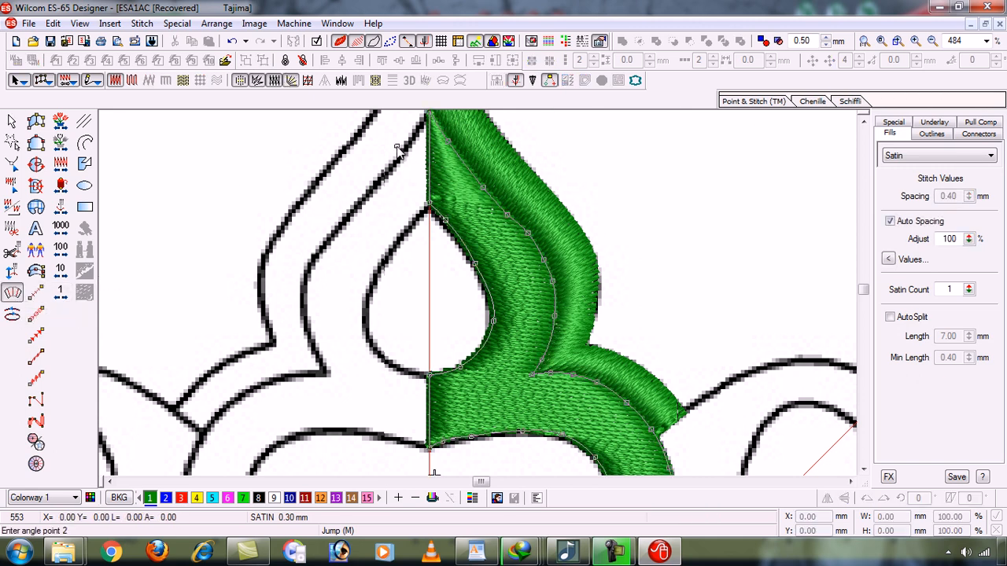
left_click(523, 148)
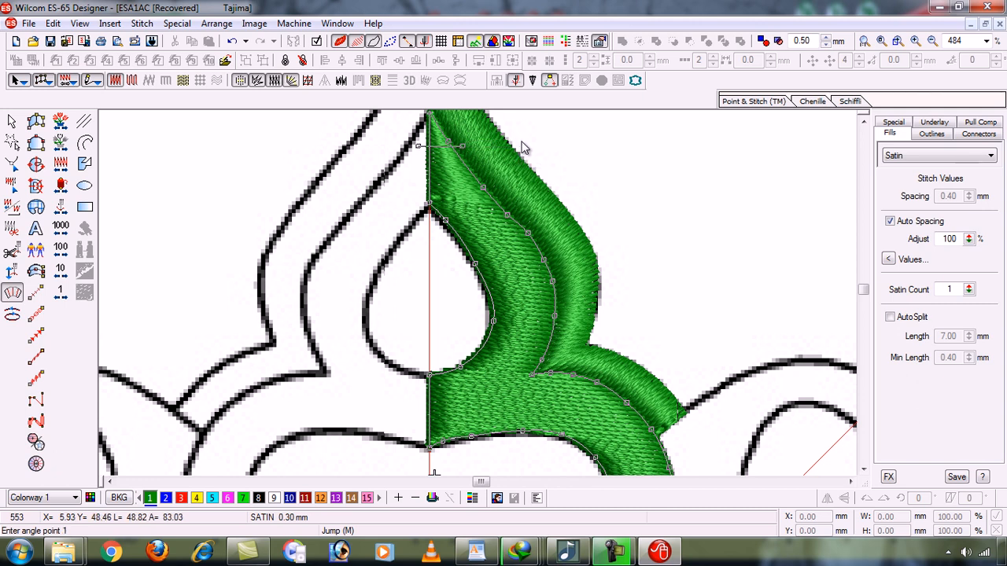
left_click(384, 224)
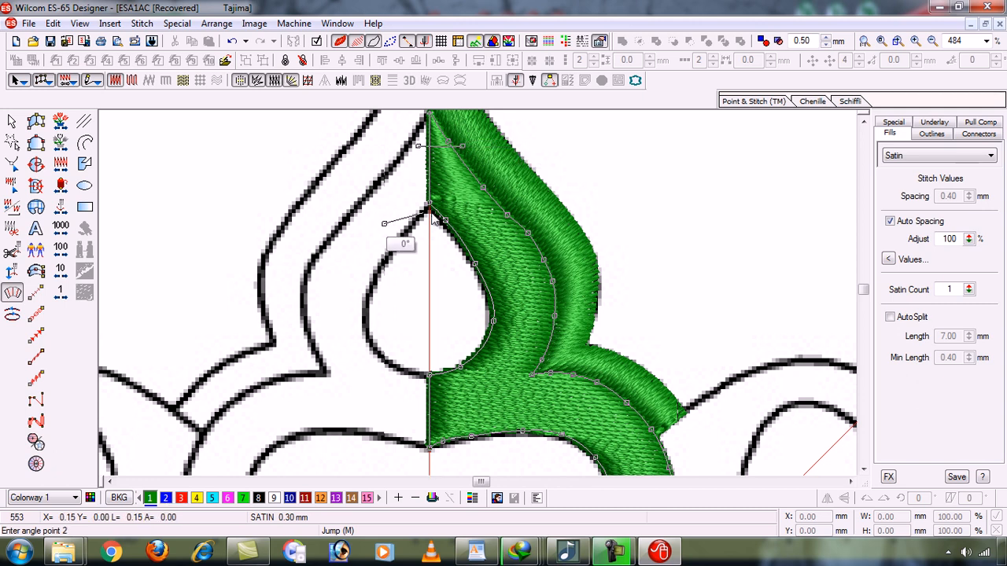
left_click(570, 225)
left_click(443, 301)
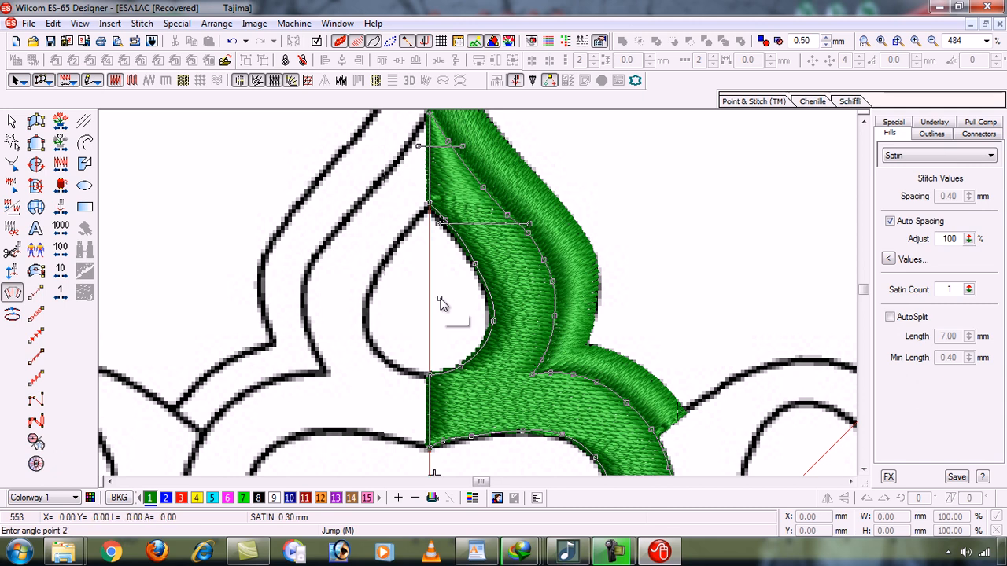
left_click(630, 284)
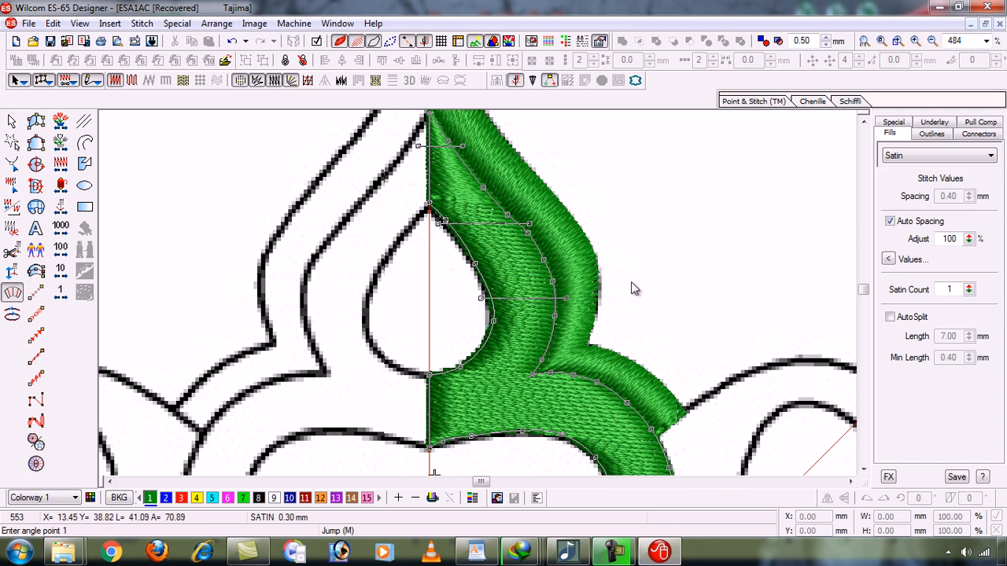
left_click(413, 358)
left_click(626, 356)
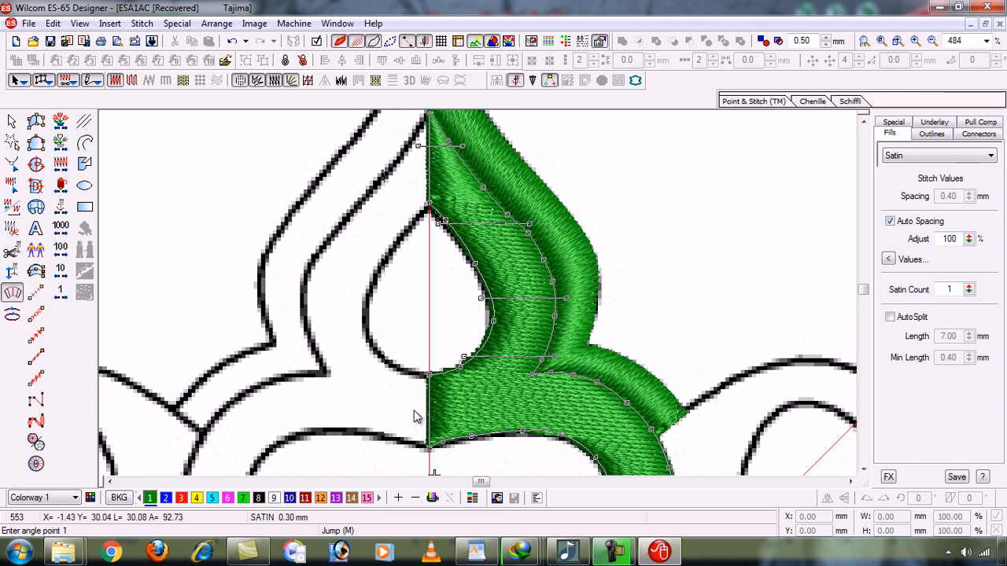
key("Return")
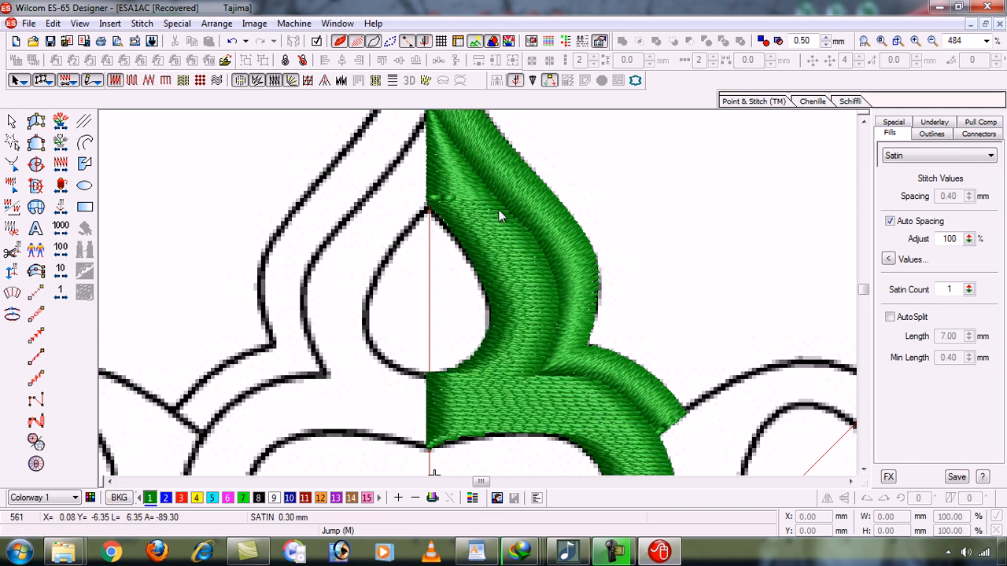
Step: Try adding horizontal stitch angles across the wide band just below the teardrop and regenerate the fill
left_click(11, 293)
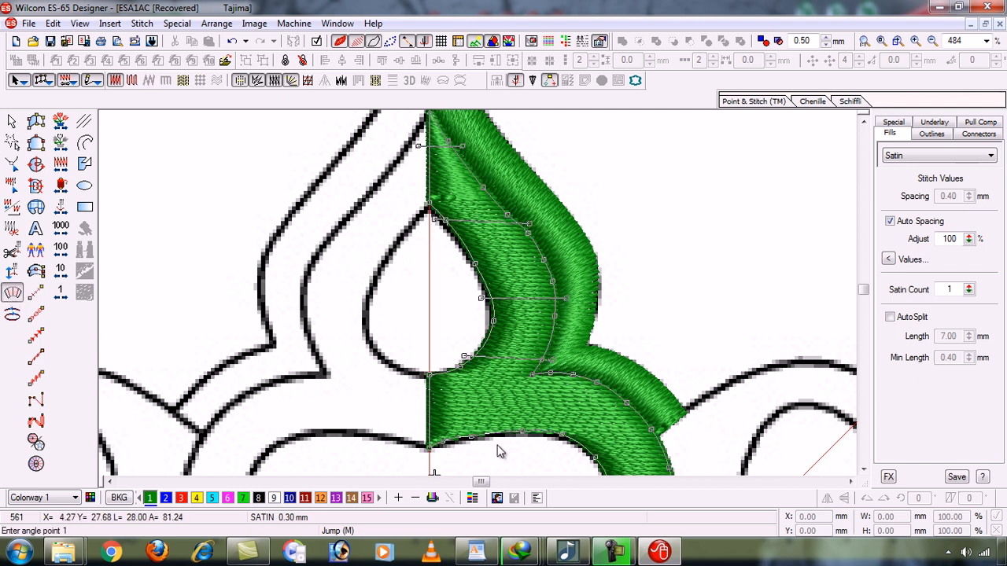
left_click(863, 470)
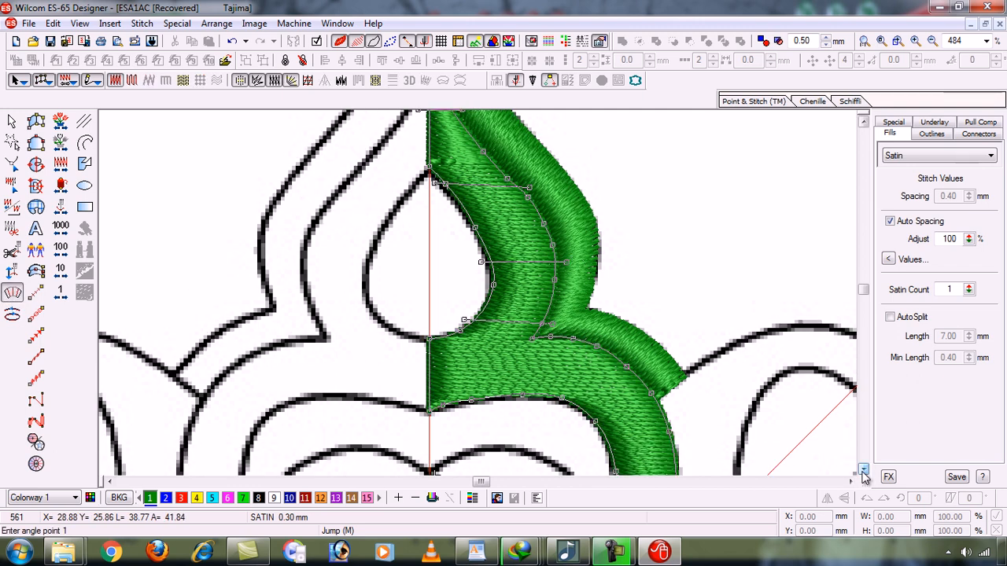
left_click(863, 470)
left_click(863, 470)
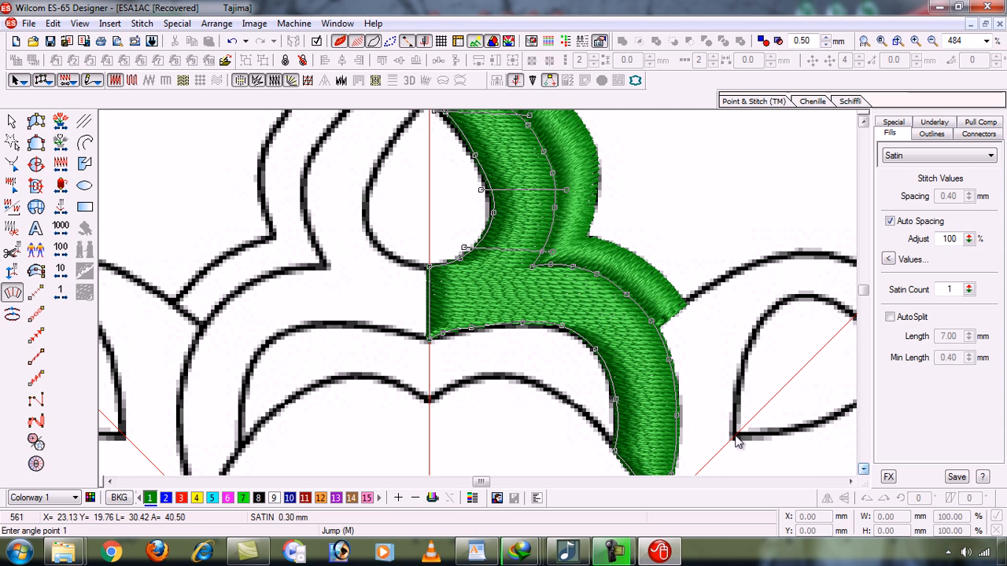
left_click(407, 276)
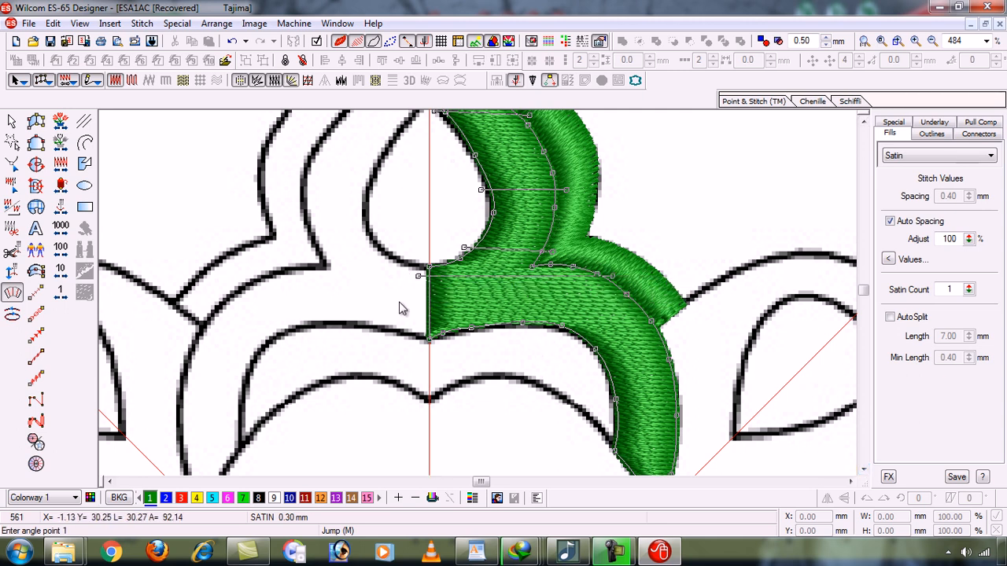
left_click(669, 306)
key("Return")
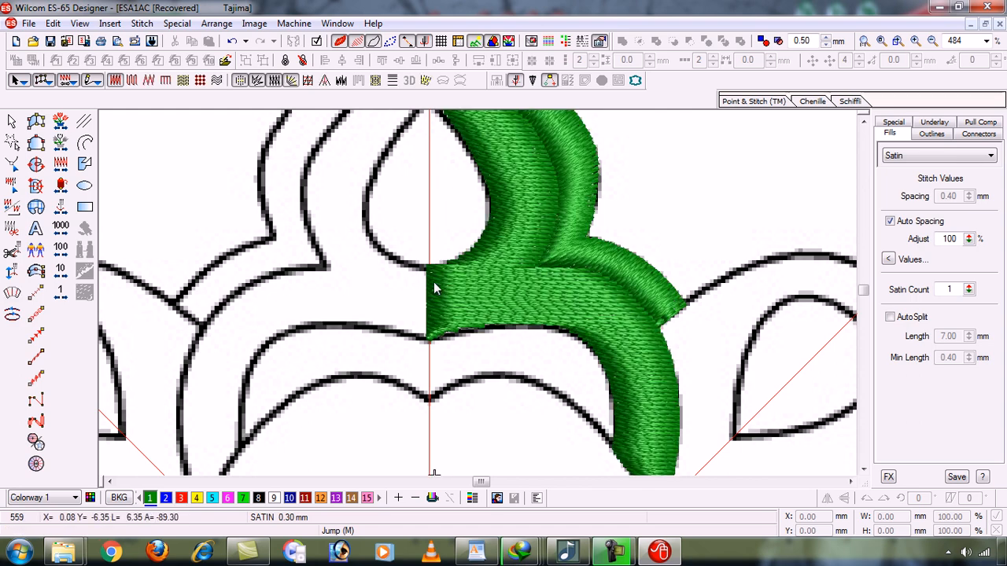
Step: Try adding two near-vertical stitch angle lines across the band below the teardrop, one near the guide line and one farther right
key("h")
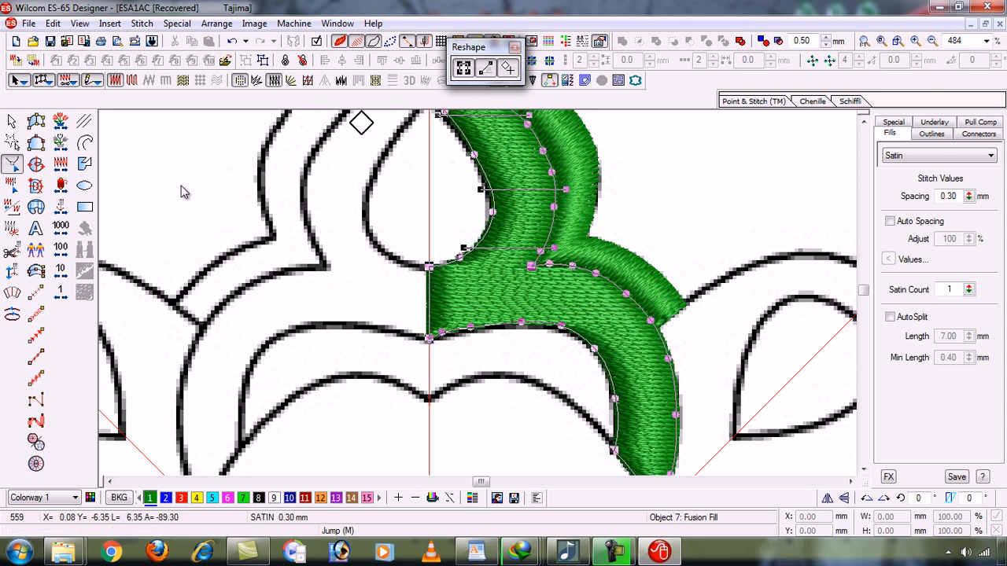
left_click(12, 292)
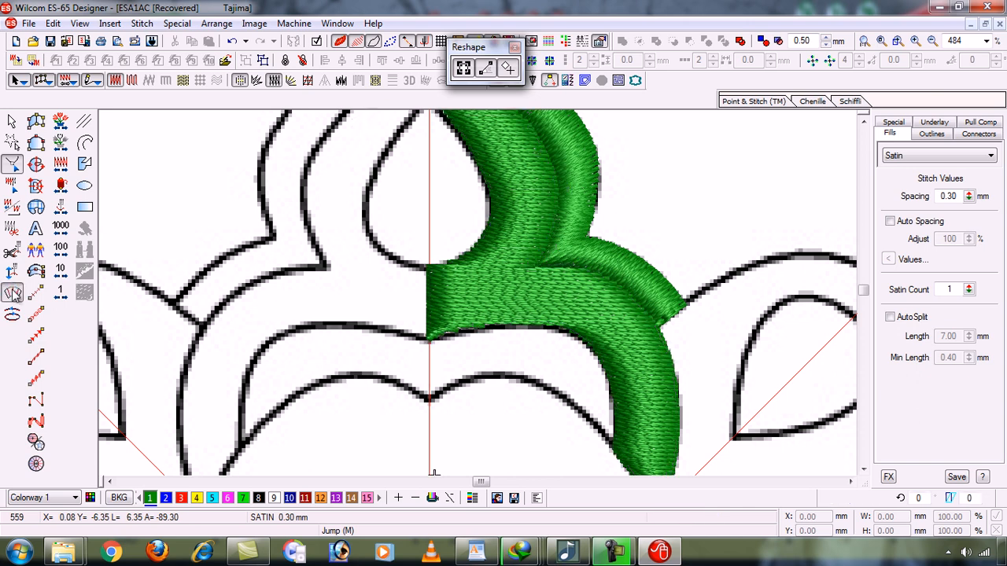
left_click(448, 243)
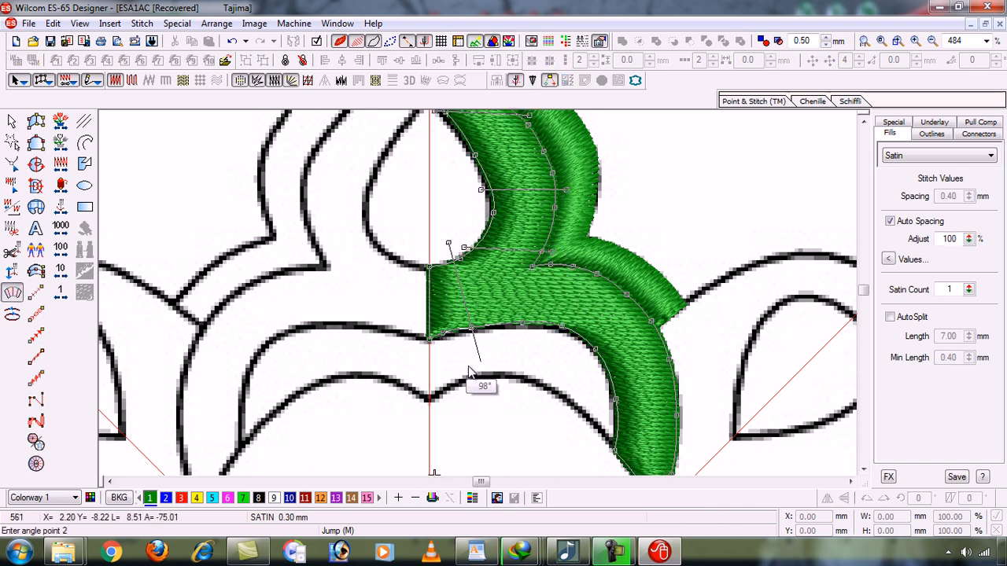
left_click(474, 336)
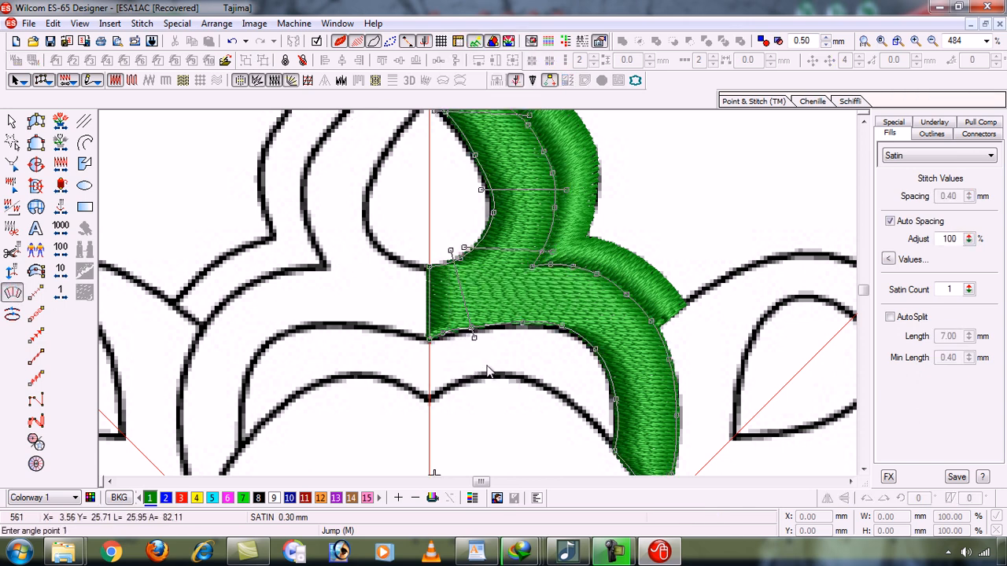
left_click(569, 240)
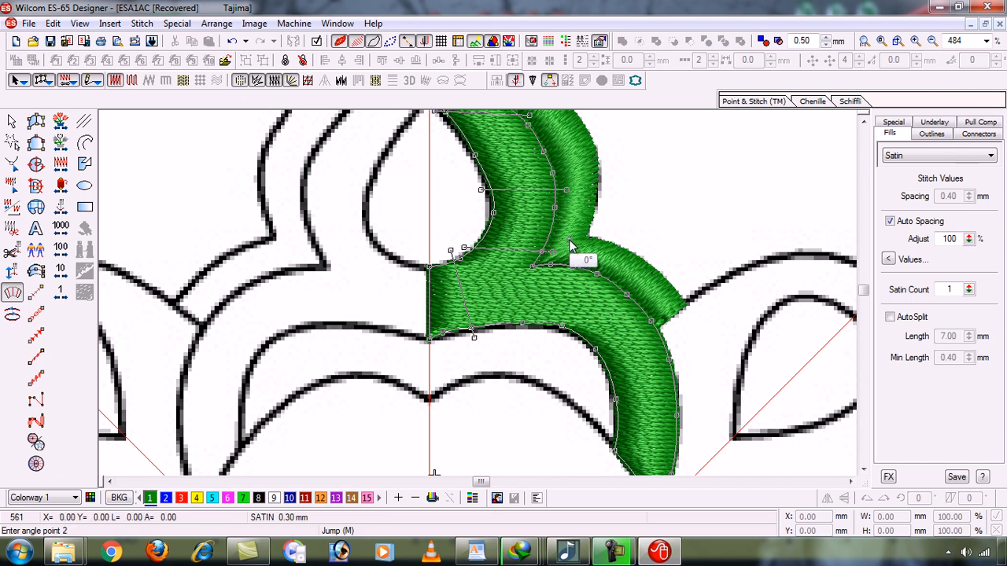
left_click(573, 375)
key("Return")
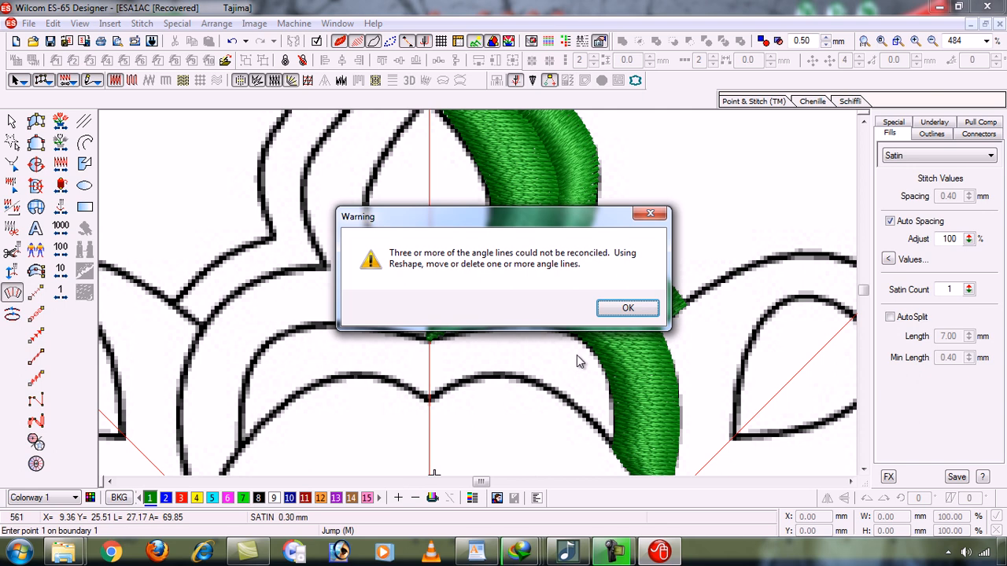
left_click(621, 307)
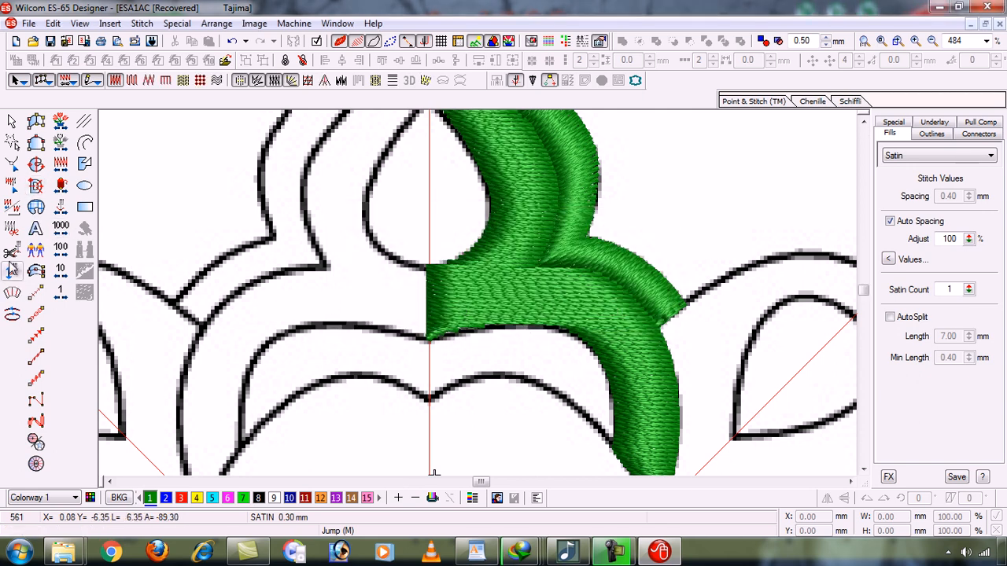
left_click(12, 292)
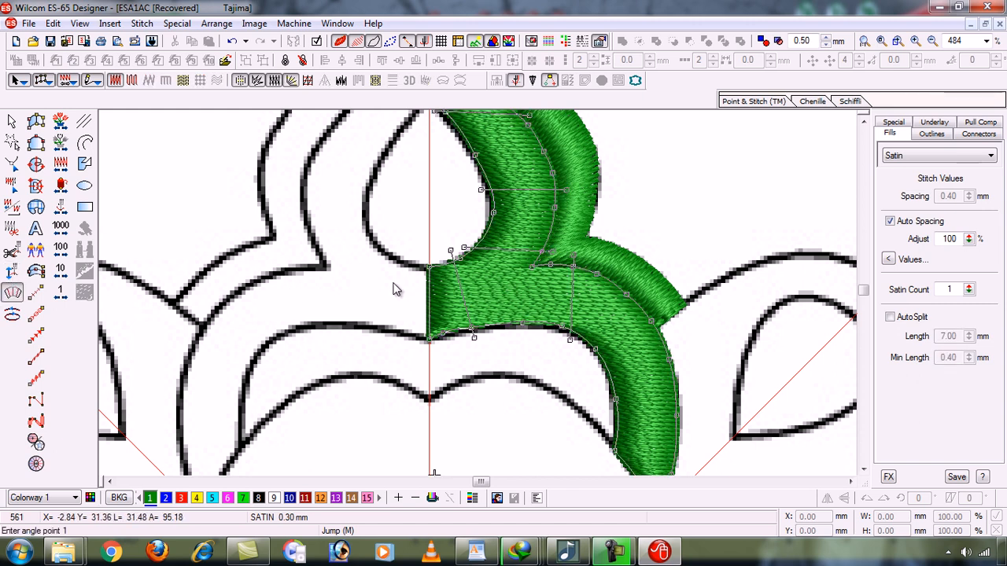
left_click(473, 338)
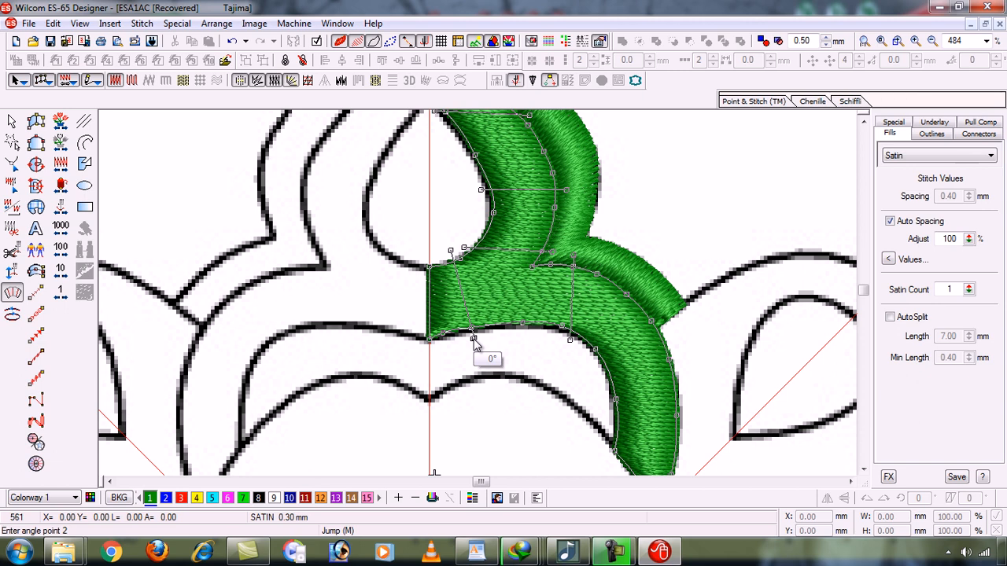
left_click(473, 339)
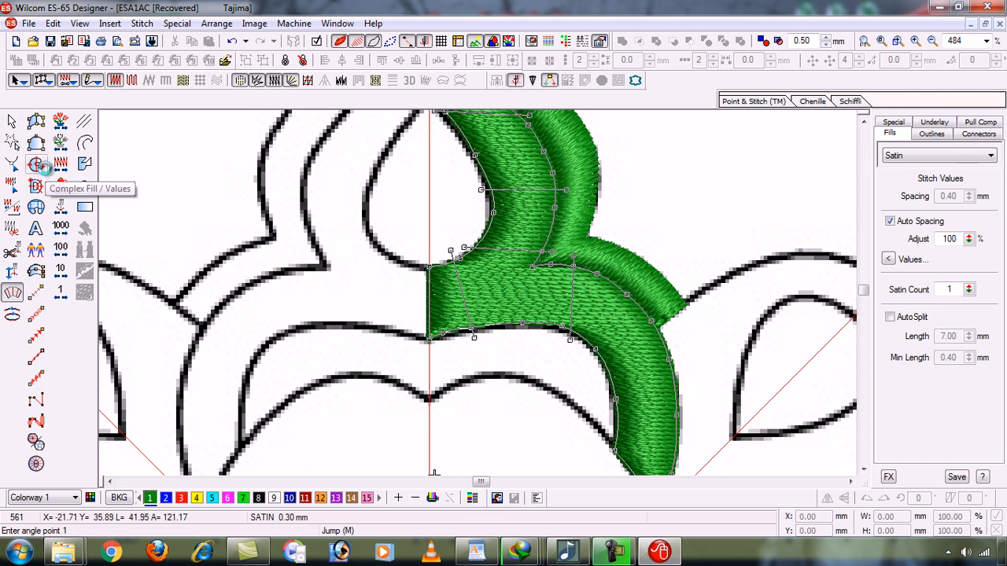
Step: Delete the two near-vertical stitch angle lines from the wide band below the teardrop
key("h")
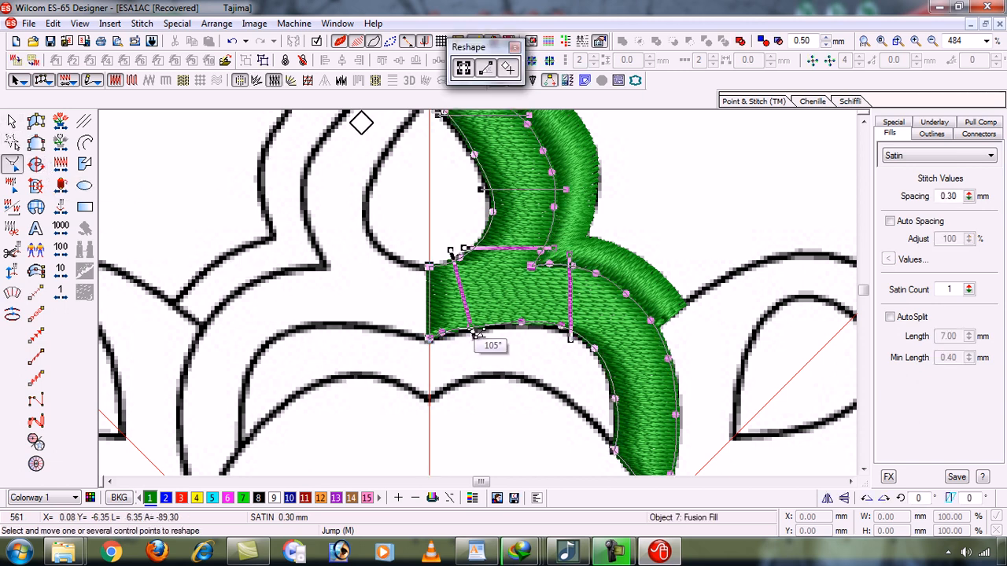
key("Delete")
left_click(571, 339)
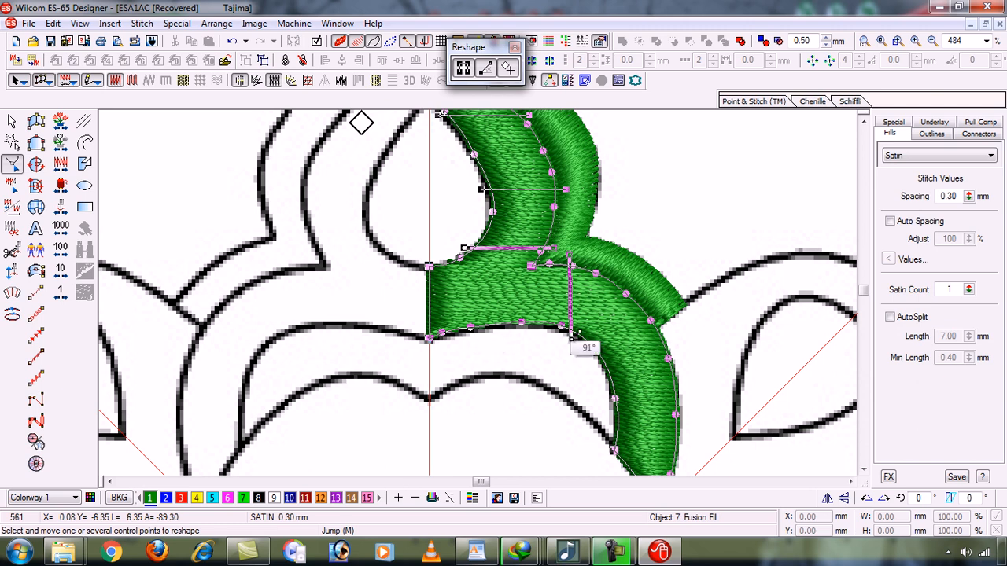
key("Delete")
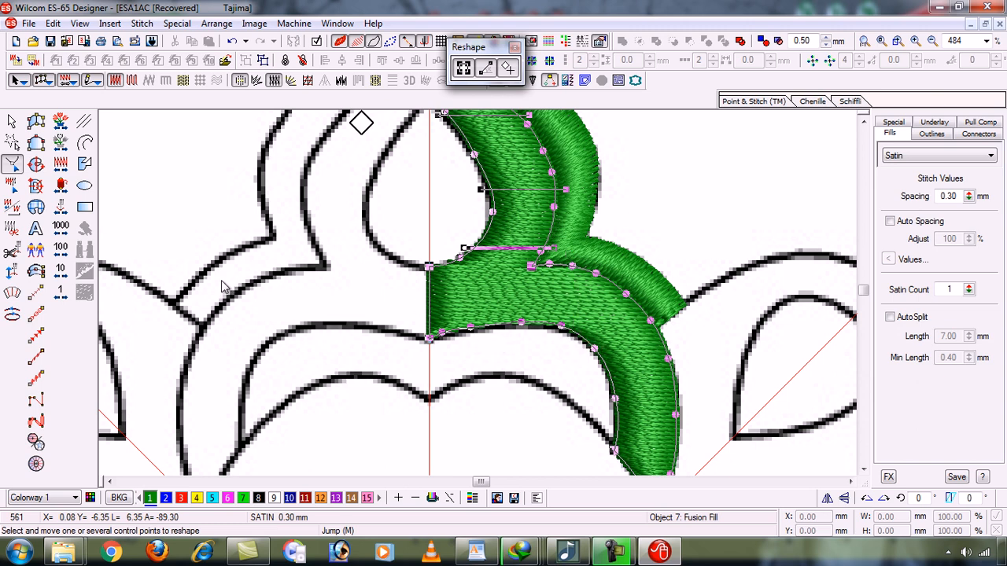
Step: Add four horizontal stitch angle lines, one across the wide band below the teardrop and three down its outer arm, and regenerate the fill
left_click(12, 292)
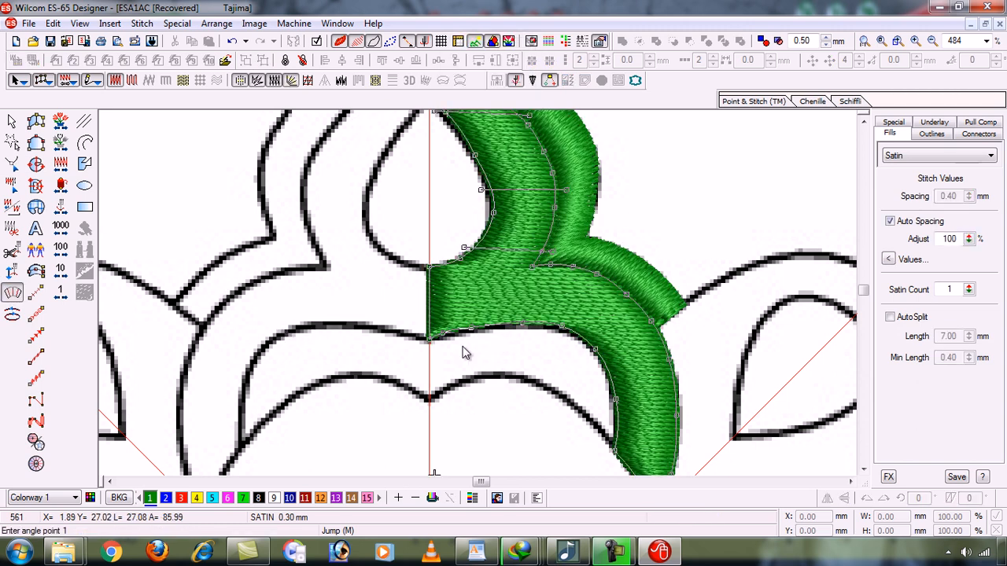
left_click(403, 297)
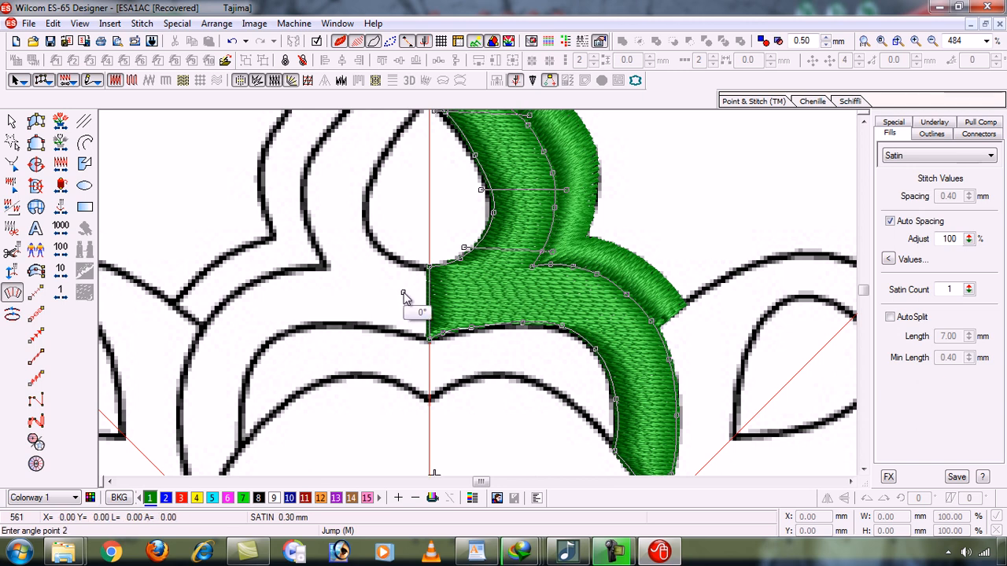
left_click(749, 295)
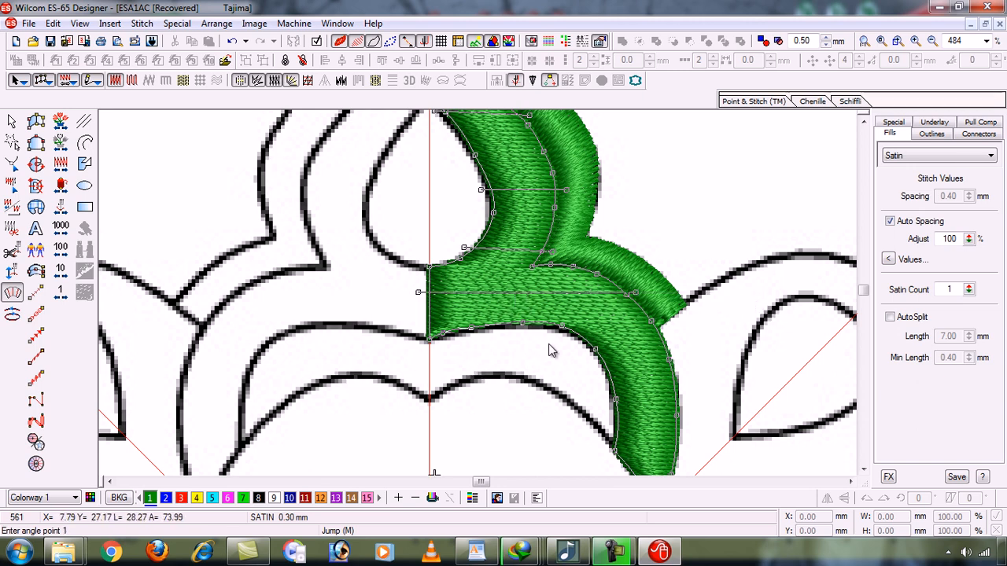
left_click(549, 343)
left_click(702, 344)
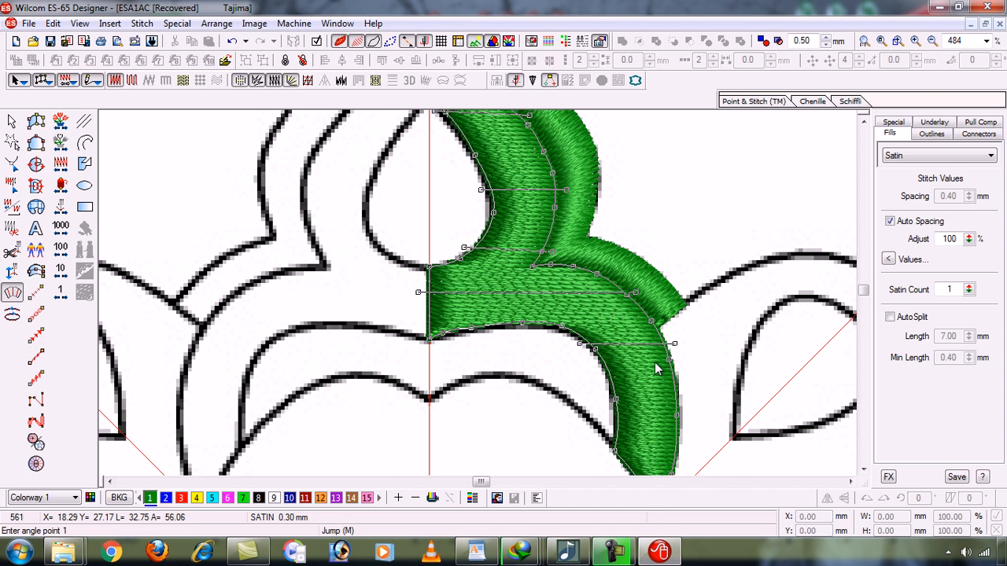
left_click(590, 398)
left_click(743, 397)
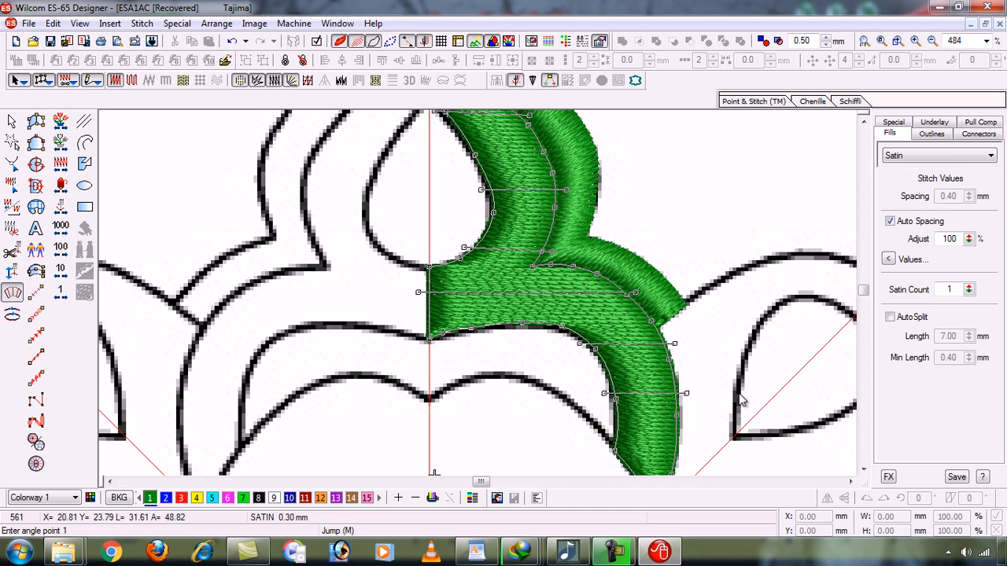
left_click(587, 444)
left_click(762, 439)
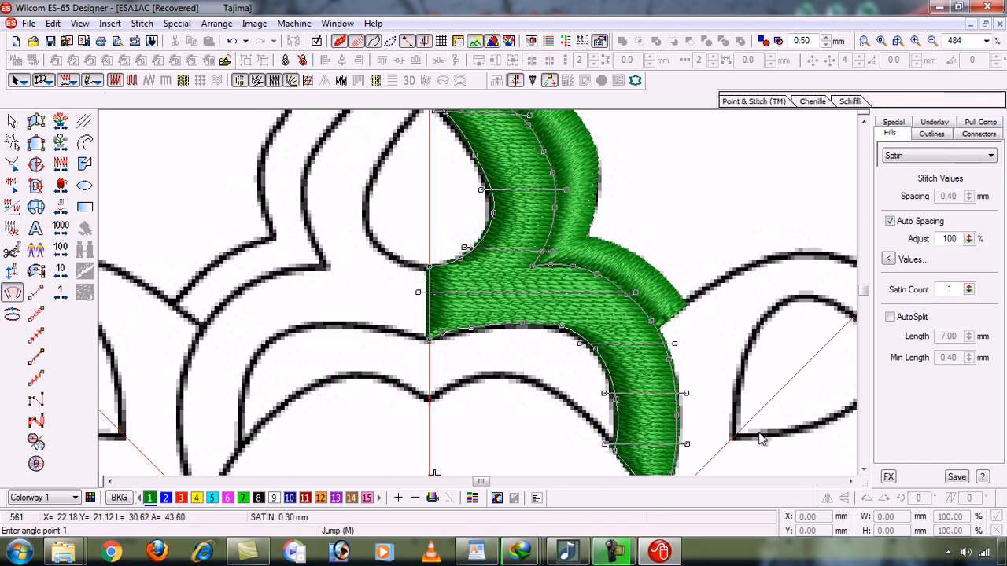
key("Return")
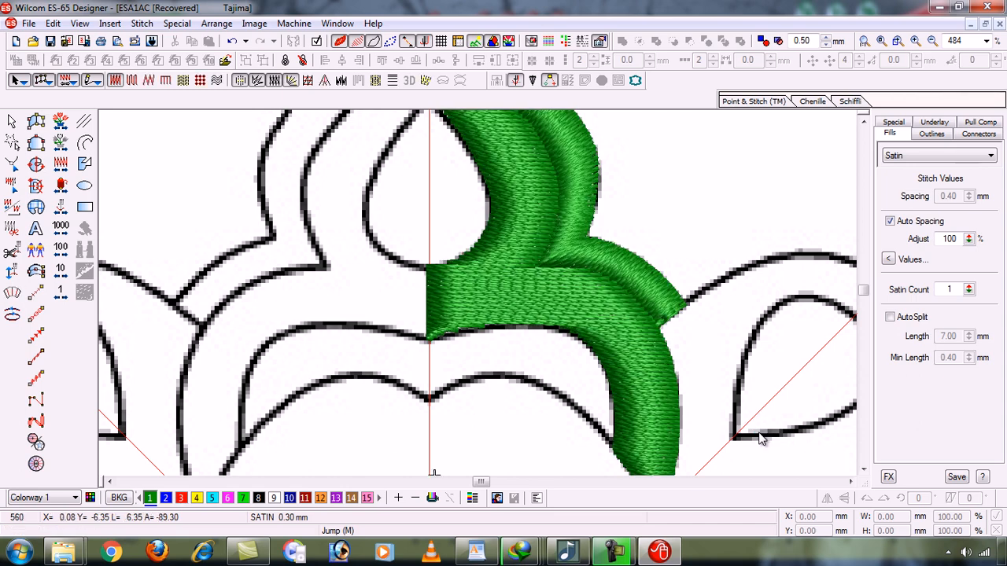
Step: Add a nearly horizontal stitch angle line across the inner band just above the teardrop's tip and regenerate the fill
key("shift+z")
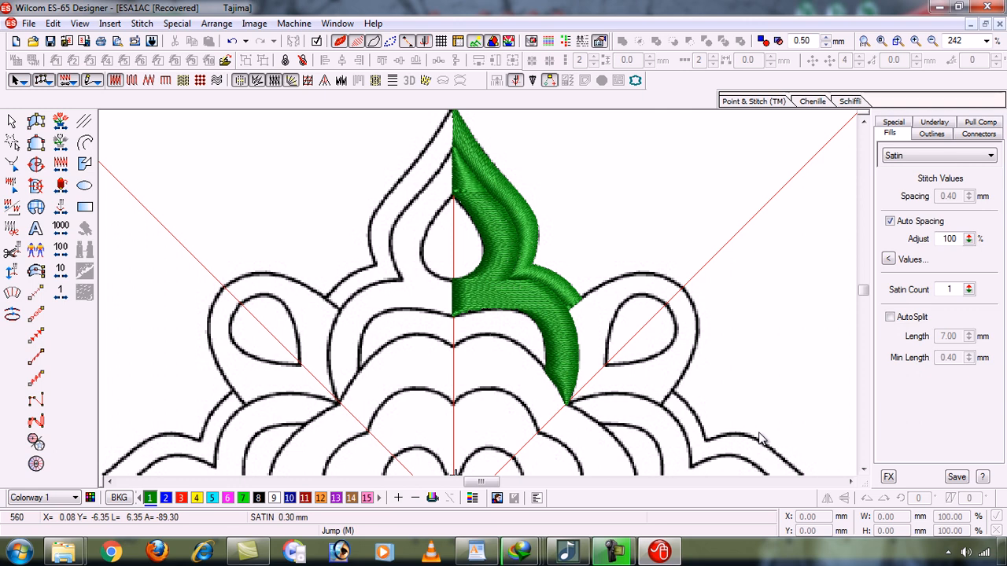
key("b")
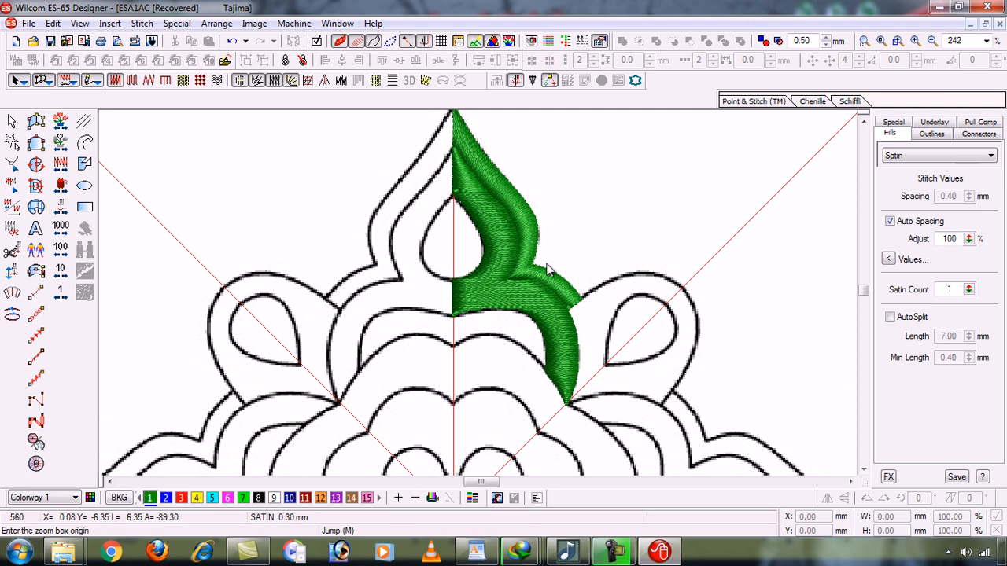
left_click_drag(407, 116, 557, 295)
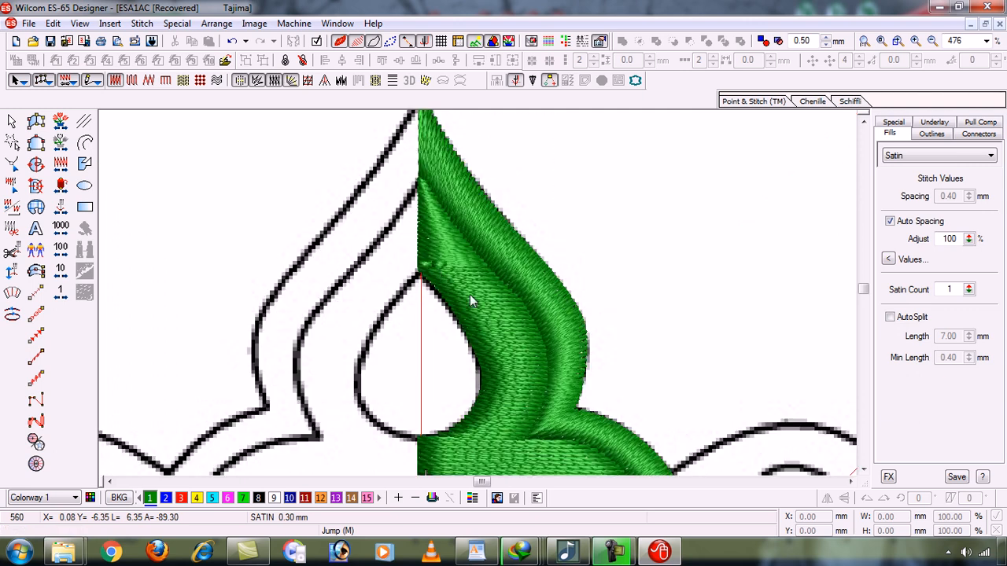
left_click(483, 307)
key("h")
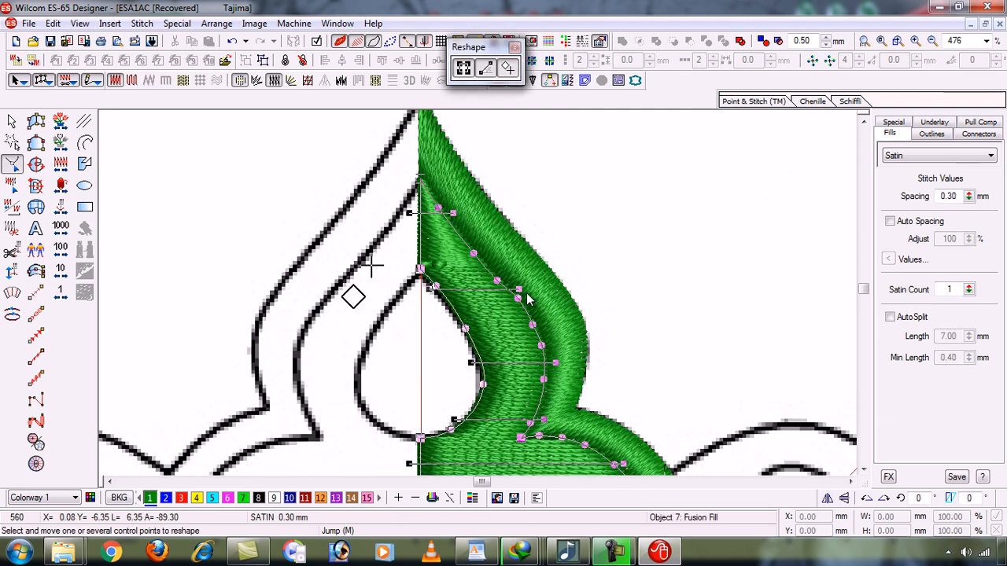
left_click(13, 293)
left_click(396, 260)
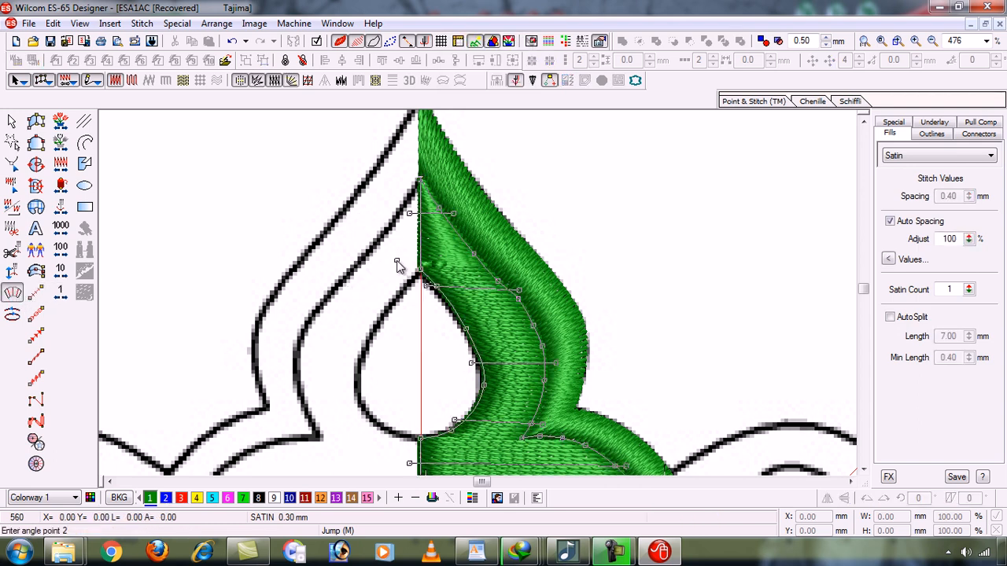
left_click(556, 253)
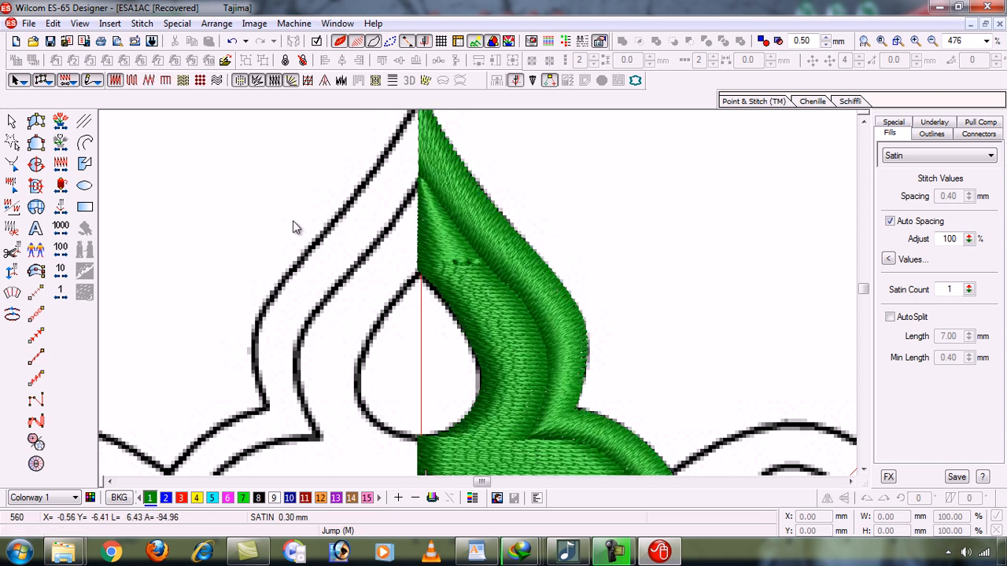
Step: Frame the teardrop closely and turn off TrueView and the stitch display so only outlines show over the bitmap
key("shift+z")
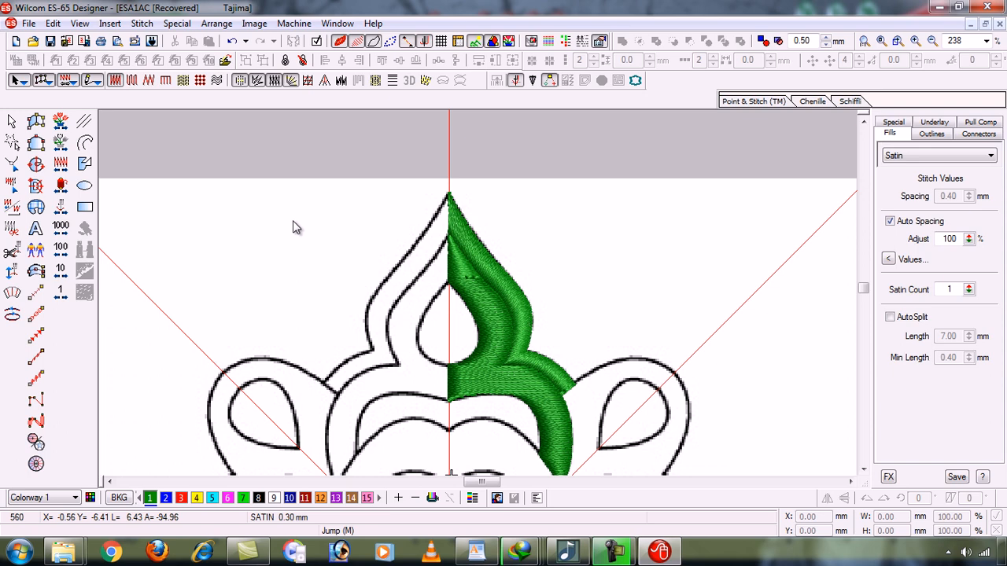
key("b")
left_click_drag(421, 265, 519, 381)
key("t")
key("s")
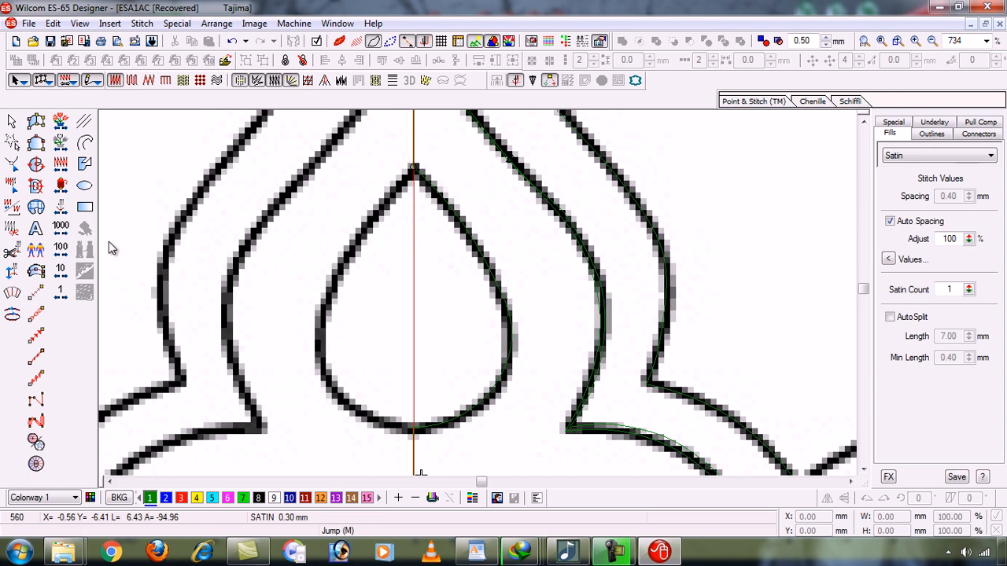
Step: Start a two-sided satin column at the teardrop's tip, pairing points on its right outline with points on the vertical guide line down to mid-height
left_click(39, 125)
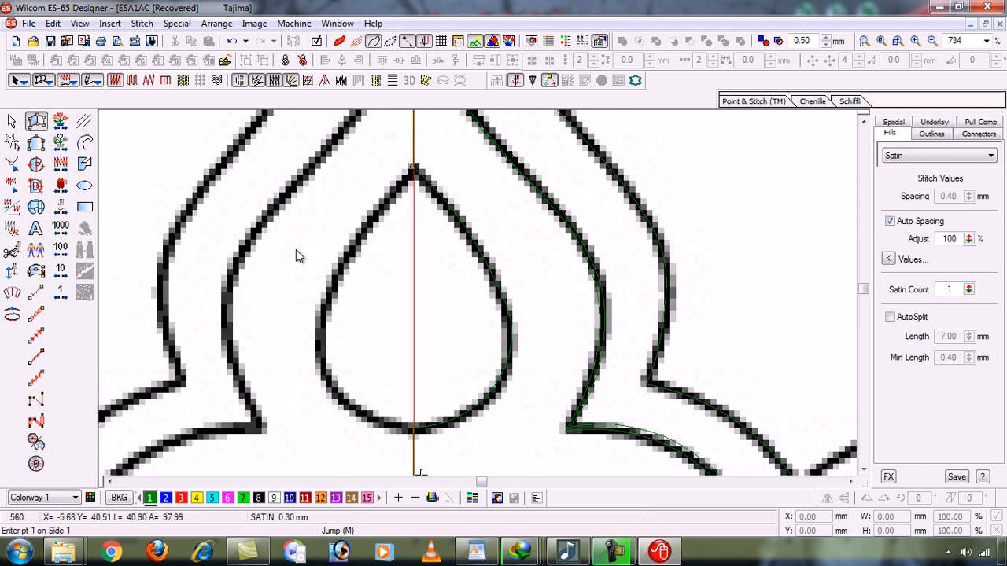
left_click(415, 170)
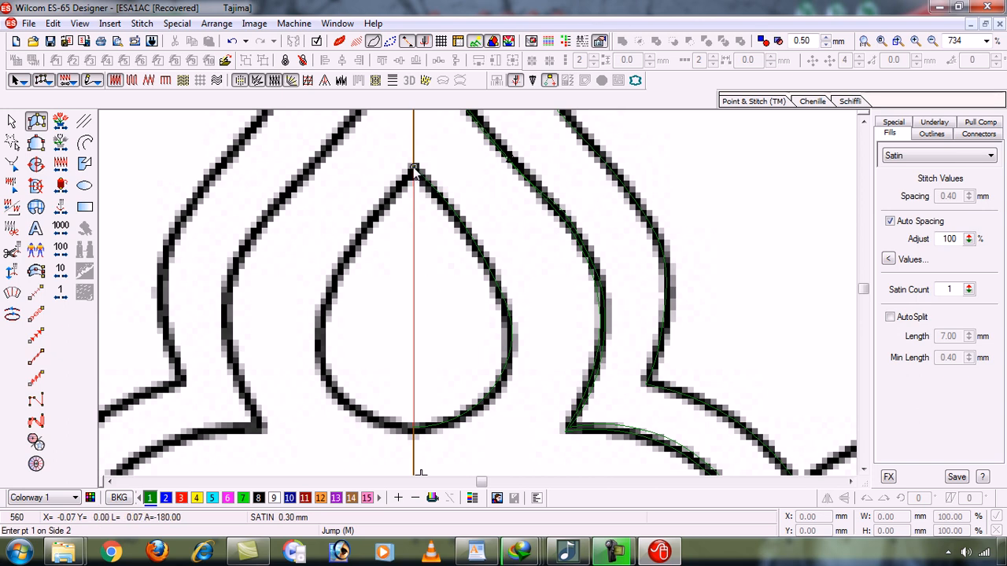
left_click(415, 170)
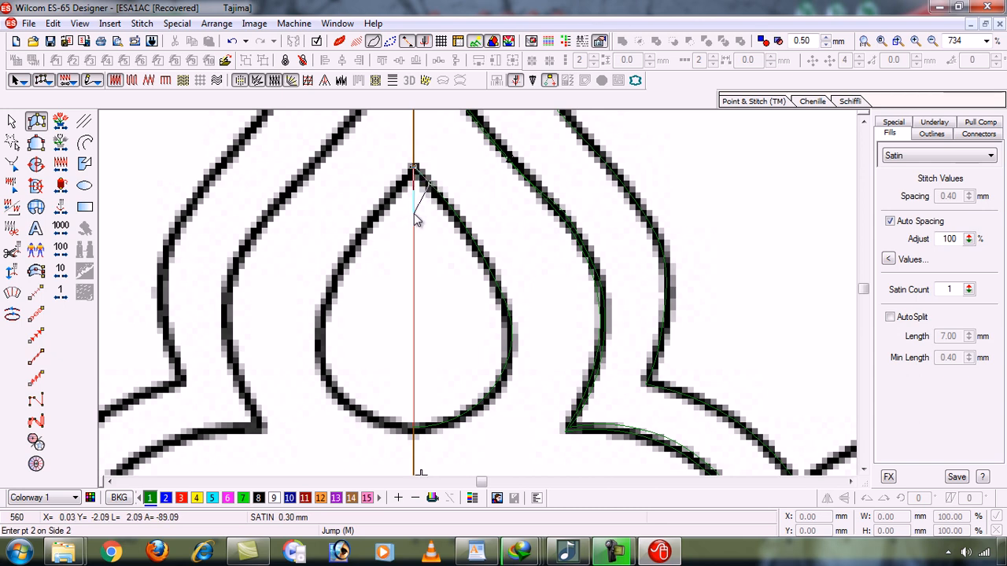
left_click(414, 213)
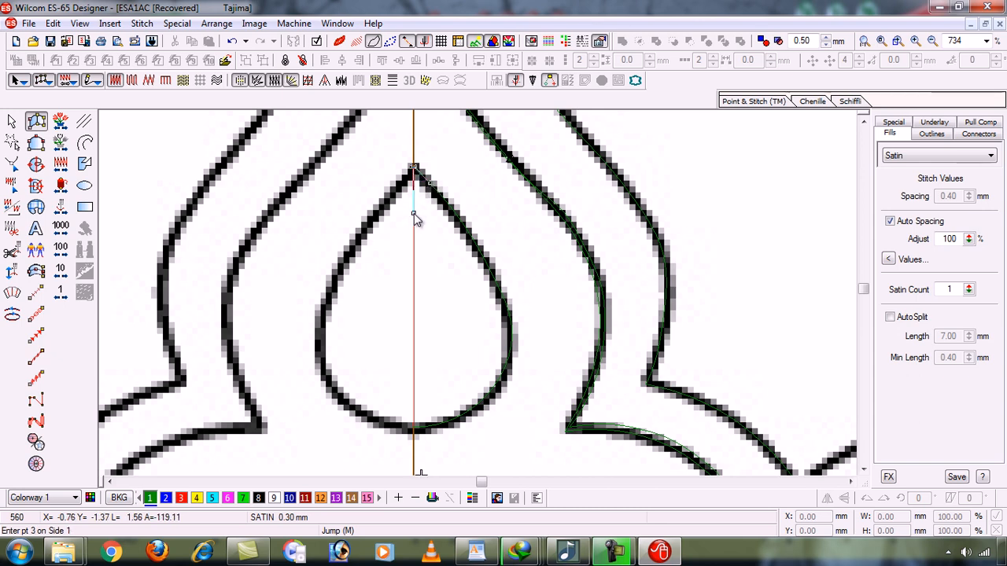
left_click(470, 236)
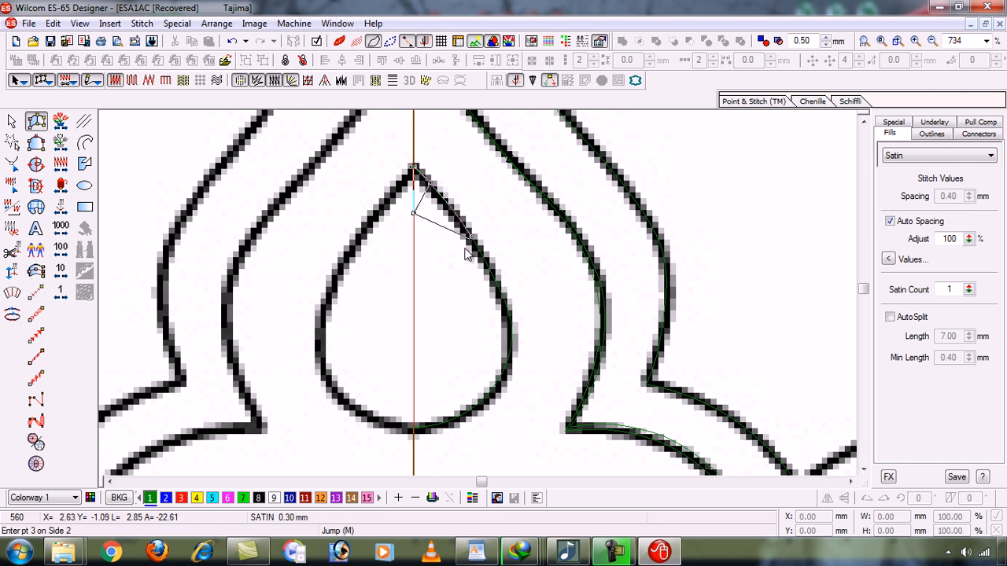
left_click(414, 285)
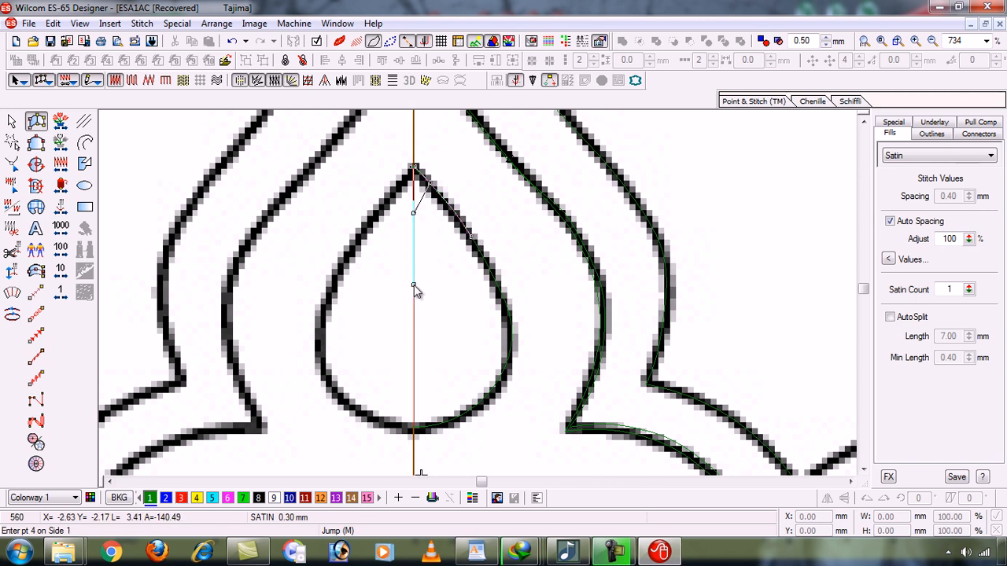
left_click(505, 303)
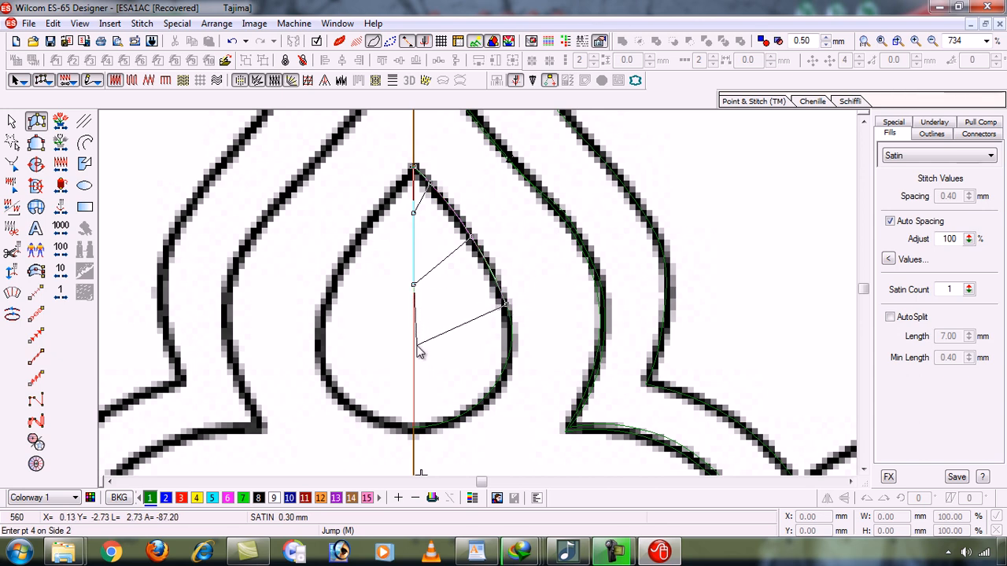
left_click(414, 347)
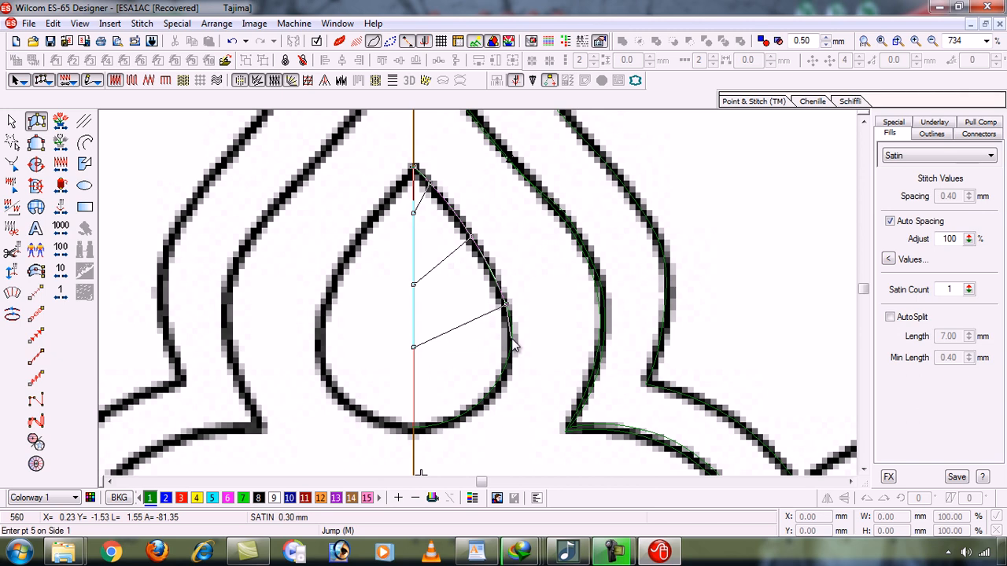
Step: Extend the satin column below mid-height with three more point pairs between the teardrop's right outline and the vertical guide line
left_click(511, 338)
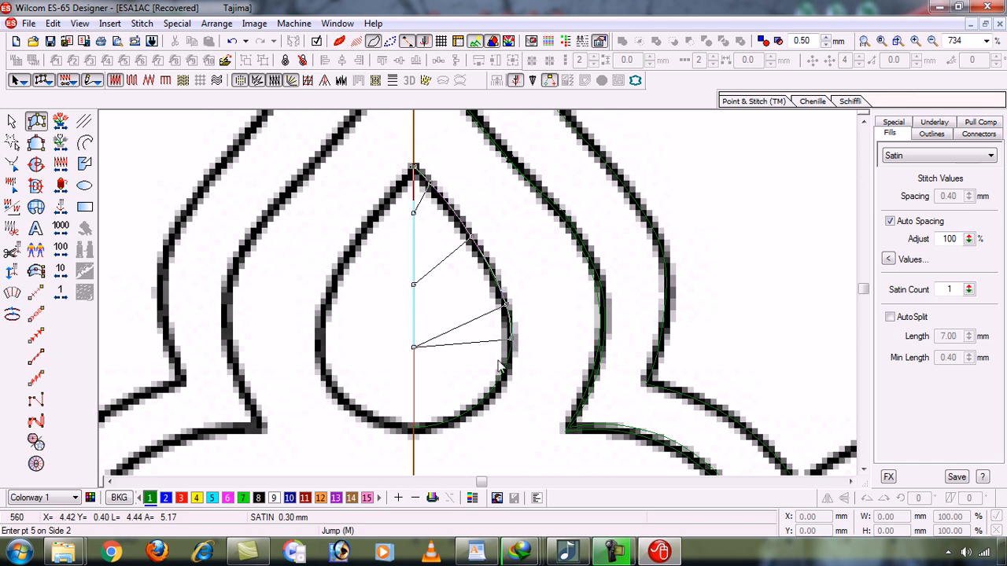
left_click(415, 372)
key("BackSpace")
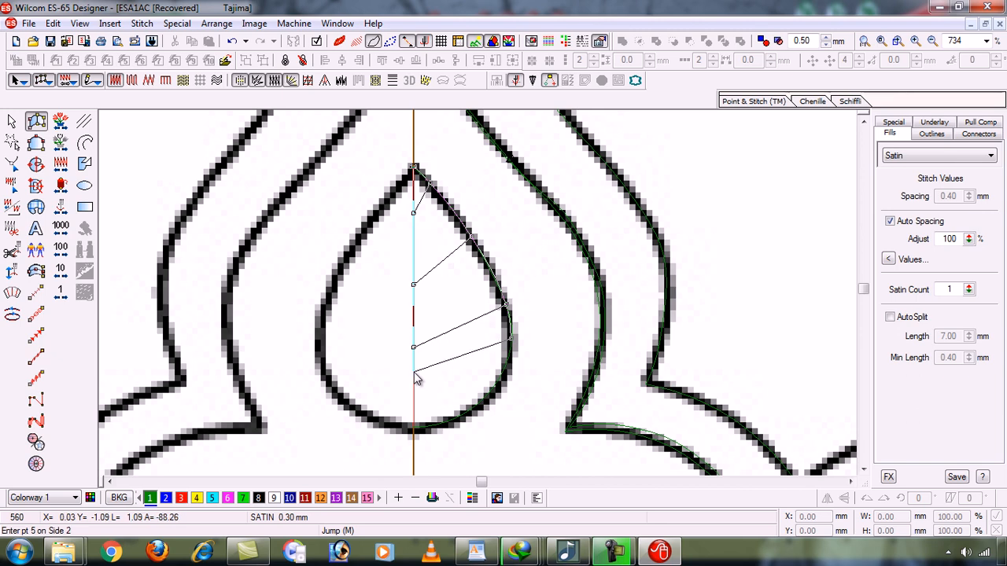
left_click(415, 372)
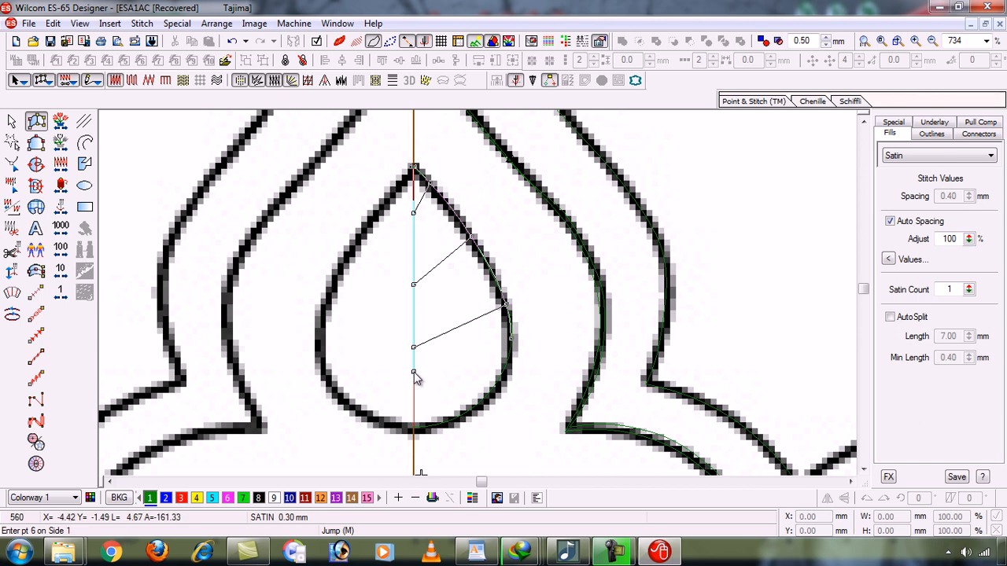
left_click(502, 376)
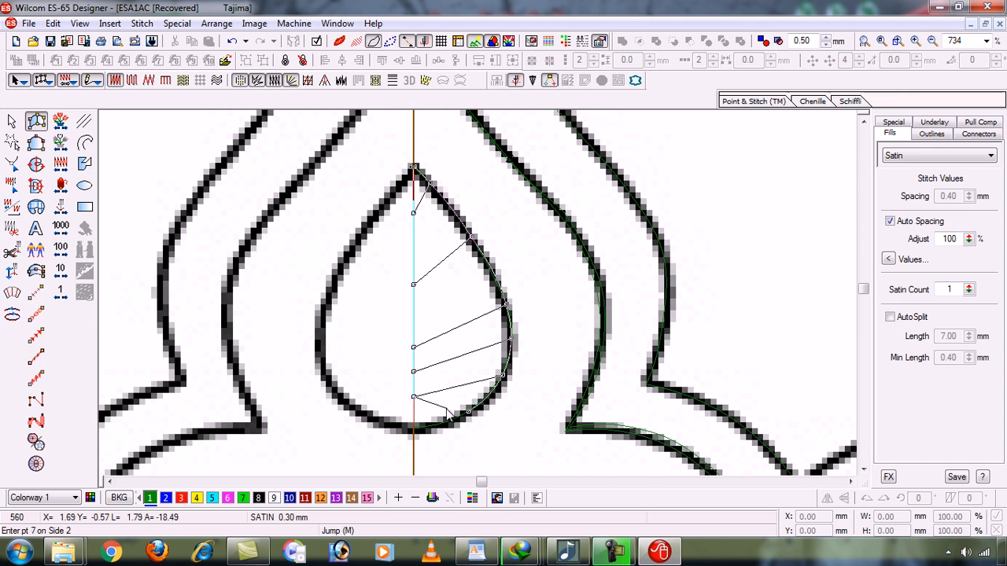
left_click(416, 422)
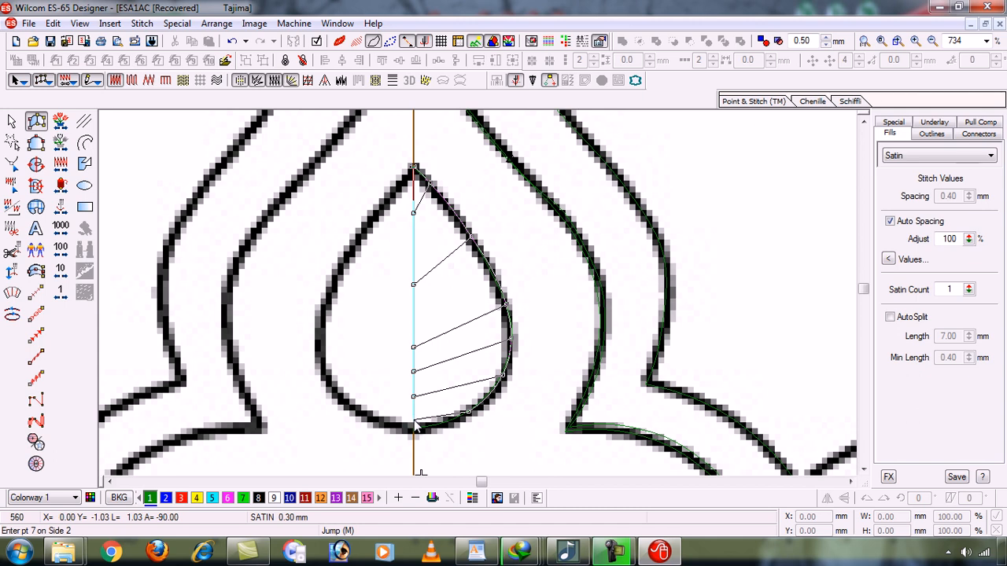
left_click(416, 424)
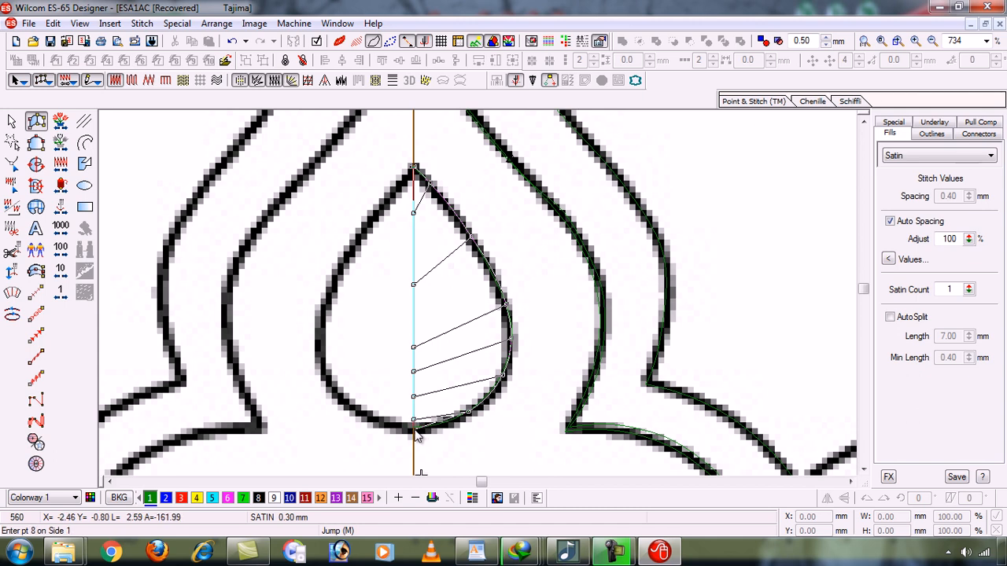
Step: Close the satin column with a point pair at the teardrop's bottom, generate its stitches, and display them in TrueView
left_click(416, 430)
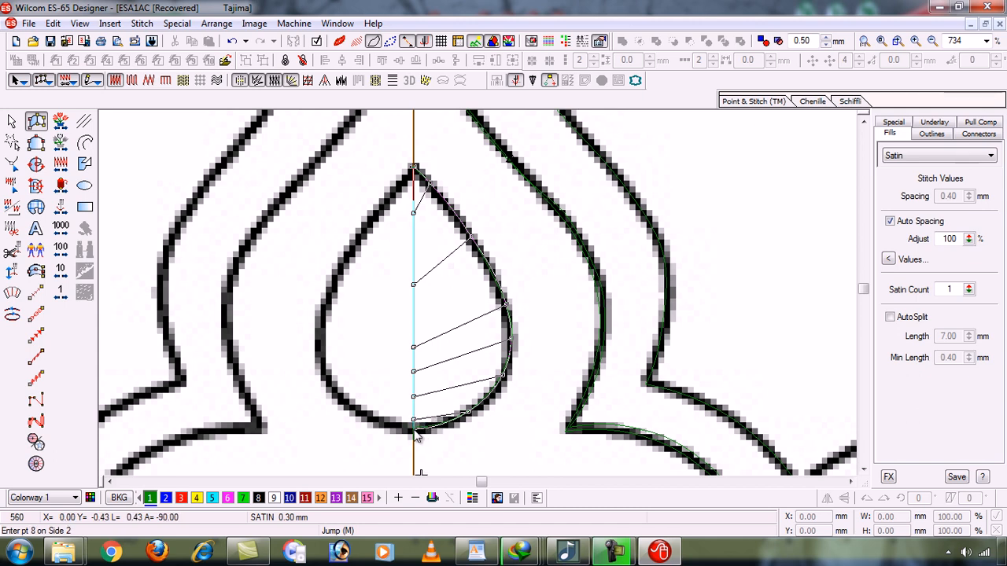
left_click(416, 431)
left_click(416, 432)
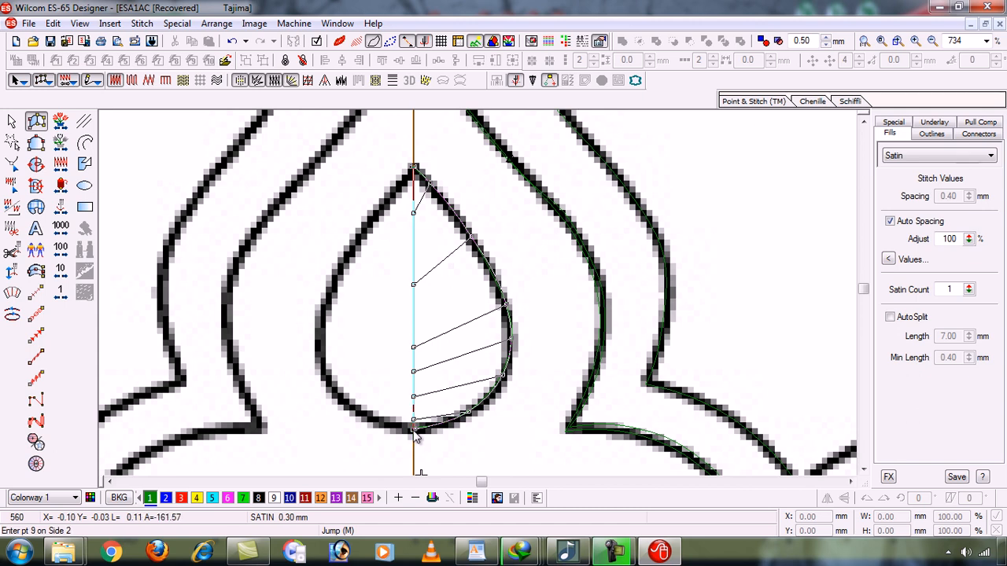
key("BackSpace")
left_click(414, 431)
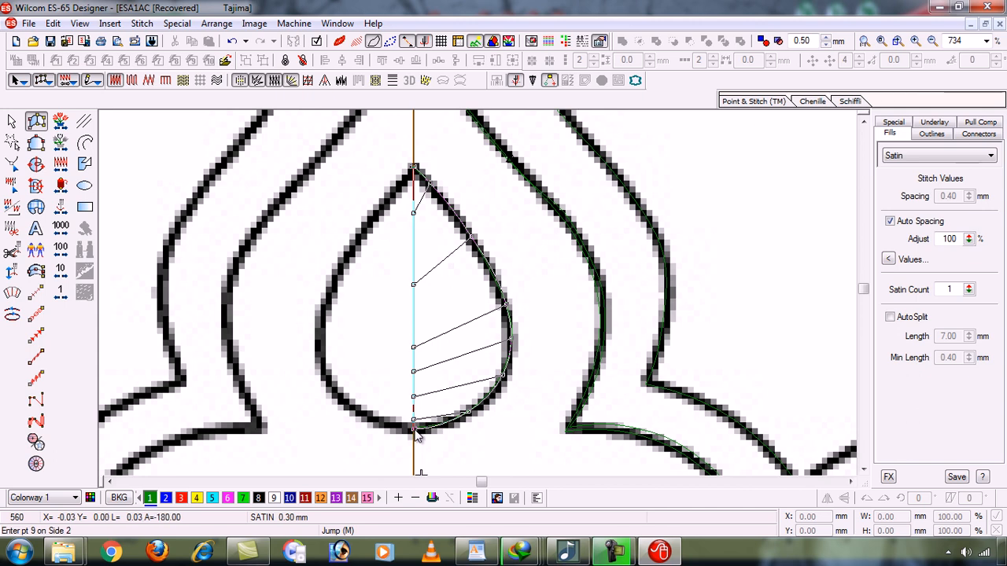
key("Return")
key("t")
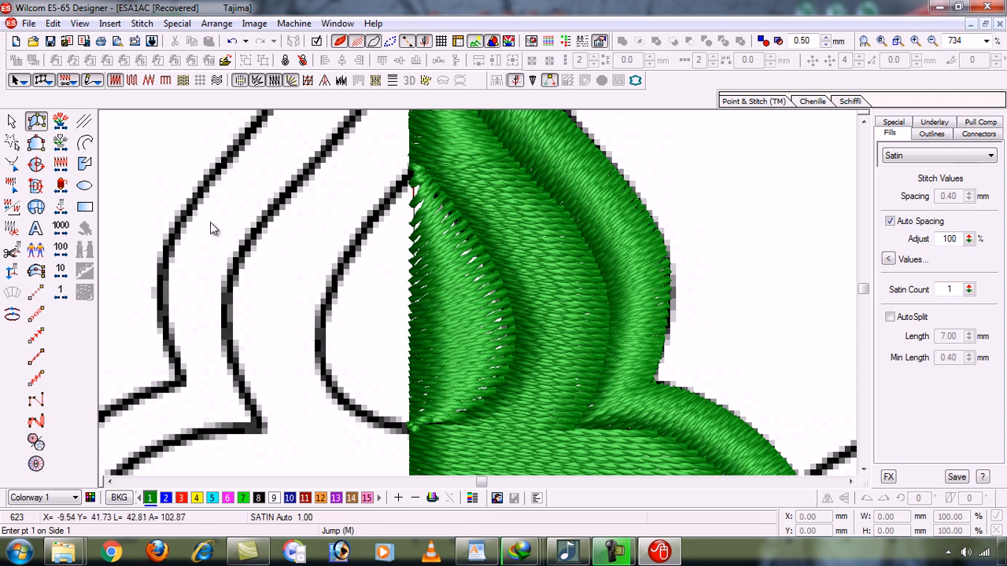
Step: Turn off auto spacing for the half-teardrop satin and set its stitch spacing to 0.30 mm
left_click(13, 123)
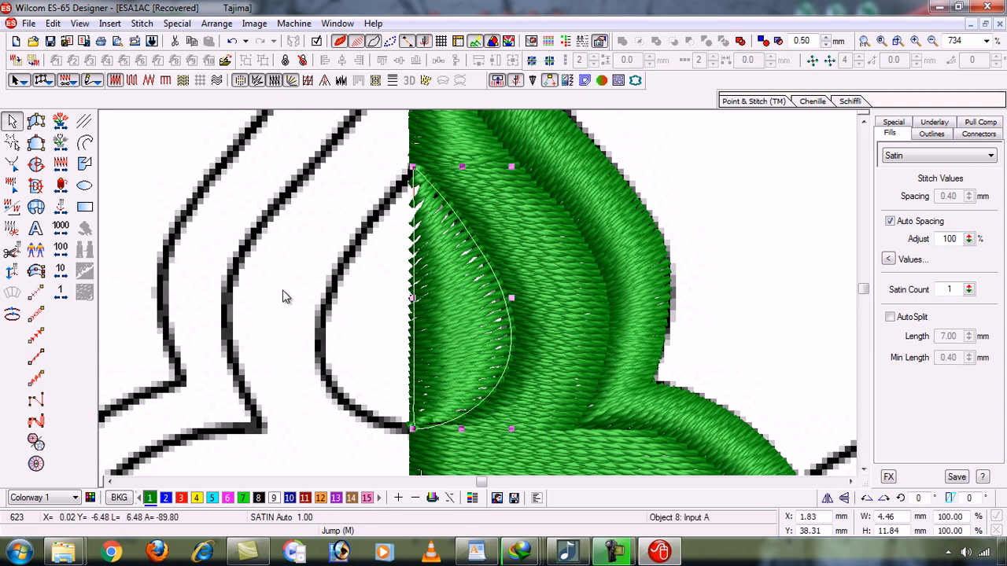
left_click(890, 221)
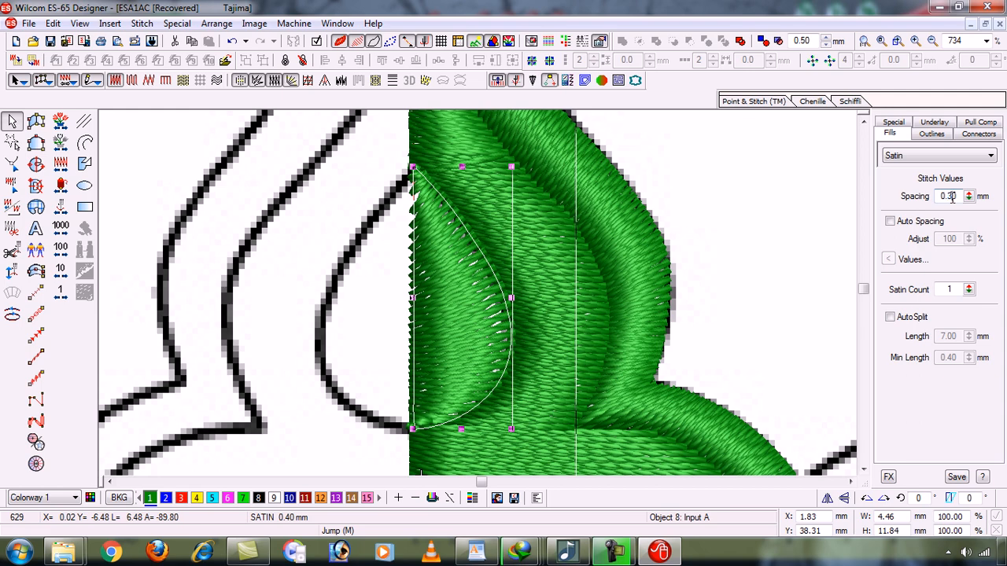
key("Return")
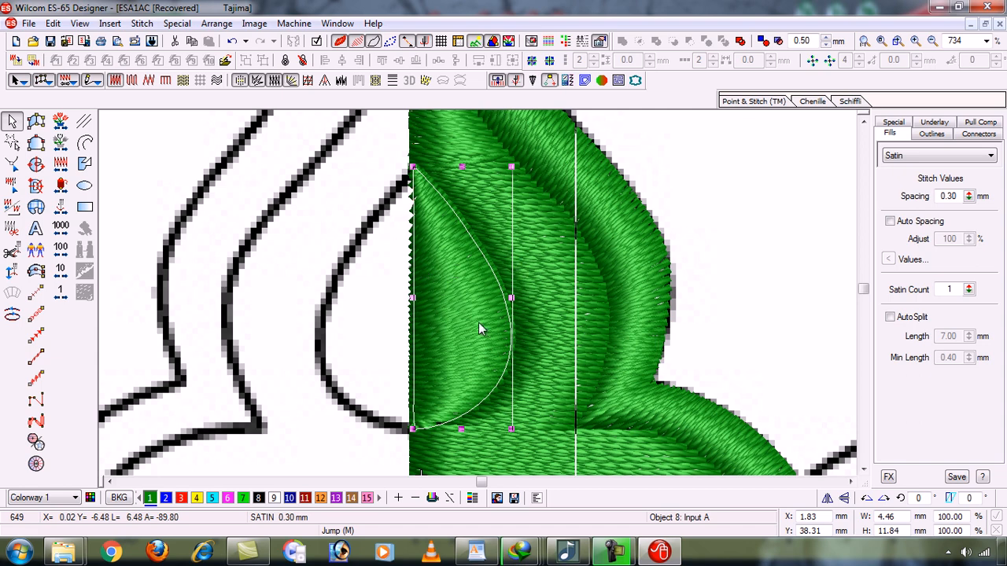
Step: Reshape the half teardrop by rotating its slanted stitch angle lines to nearly horizontal from the tip down to the base
left_click(431, 305)
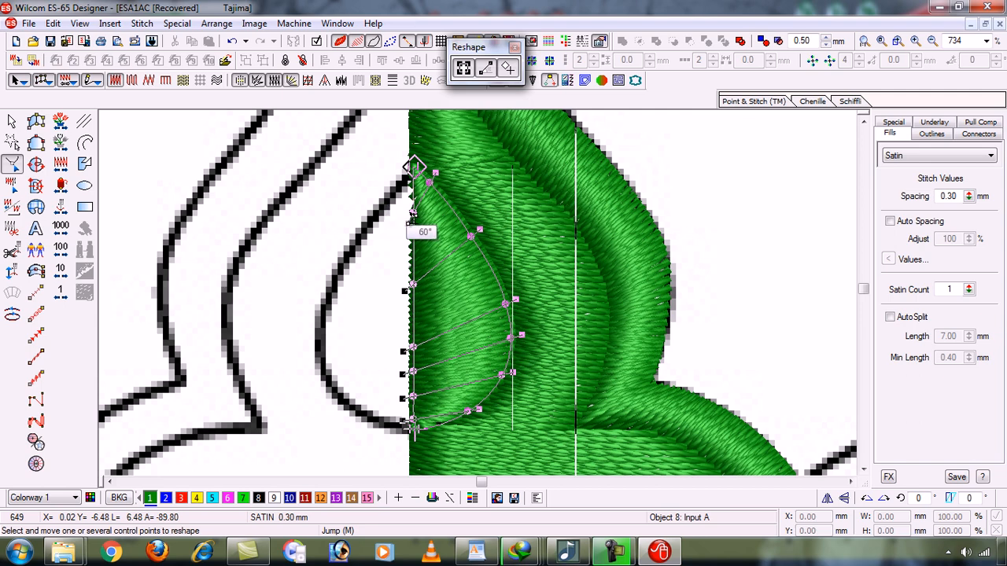
key("Return")
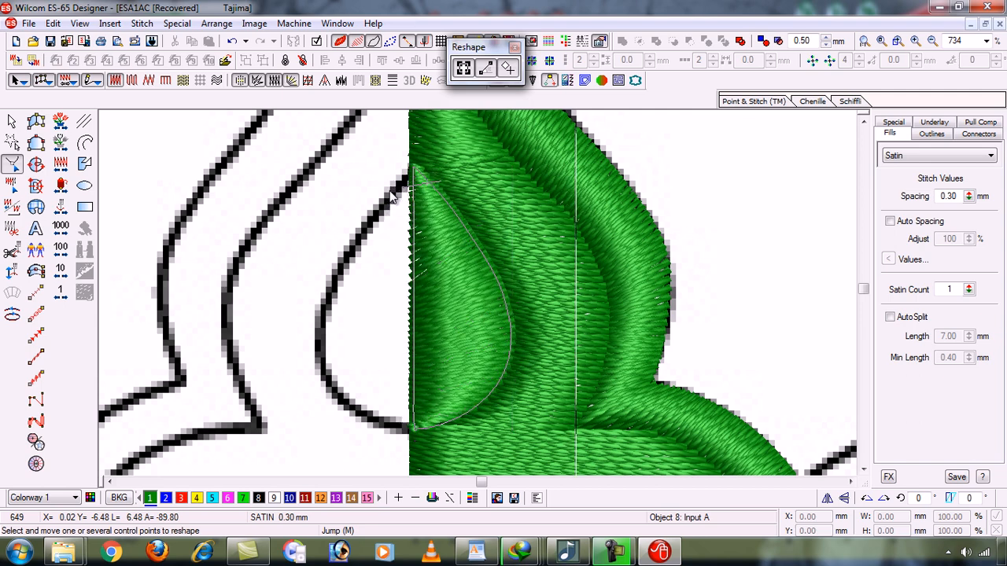
left_click_drag(404, 288, 385, 252)
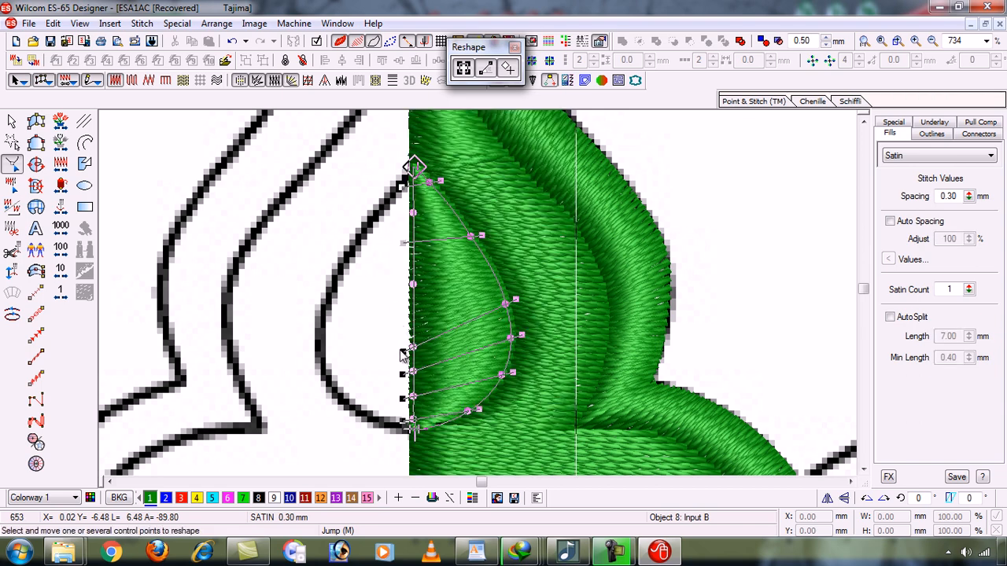
left_click_drag(405, 352, 397, 307)
left_click_drag(410, 376, 393, 350)
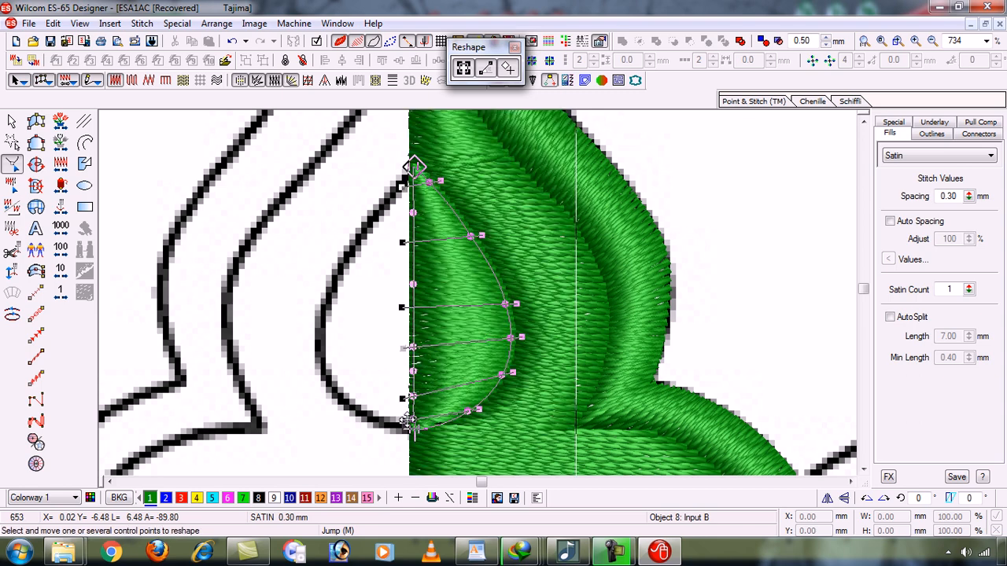
left_click_drag(411, 398, 403, 382)
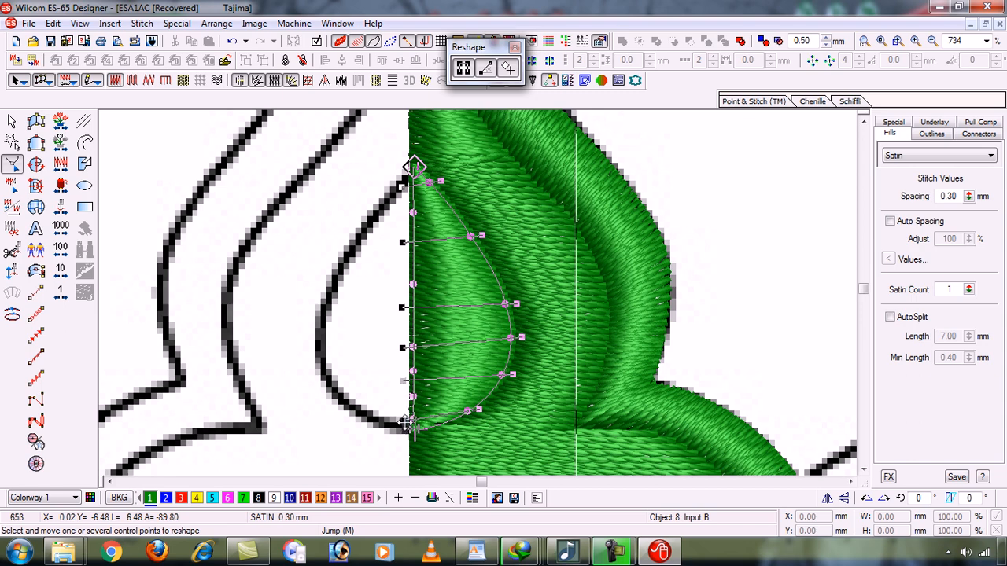
left_click_drag(405, 426, 404, 409)
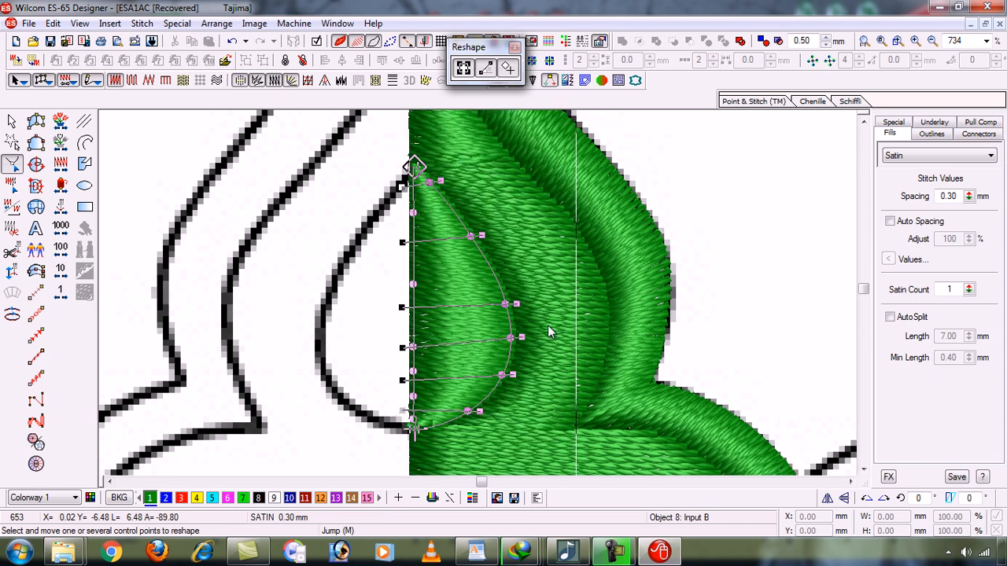
left_click_drag(402, 307, 404, 310)
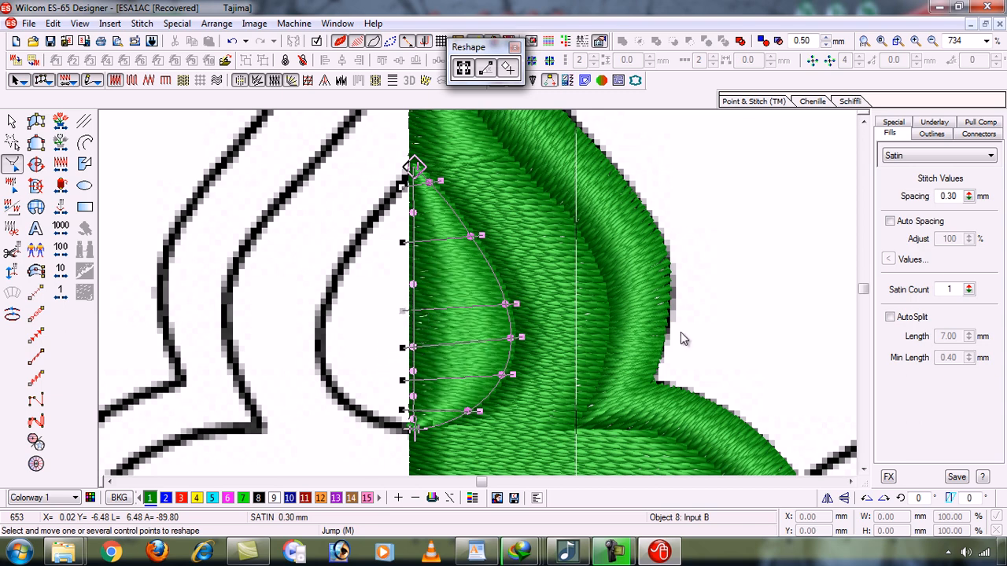
key("Escape")
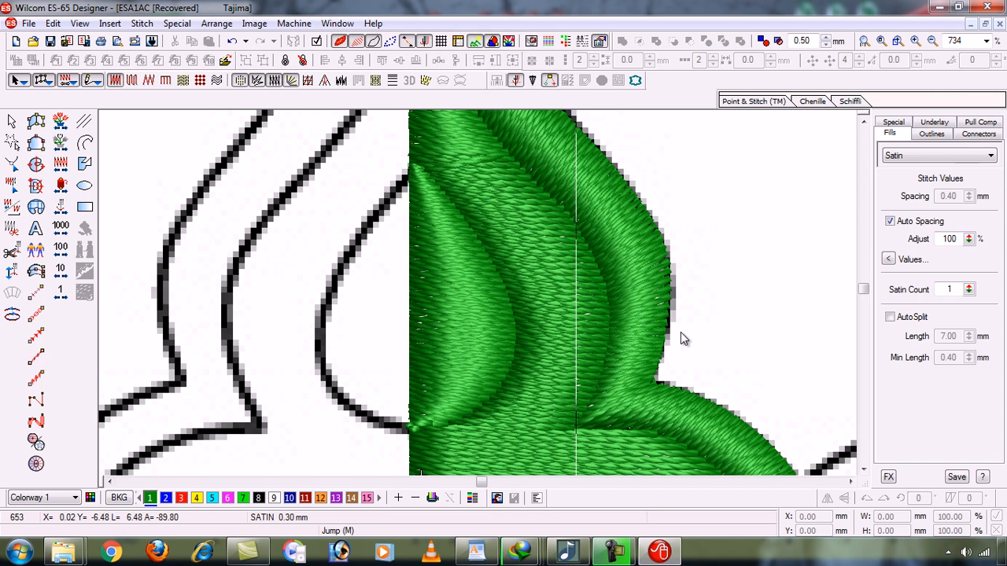
Step: Display outlines only and start an Input A satin column in the unfilled scalloped band, with its first point pair on the vertical guide line
key("z")
key("shift+z")
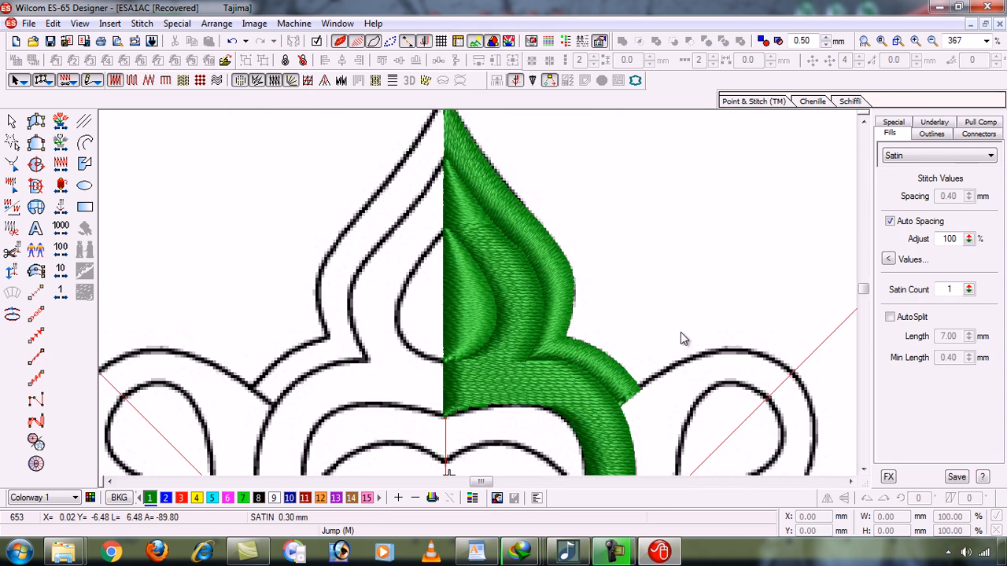
key("shift+z")
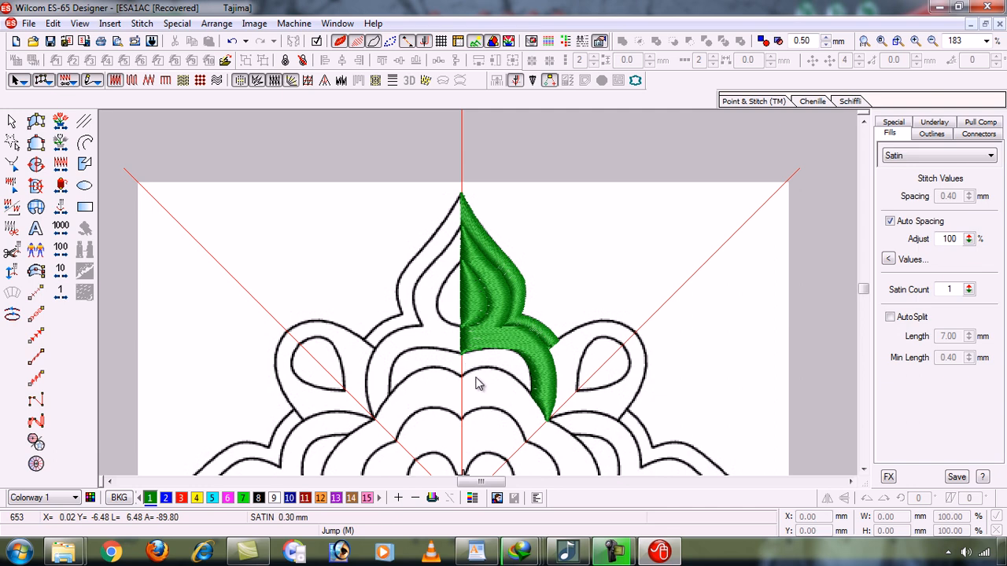
key("b")
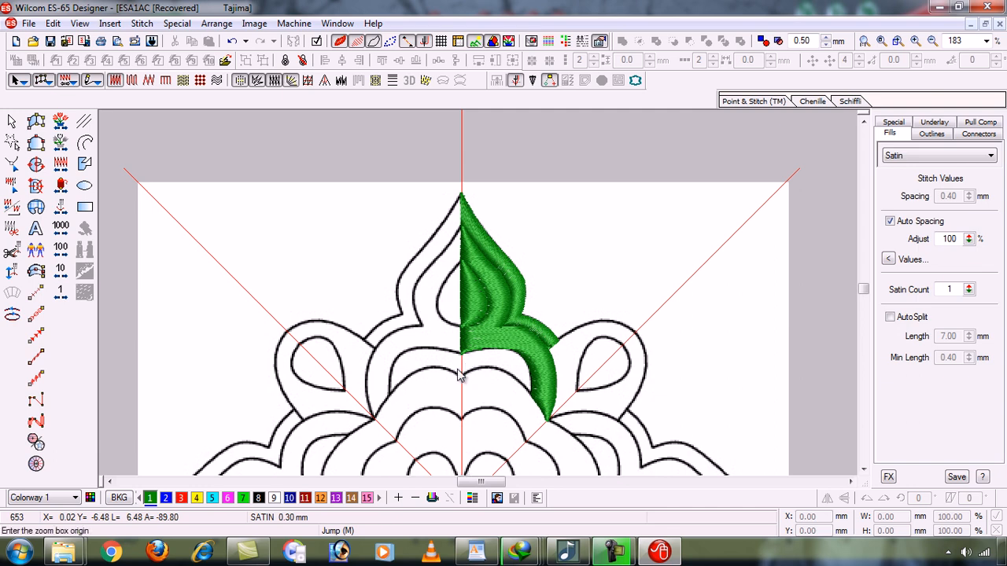
left_click(451, 347)
left_click(543, 399)
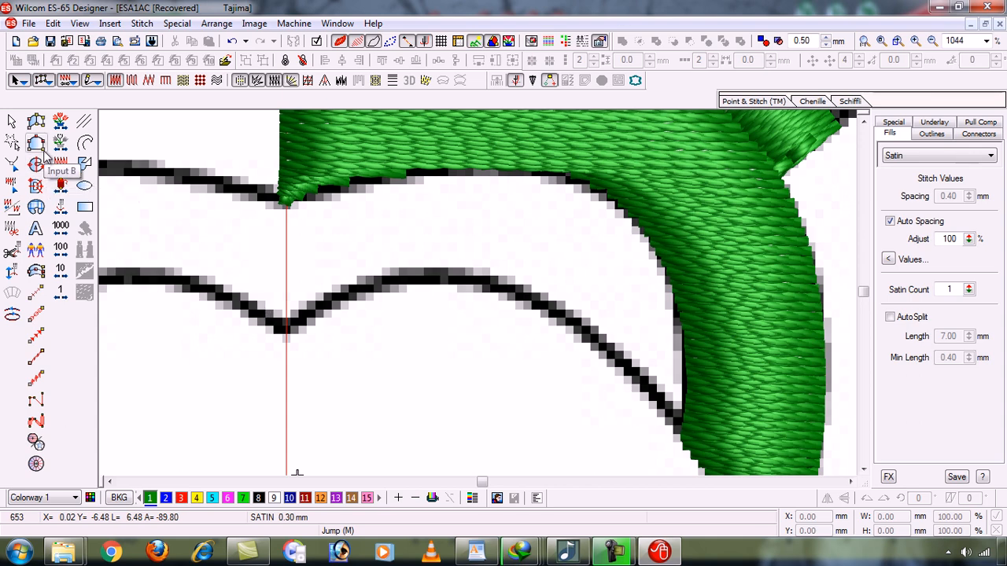
left_click(37, 123)
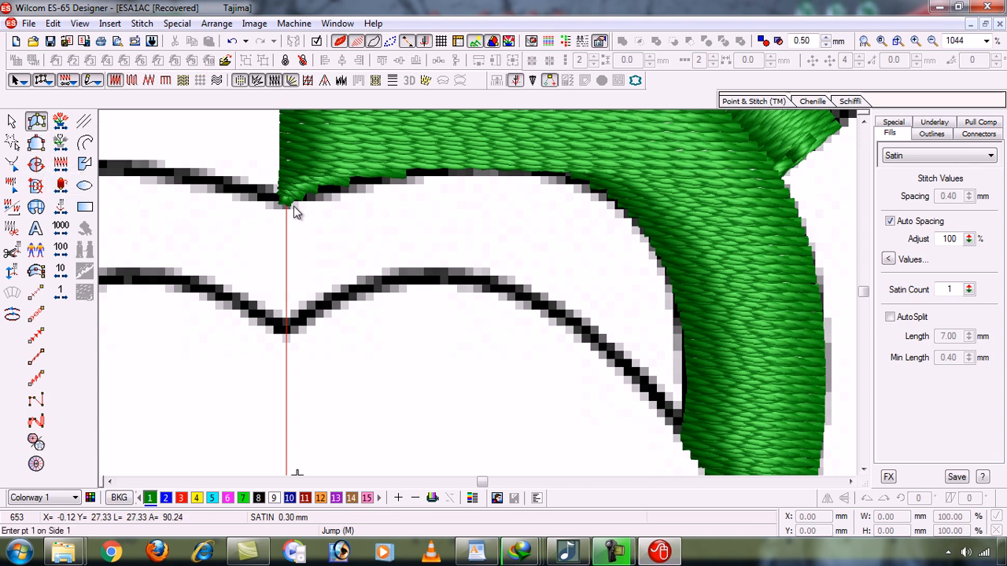
key("s")
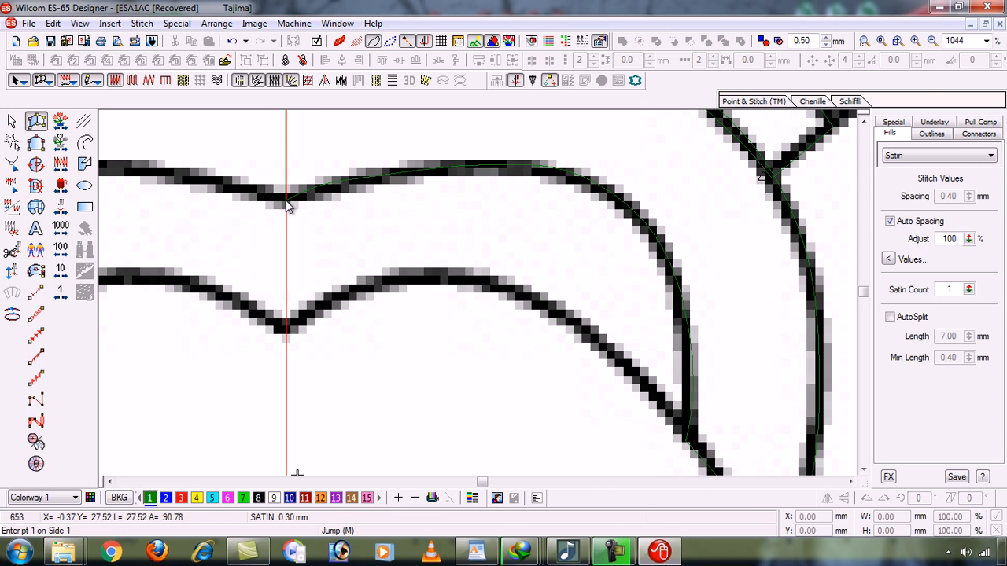
left_click(286, 202)
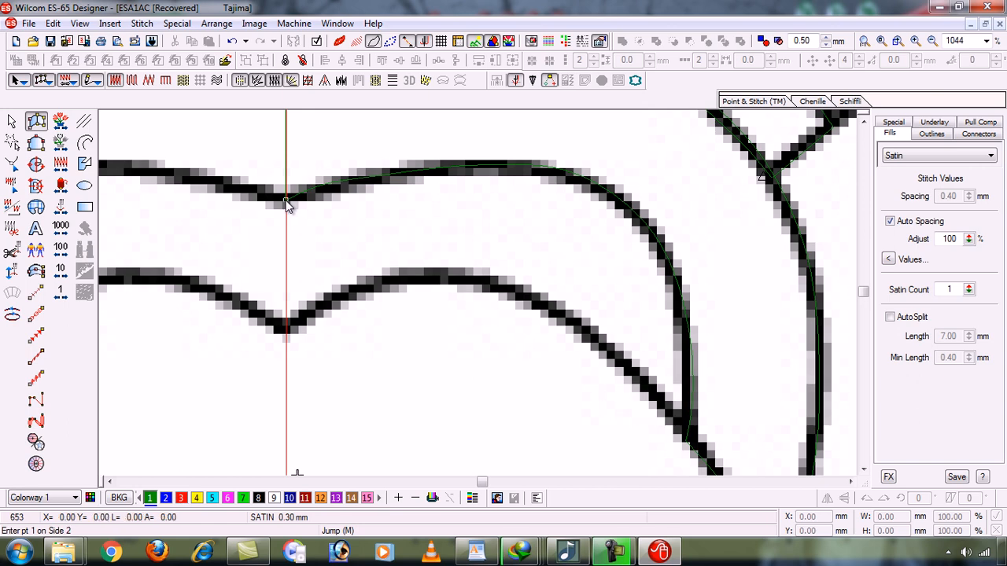
left_click(287, 337)
Step: Add four point pairs to the satin column along the scalloped band's upper and lower edges, from the vertical guide to the outer bend
left_click(339, 182)
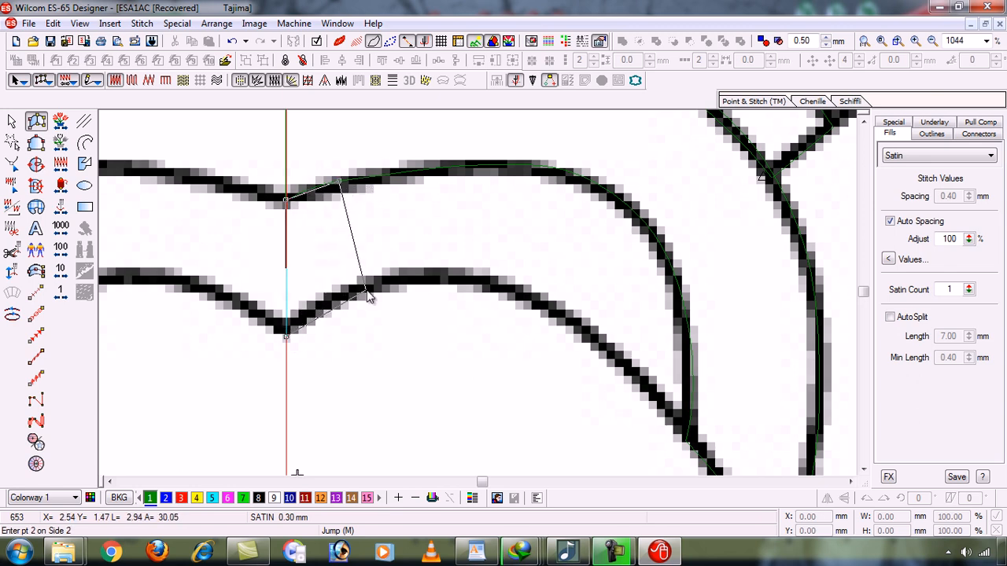
left_click(367, 291)
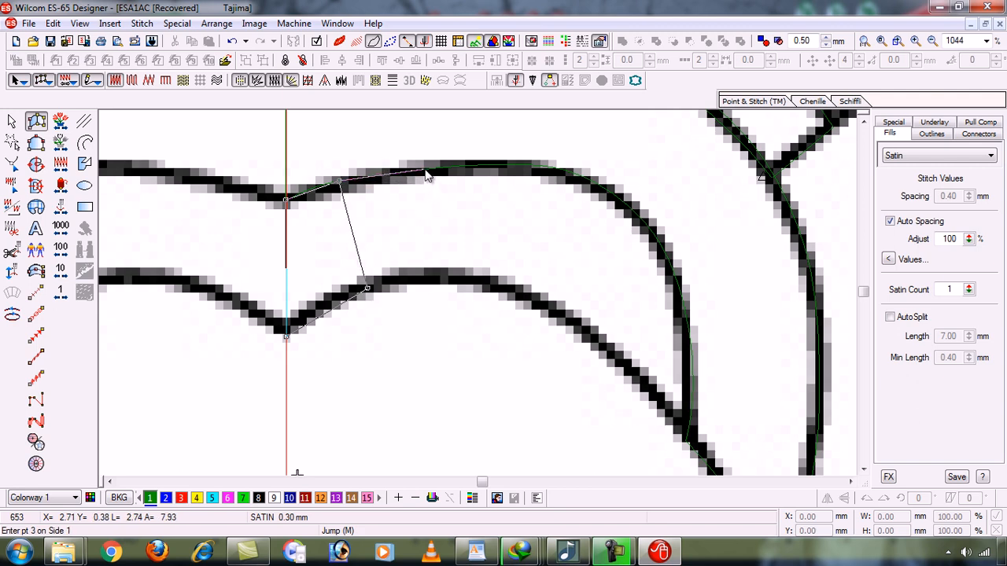
left_click(425, 173)
left_click(475, 281)
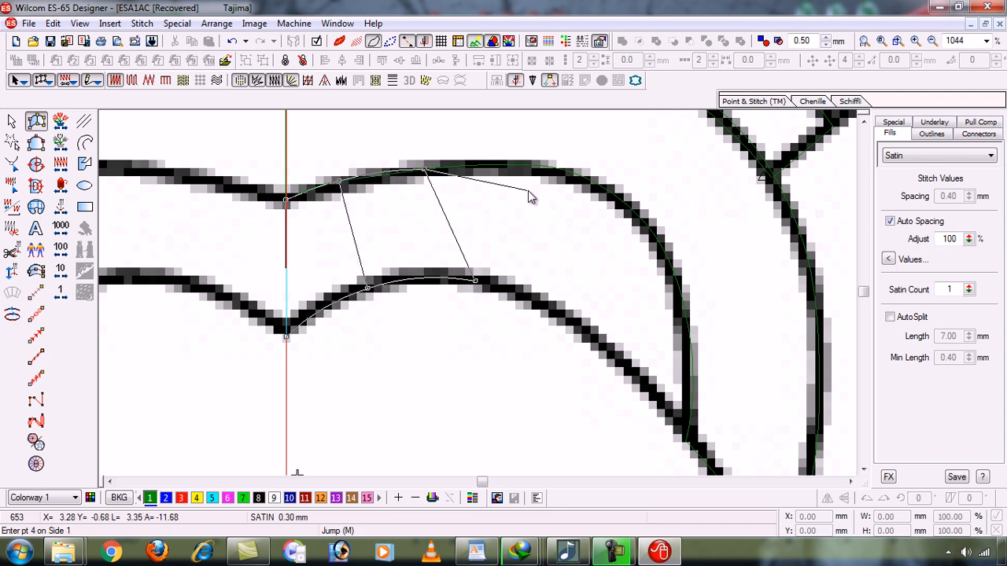
left_click(528, 167)
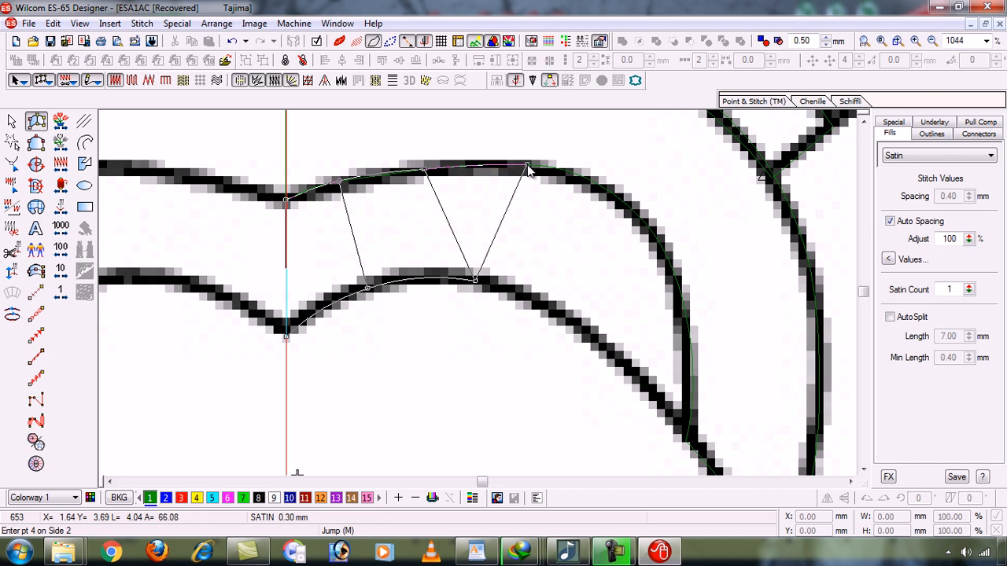
left_click(545, 305)
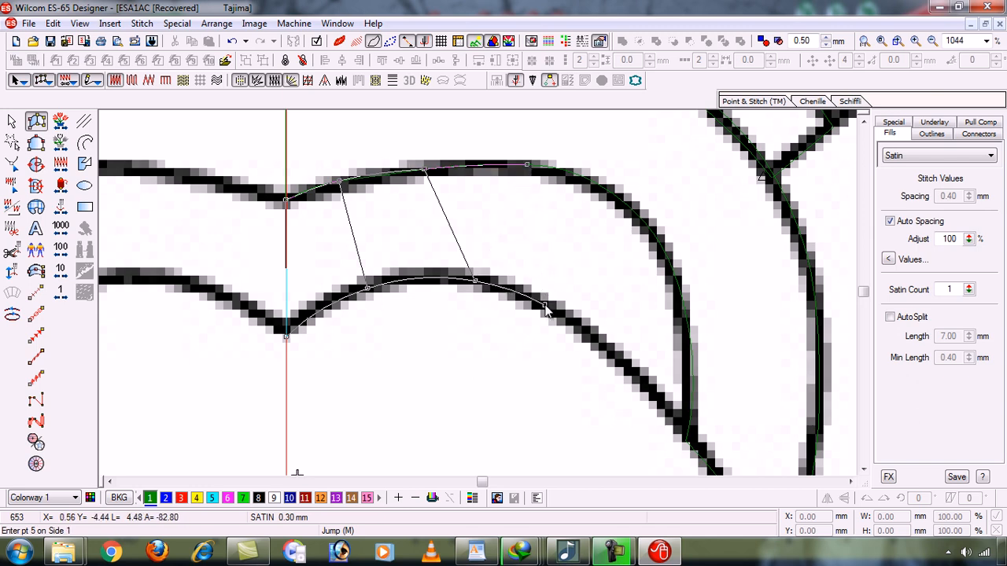
left_click(619, 199)
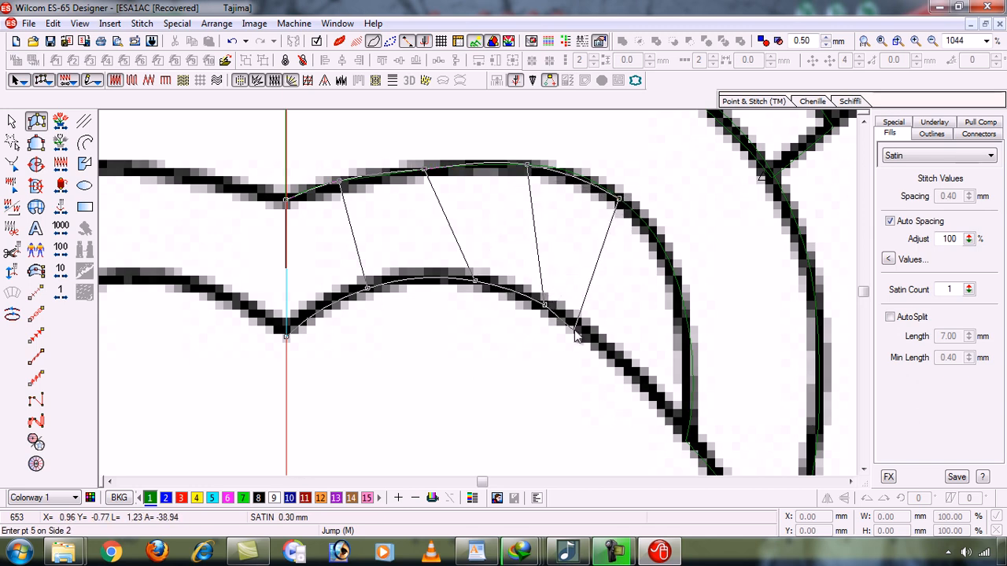
left_click(584, 334)
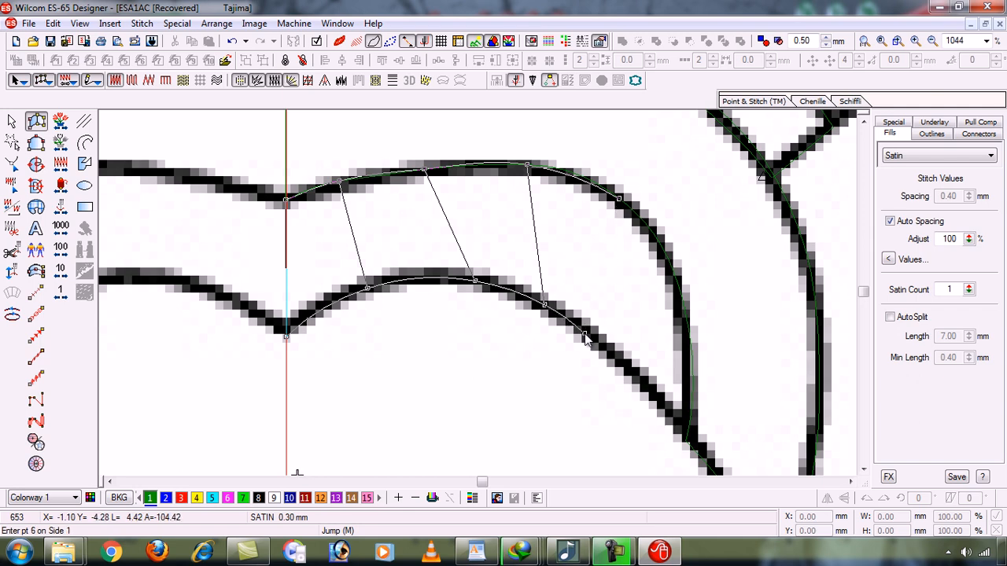
Step: Continue the point pairs around the bend to the band's pointed tip, generate the satin stitches, and display them in TrueView
left_click(668, 262)
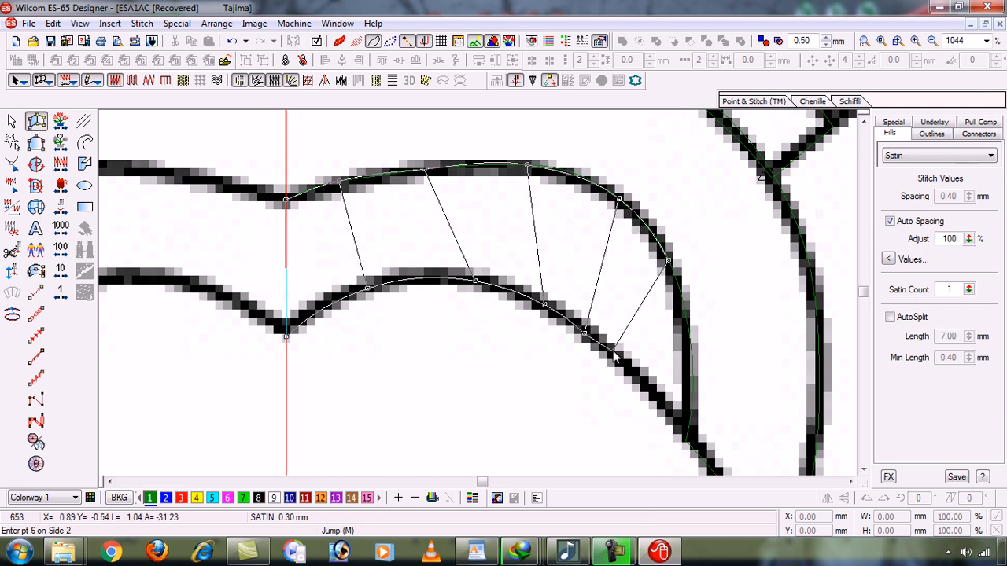
left_click(616, 361)
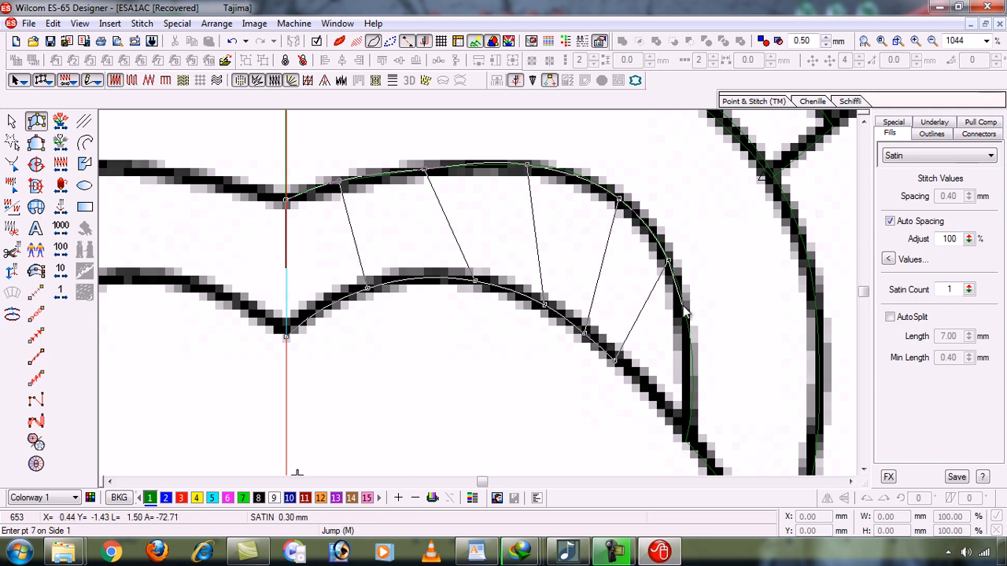
left_click(682, 304)
left_click(651, 391)
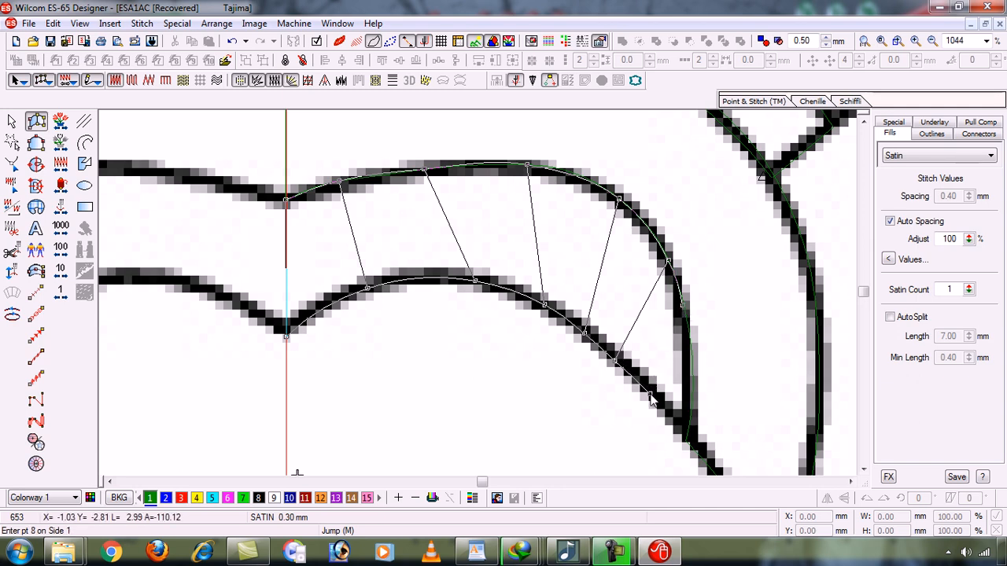
left_click(691, 376)
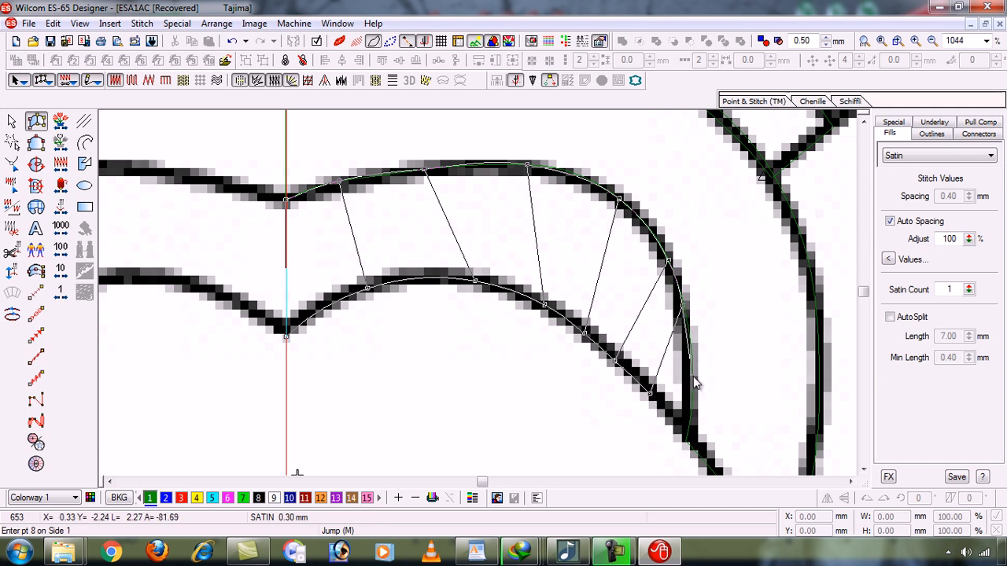
left_click(667, 411)
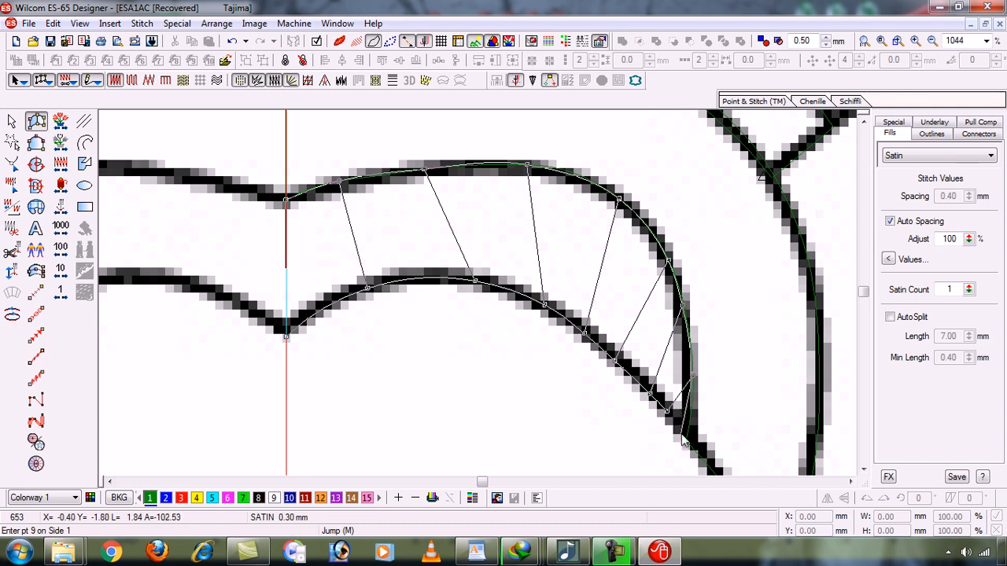
left_click(687, 442)
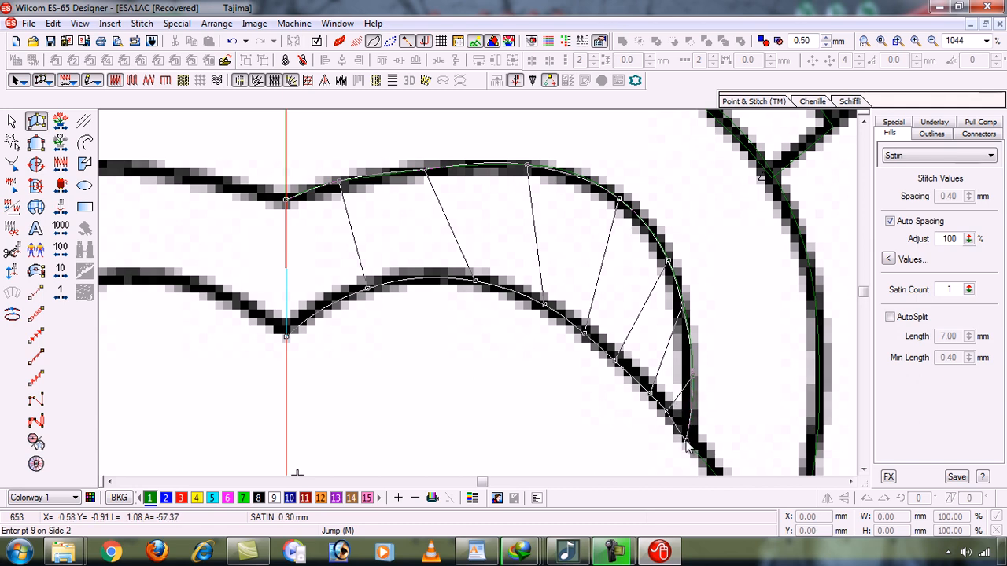
left_click(686, 442)
key("Return")
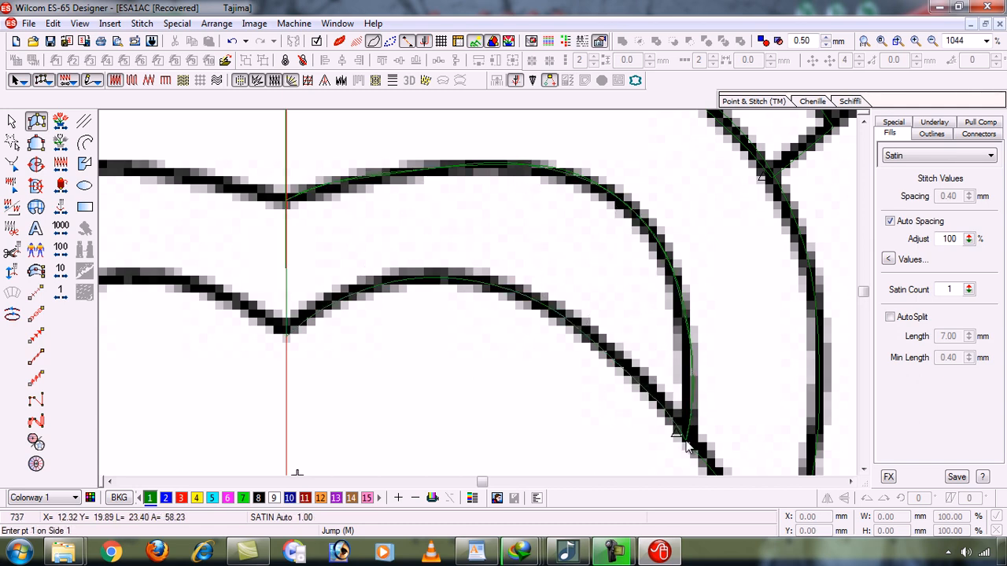
key("t")
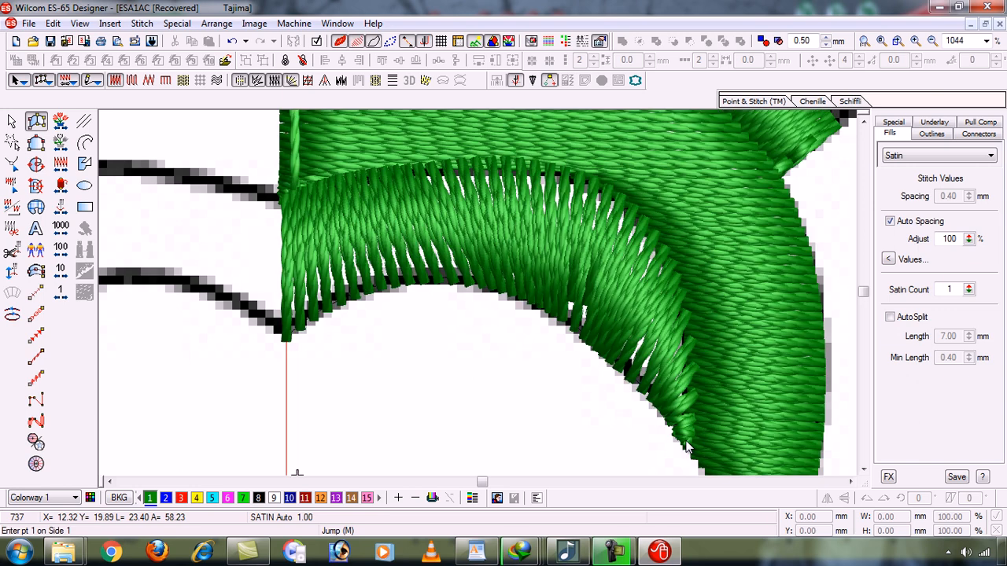
Step: Turn off auto spacing for the scalloped band's satin and set its stitch spacing to 0.30 mm
left_click(11, 121)
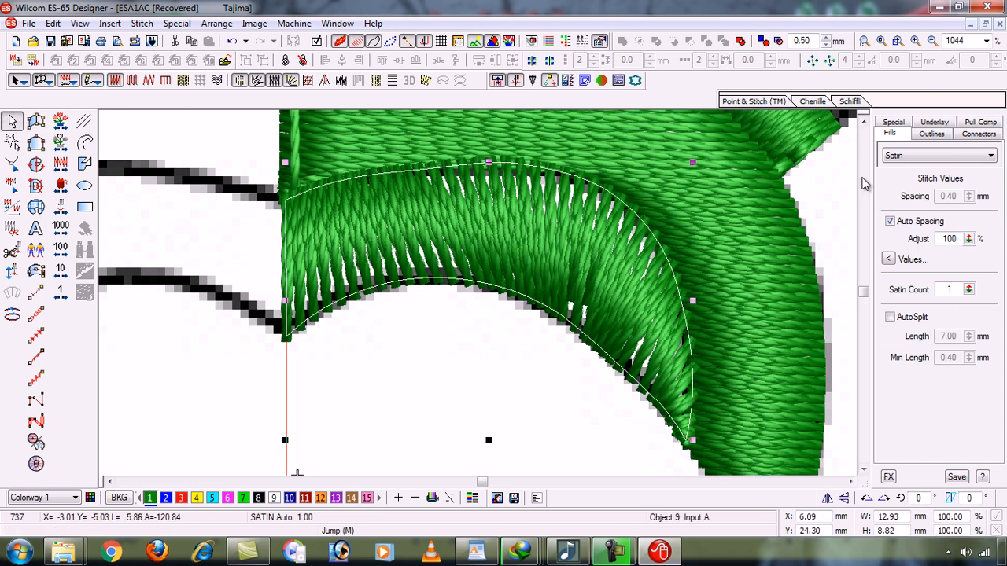
left_click(890, 221)
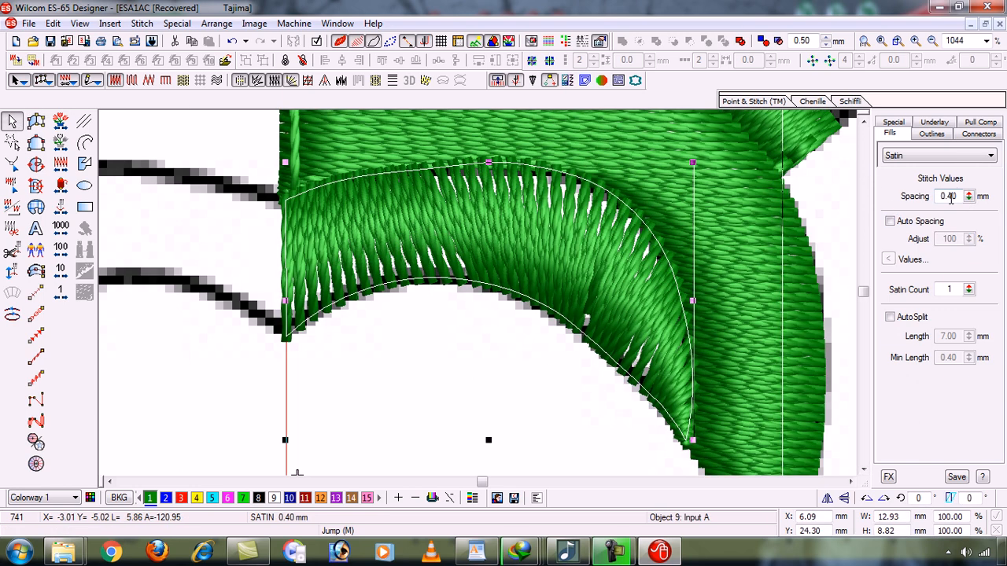
key("Return")
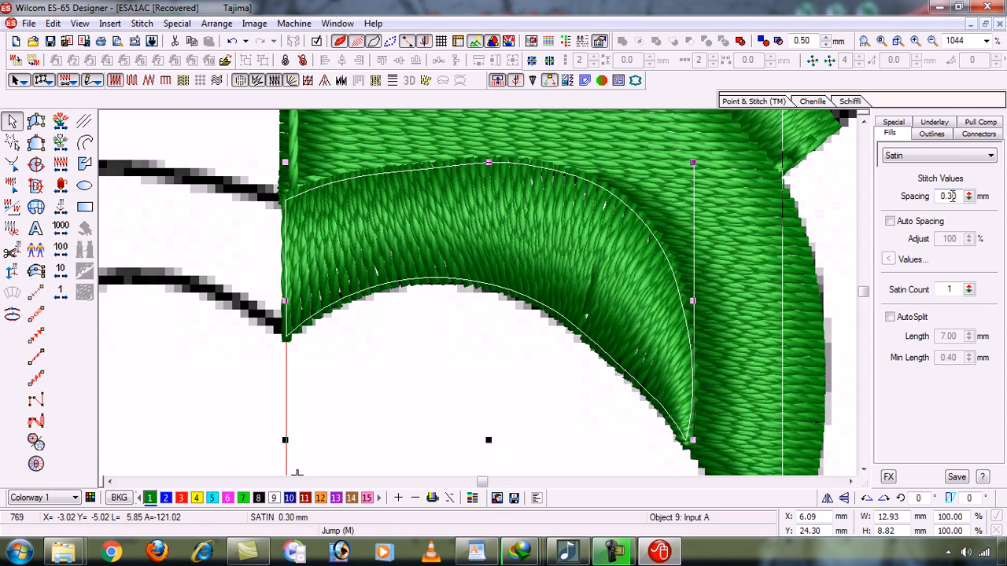
Step: Reshape the scalloped band by shifting the lower ends of its angle lines toward the vertical guide and nudging one upper-edge point slightly outward
key("h")
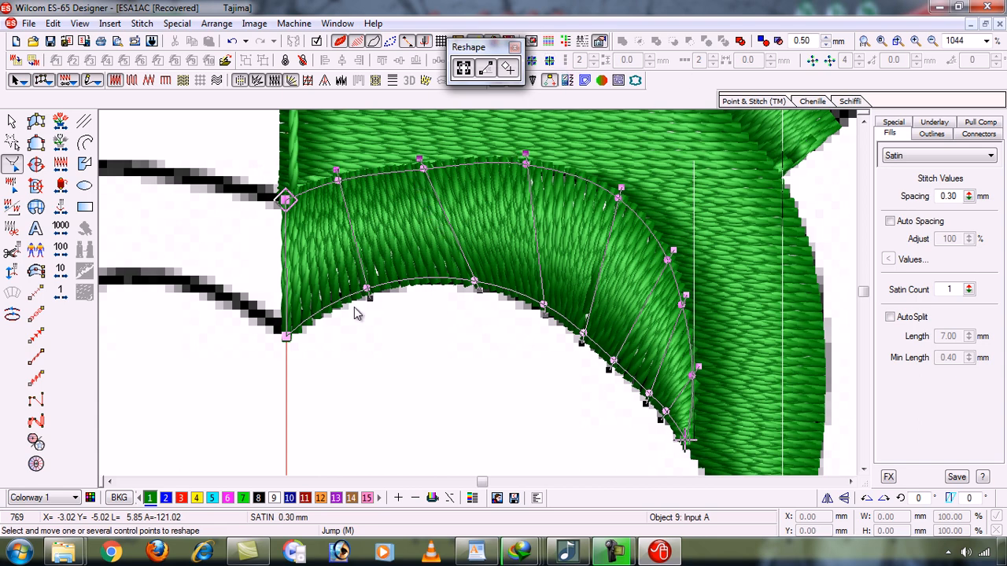
left_click_drag(368, 309, 353, 326)
left_click_drag(474, 282, 437, 309)
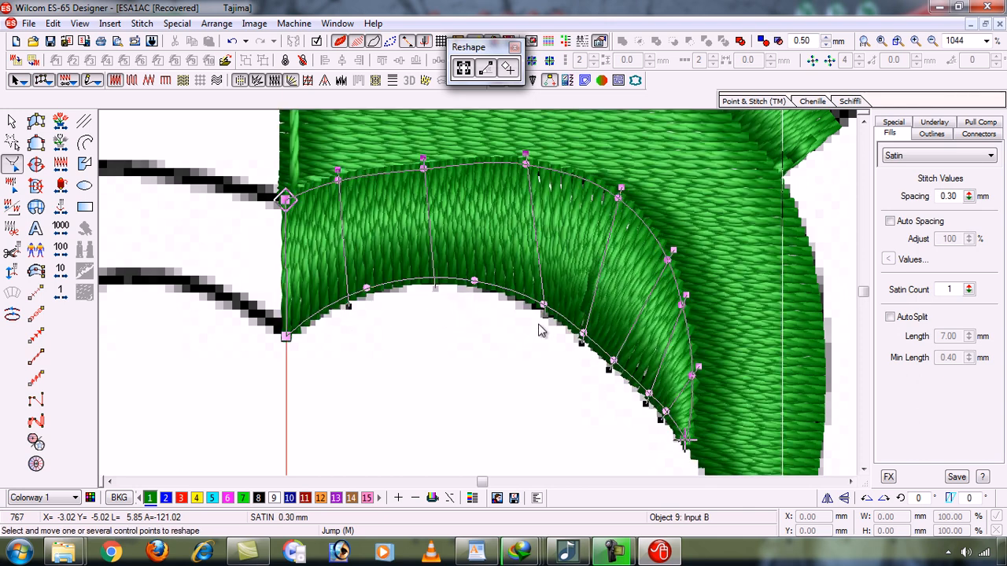
left_click_drag(548, 323, 524, 322)
mouse_move(583, 342)
left_mouse_down()
mouse_move(590, 350)
mouse_move(573, 346)
left_mouse_up()
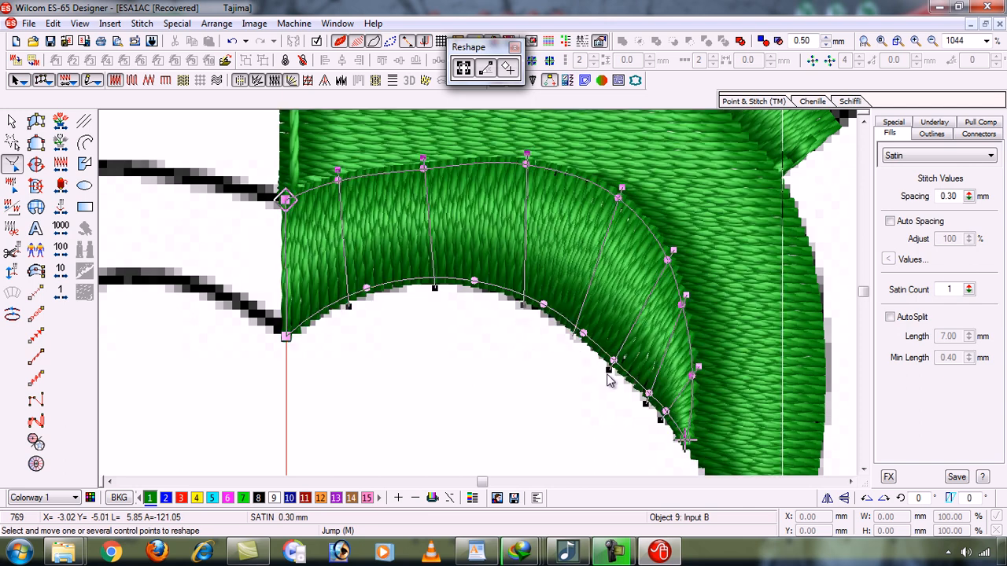
left_click_drag(644, 411, 631, 401)
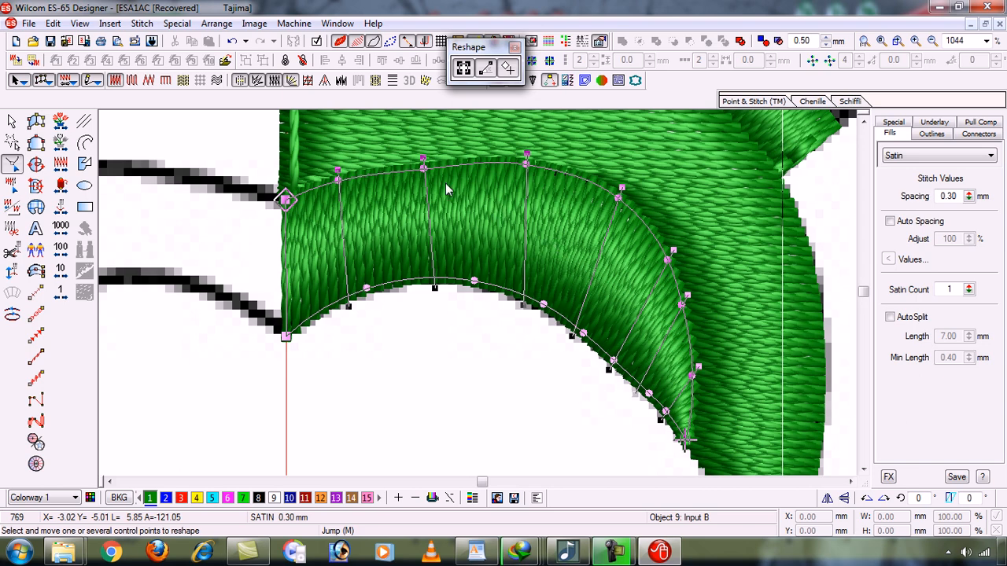
left_click_drag(424, 169, 422, 166)
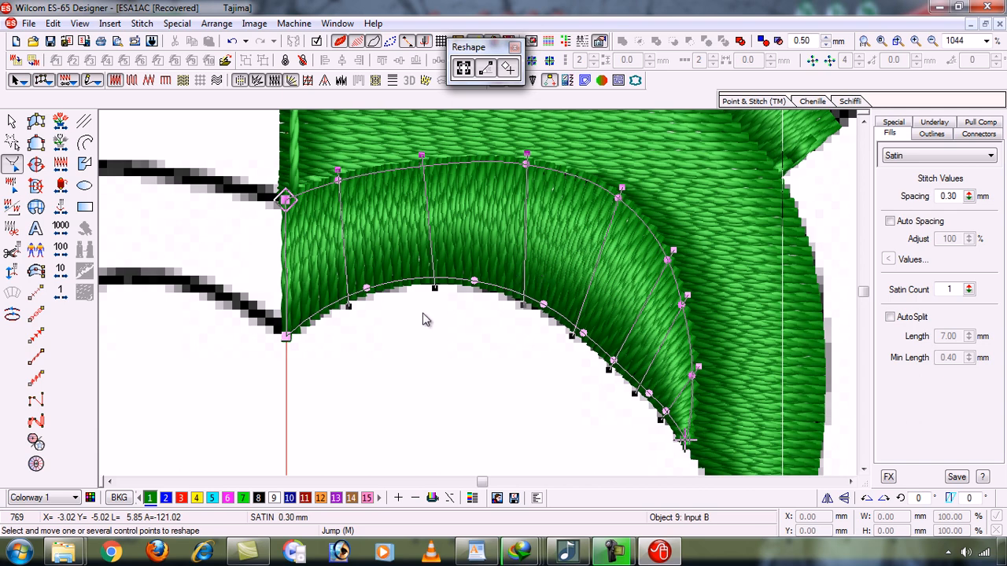
left_click(367, 342)
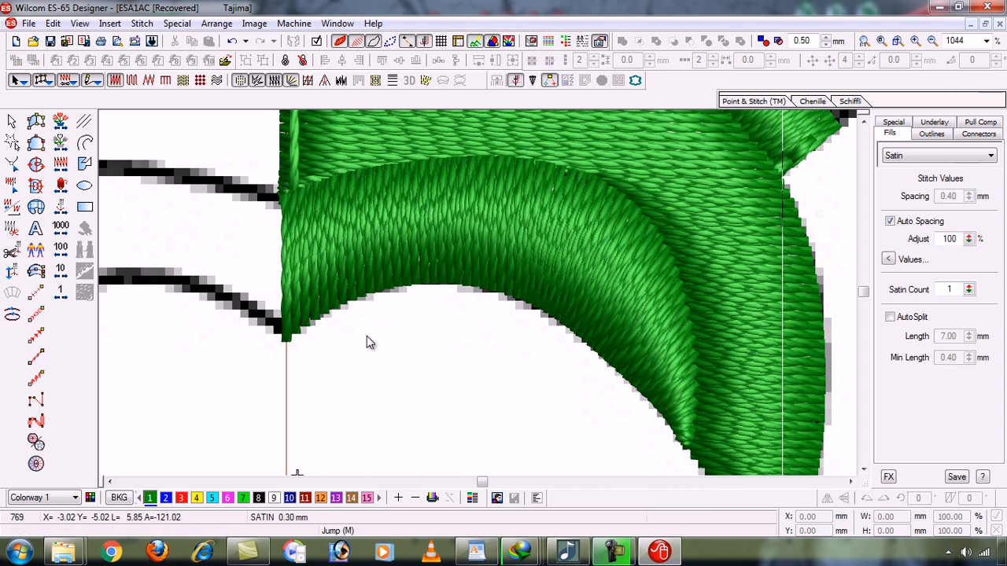
Step: Start a satin column on the next inner scalloped band with TrueView off, placing the first point pair where its edges meet the vertical guide
key("shift+z")
key("shift+z")
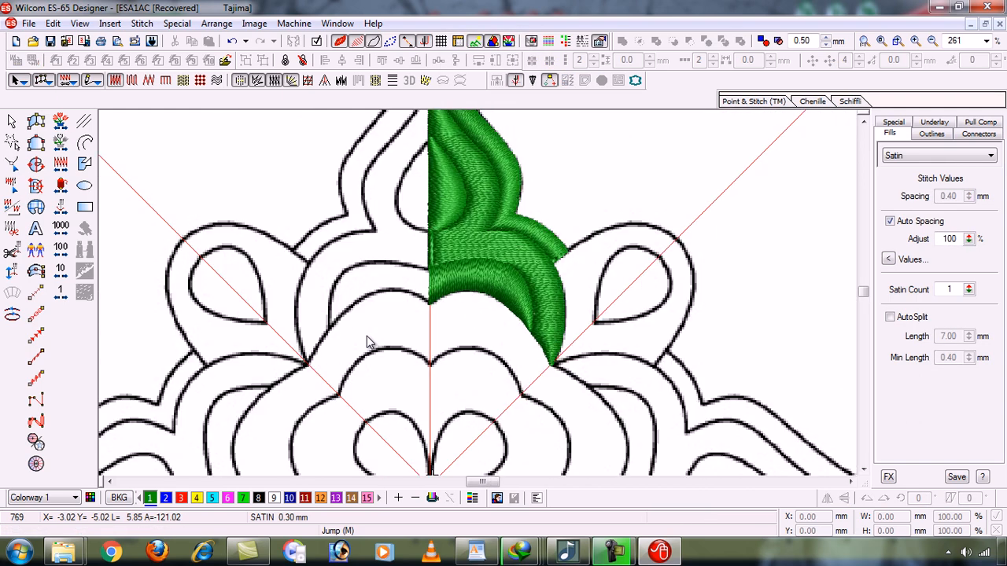
key("shift+z")
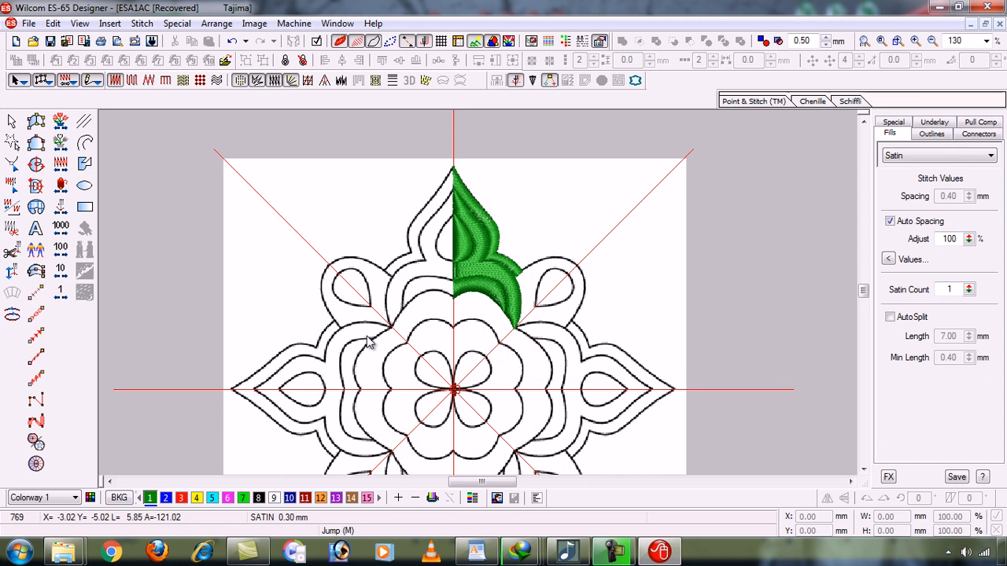
key("z")
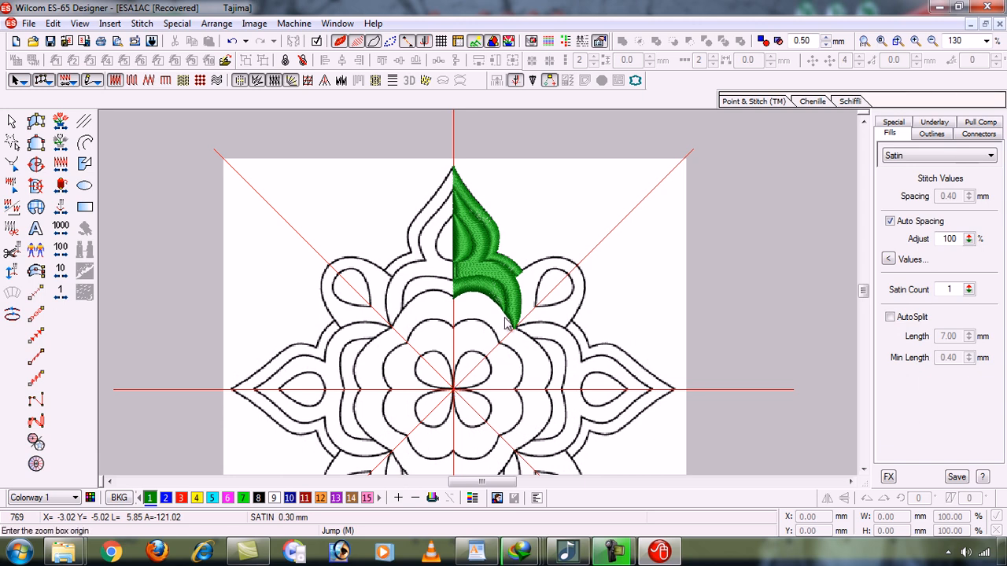
left_click_drag(438, 281, 534, 370)
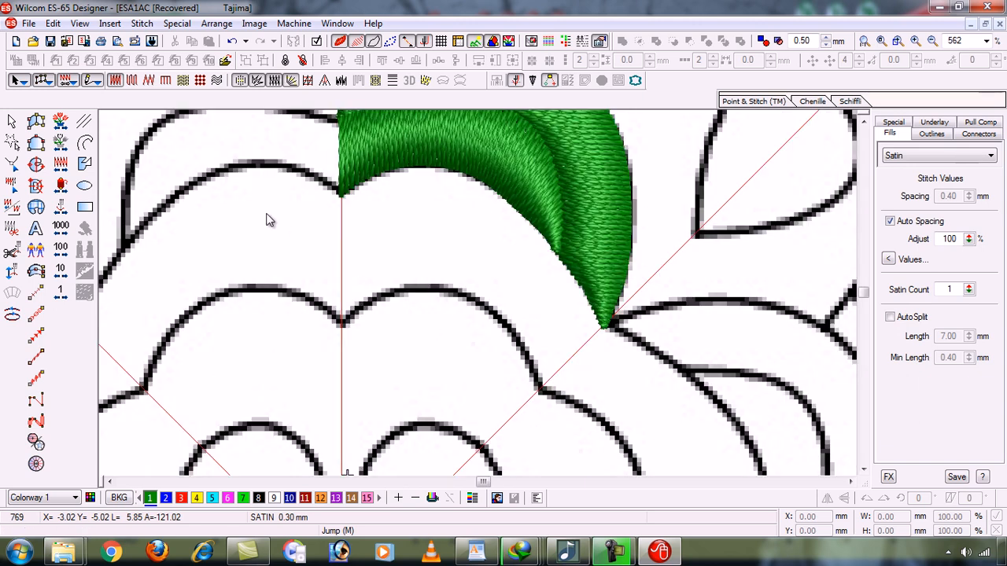
left_click(37, 123)
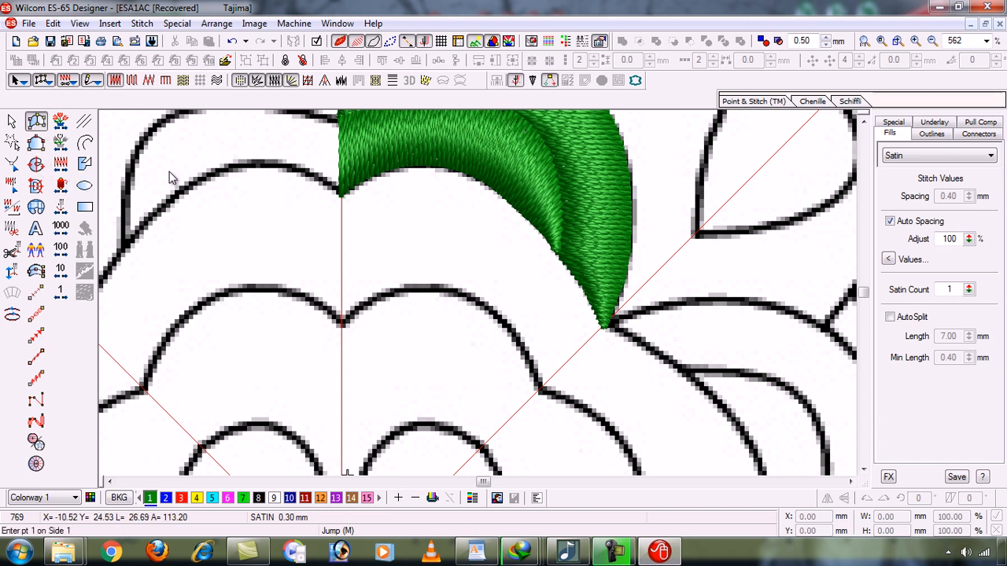
key("z")
left_click_drag(298, 167, 654, 427)
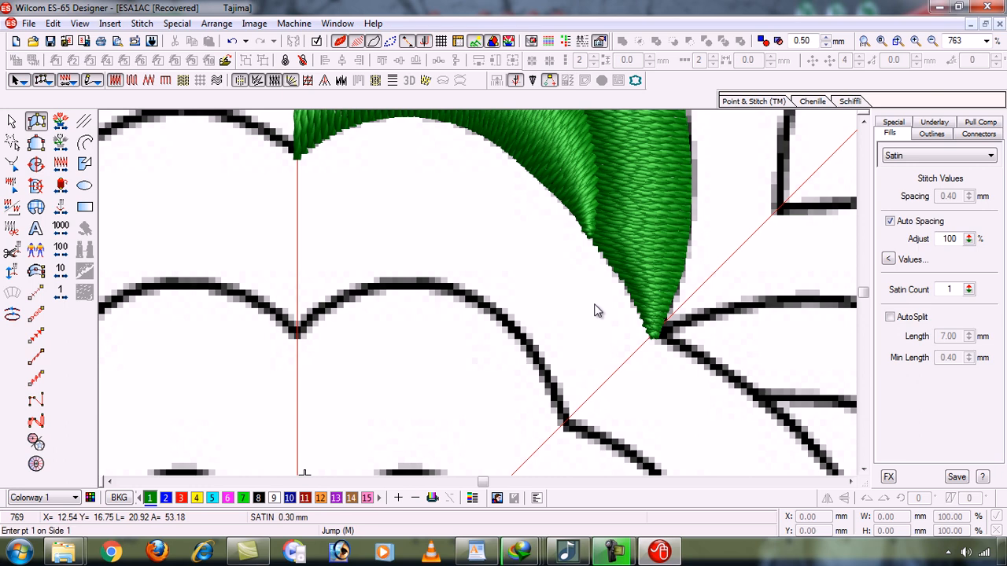
key("s")
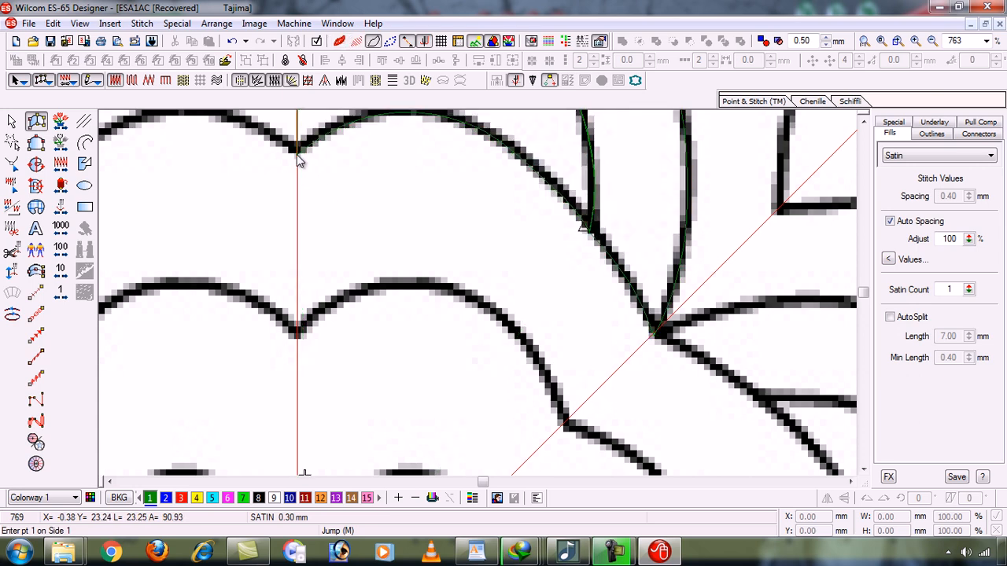
left_click(297, 151)
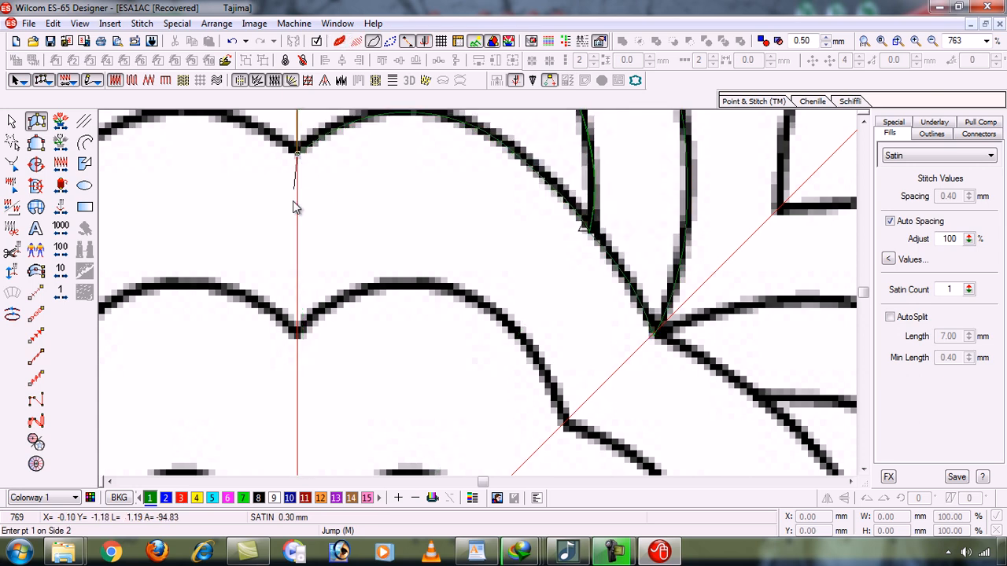
left_click(297, 338)
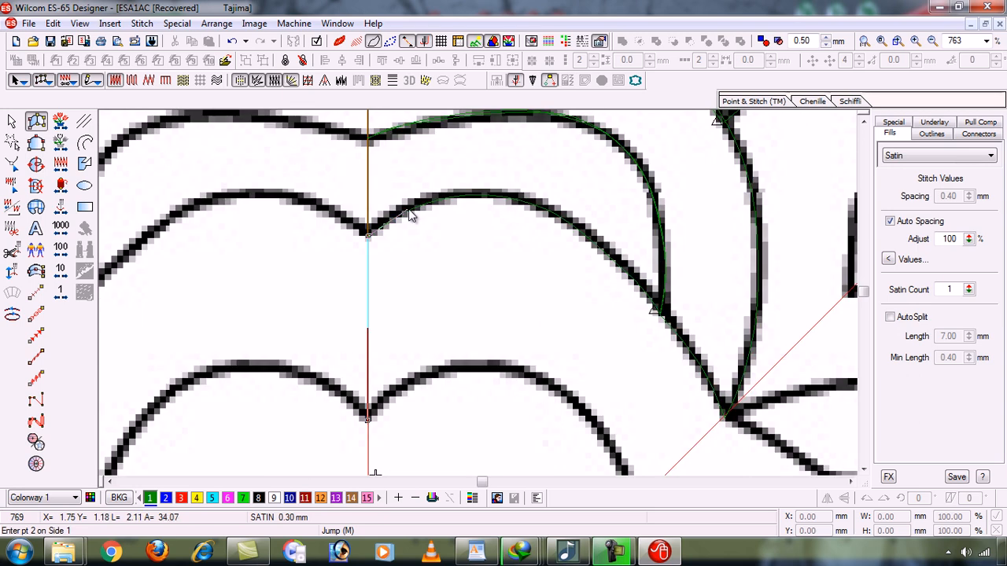
Step: Add three point pairs to the satin column along the band's upper and lower edges, from the guide to just past the crest
left_click(409, 212)
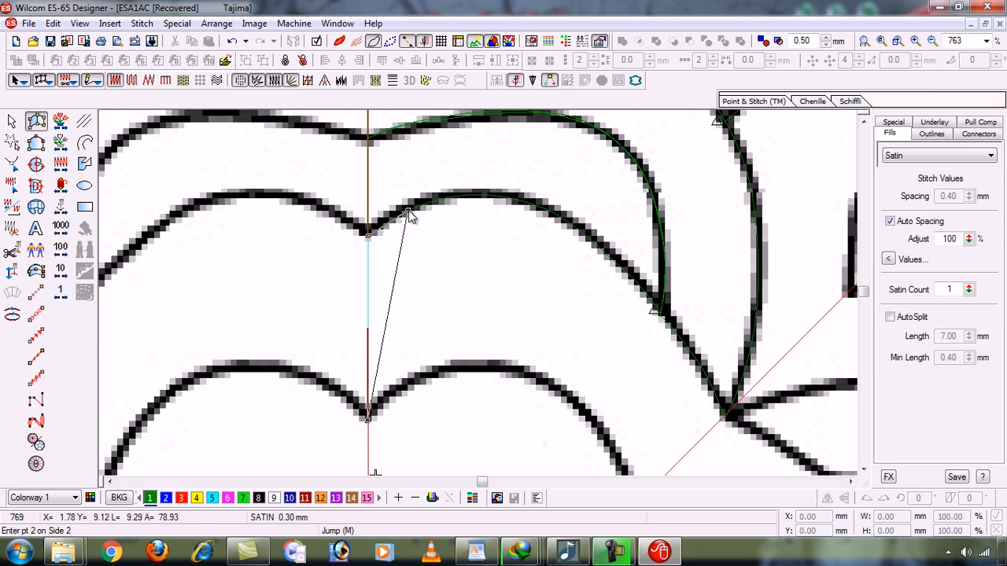
left_click(402, 387)
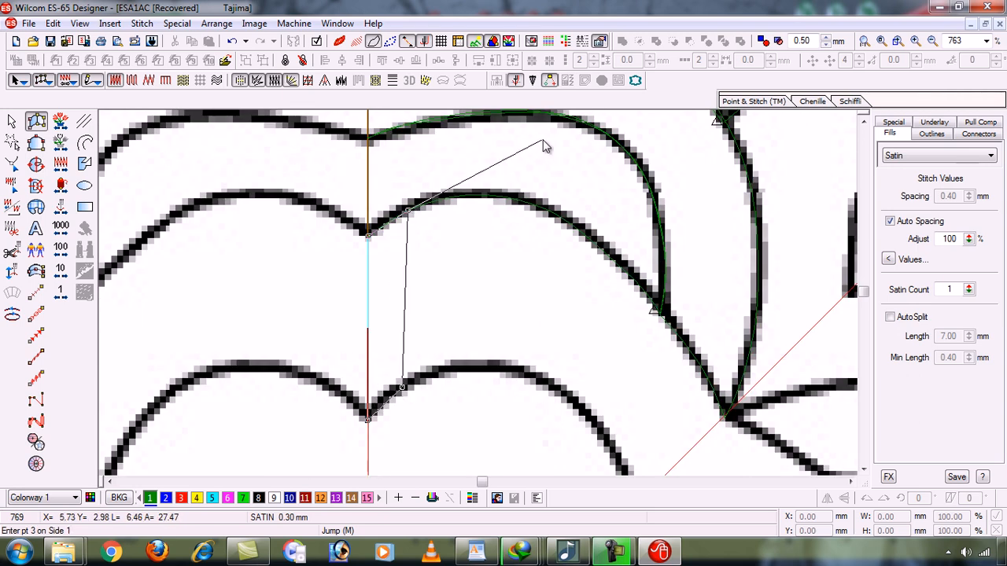
left_click(465, 196)
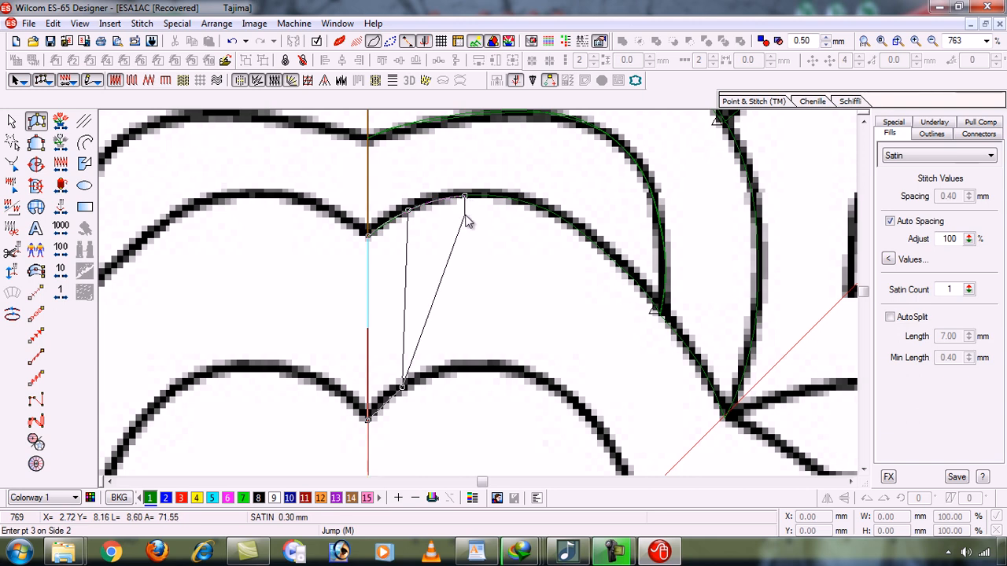
left_click(471, 366)
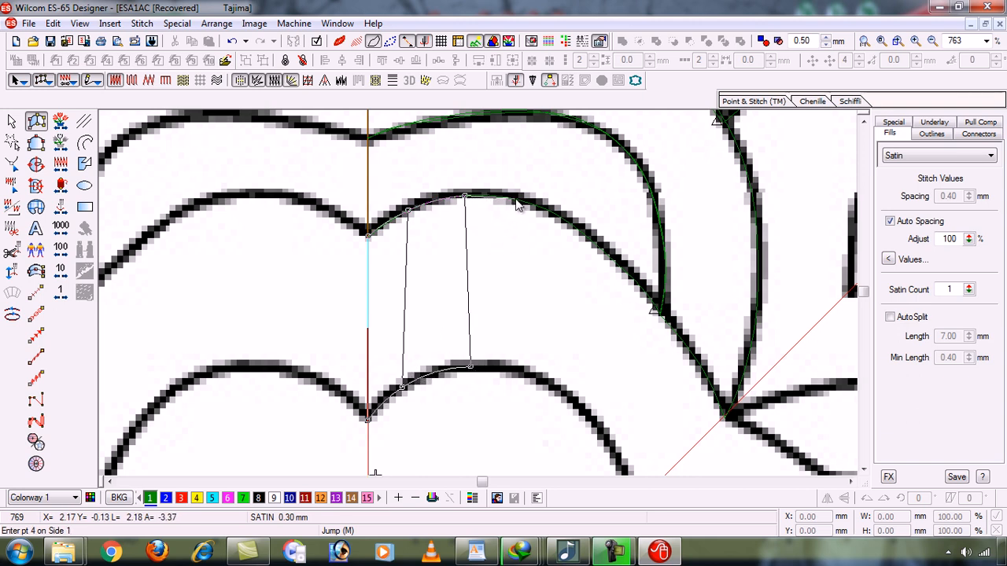
left_click(515, 198)
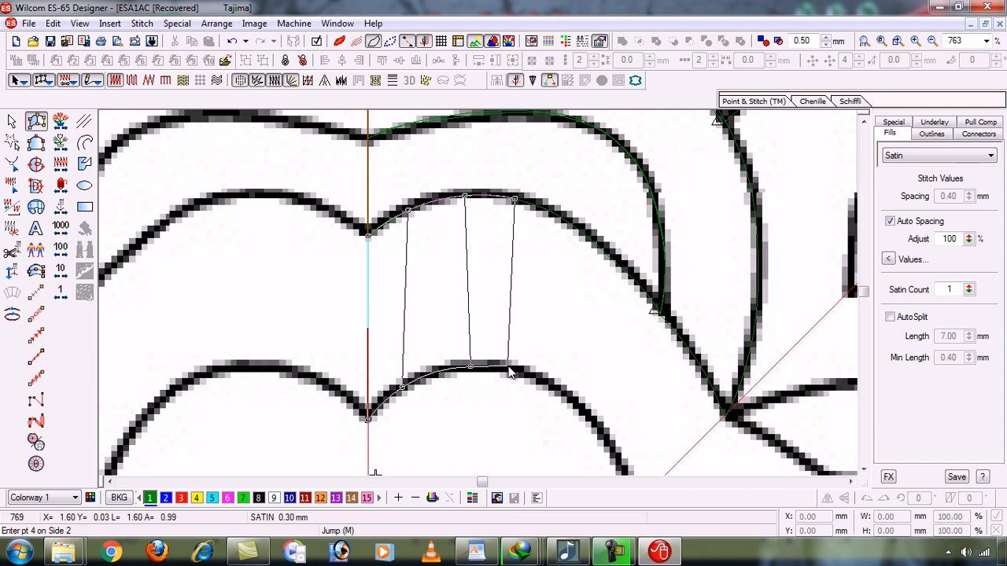
left_click(509, 365)
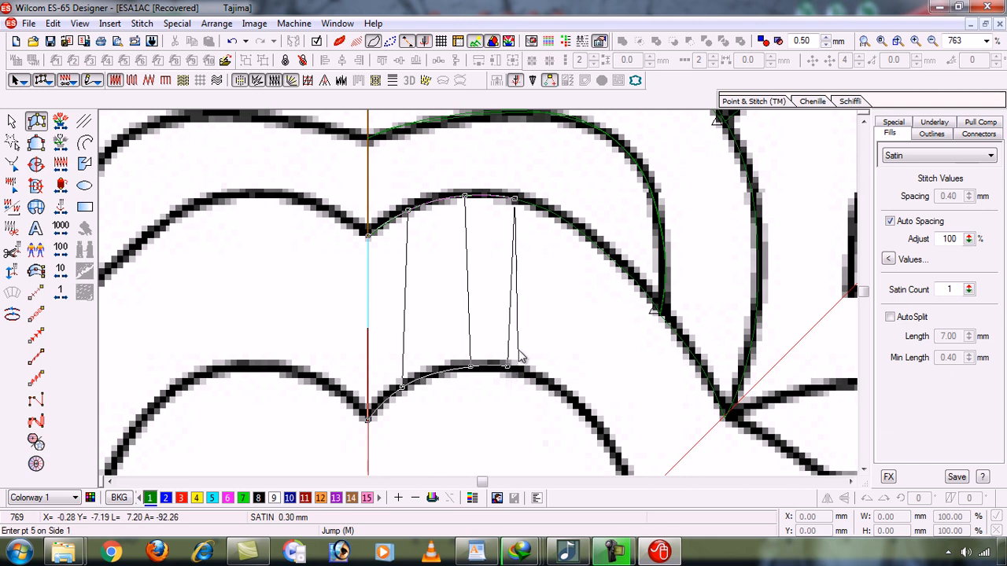
Step: Continue the satin column with three more point pairs down the outer slope of the scalloped band
left_click(566, 224)
left_click(547, 380)
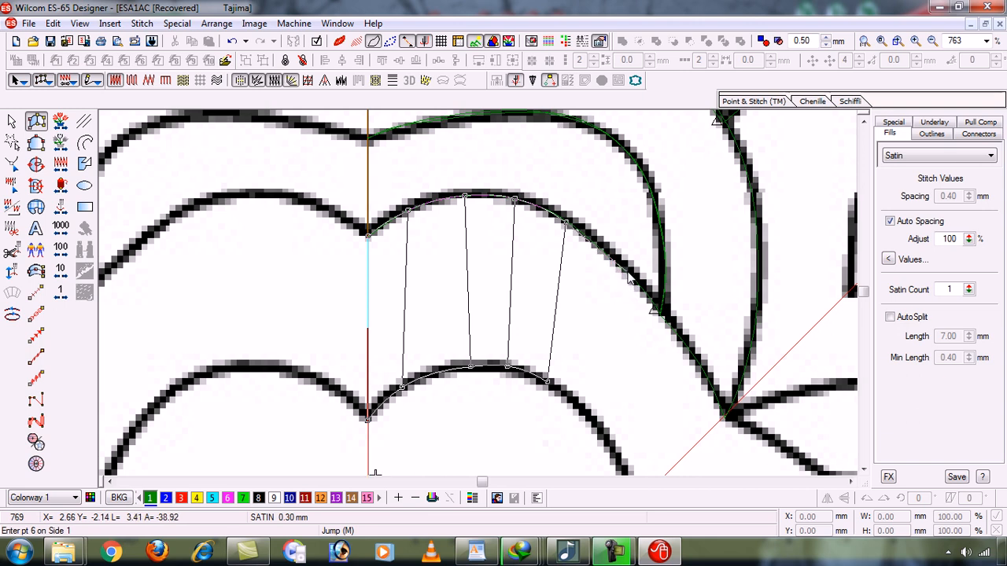
left_click(626, 274)
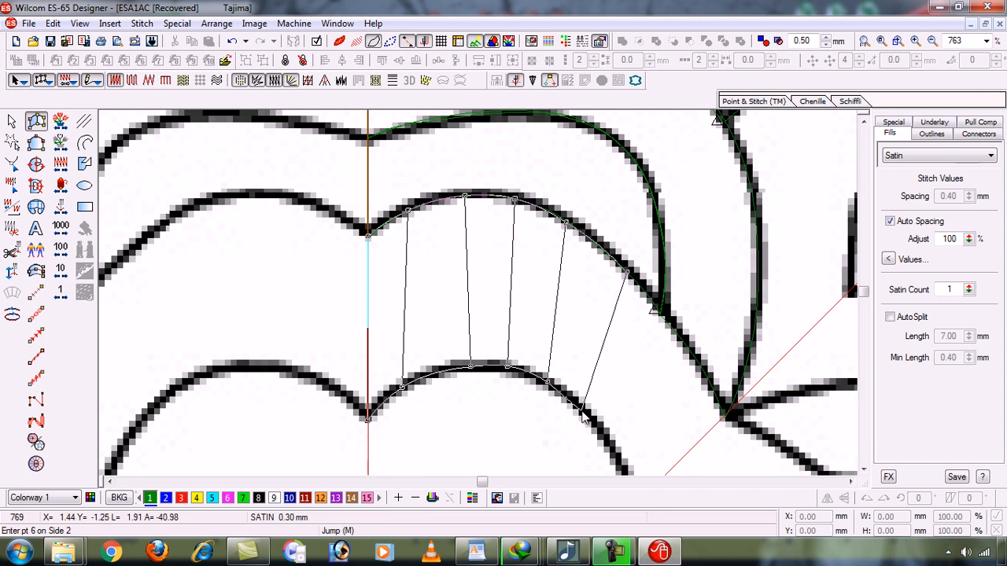
left_click(581, 411)
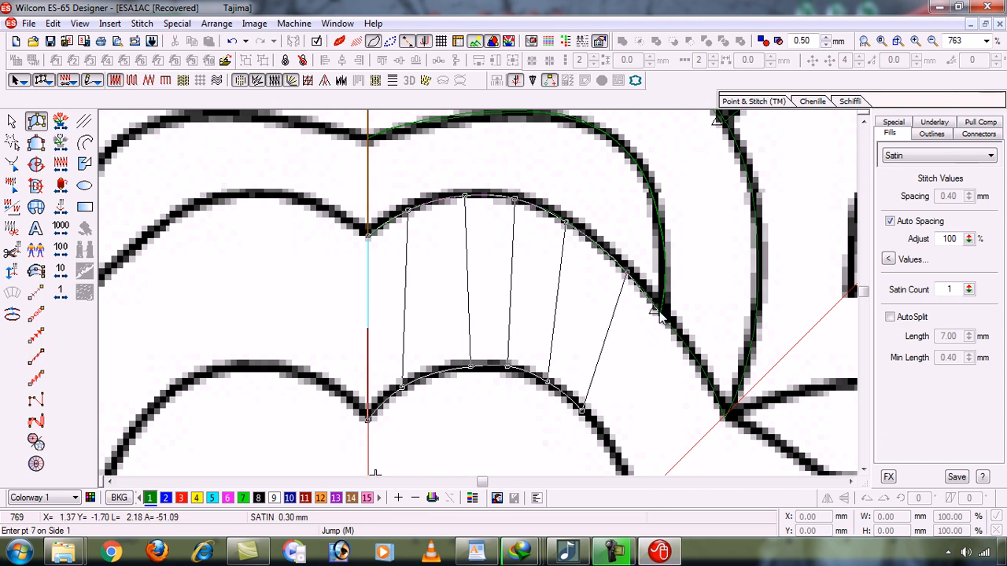
left_click(656, 312)
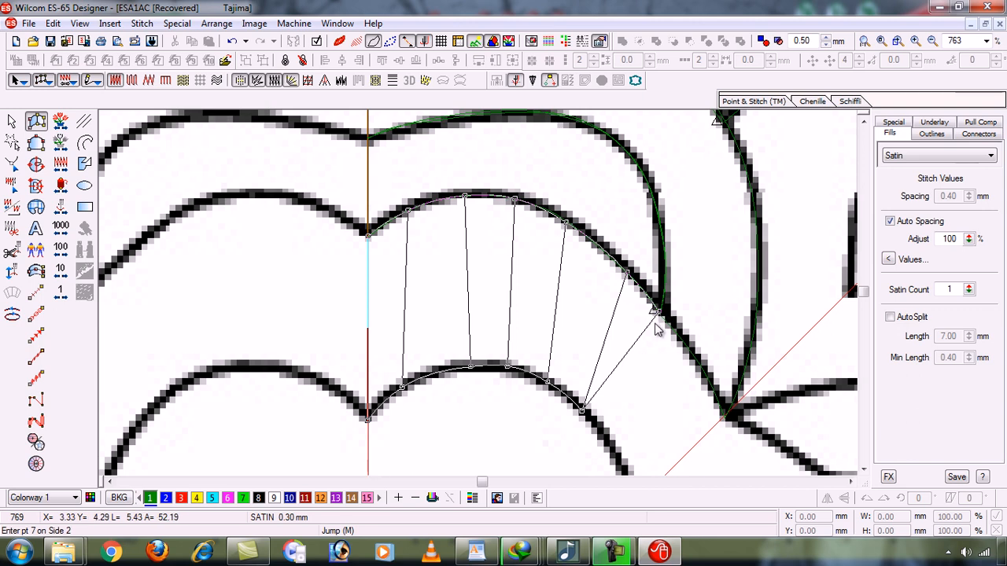
left_click(610, 447)
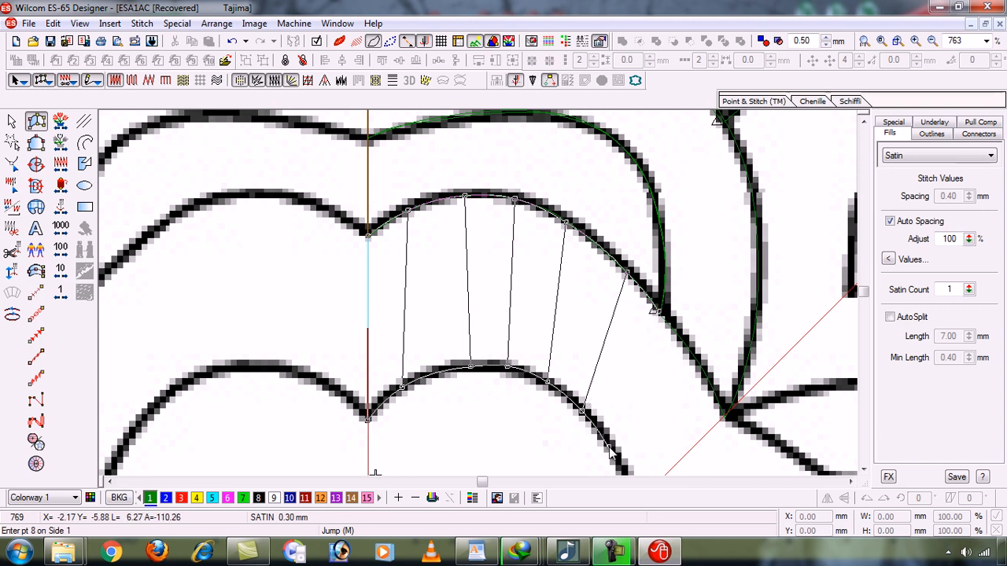
Step: Place the last two point pairs up to the diagonal guide, generate the satin stitches, and display them in TrueView
left_click(711, 386)
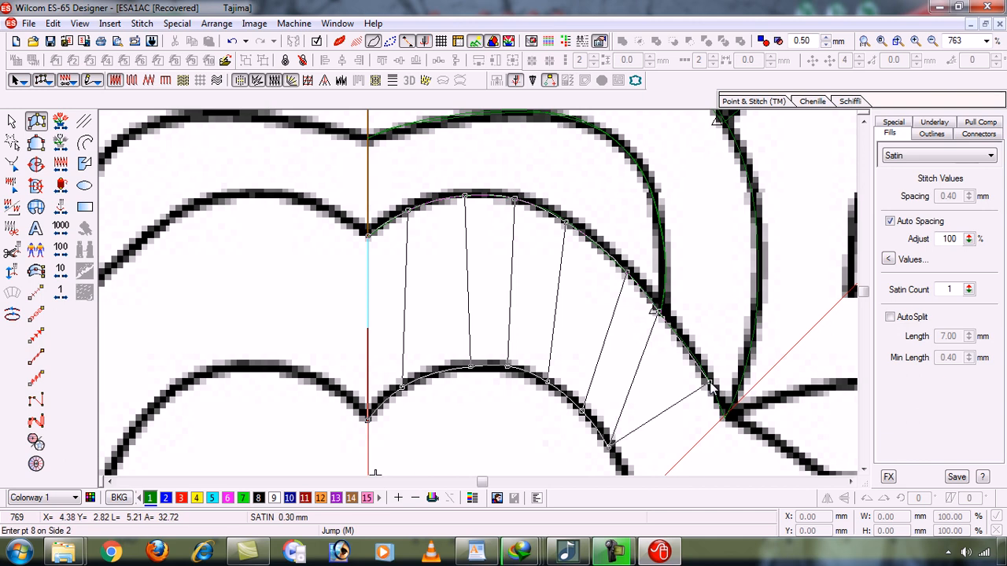
left_click(547, 386)
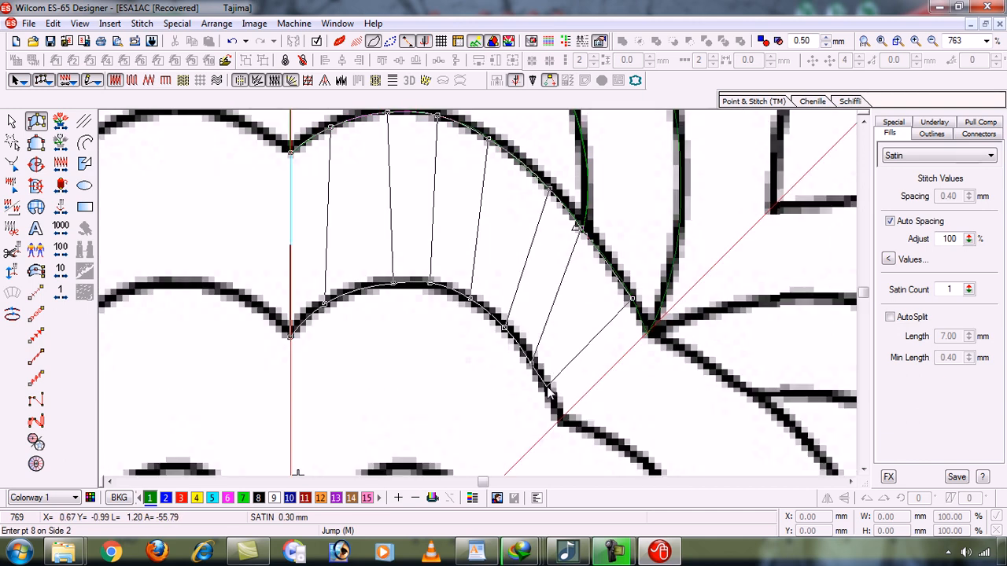
left_click(648, 335)
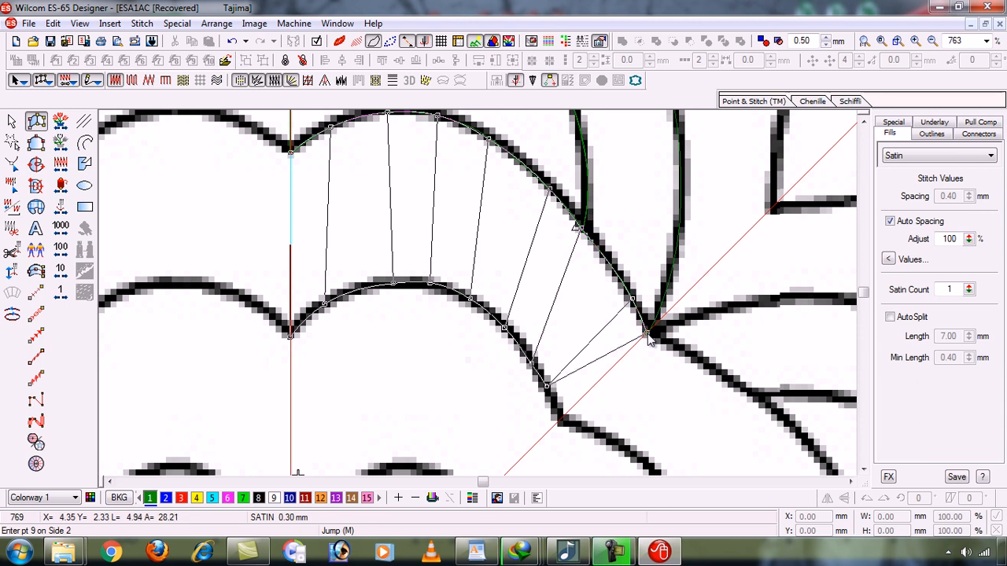
left_click(559, 425)
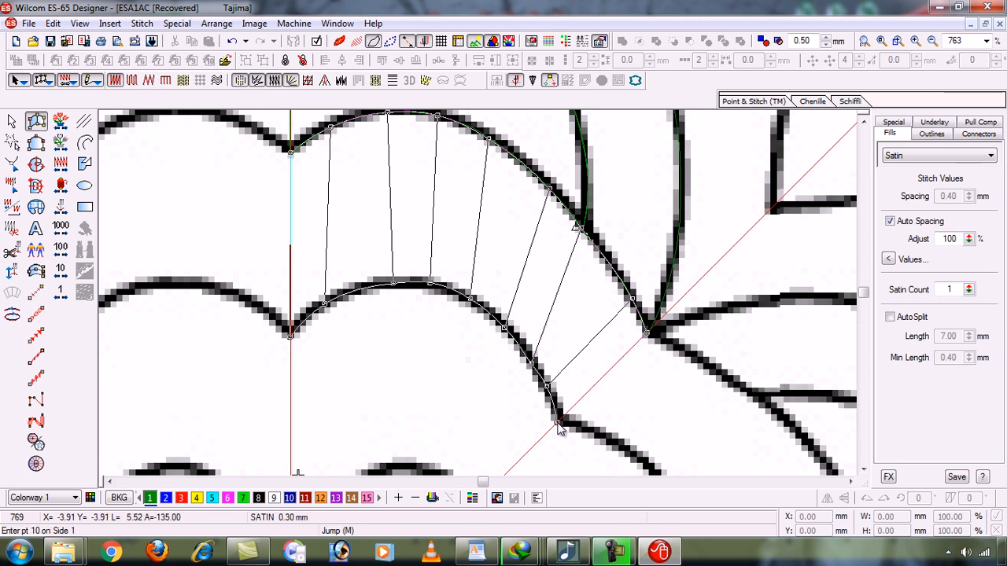
key("Return")
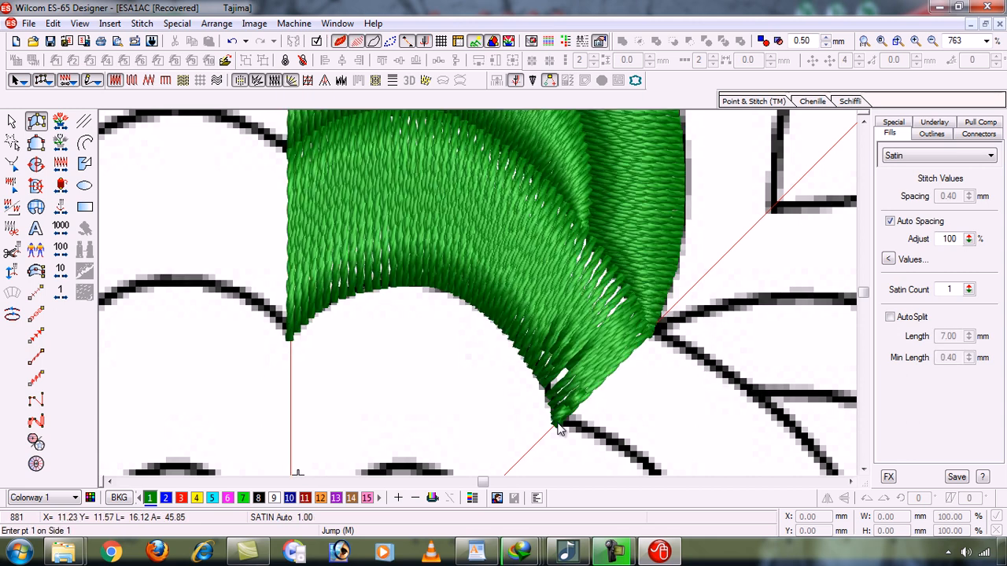
Step: Turn off auto spacing for the new inner scalloped band's satin and set its stitch spacing to 0.25 mm
left_click(864, 121)
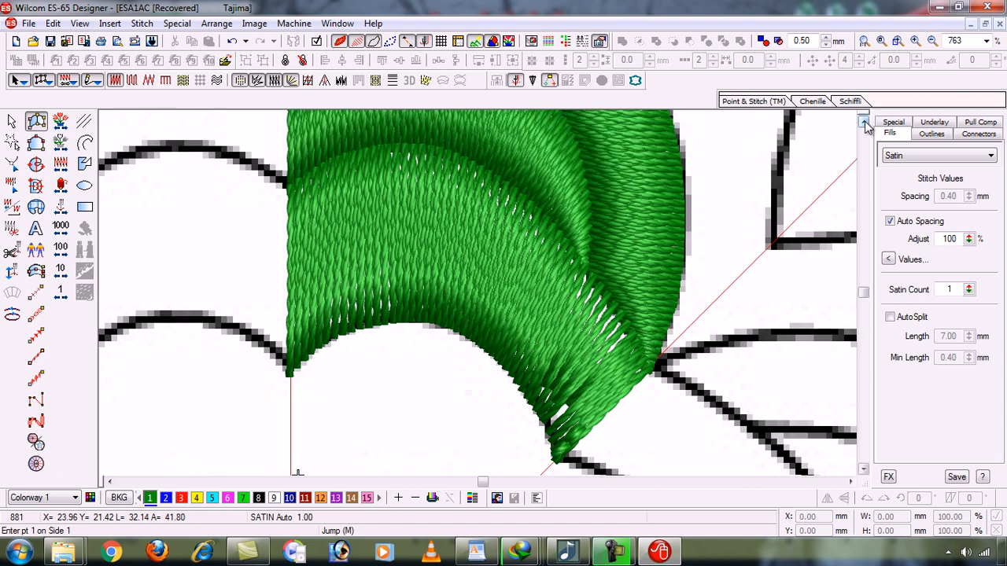
left_click(863, 122)
left_click(12, 120)
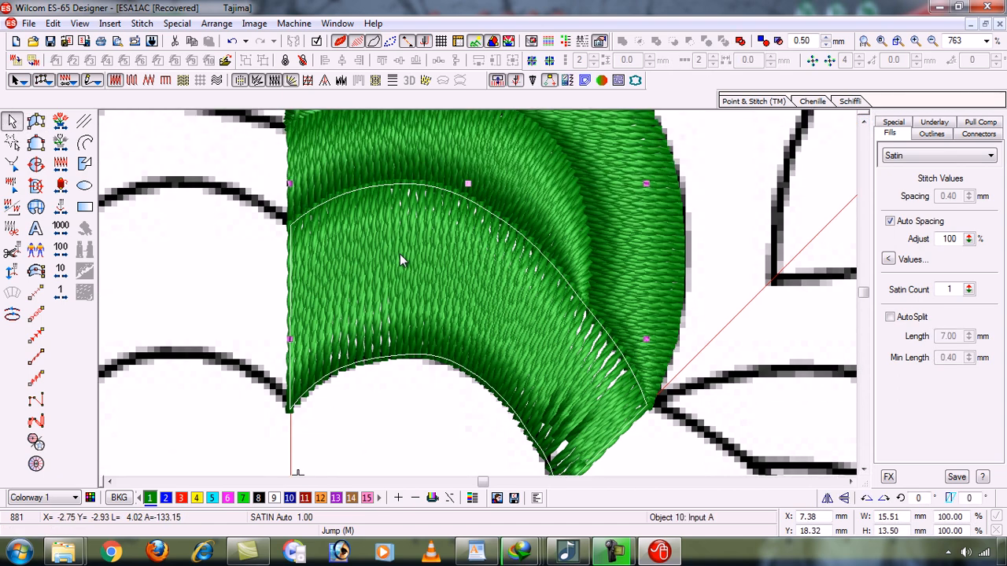
left_click(897, 222)
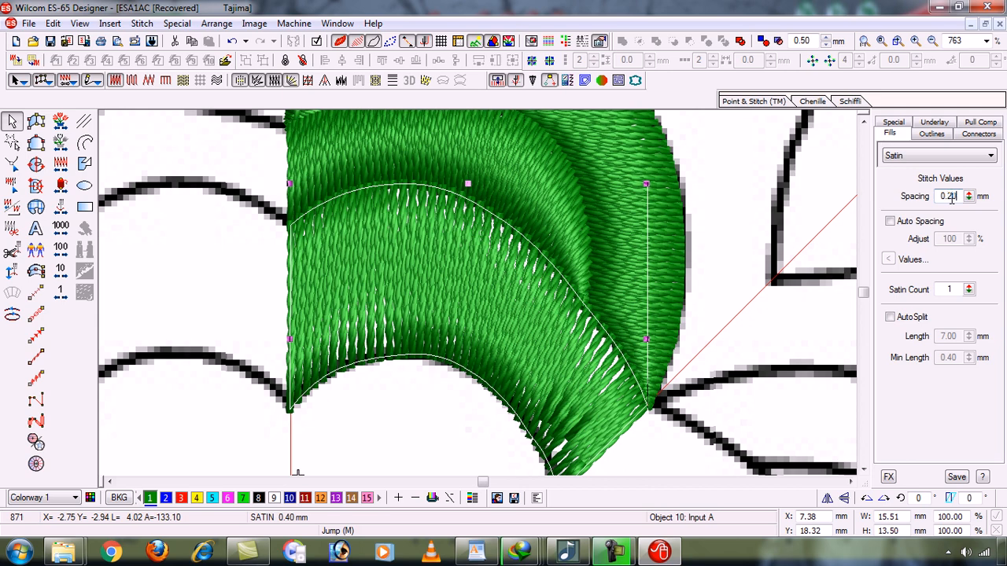
left_click(950, 197)
type("0.25")
key("Return")
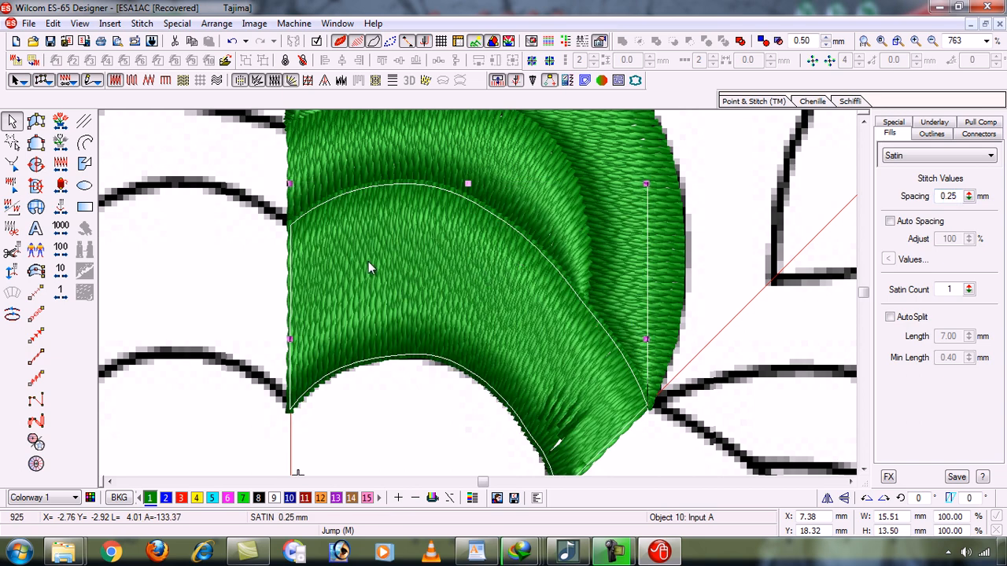
Step: Reshape the inner band by shifting the lower end of its second-to-last angle line slightly toward the vertical guide
key("h")
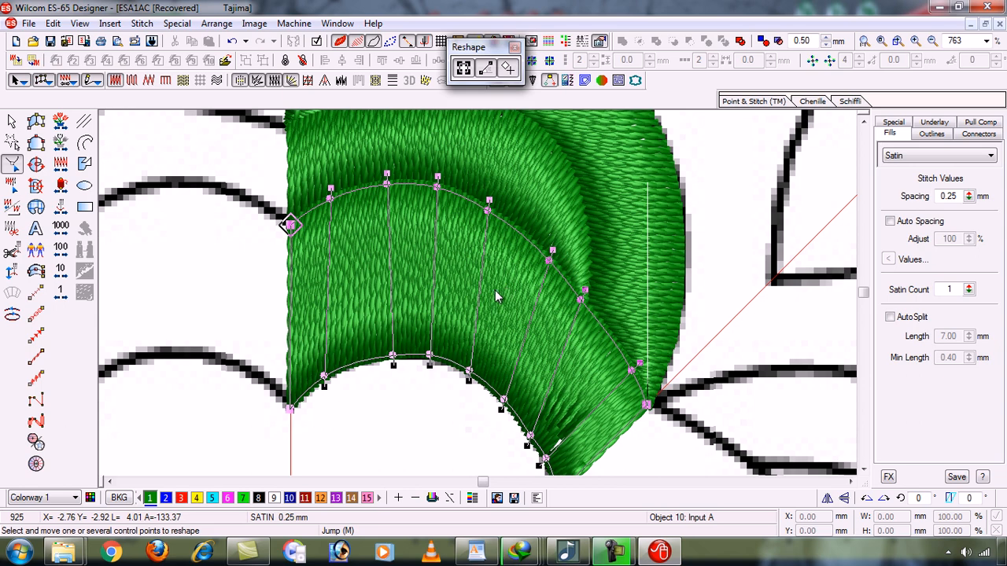
left_click(864, 470)
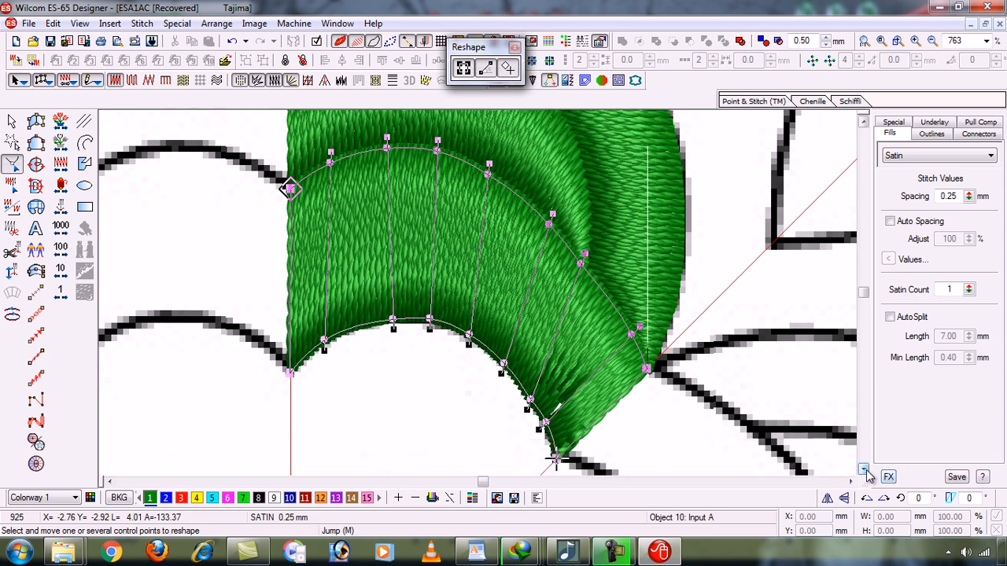
left_click_drag(528, 409, 520, 400)
key("Return")
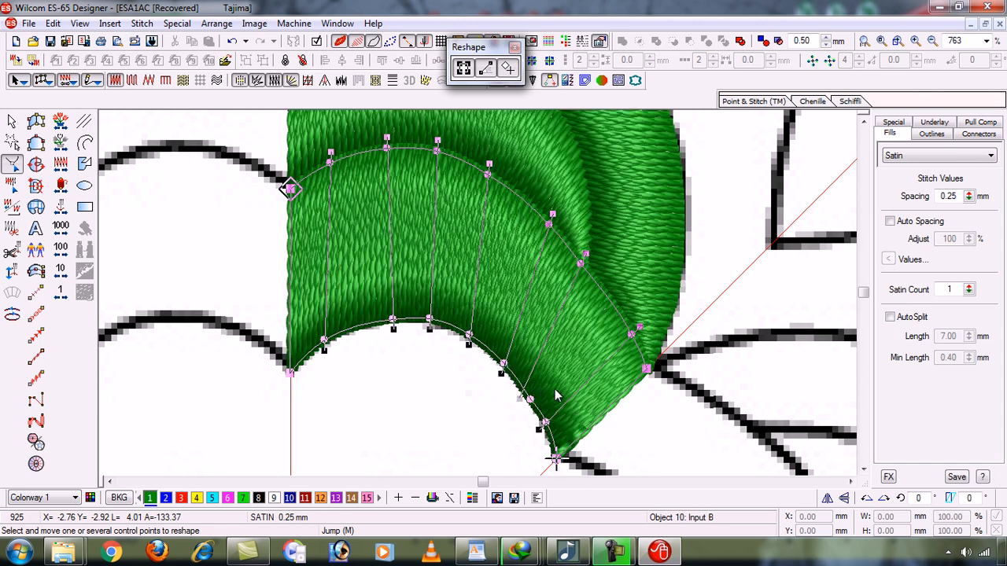
Step: Undo the angle-line adjustment, leave reshape mode, and restore the adjustment
key("ctrl+z")
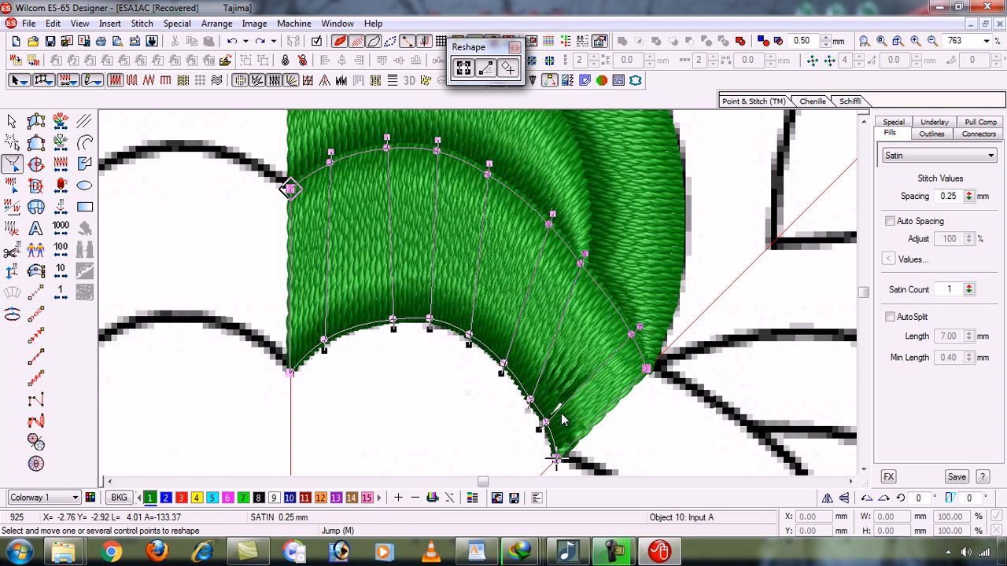
key("Escape")
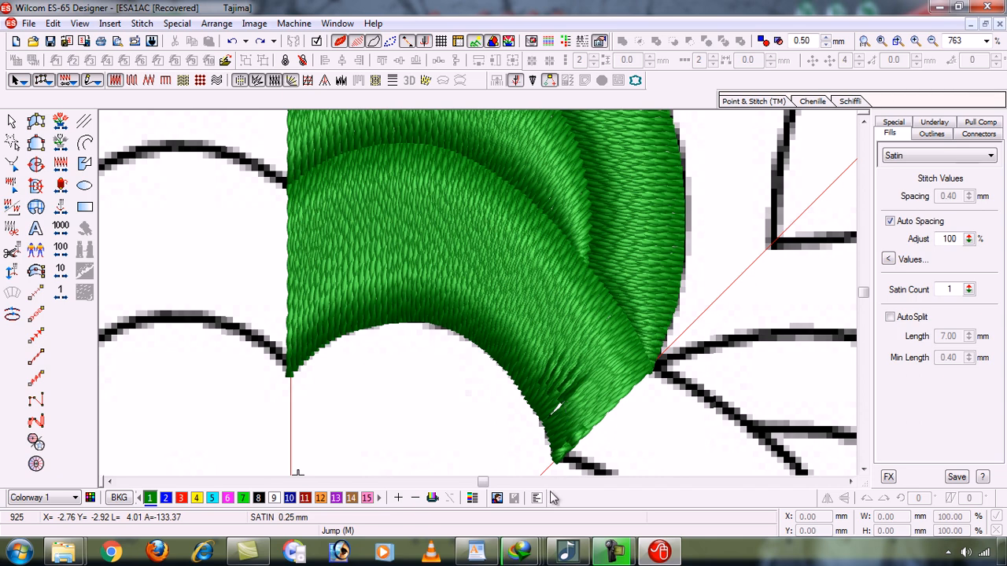
key("ctrl+z")
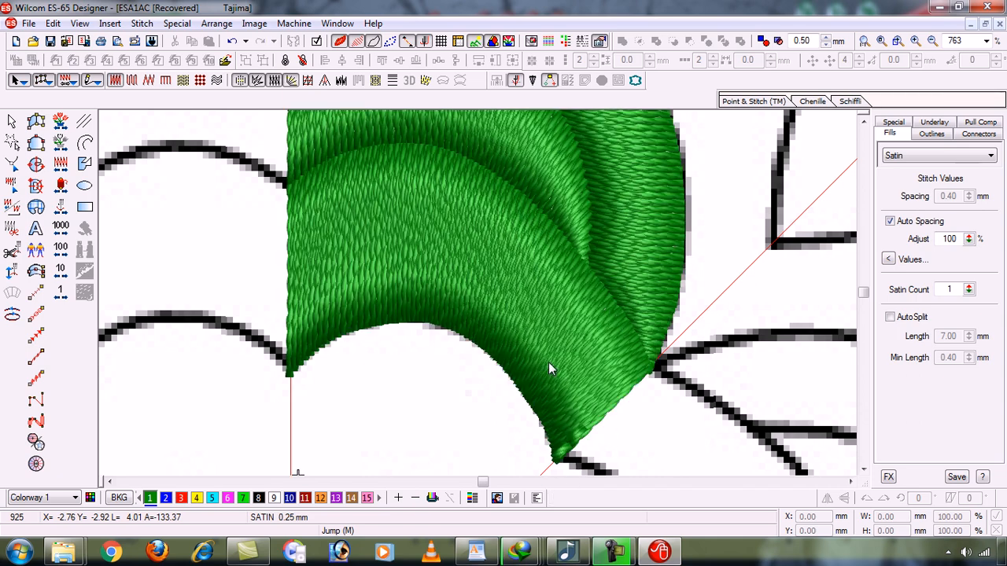
Step: Turn off TrueView and start a satin column between the innermost scallop and center petal outlines, placing two point pairs from the diagonal guide
key("shift+z")
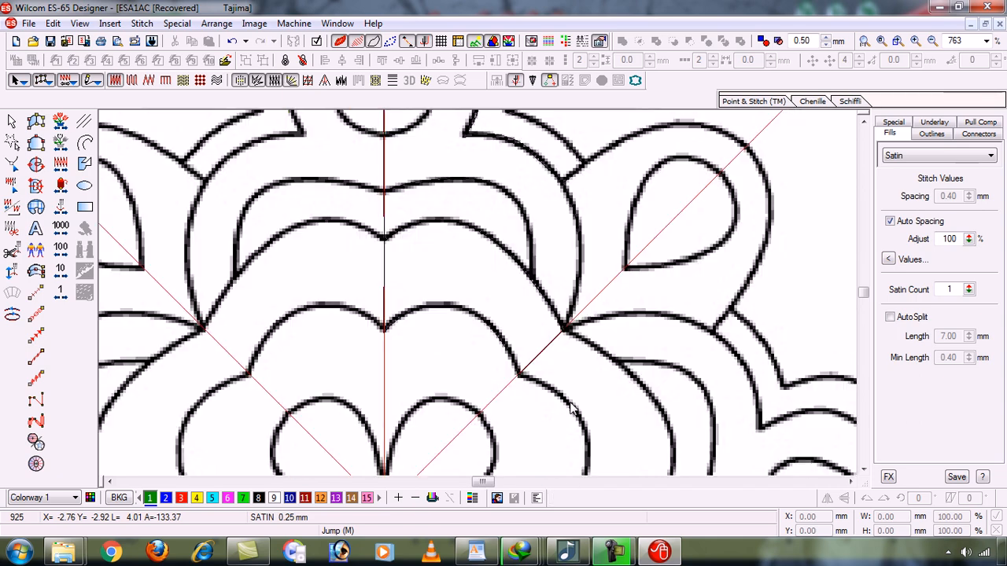
key("shift+z")
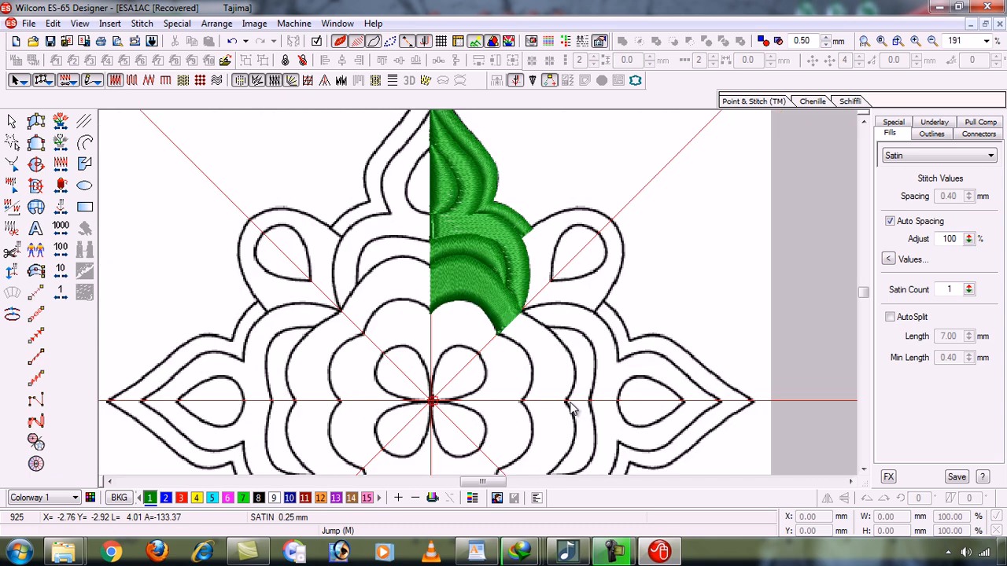
key("b")
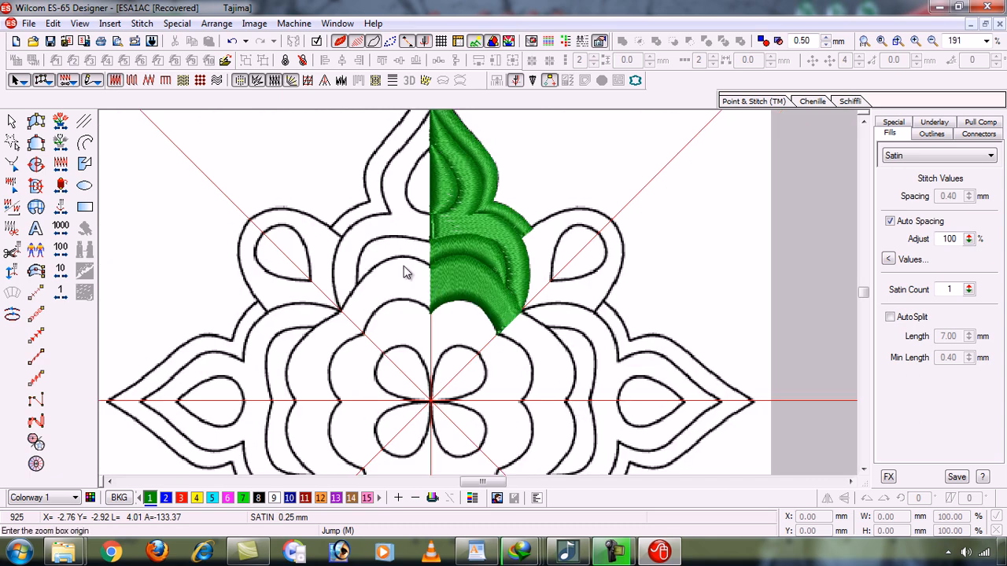
left_click(517, 397)
left_click(517, 401)
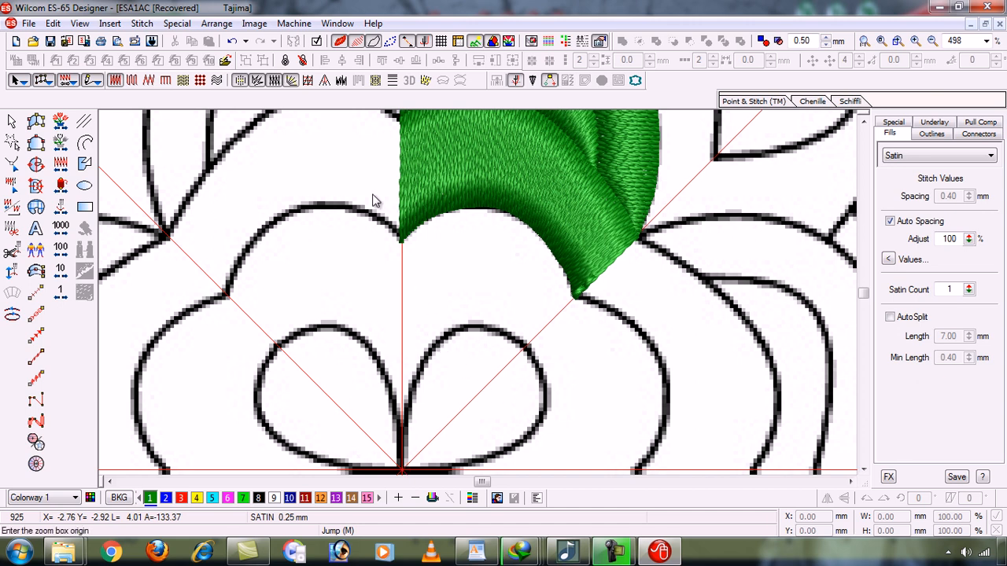
left_click_drag(371, 175, 598, 435)
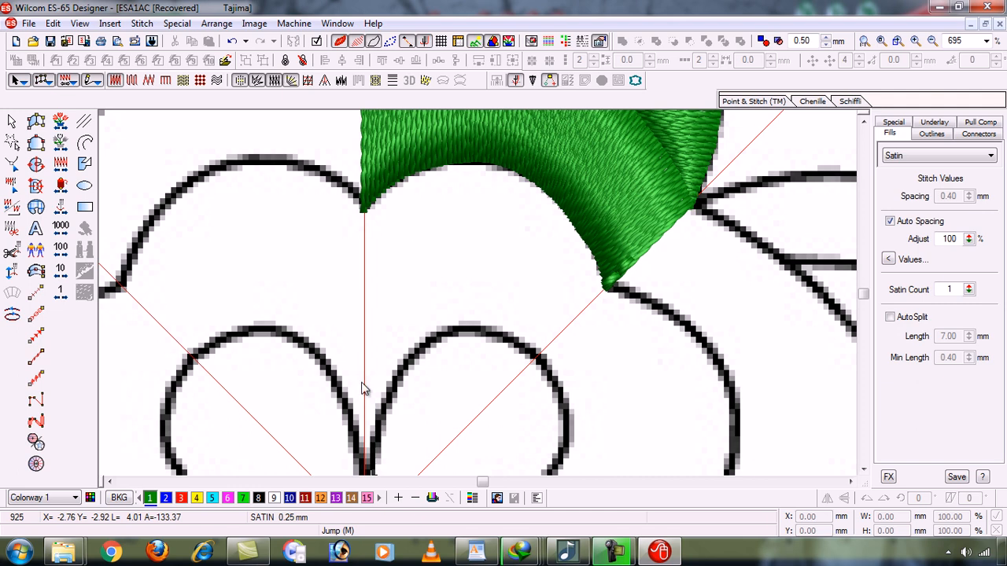
key("t")
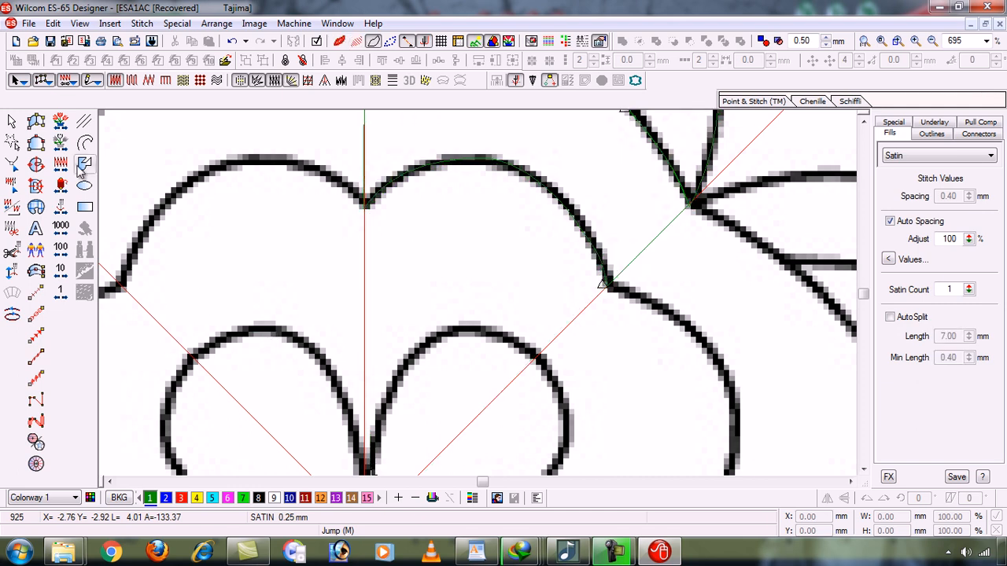
left_click(35, 121)
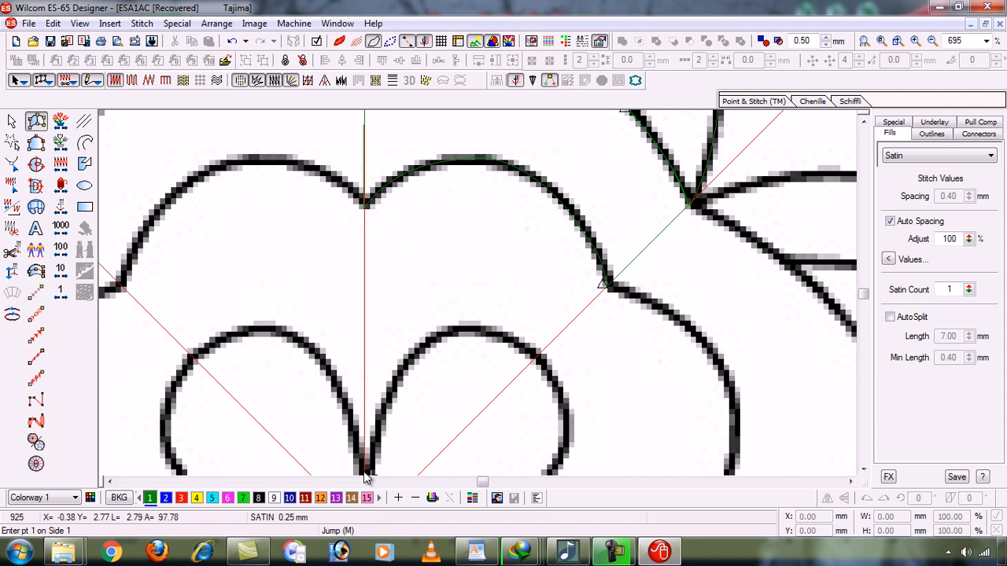
left_click(864, 470)
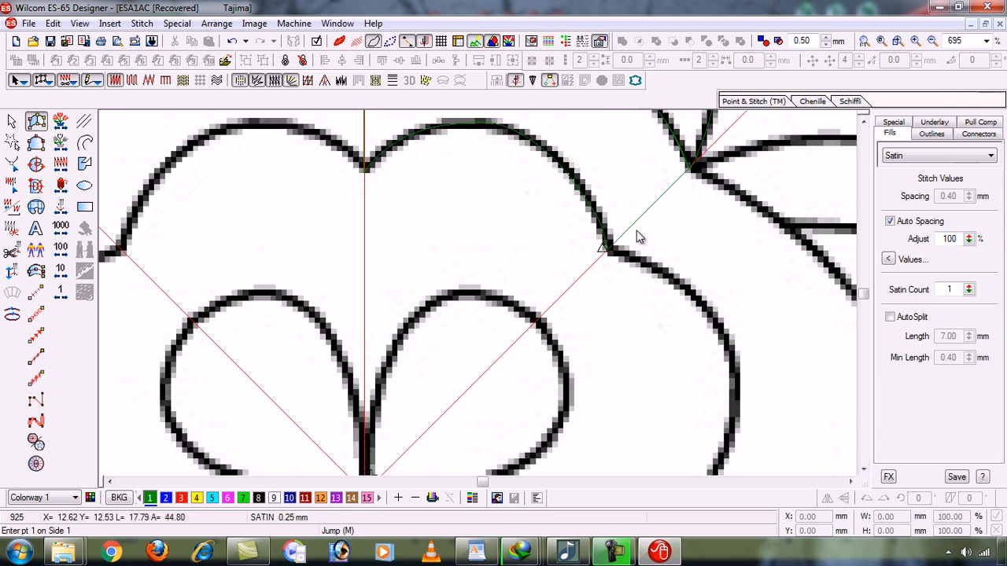
left_click(607, 253)
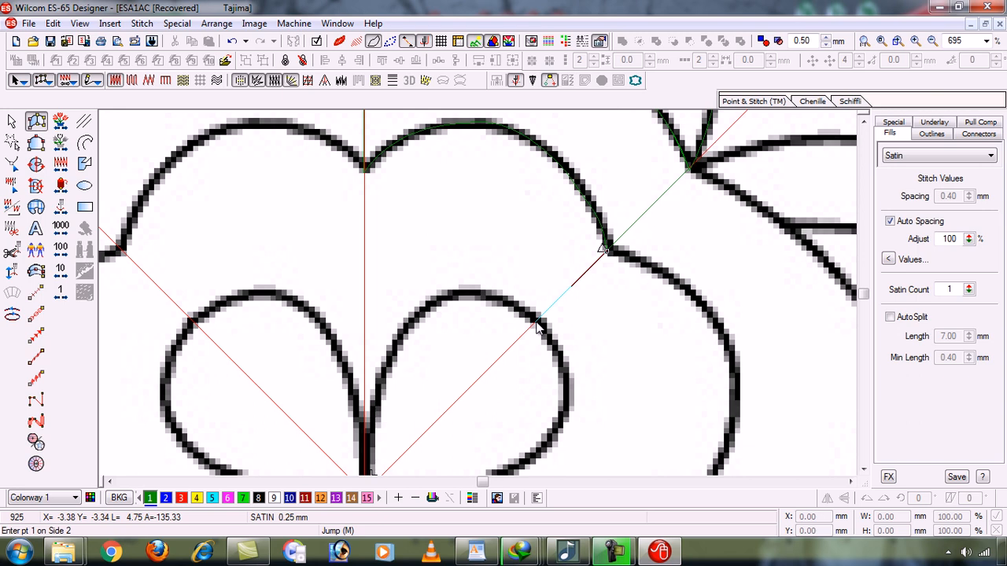
left_click(536, 322)
left_click(597, 218)
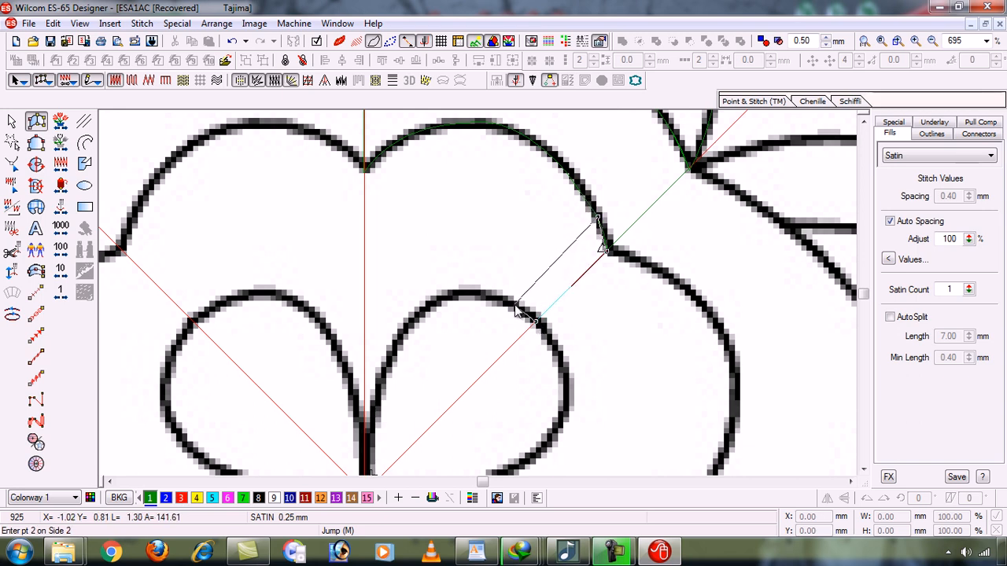
left_click(517, 307)
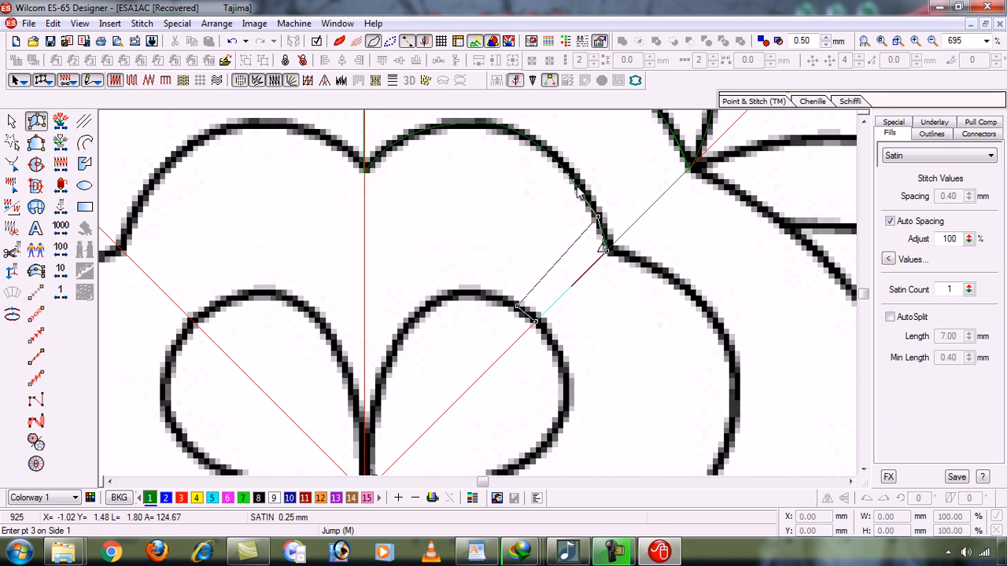
Step: Continue the column with the third to fifth point pairs along the scallop's outer arc and the top of the center petal
left_click(576, 187)
left_click(484, 296)
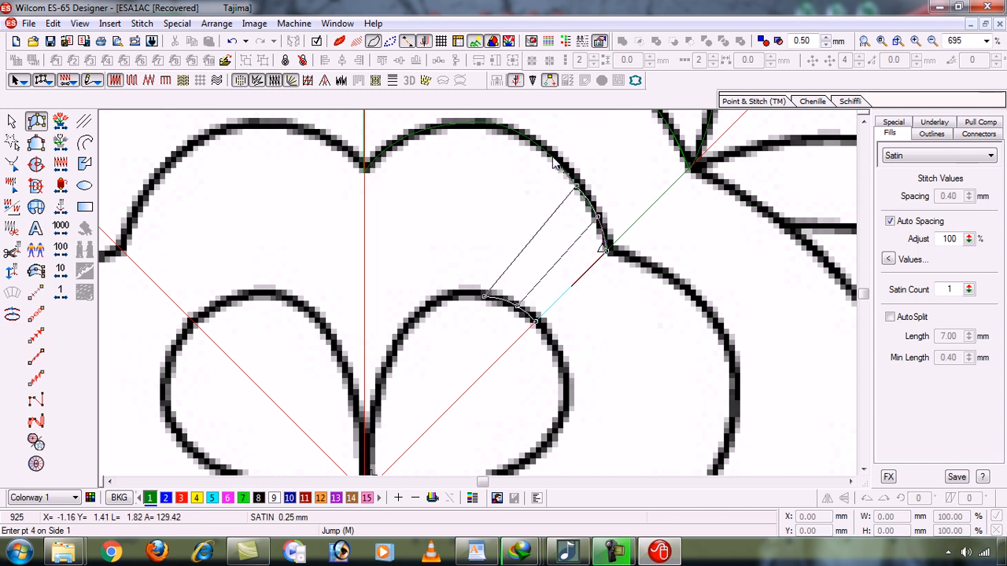
left_click(553, 158)
left_click(467, 292)
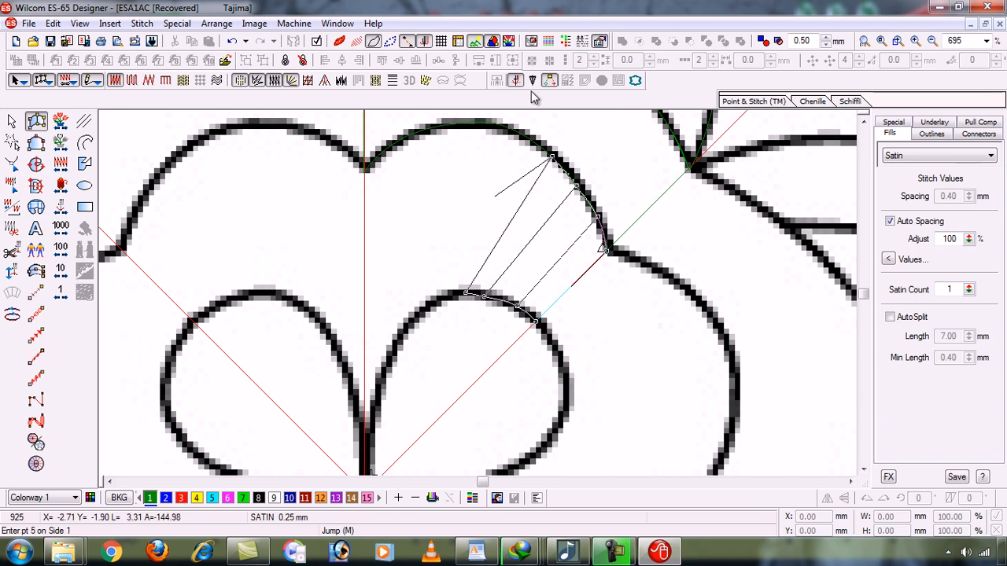
left_click(519, 138)
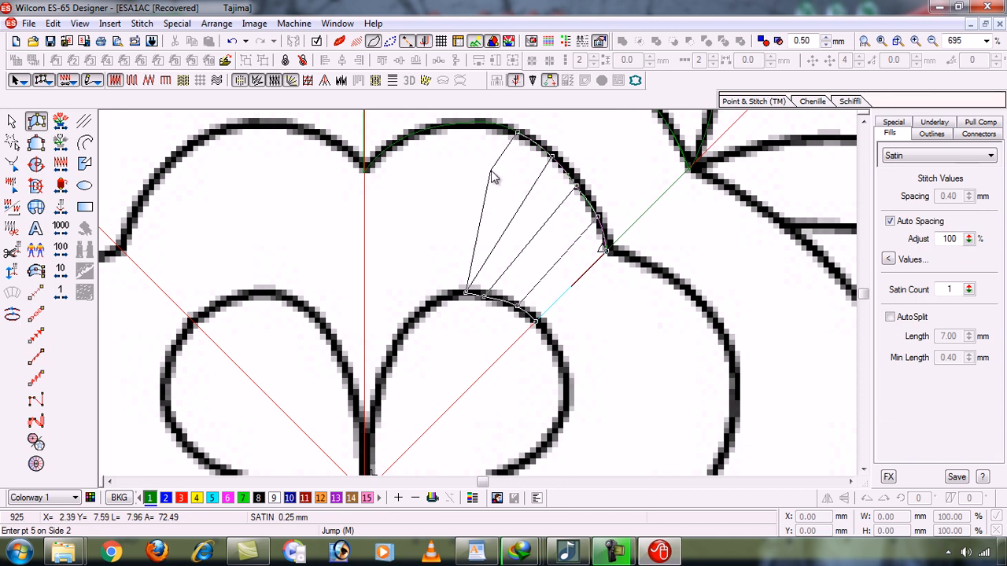
left_click(445, 303)
scroll(479, 220, "up", 1)
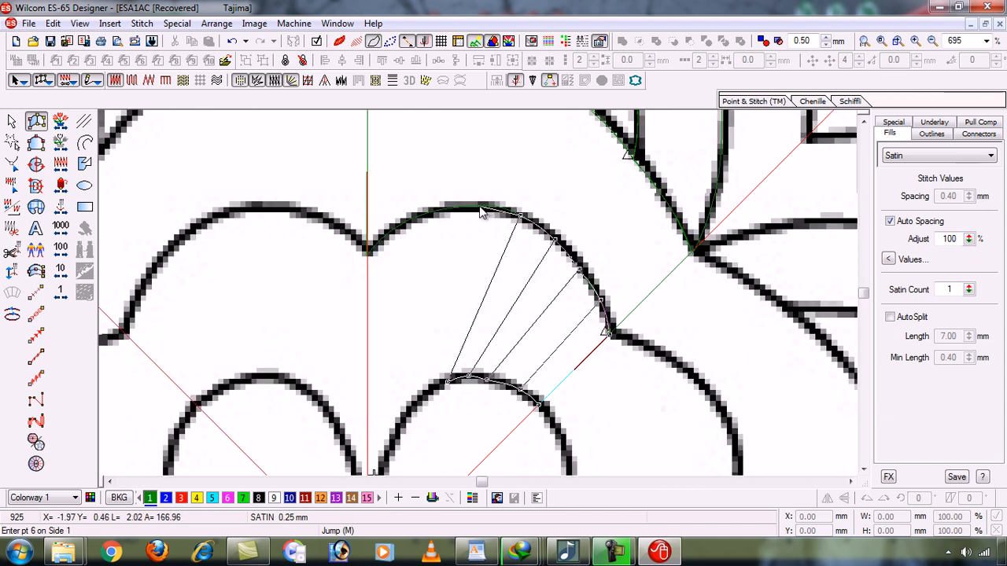
Step: Add the sixth to eighth point pairs across the scallop's crest toward the vertical guide, fanning the angle lines down the petal's inner side
left_click(476, 210)
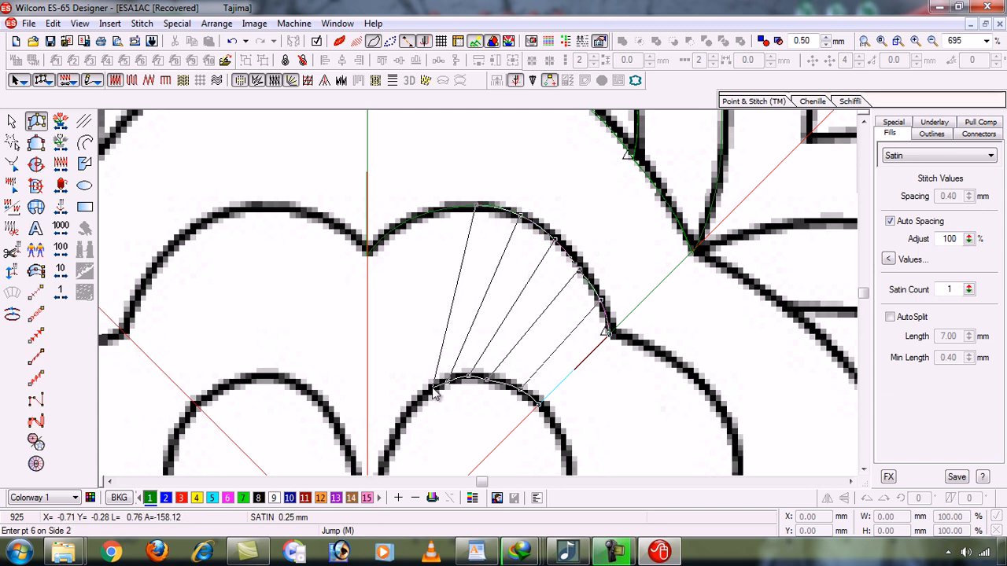
left_click(429, 391)
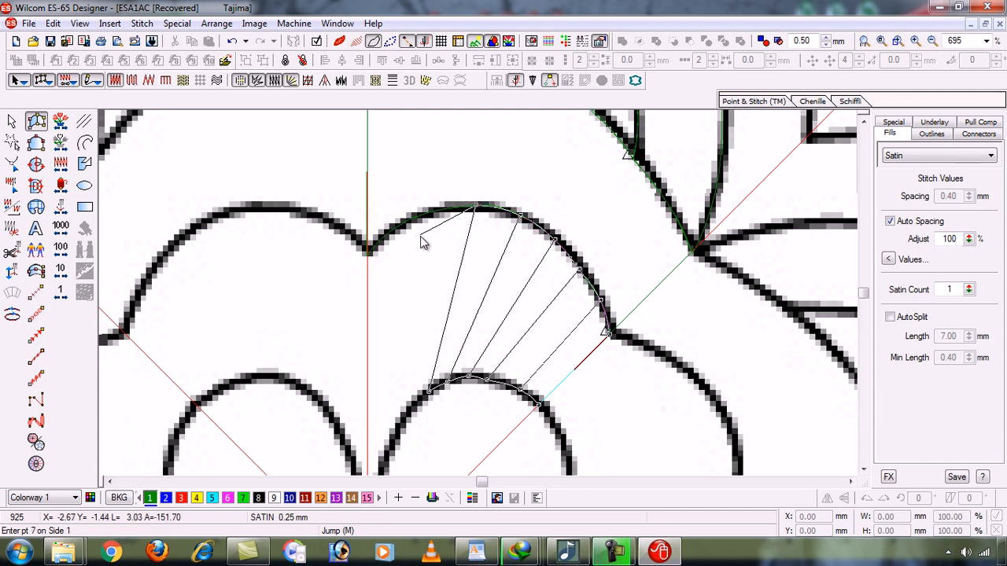
left_click(427, 214)
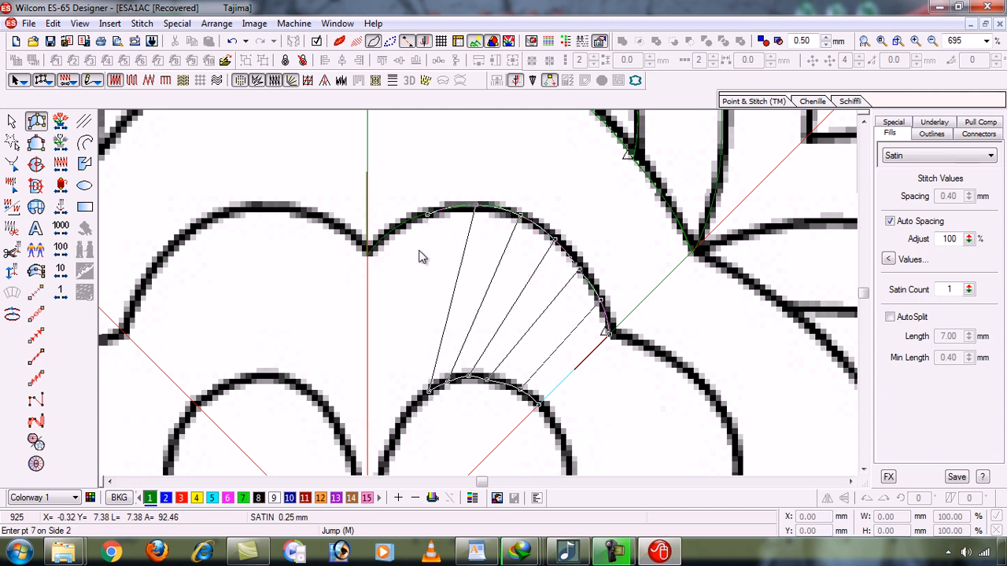
left_click(416, 406)
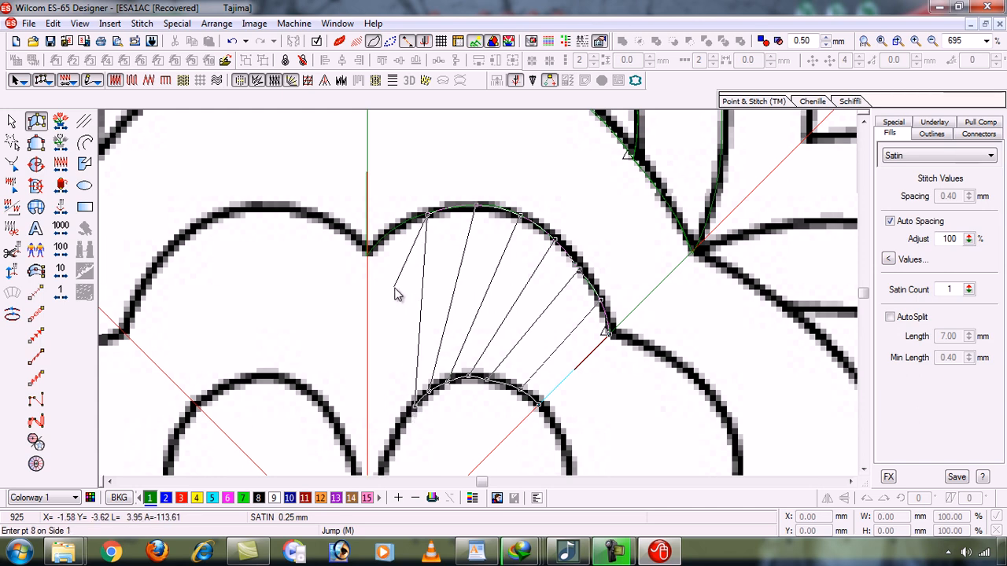
left_click(395, 229)
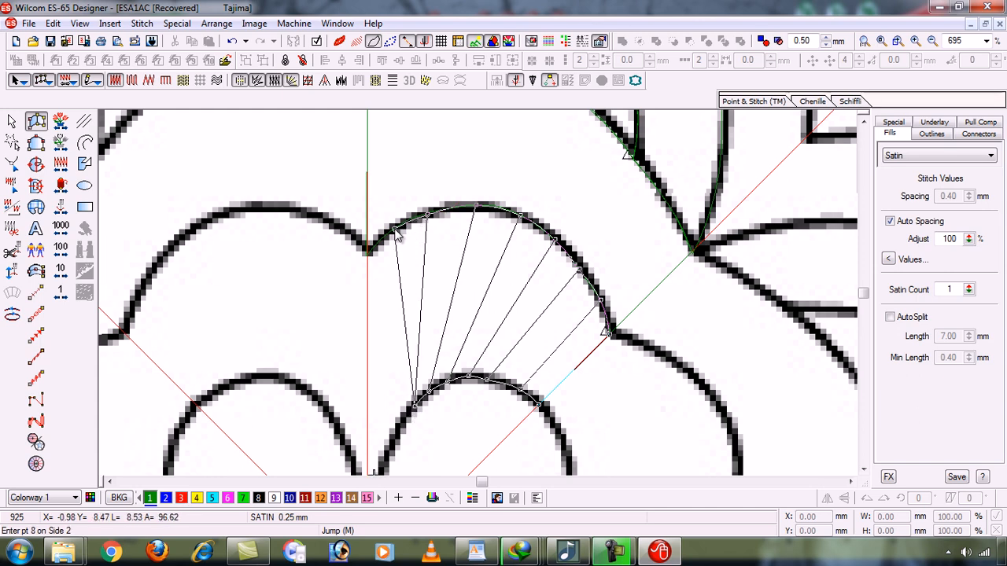
left_click(398, 431)
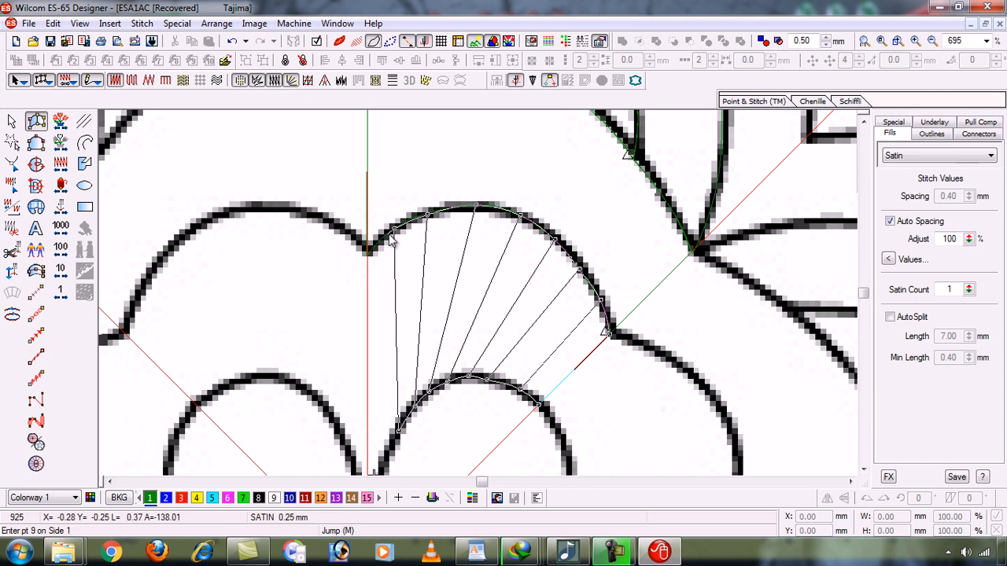
Step: Place the ninth and tenth point pairs beside the vertical guide, stepping their lower ends down the petal toward the mandala's center
left_click(390, 230)
key("c")
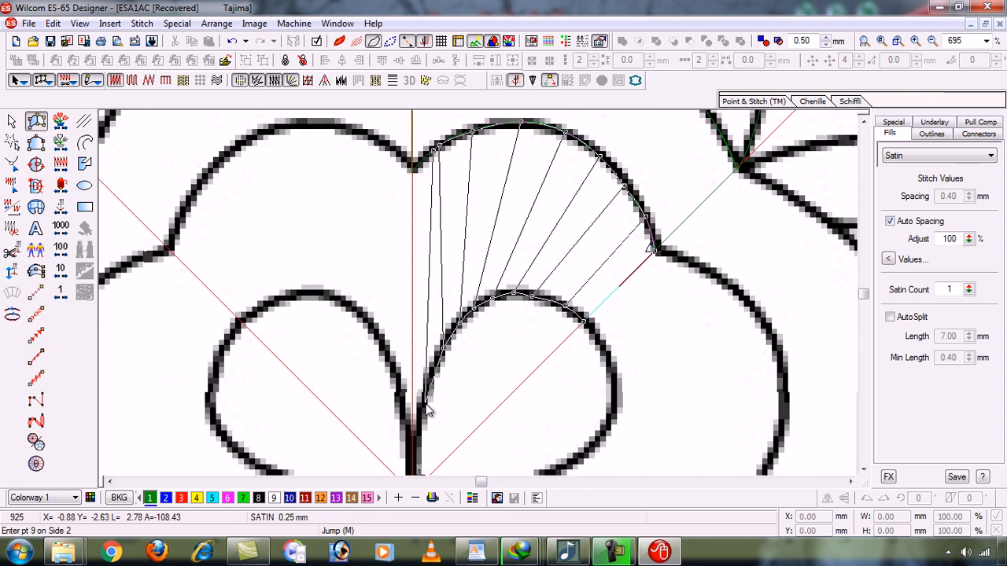
left_click(426, 398)
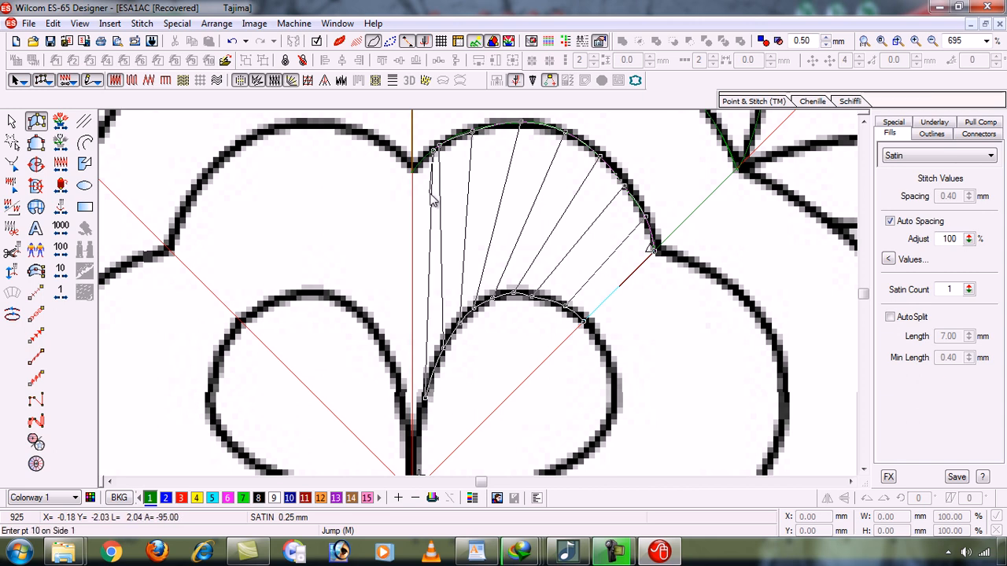
left_click(428, 157)
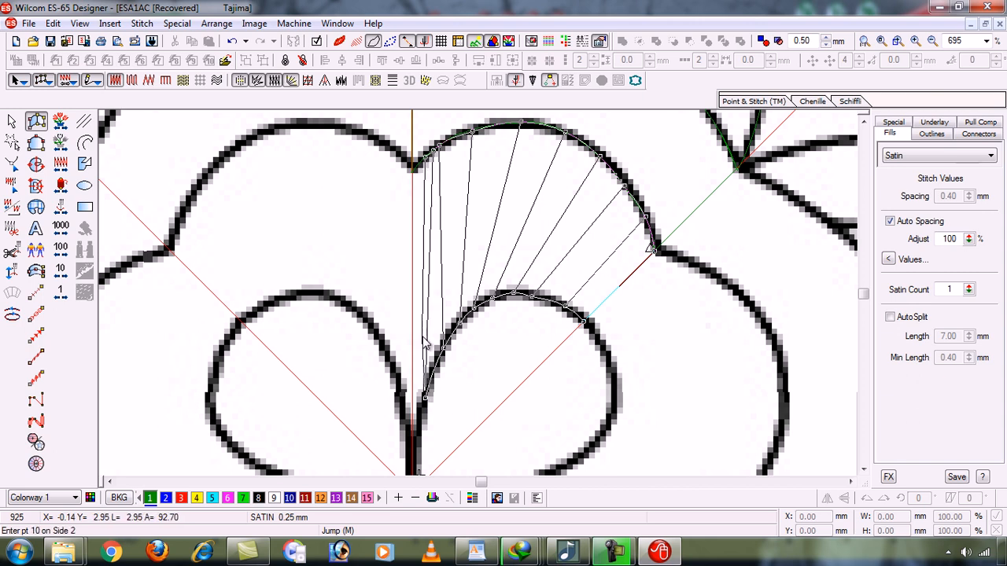
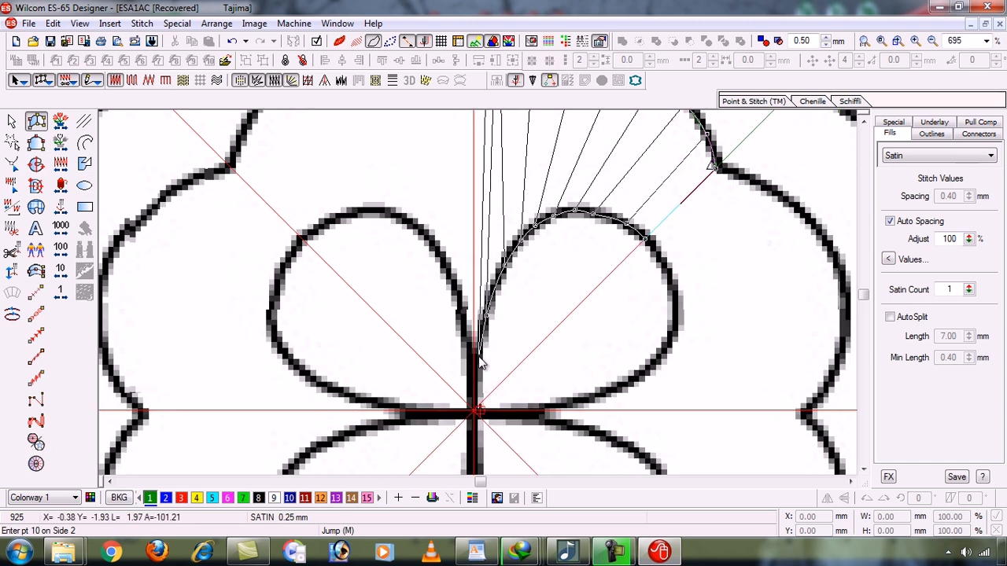
left_click(480, 361)
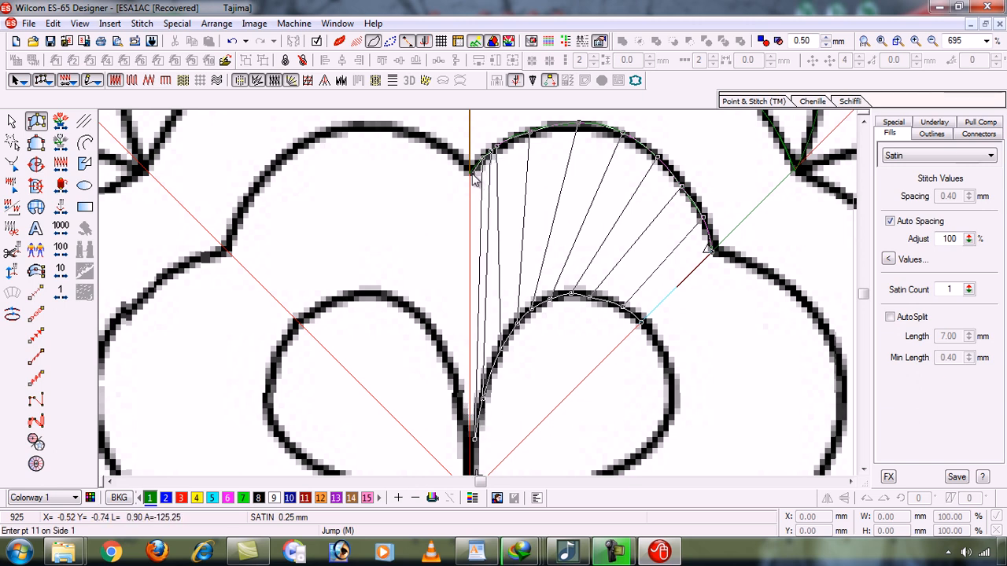
Step: Place the final point pair from the scallop notch to the mandala's center, generate the satin stitches, and inspect them in TrueView
scroll(480, 315, "down", 1)
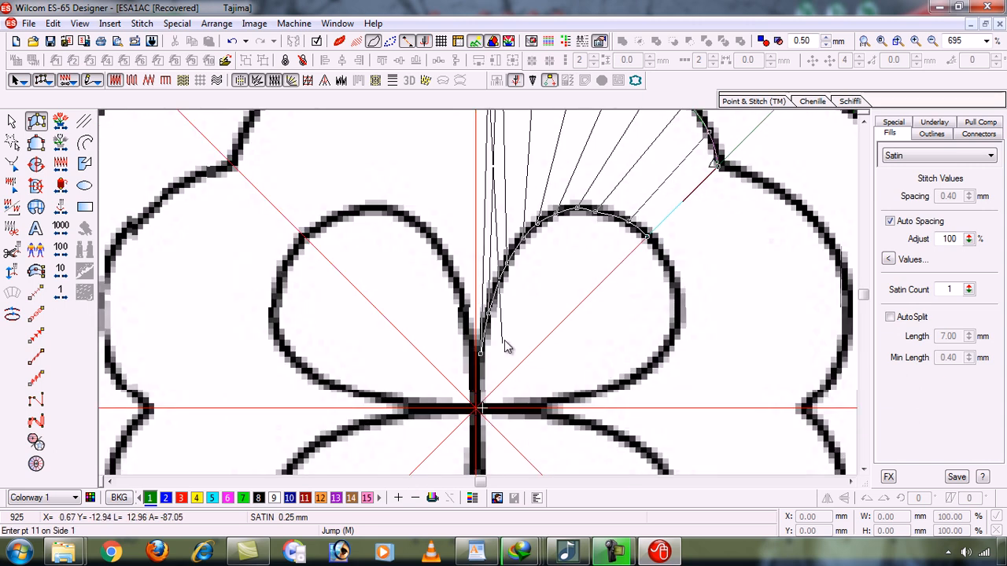
scroll(478, 209, "up", 2)
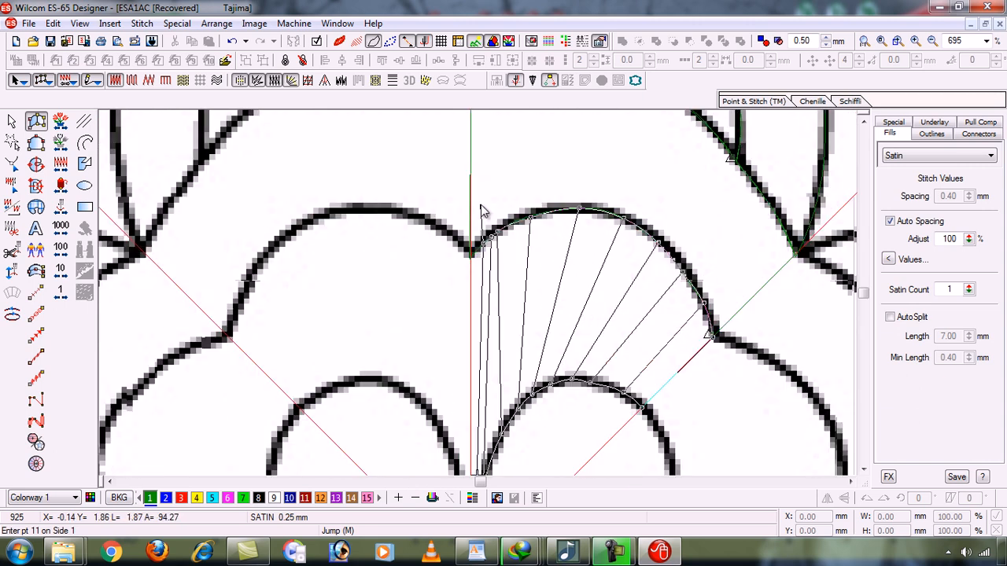
left_click(470, 258)
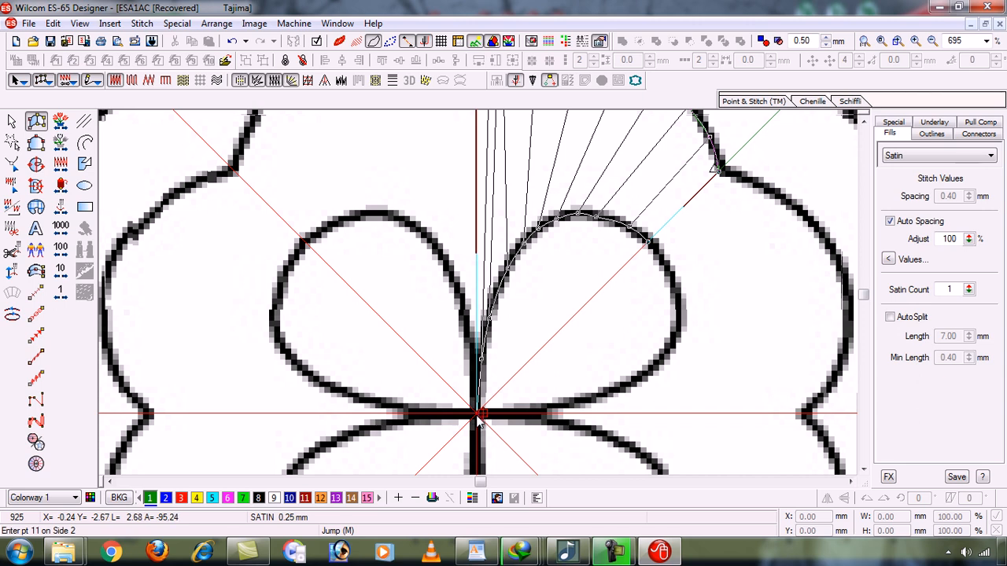
left_click(477, 419)
key("Return")
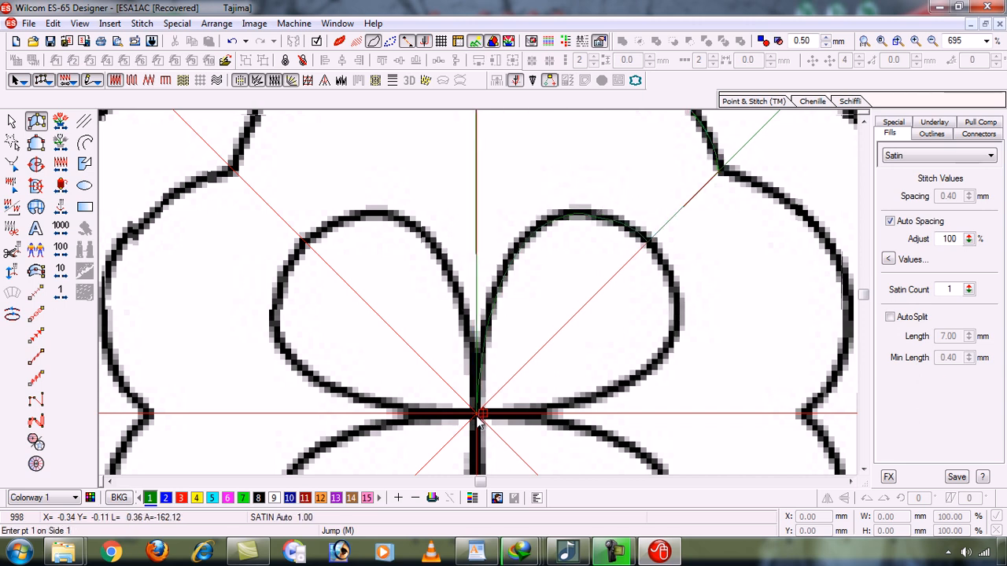
key("t")
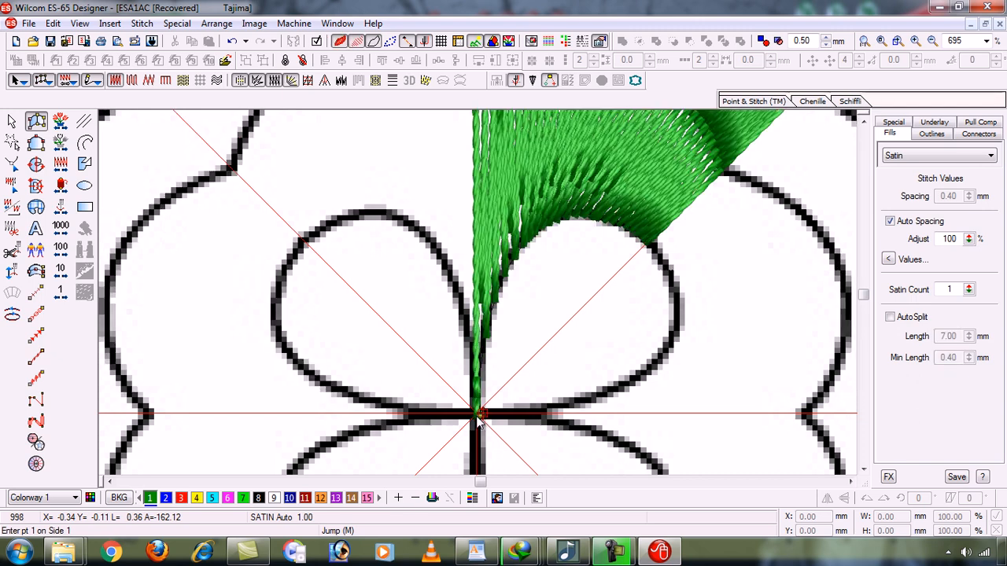
key("shift+z")
key("shift+z")
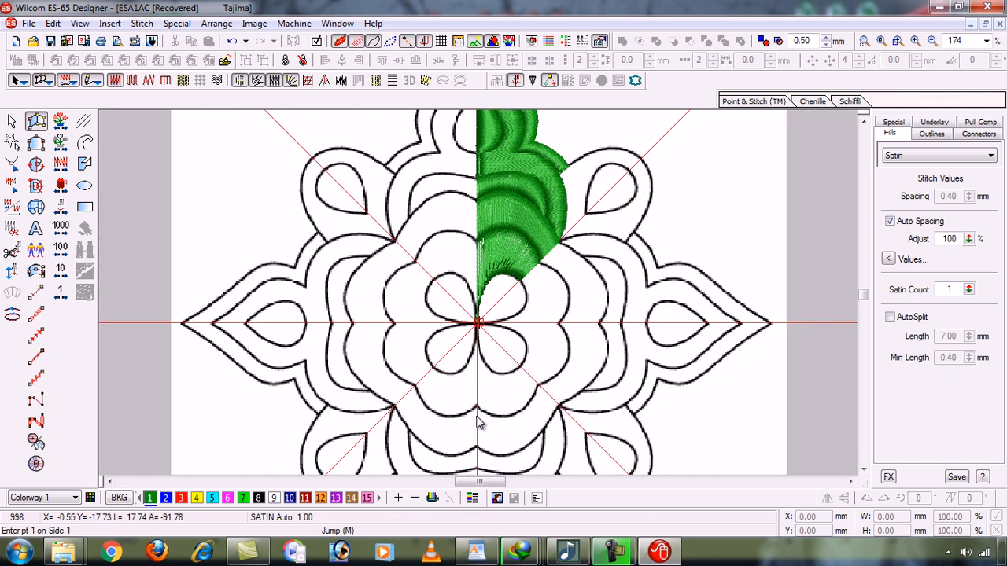
key("b")
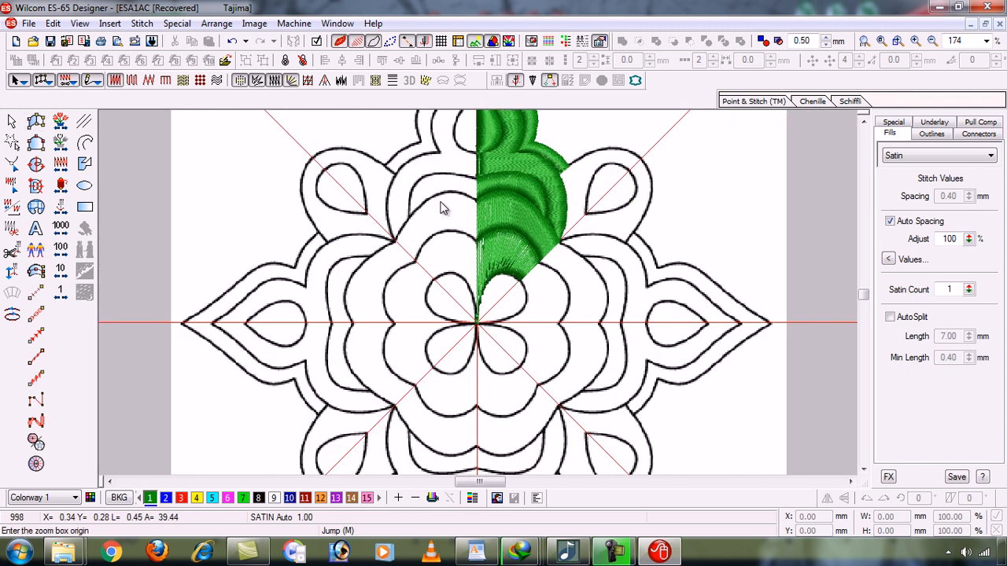
left_click_drag(440, 202, 569, 353)
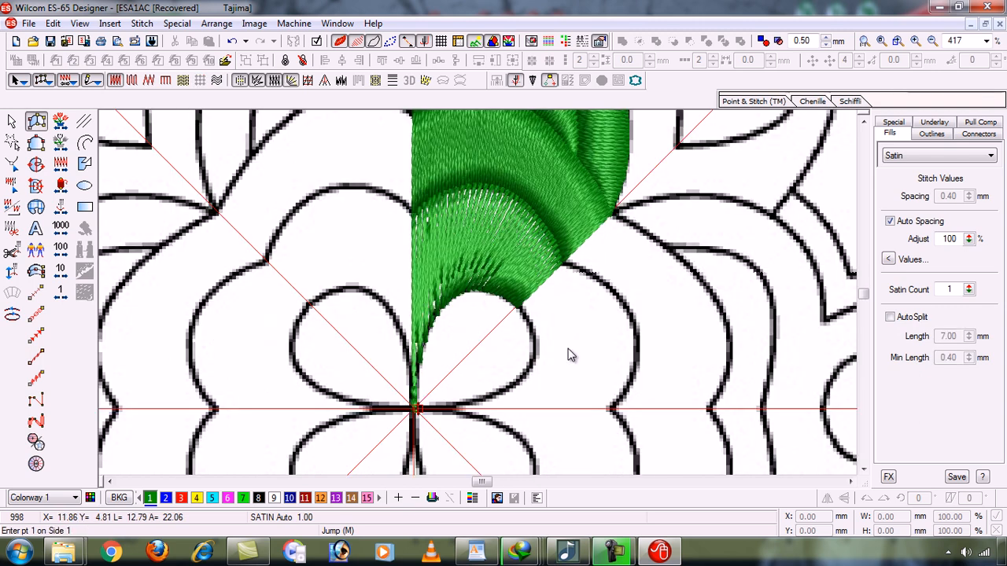
key("b")
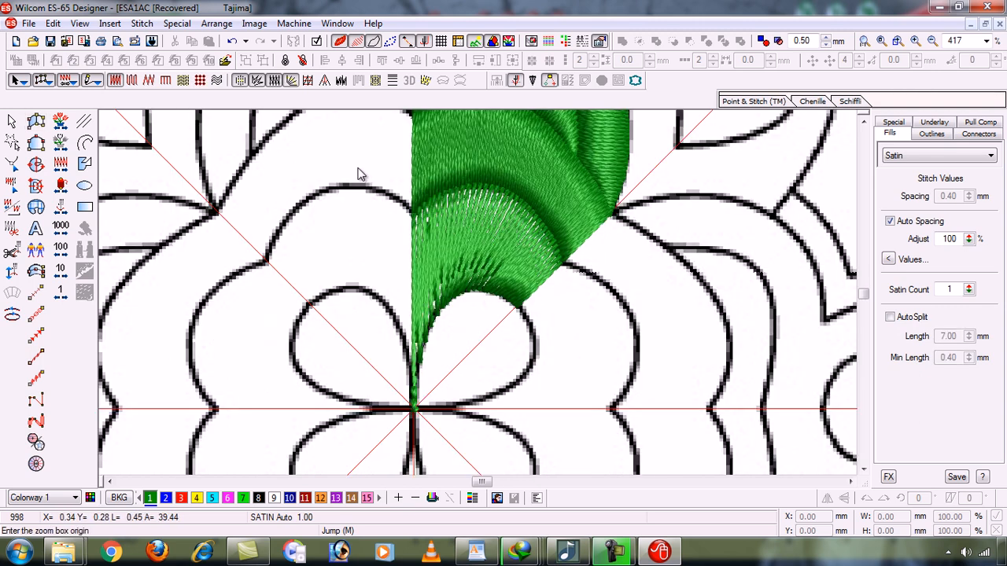
Step: Turn off Auto Spacing for the innermost scalloped band's satin, try 0.30 mm, and settle on a stitch spacing of 0.25 mm
left_click_drag(358, 168, 593, 417)
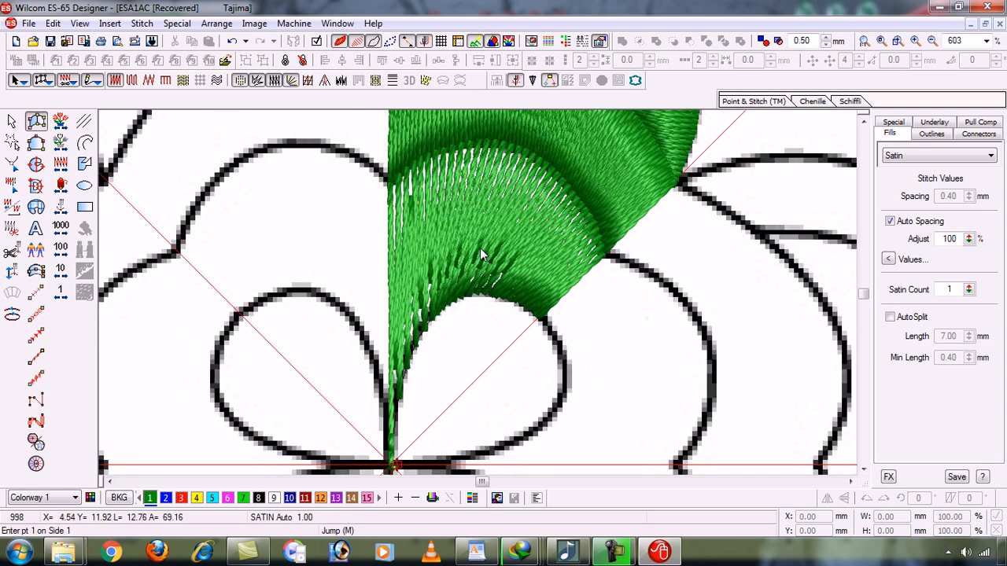
key("h")
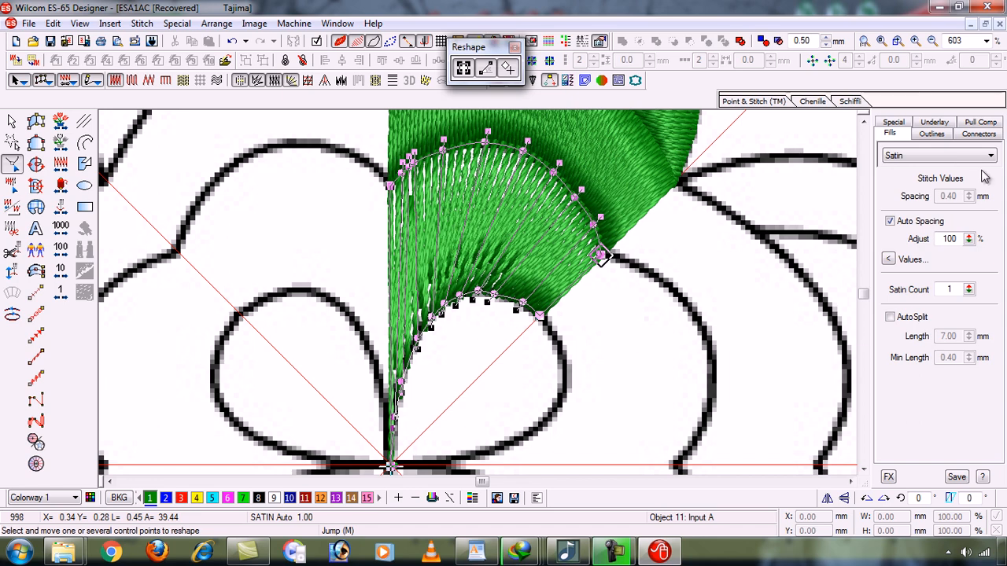
left_click(890, 221)
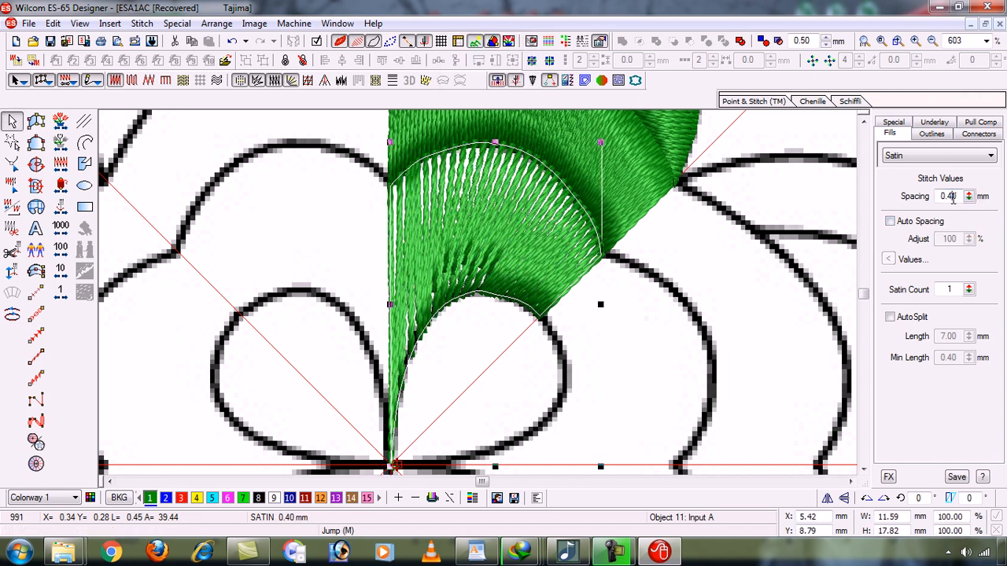
key("BackSpace")
type("3")
key("Return")
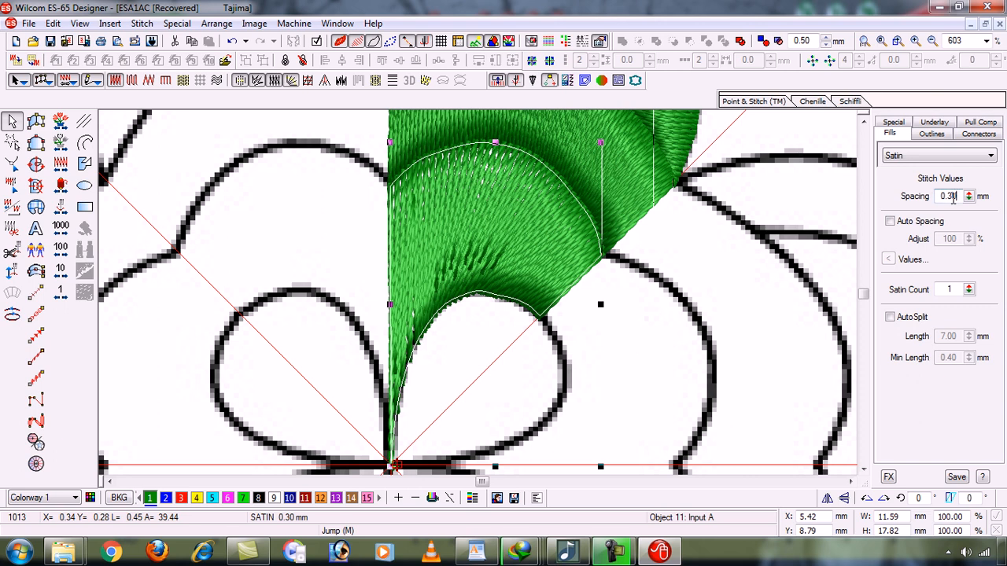
key("BackSpace")
type("25")
key("Return")
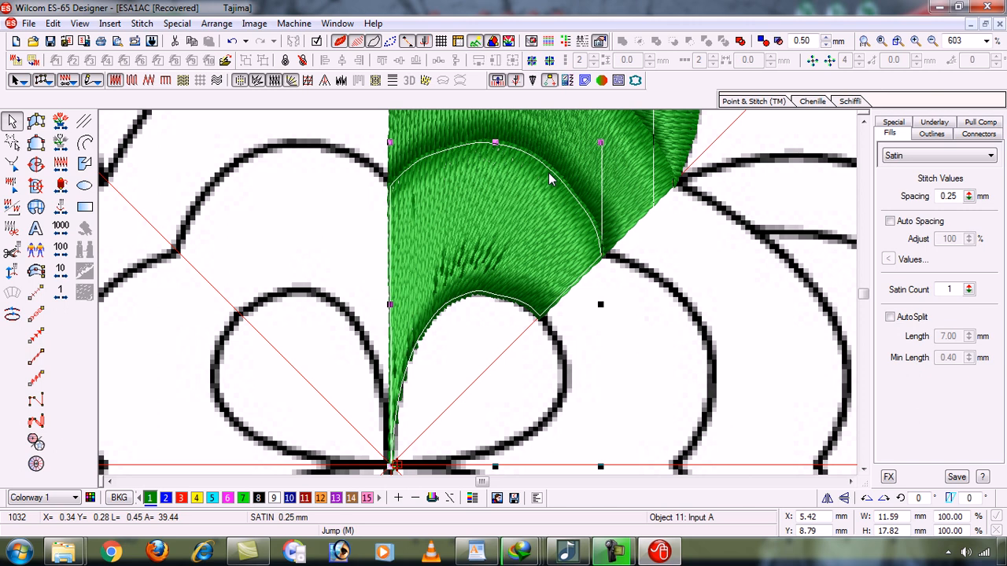
key("h")
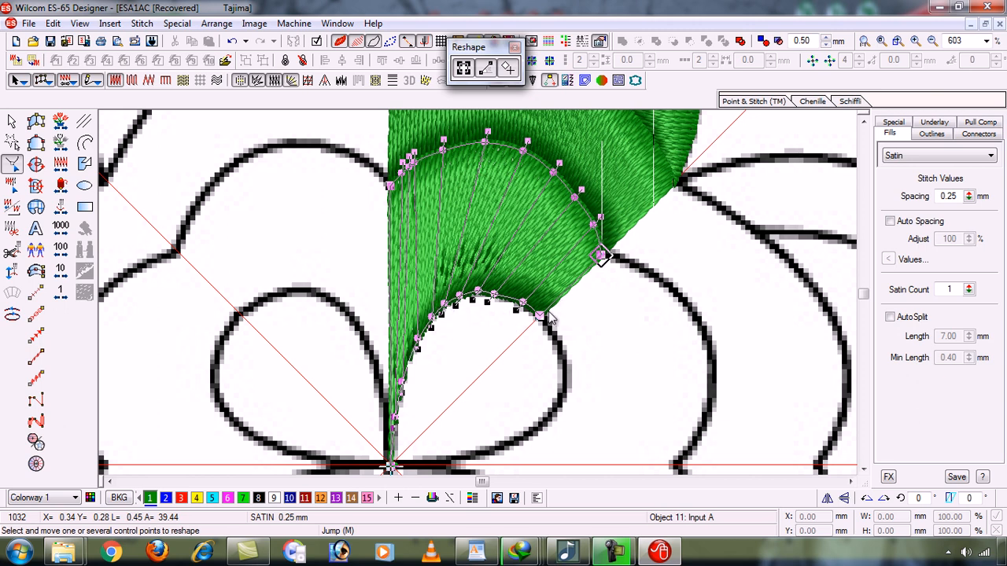
key("Escape")
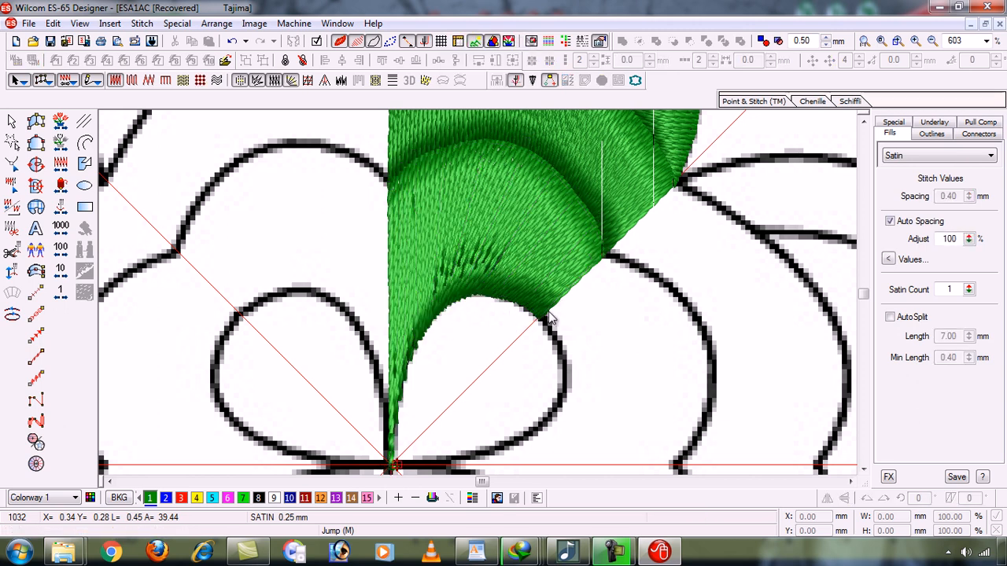
Step: Turn off TrueView and hide the stitches so the bitmap outline of the center petals can be traced
left_click(622, 554)
left_click(629, 556)
key("shift+z")
key("shift+z")
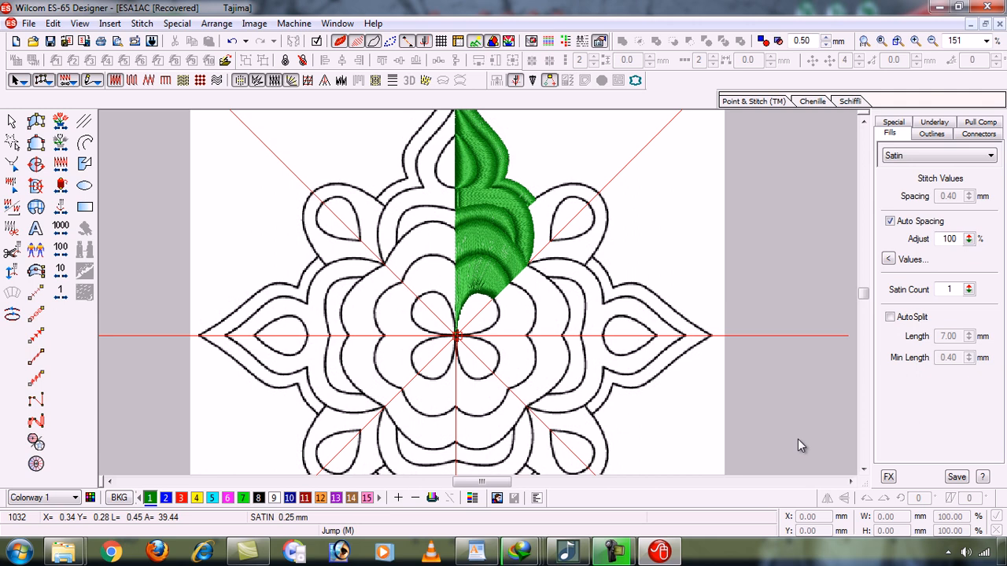
key("b")
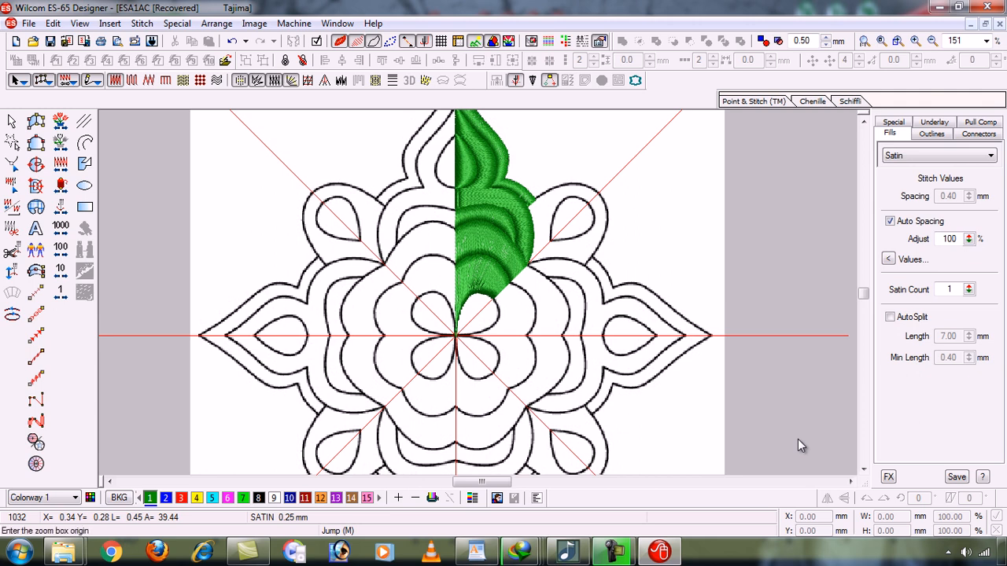
left_click_drag(428, 274, 508, 351)
key("t")
key("s")
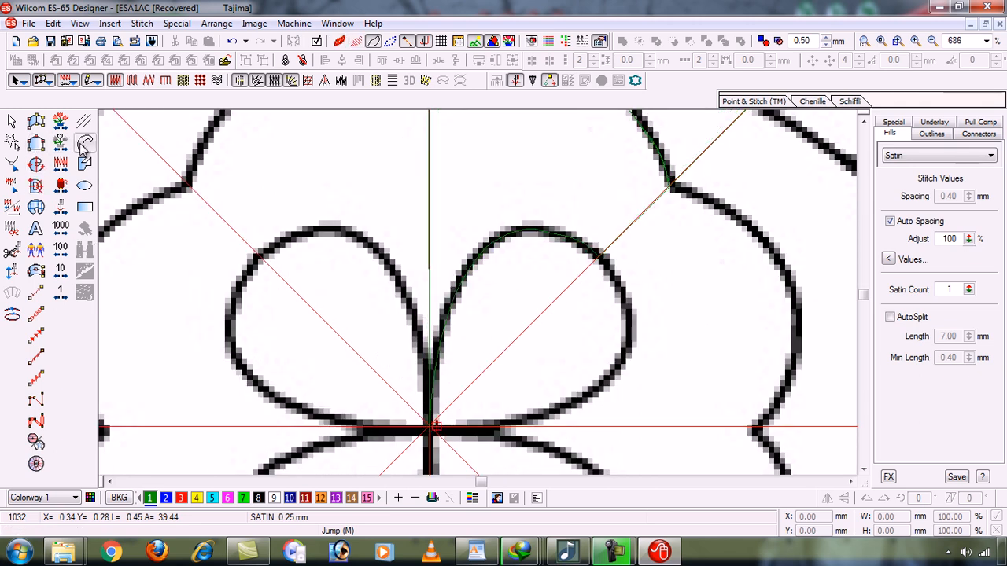
Step: Start an Input A column for the center half-petal with a point pair at the mandala's center and a second pair just above it
left_click(36, 120)
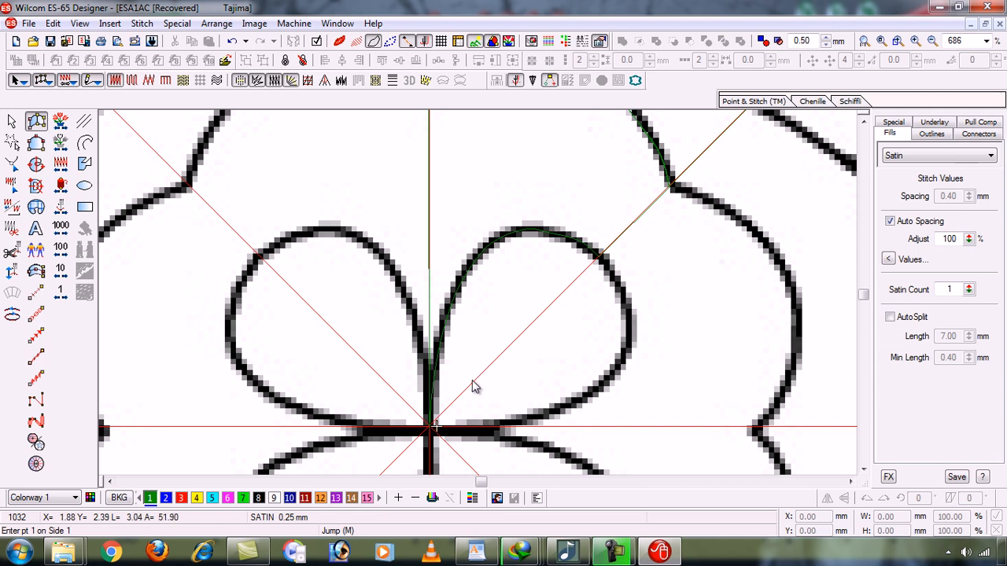
key("b")
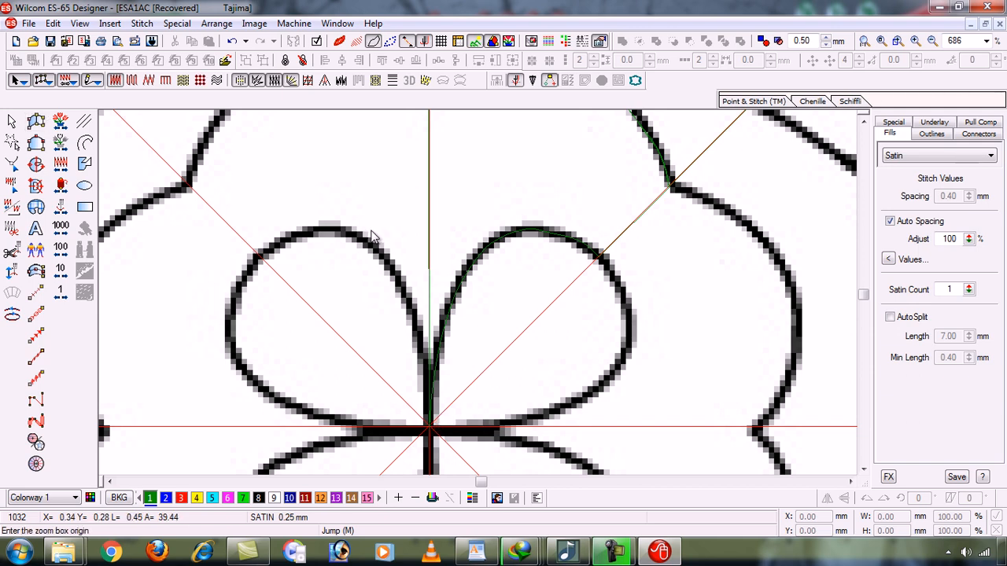
left_click_drag(370, 227, 617, 441)
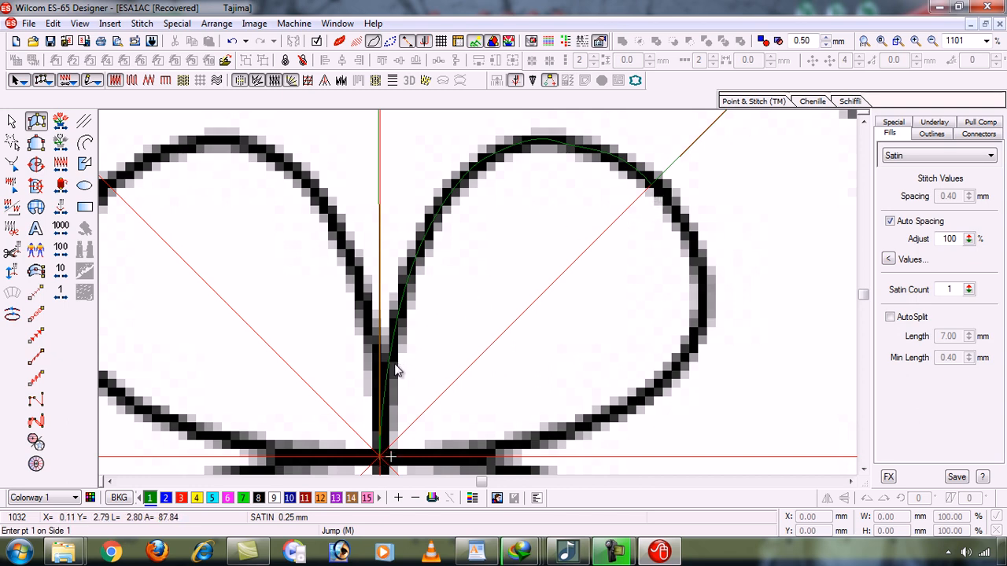
left_click(379, 454)
left_click(380, 461)
left_click(380, 429)
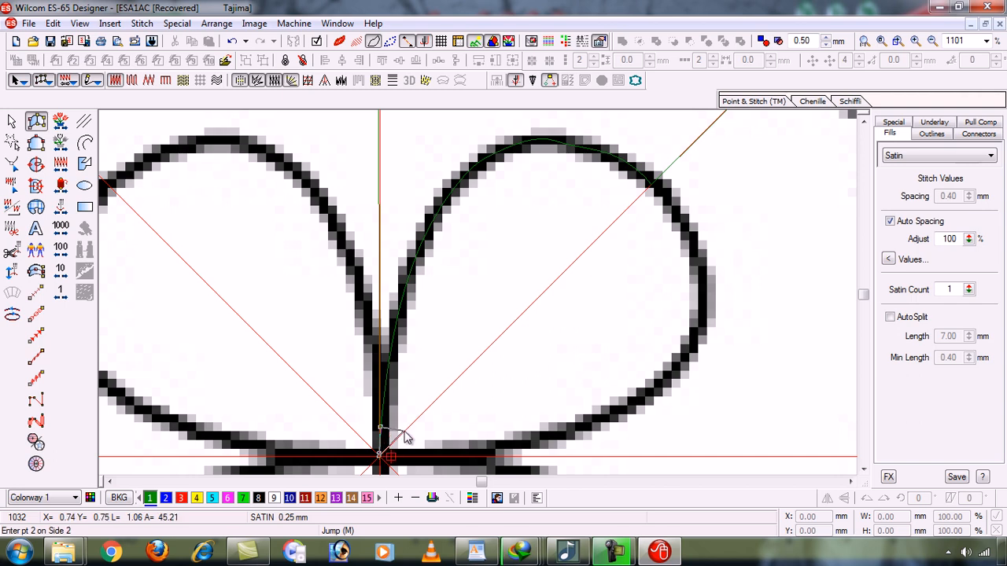
left_click(402, 433)
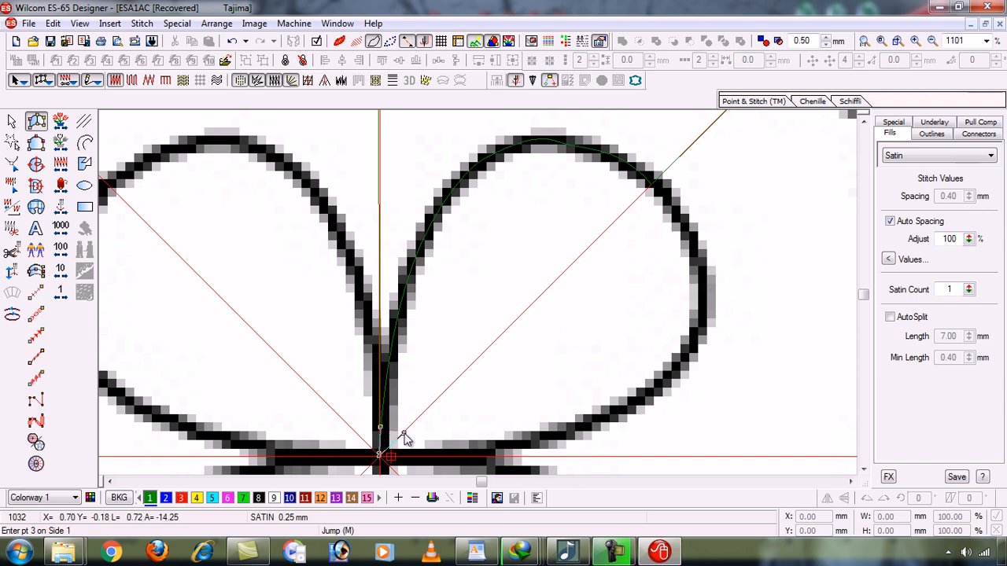
Step: Continue the column with the third to fifth point pairs between the petal's inner outline and the diagonal guide
left_click(391, 349)
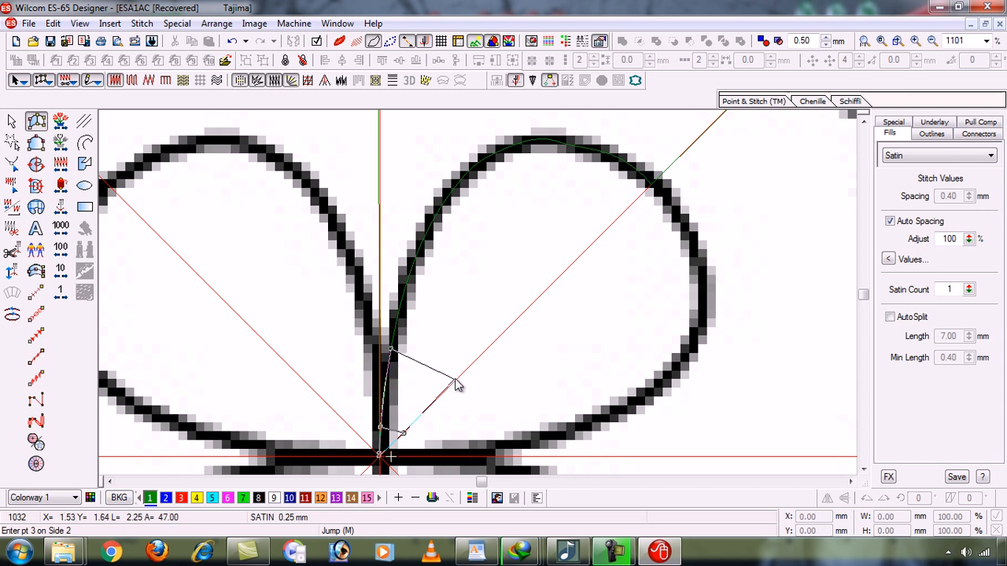
left_click(452, 383)
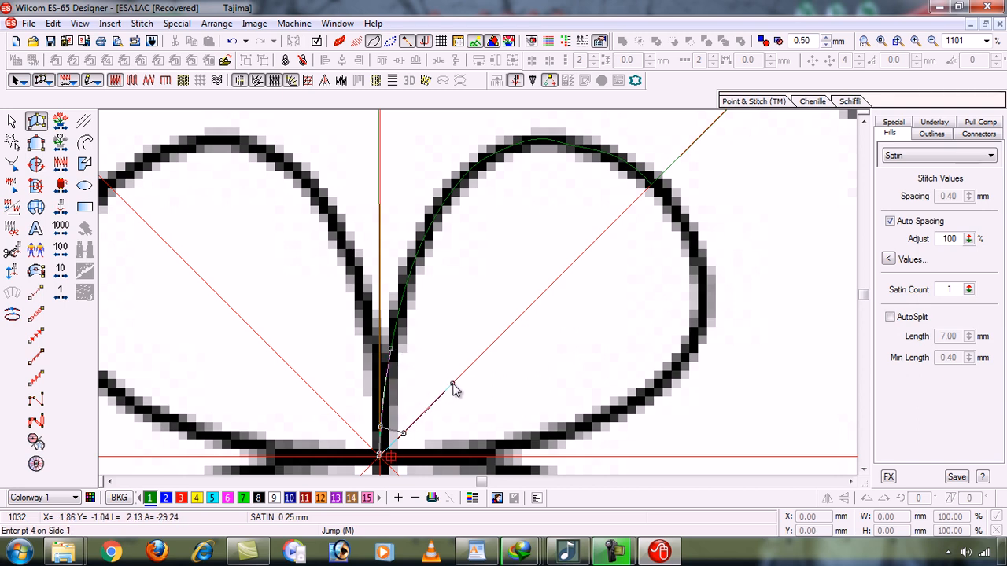
left_click(415, 259)
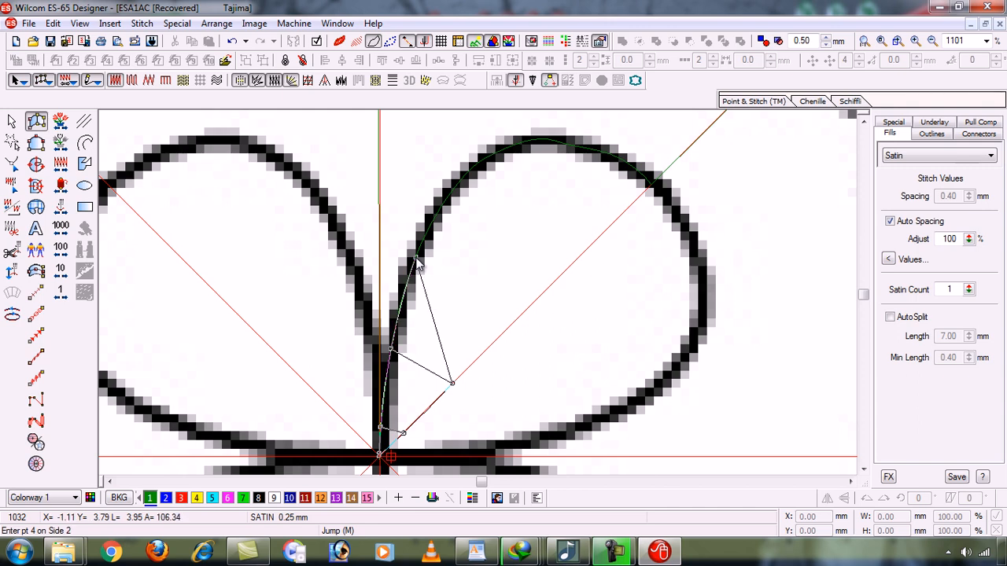
left_click(510, 325)
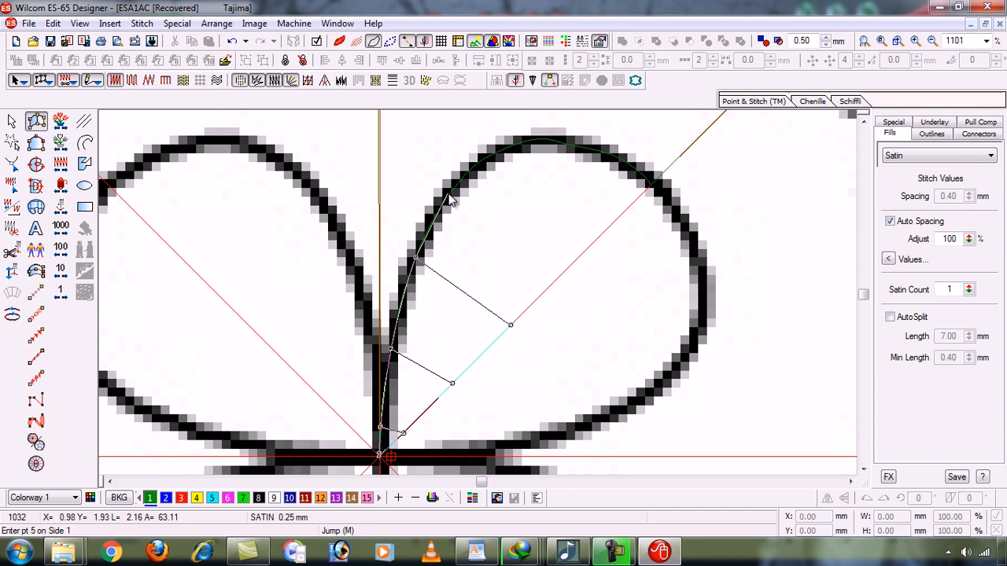
left_click(449, 195)
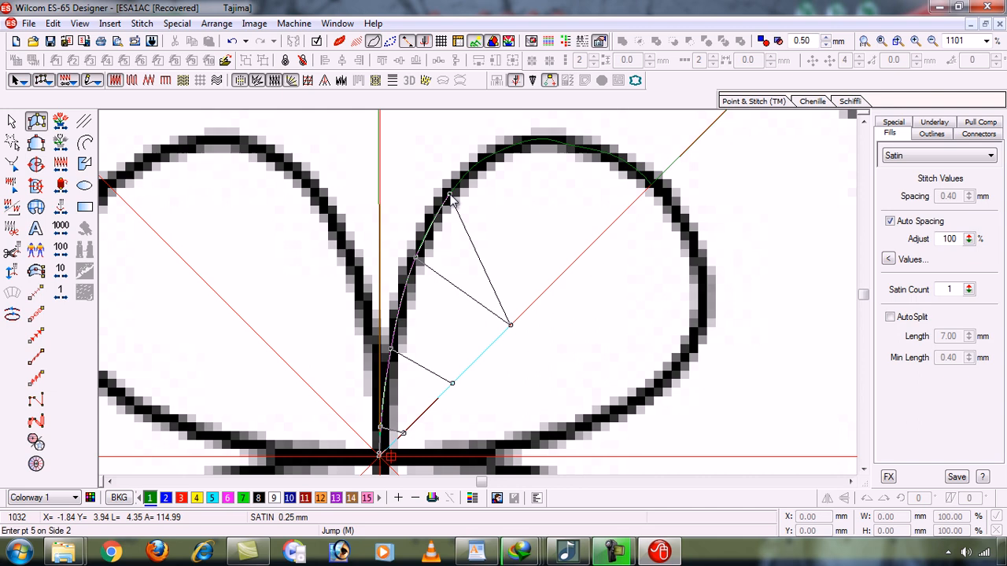
left_click(569, 269)
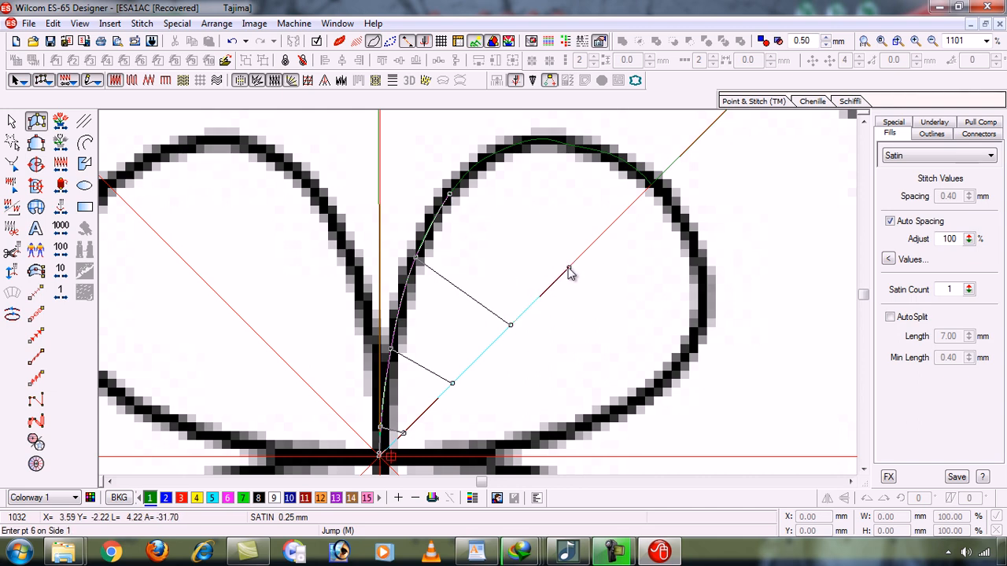
Step: Add the sixth and seventh point pairs from the petal's upper curve across to the diagonal guide
left_click(490, 158)
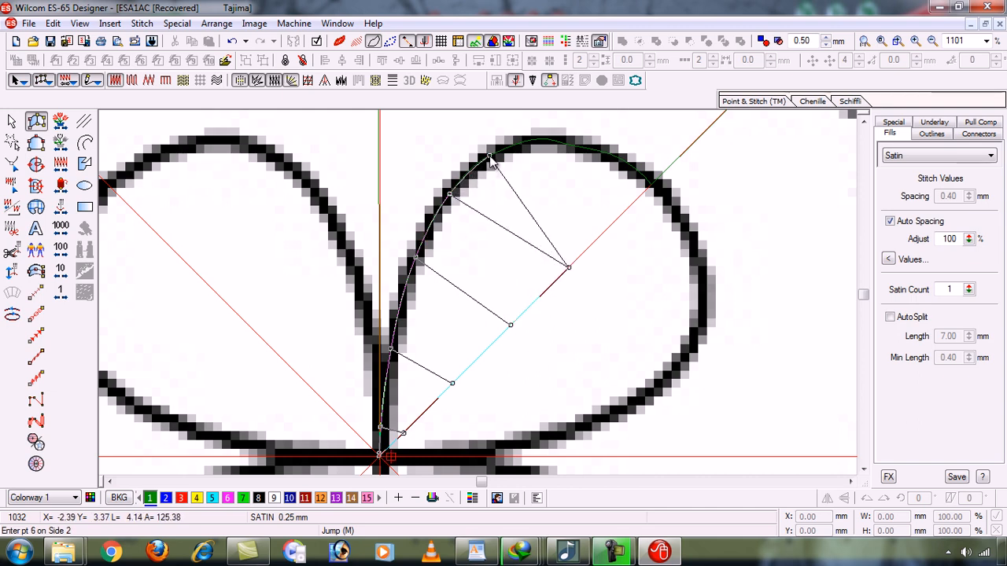
left_click(610, 228)
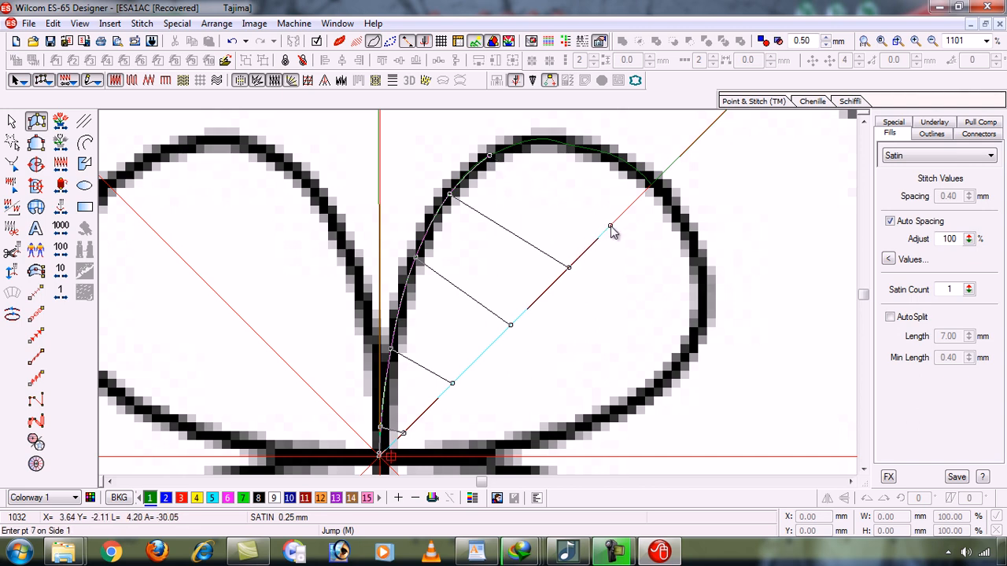
left_click(526, 143)
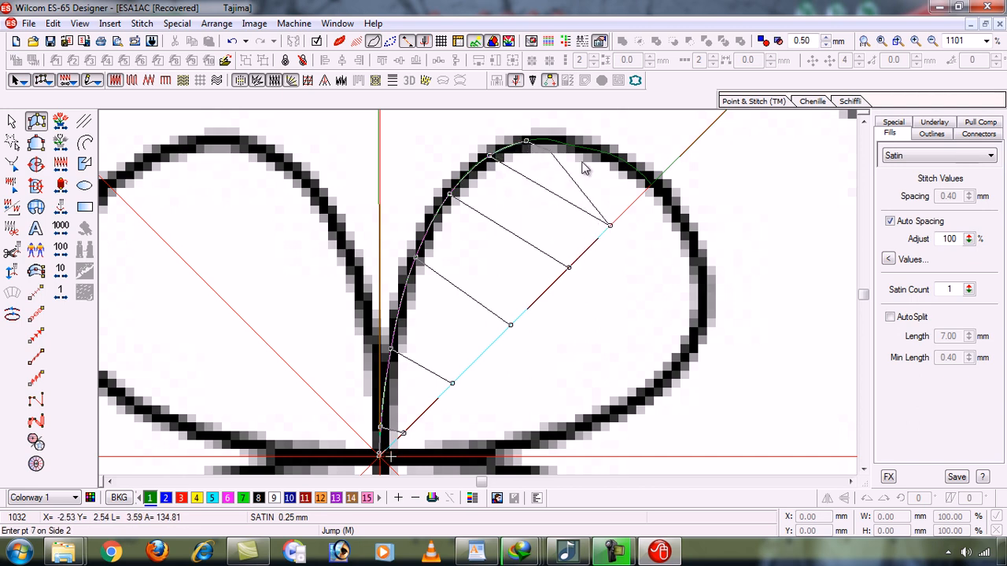
left_click(637, 201)
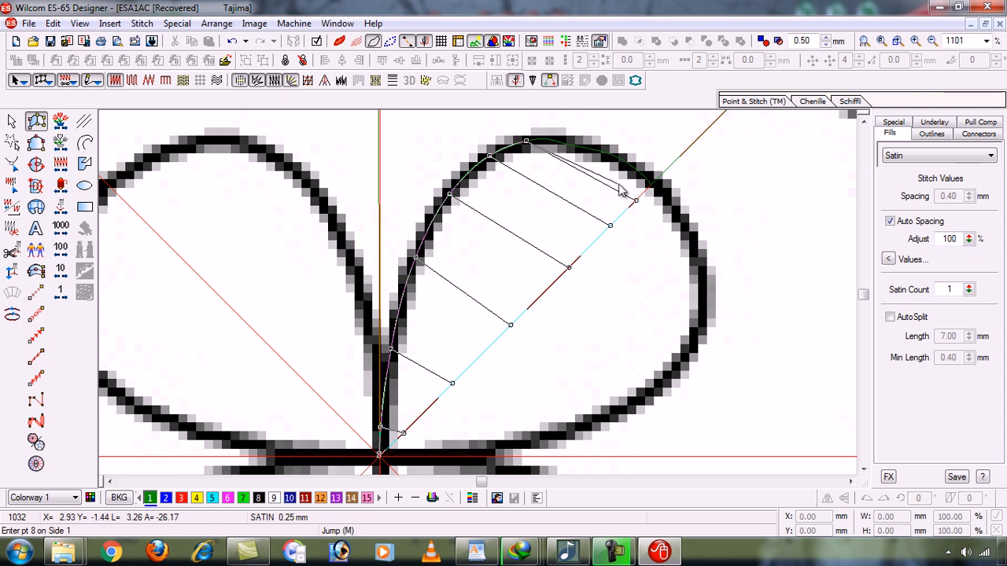
Step: Place the last two point pairs at the petal's crest by the diagonal guide and generate the half-petal's satin stitches
left_click(577, 145)
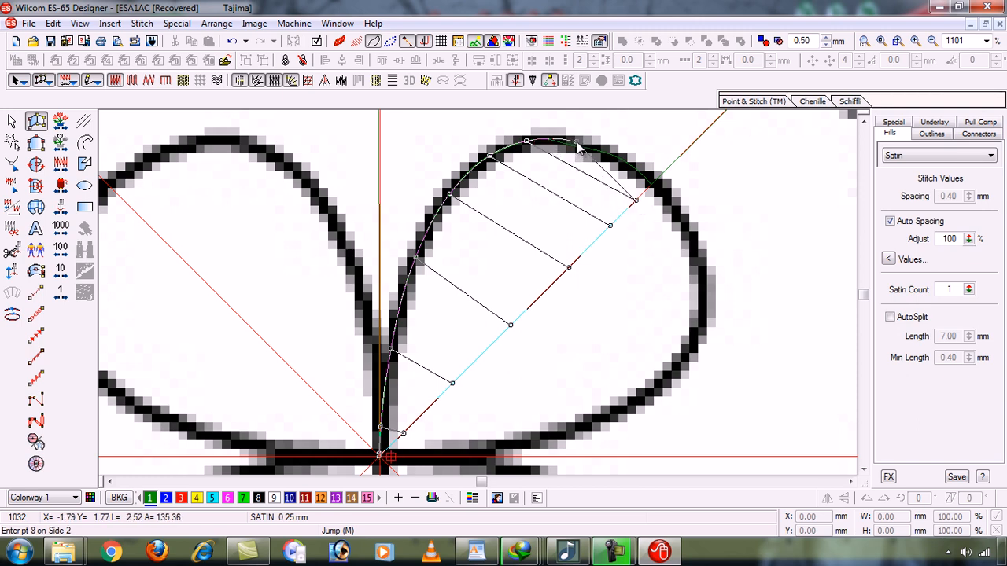
left_click(646, 191)
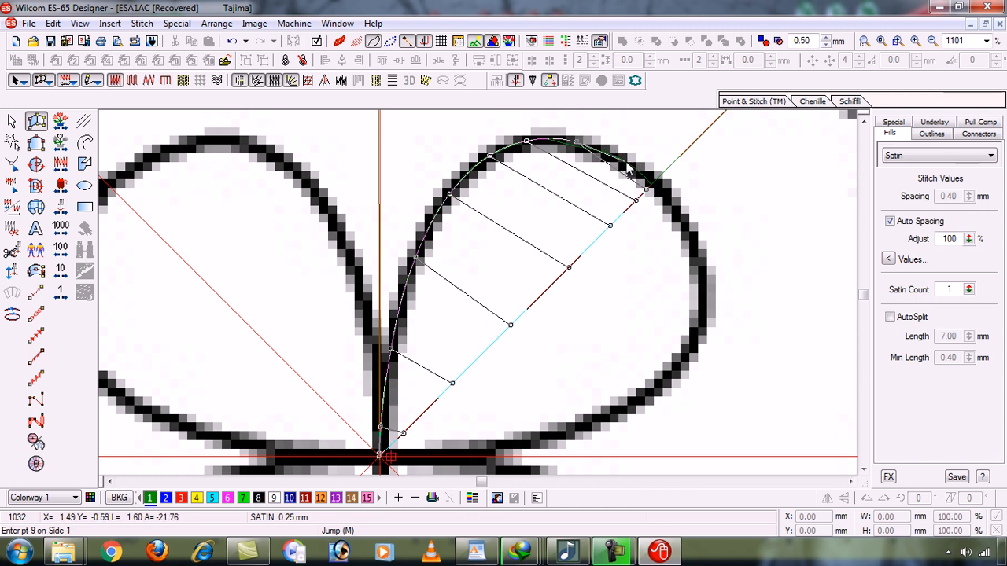
left_click(627, 165)
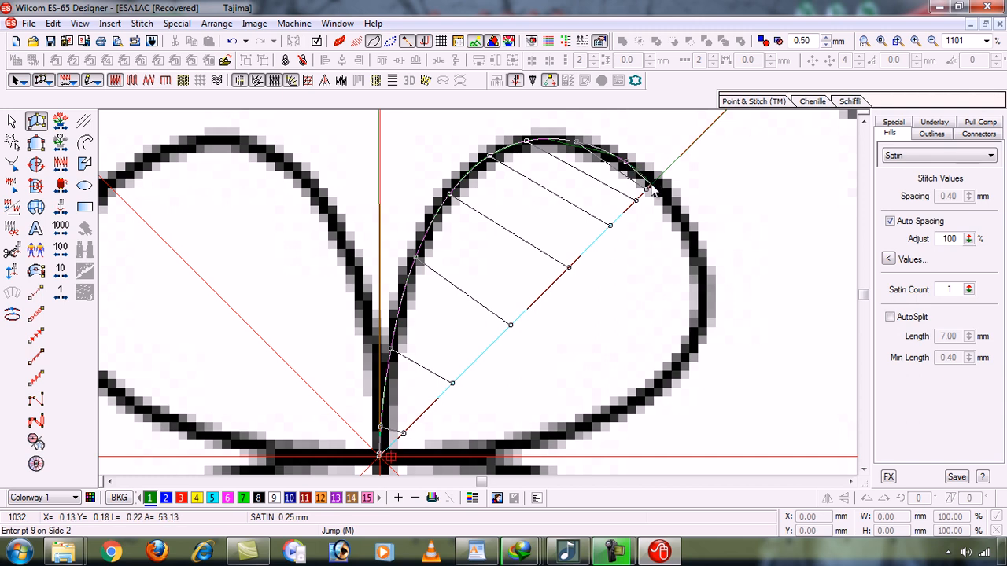
left_click(651, 189)
key("Return")
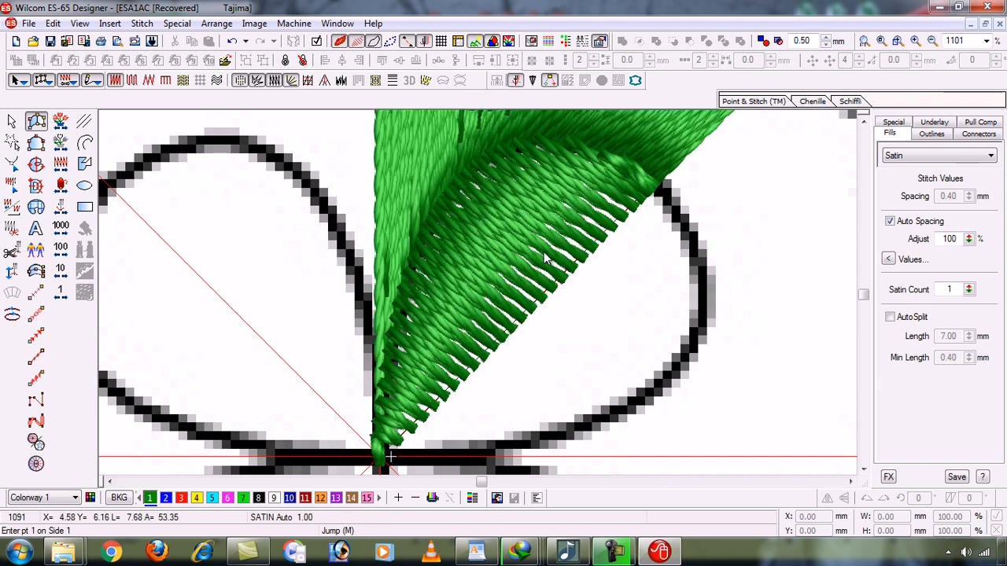
Step: Turn off Auto Spacing for the center half-petal's satin and set its stitch spacing to 0.30 mm
left_click(12, 120)
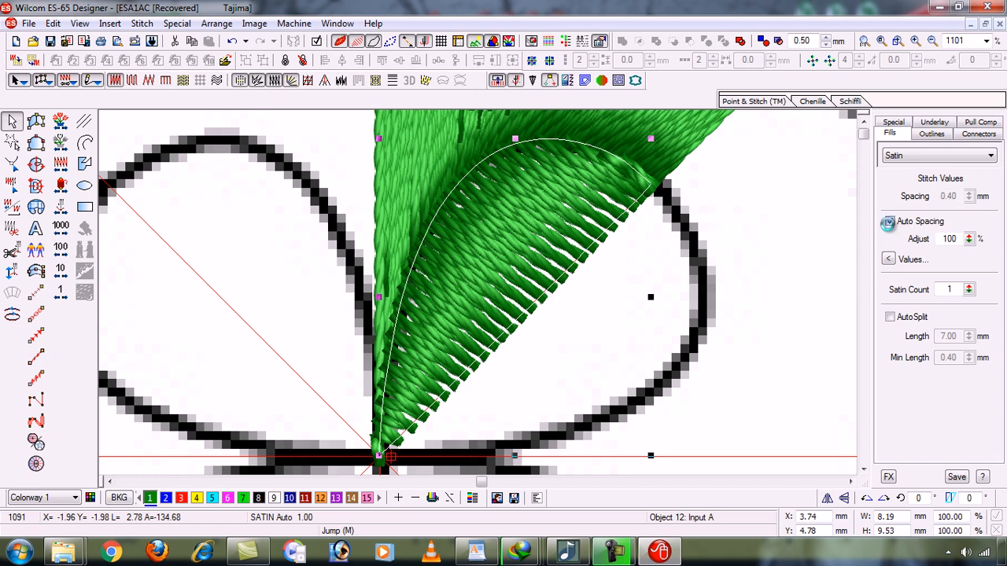
left_click(888, 222)
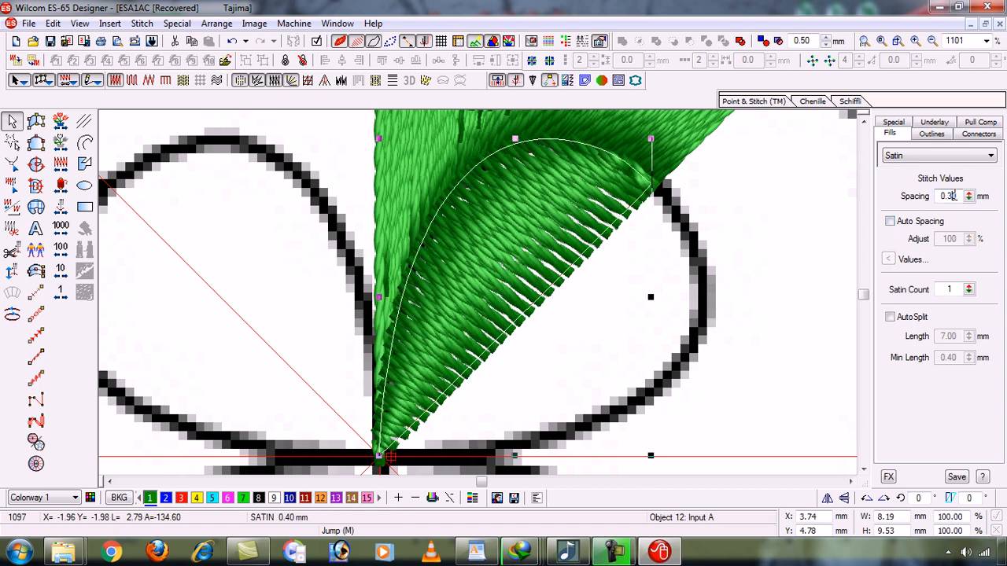
key("Return")
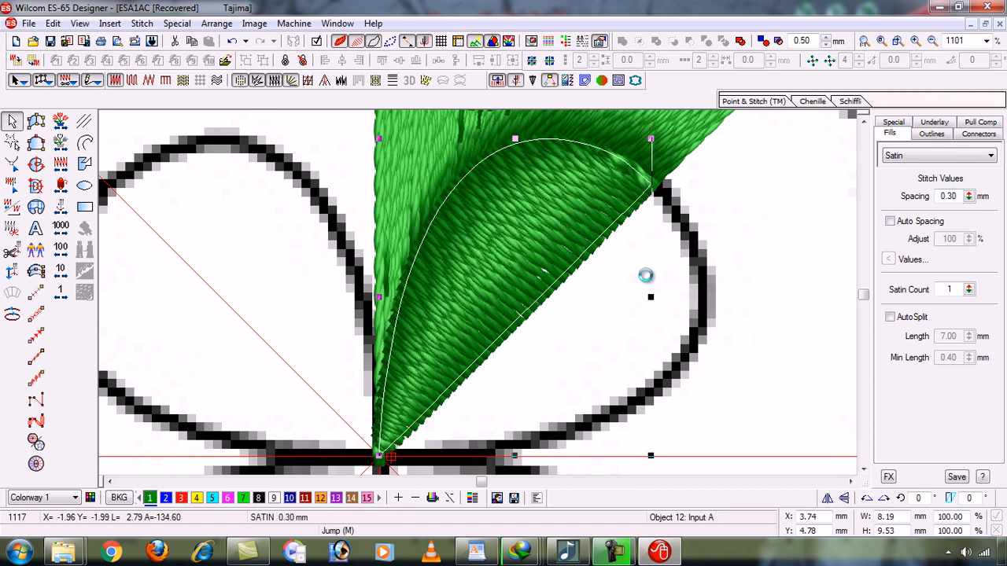
Step: Reshape the center half-petal, moving the upper stitch-angle lines' ends down along the diagonal guide to make the angles steeper
key("h")
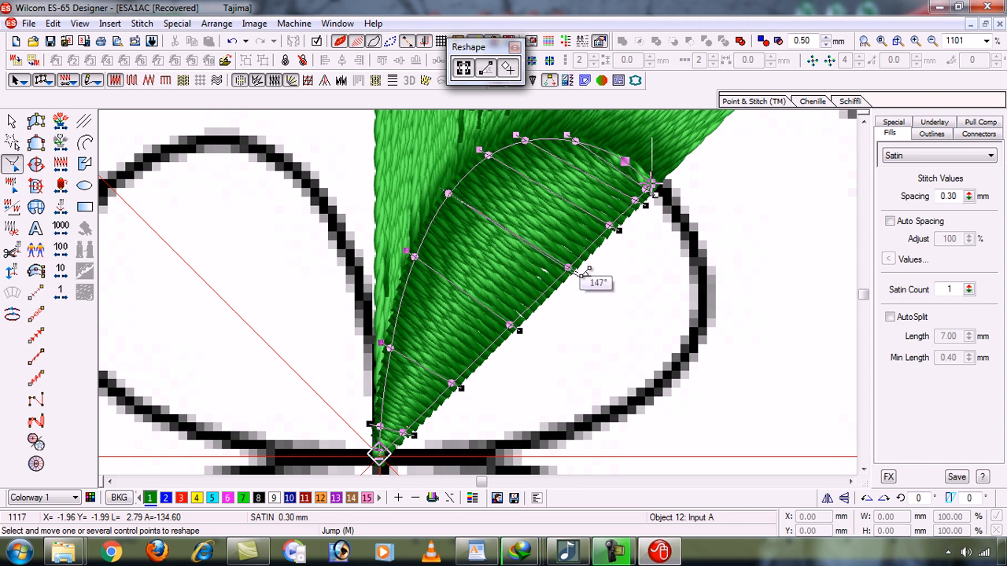
left_click_drag(582, 274, 557, 324)
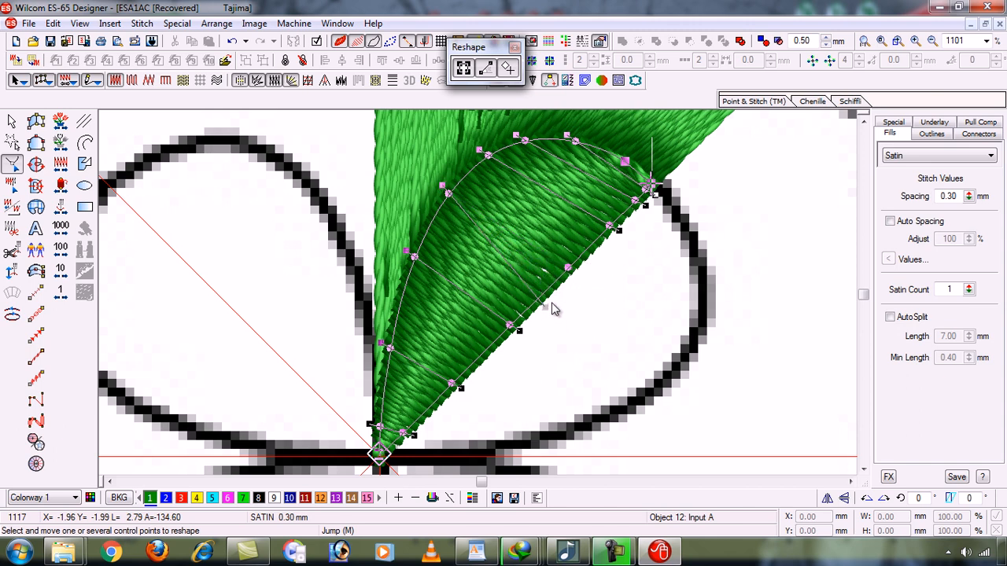
left_click_drag(549, 307, 570, 293)
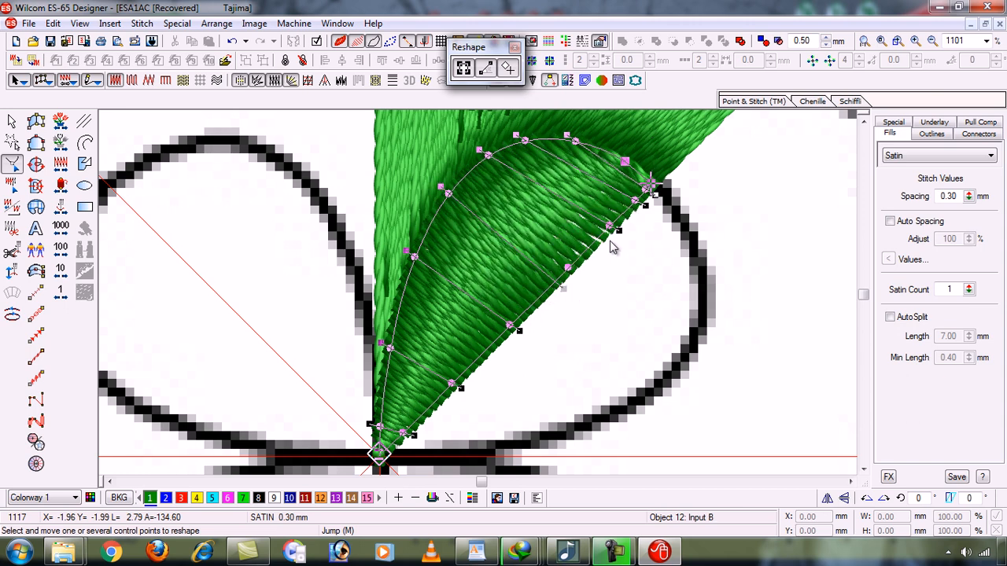
left_click_drag(619, 226, 609, 250)
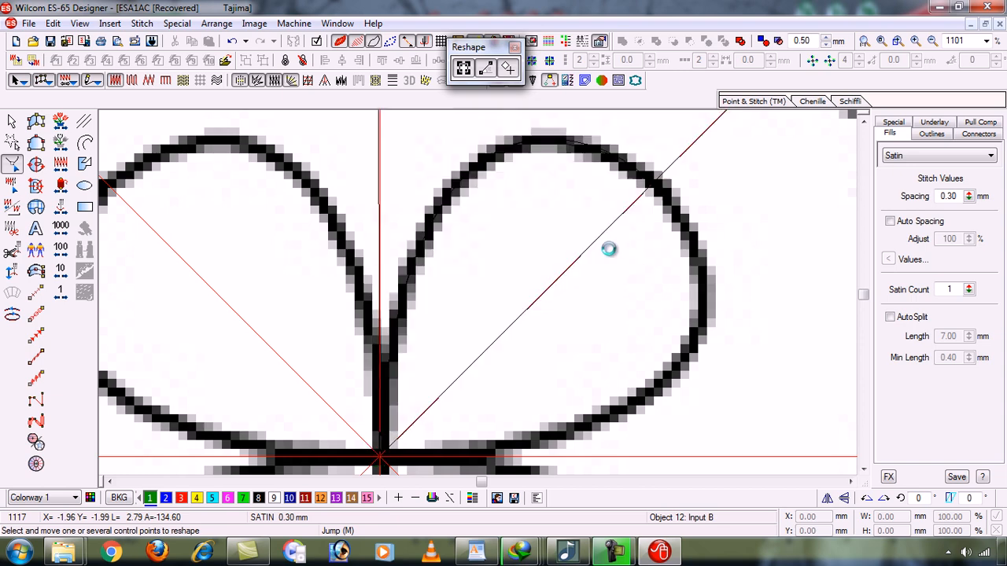
left_click_drag(656, 197, 636, 226)
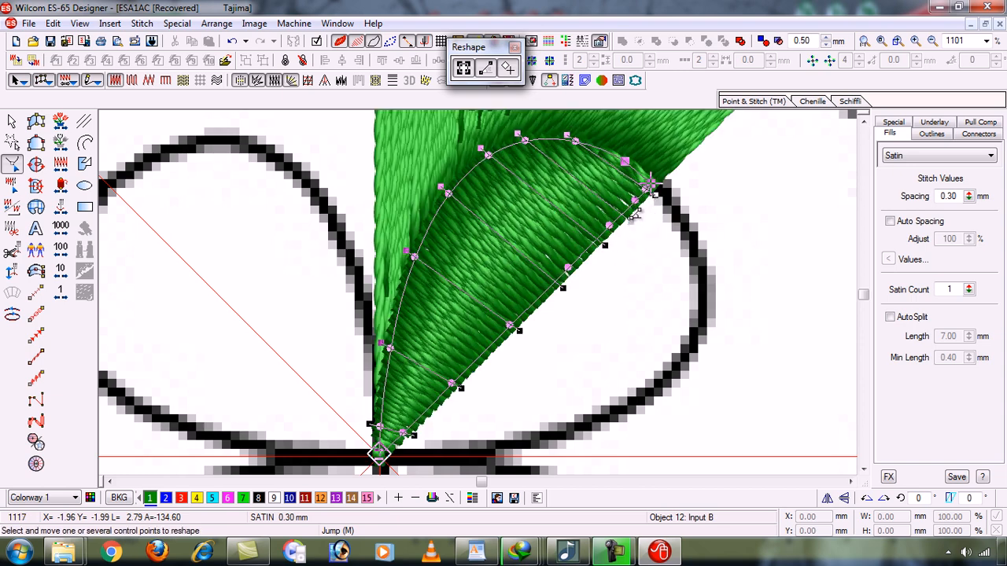
left_click_drag(653, 194, 651, 206)
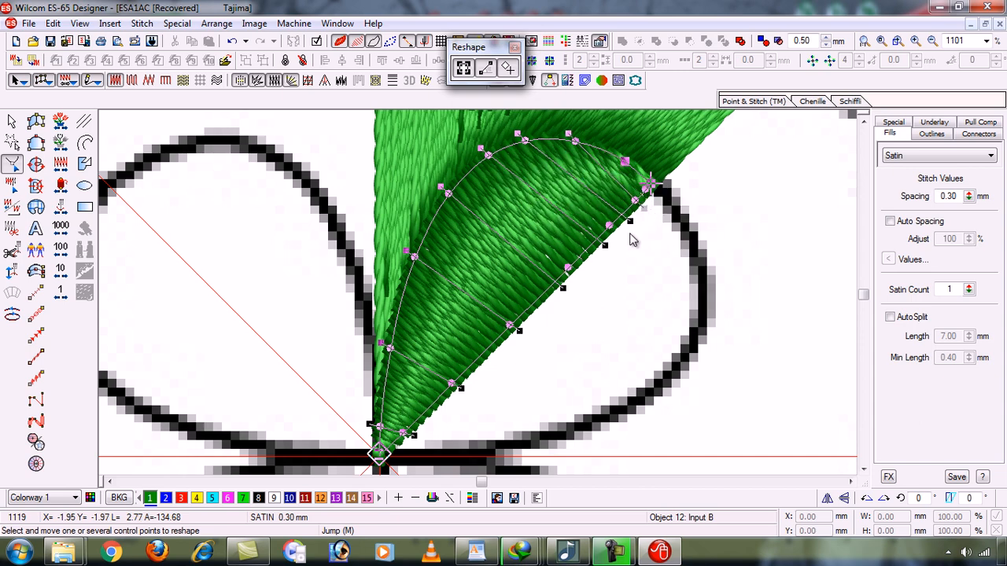
left_click_drag(610, 250, 603, 250)
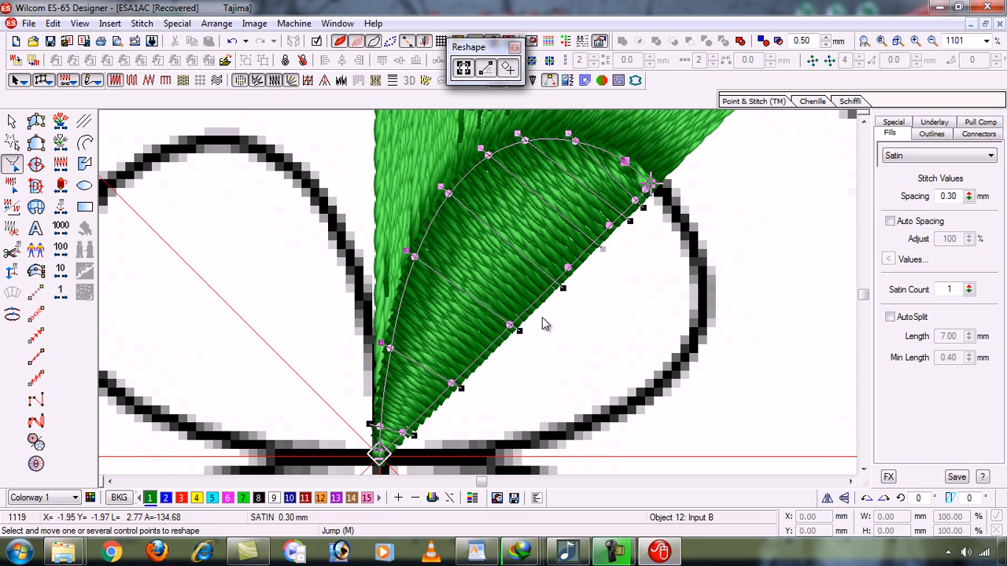
left_click_drag(630, 222, 635, 222)
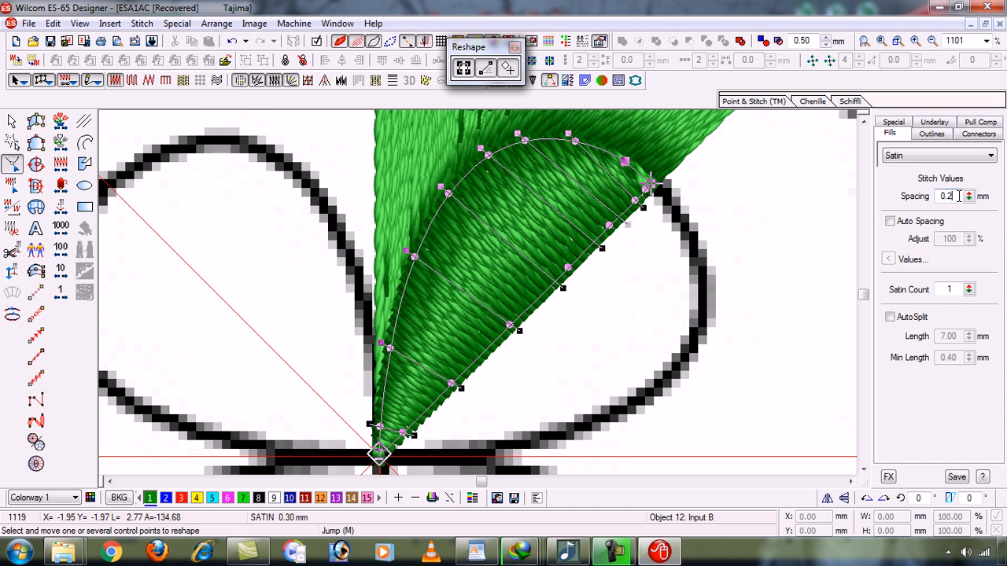
Step: Set the center half-petal's satin stitch spacing to 0.25 mm and deselect it
left_click(959, 196)
type("0.25")
key("Return")
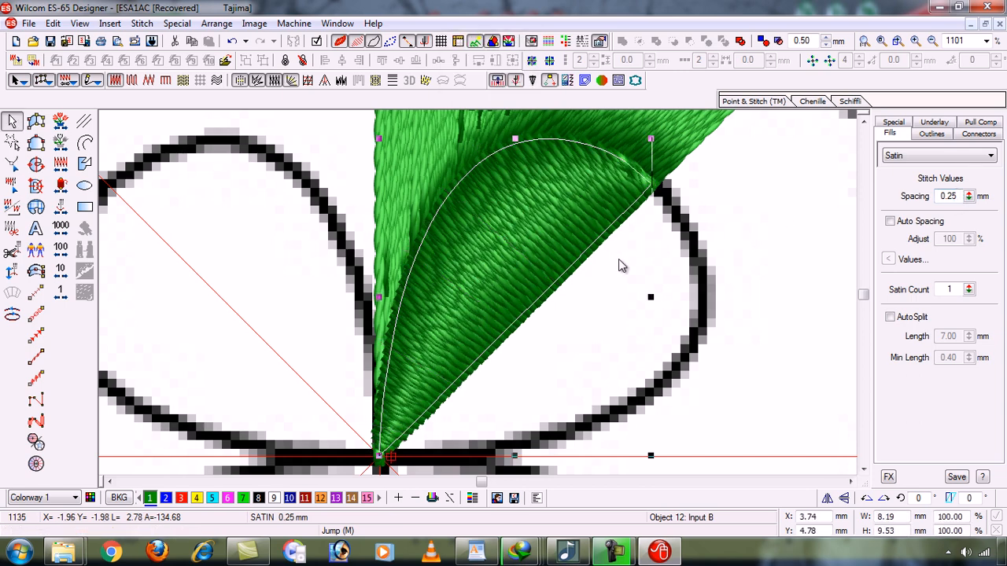
left_click(755, 275)
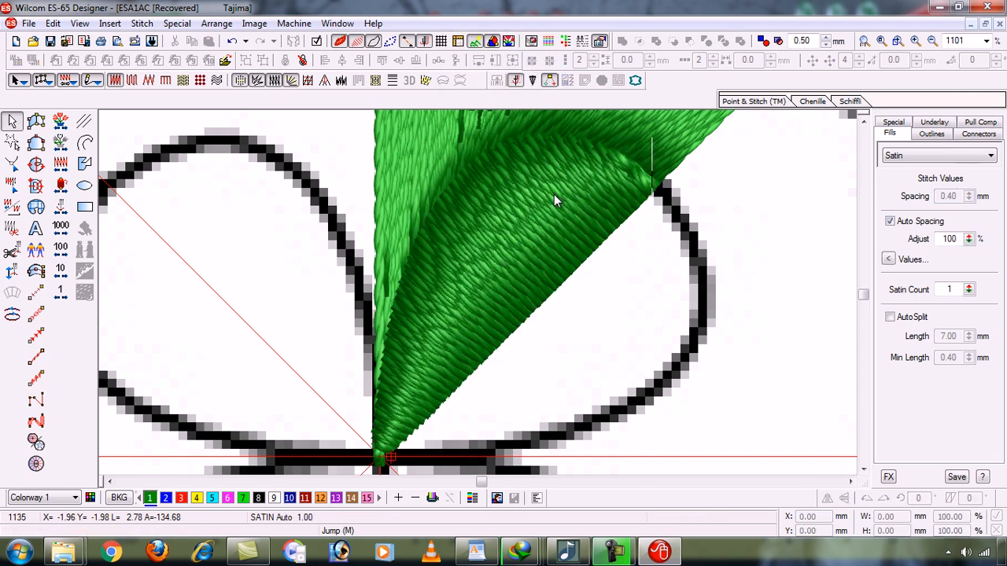
Step: Turn off the realistic stitch view and hide the stitches so only outlines show around the upper-right teardrop petal
scroll(554, 195, "down", 3)
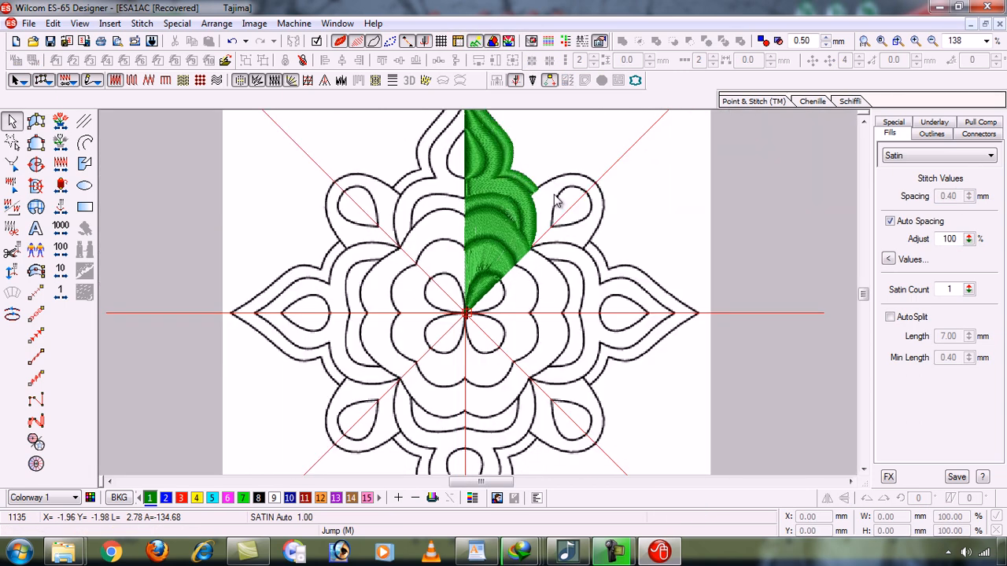
key("b")
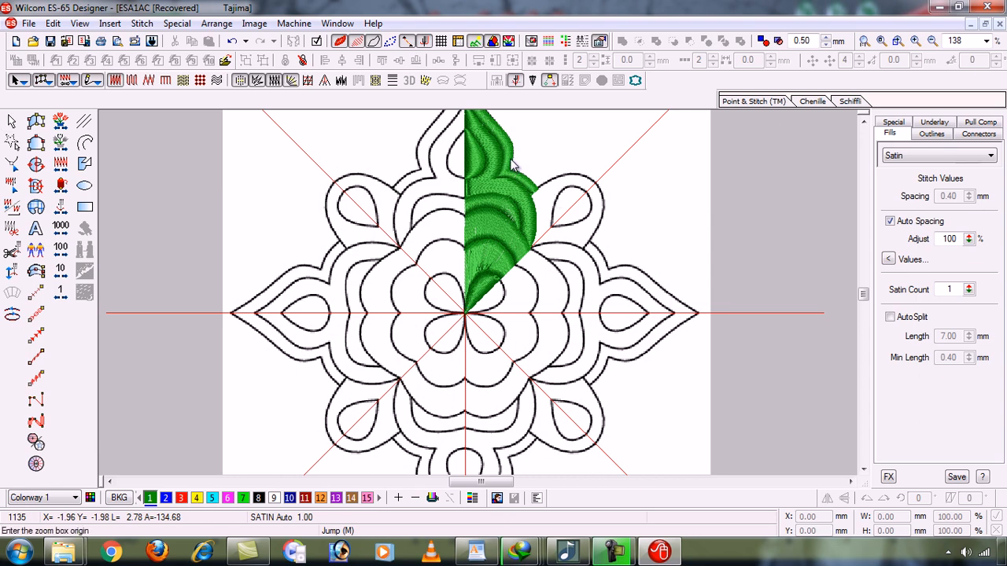
left_click_drag(513, 157, 618, 260)
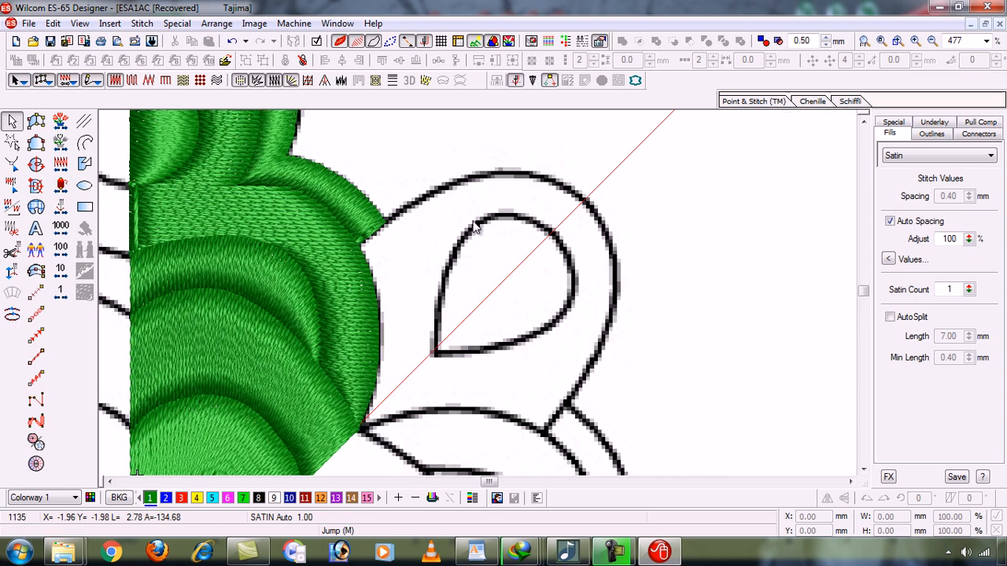
key("t")
key("s")
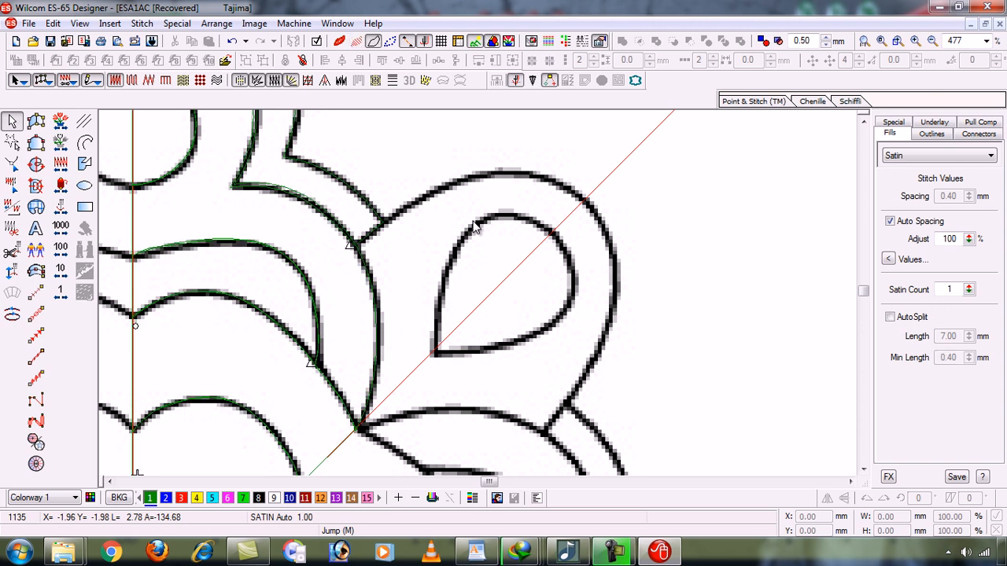
key("b")
left_click_drag(299, 147, 590, 458)
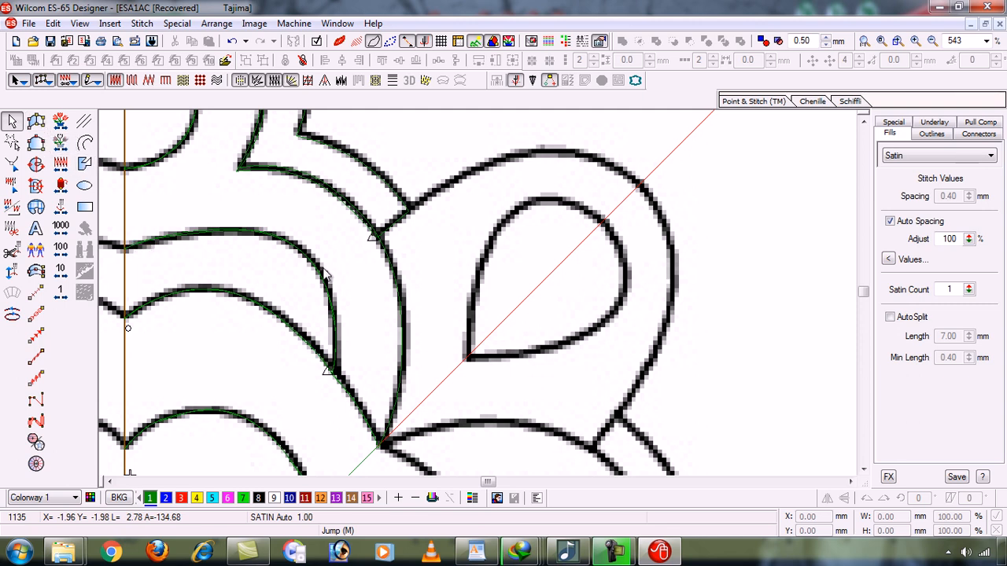
Step: Start a new satin fill boundary at the scallop corner on the diagonal guide and trace the curve up to the teardrop petal's outer junction
left_click(35, 164)
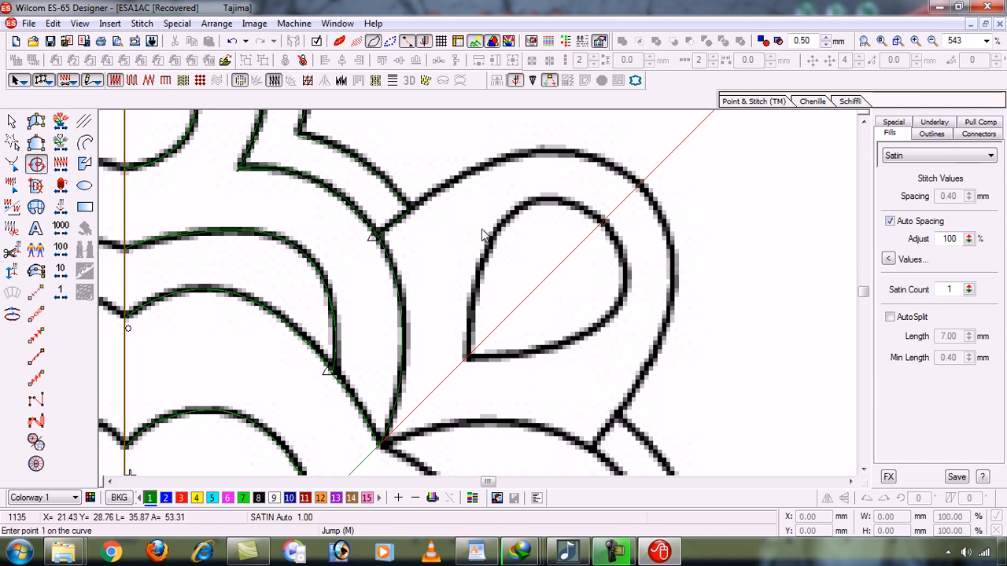
scroll(481, 236, "down", 2)
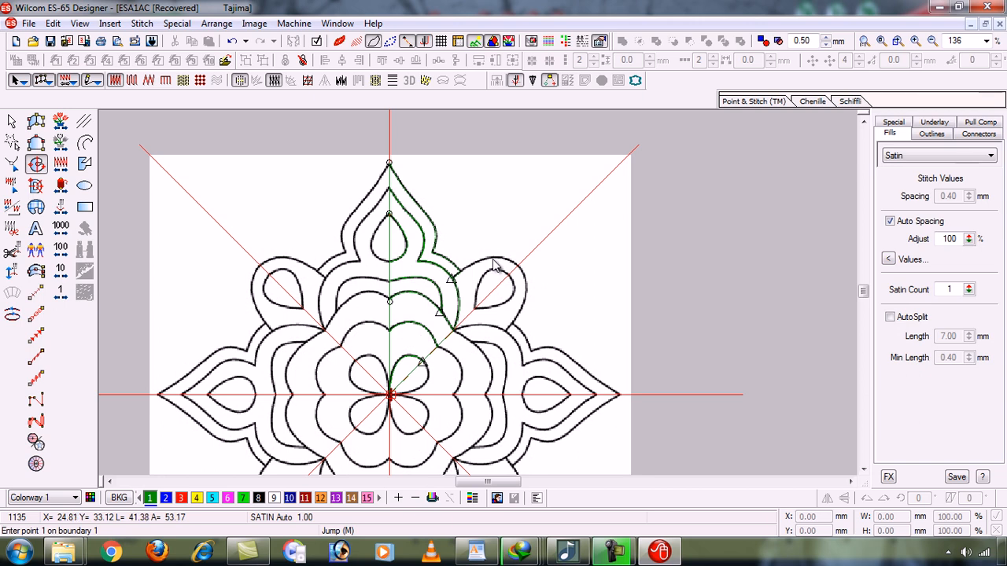
scroll(493, 260, "up", 2)
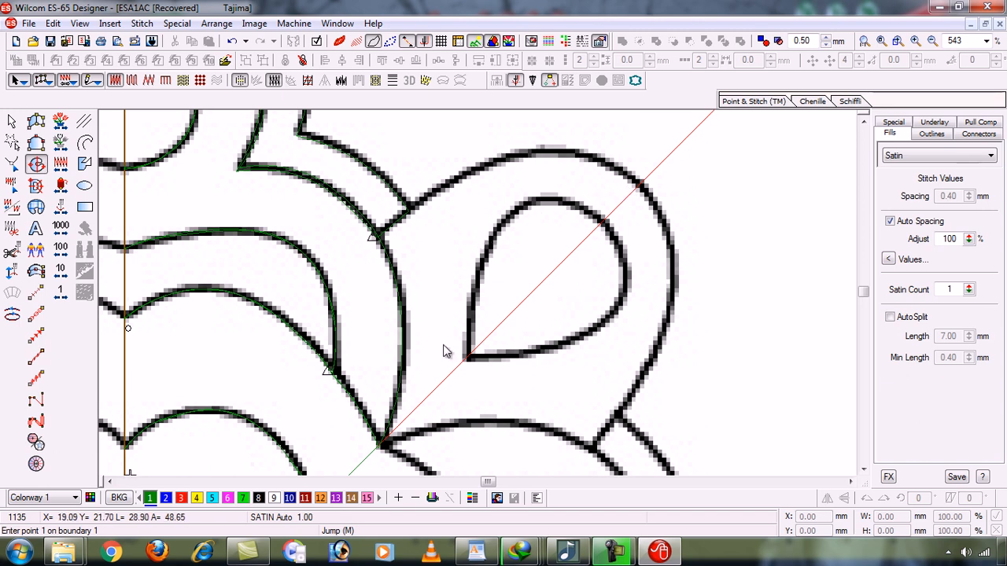
key("b")
left_click_drag(339, 215, 517, 377)
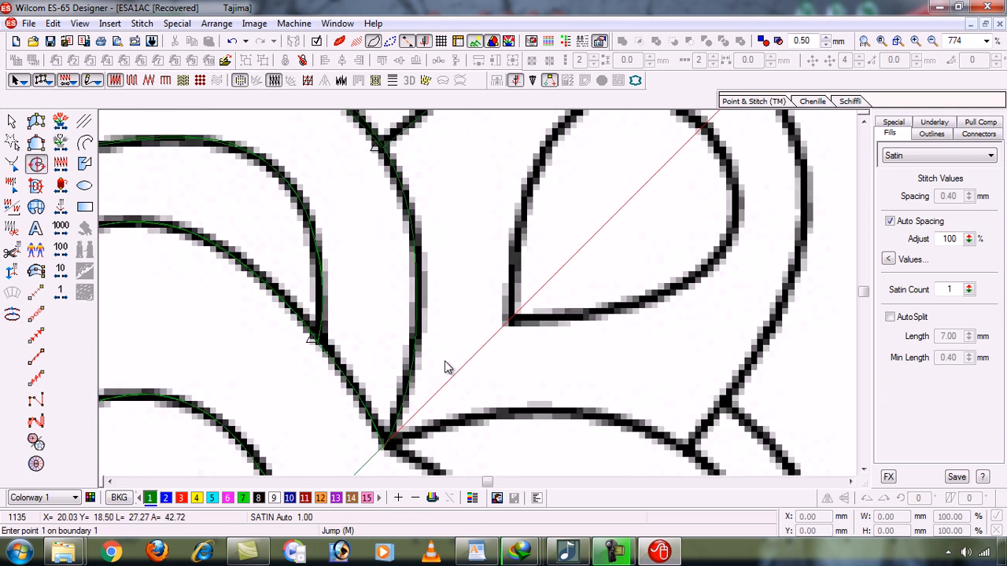
left_click(384, 445)
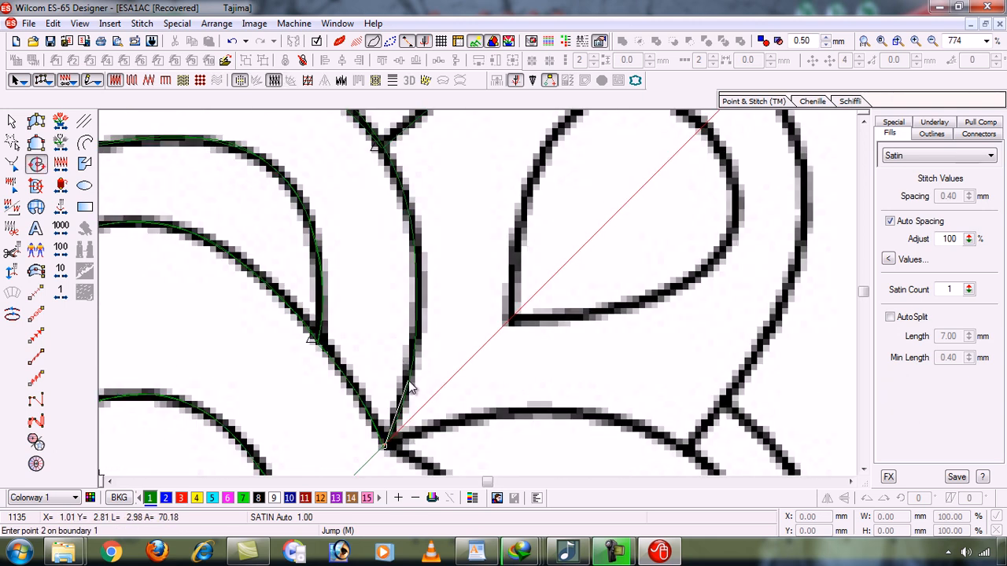
left_click(415, 255)
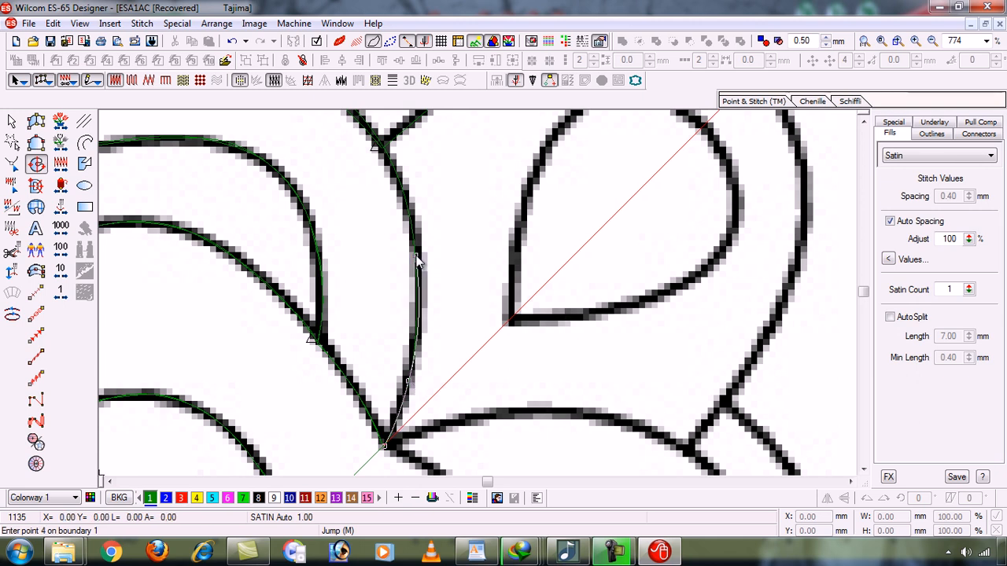
left_click(401, 189)
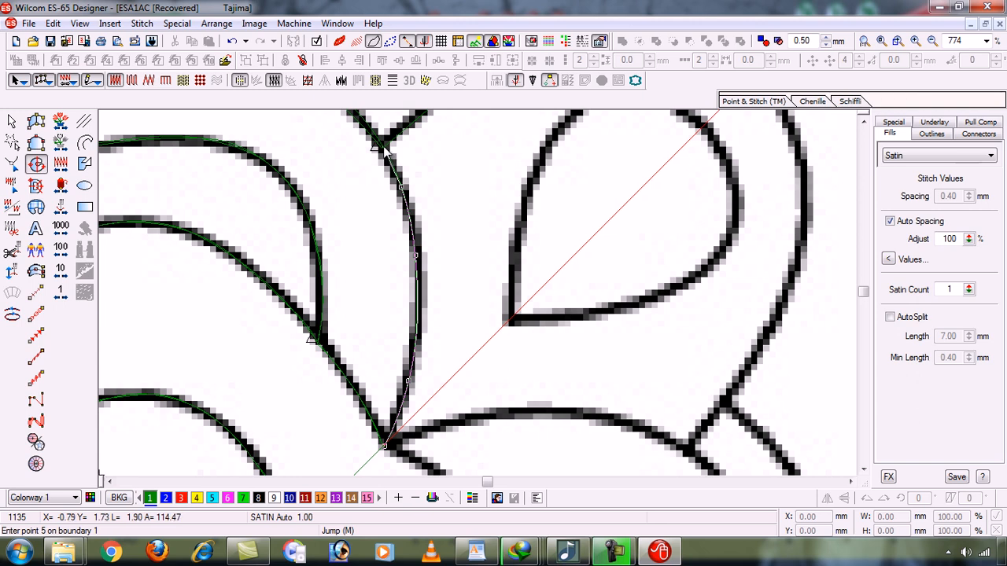
left_click(386, 151)
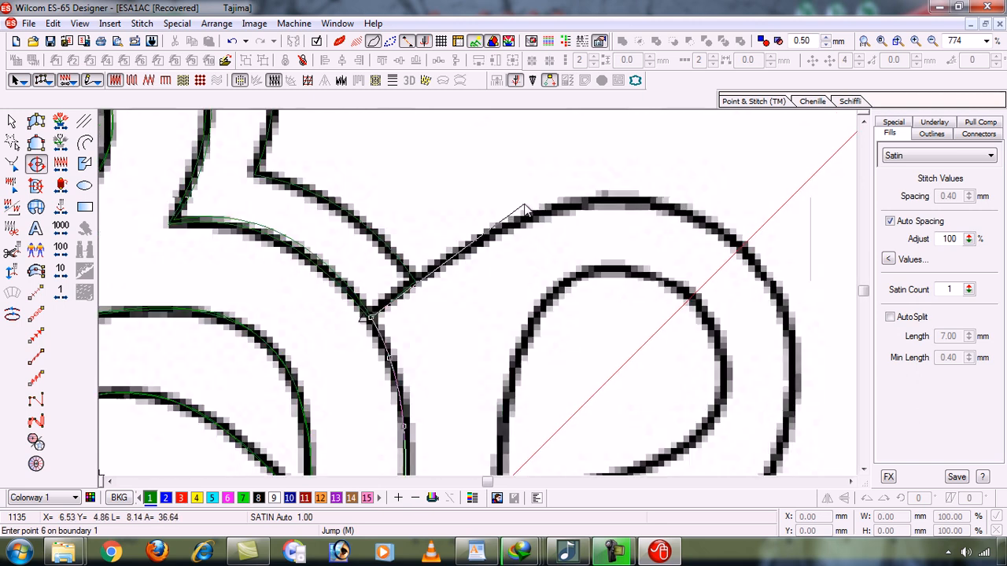
Step: Continue the boundary over the teardrop petal's outer outline to the diagonal guide, replacing the last point with a corner there
left_click(415, 281)
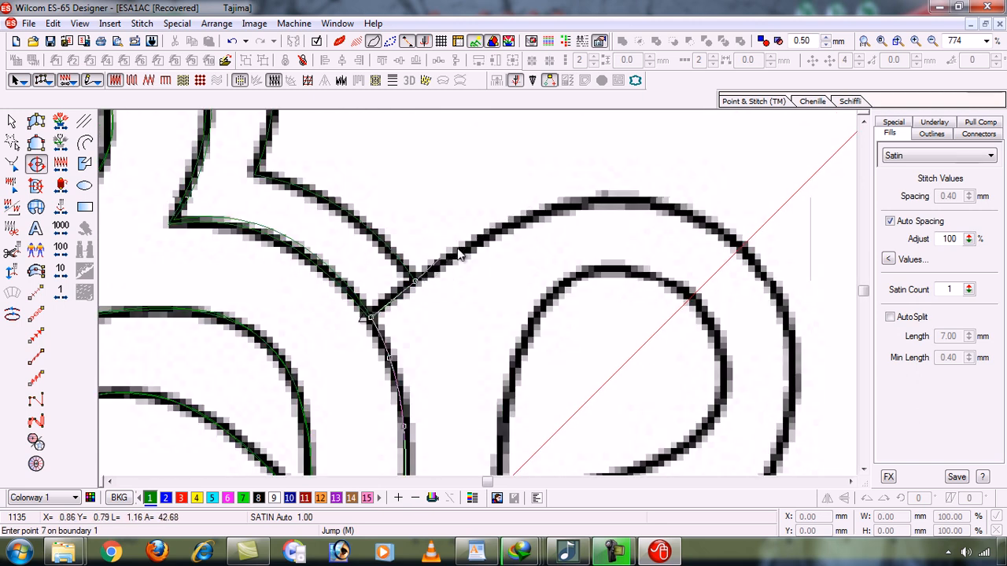
left_click(494, 231)
left_click(597, 201)
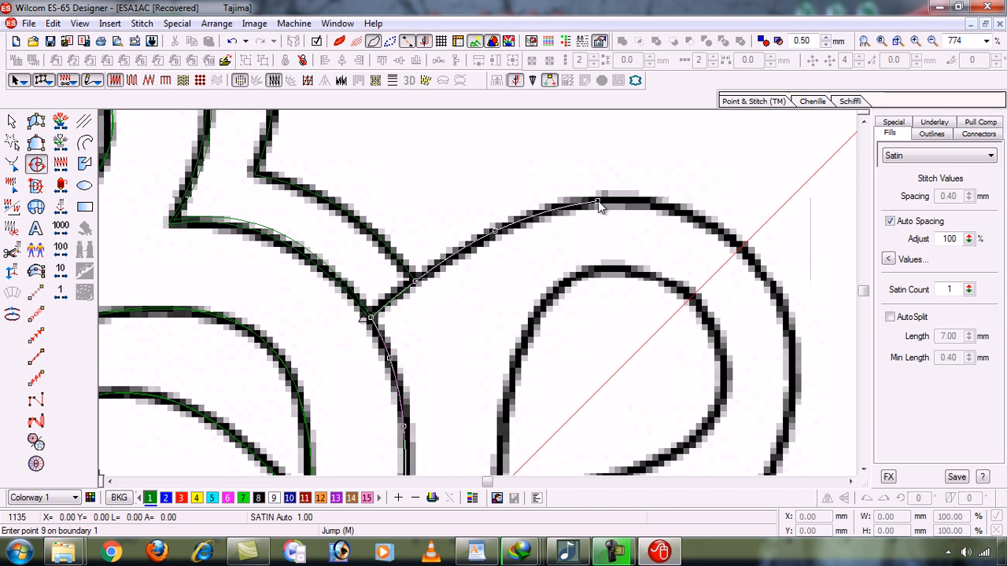
left_click(690, 212)
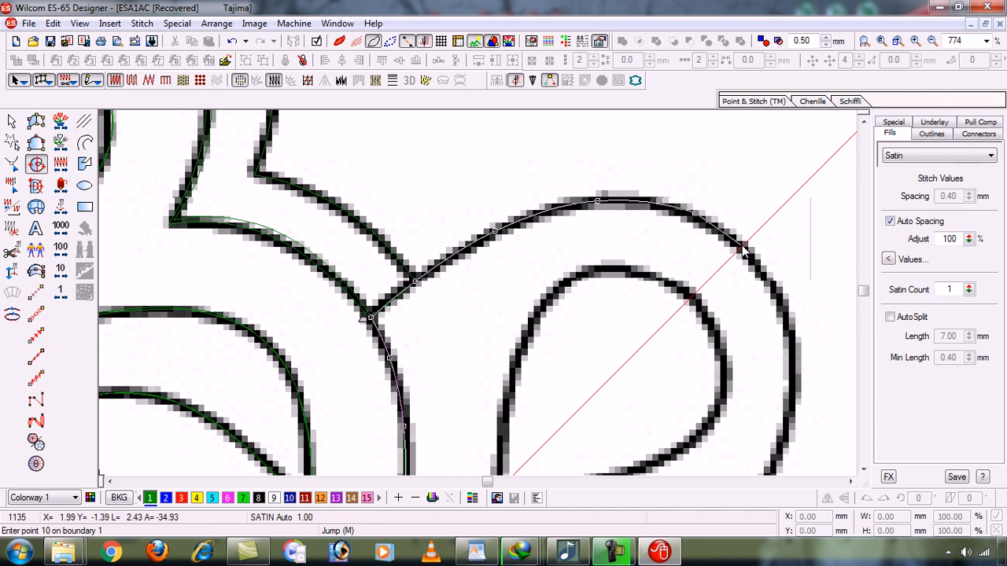
left_click(741, 247)
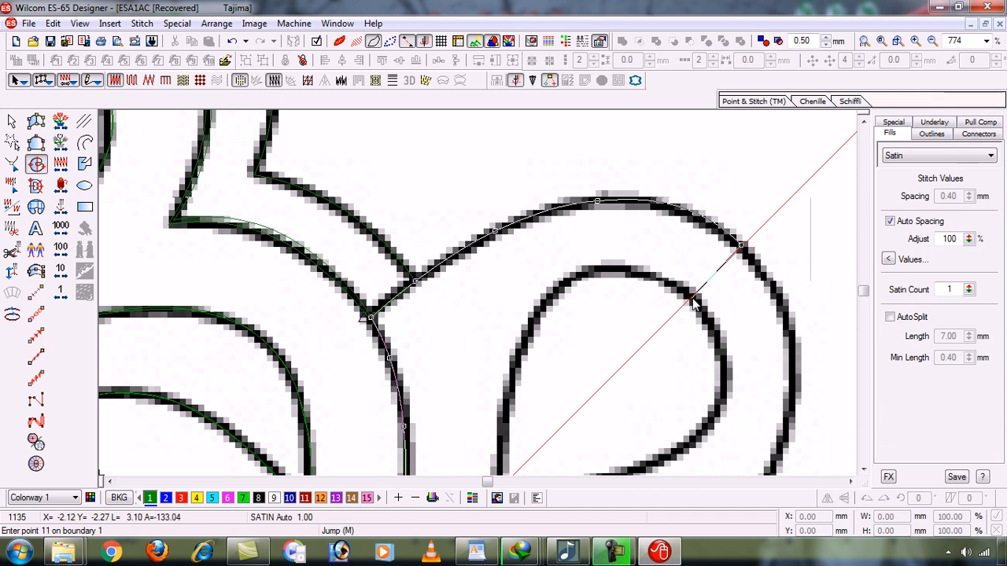
key("BackSpace")
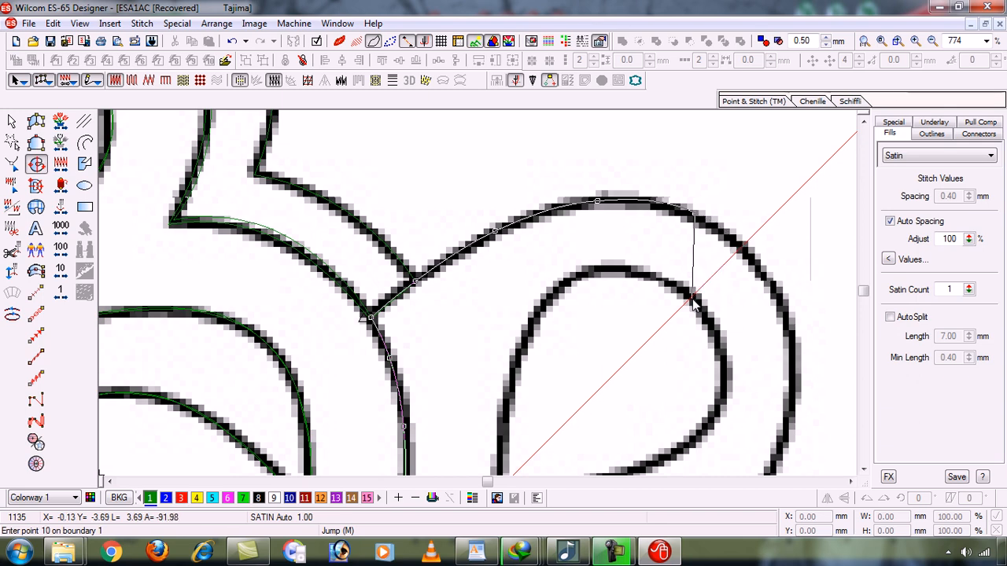
left_click(742, 247)
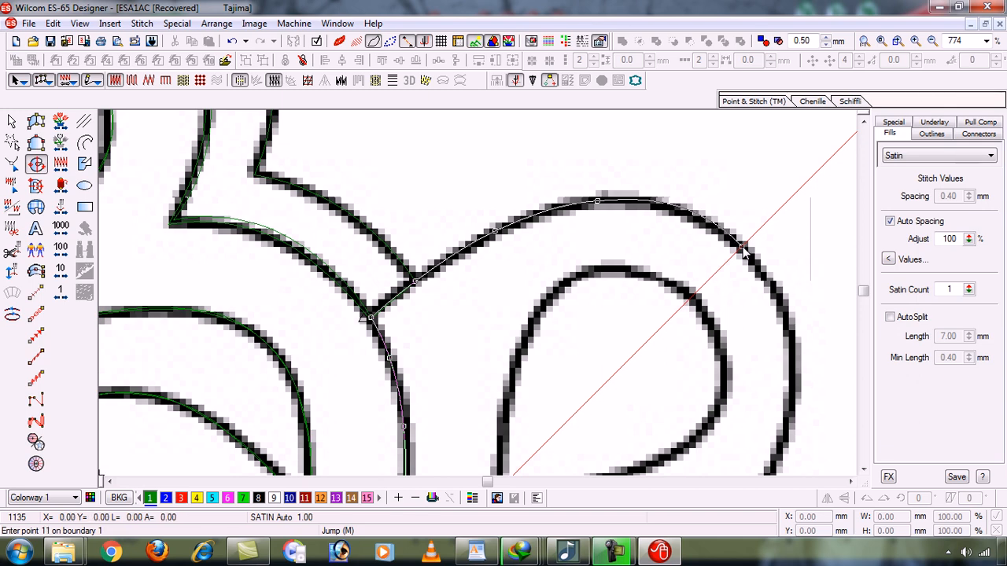
Step: Take the boundary across to the inner teardrop along the diagonal guide and trace its inner outline down to the tip
left_click(690, 300)
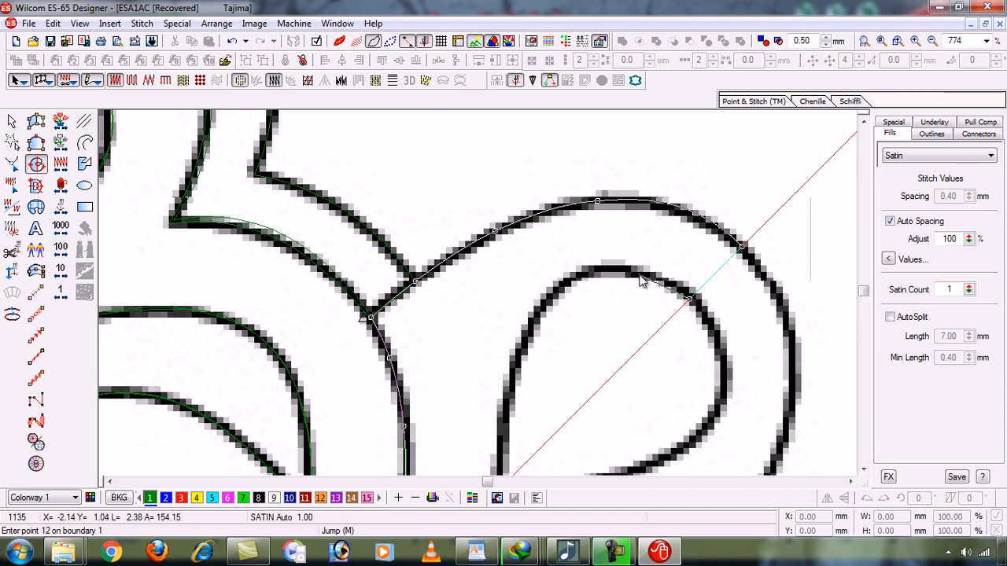
left_click(640, 275)
left_click(566, 281)
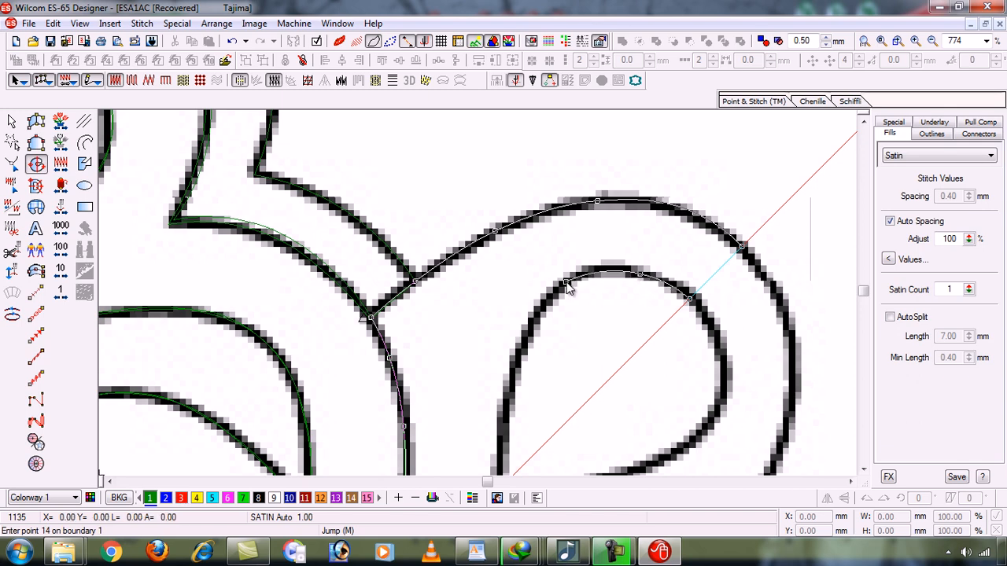
left_click(518, 356)
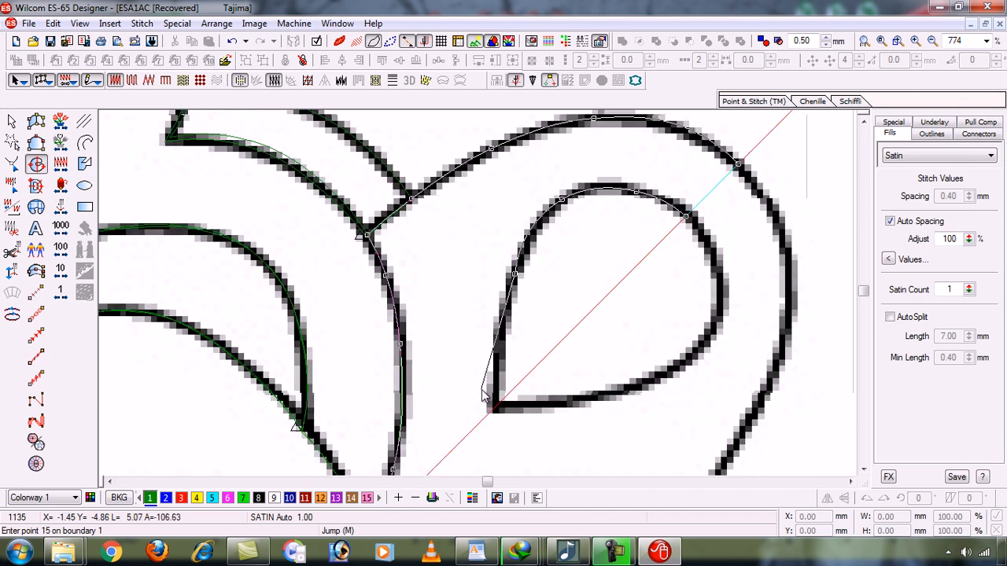
scroll(507, 369, "down", 2)
left_click(497, 374)
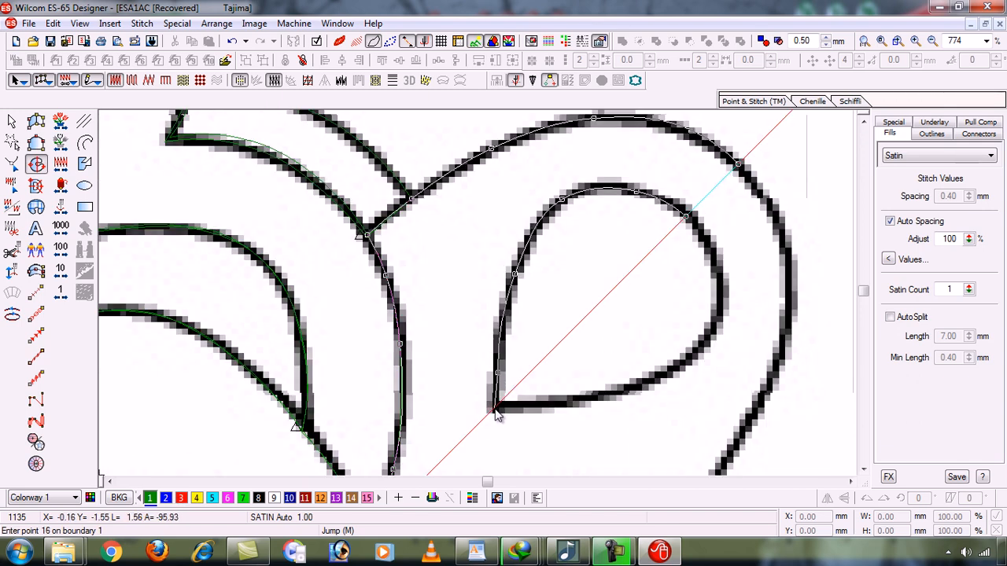
left_click(495, 411)
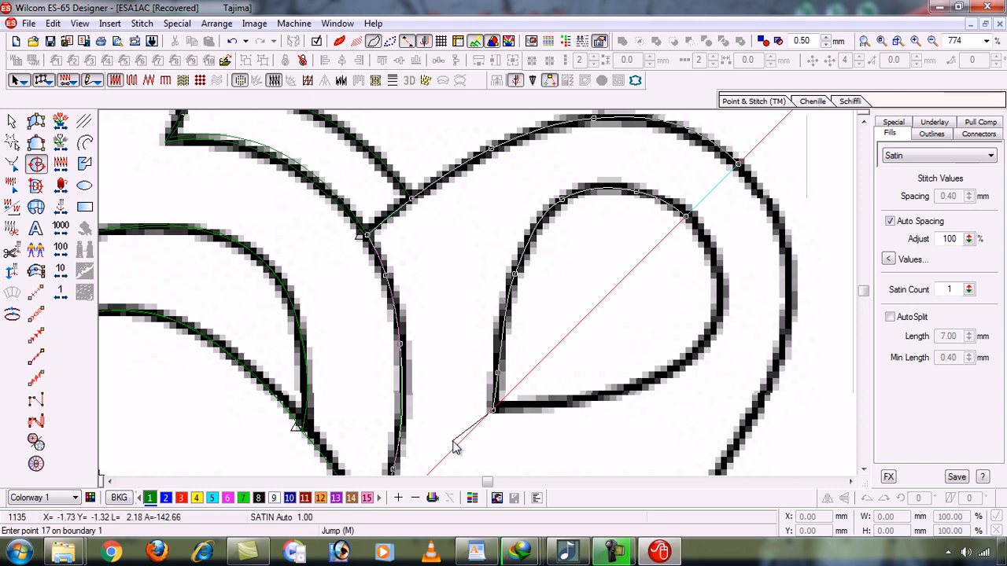
Step: Close the half-petal boundary at the scallop corner on the diagonal guide and finish it without adding an inner boundary
scroll(440, 441, "down", 2)
scroll(417, 409, "down", 2)
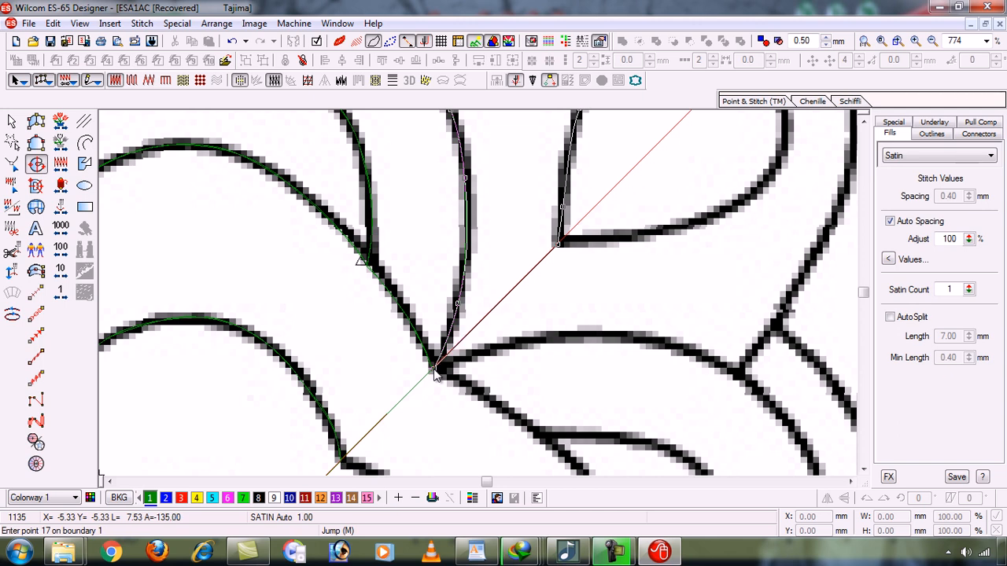
key("Return")
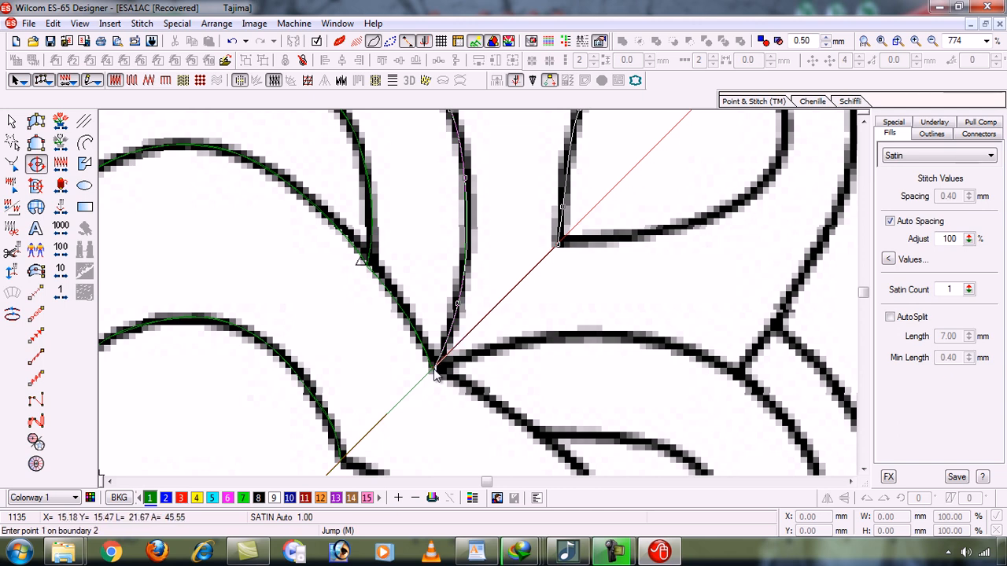
key("Return")
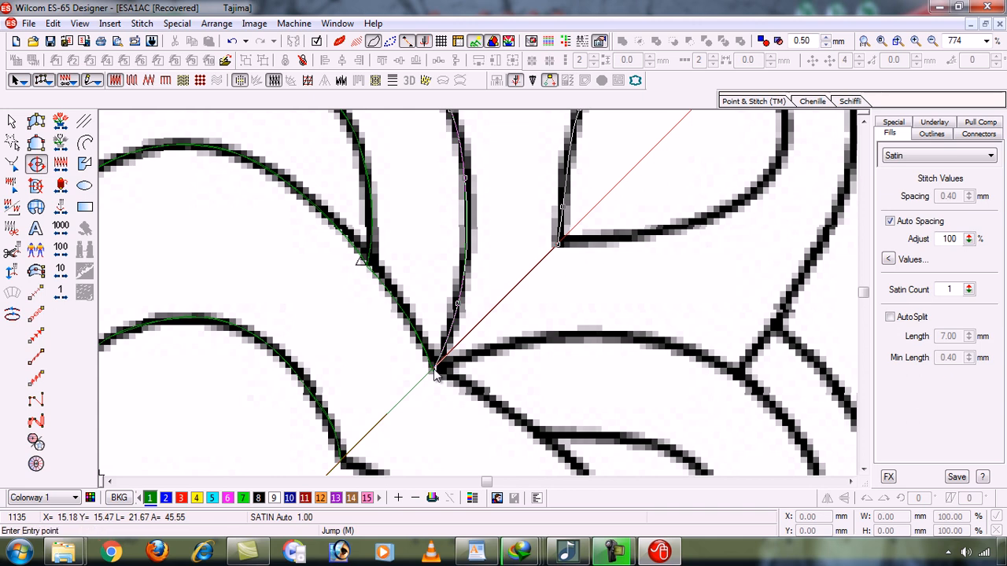
Step: Accept the default entry and exit points, set one stitch angle sloping across the teardrop petal's upper half, and generate the satin fill
key("shift+z")
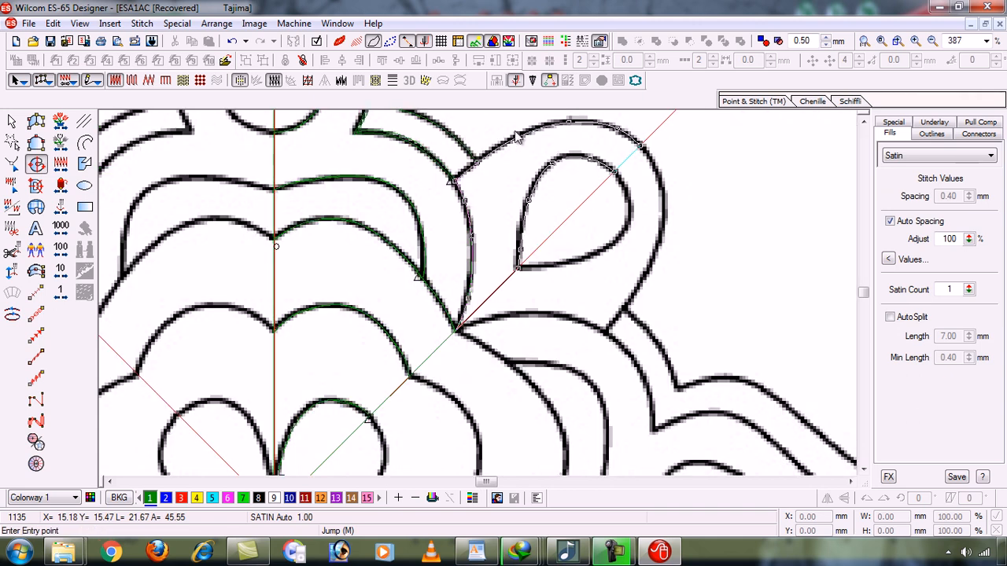
scroll(483, 200, "up", 1)
key("Return")
key("Return")
left_click(484, 201)
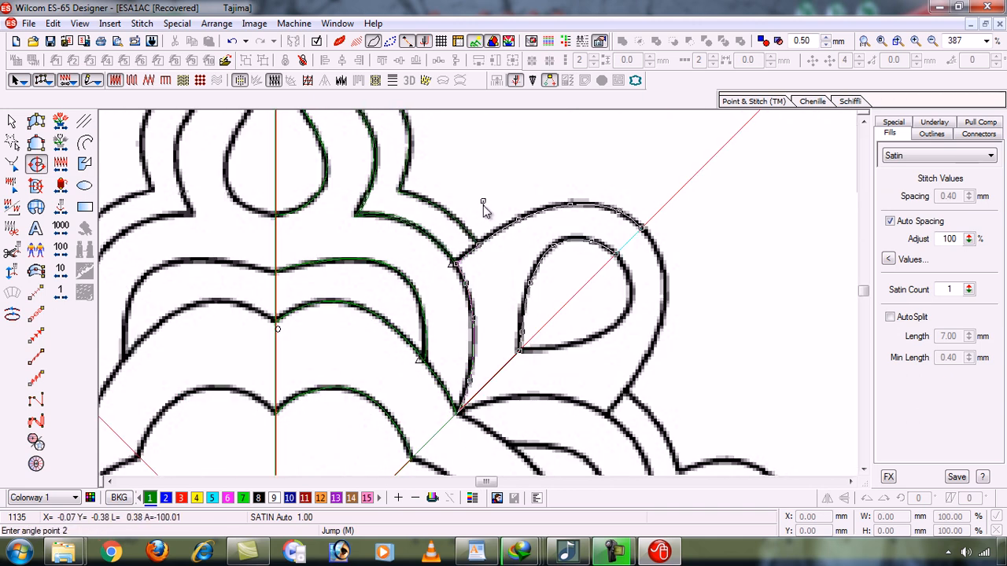
left_click(607, 378)
key("space")
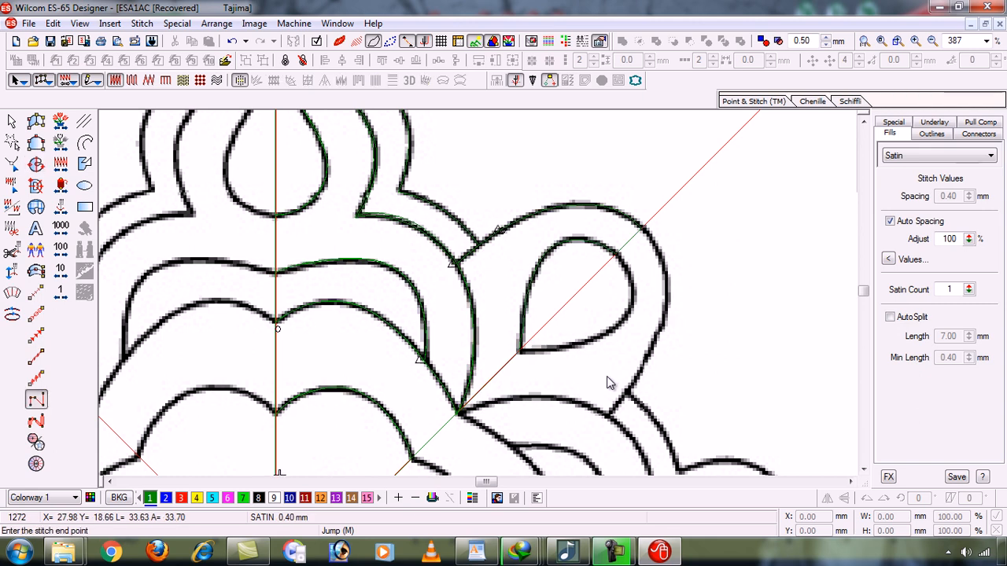
Step: Show the realistic stitches and set the new teardrop band fill's satin spacing to 0.25 mm
key("t")
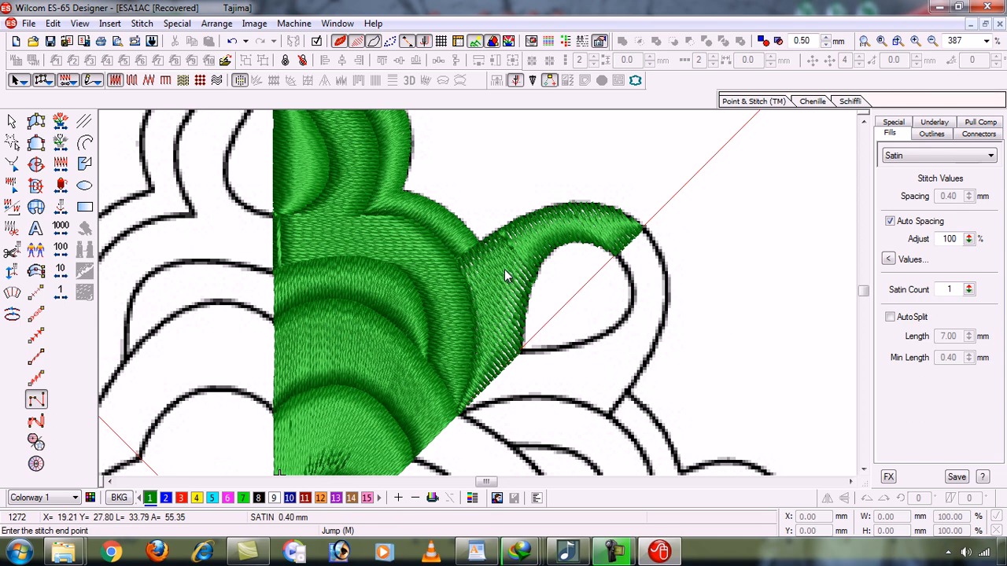
key("b")
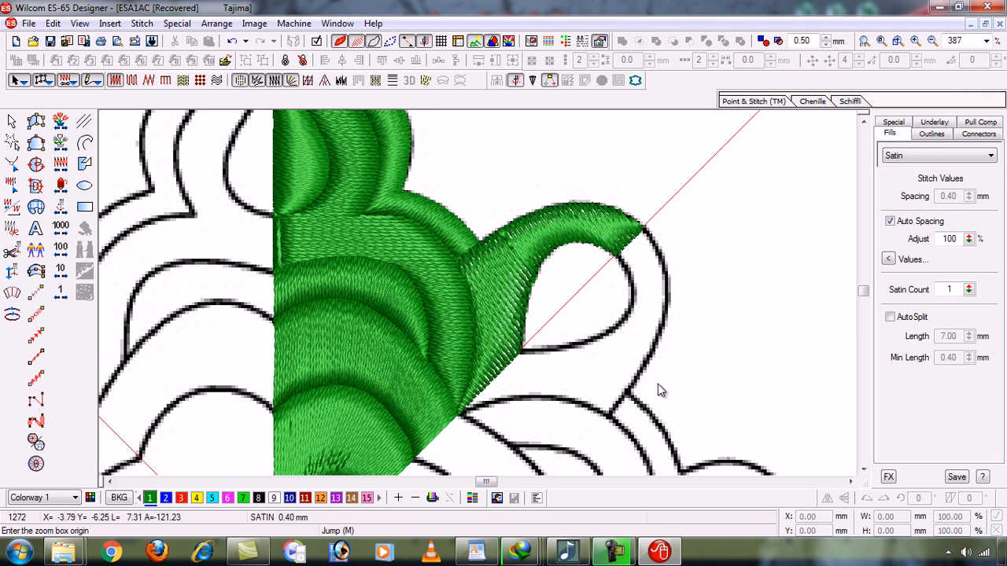
left_click(657, 431)
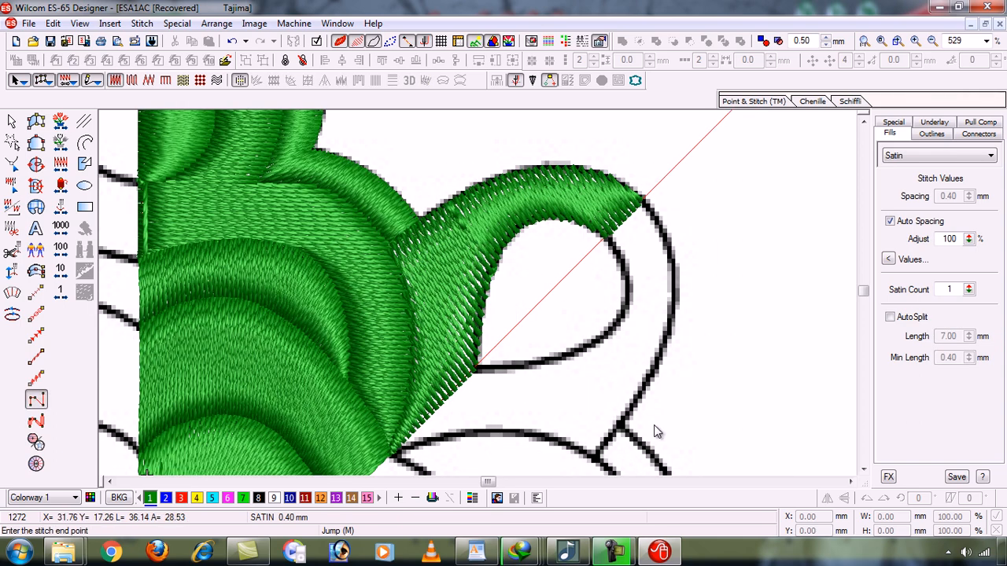
left_click(12, 121)
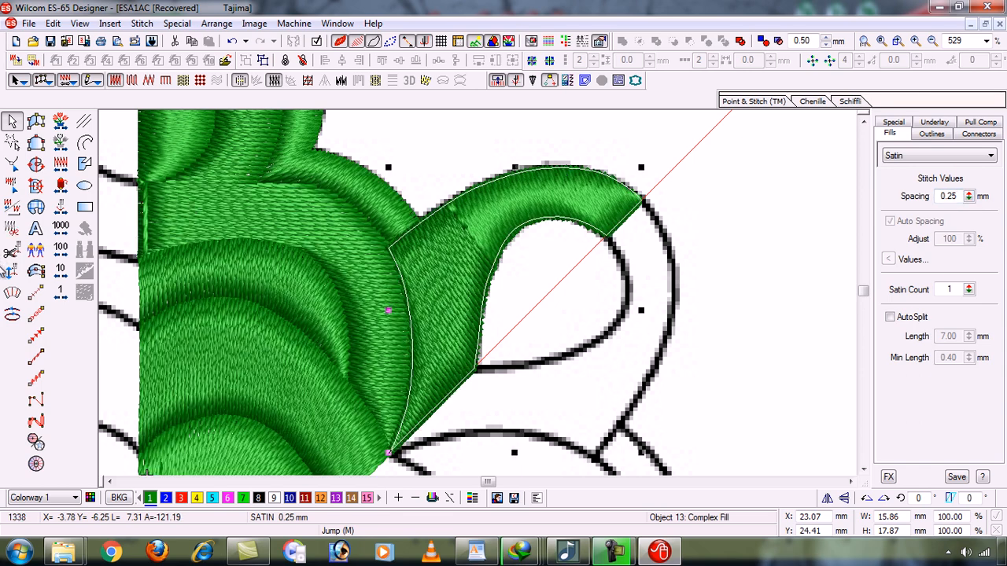
Step: Add three stitch angle lines across the fill's lower section, between the scallop curve and the diagonal guide, parallel to each other
left_click(12, 293)
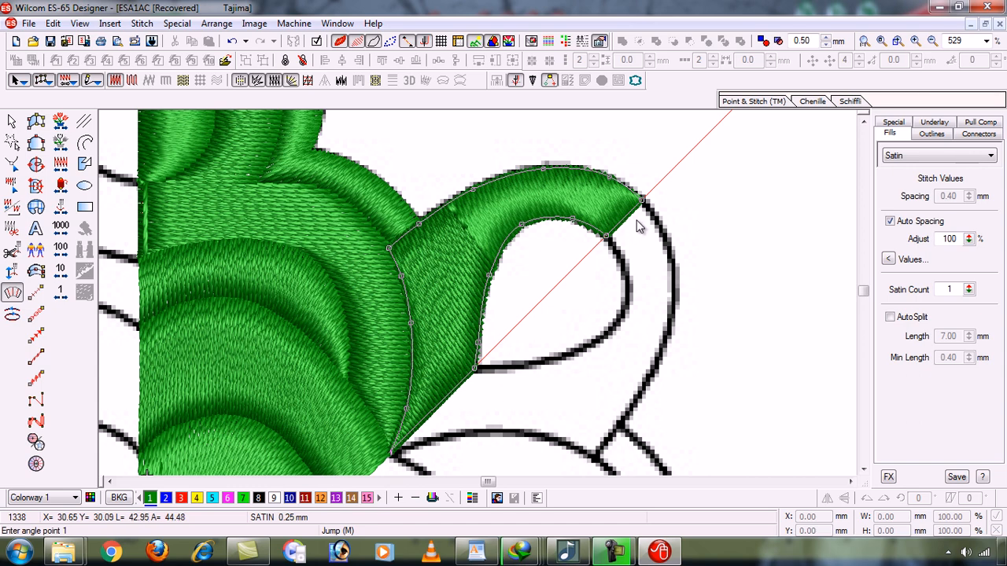
left_click(385, 400)
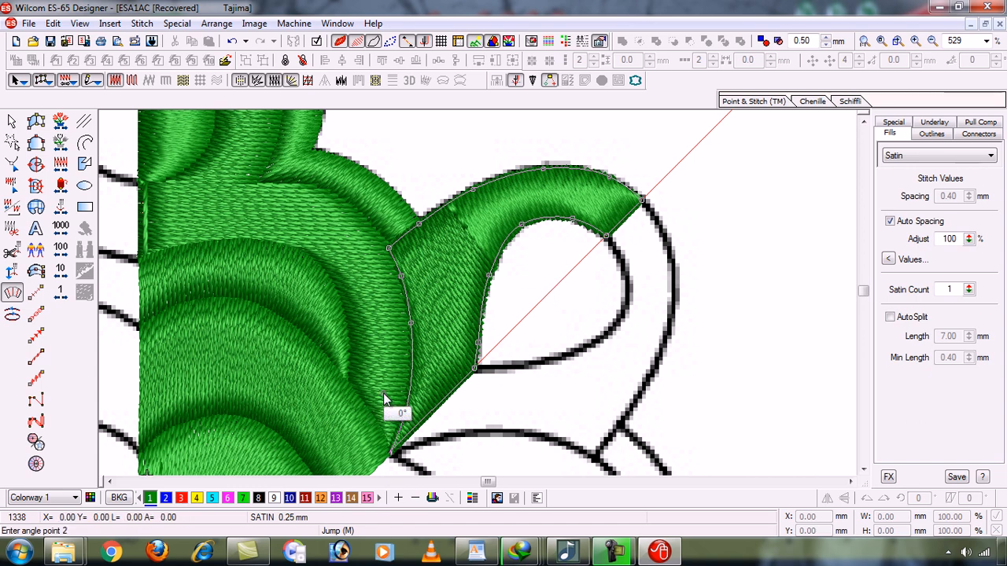
key("c")
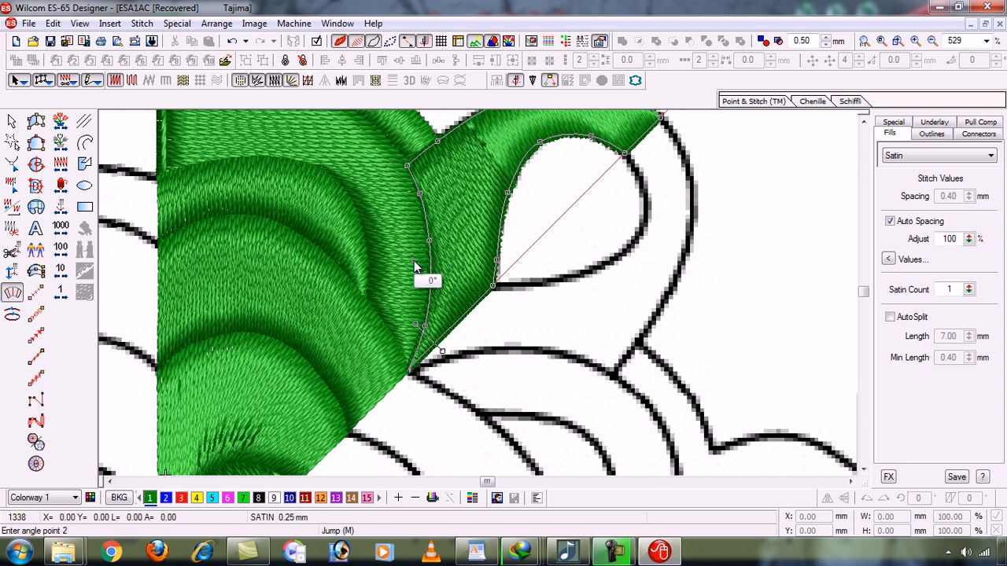
left_click(473, 319)
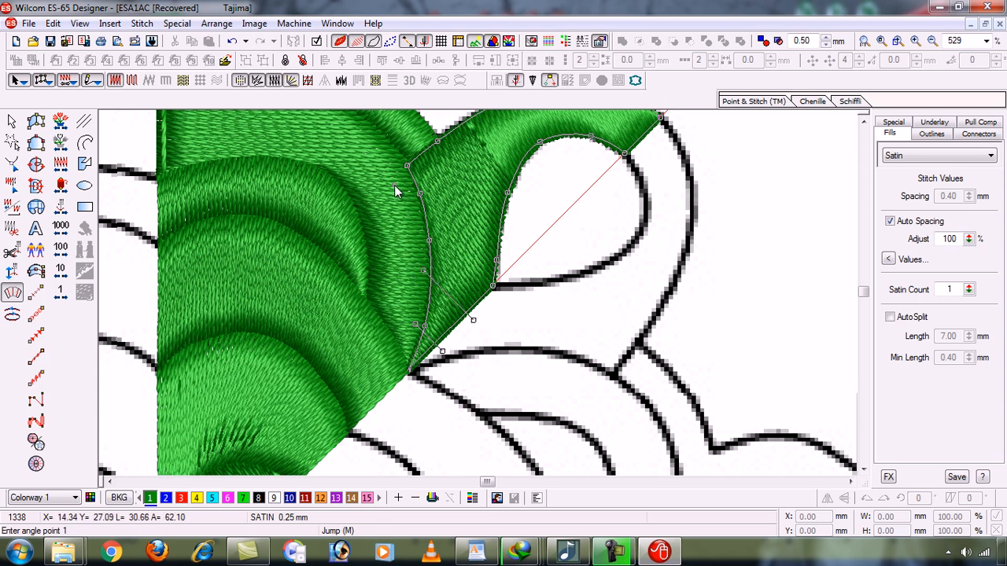
left_click(397, 193)
left_click(544, 325)
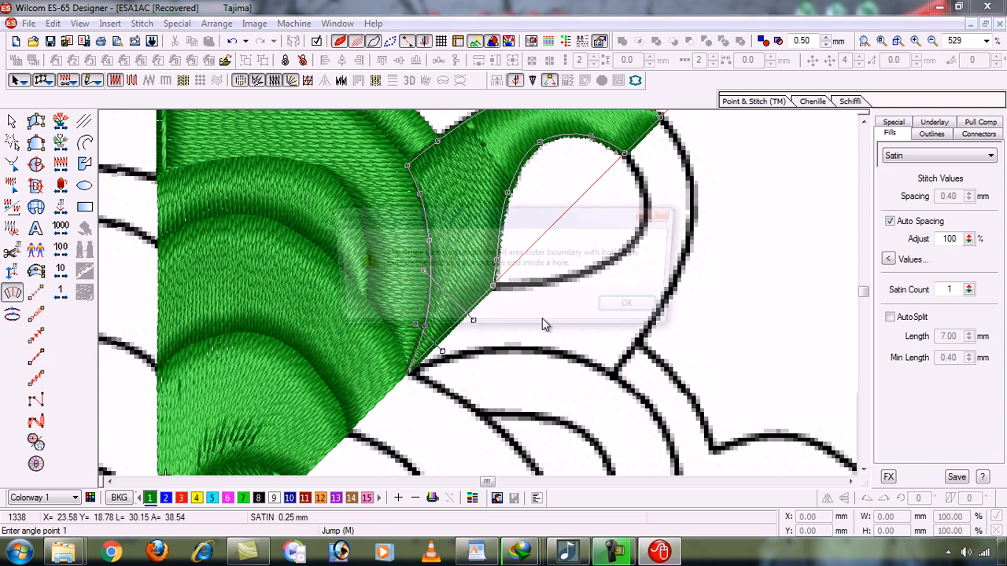
left_click(641, 313)
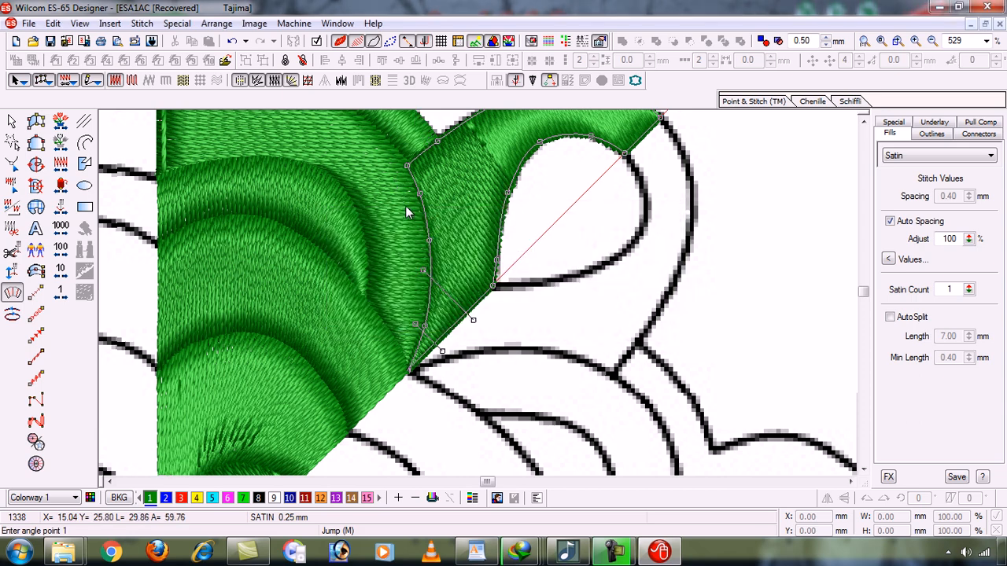
left_click(540, 333)
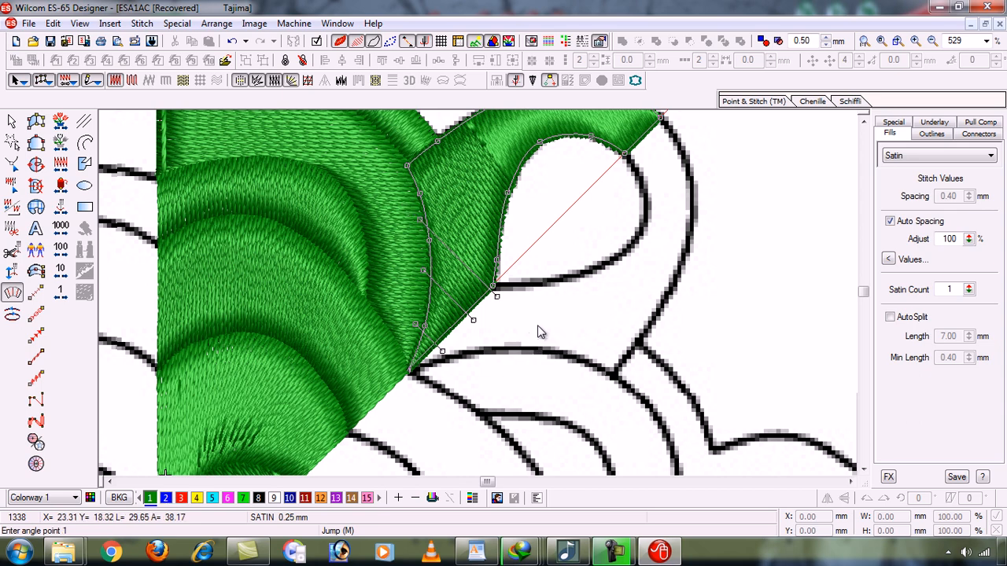
Step: Add two more stitch angle lines across the fill's neck, from the outer outline to the inner teardrop
left_click(405, 128)
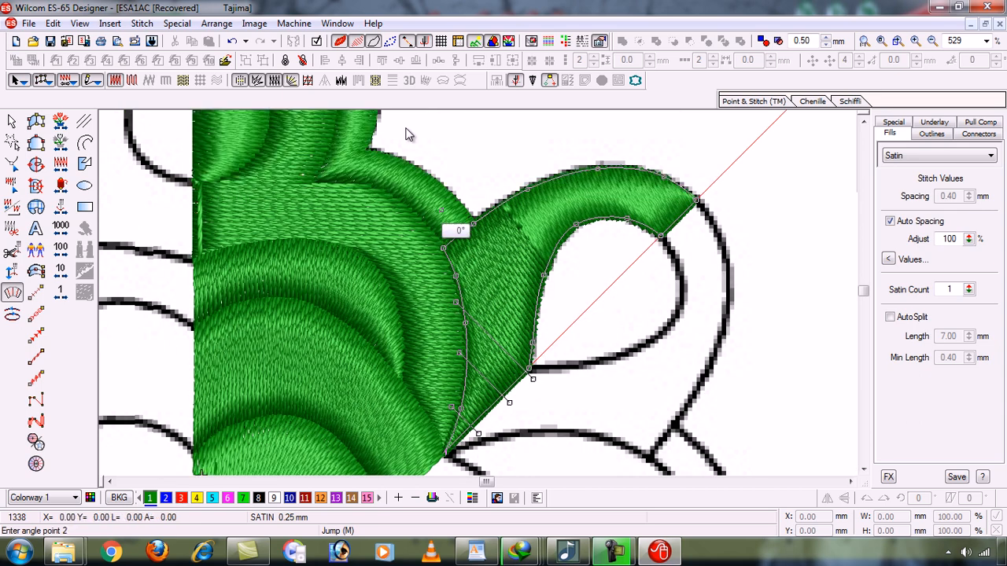
left_click(600, 354, "ctrl")
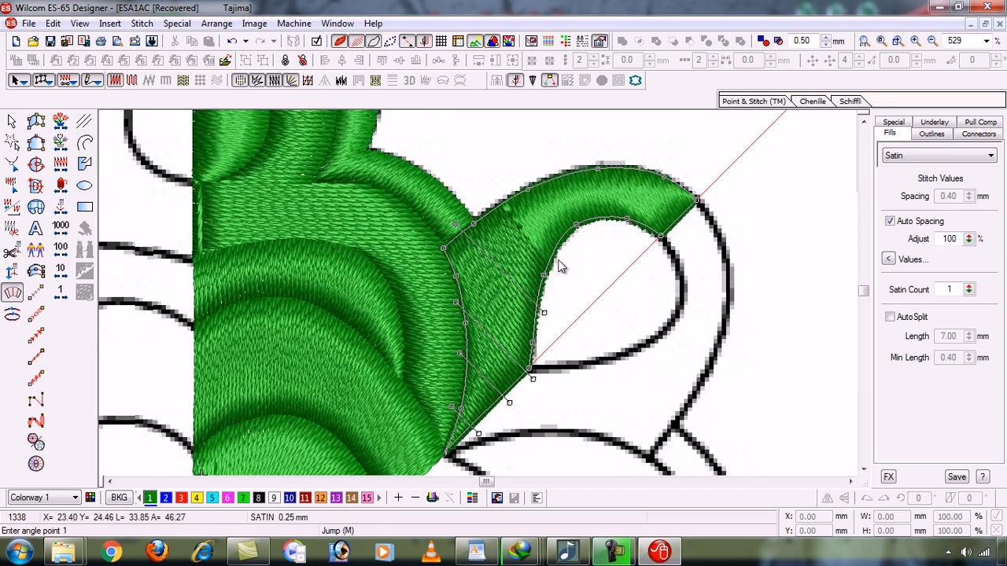
left_click(484, 162)
left_click(600, 301)
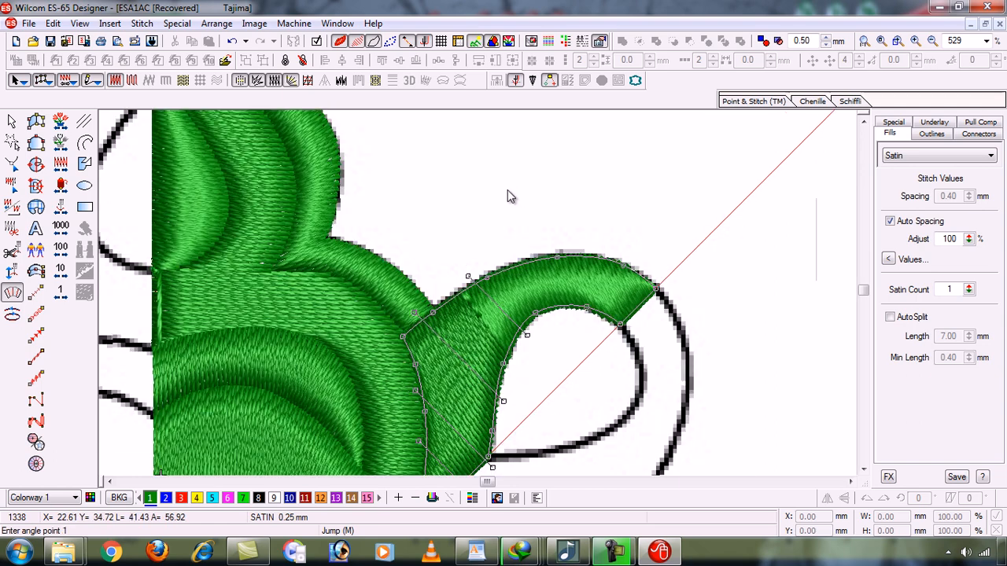
Step: Add three stitch angle lines fanning around the top arch up to the diagonal guide and regenerate the fill
left_click(531, 250)
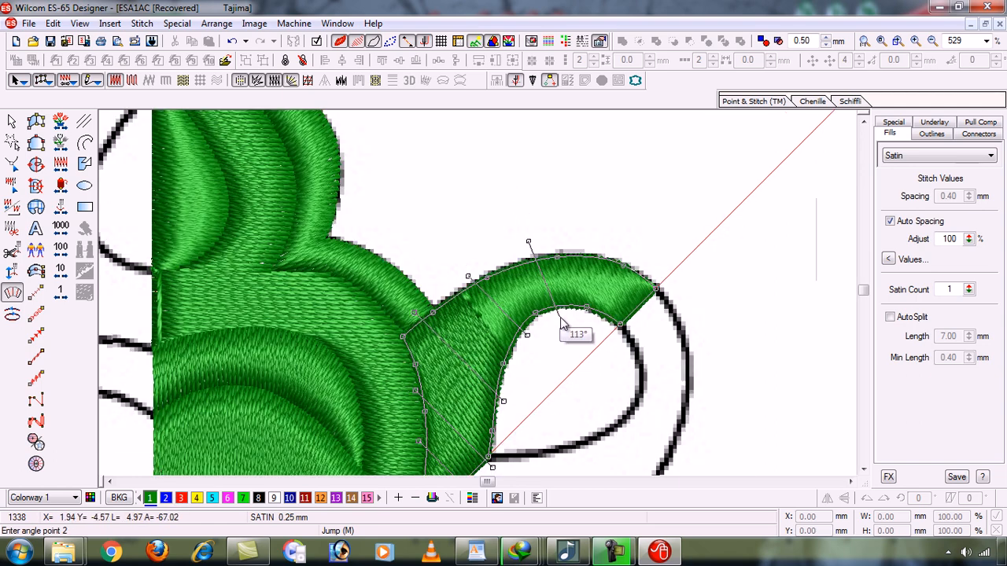
left_click(557, 316)
left_click(595, 249)
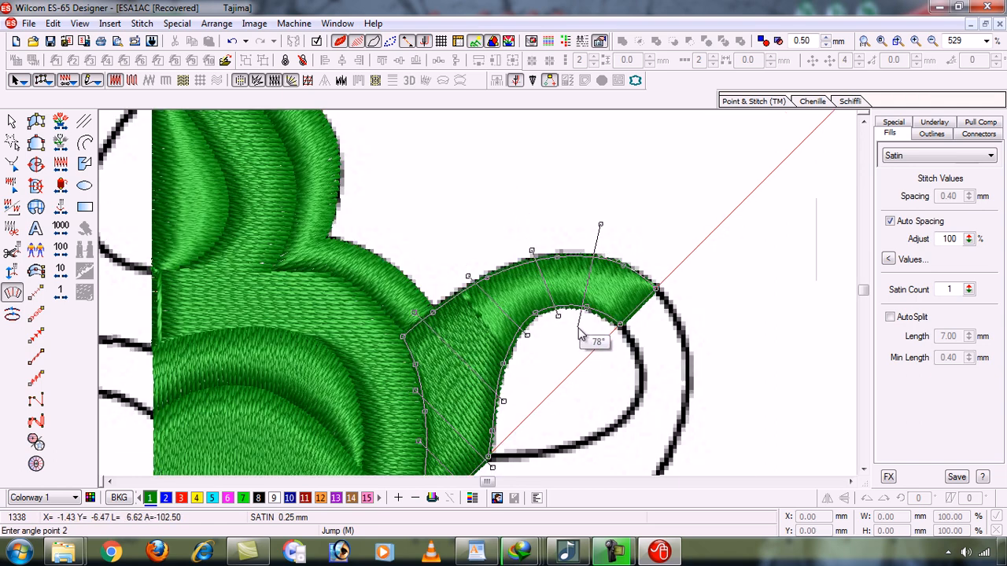
left_click(580, 315)
left_click(659, 245)
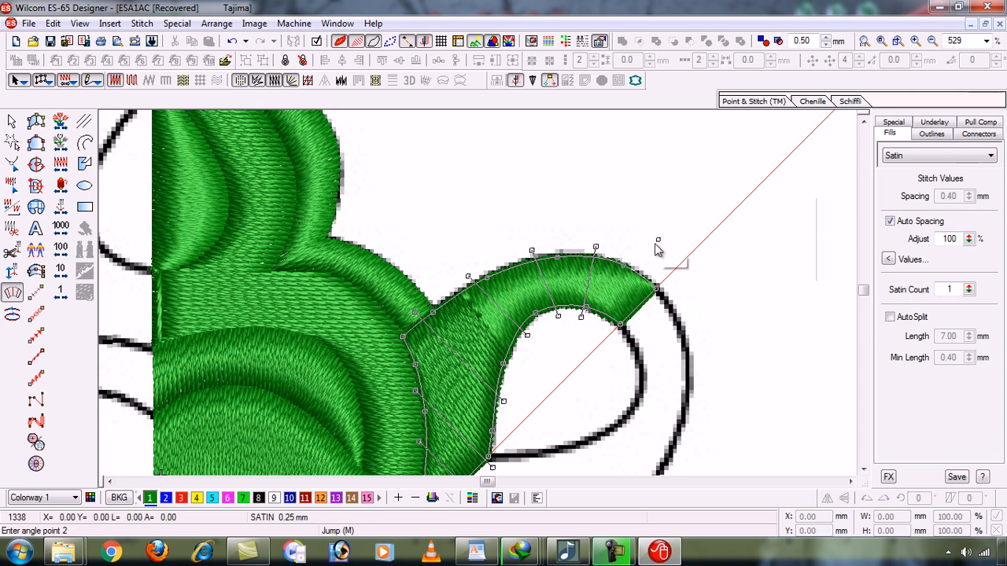
left_click(595, 339)
key("Return")
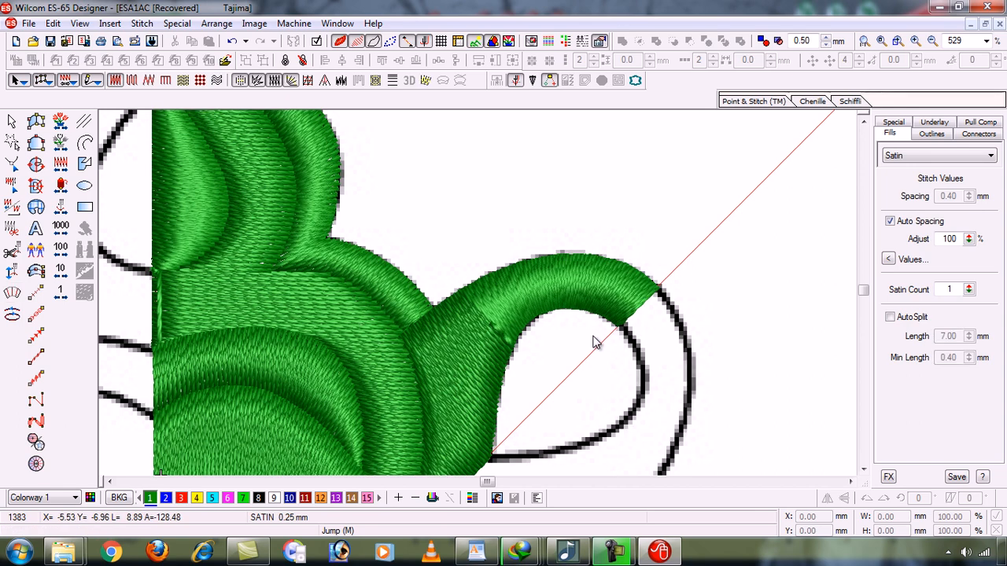
Step: Try to move two control points on the teardrop fill's outer edge closer to the bitmap outline and undo it
key("shift+z")
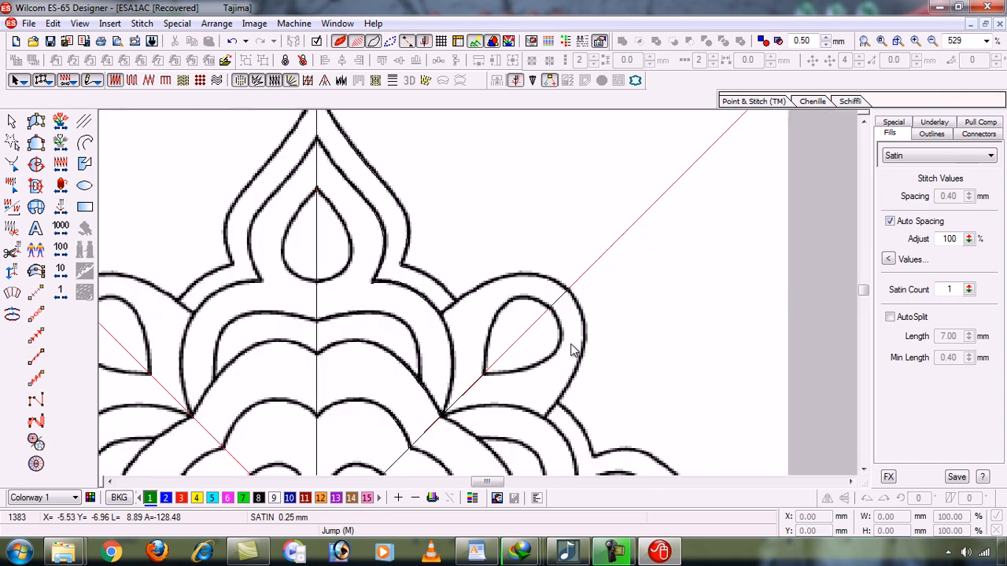
key("b")
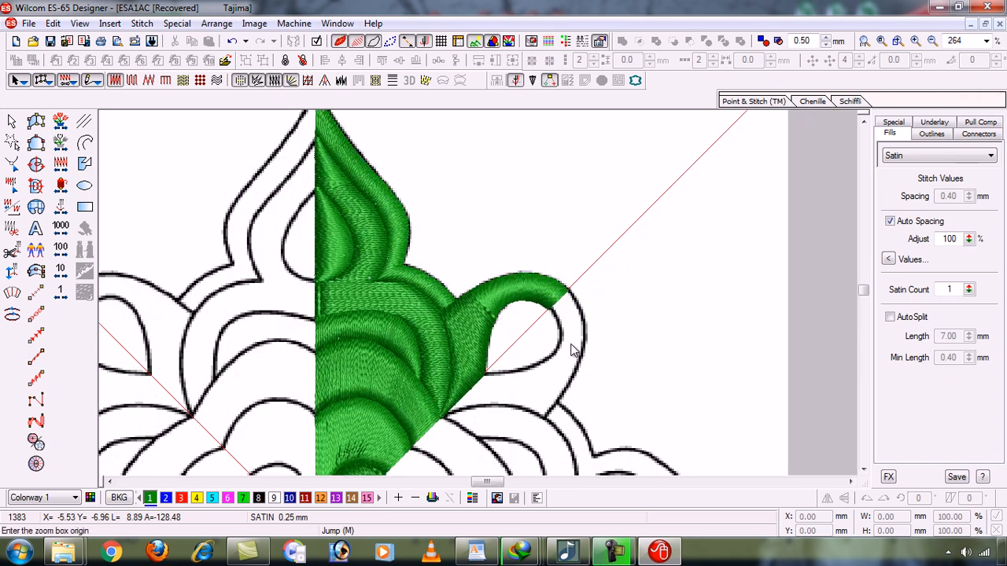
left_click(393, 247)
left_click(593, 428)
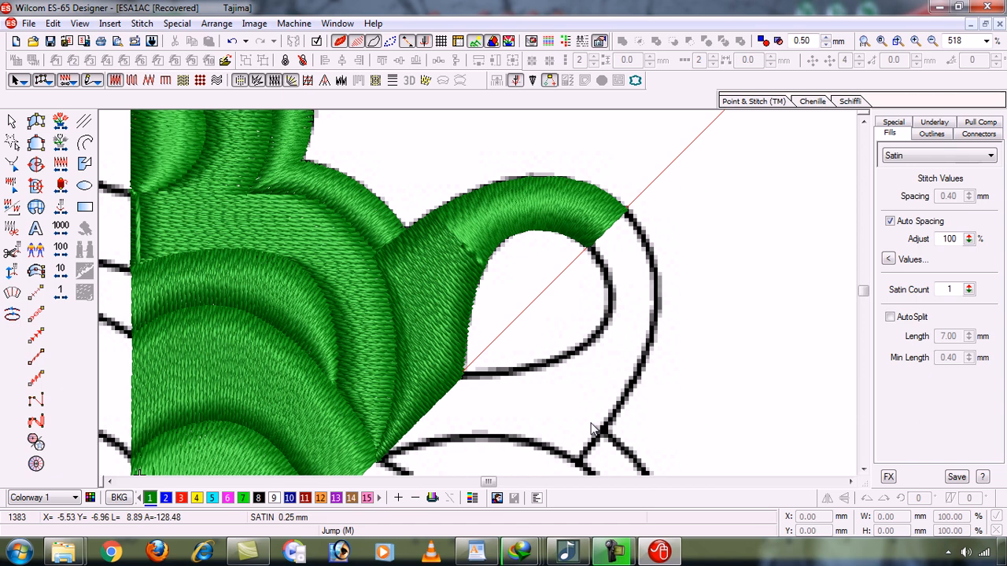
key("h")
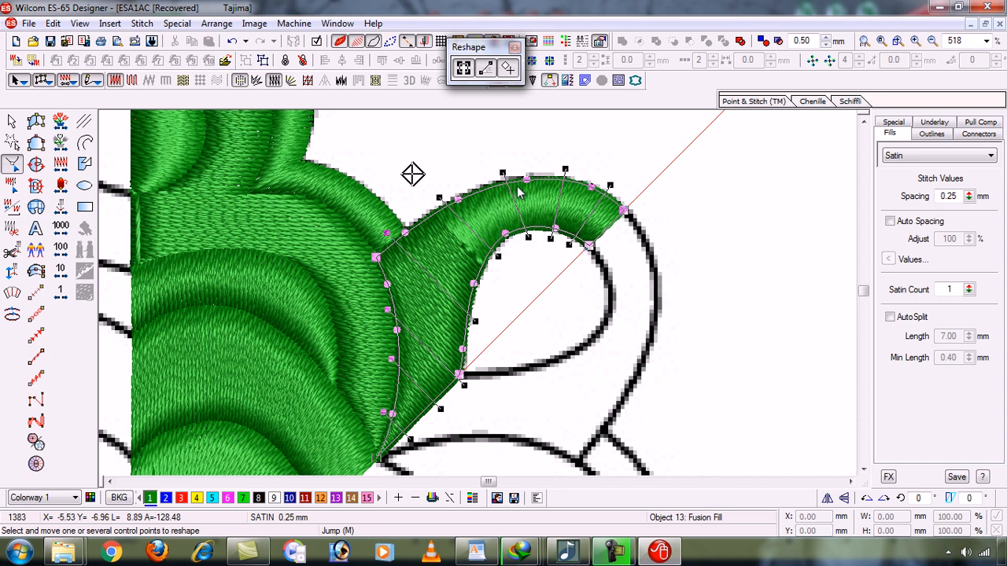
left_click_drag(527, 179, 525, 176)
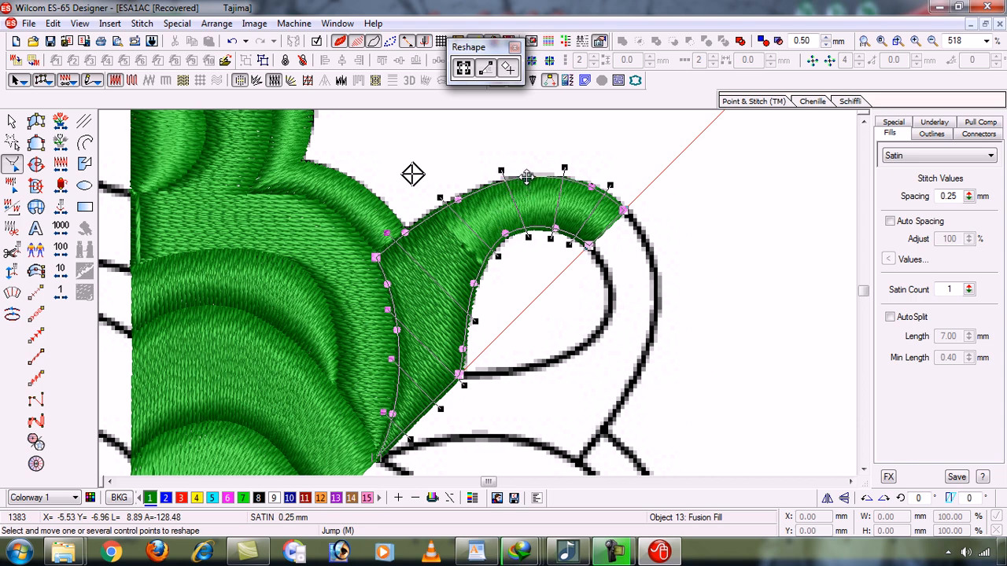
left_click_drag(459, 199, 456, 197)
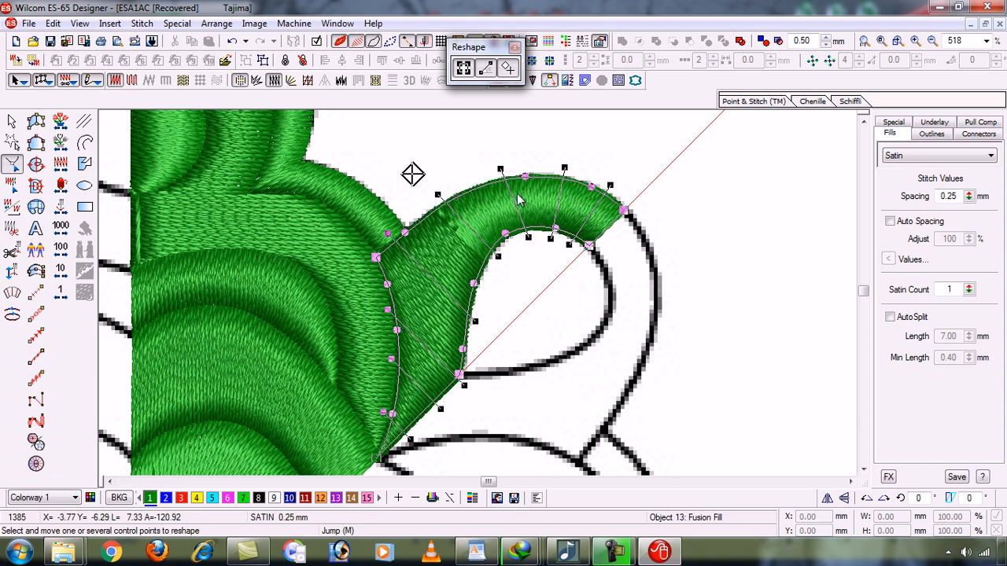
key("ctrl+z")
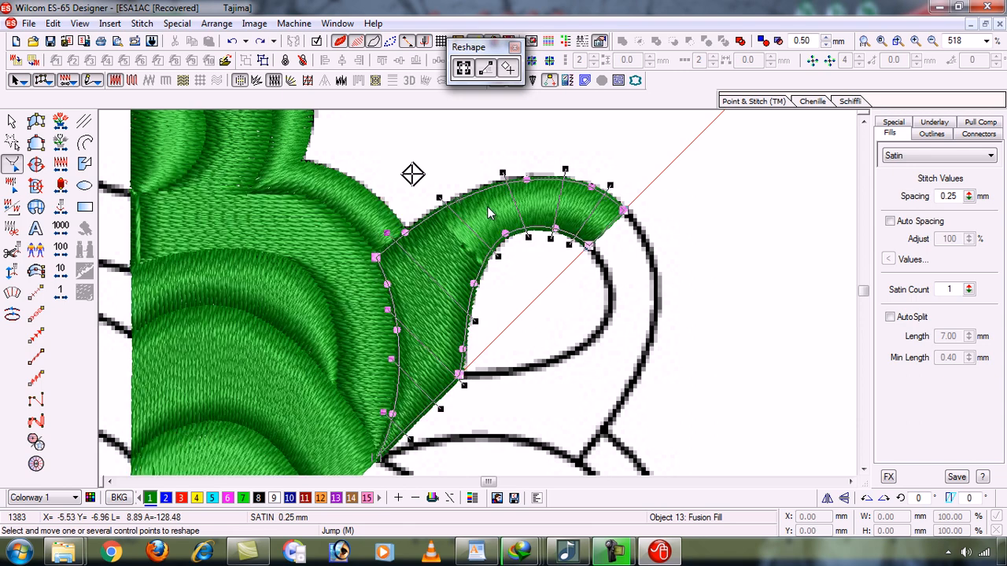
key("Escape")
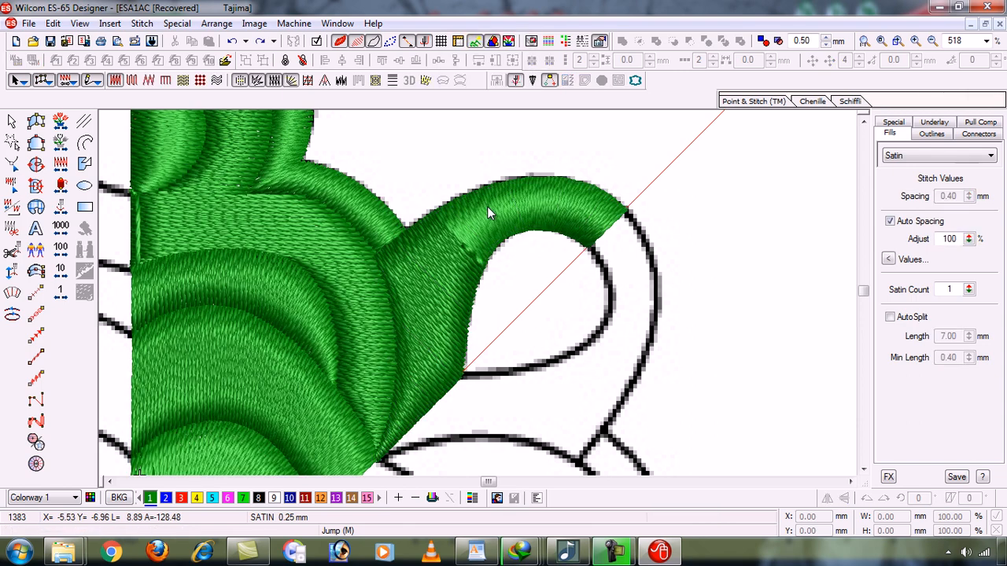
Step: Hide the stitches so only outlines show and start a new complex fill for the inner teardrop
key("t")
key("s")
key("b")
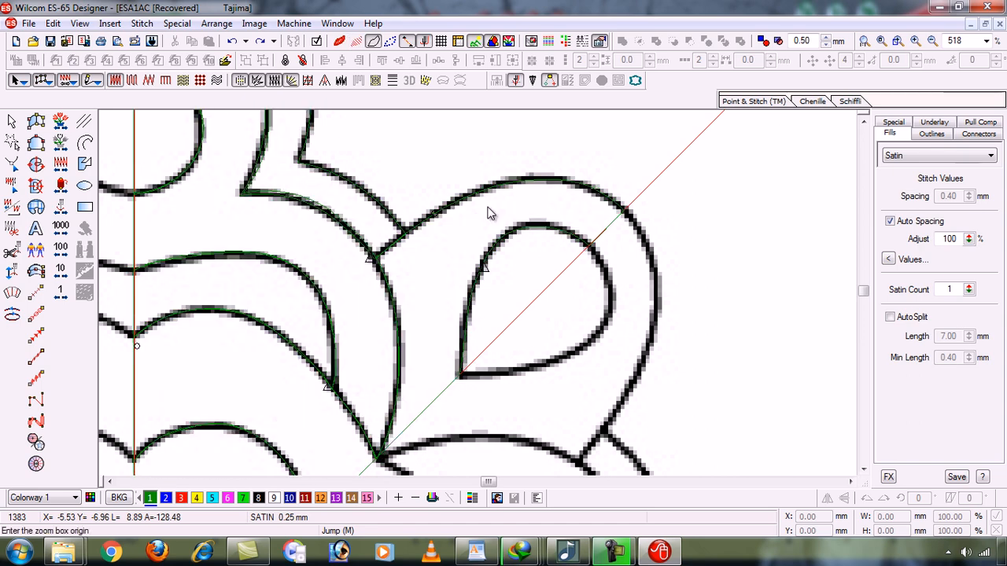
left_click_drag(447, 206, 627, 409)
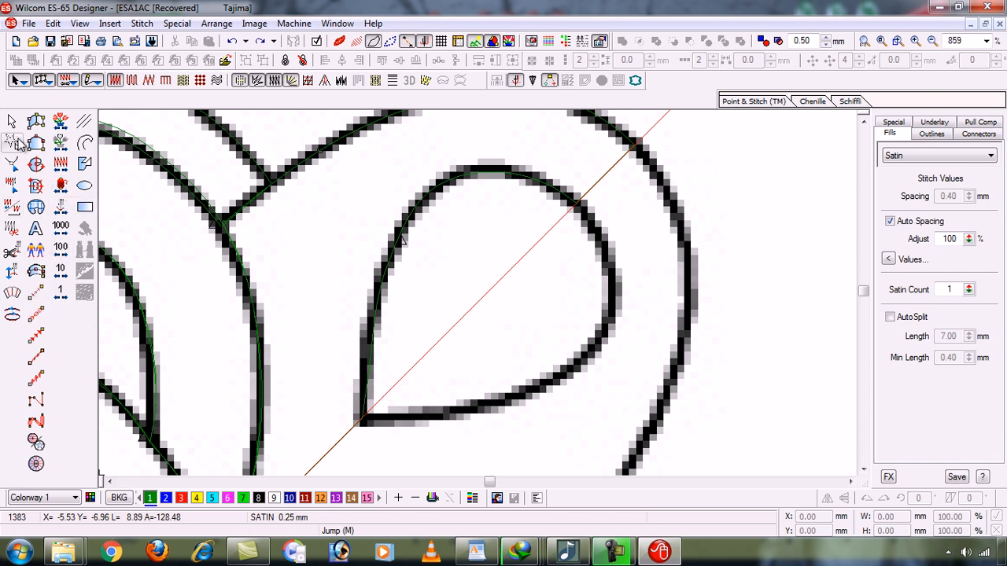
left_click(35, 165)
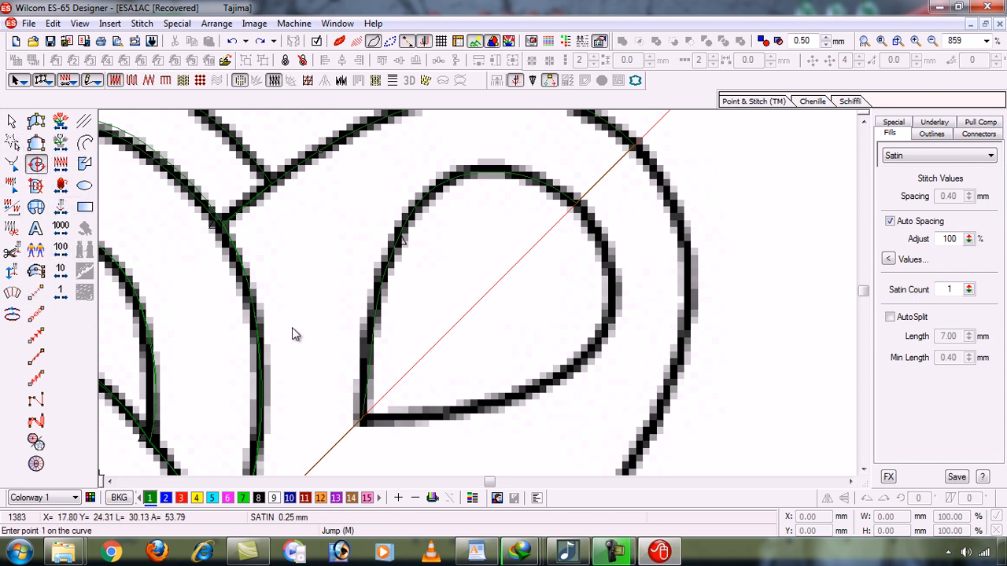
Step: Trace the curved edge of the unfilled teardrop from its pointed tip around to the diagonal guide line
left_click(363, 417)
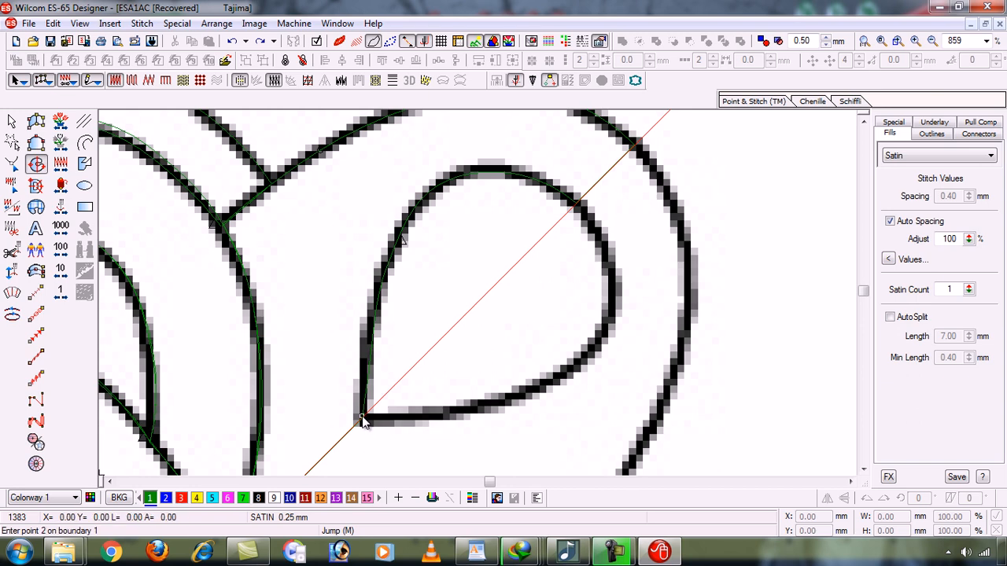
left_click(371, 336)
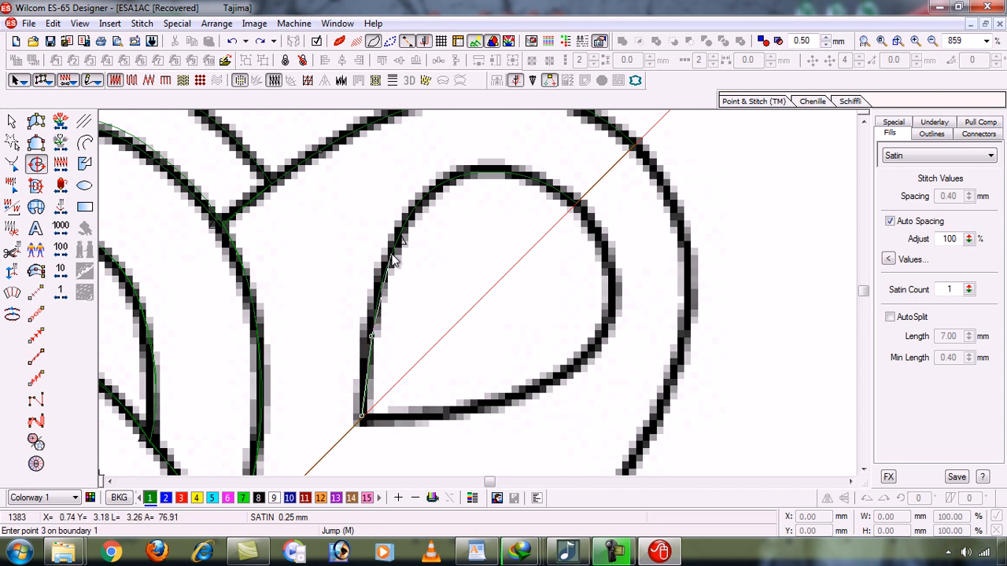
left_click(391, 254)
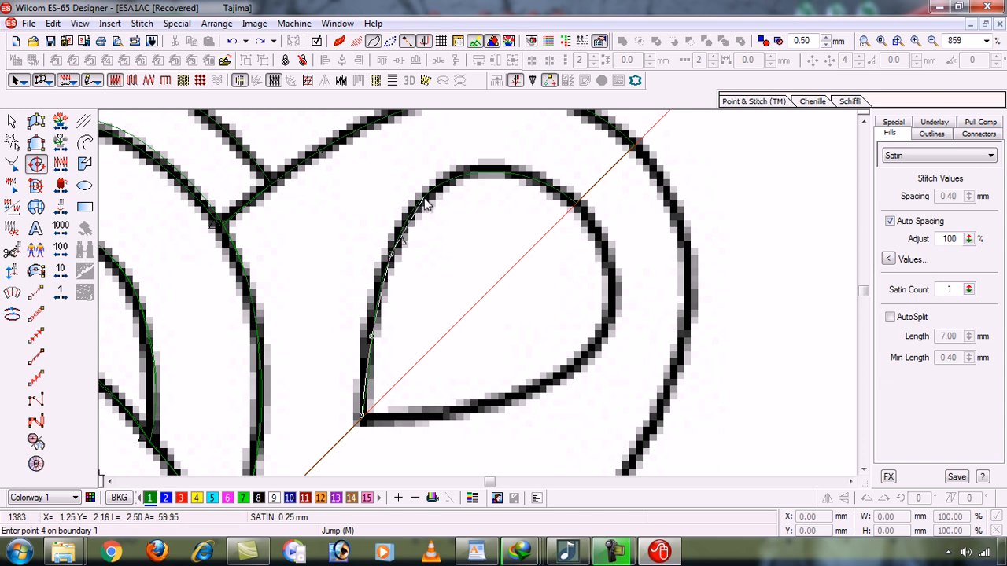
left_click(424, 198)
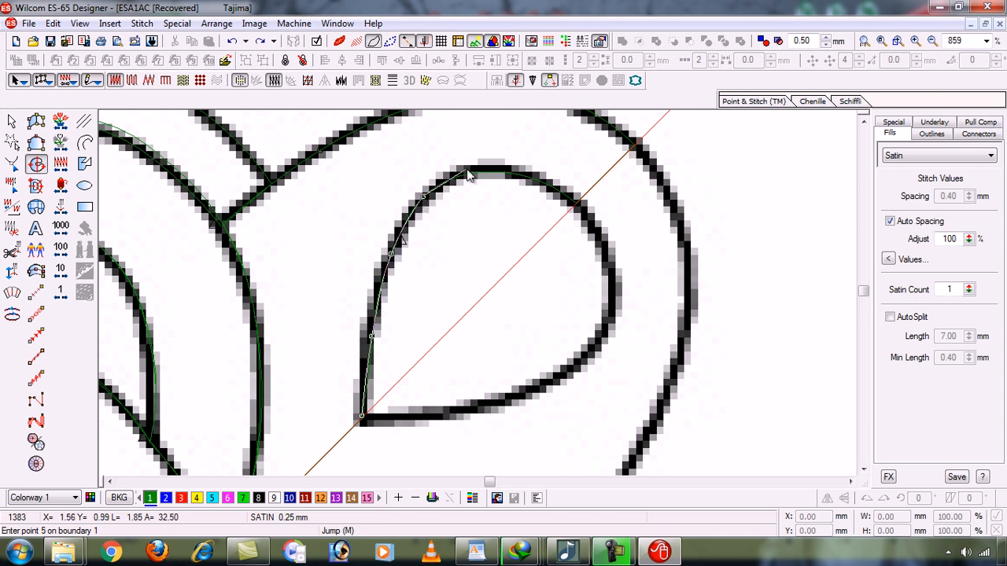
left_click(478, 170)
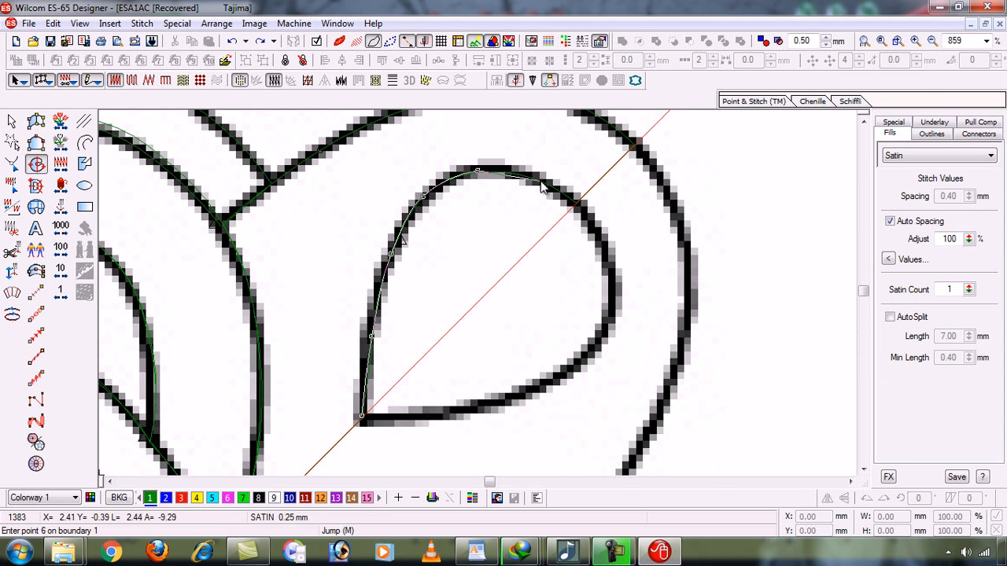
left_click(540, 182)
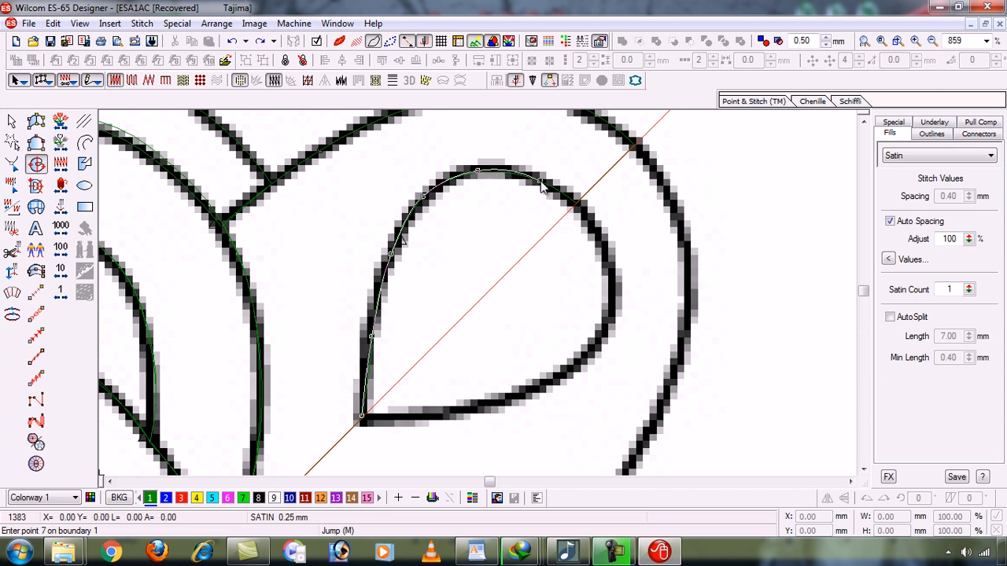
left_click(578, 203)
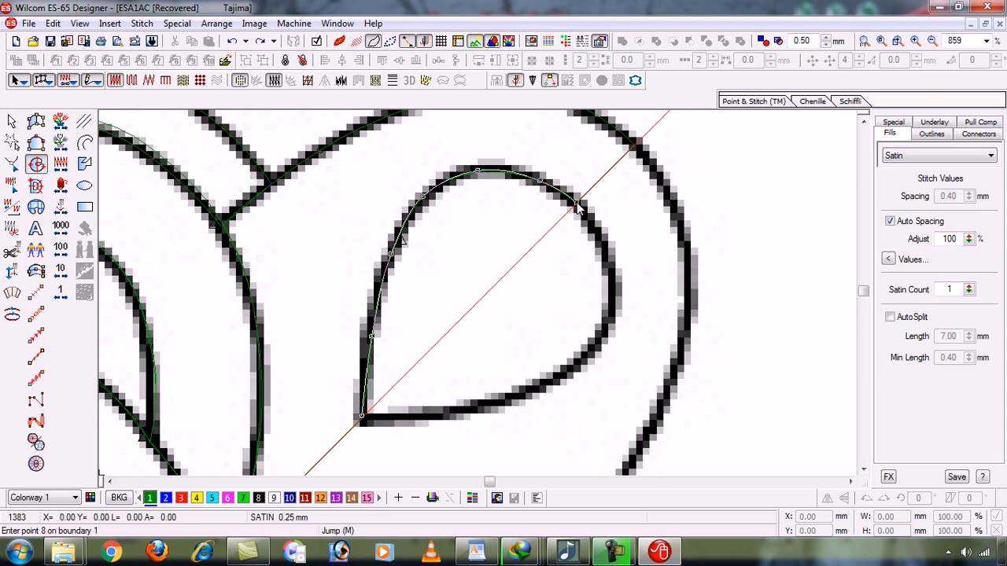
Step: Close the half-teardrop along the diagonal guide at its tip, generate its satin fill and show the design as realistic stitching
left_click(363, 419)
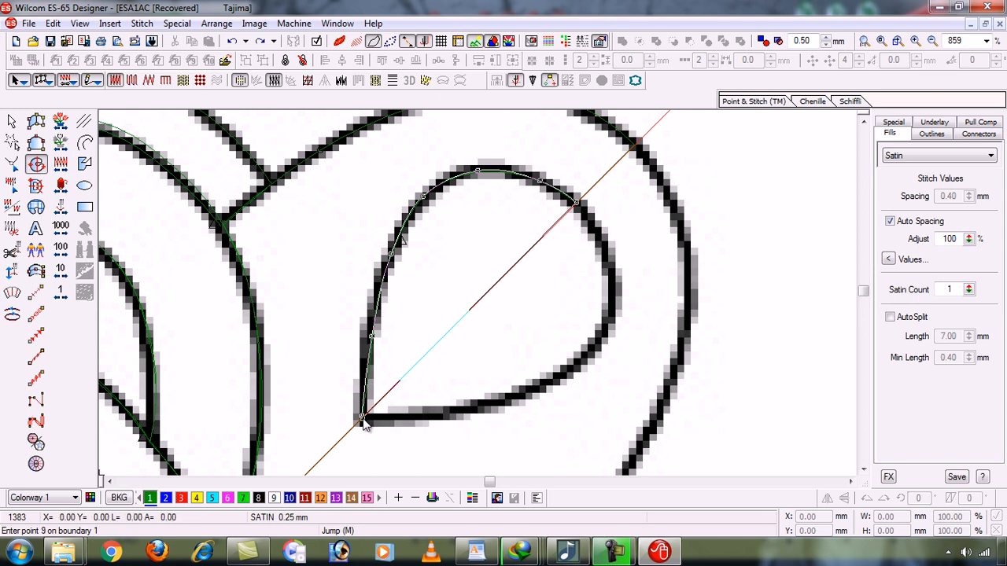
key("BackSpace")
left_click(363, 419)
key("Return")
key("Return")
key("Return")
key("Return")
key("Return")
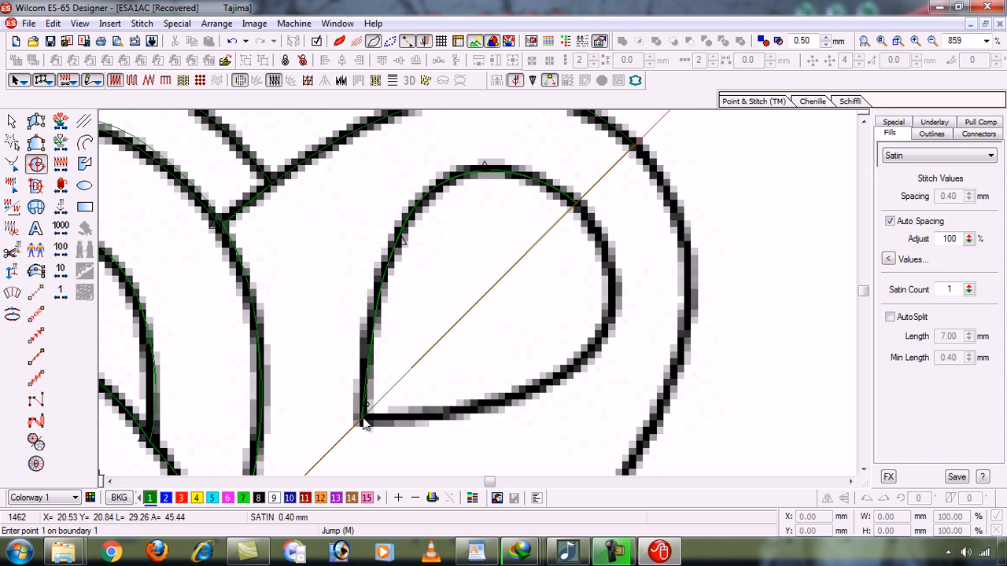
key("t")
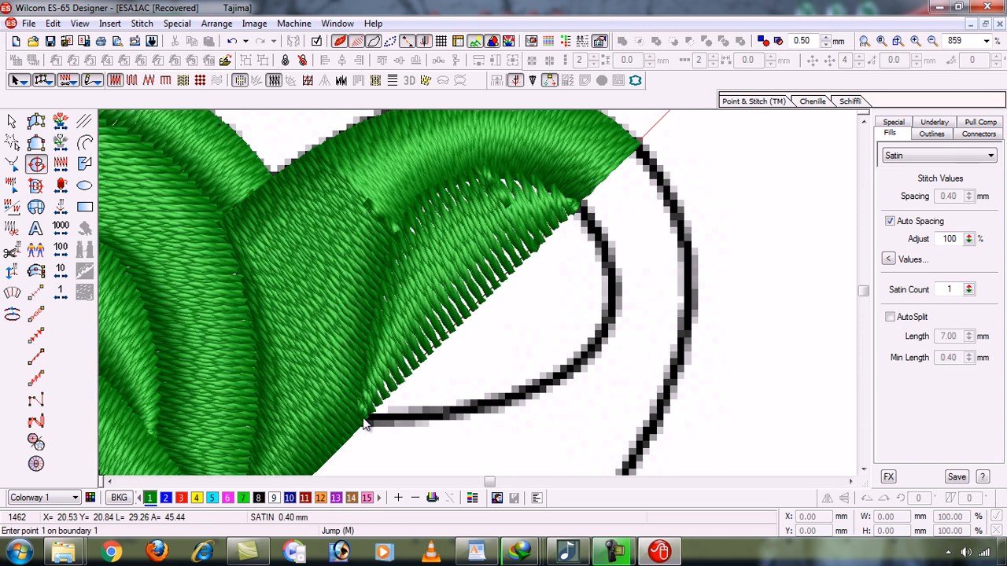
Step: Add four diagonal stitch angle lines across the new half-teardrop fill, spread from its tip to its rounded end
left_click(12, 122)
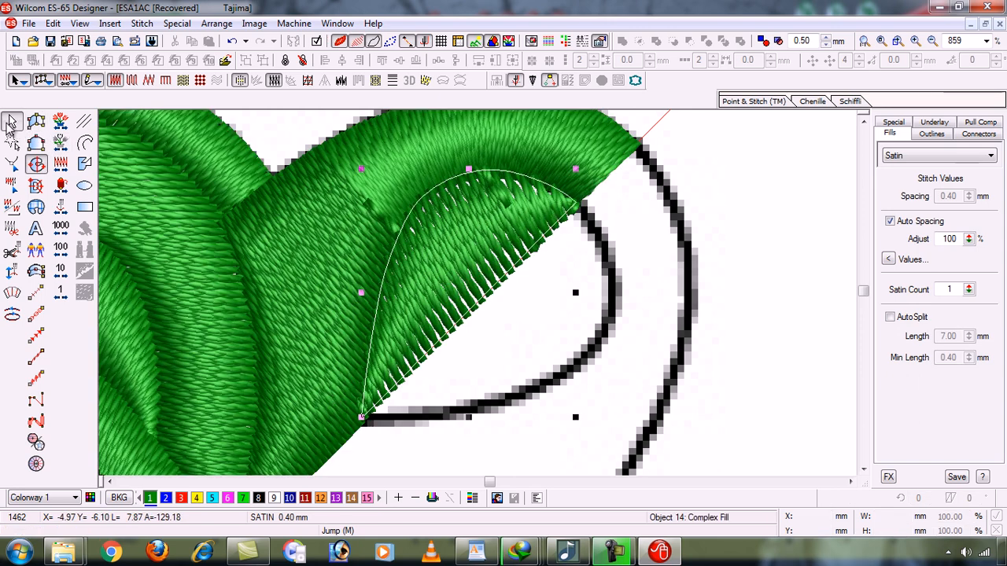
left_click(12, 293)
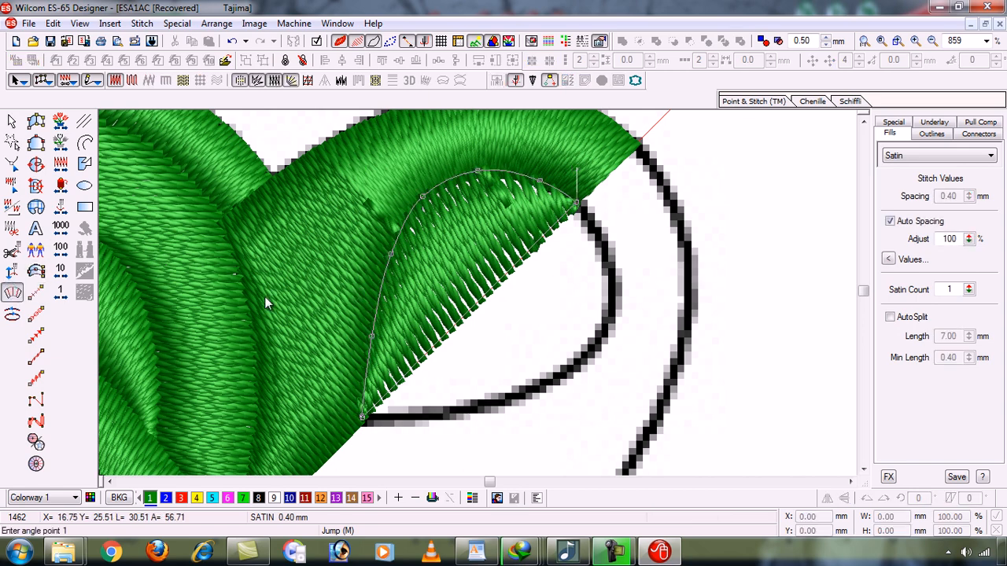
left_click(334, 326)
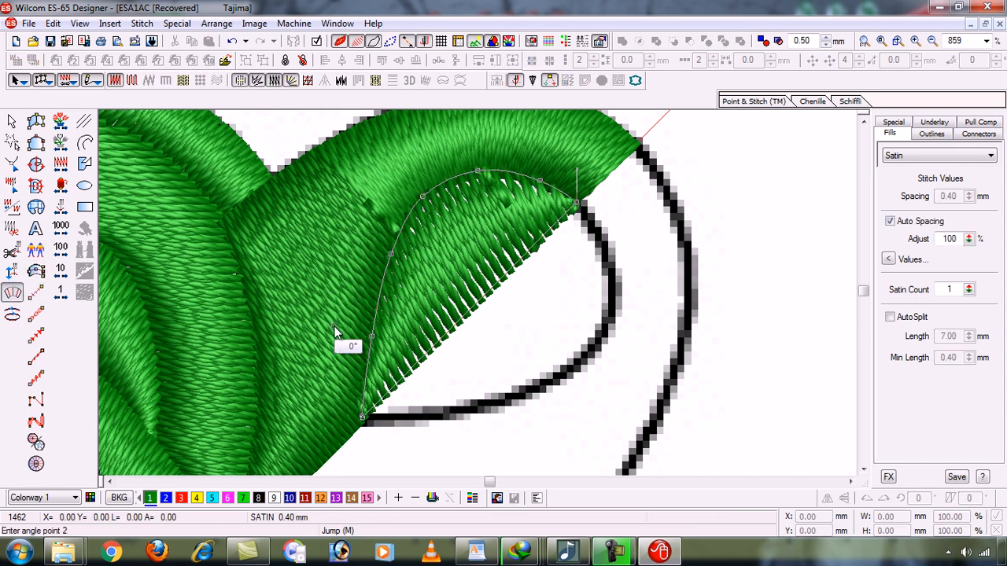
left_click(411, 423)
left_click(354, 267)
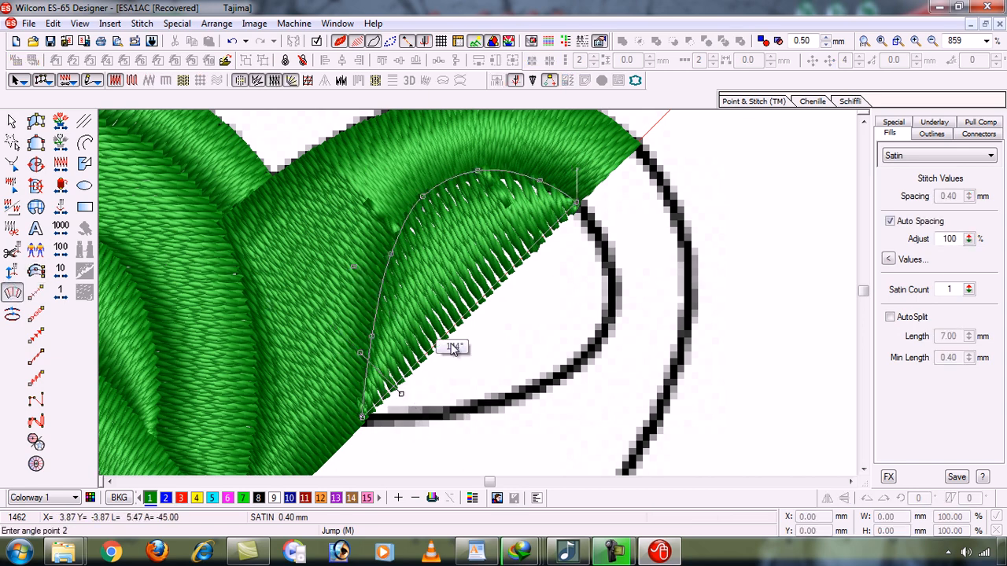
left_click(499, 409)
left_click(373, 161)
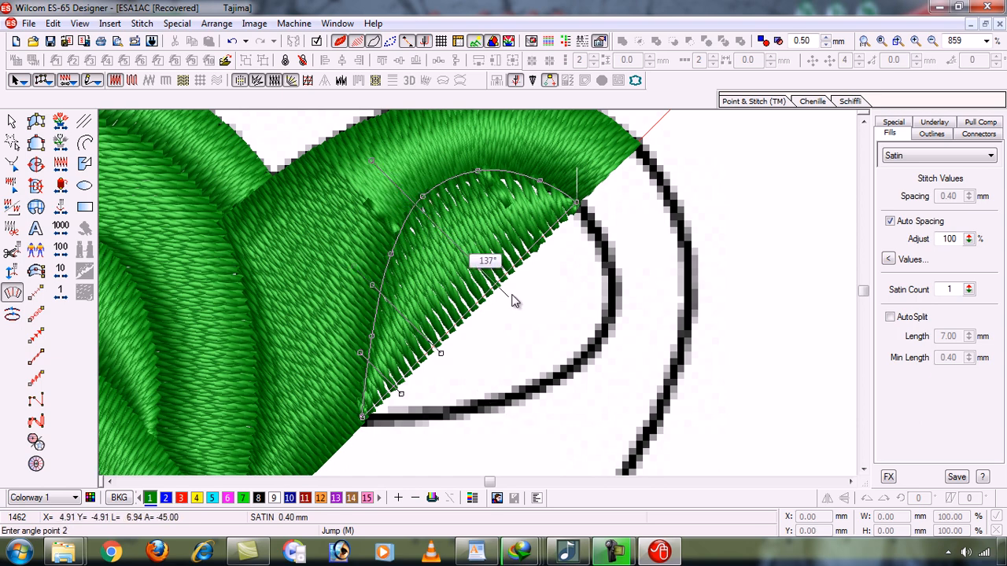
left_click(528, 317)
left_click(452, 146)
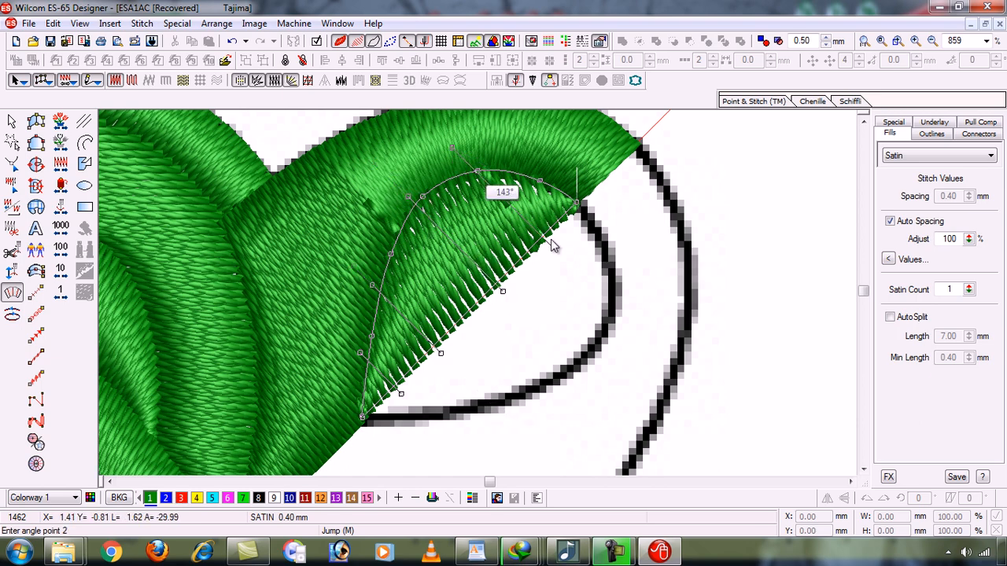
left_click(588, 279)
key("Return")
key("Escape")
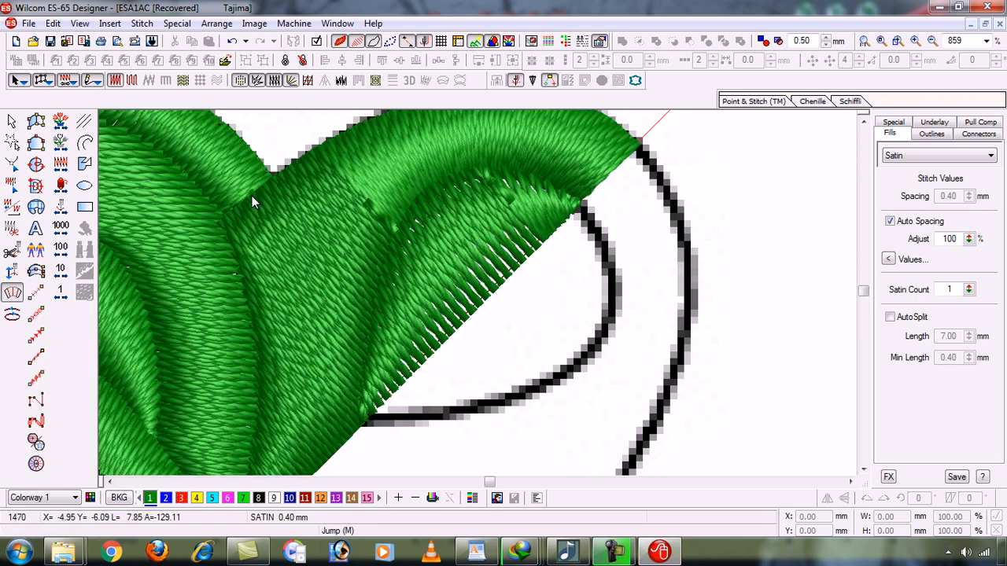
Step: Set the satin stitch spacing of the half-teardrop fill to 0.30 mm
left_click(13, 120)
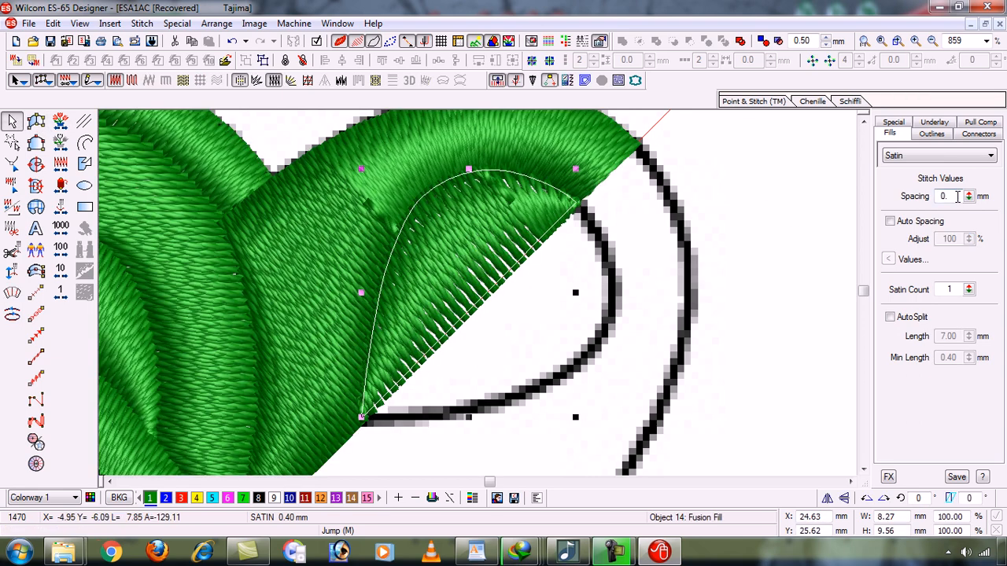
left_click(957, 197)
type("0.30")
key("Return")
left_click(668, 300)
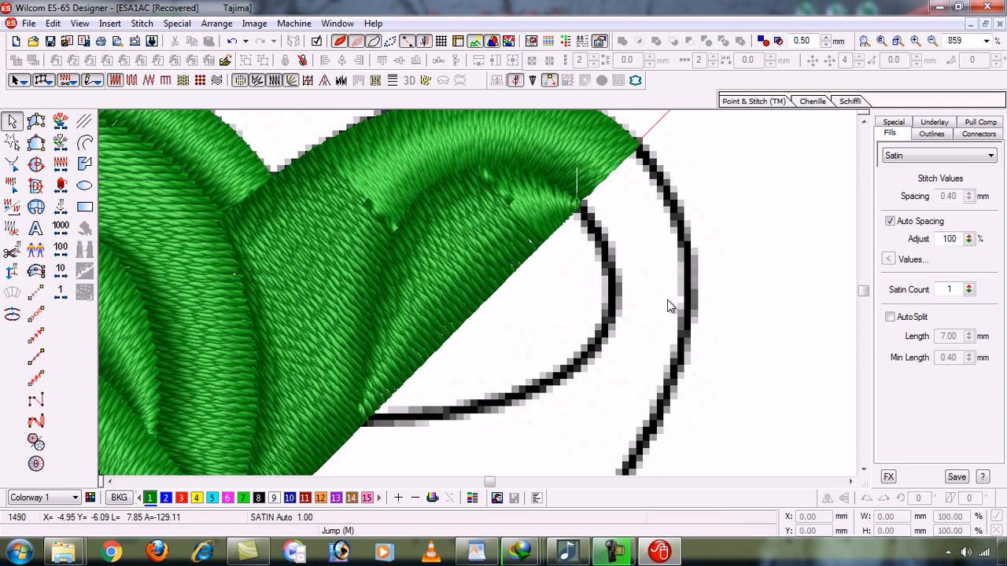
Step: Tighten the satin stitch spacing of the half-teardrop fill to less than 0.30 mm
left_click(500, 240)
key("h")
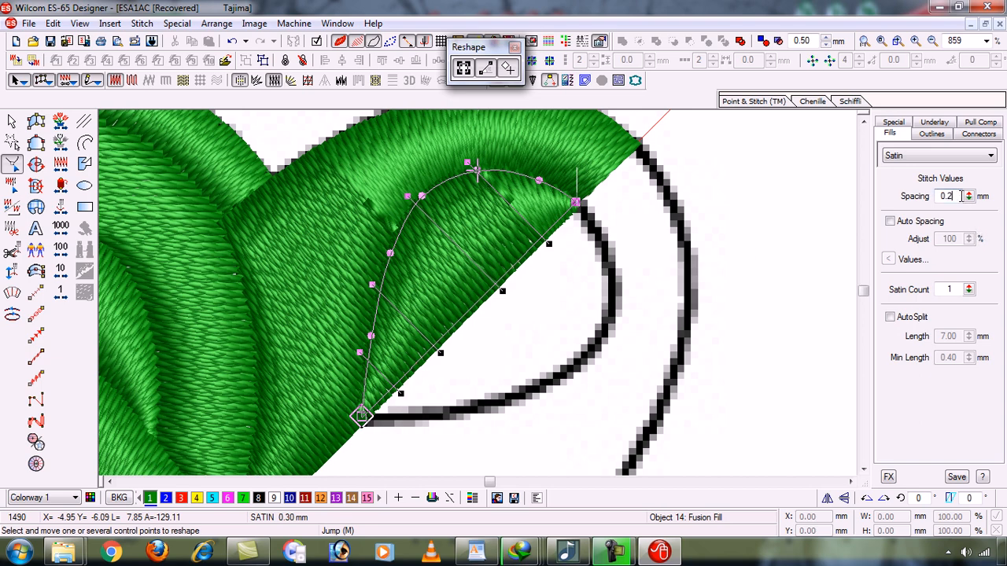
key("Return")
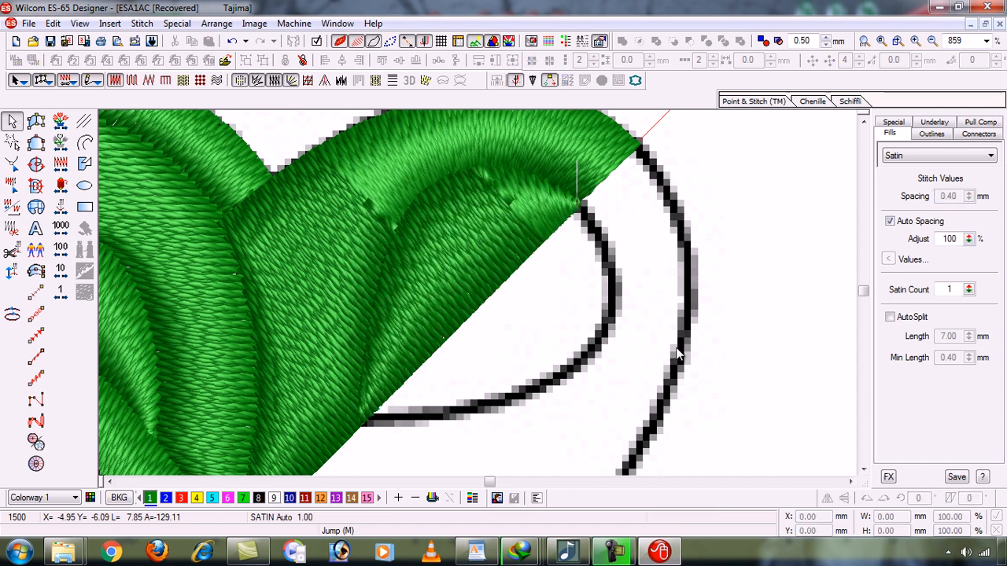
left_click(676, 352)
Step: Recolor the innermost half-teardrop of the upper petal with colour 10 Dark Blue
key("shift+z")
key("shift+z")
key("shift+z")
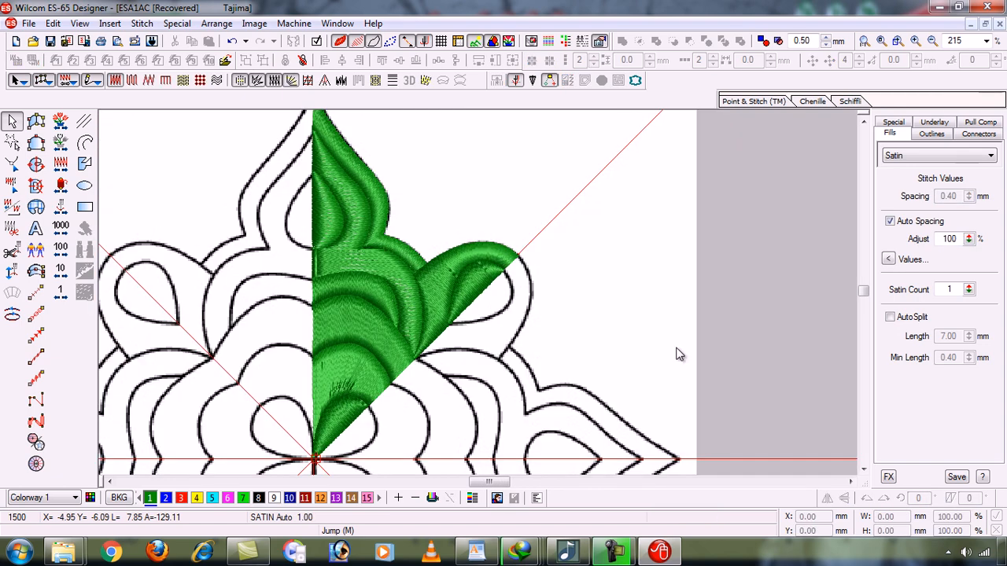
key("b")
left_click_drag(349, 157, 520, 370)
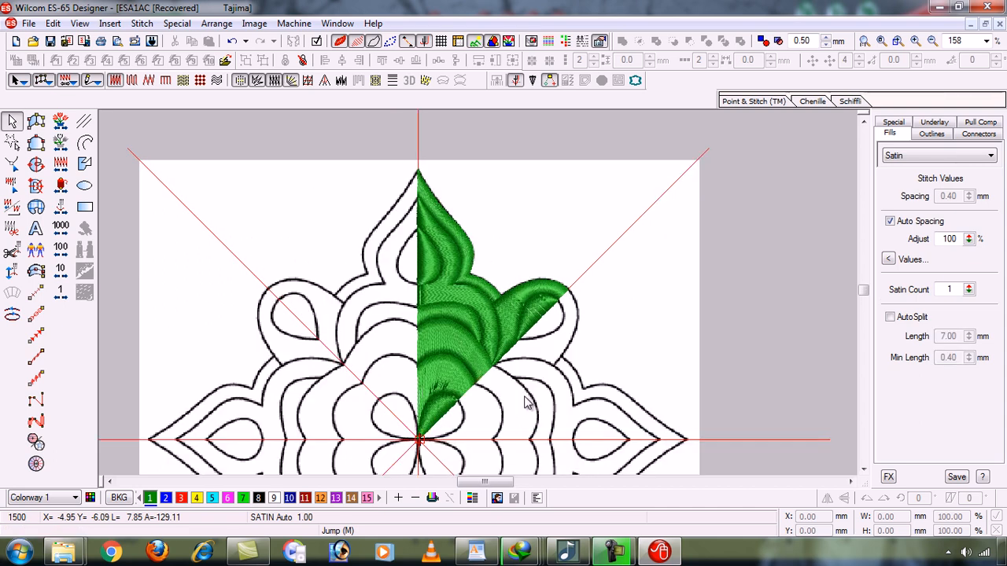
key("b")
left_click_drag(377, 168, 582, 443)
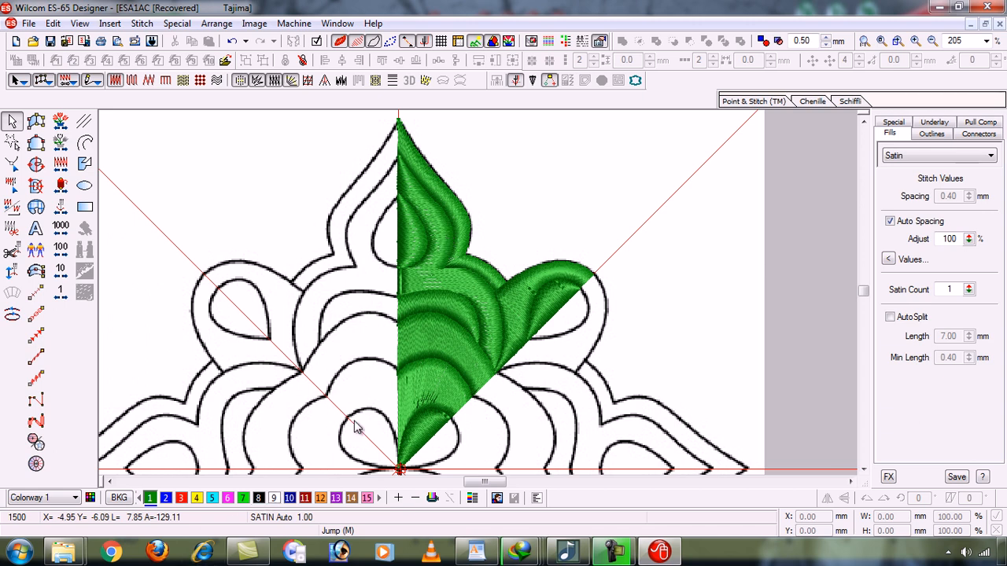
left_click(414, 233)
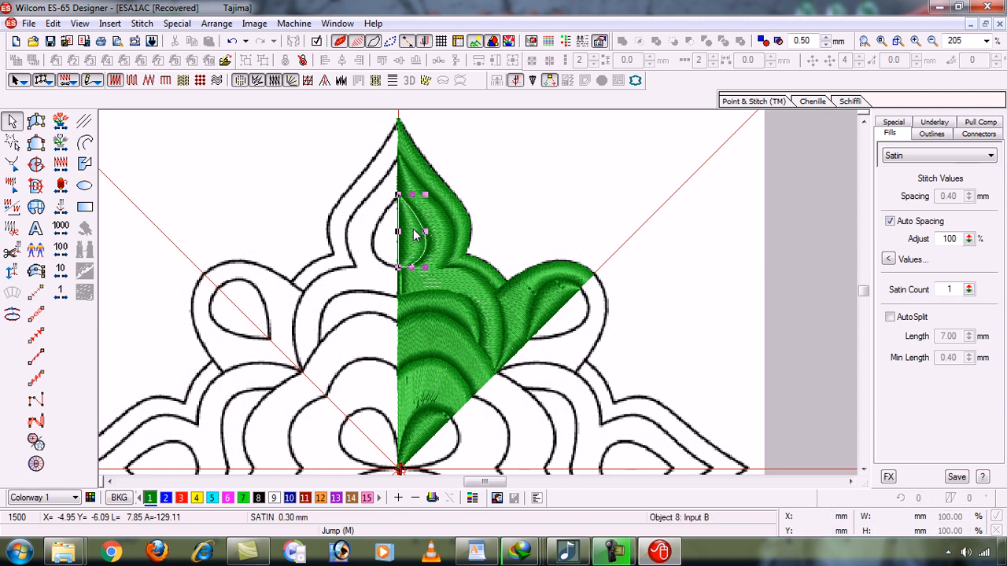
left_click(289, 498)
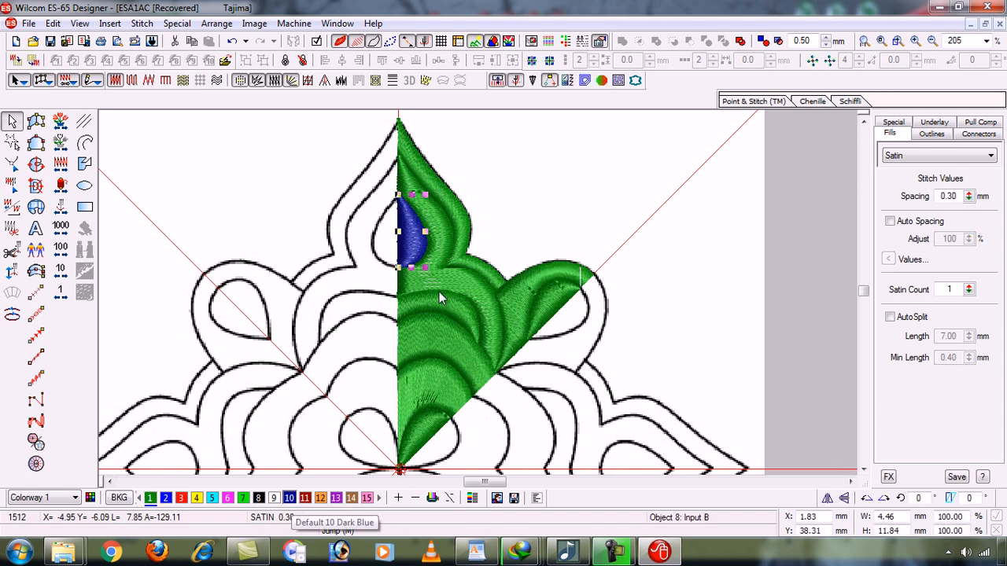
Step: Recolor the band surrounding the dark blue half-teardrop, trying Dark Red first and settling on colour 3 Red
left_click(445, 228)
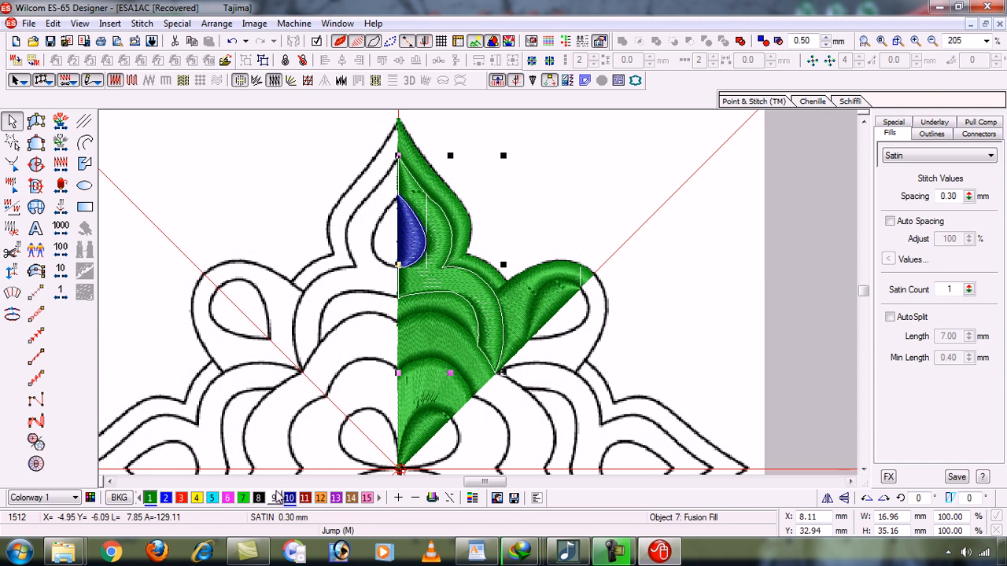
left_click(306, 497)
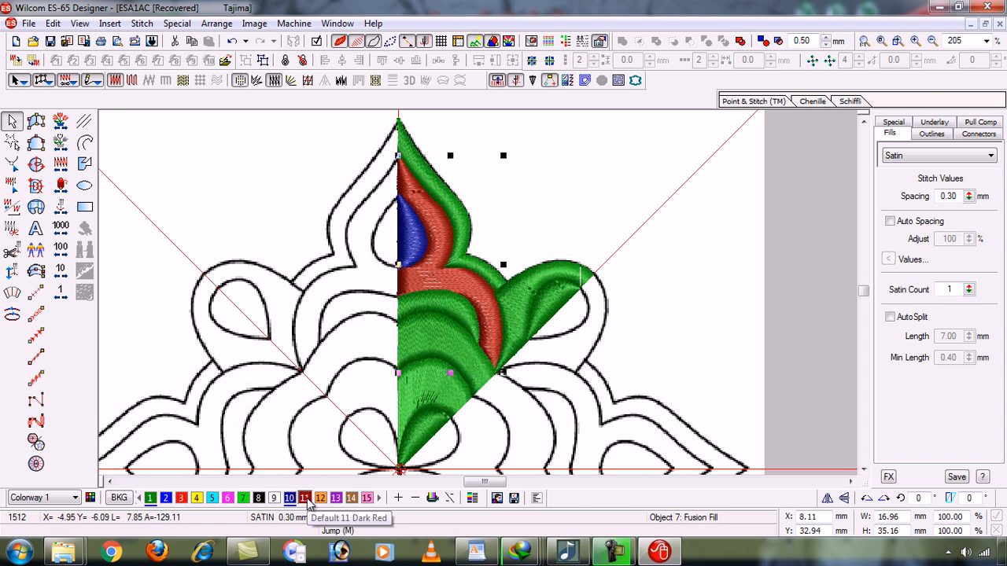
left_click(182, 498)
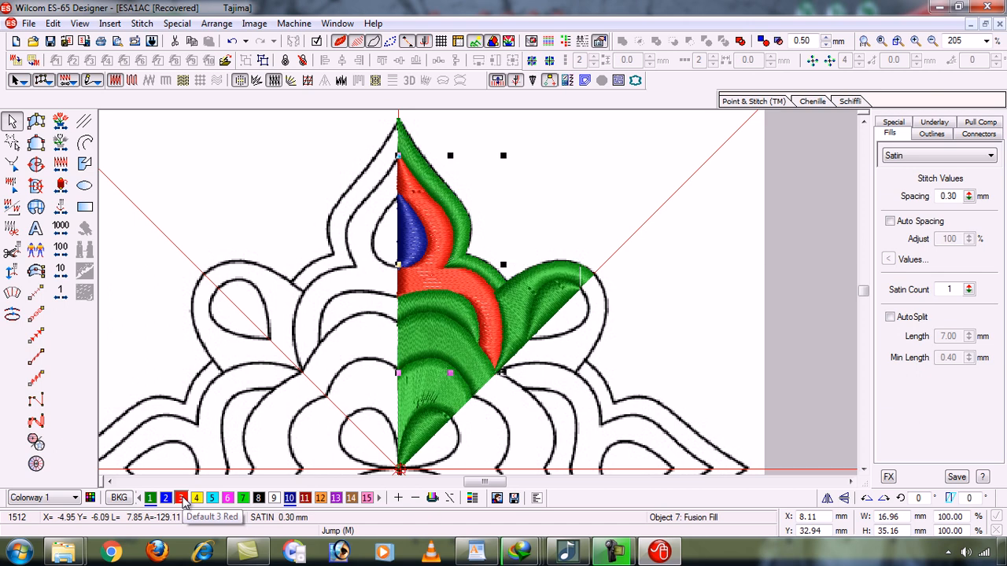
Step: Try Dark Red, orange and pink as thread colours for the outermost band of the upper petal
left_click(463, 218)
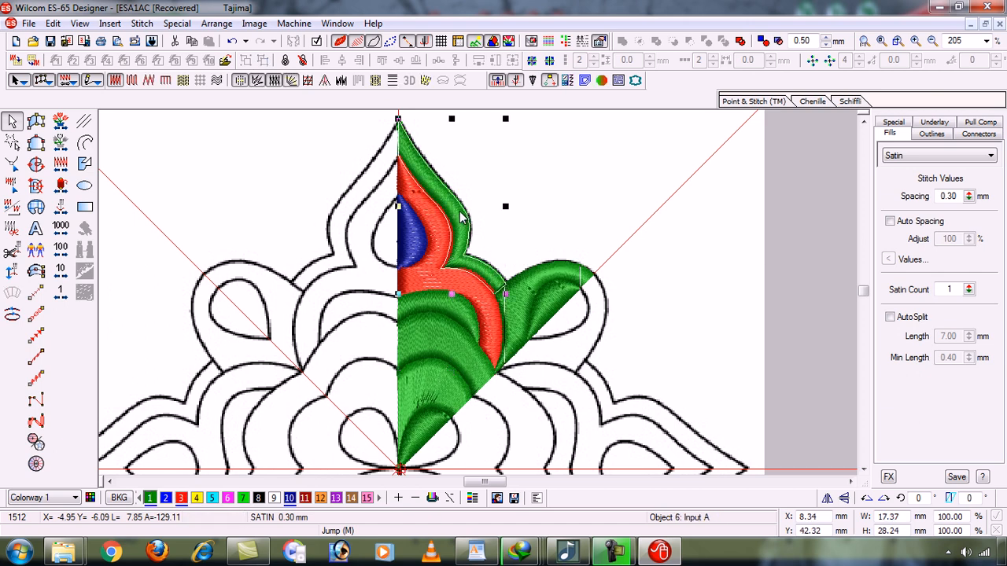
left_click(260, 499)
left_click(305, 498)
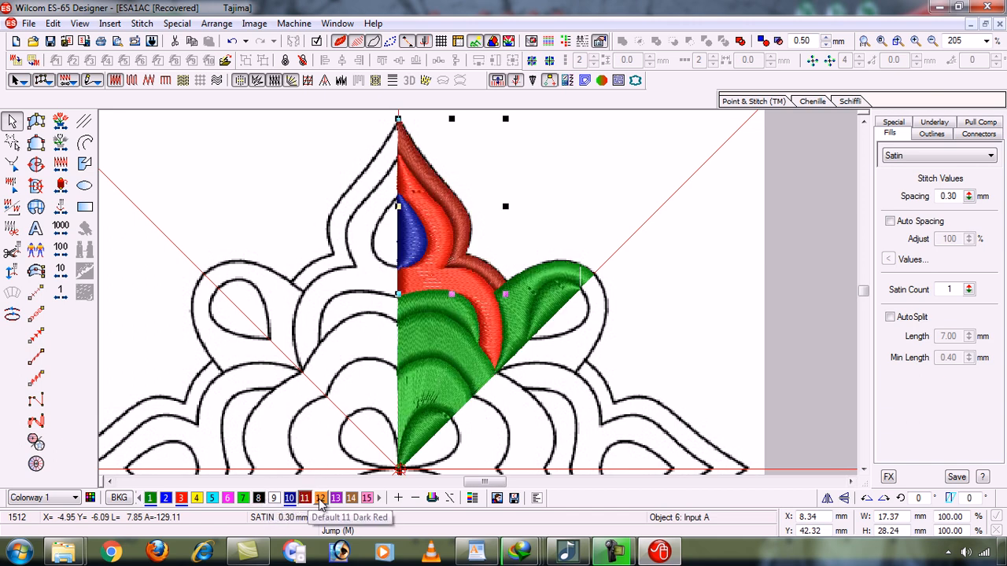
left_click(320, 499)
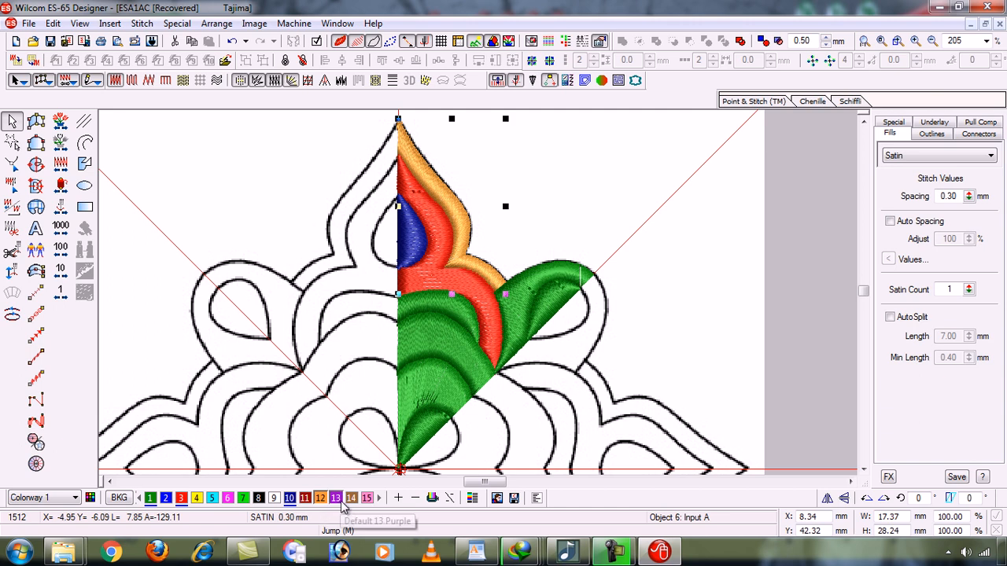
left_click(367, 498)
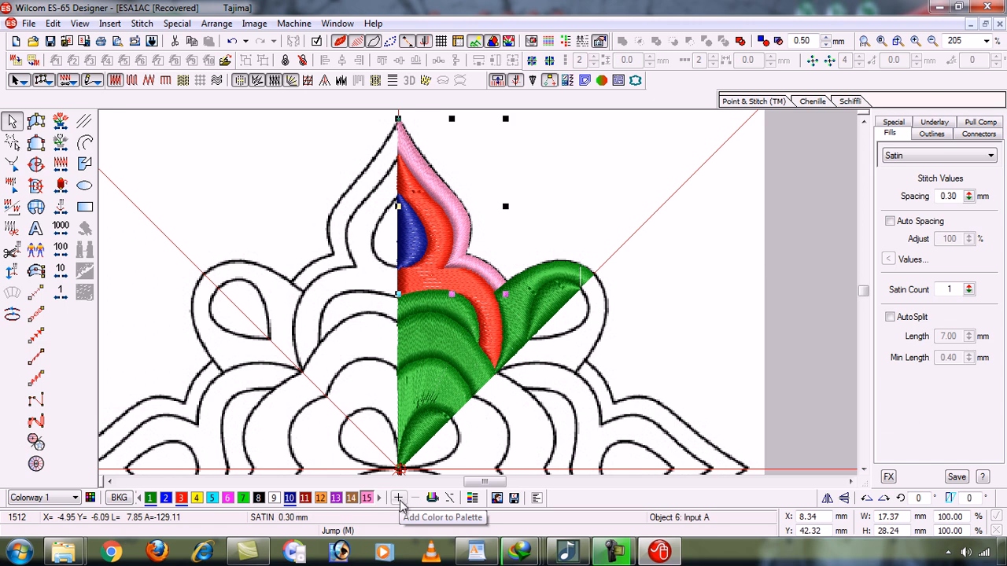
Step: Add five colours to the palette, giving the outermost petal band colour 20, a light blue
left_click(399, 499)
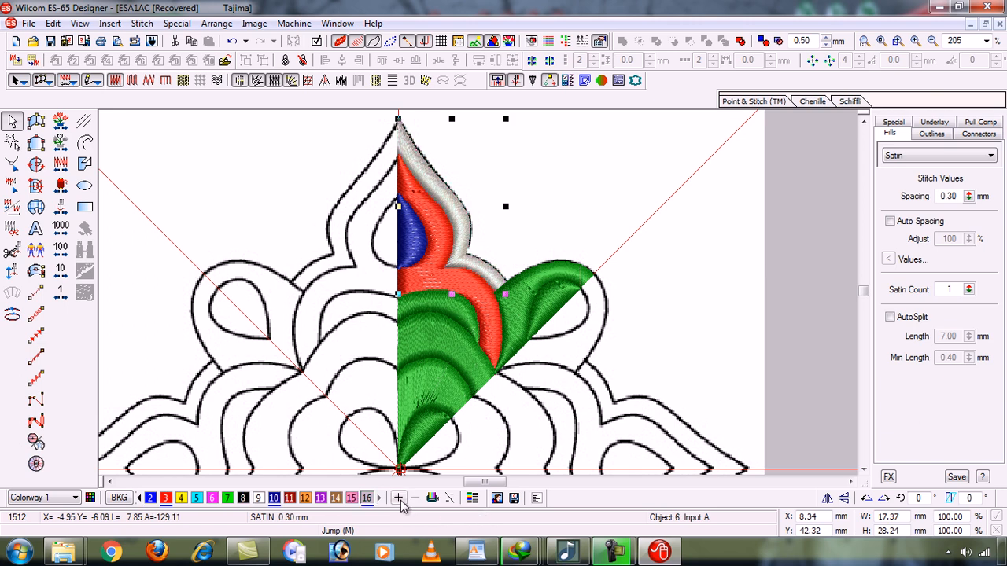
left_click(398, 499)
left_click(399, 499)
left_click(398, 498)
left_click(399, 498)
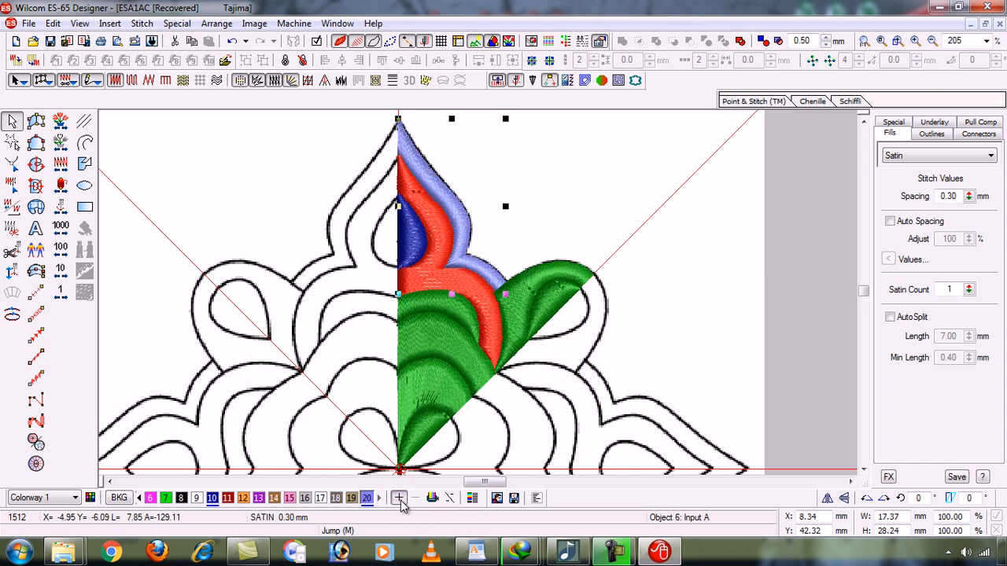
Step: Add eight more colours to the palette, up to colour 28, and try them as thread colours on the outermost upper petal band
left_click(399, 499)
left_click(399, 498)
left_click(399, 499)
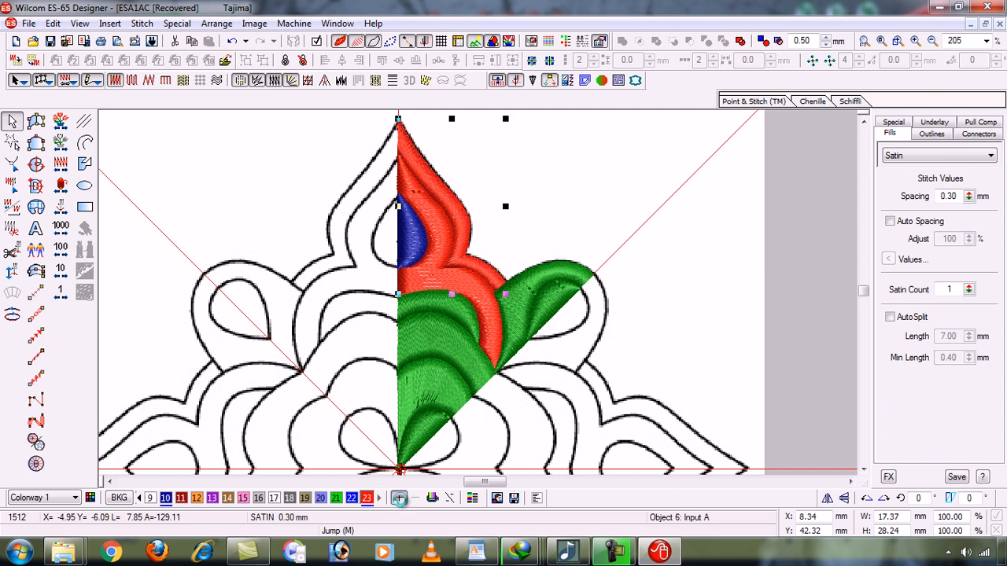
left_click(398, 498)
left_click(399, 499)
left_click(399, 499)
left_click(399, 499)
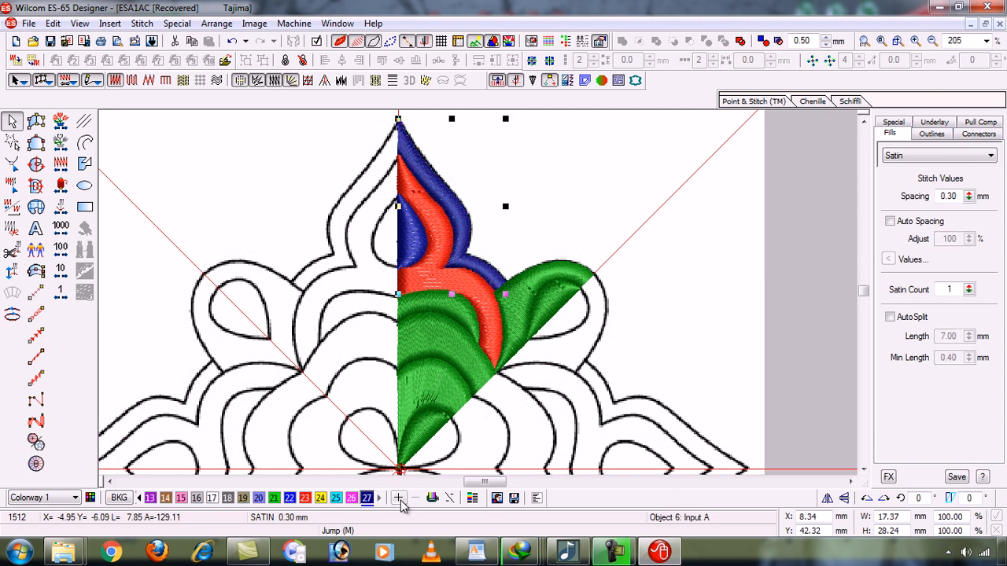
left_click(399, 498)
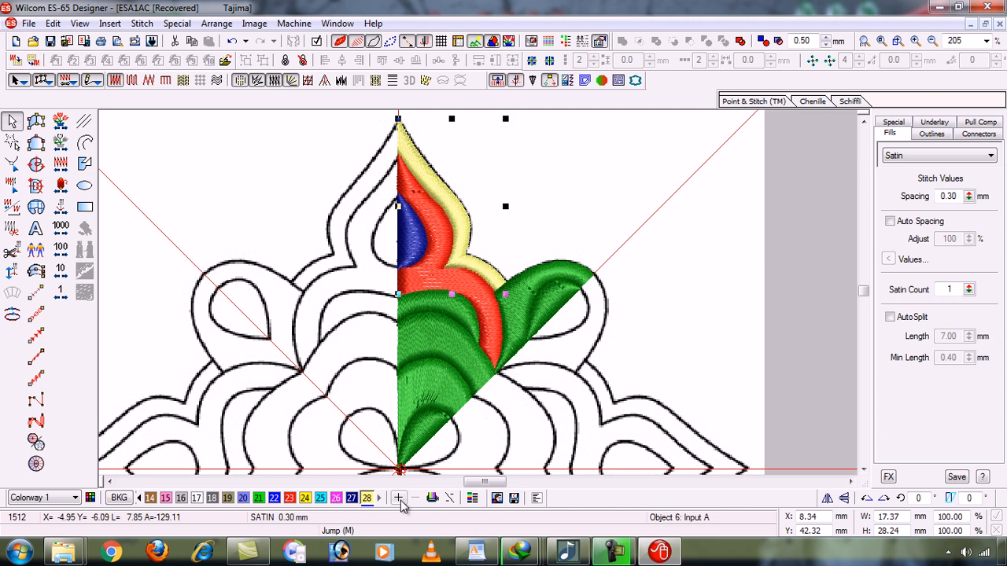
left_click(351, 499)
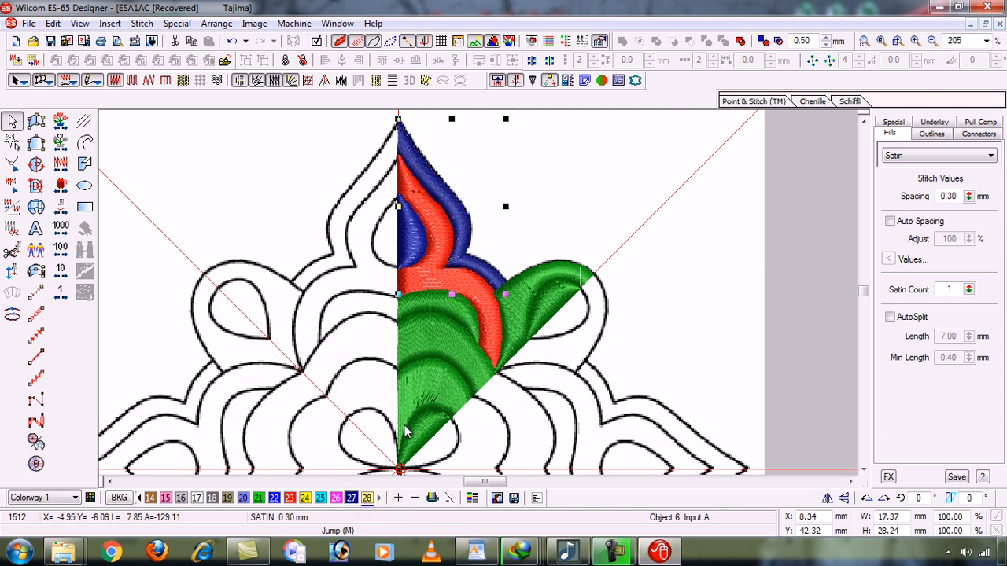
Step: Set the outermost upper petal band to colour 20, light blue, and remove all unused colours from the palette
left_click(245, 500)
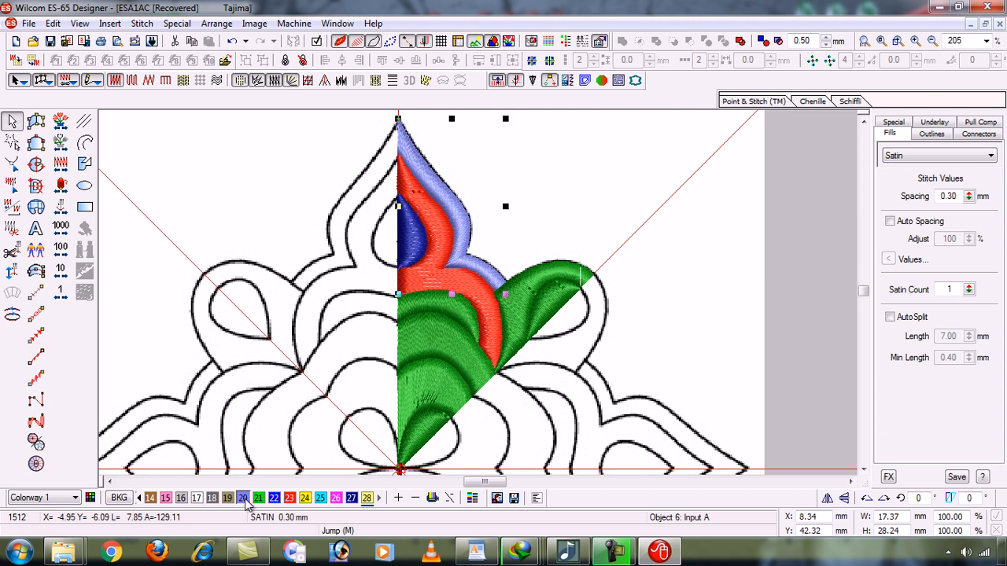
left_click(432, 501)
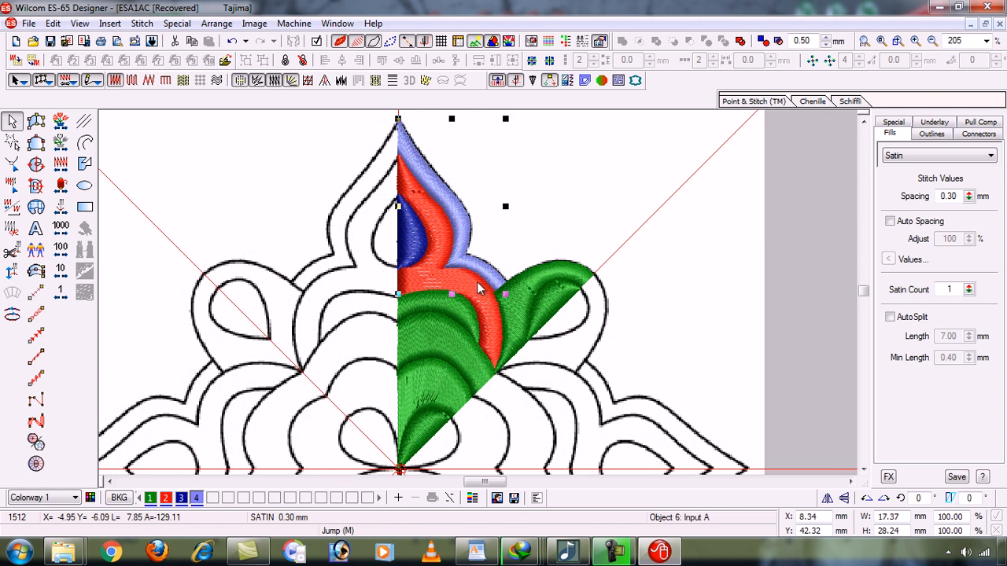
Step: Recolor the small half-teardrop at the motif's centre point with palette colour 3, Dark Blue
left_click(438, 307)
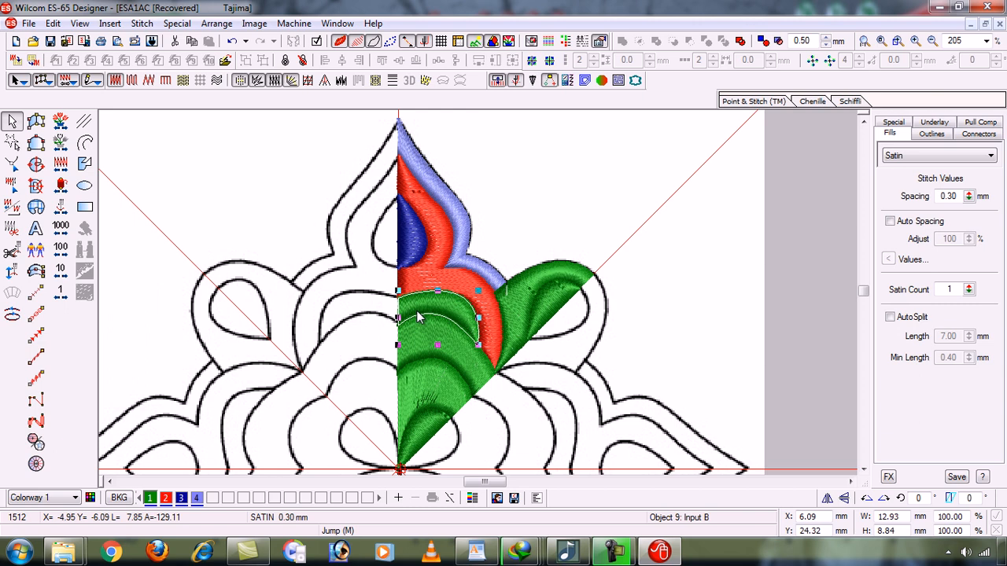
left_click(433, 429)
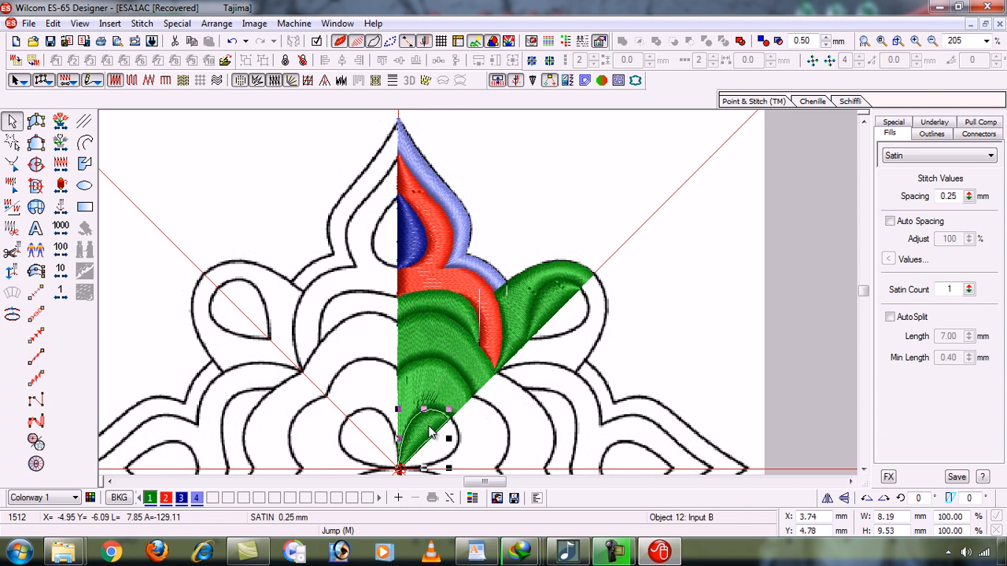
left_click(182, 499)
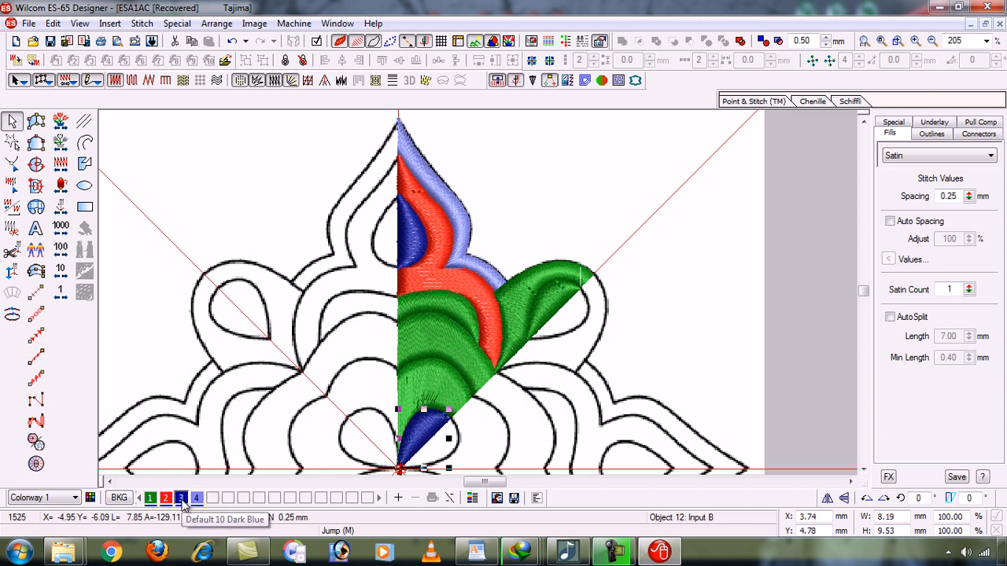
Step: Try red on the band around the centre half-teardrop and light blue on the next band outward
left_click(424, 377)
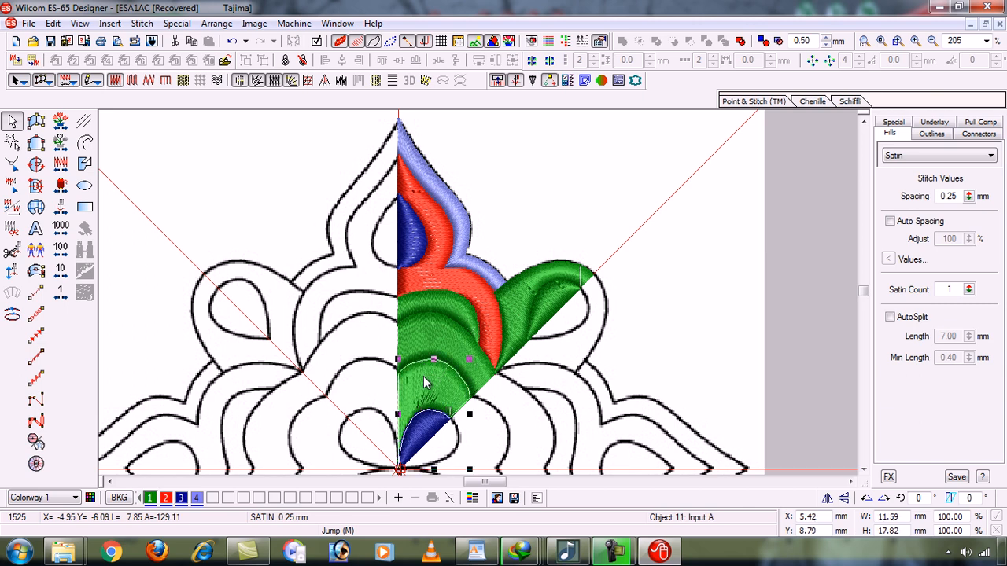
left_click(166, 500)
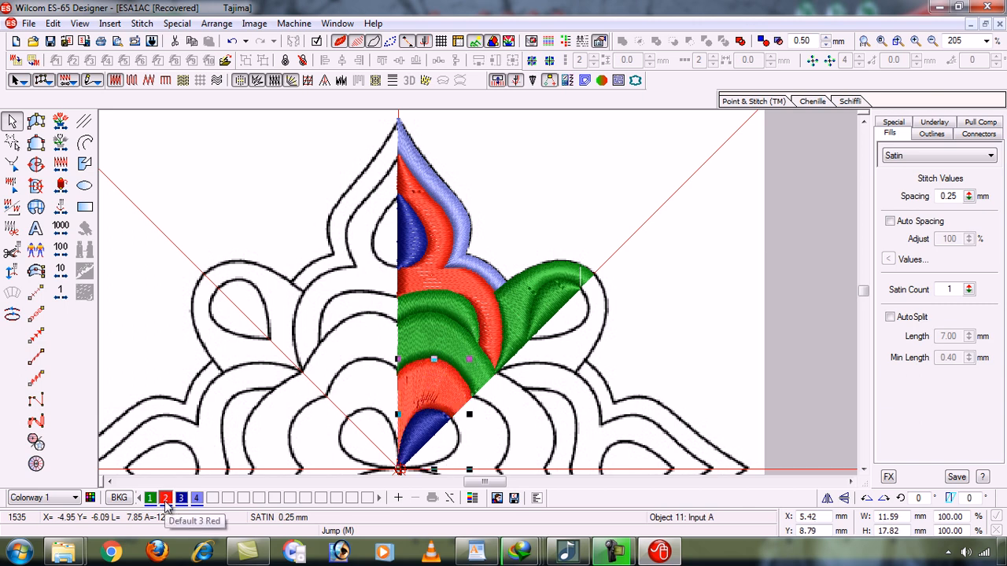
left_click(440, 338)
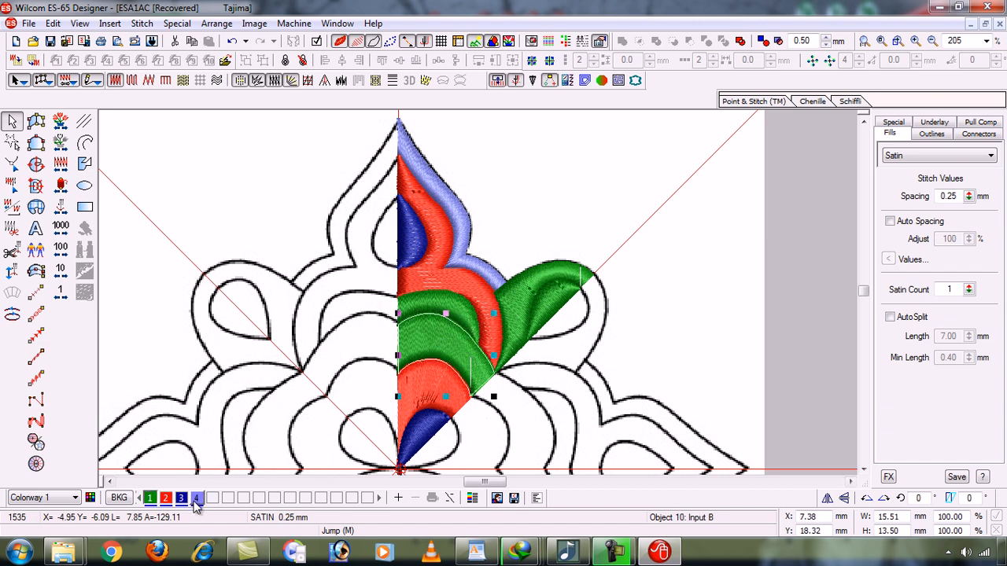
left_click(197, 498)
Step: Recolor the narrow green crescent just inside the large red petal area with palette colour 3, Dark Blue
left_click(440, 302)
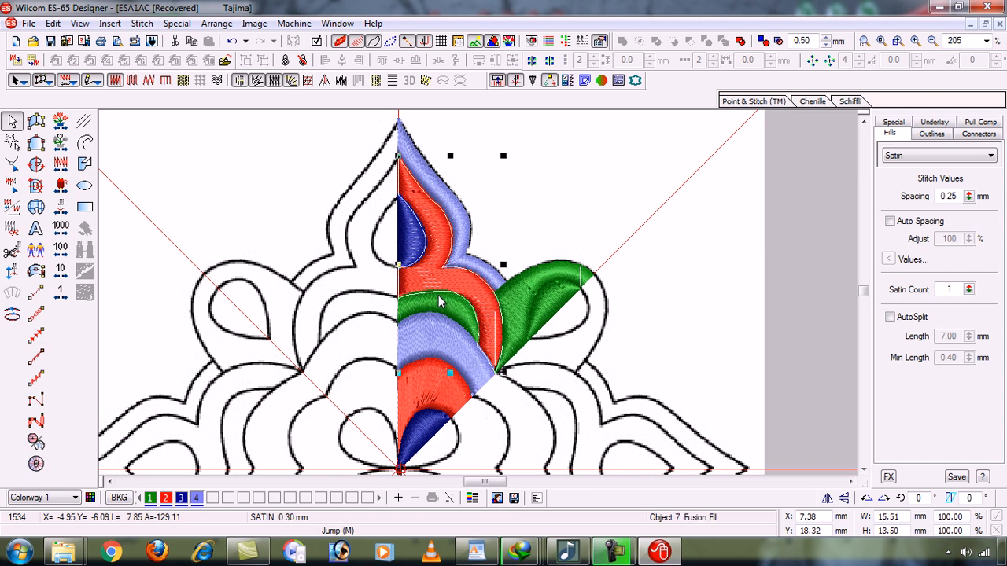
left_click(435, 315)
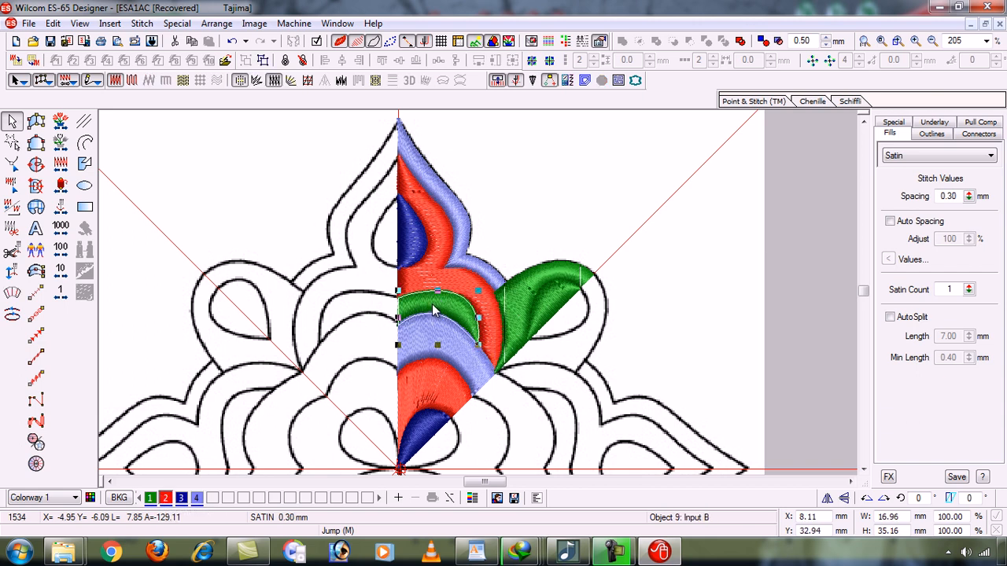
left_click(181, 498)
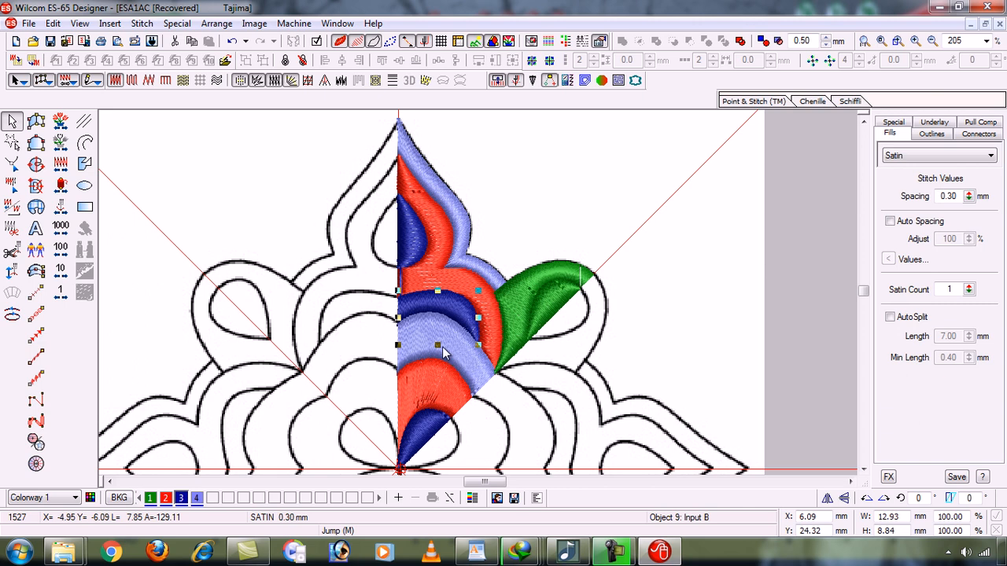
Step: Recolor the wide band below the dark blue crescent red and the band around the centre half-teardrop light blue
left_click(343, 342)
left_click(445, 343)
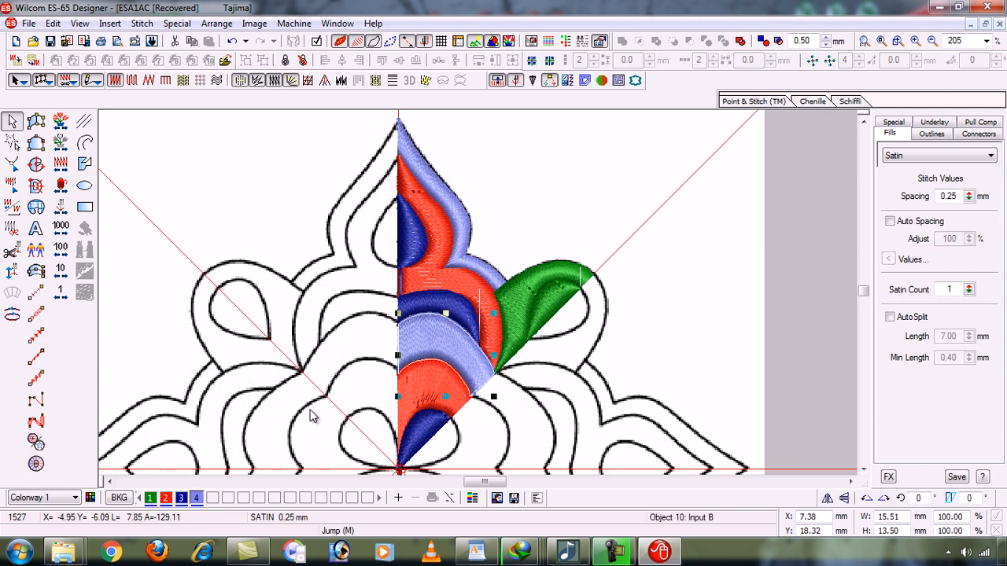
left_click(167, 499)
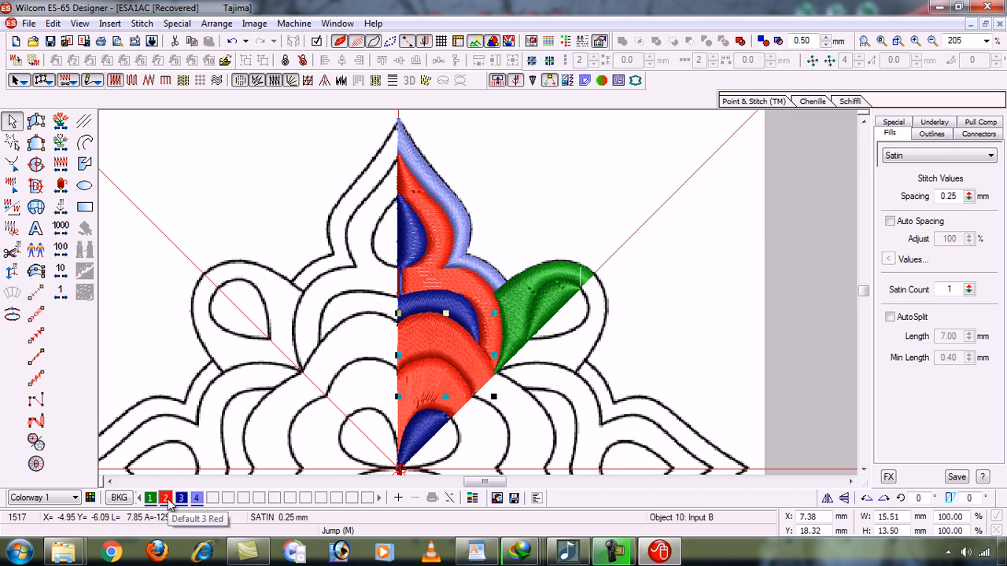
left_click(426, 382)
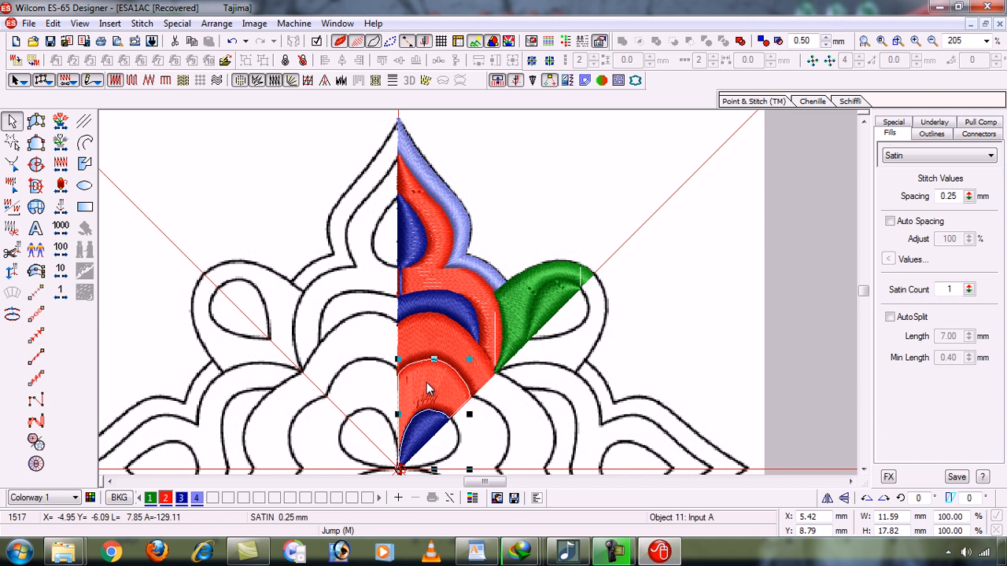
left_click(197, 498)
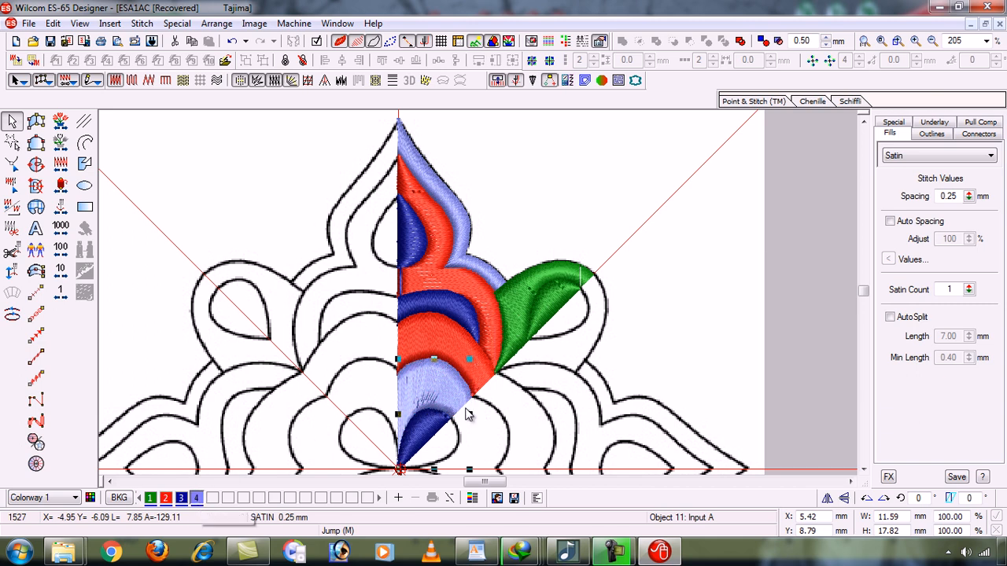
Step: Recolor the diagonal side petal's outer band with colour 4, light blue, and its inner half-teardrop with colour 3, Dark Blue
left_click(514, 328)
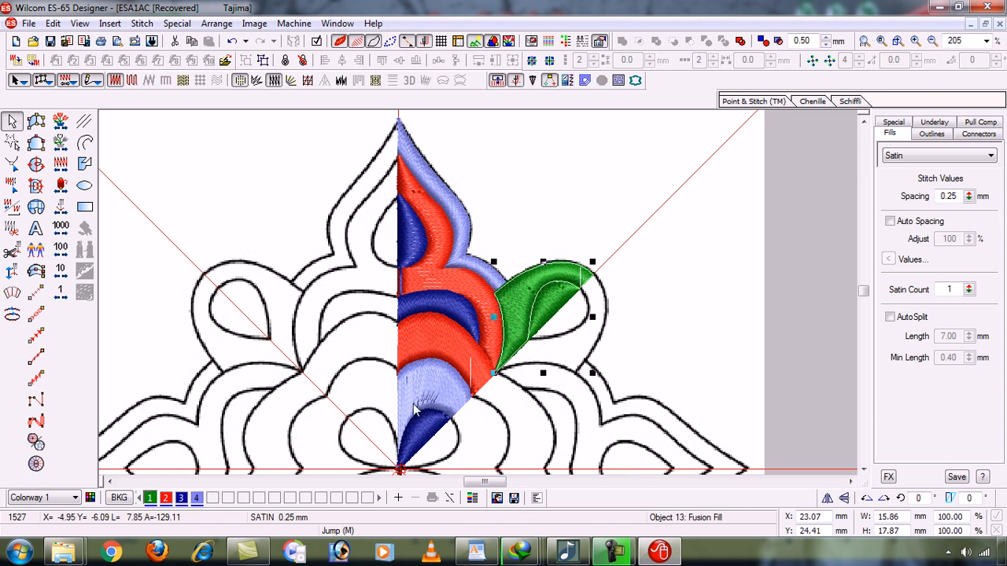
left_click(197, 499)
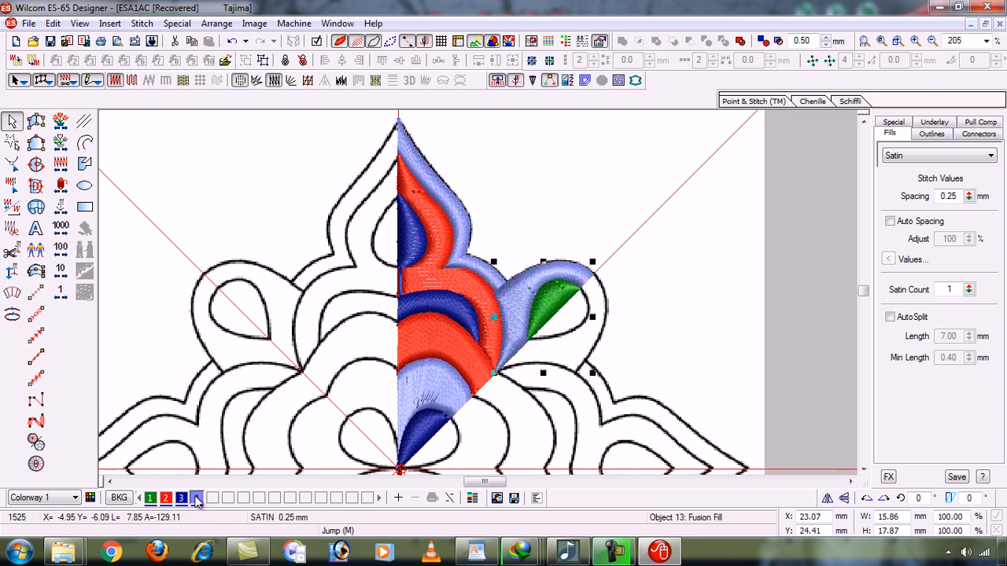
left_click(557, 309)
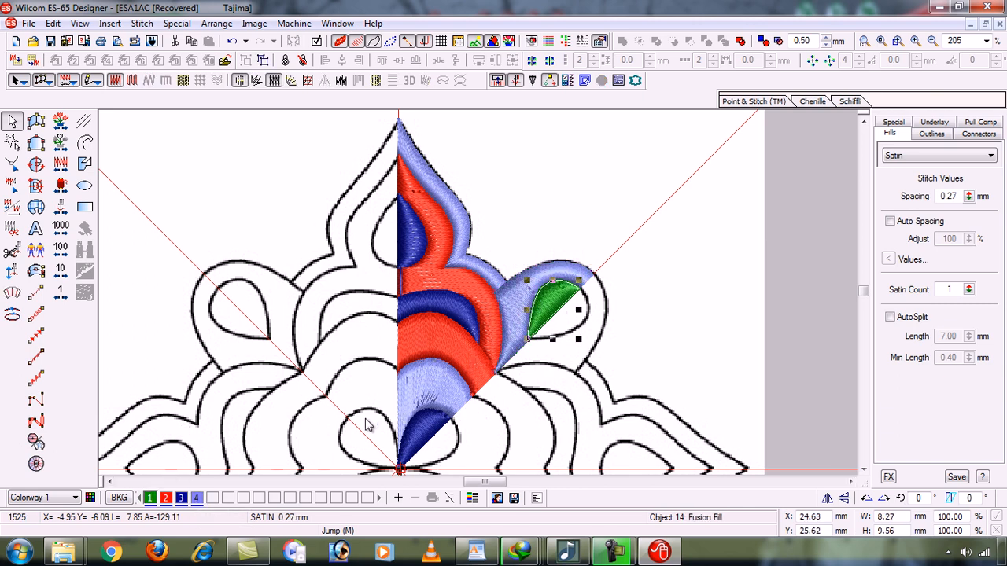
left_click(181, 499)
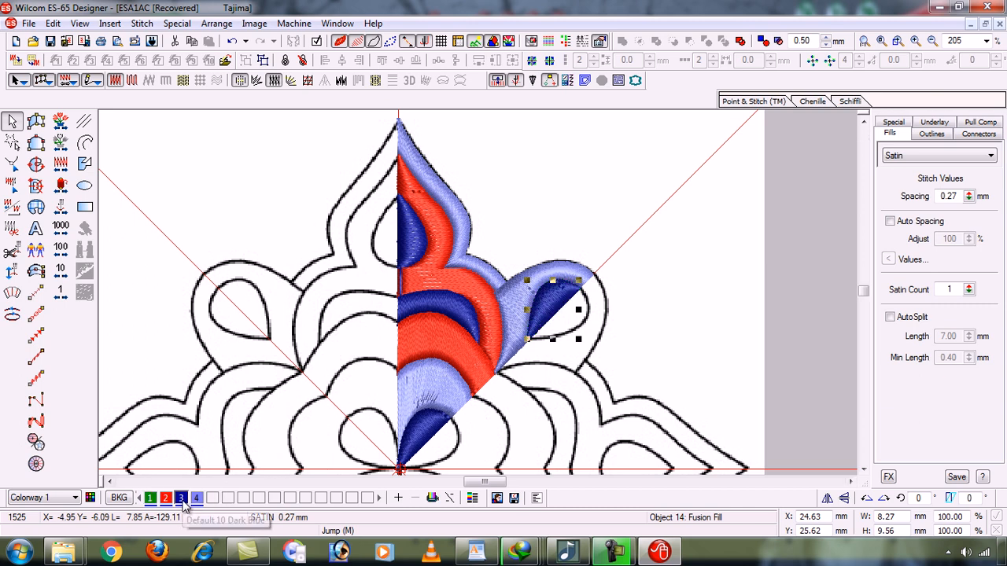
Step: Deselect everything and remove the unused green from the colour palette
left_click(683, 257)
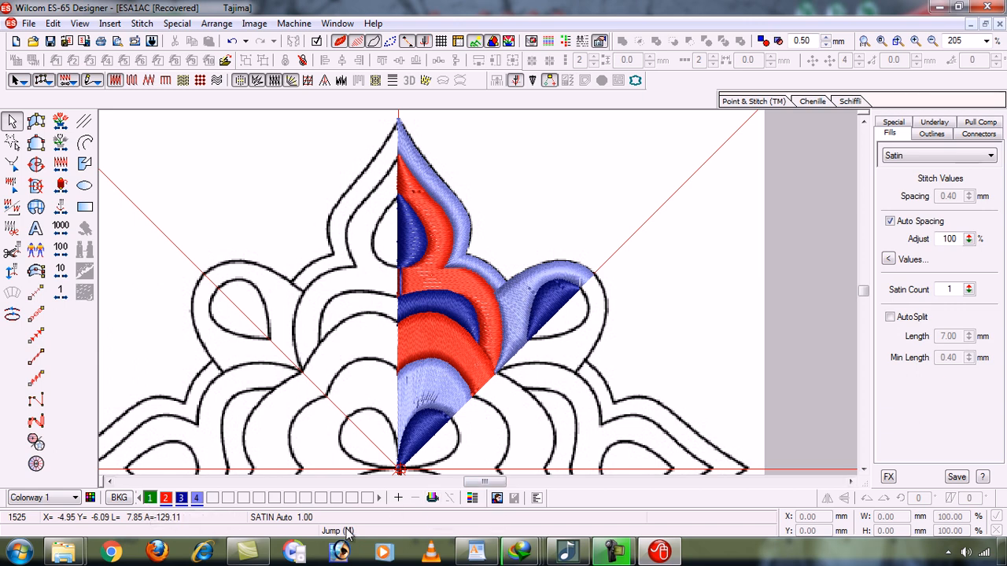
left_click(431, 497)
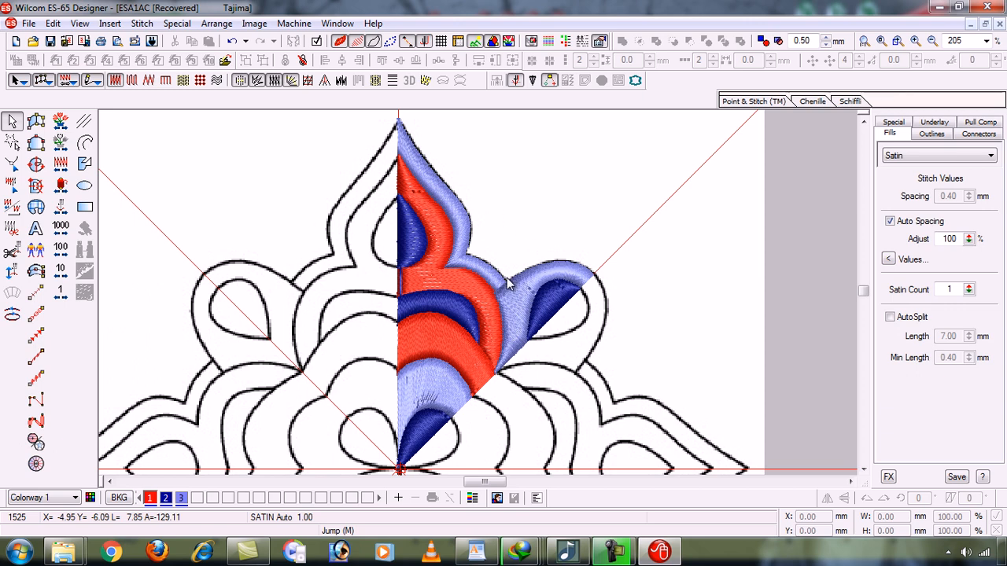
Step: Choose the Backstitch outline type and hide TrueView and the stitches so only object outlines show over the artwork at the top petal's tip
key("b")
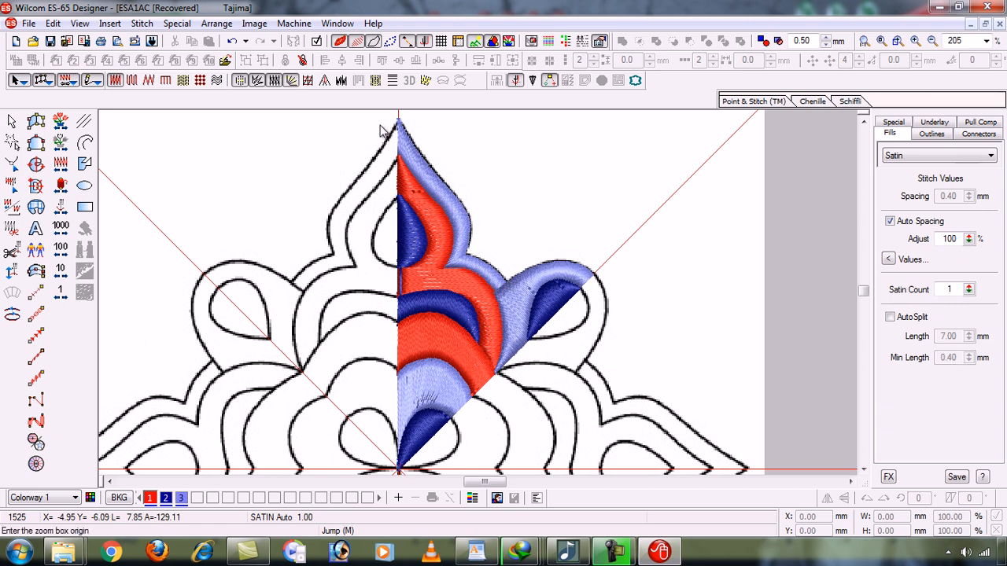
left_click(526, 319)
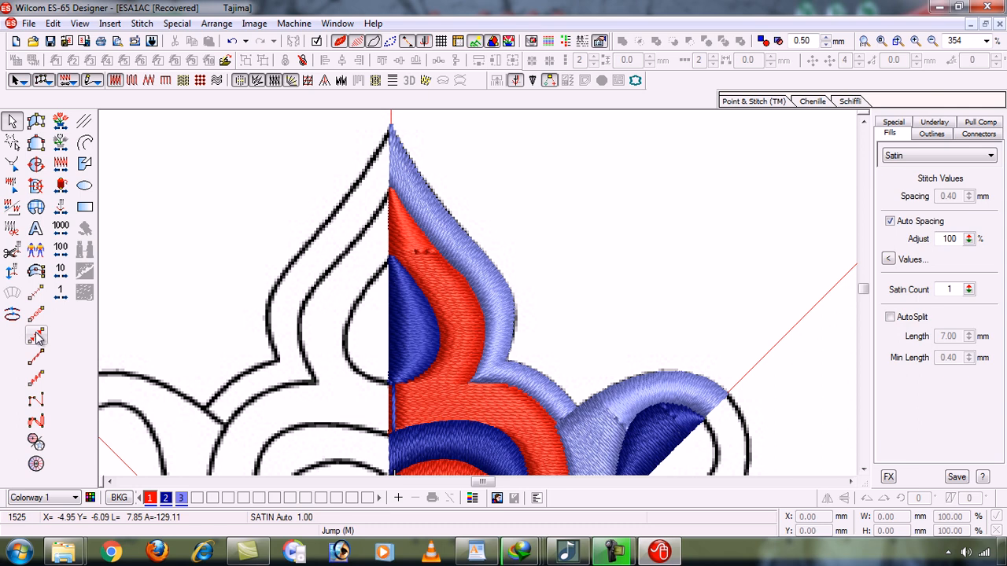
left_click(36, 357)
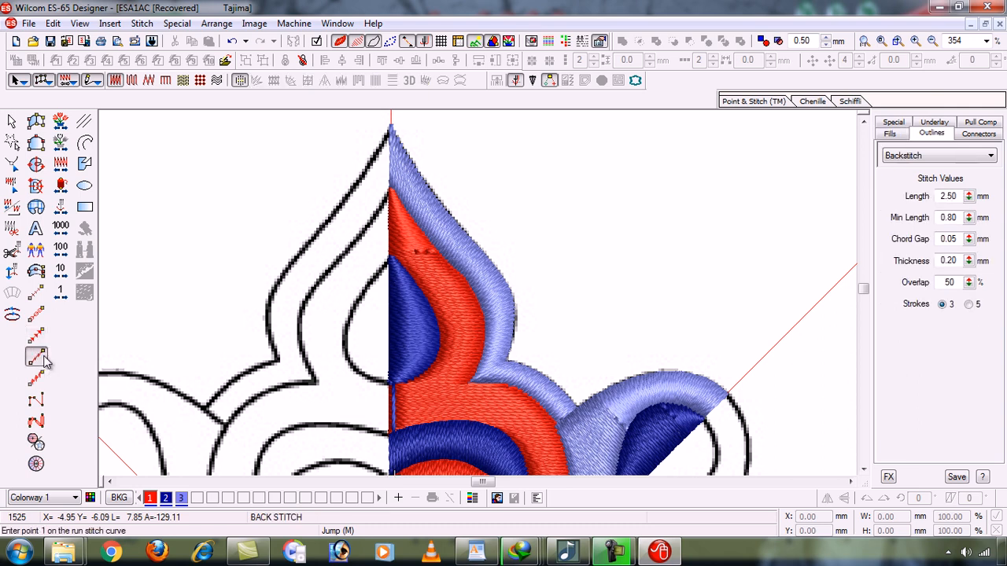
key("t")
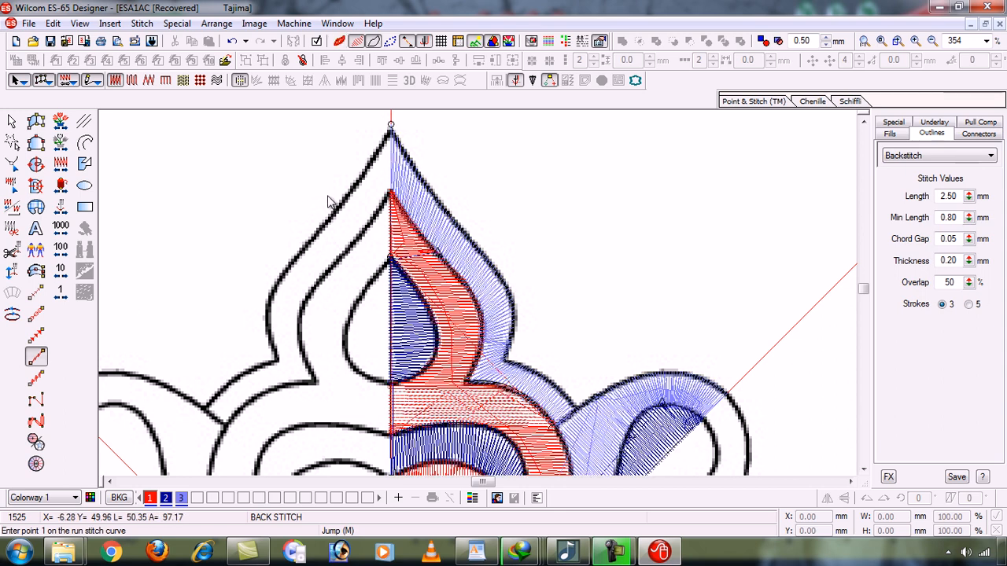
key("s")
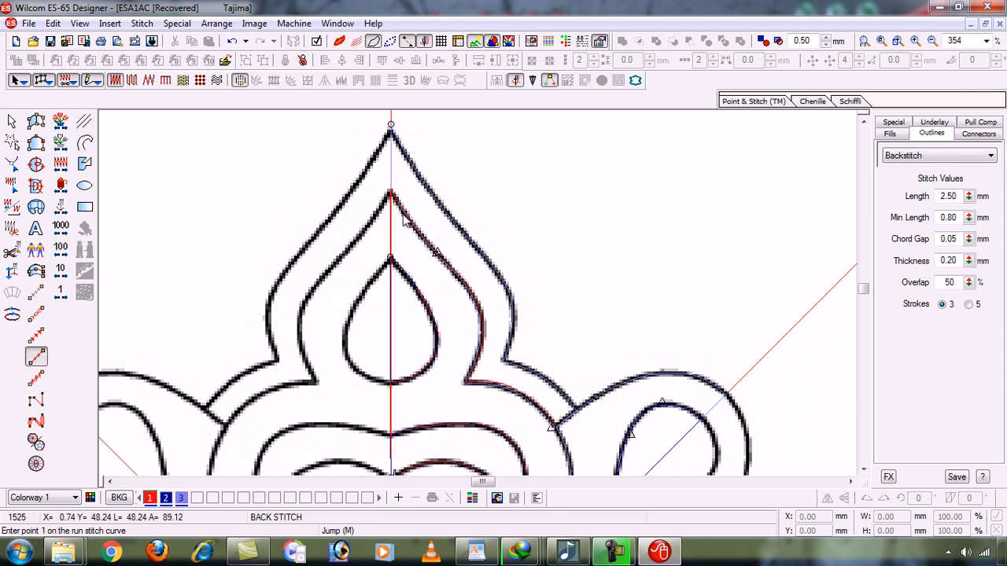
key("b")
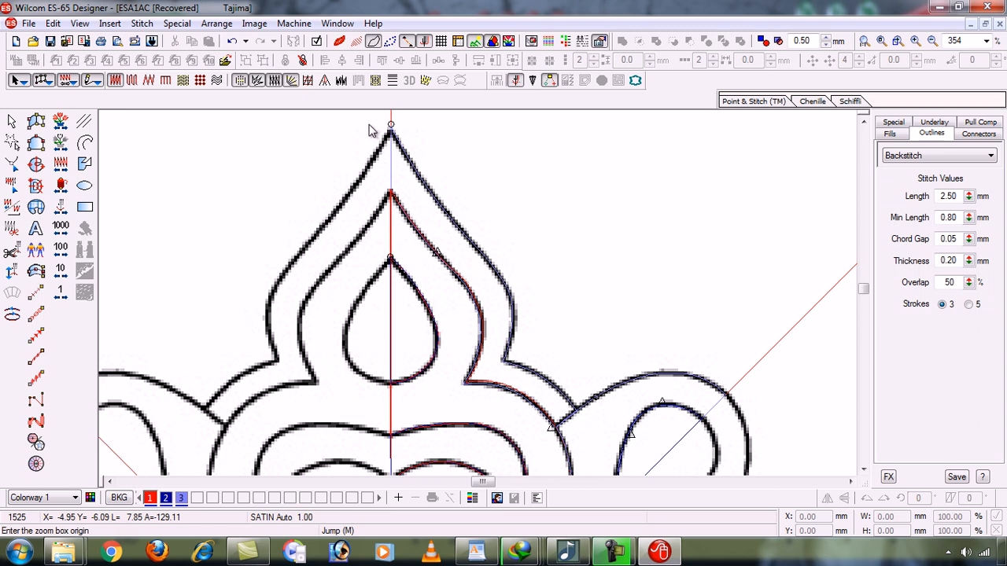
left_click_drag(479, 261, 555, 399)
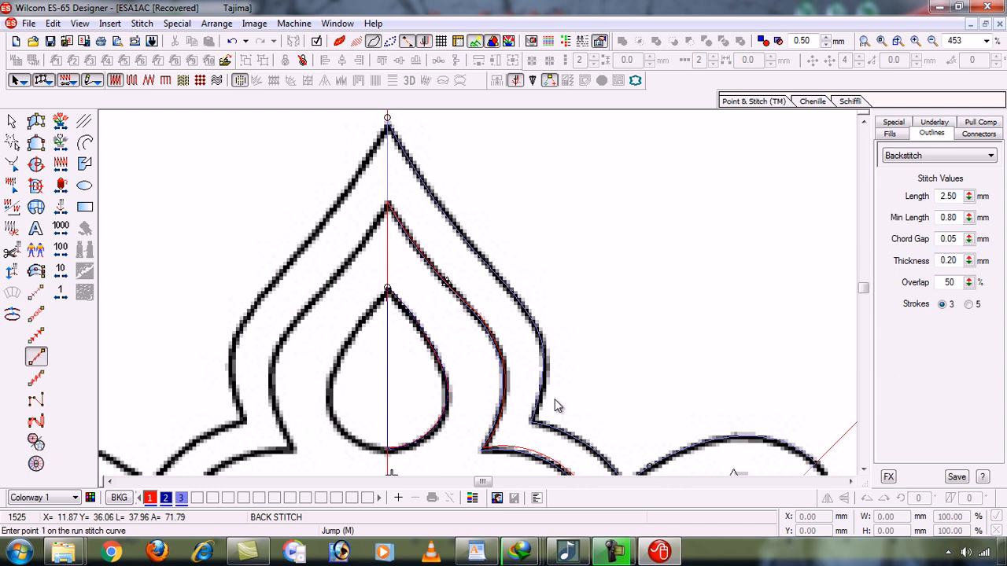
key("s")
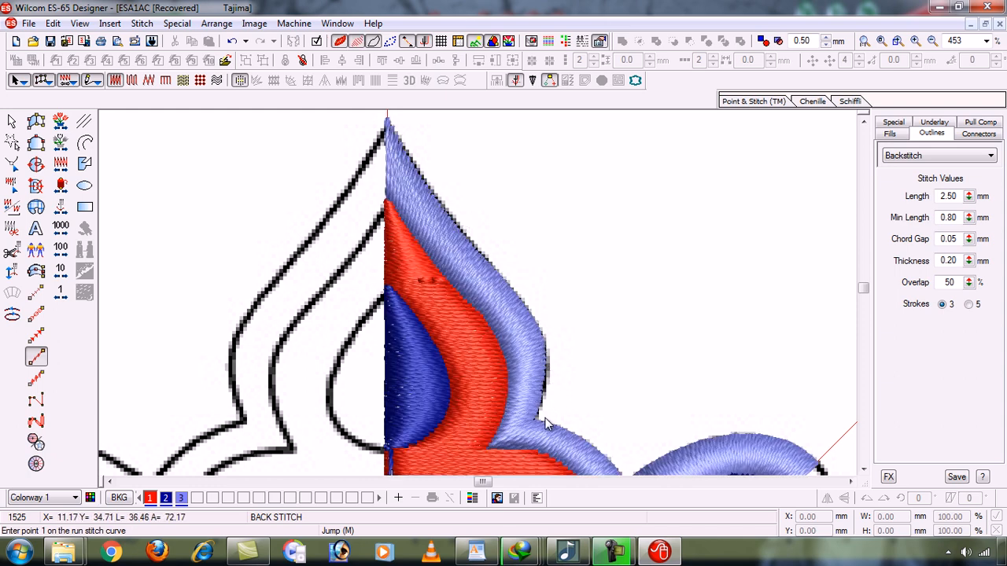
key("t")
key("s")
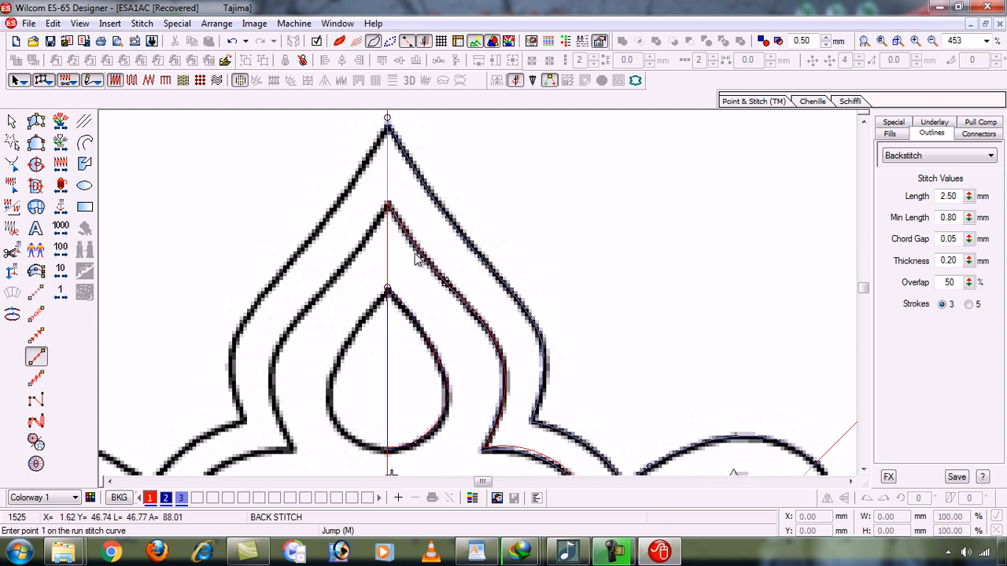
key("b")
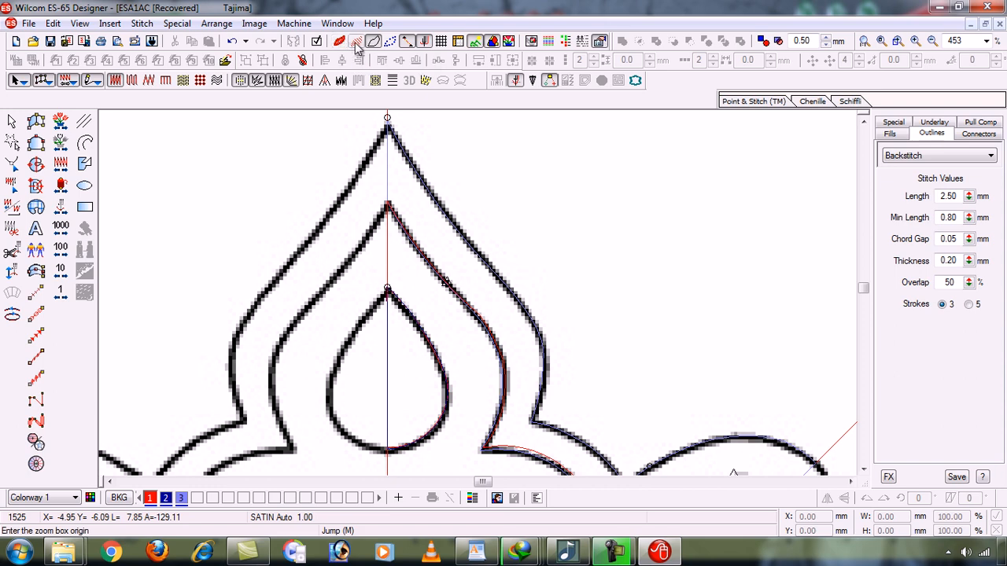
left_click_drag(363, 113, 510, 307)
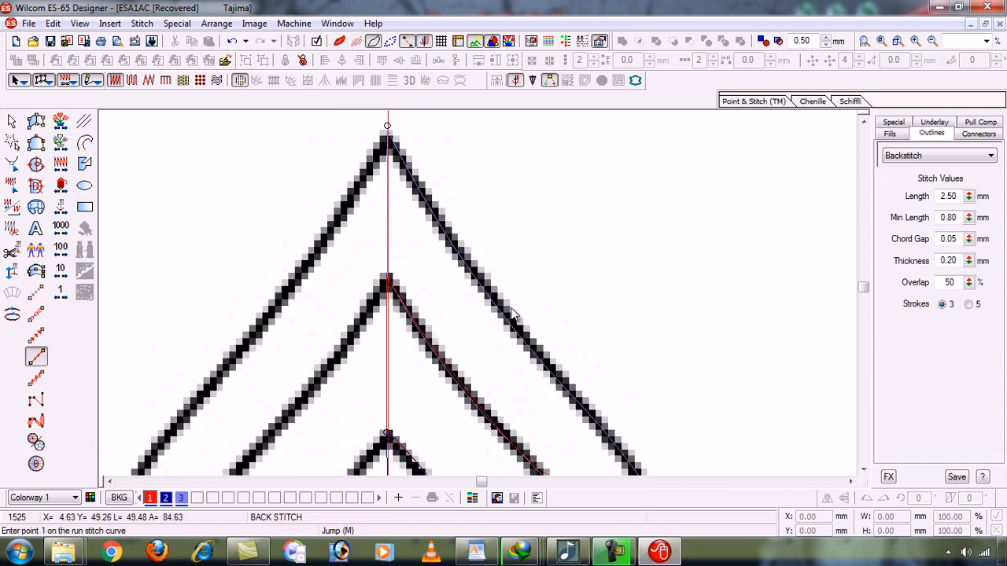
left_click(390, 137)
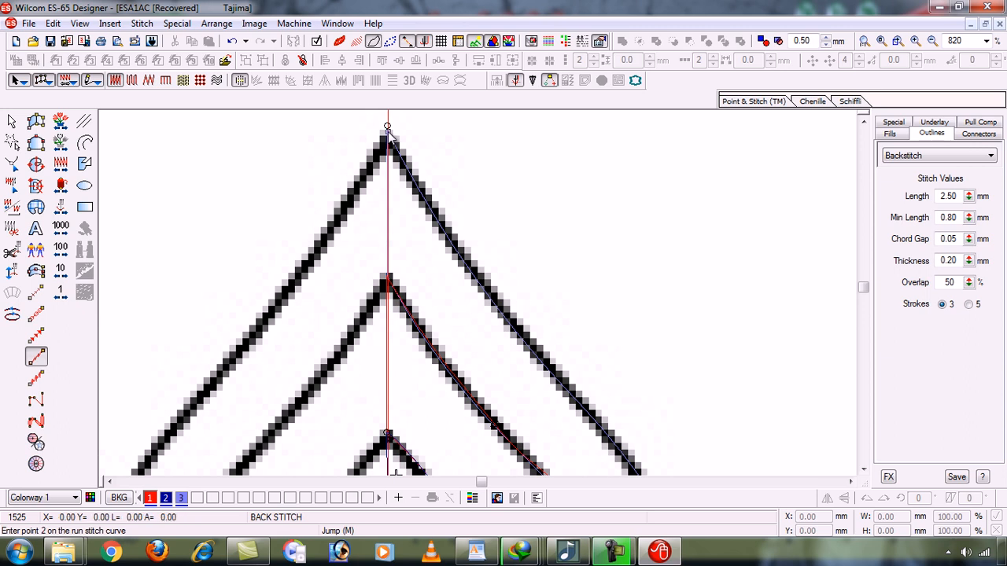
key("Escape")
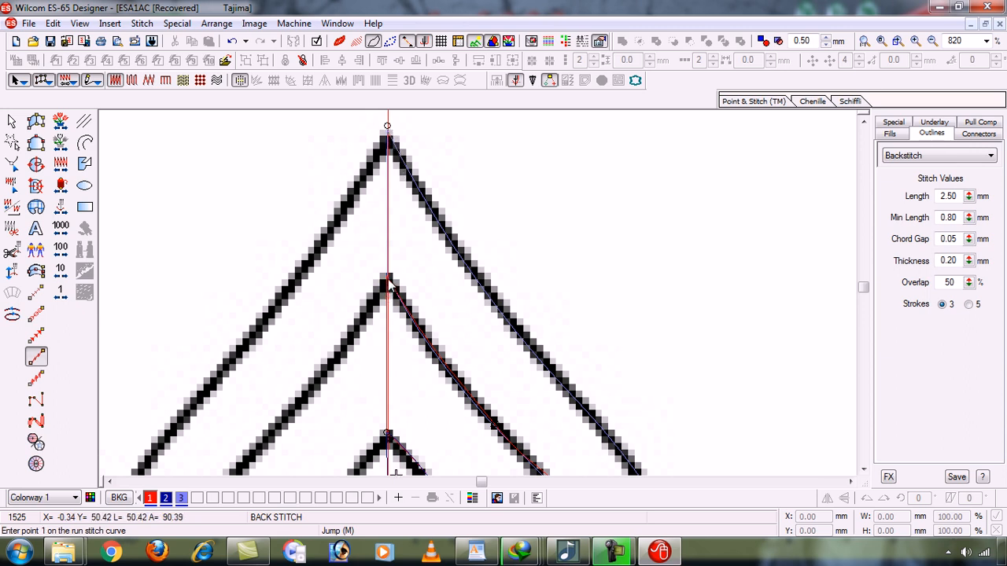
left_click(387, 279)
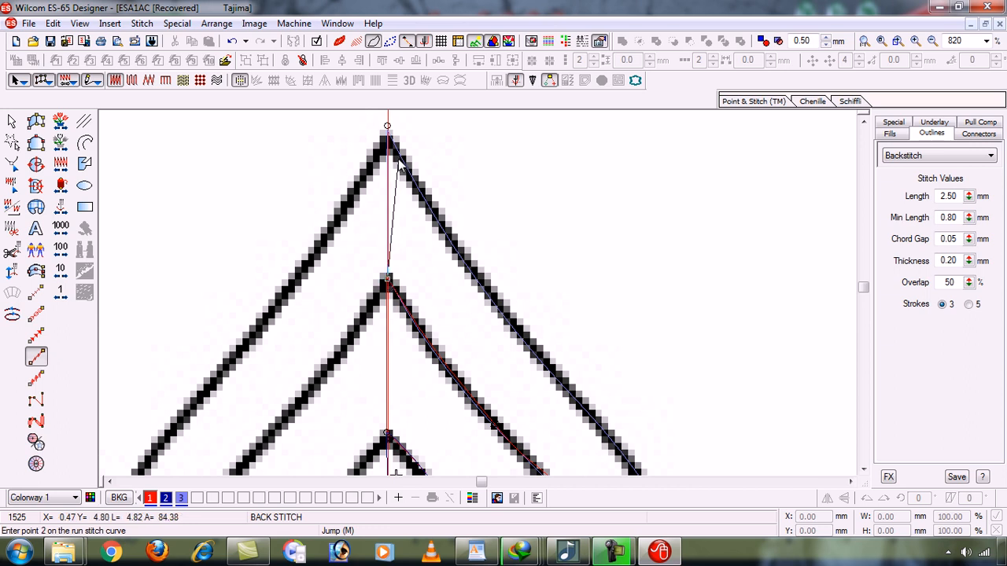
key("Escape")
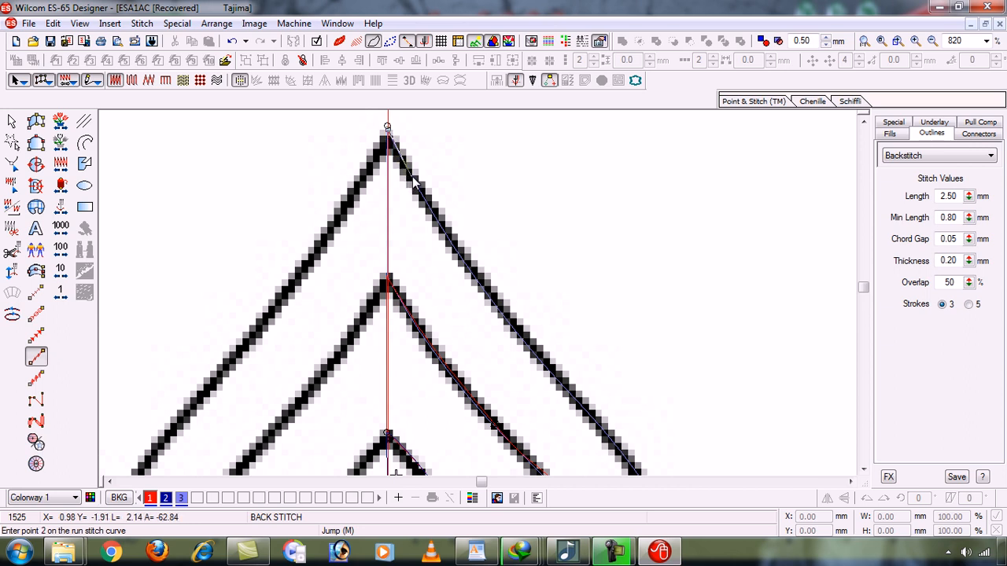
Step: Trace the top petal's outer edge with backstitch from its tip down around the widest part of the bulge
left_click(461, 257)
left_click(530, 347)
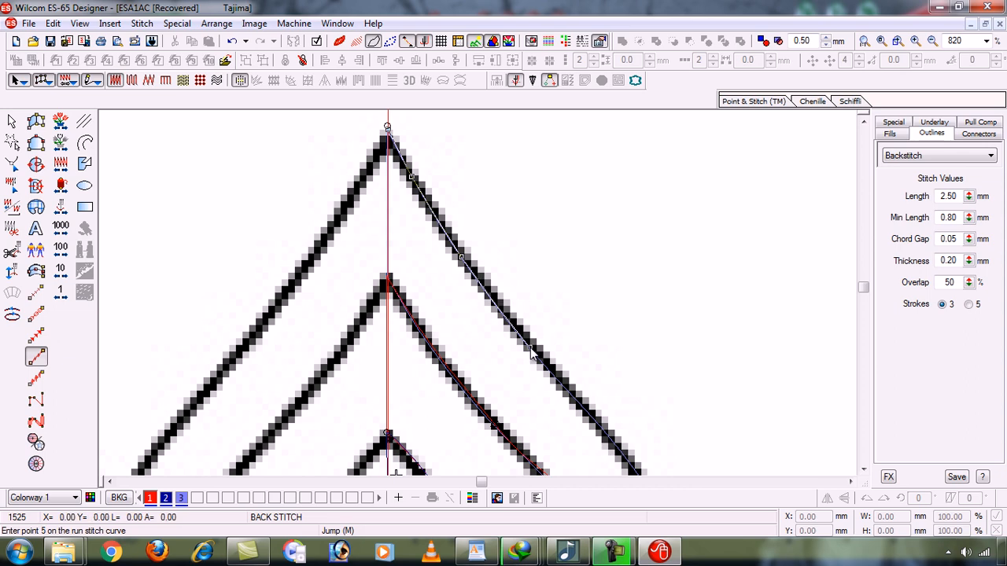
left_click(604, 435)
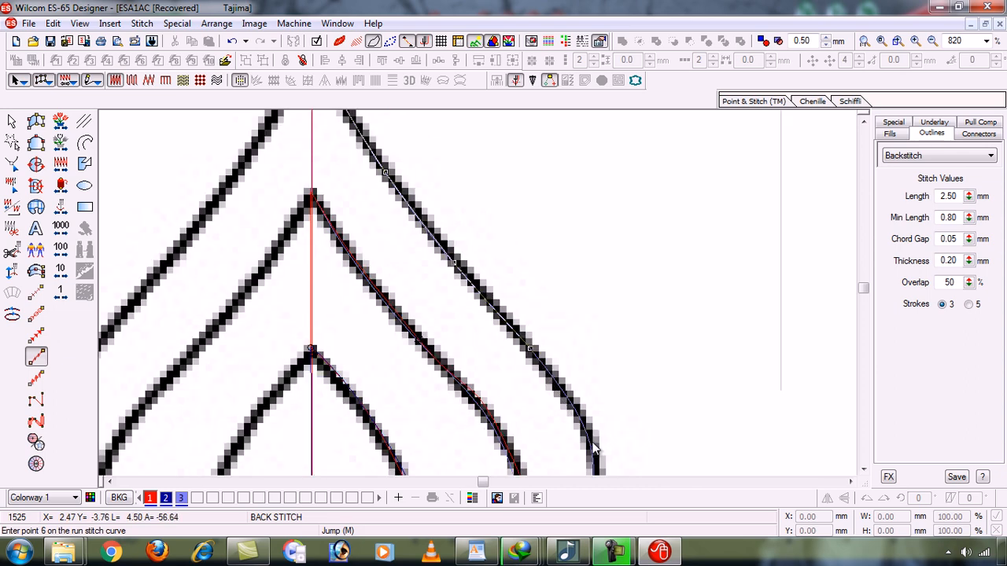
left_click(575, 408)
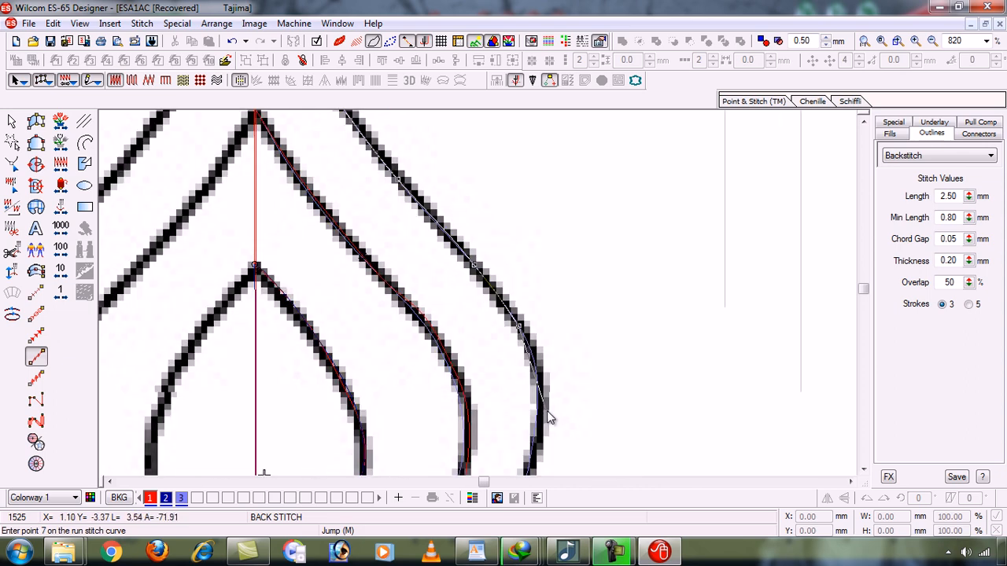
left_click(535, 368)
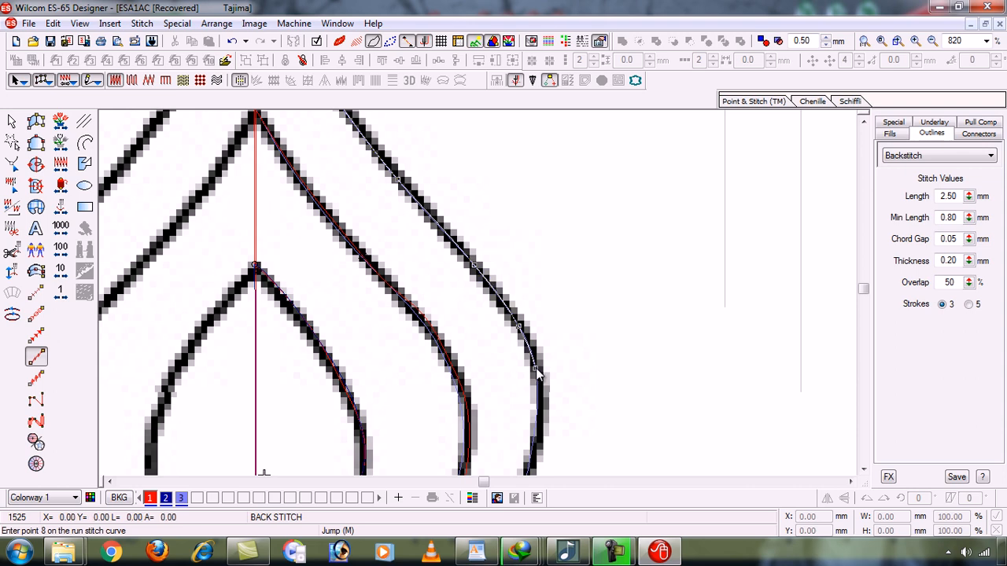
left_click(535, 437)
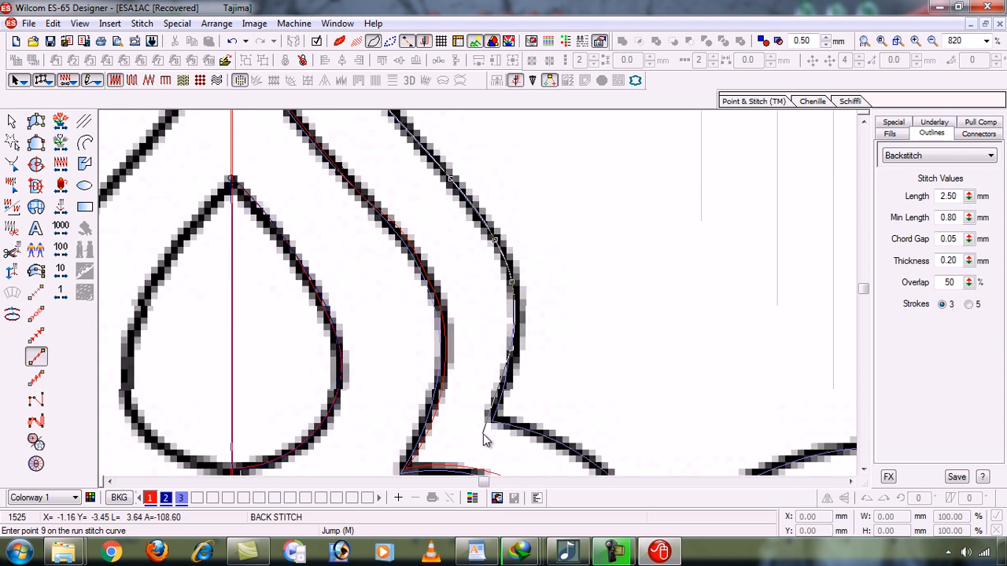
Step: Continue the backstitch through the sharp notch below the top petal and along the shoulder curve to its junction with the diagonal side petal
left_click(502, 397)
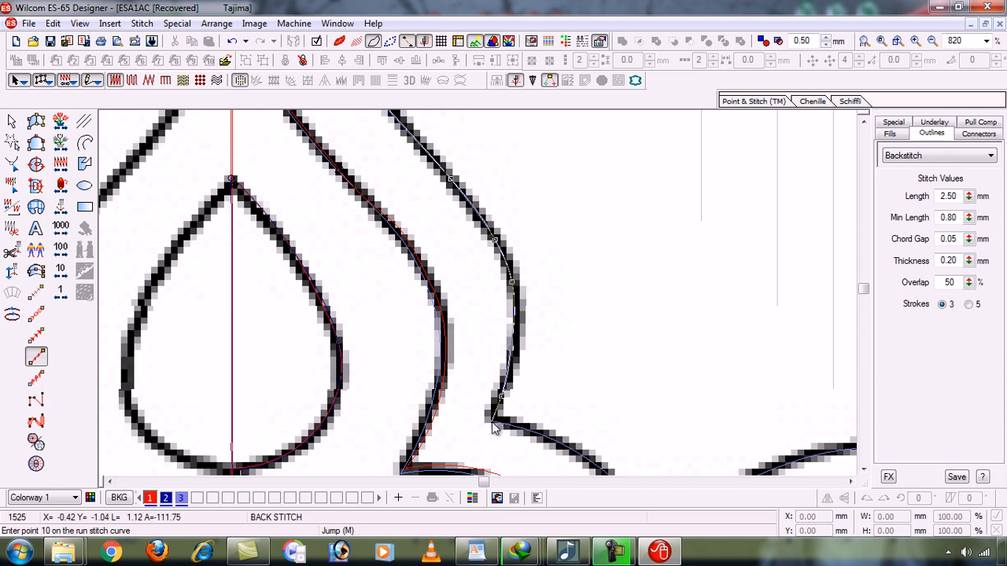
left_click(493, 424)
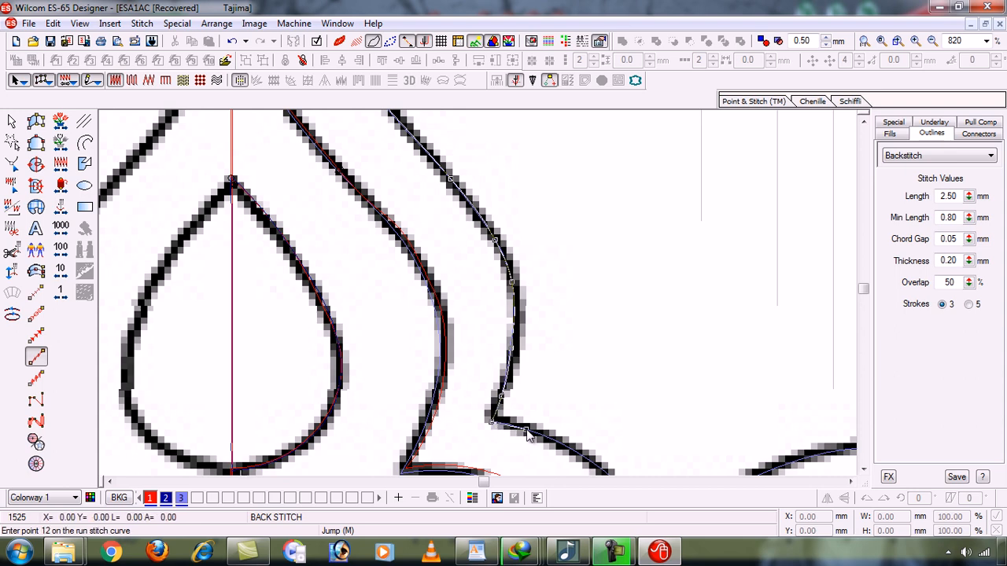
left_click(584, 463)
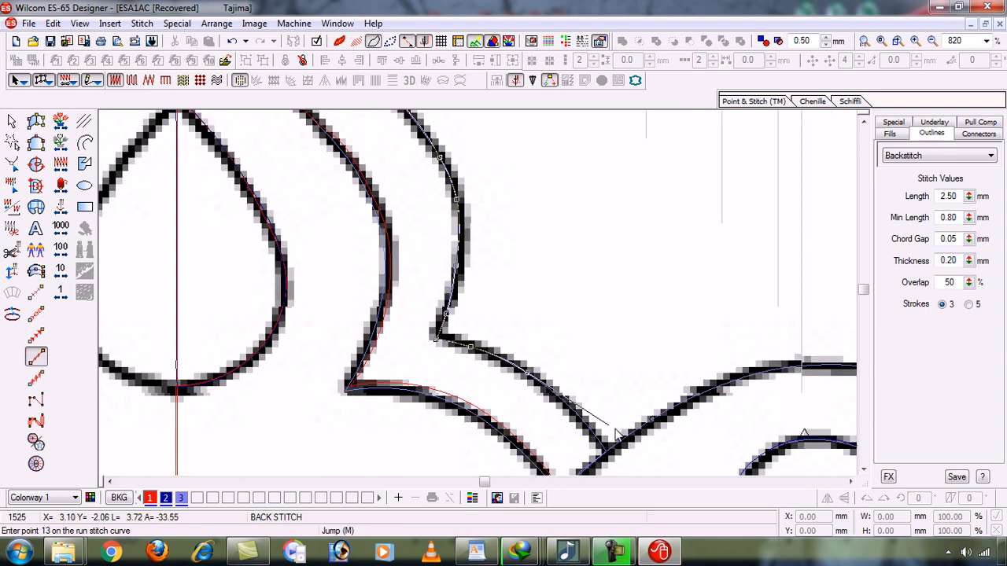
left_click(572, 411)
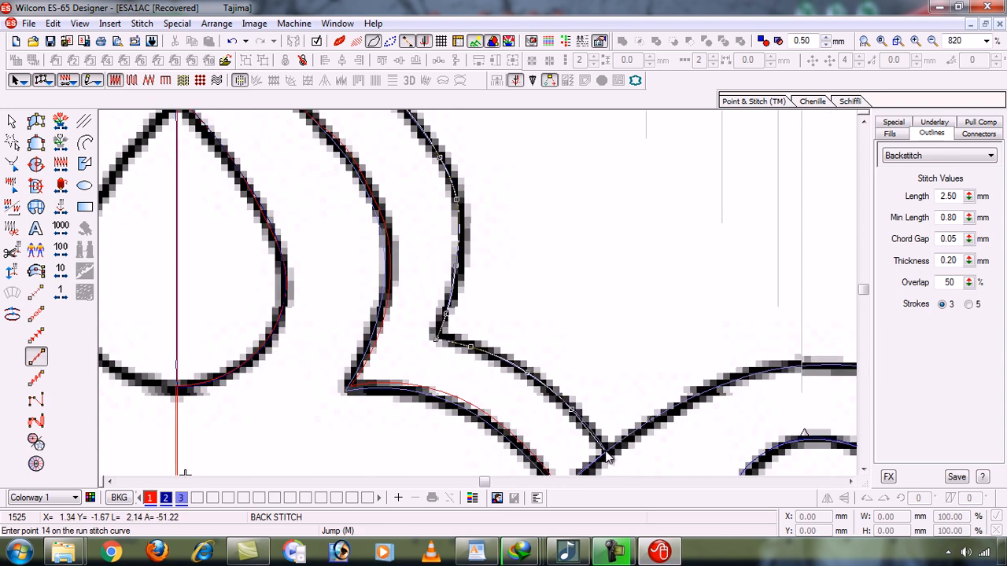
left_click(606, 454)
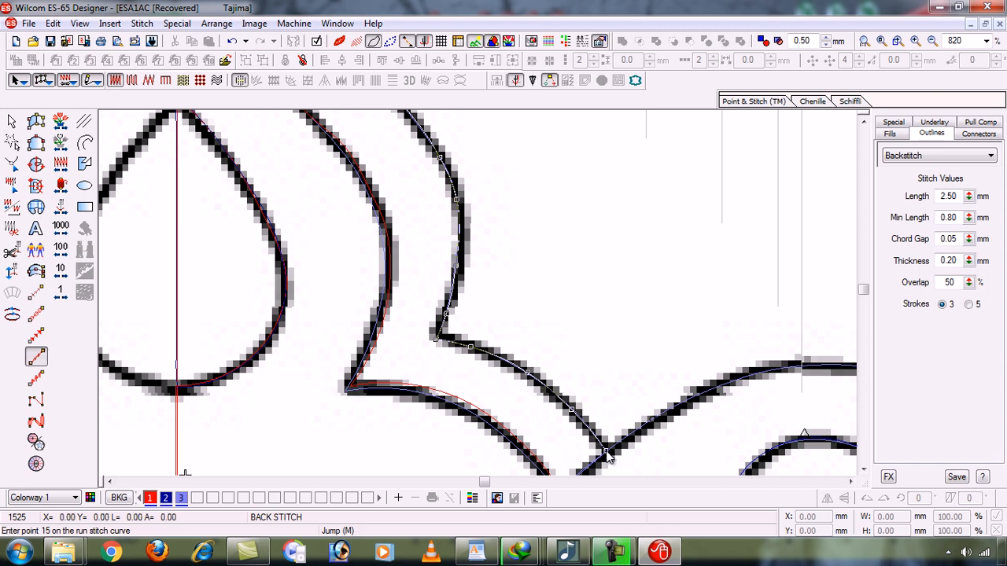
Step: Show the stitches in TrueView and examine the fill edges from the top petal's tip to the diagonal side petal
key("t")
key("s")
key("shift+z")
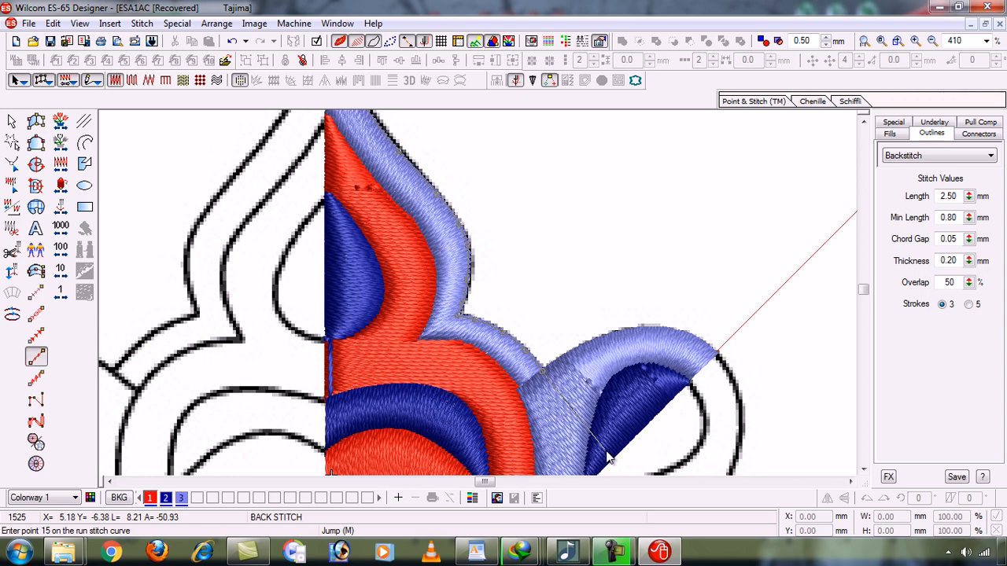
key("shift+z")
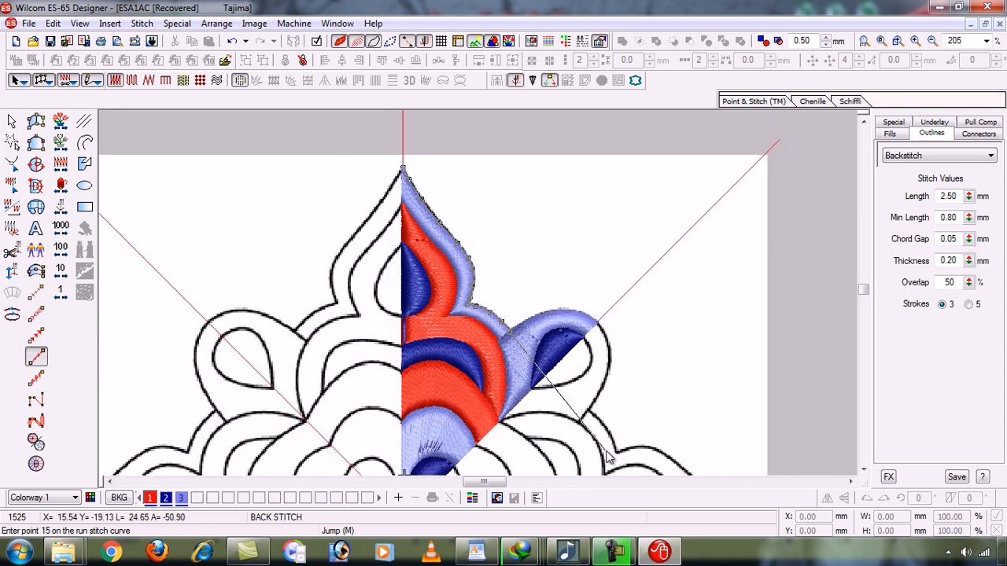
key("z")
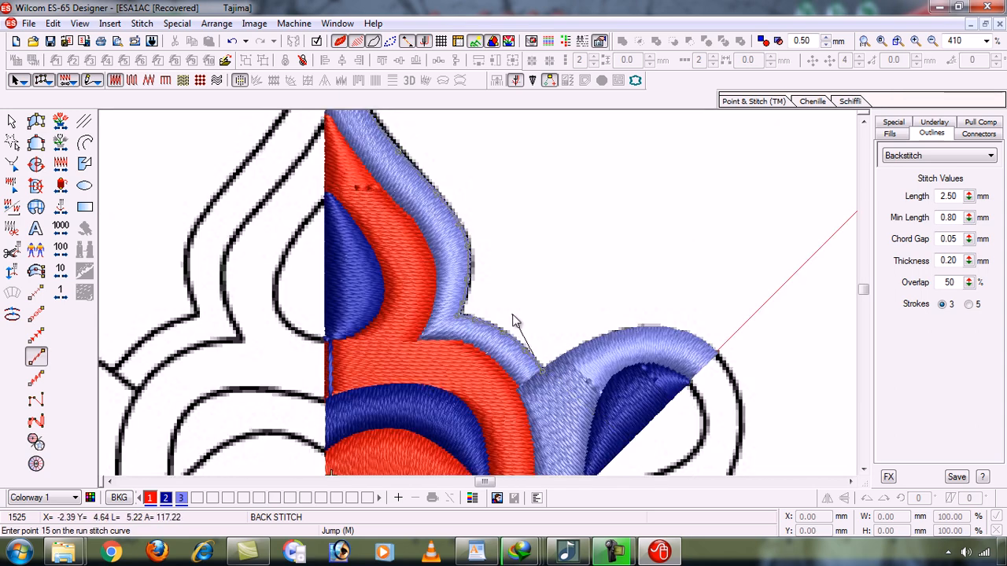
key("c")
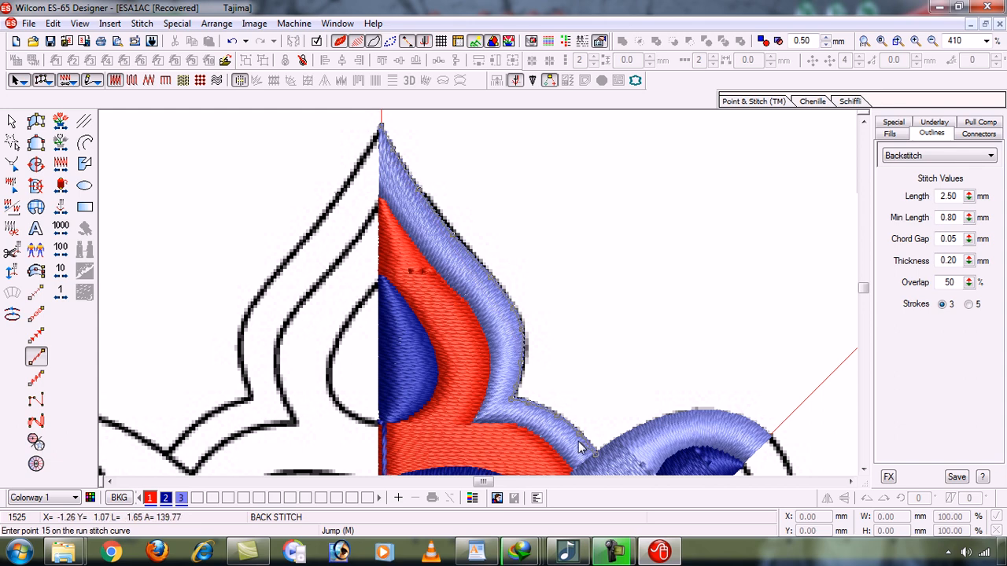
key("c")
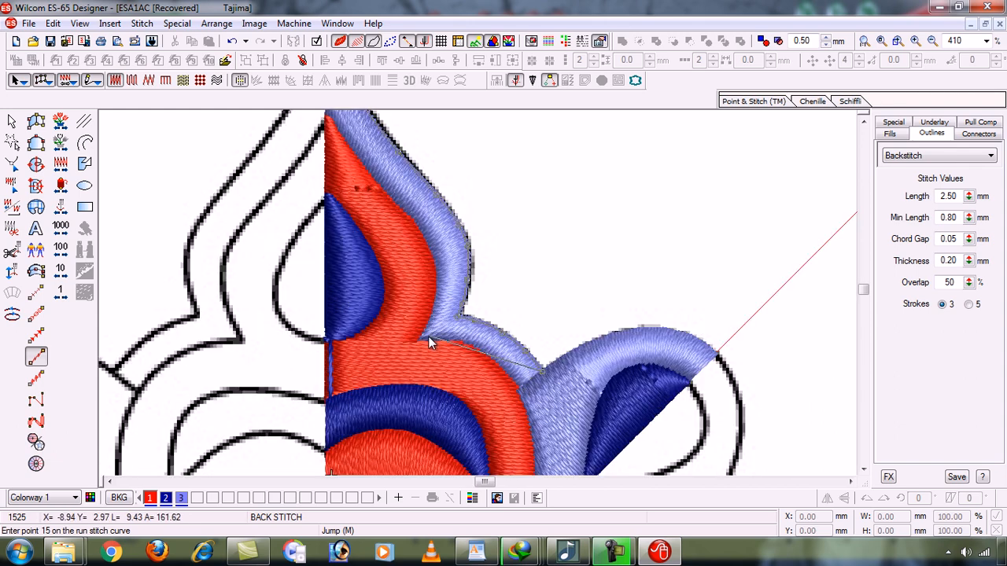
key("c")
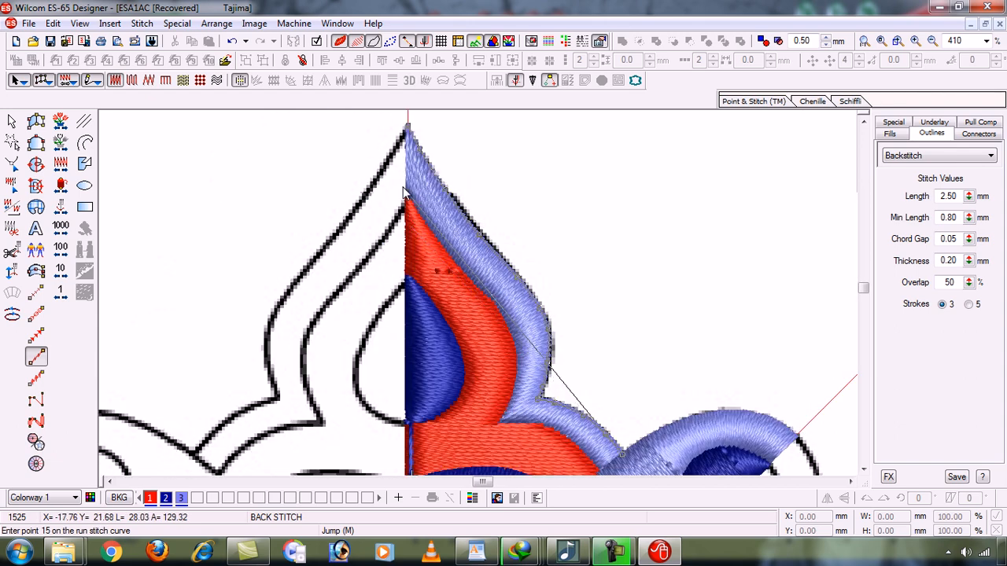
key("c")
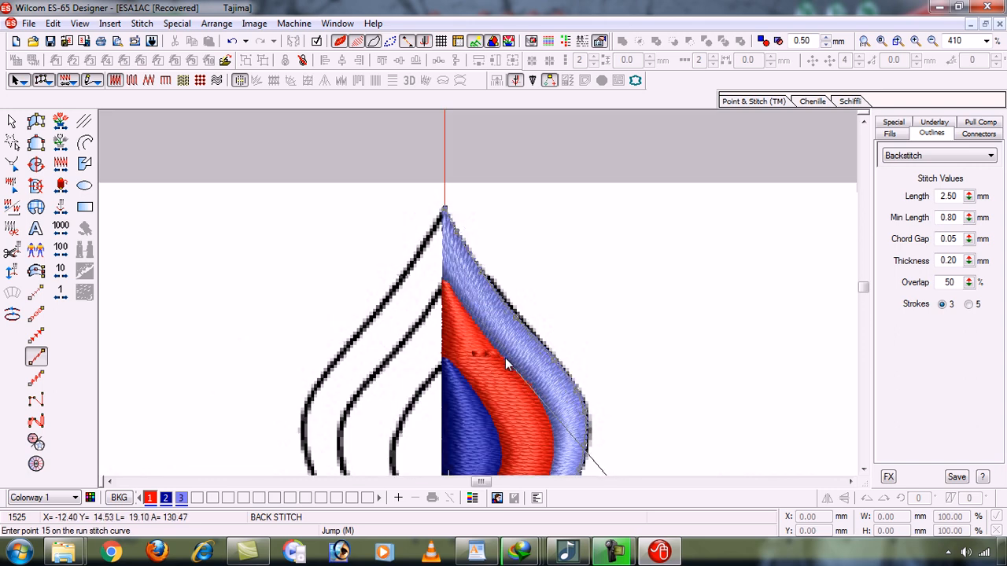
key("c")
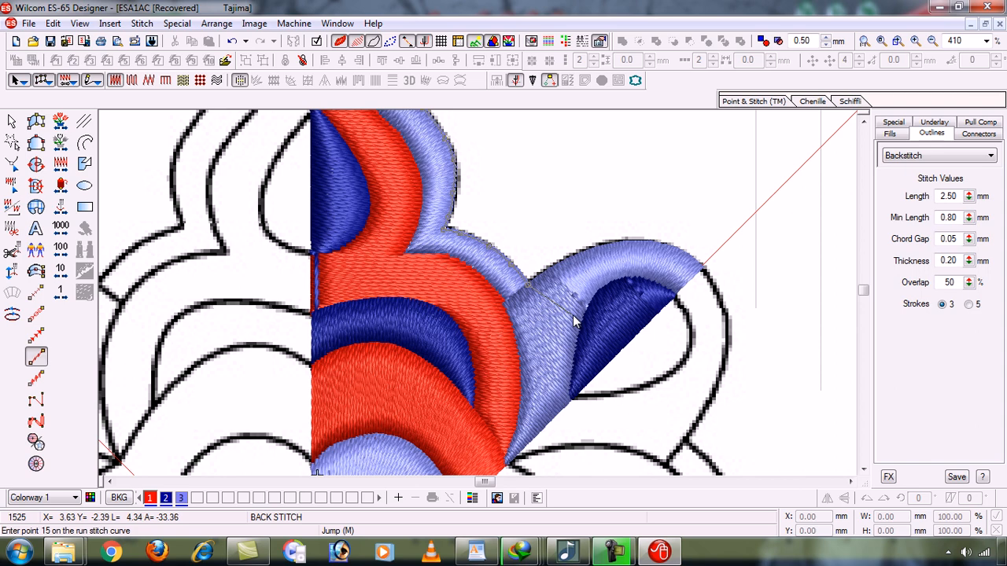
Step: Hide the stitches and continue the backstitch from the shoulder junction over the diagonal side petal's arch to the diagonal guide line
key("t")
key("s")
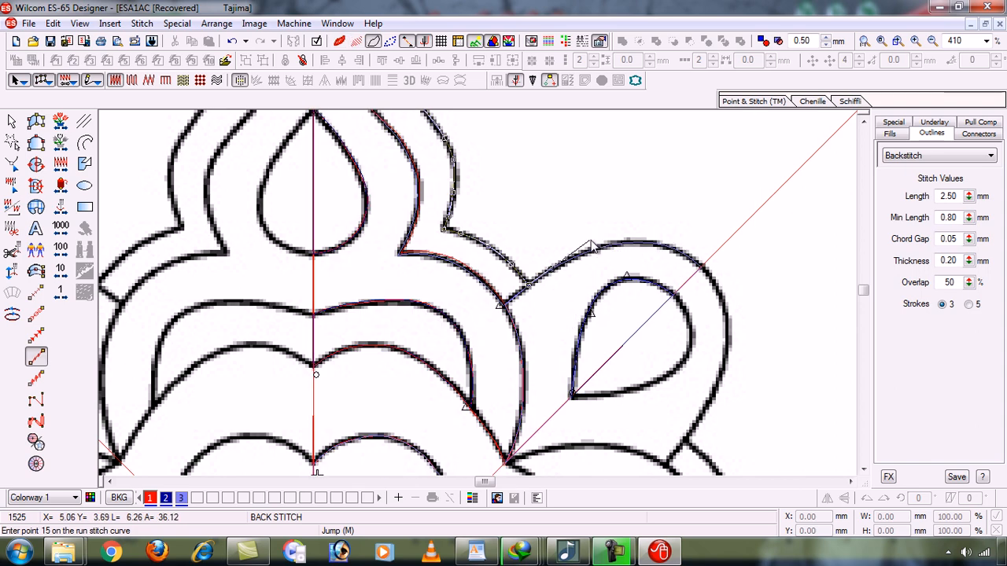
key("z")
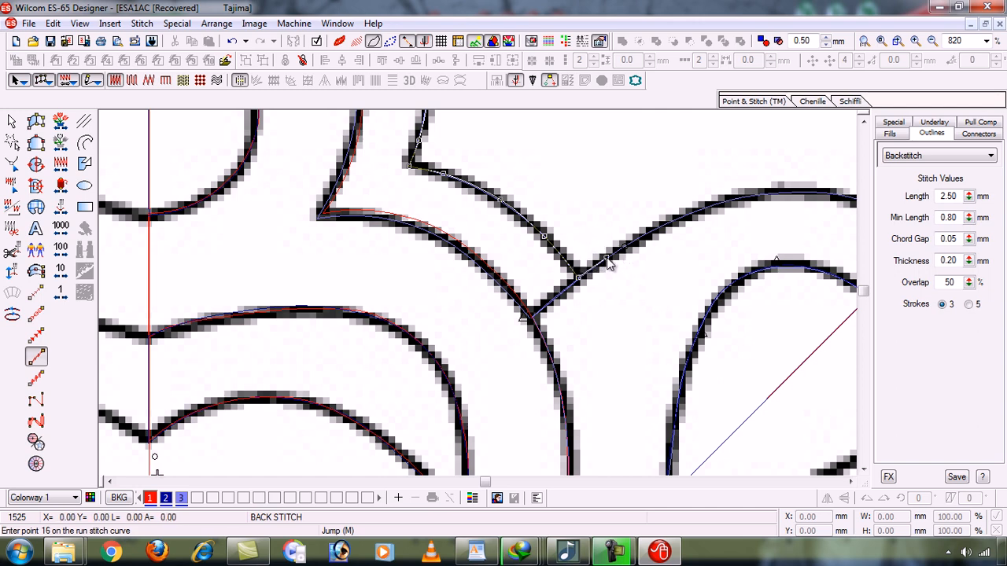
left_click(673, 221)
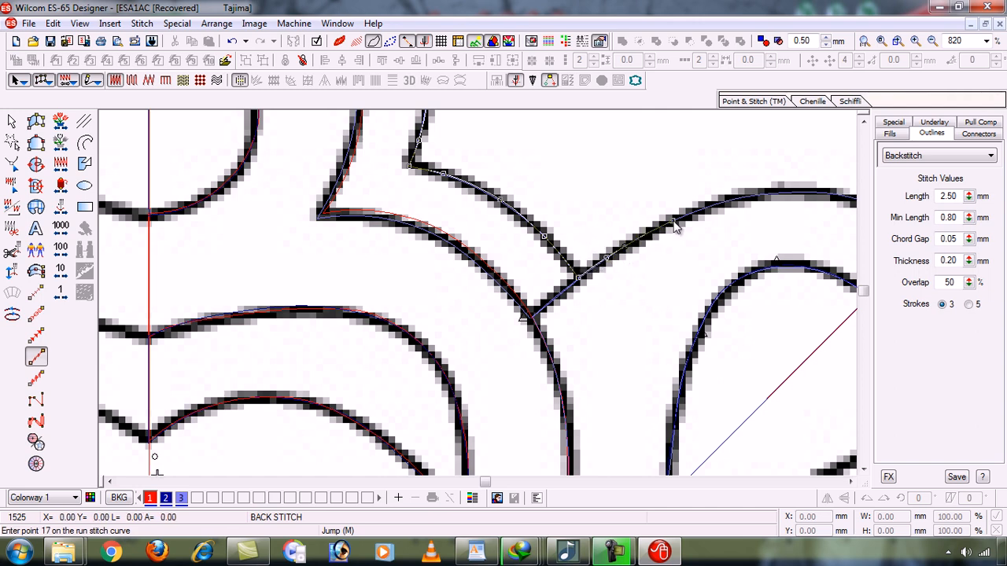
left_click(767, 196)
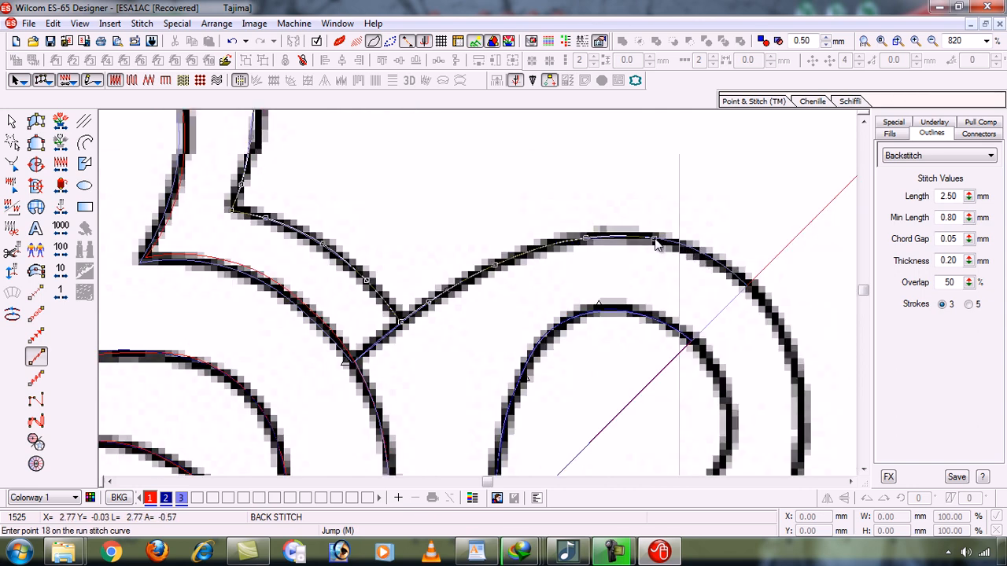
left_click(655, 240)
left_click(701, 255)
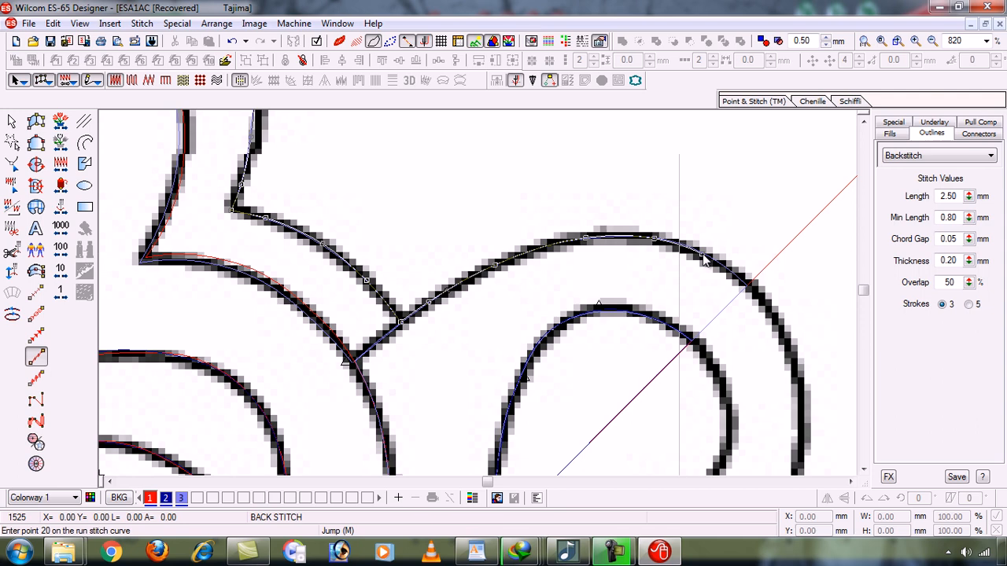
left_click(747, 286)
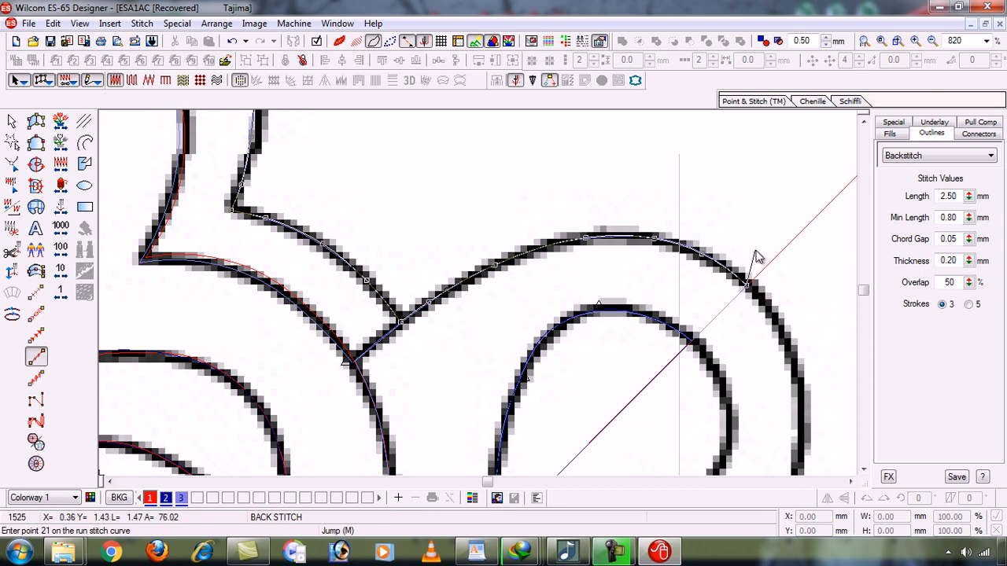
Step: Show the stitches in TrueView and examine the fills around the diagonal side petal and the whole segment against the traced edge
key("s")
key("t")
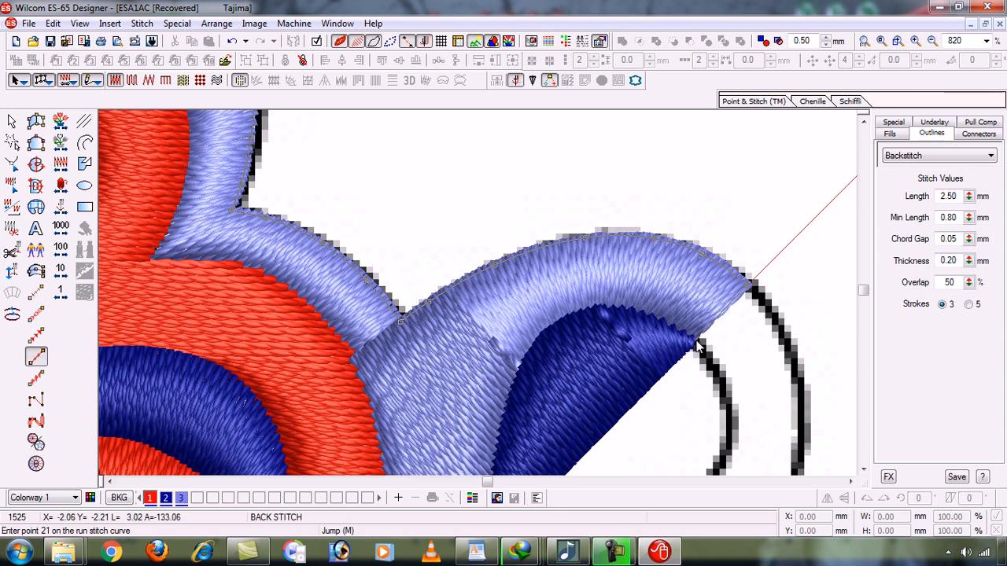
scroll(698, 345, "down", 1)
middle_click(400, 374)
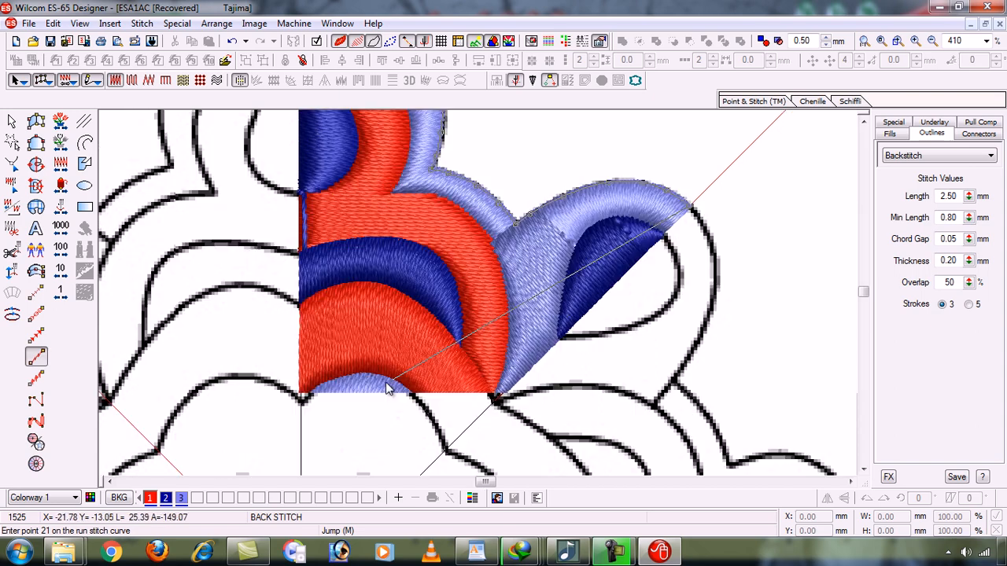
scroll(440, 425, "down", 1)
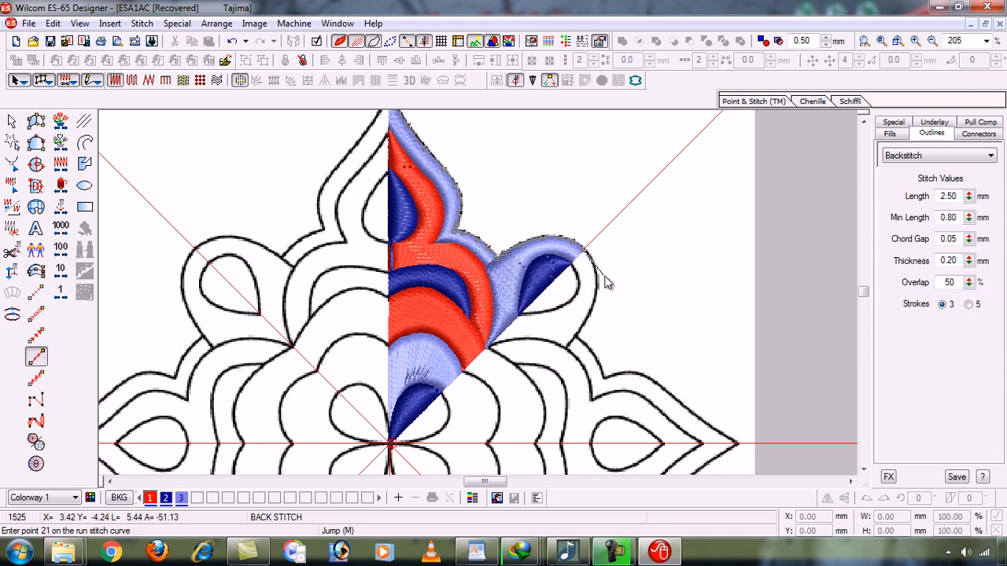
scroll(606, 283, "up", 2)
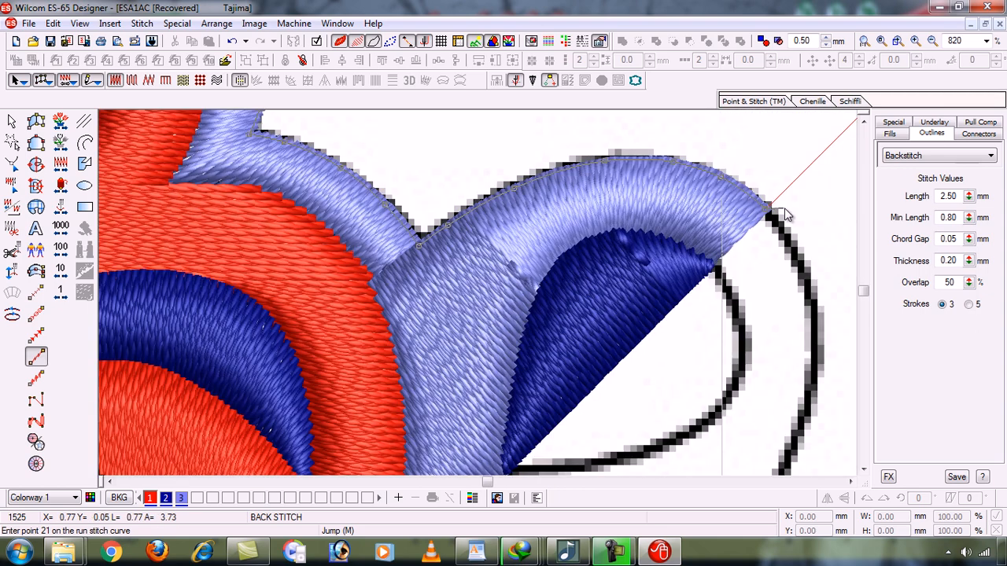
key("t")
key("s")
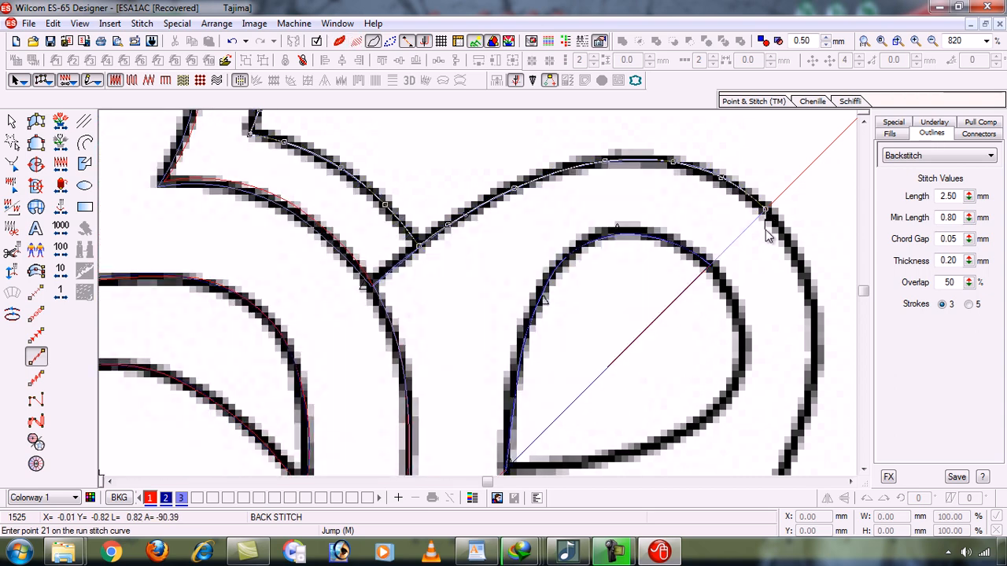
Step: Complete the backstitch outline at the diagonal guide line and show it in TrueView over the fills
key("Return")
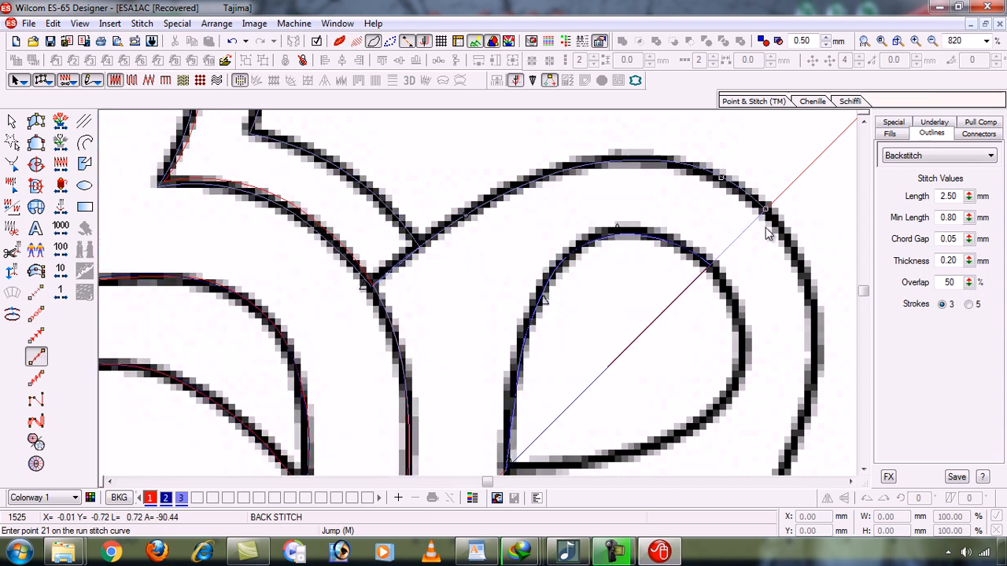
key("t")
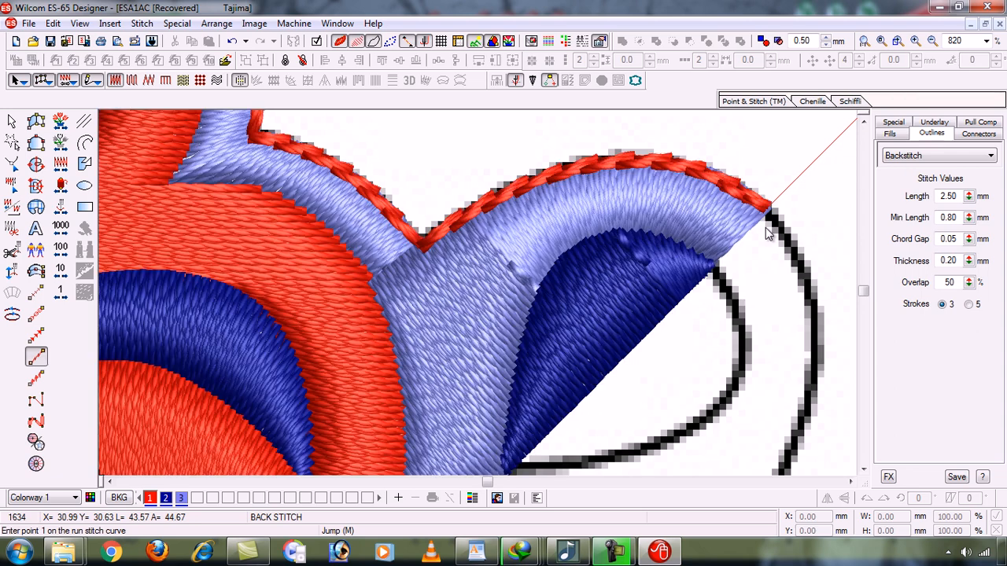
scroll(767, 233, "down", 1)
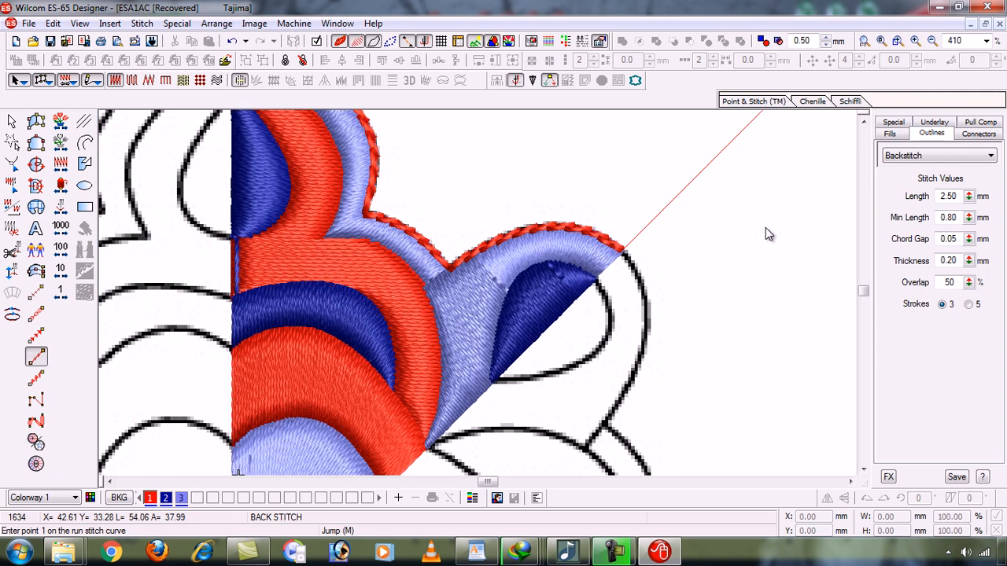
scroll(767, 233, "down", 1)
Step: Recolor the finished backstitch outline bright blue by adding palette colors one by one, and remove the unused colors from the palette
left_click(11, 122)
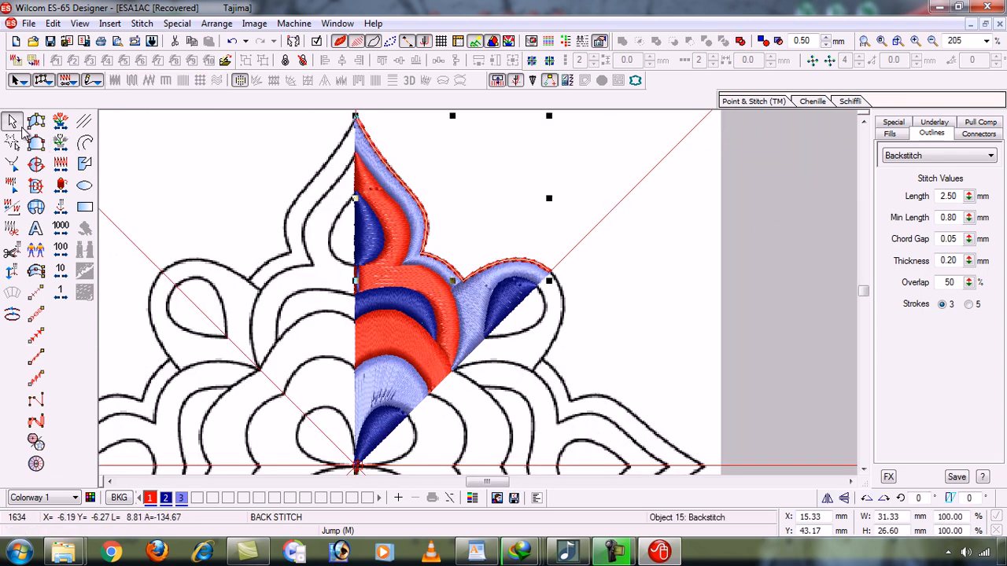
left_click(400, 498)
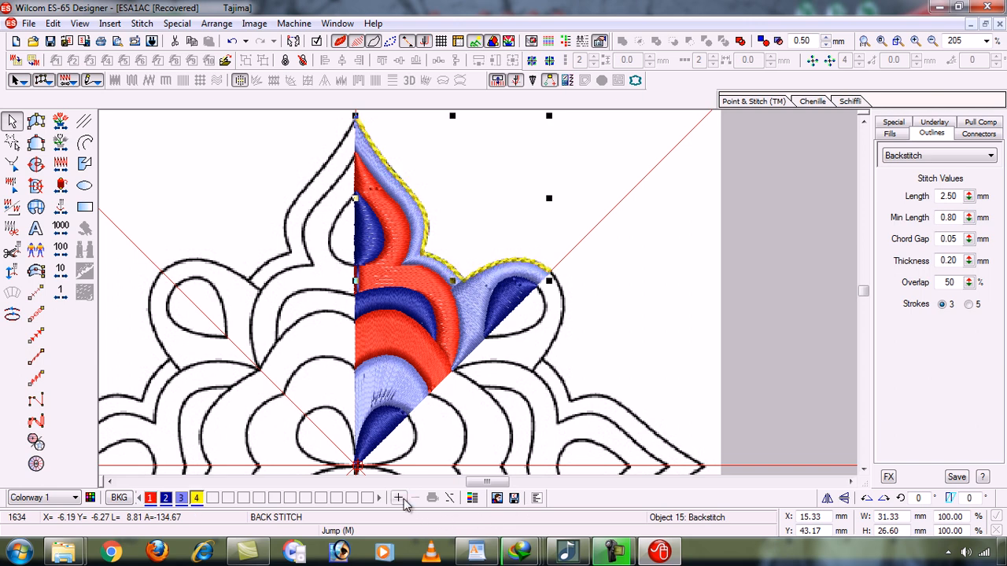
left_click(402, 501)
left_click(403, 501)
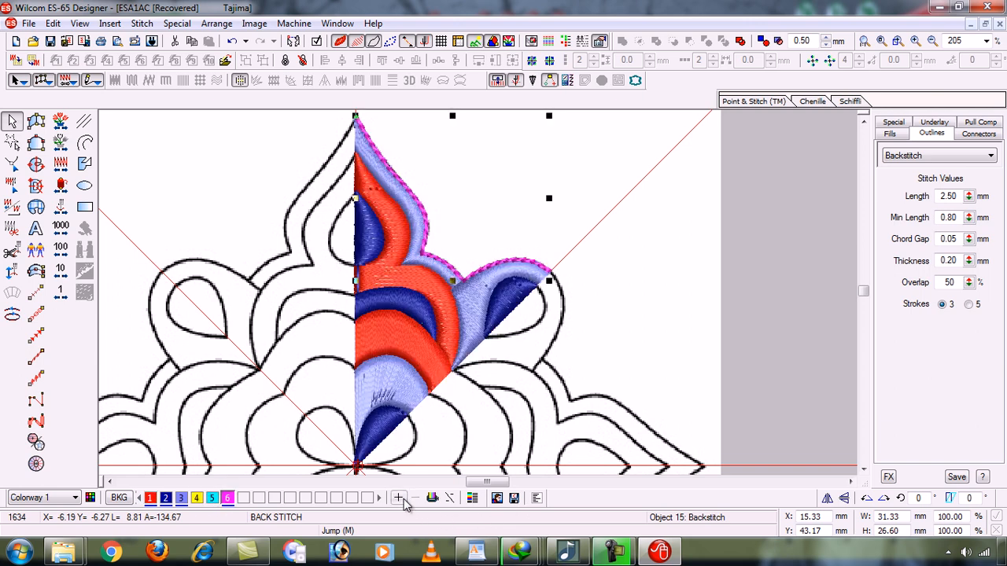
left_click(399, 499)
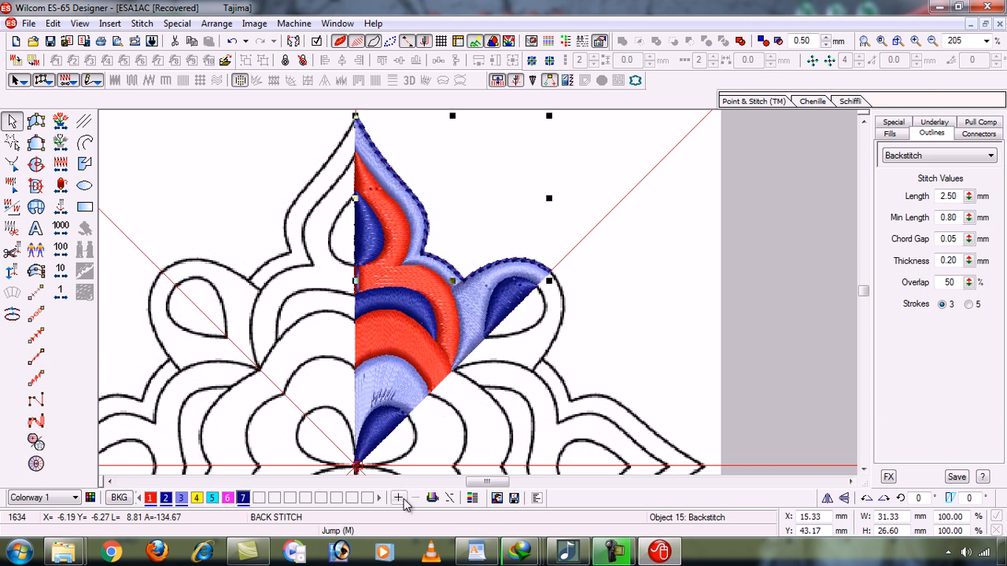
left_click(403, 501)
left_click(402, 500)
left_click(401, 500)
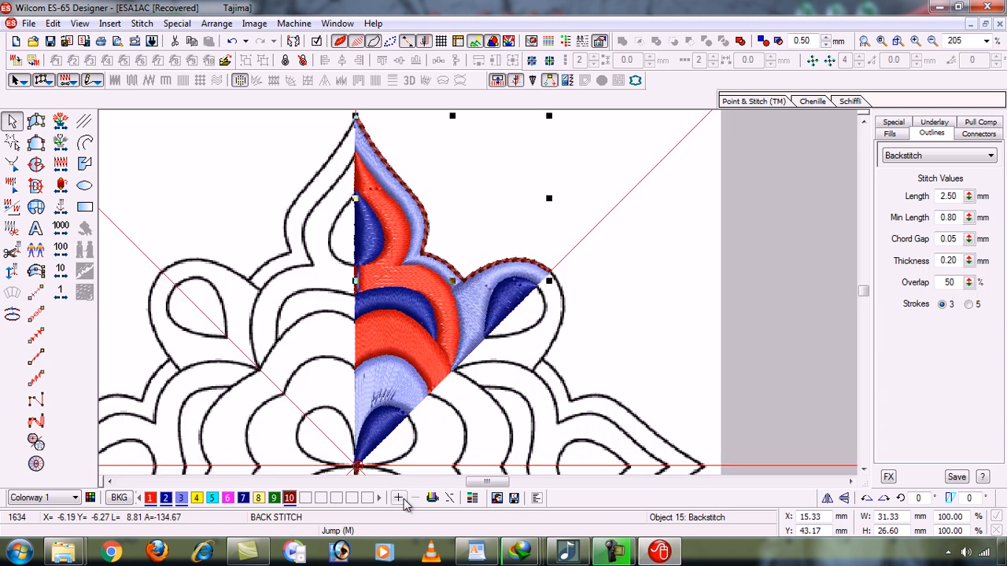
left_click(399, 499)
left_click(400, 498)
left_click(399, 499)
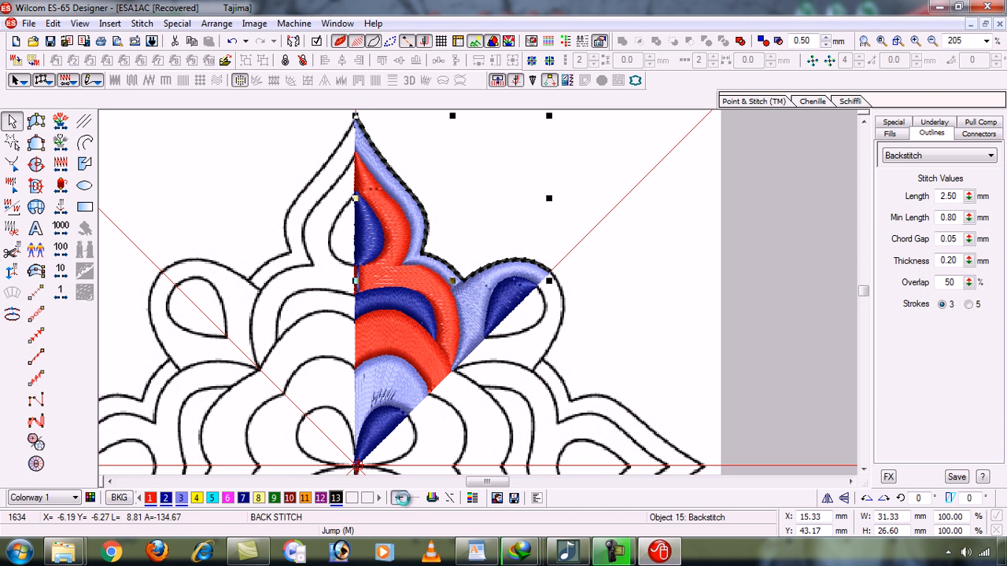
left_click(399, 499)
left_click(399, 499)
left_click(401, 499)
left_click(401, 499)
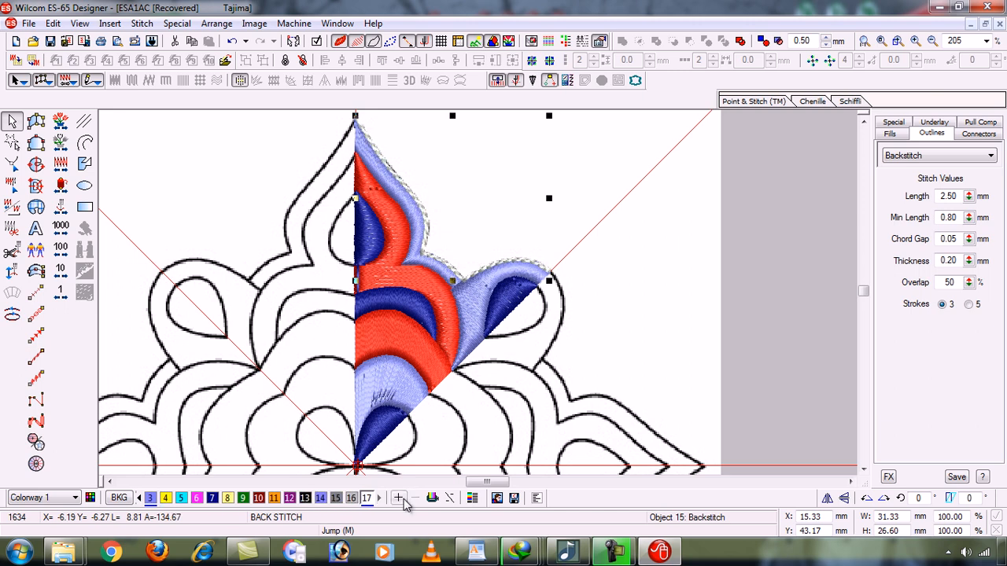
left_click(402, 499)
left_click(401, 498)
left_click(402, 498)
left_click(402, 499)
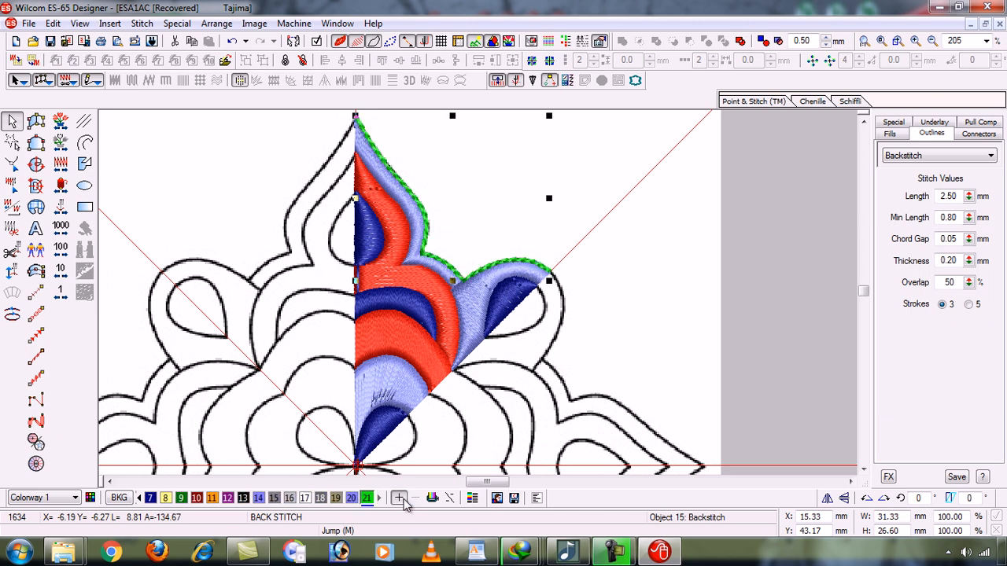
left_click(402, 498)
left_click(402, 499)
left_click(402, 499)
left_click(402, 499)
left_click(402, 498)
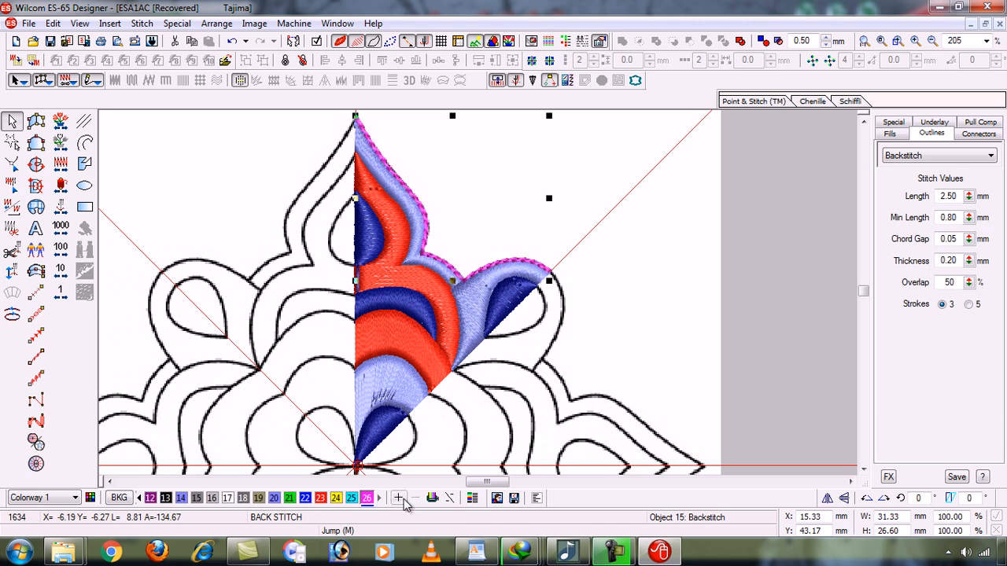
left_click(402, 499)
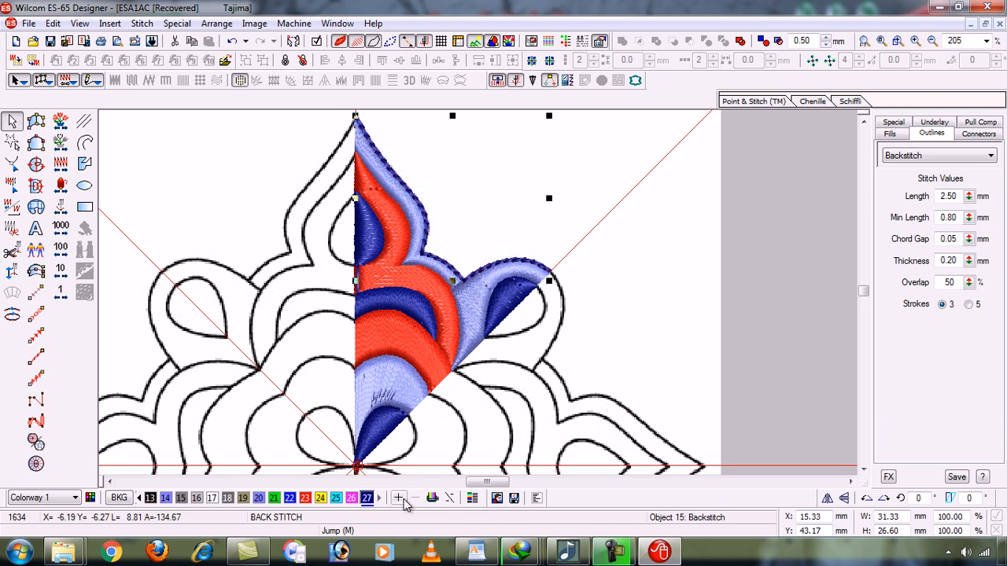
left_click(402, 499)
left_click(402, 498)
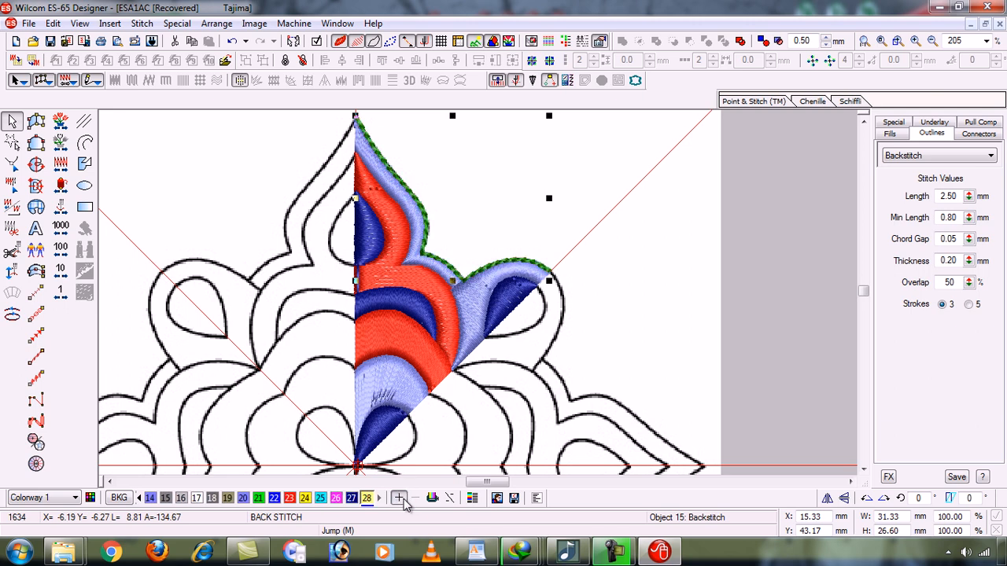
left_click(402, 498)
left_click(402, 499)
left_click(402, 499)
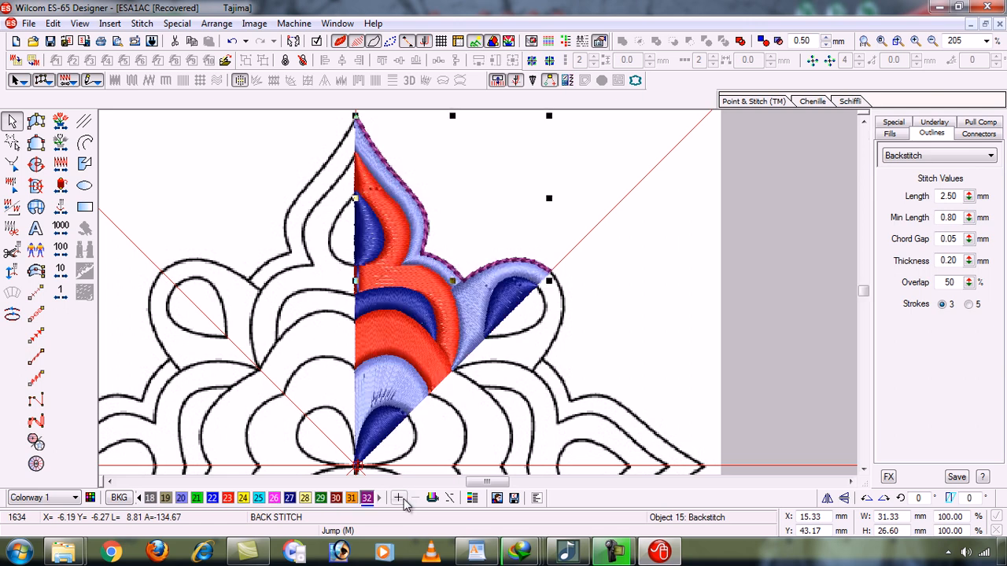
left_click(402, 499)
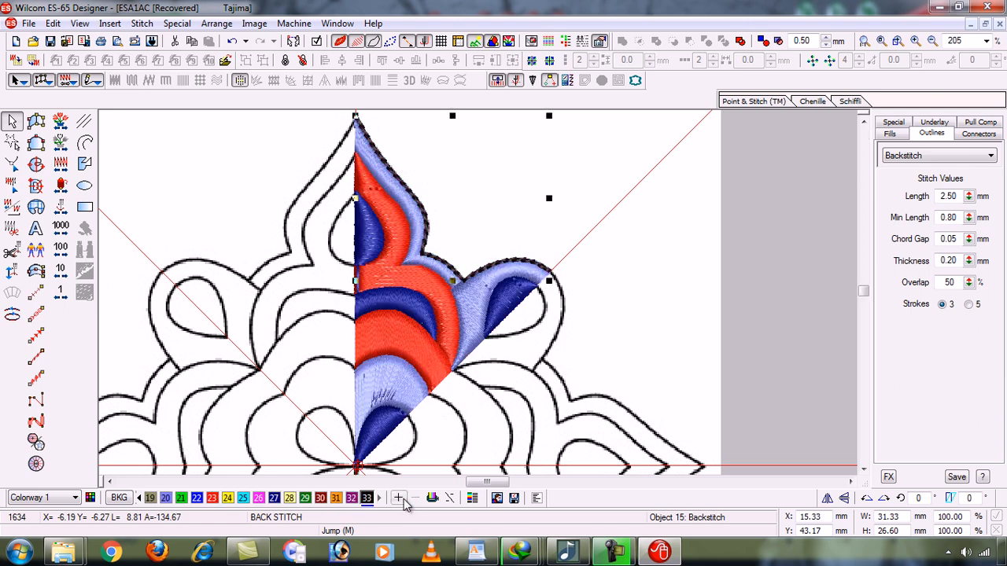
left_click(402, 499)
left_click(402, 498)
left_click(402, 498)
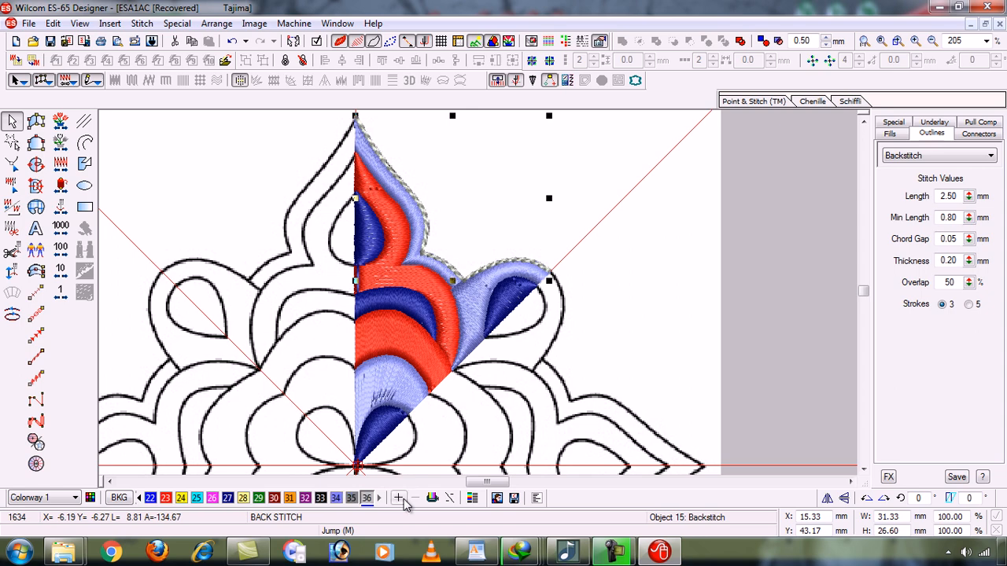
left_click(402, 498)
left_click(402, 499)
left_click(399, 498)
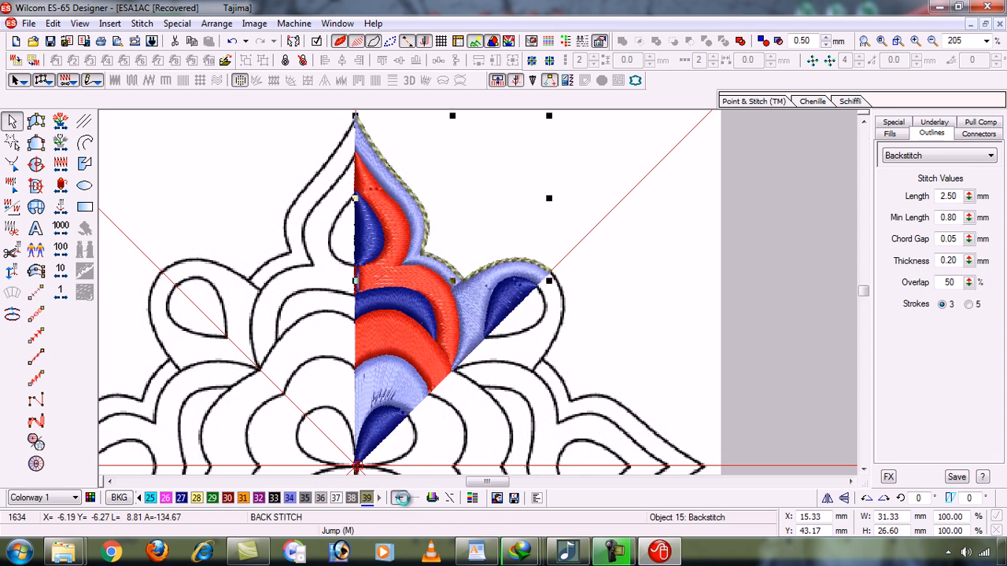
left_click(399, 499)
left_click(399, 498)
left_click(400, 499)
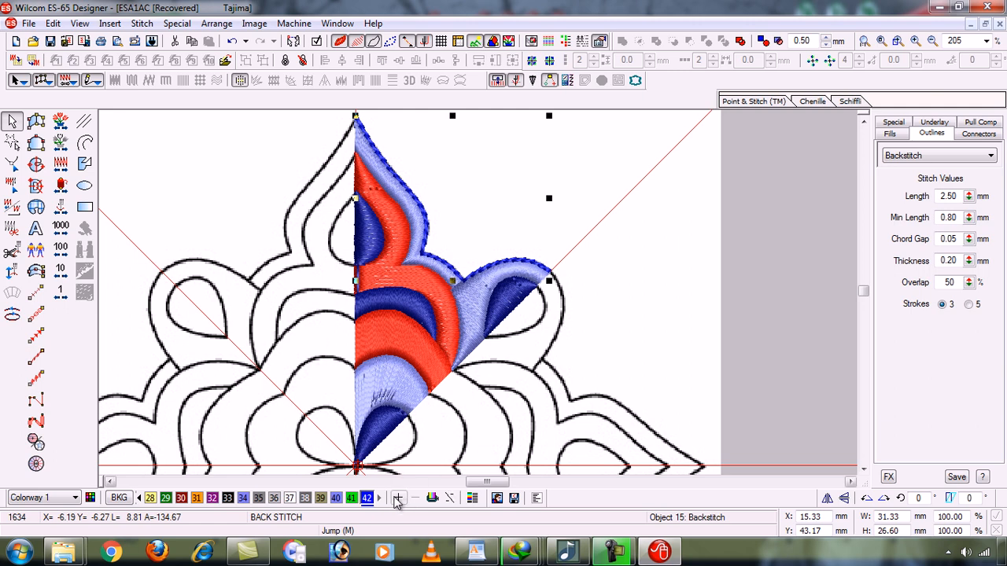
left_click(432, 499)
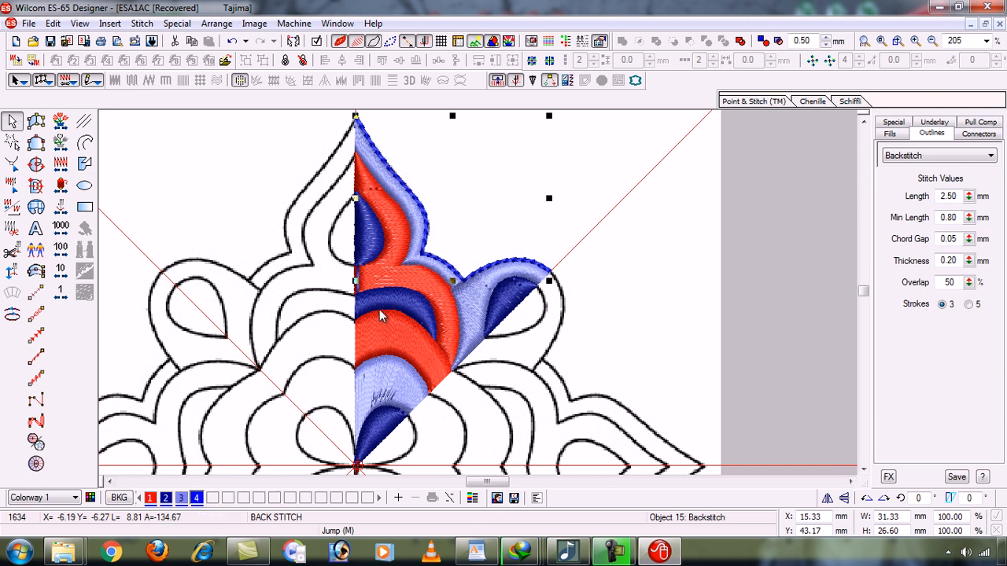
key("Escape")
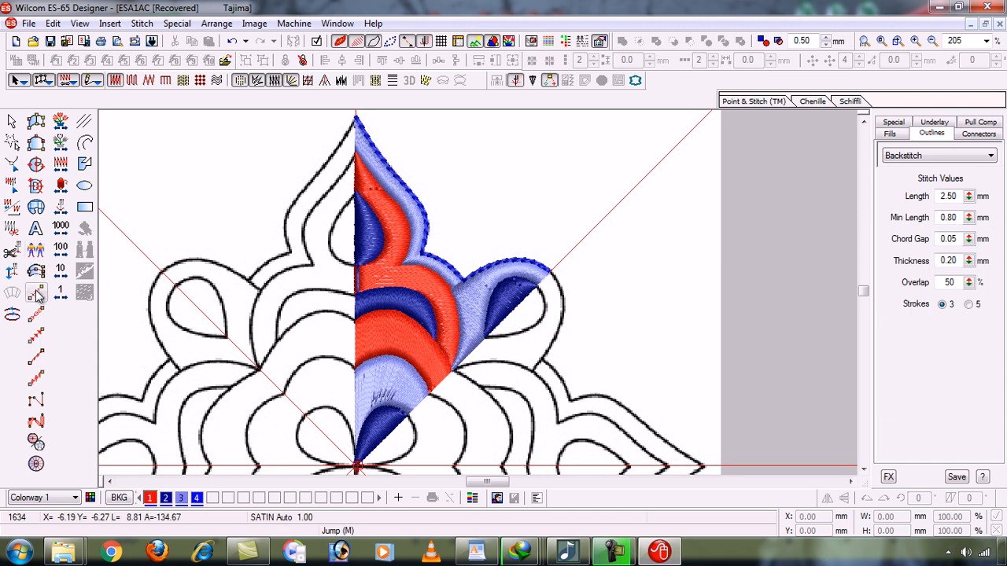
Step: With the stitches hidden, start a backstitch at the diagonal guide line and trace it over the rounded top of the side petal's inner teardrop
left_click(36, 358)
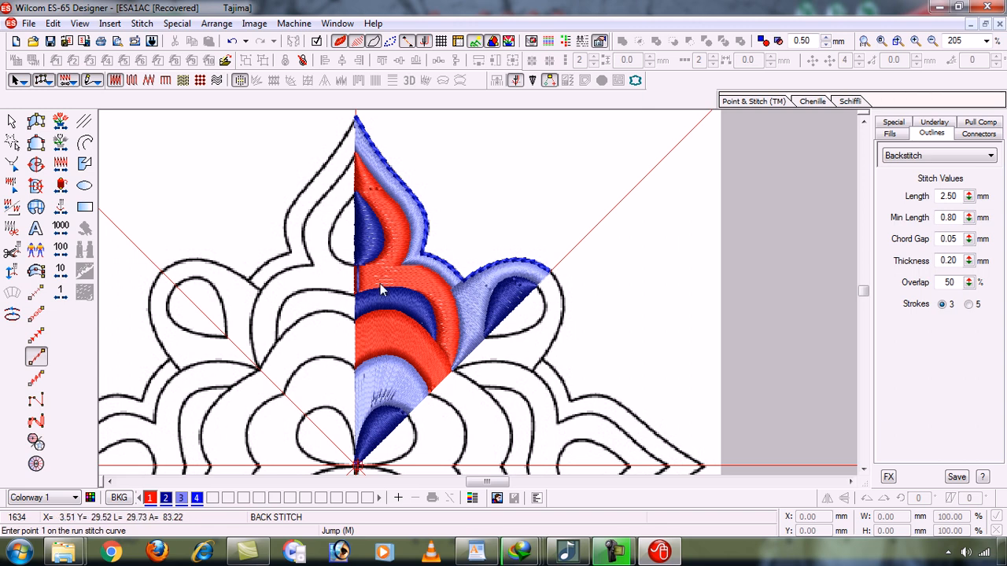
key("b")
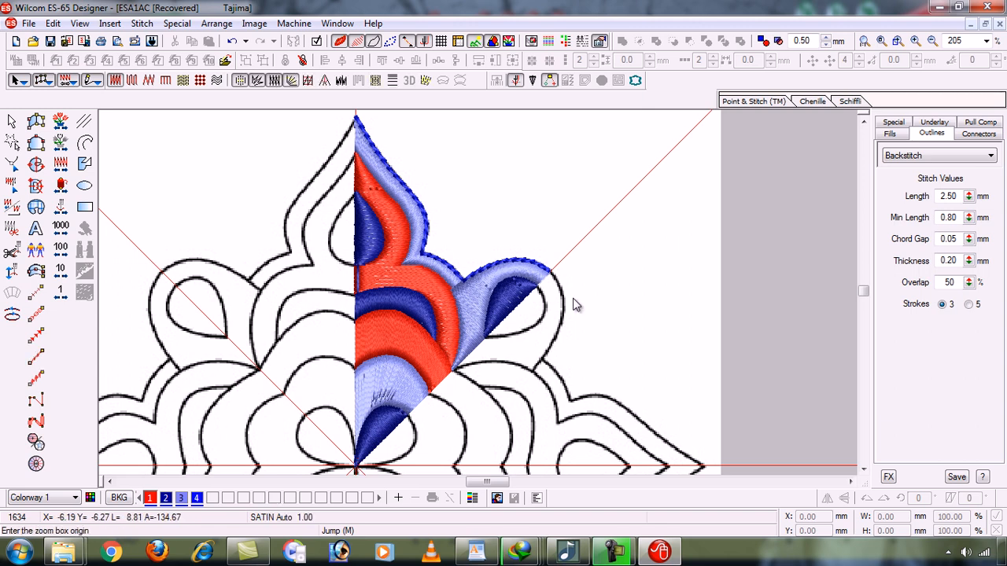
left_click_drag(442, 251, 554, 352)
key("t")
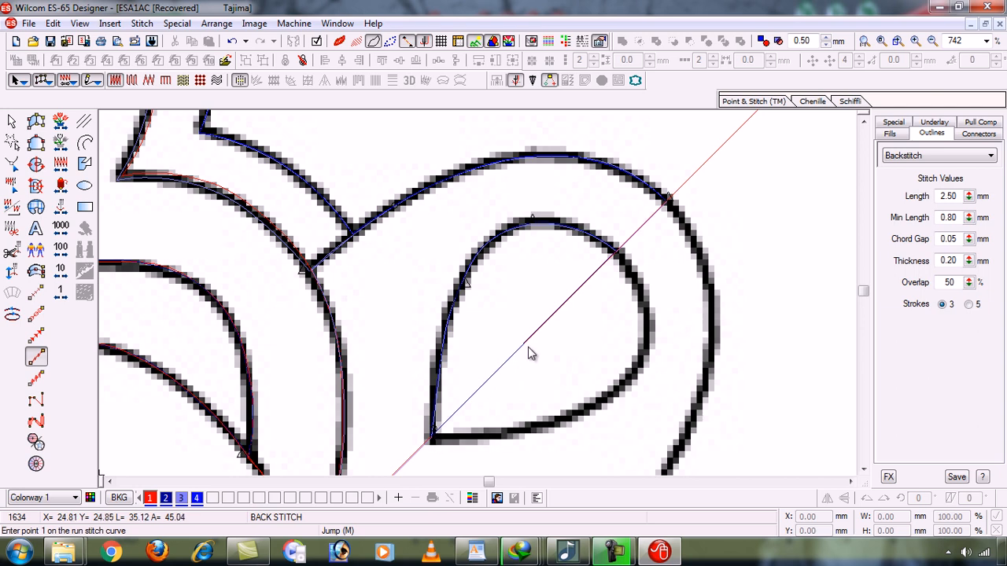
left_click(619, 258)
key("z")
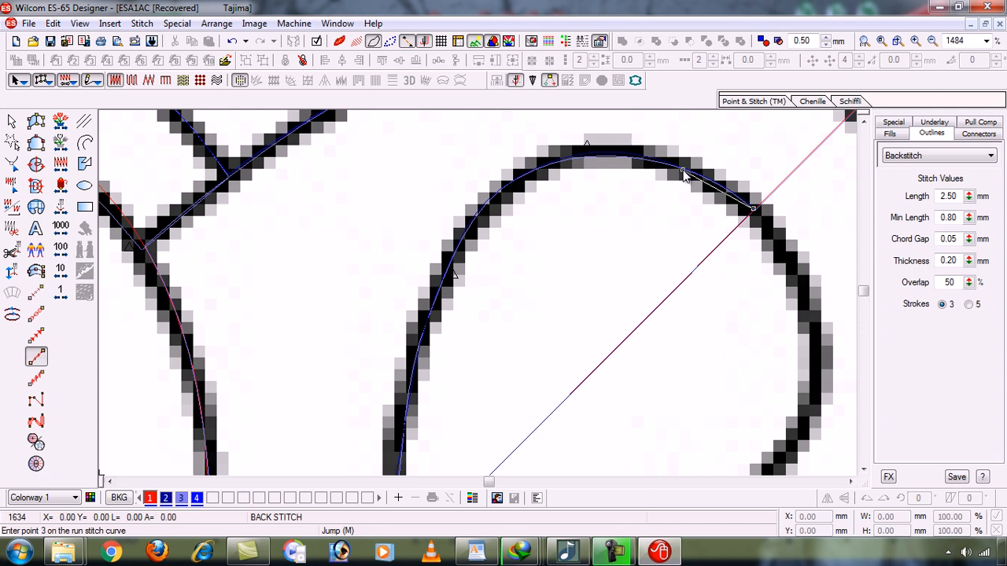
left_click(563, 160)
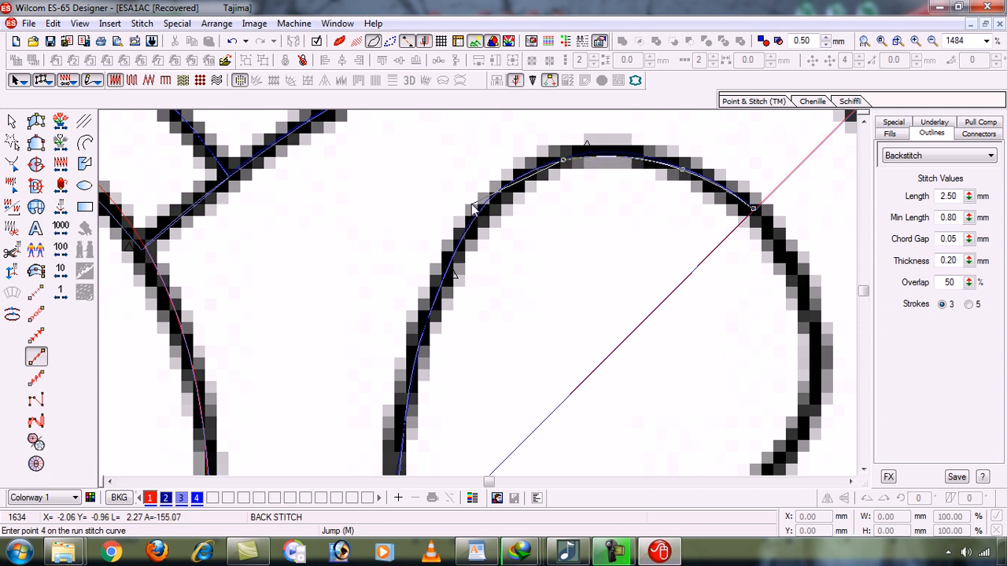
left_click(469, 227)
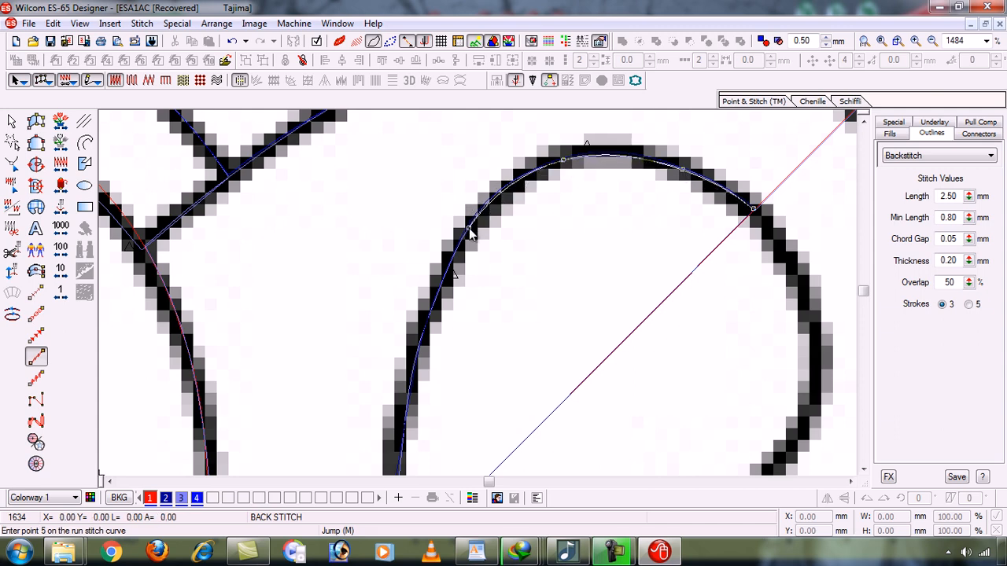
Step: Continue the backstitch along the teardrop's curved side to its pointed tip on the diagonal guide line and complete it
left_click(414, 370)
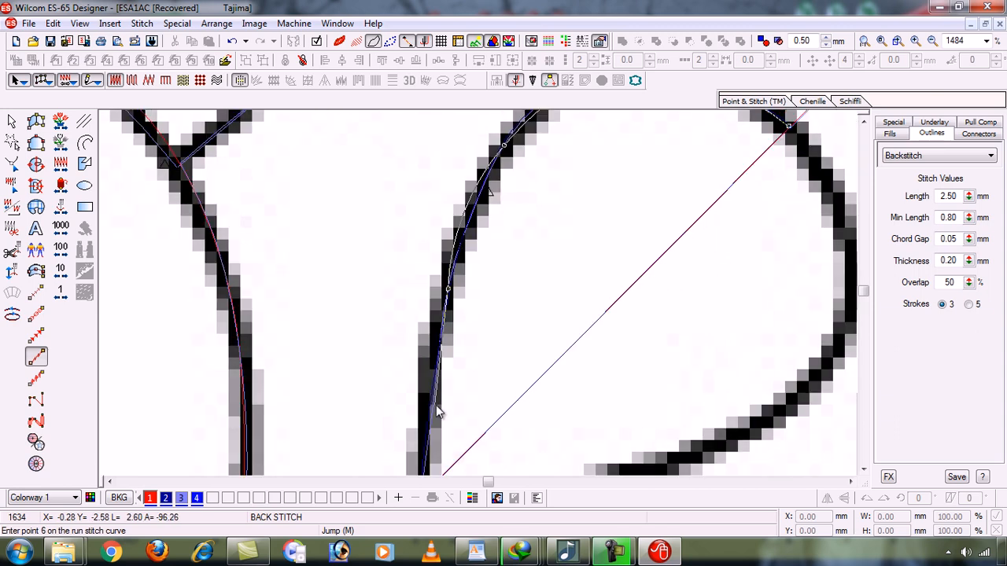
left_click(433, 409)
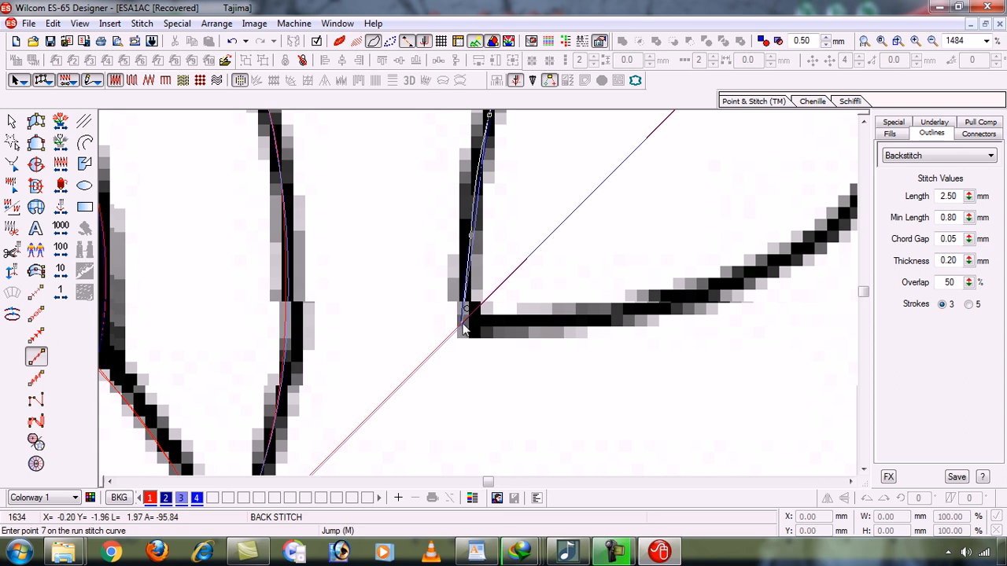
left_click(464, 329)
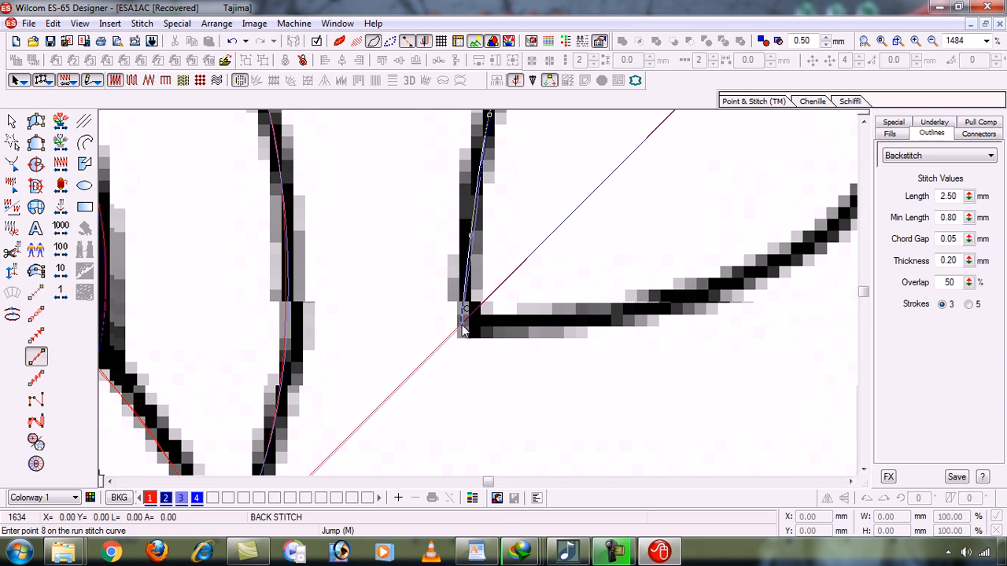
key("shift+z")
key("Return")
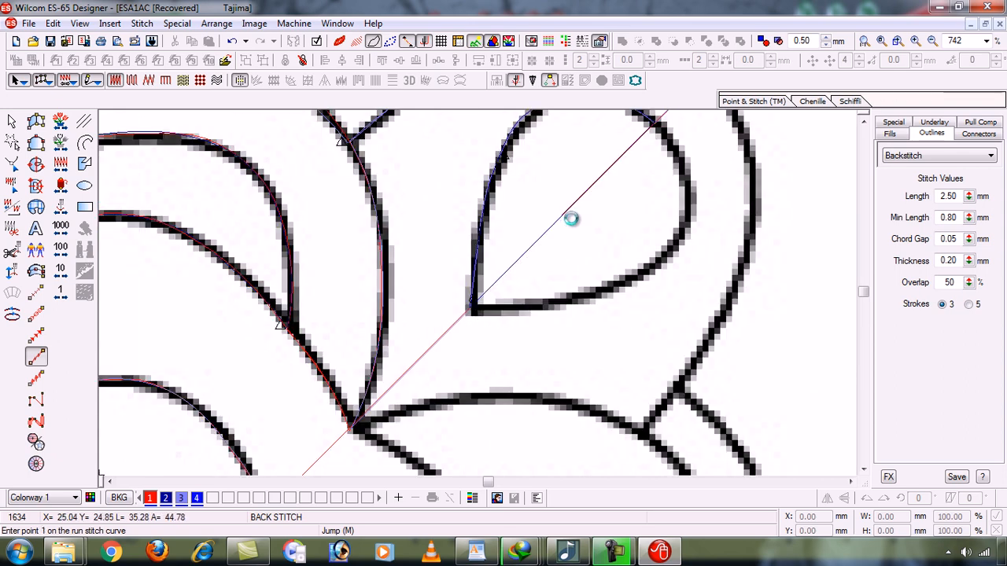
Step: Show the stitches in TrueView and examine the new teardrop backstitch against the surrounding fills
key("t")
key("s")
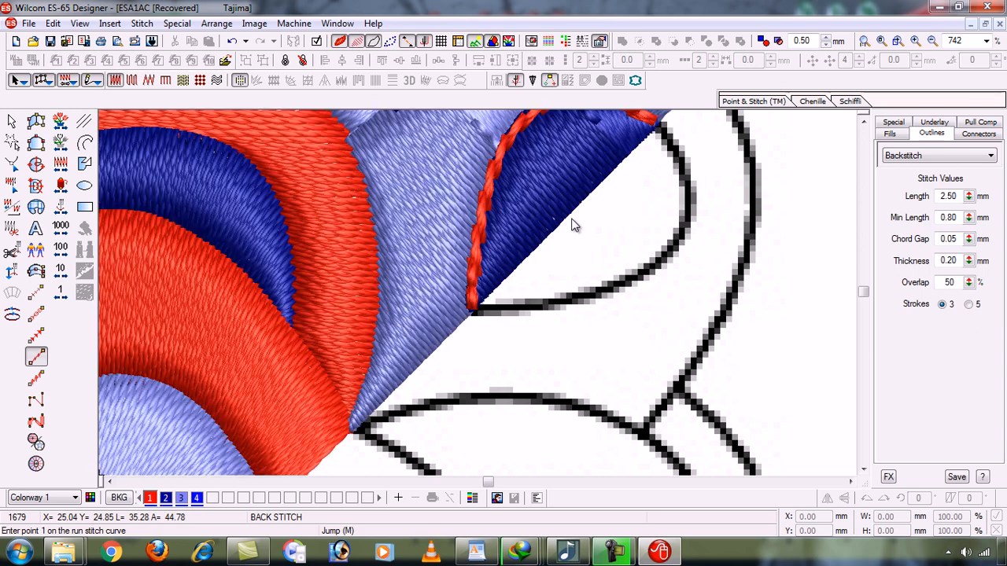
key("shift+z")
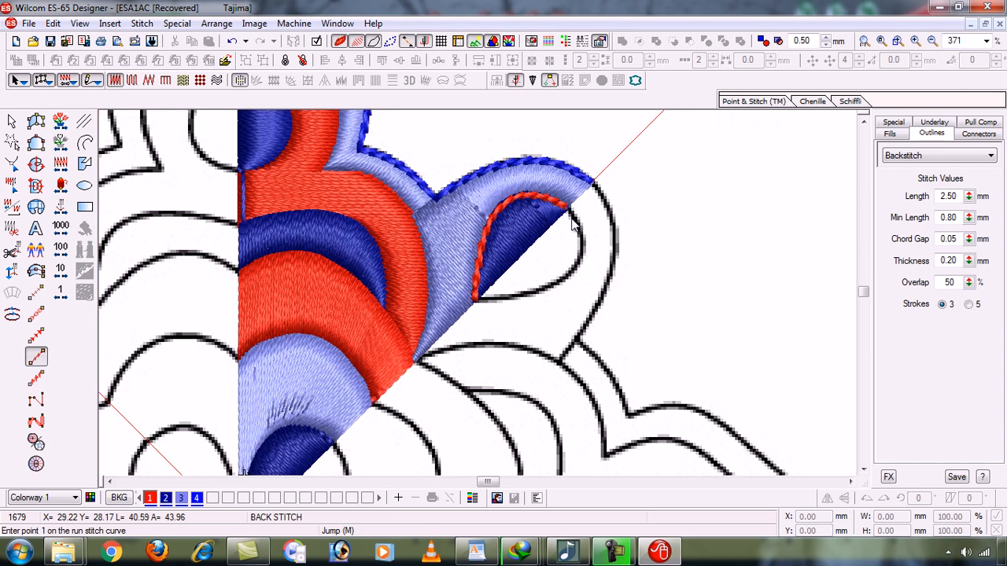
key("z")
key("shift+z")
key("b")
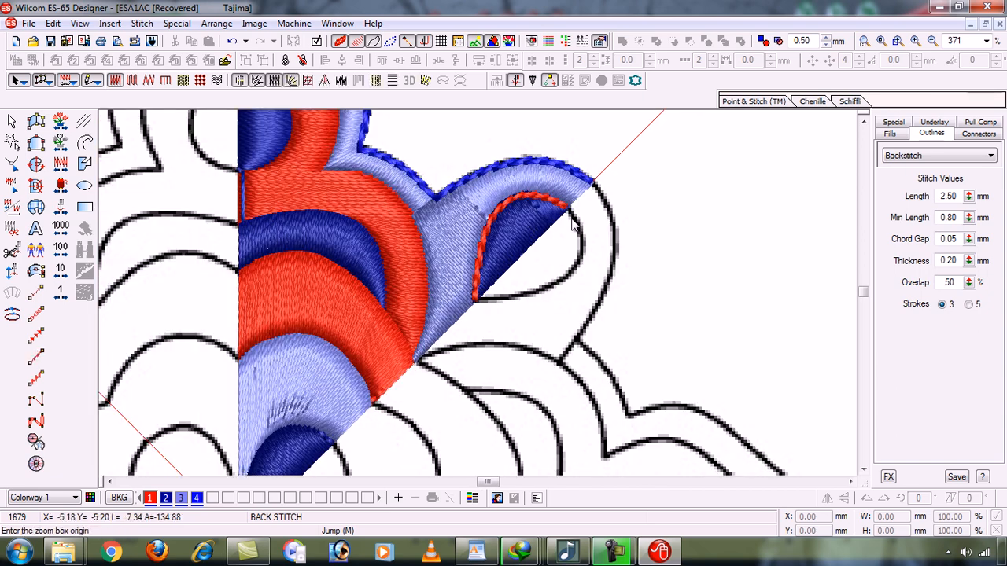
left_click(408, 155)
left_click(599, 320)
Step: Reshape the teardrop backstitch by adjusting, deleting and adding control points along its curved side to follow the traced edge, and show it in TrueView
key("h")
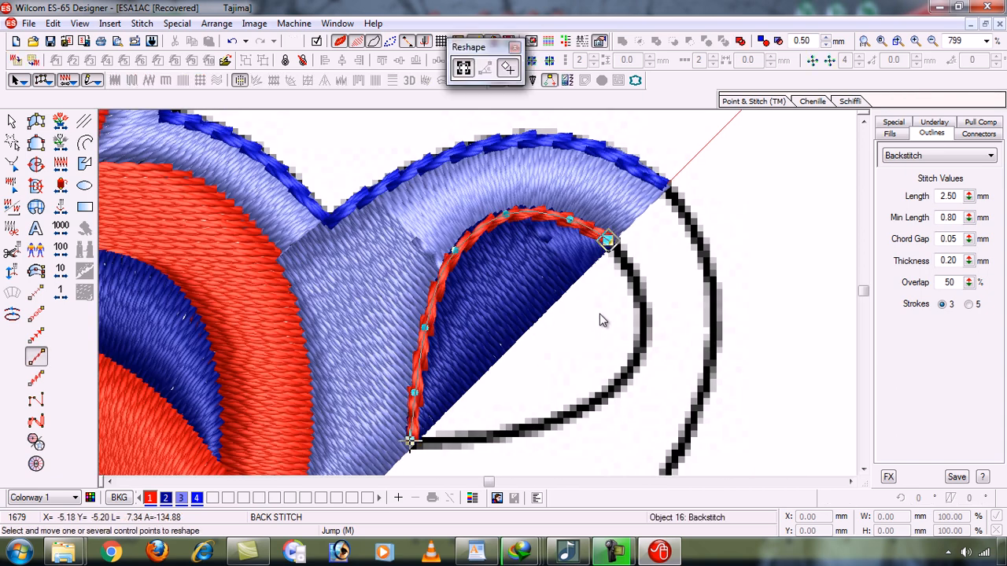
key("t")
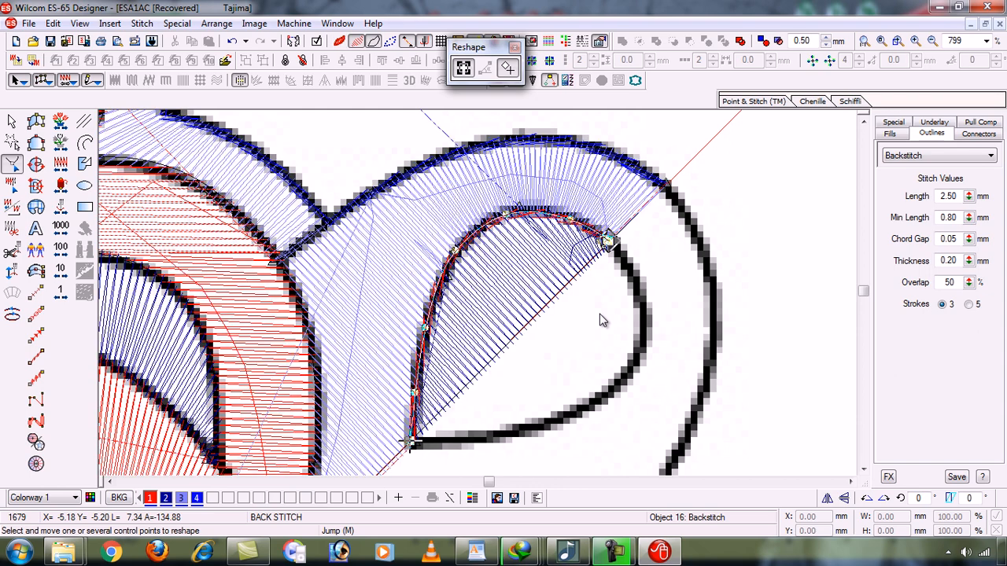
key("s")
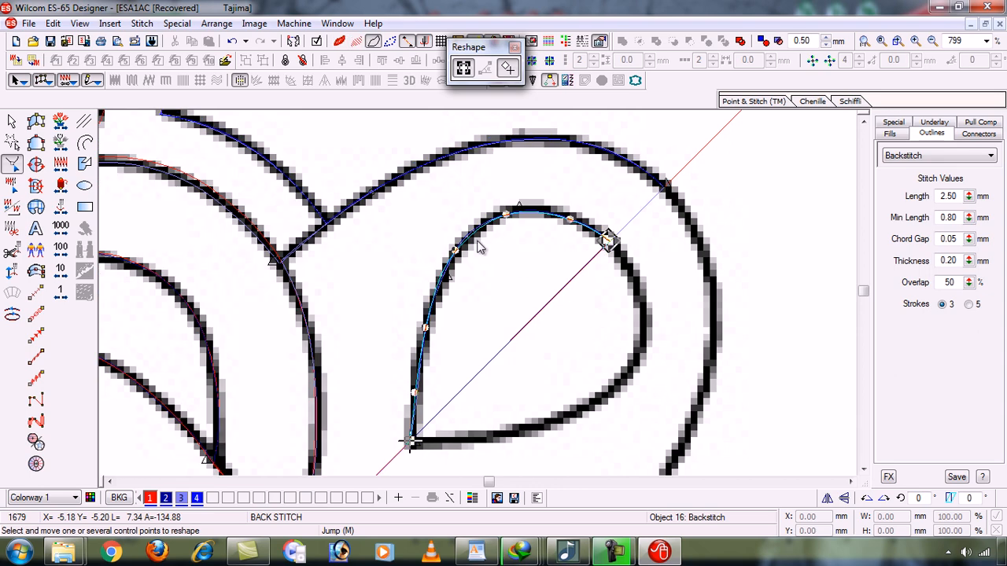
left_click_drag(455, 251, 460, 249)
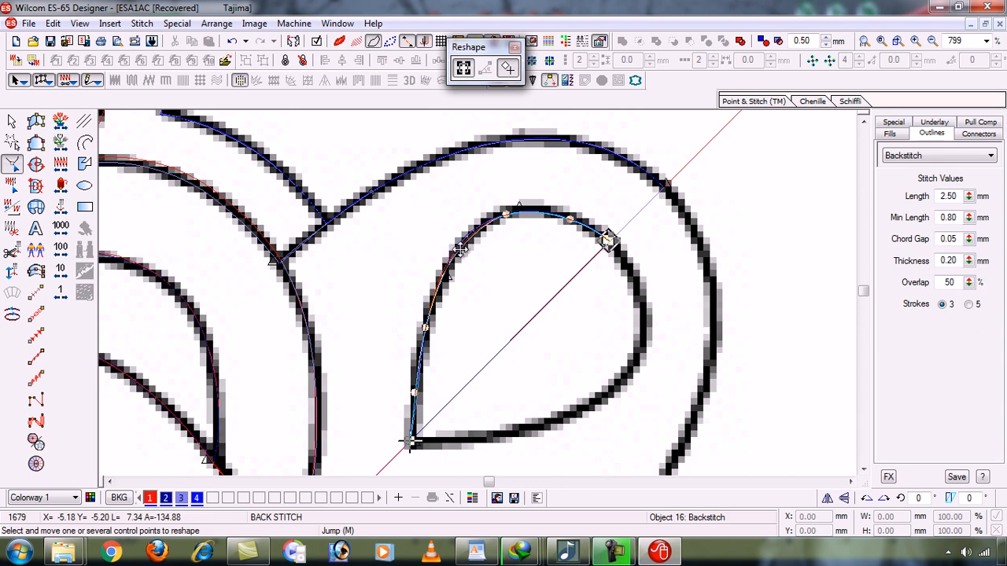
key("Delete")
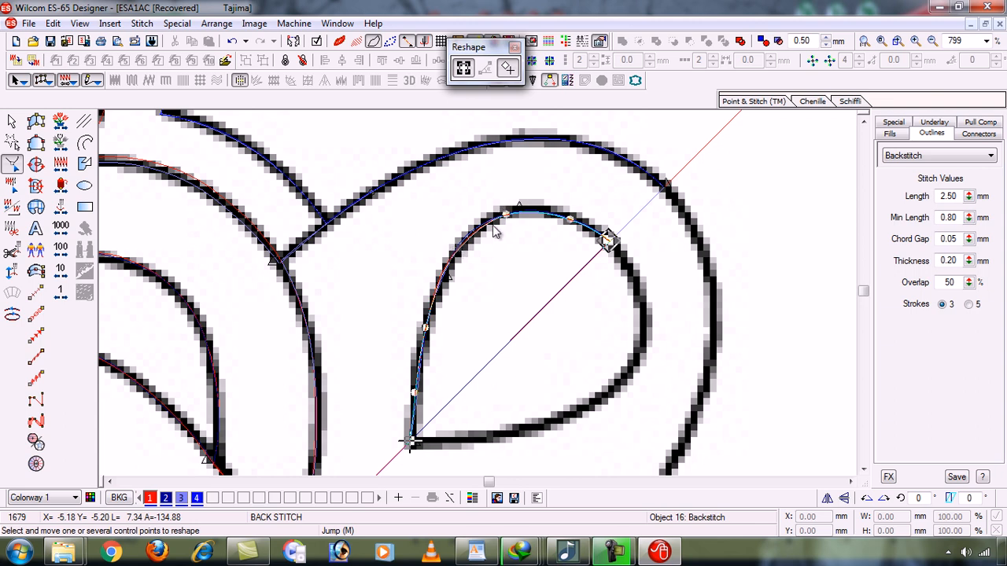
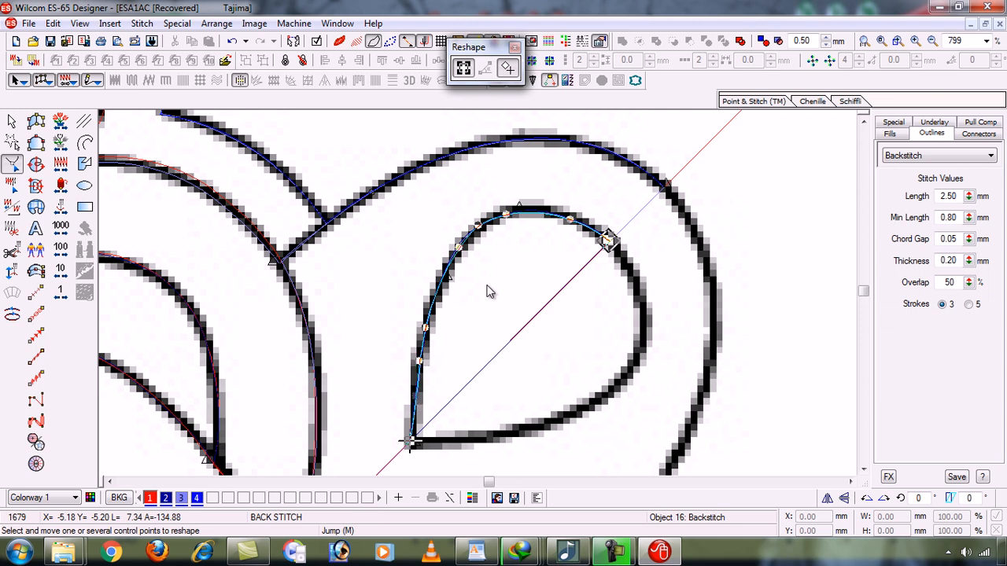
left_click_drag(458, 247, 458, 247)
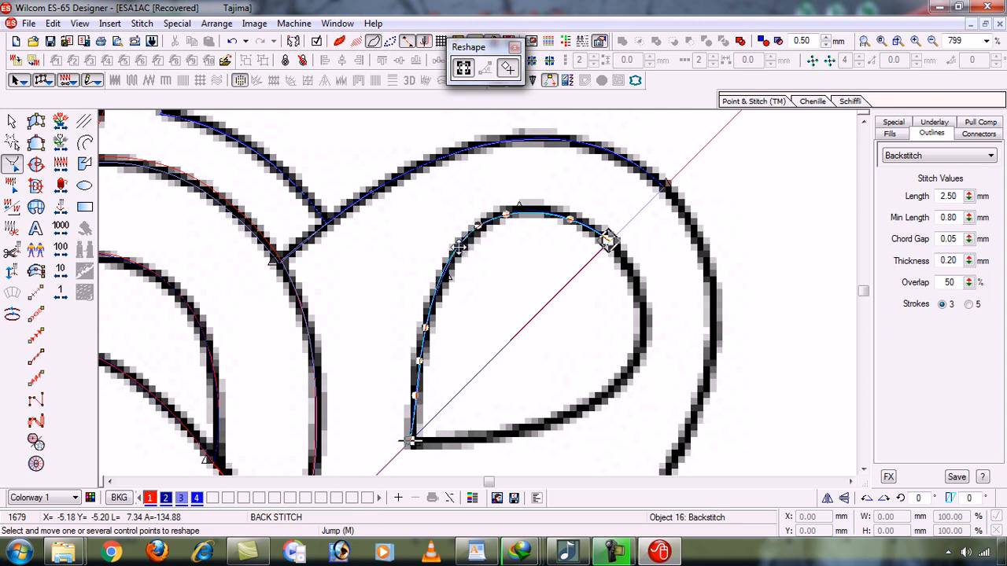
key("t")
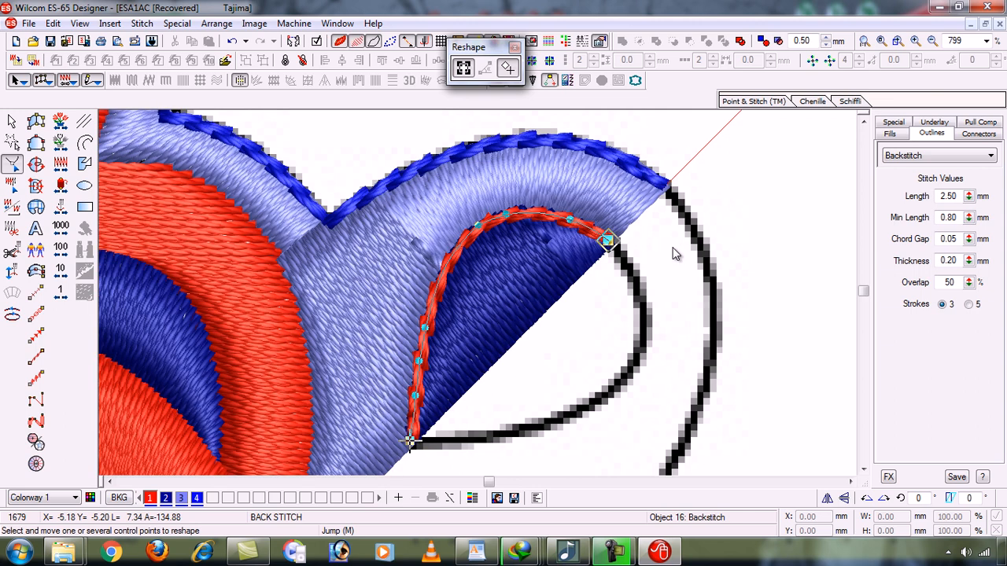
key("Escape")
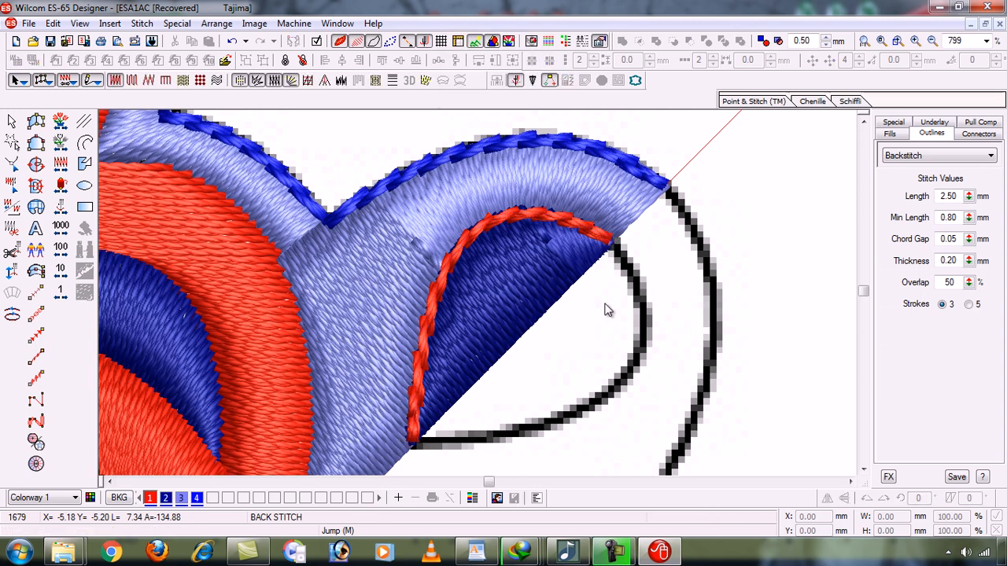
Step: Examine the teardrop outline within the whole segment, and inspect the traced edges between the side petal and the red band with the stitches hidden
key("shift+z")
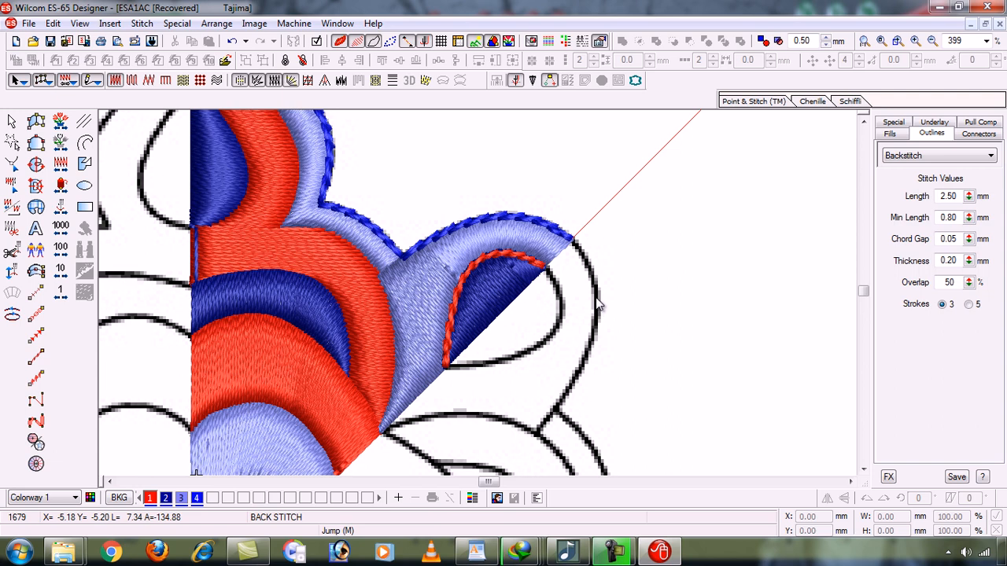
key("shift+z")
key("b")
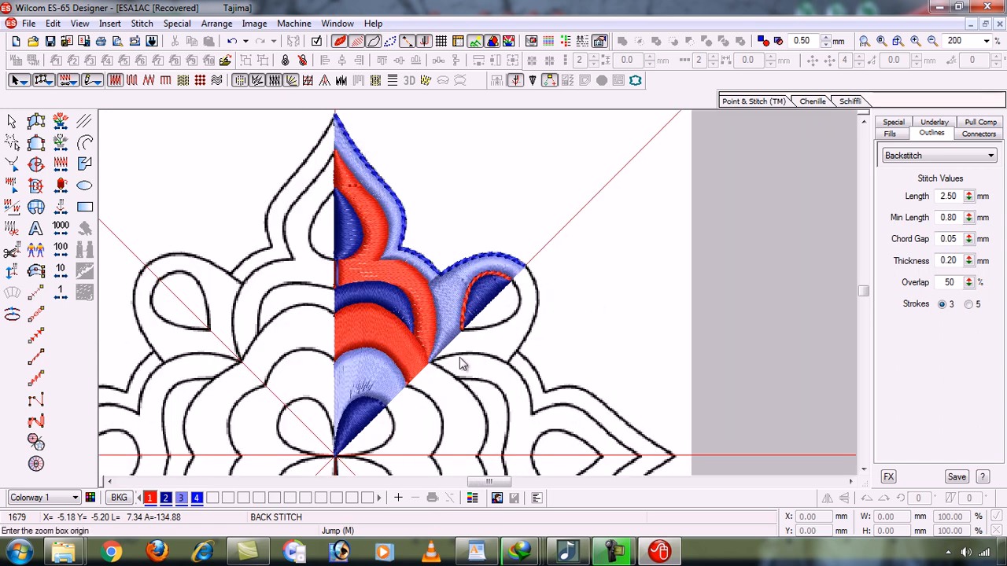
left_click(500, 314)
left_click(386, 402)
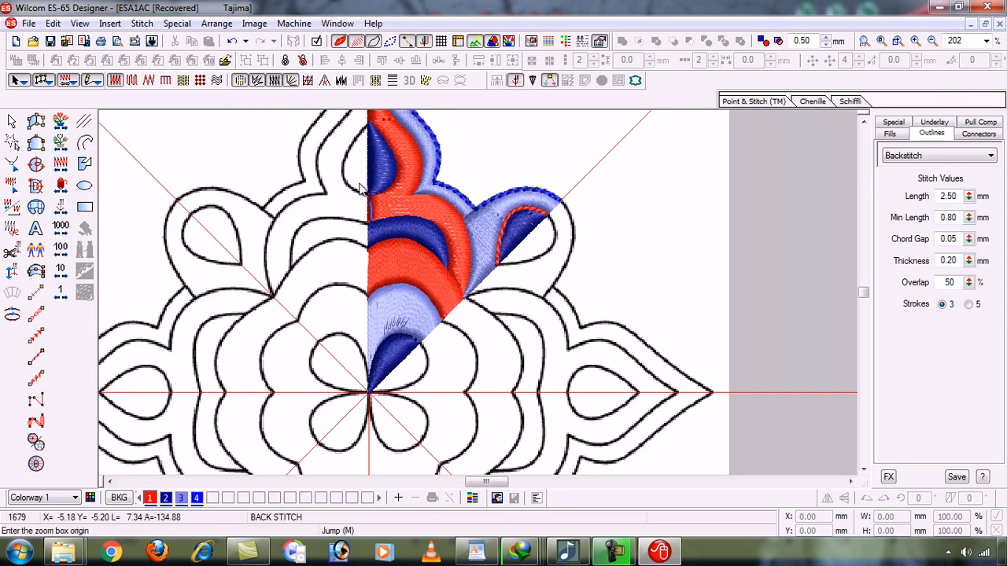
left_click_drag(421, 204, 522, 322)
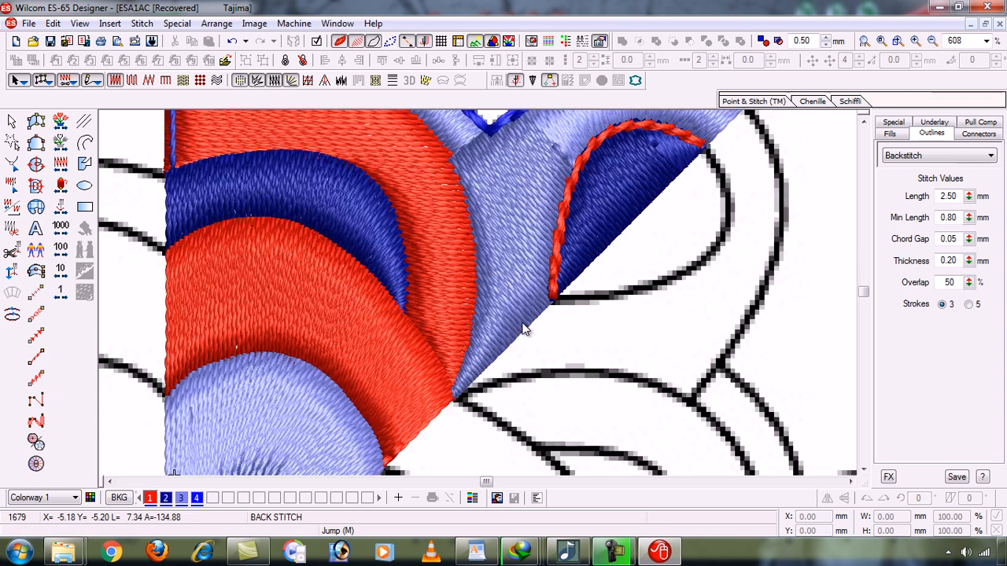
key("s")
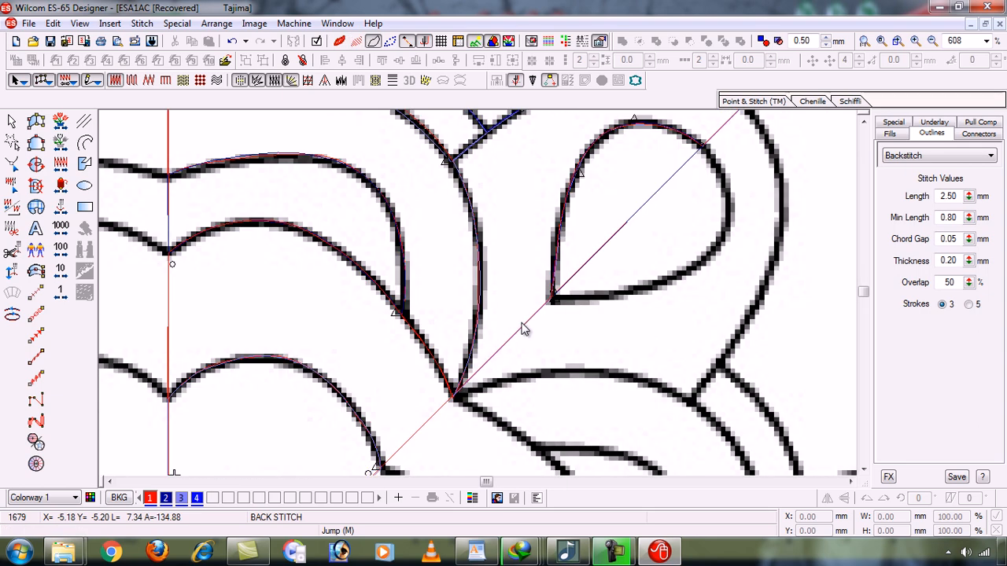
Step: Start a backstitch at the side petal's base on the diagonal guide line and trace the red band's outer edge to the petal junction
left_click(37, 358)
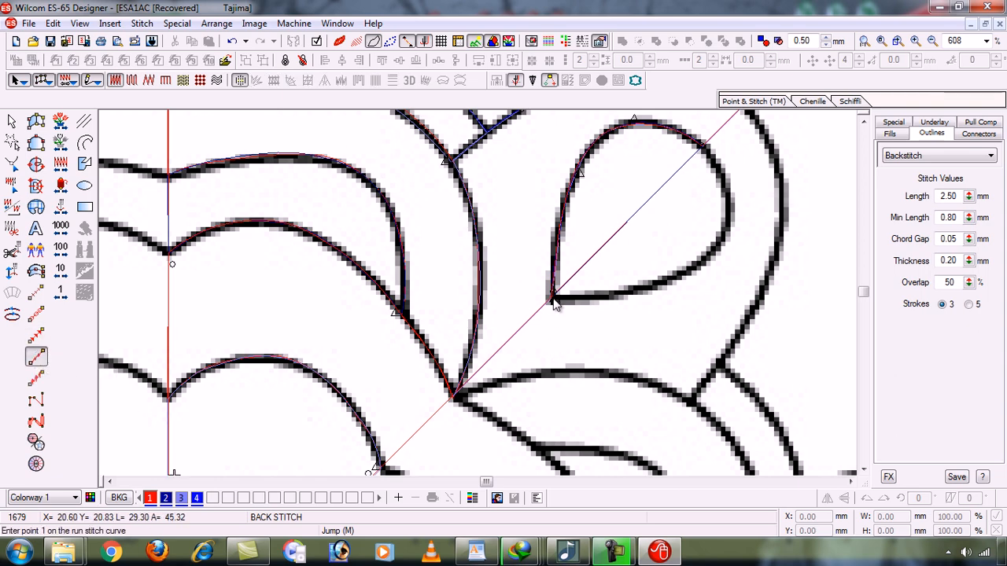
key("s")
key("t")
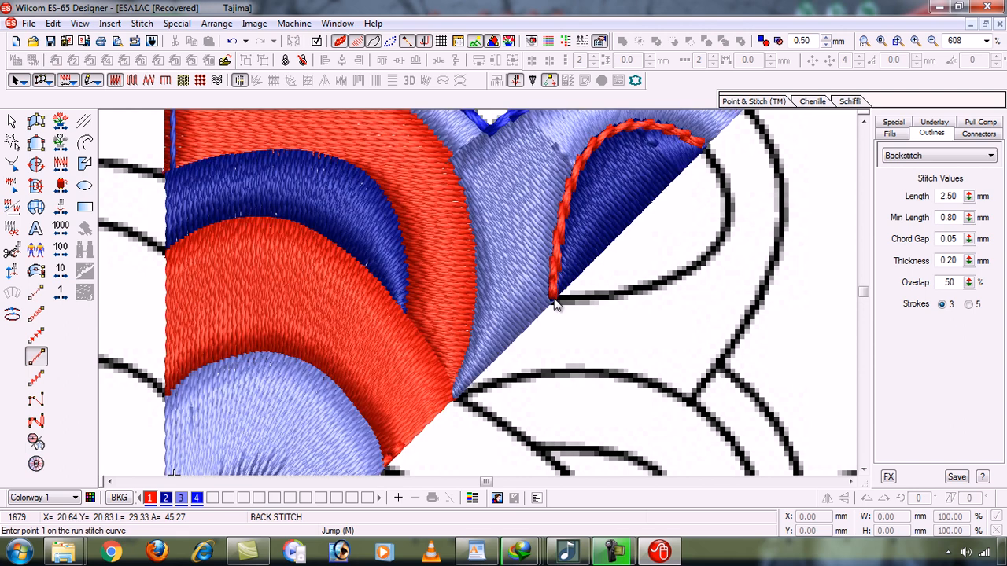
key("t")
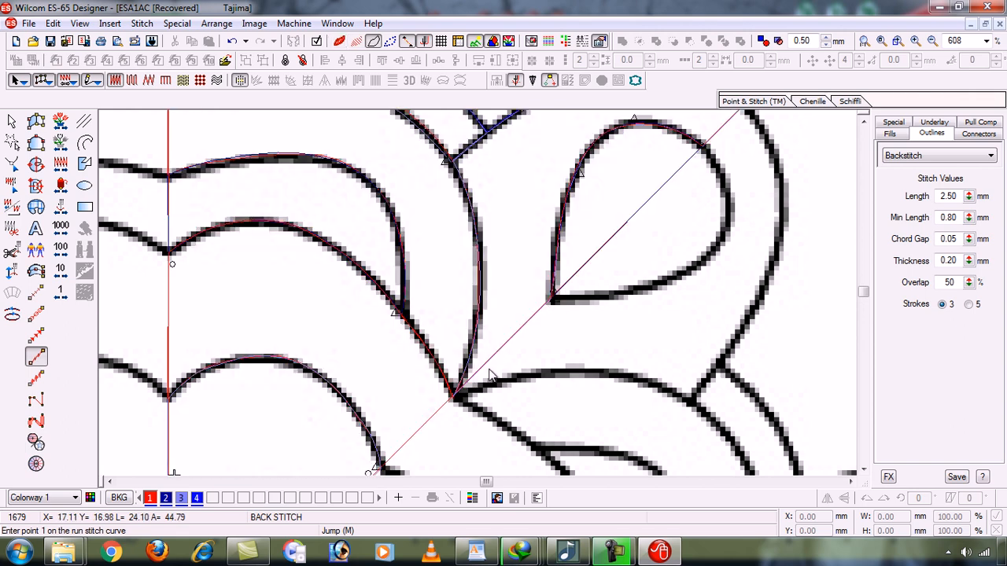
left_click(453, 393)
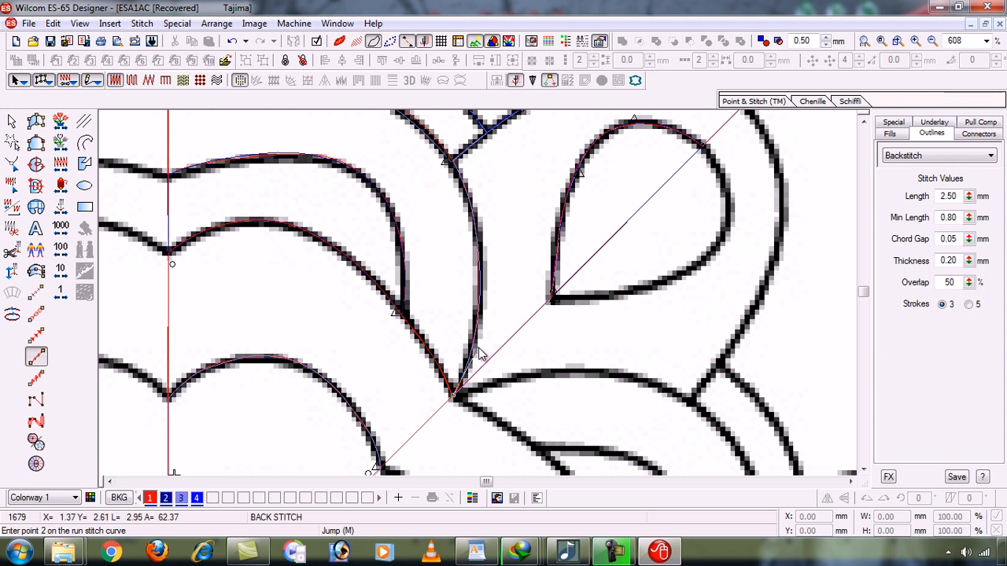
left_click(472, 352)
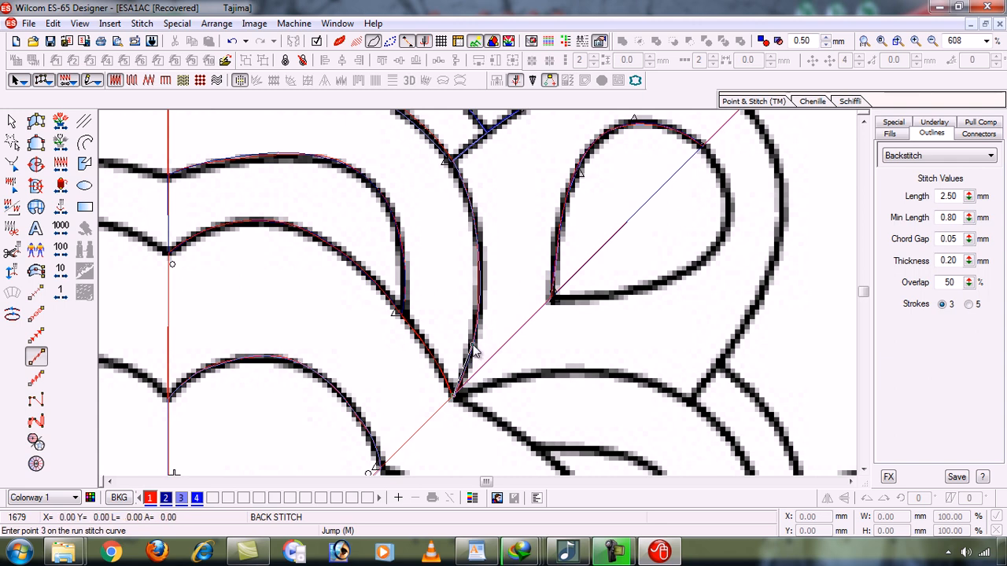
left_click(482, 266)
key("z")
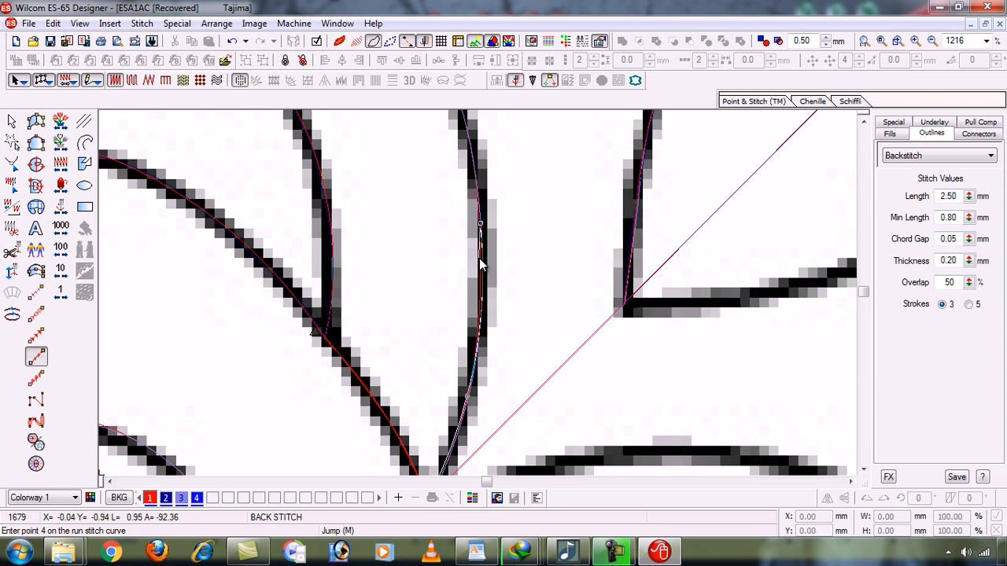
left_click(474, 161)
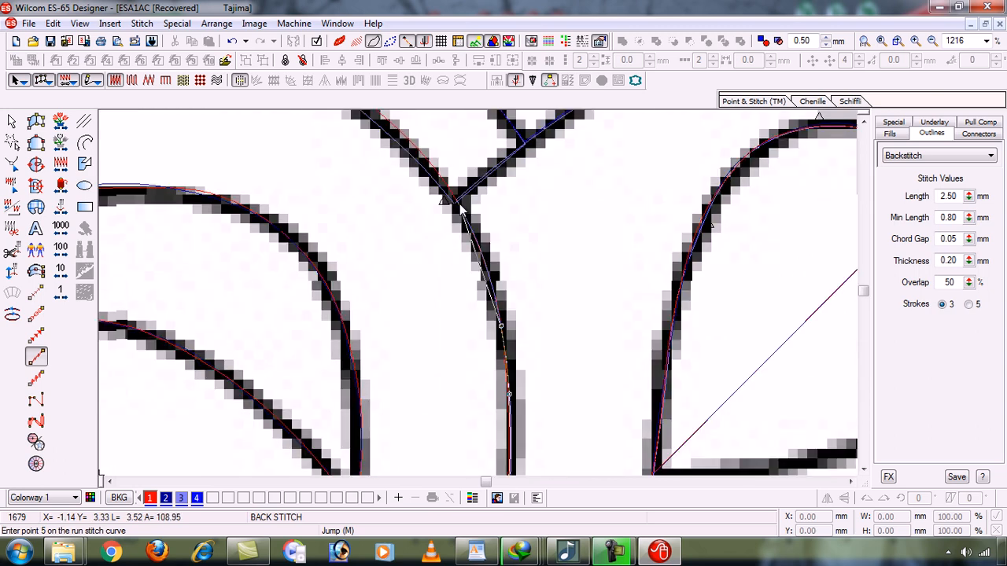
left_click(457, 202)
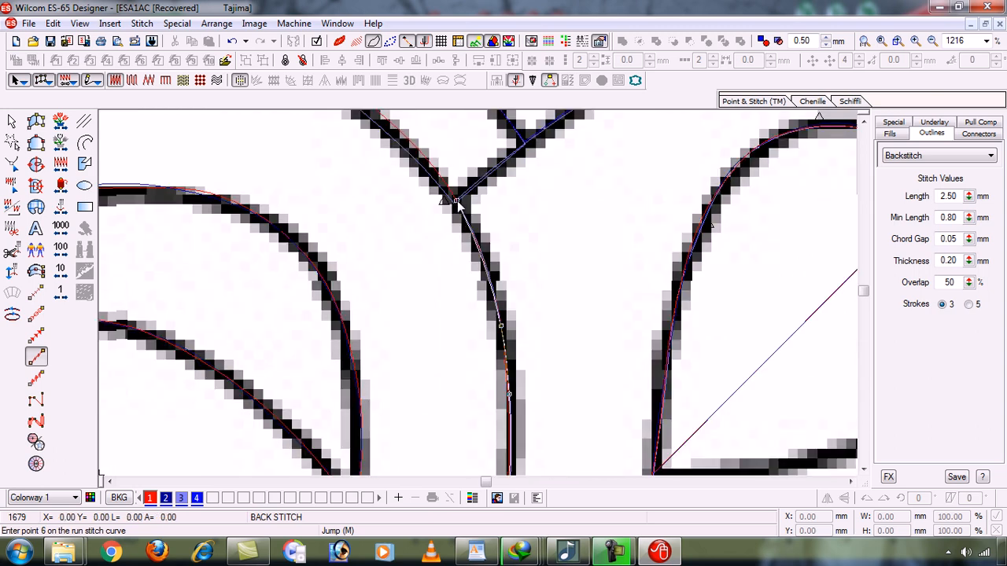
Step: Continue the backstitch from the petal junction along the red band's upper curve to the inner corner below the central petal
key("t")
key("t")
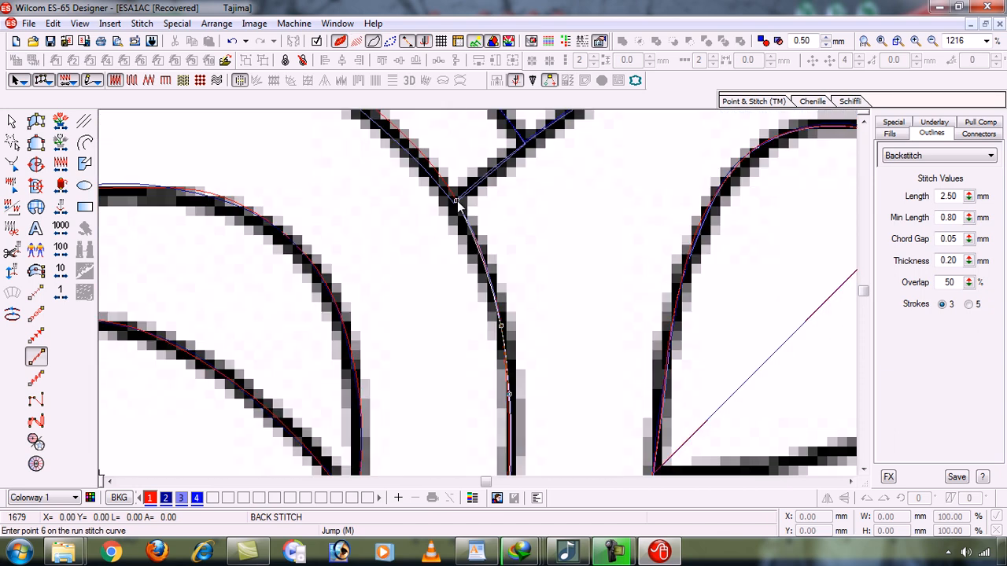
left_click(425, 157)
key("t")
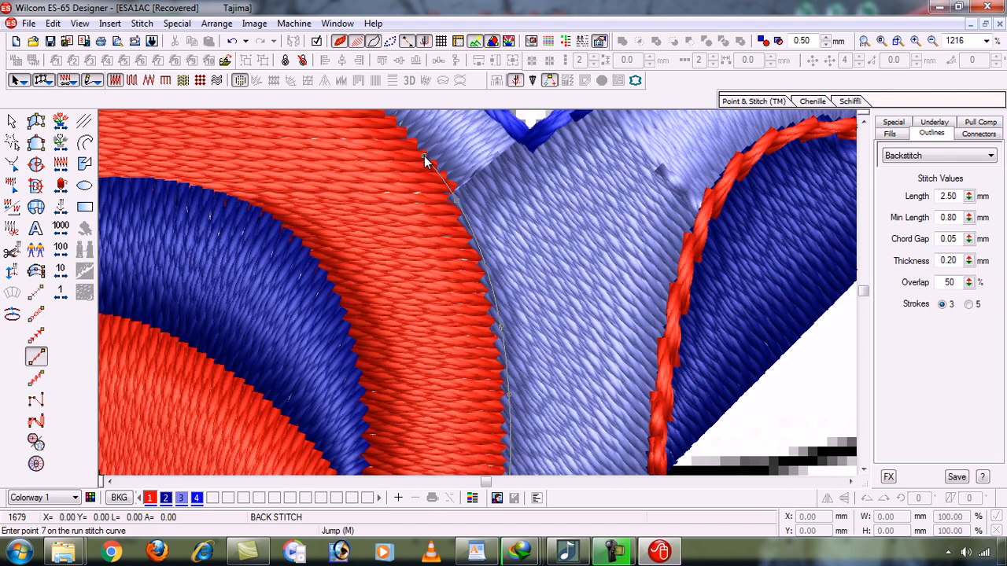
key("t")
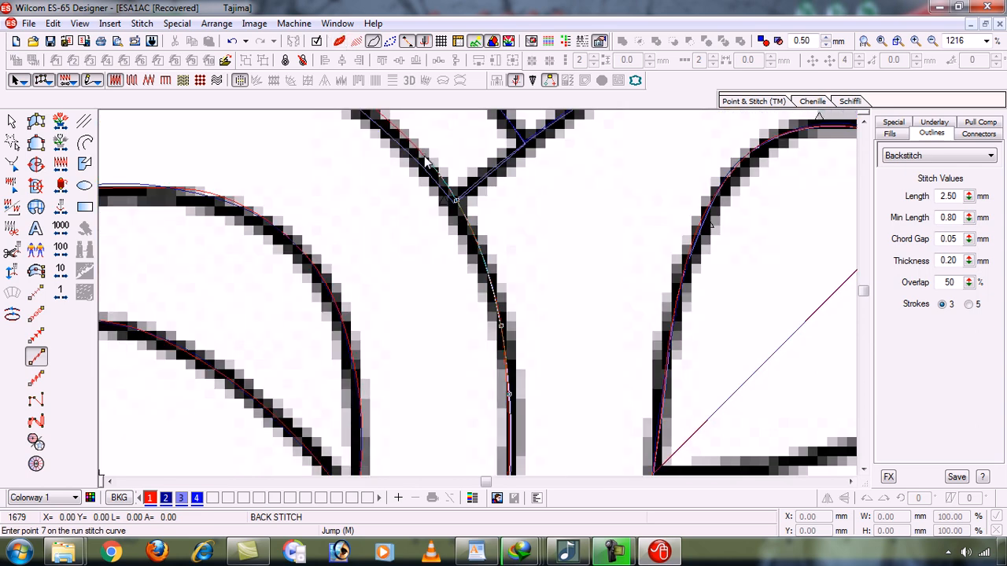
key("p")
left_click_drag(425, 157, 472, 240)
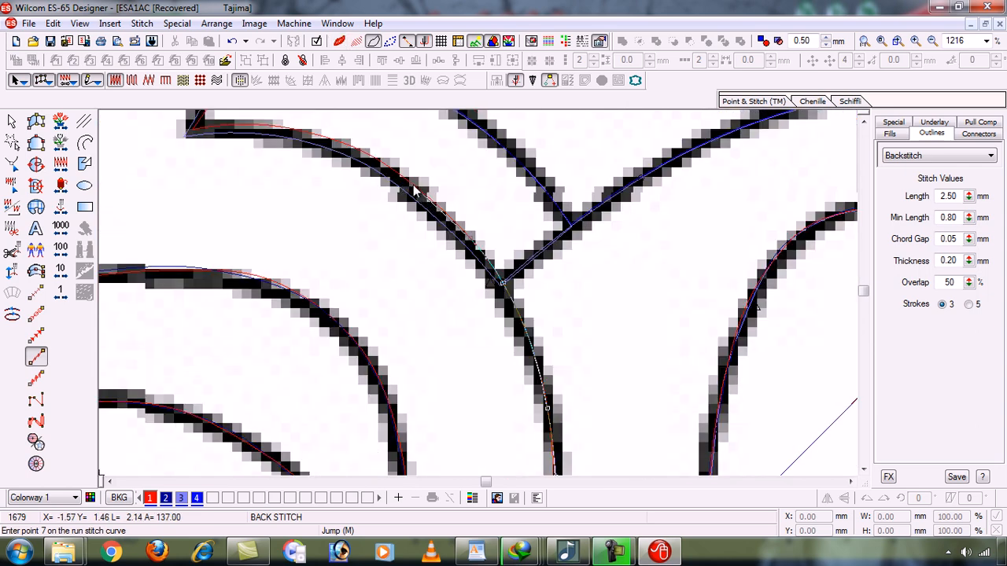
left_click(416, 189)
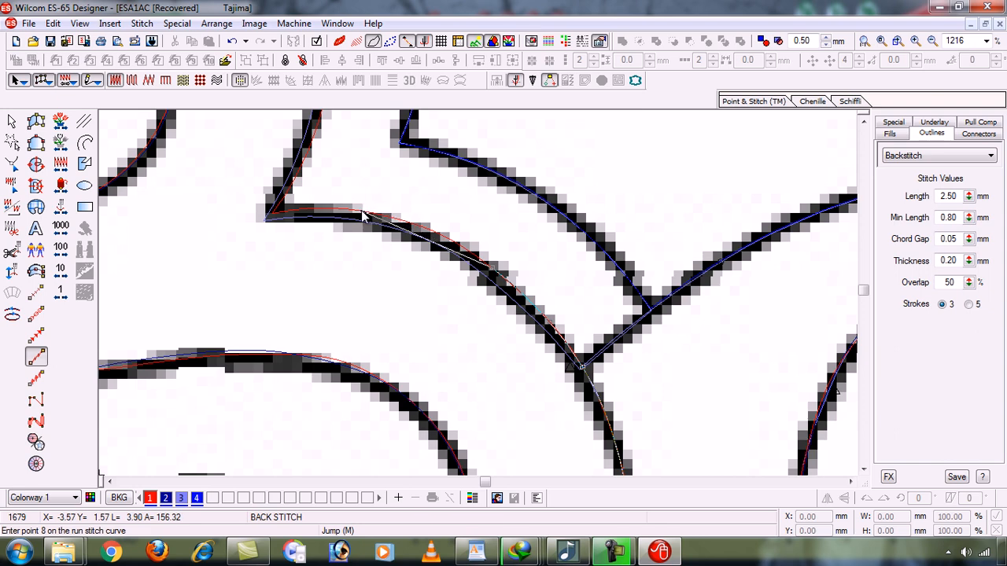
left_click(362, 216)
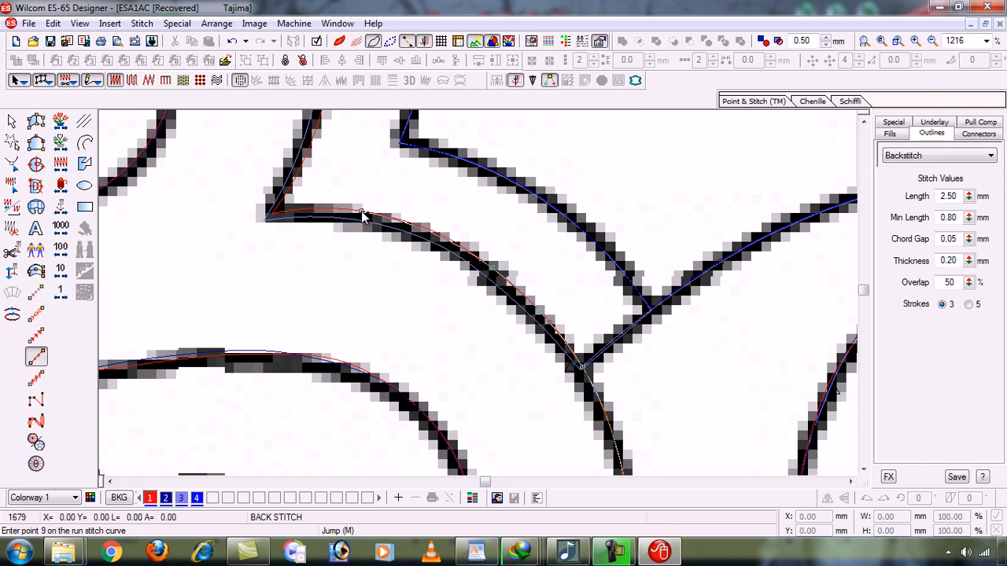
left_click(272, 214)
key("t")
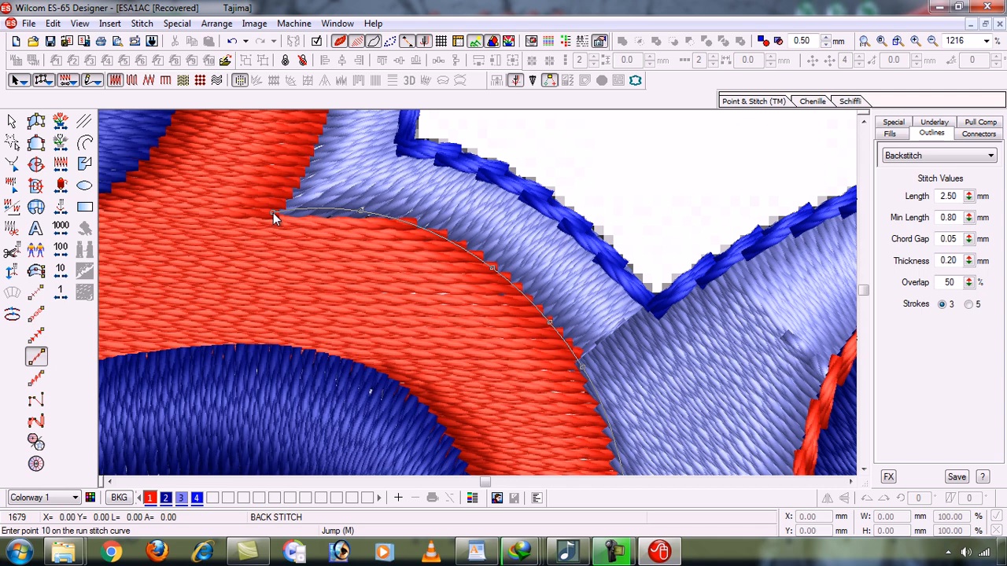
key("t")
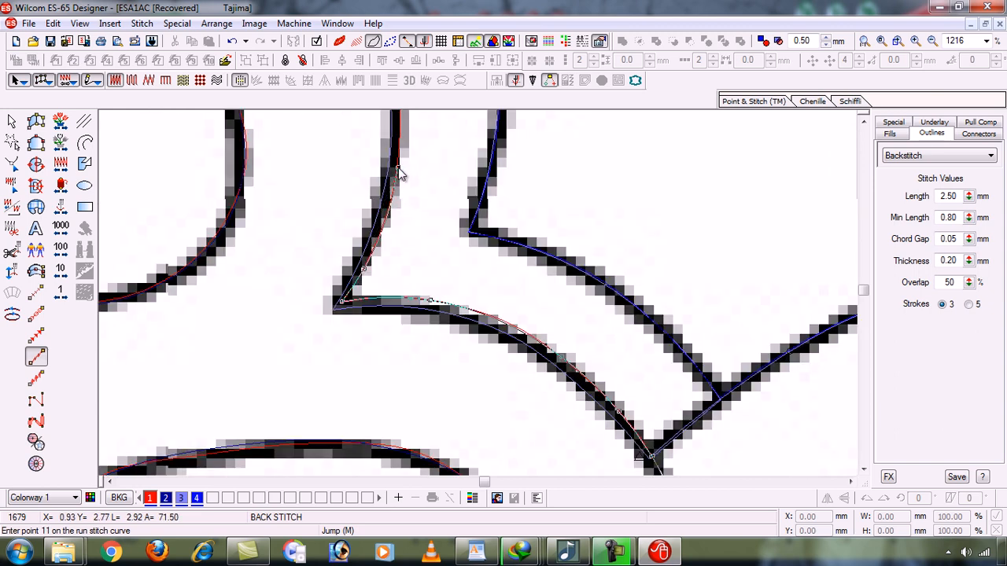
Step: Trace the backstitch up the central petal's inner red edge to its pointed tip on the vertical guide line
key("t")
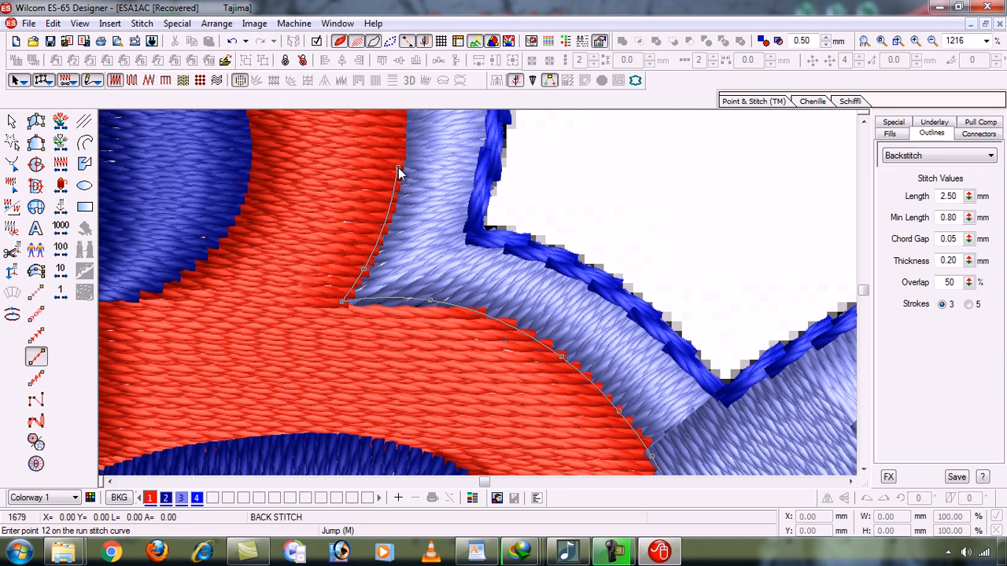
key("t")
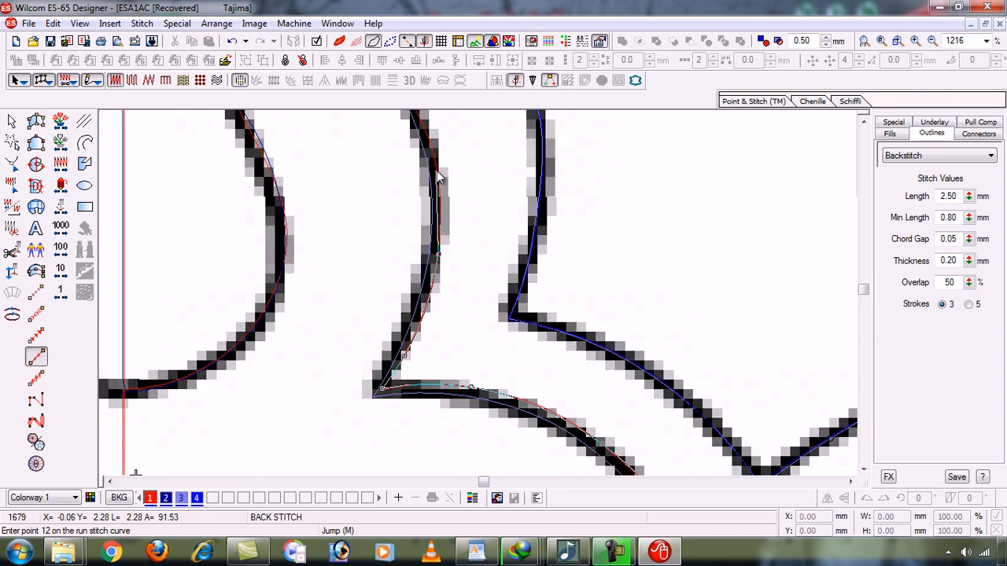
left_click(438, 177)
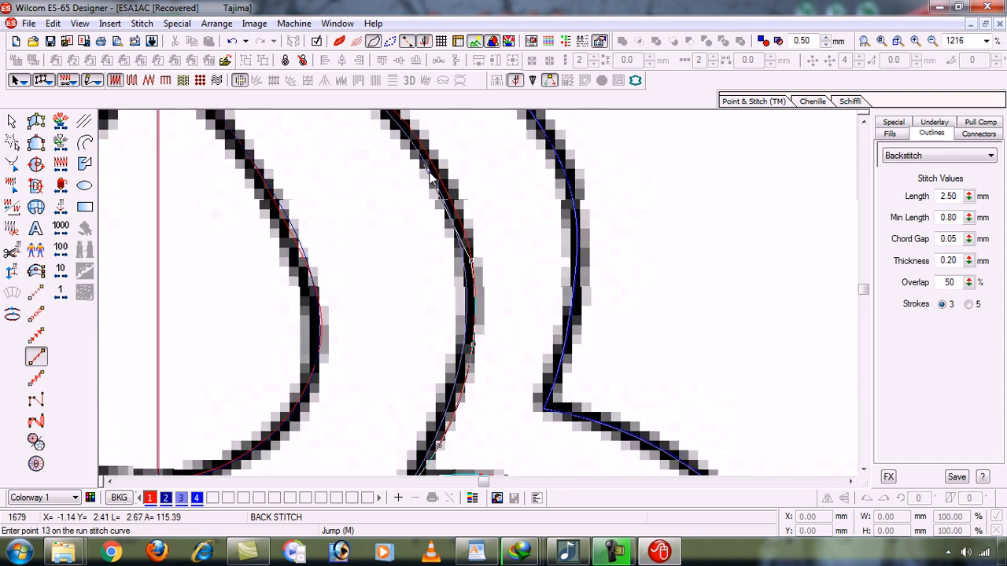
left_click(418, 140)
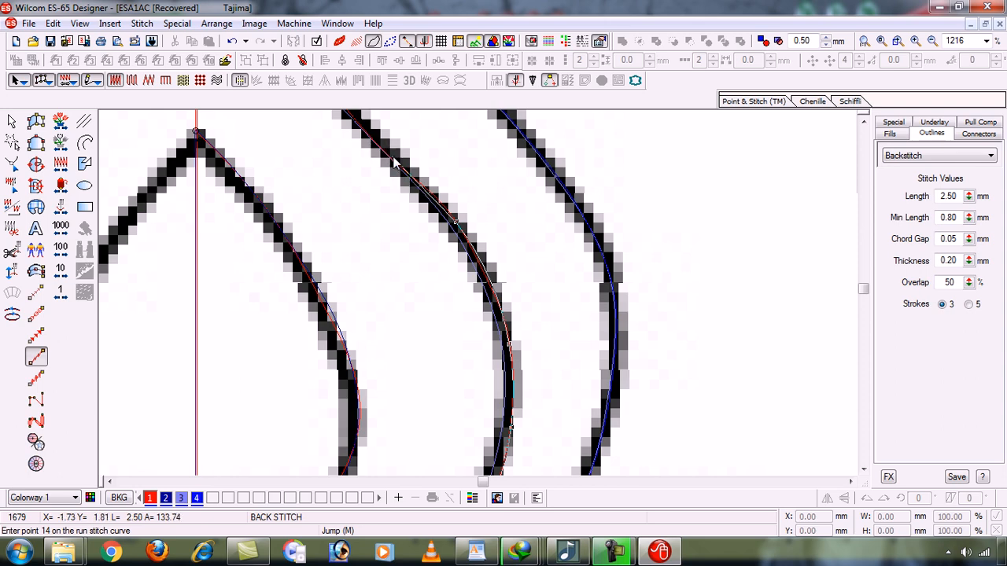
left_click(393, 162)
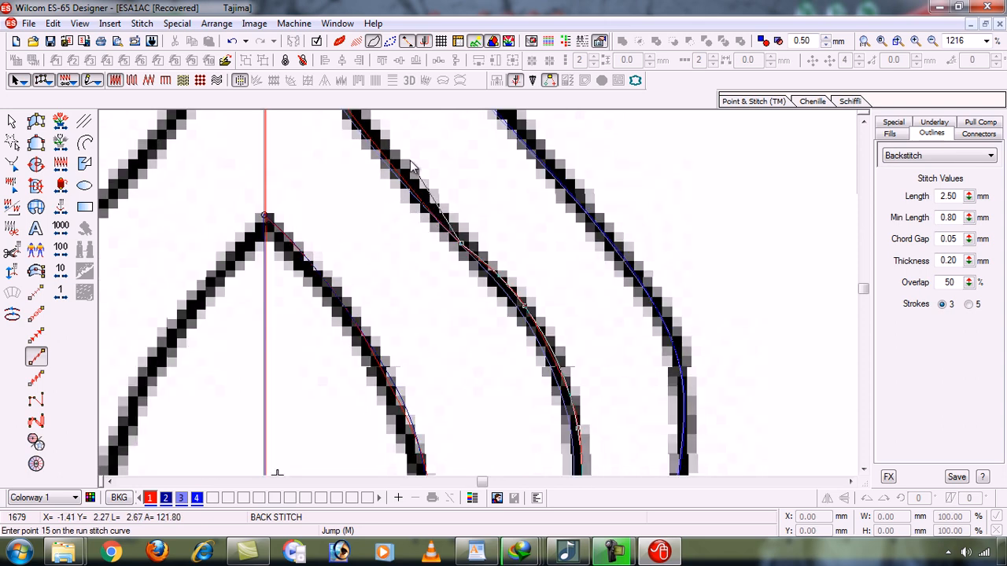
left_click(392, 166)
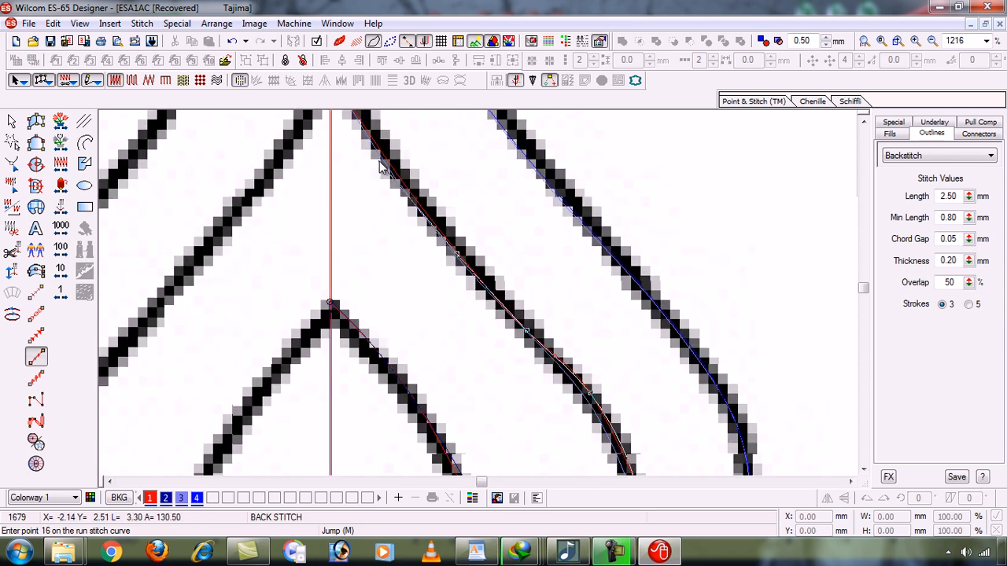
left_click(387, 162)
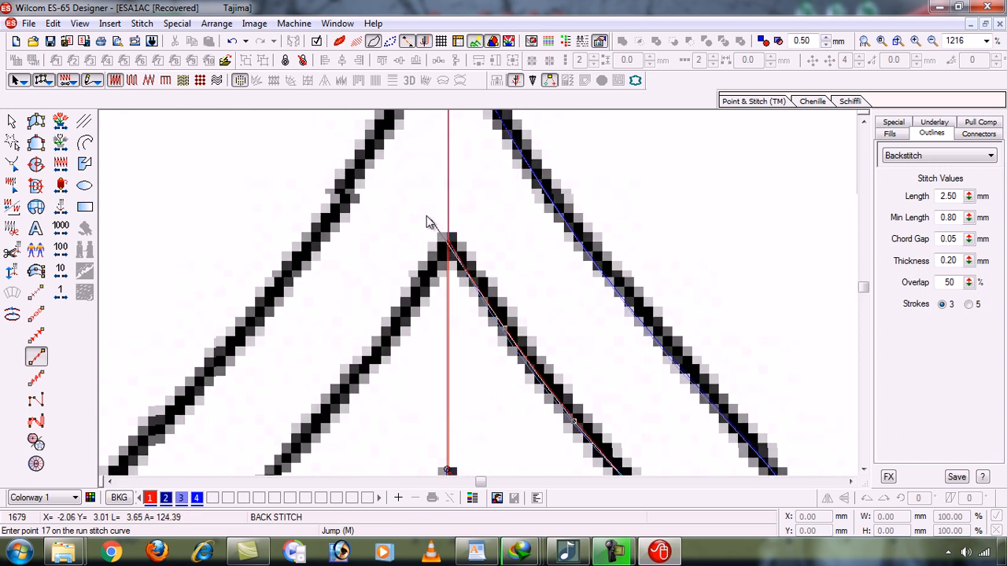
left_click(449, 246)
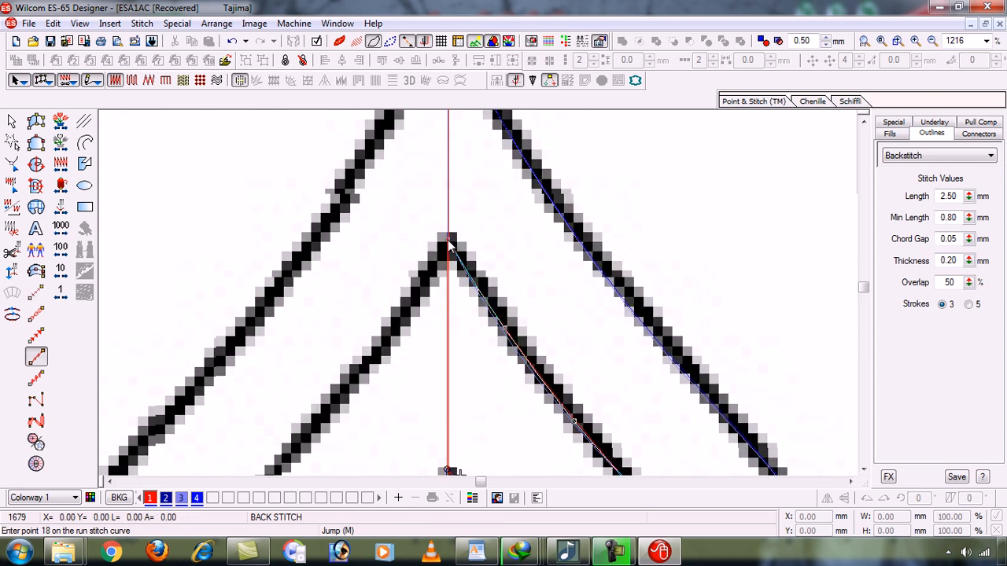
Step: Check the traced path against the fills, complete the backstitch at the inner tip, and show it in TrueView
key("shift+z")
key("shift+z")
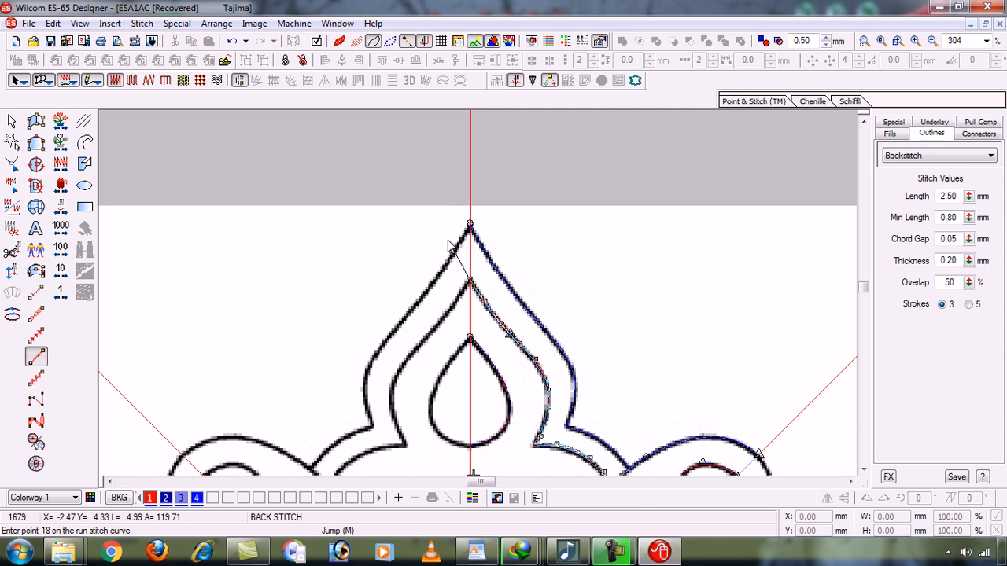
key("t")
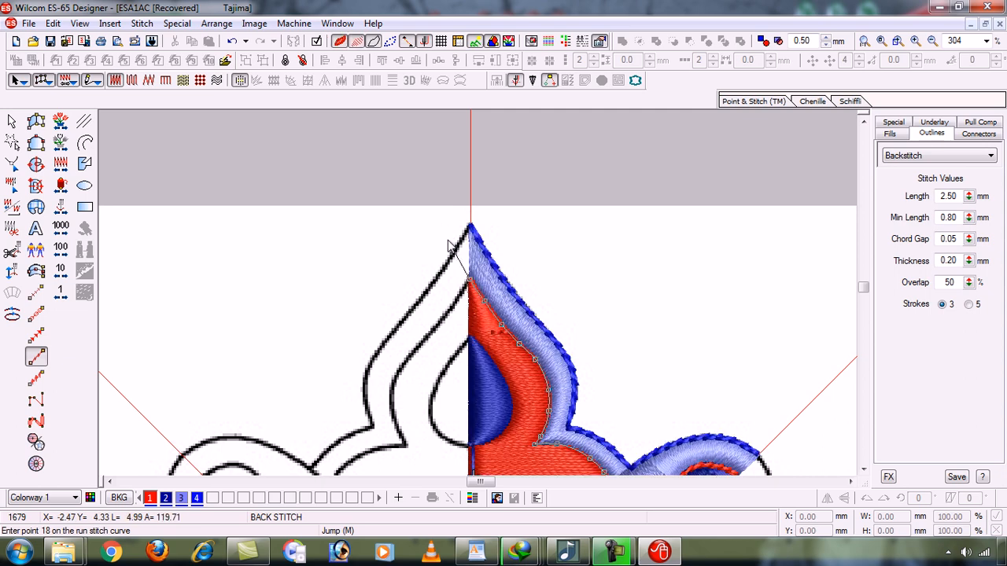
key("t")
key("z")
key("z")
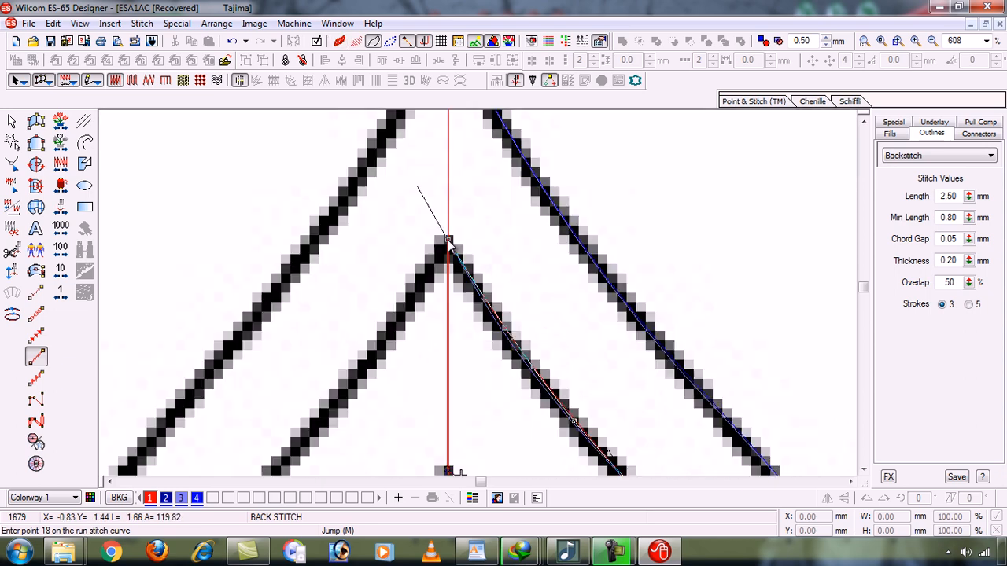
key("Return")
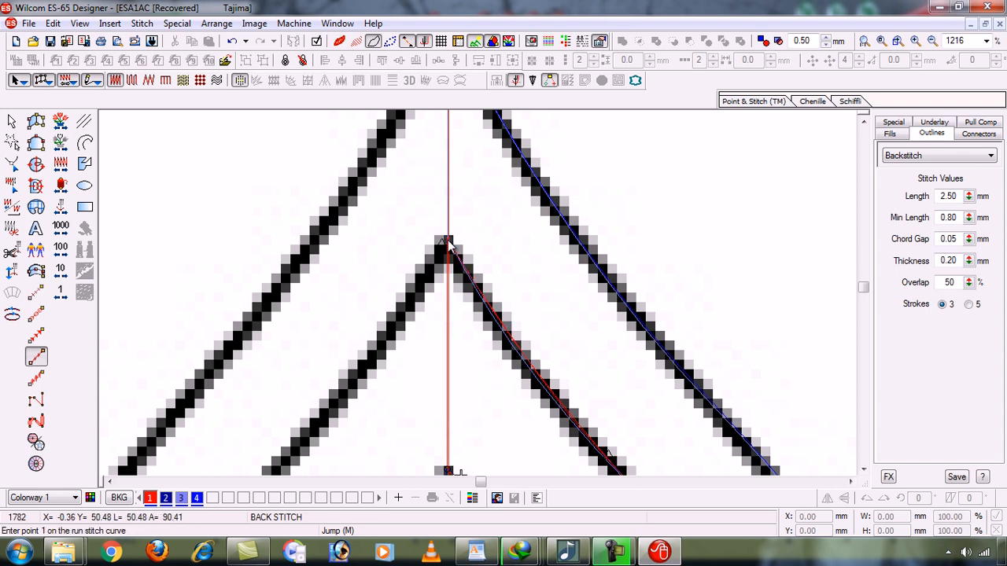
key("t")
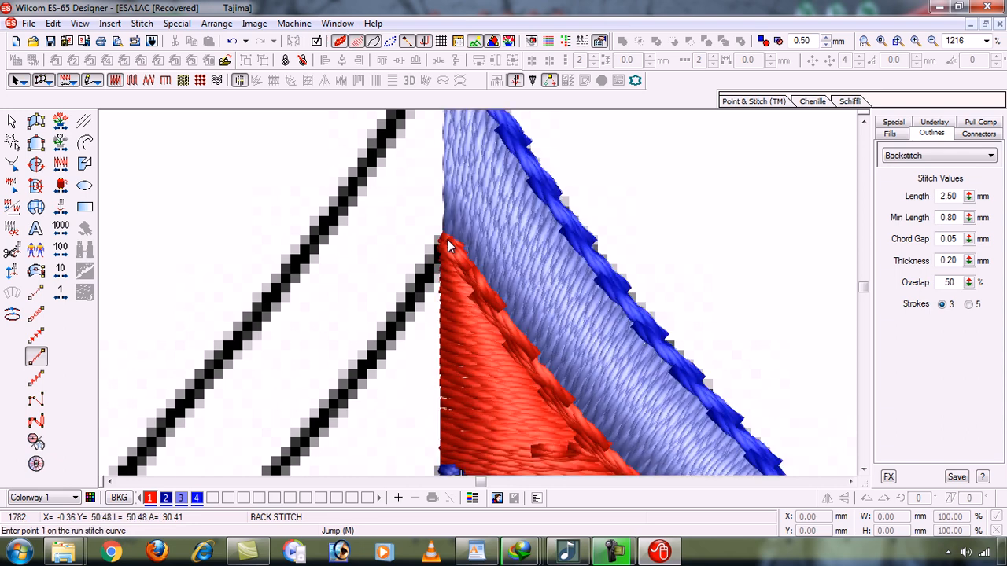
key("shift+z")
key("shift+z")
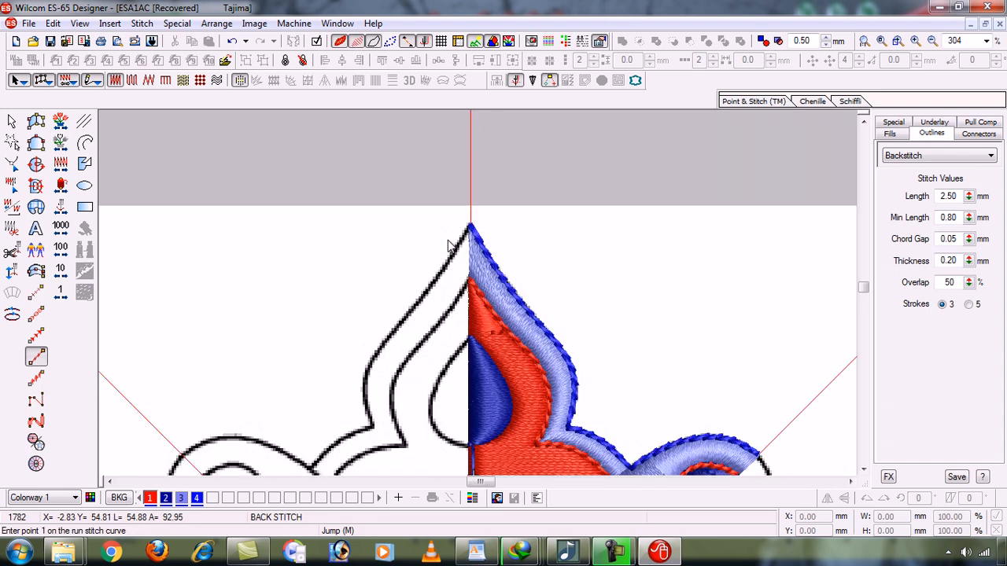
Step: Recolor the new backstitch between the red and light blue fills to blue, color 4, and deselect it
left_click(12, 120)
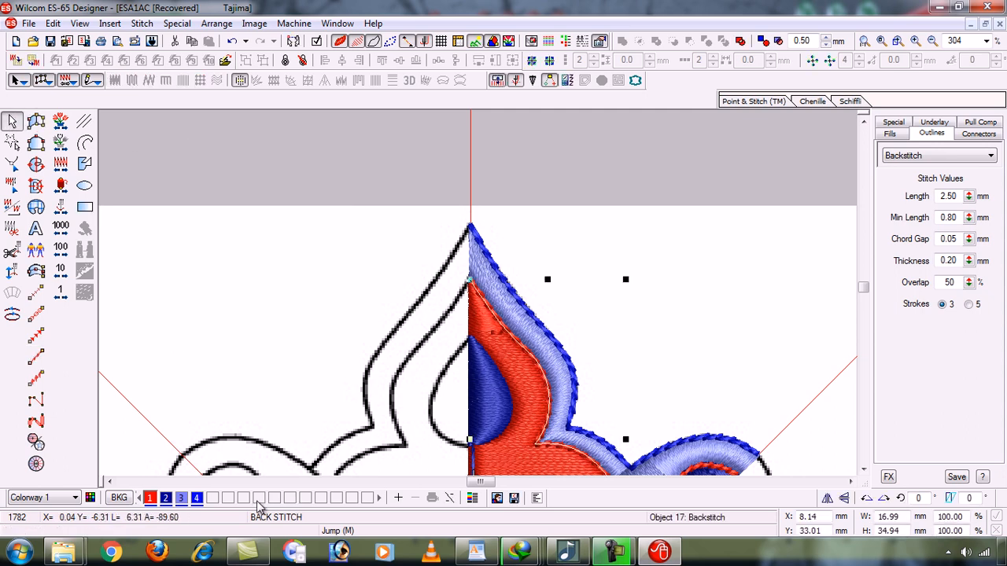
left_click(197, 498)
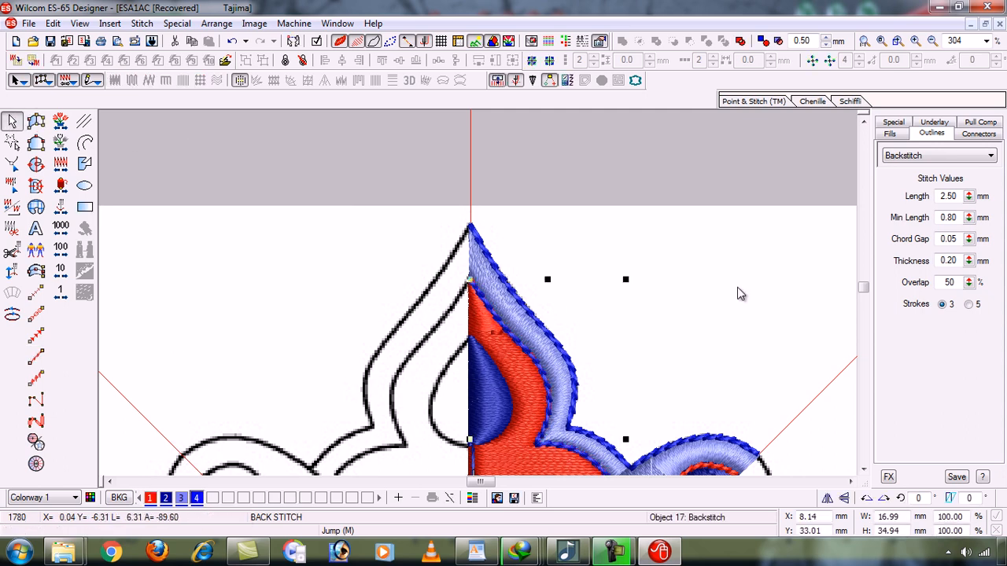
left_click(771, 295)
Step: Recolor the backstitch around the side petal's dark blue inner fill to blue, color 4, and deselect it
key("shift+z")
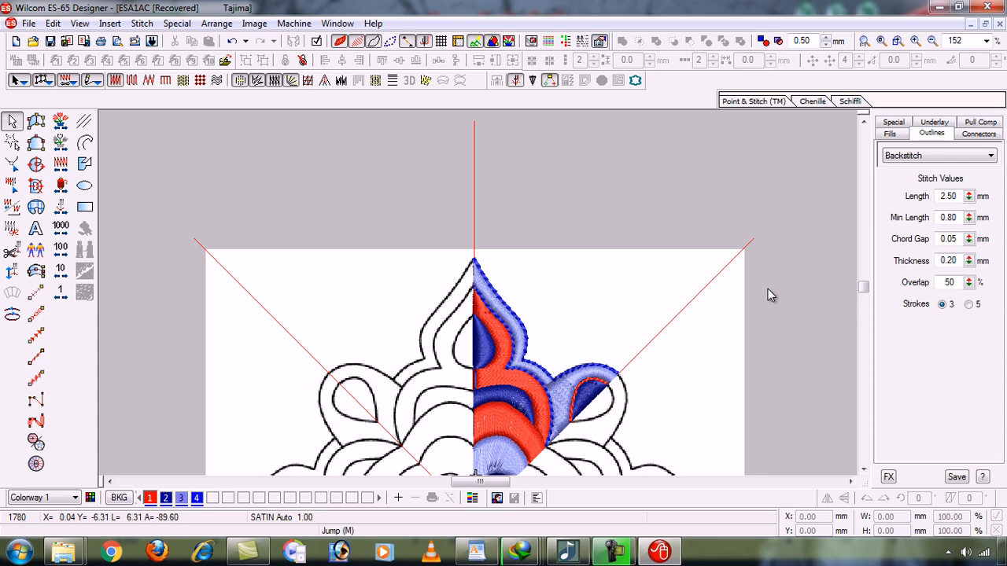
key("z")
left_click_drag(443, 251, 561, 390)
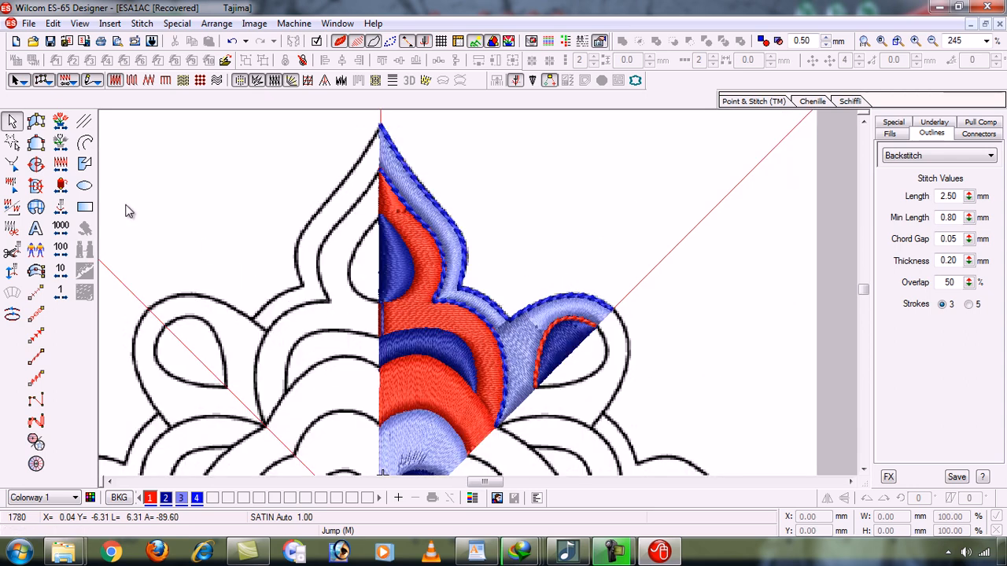
left_click(570, 320)
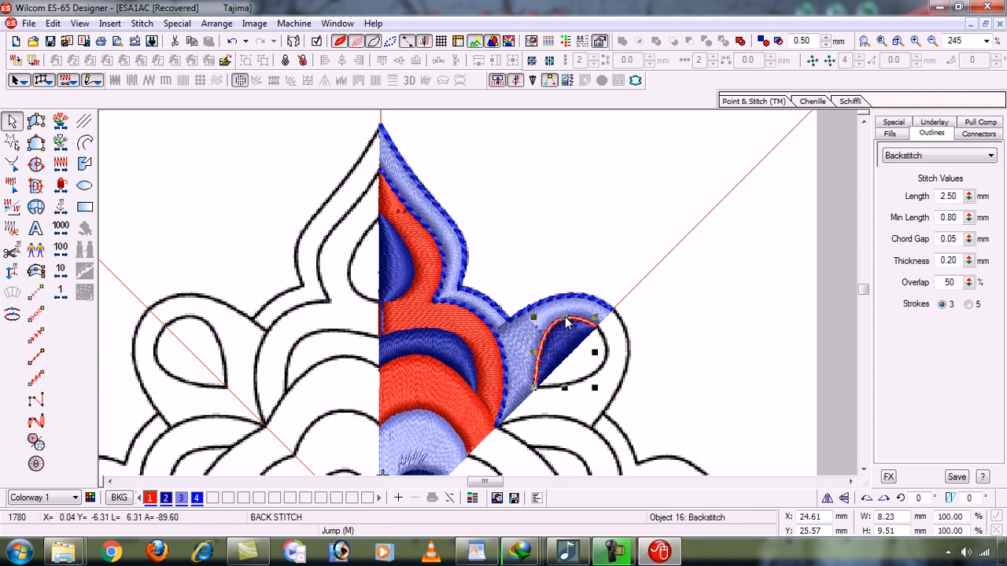
left_click(196, 497)
left_click(690, 384)
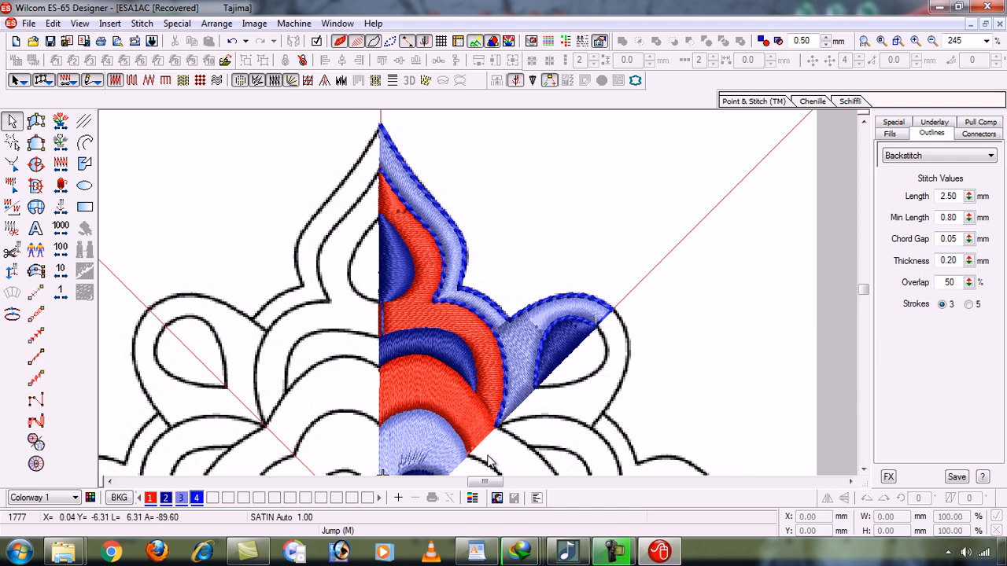
Step: Start a backstitch run at the tip of the central petal's dark blue teardrop, on the vertical guide line
key("b")
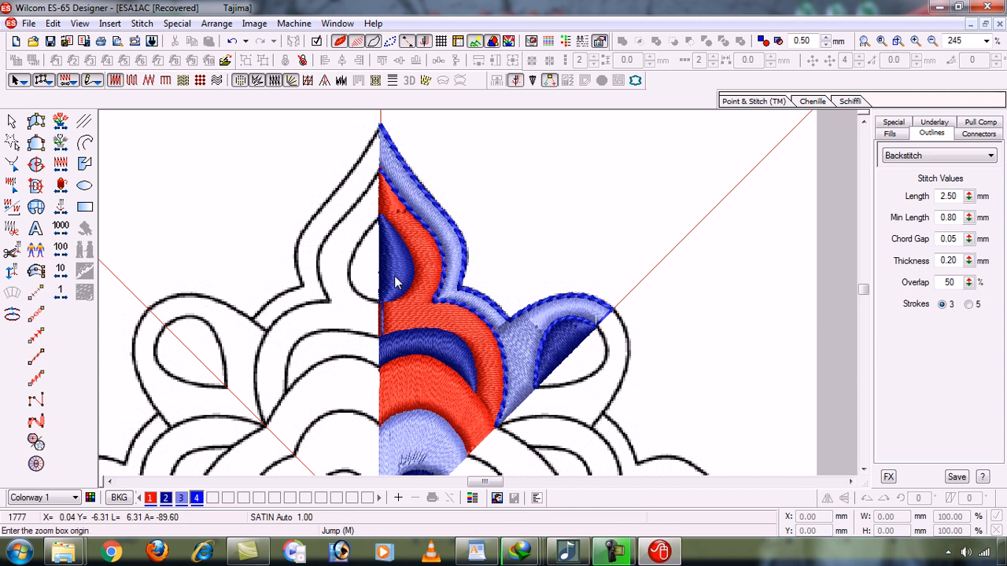
left_click_drag(358, 182, 463, 304)
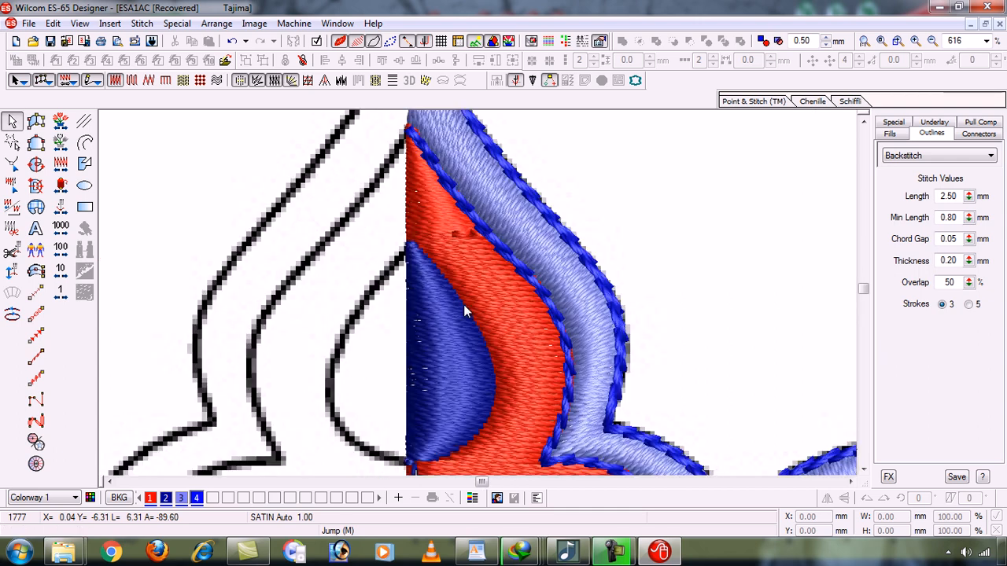
key("t")
key("s")
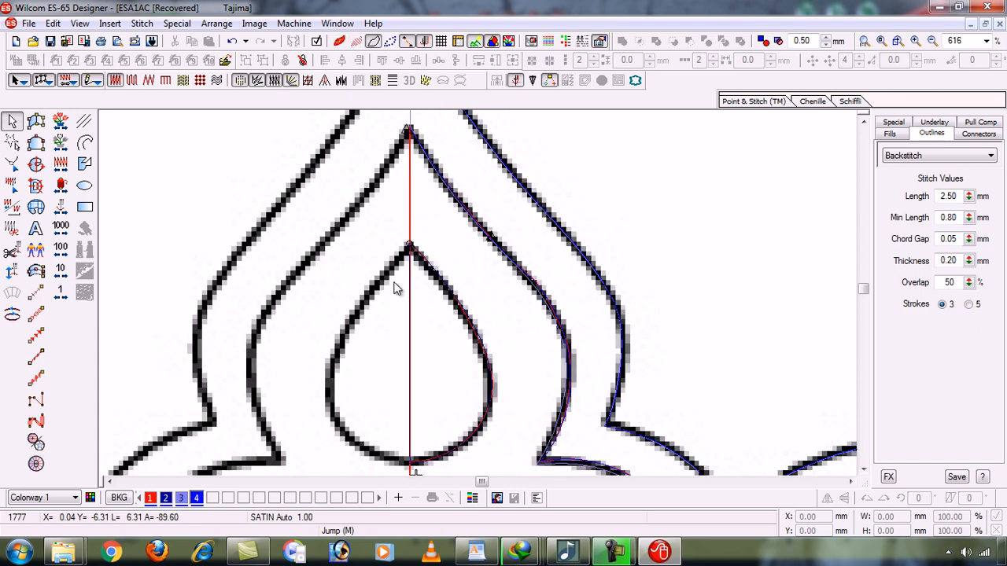
key("t")
key("s")
left_click(35, 356)
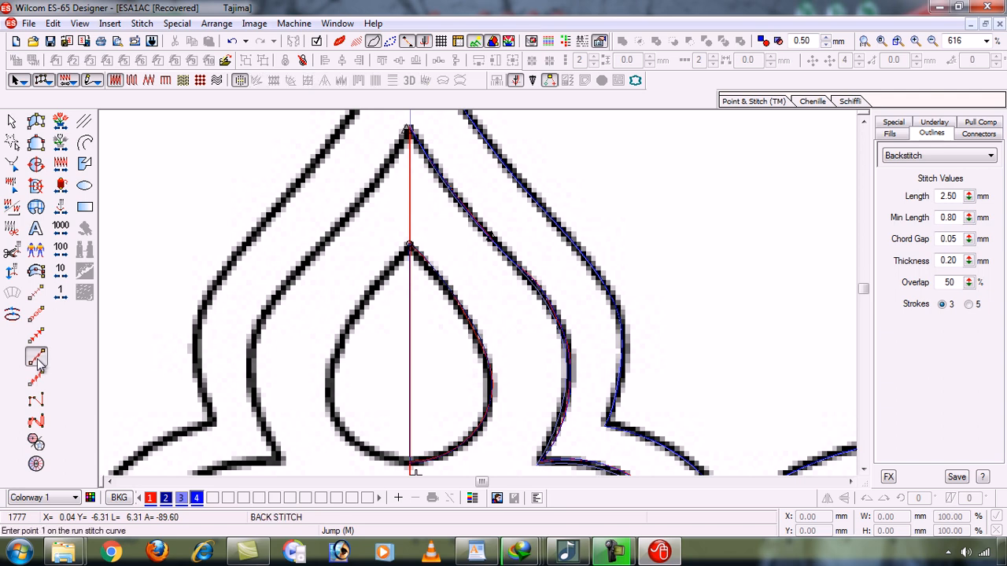
left_click(409, 246)
key("z")
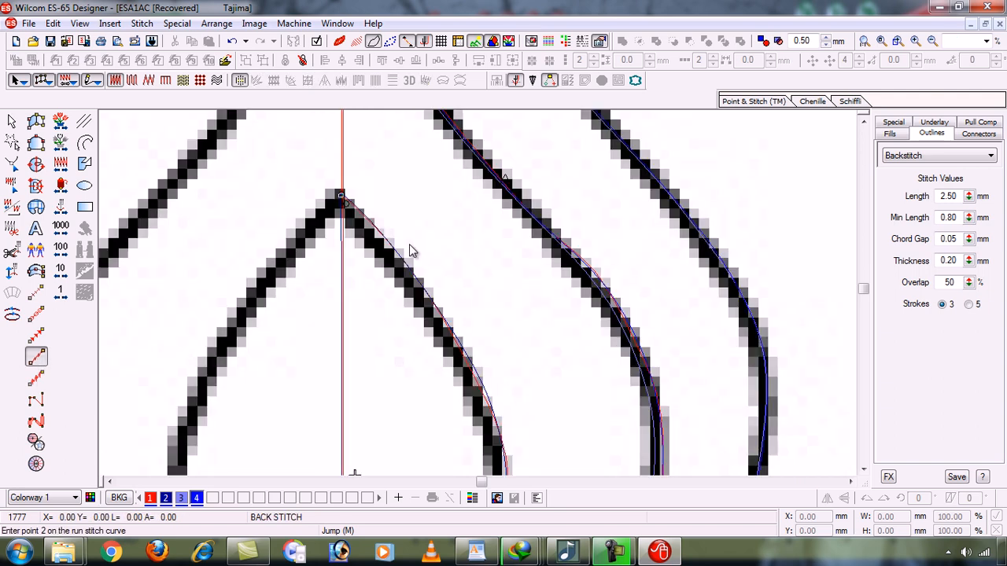
Step: Trace the backstitch down the teardrop's outer edge to its widest point, checking the path against the fills
left_click(365, 214)
left_click(422, 291)
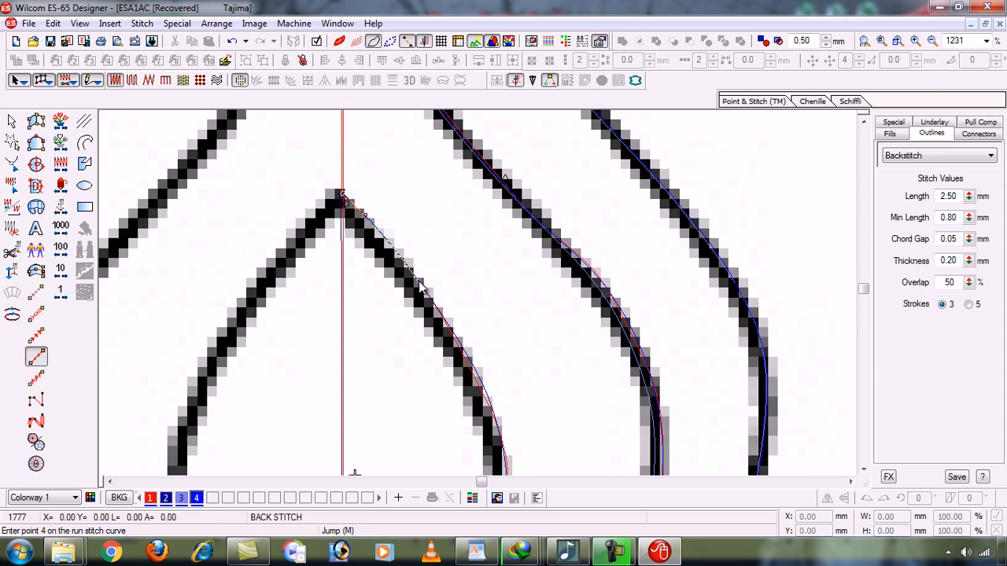
left_click(464, 355)
key("t")
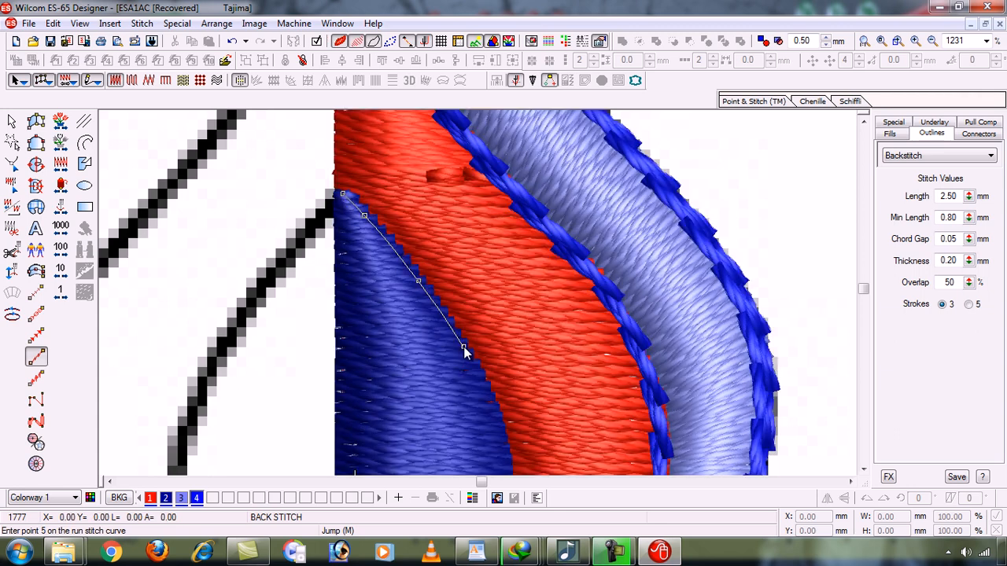
key("t")
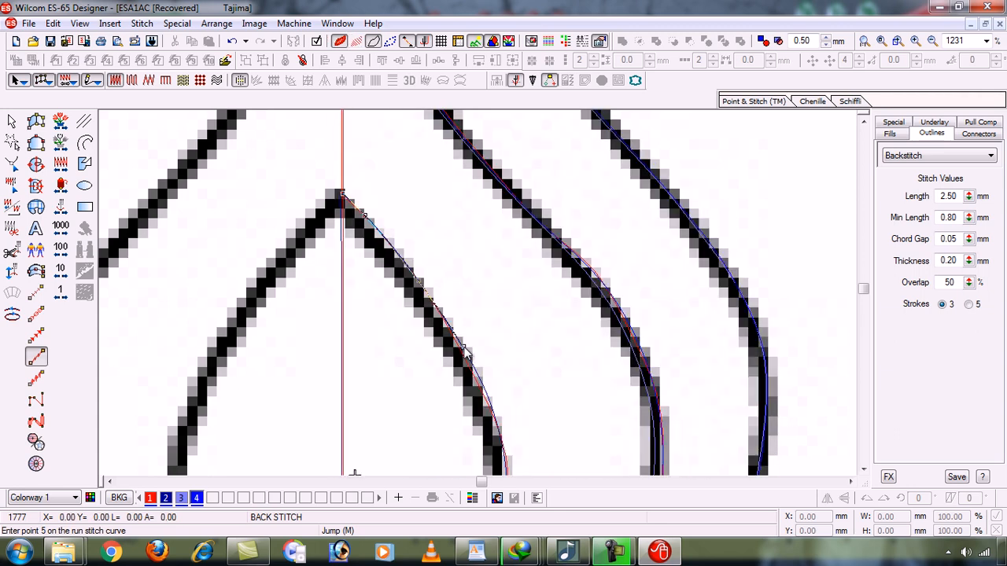
left_click(484, 385)
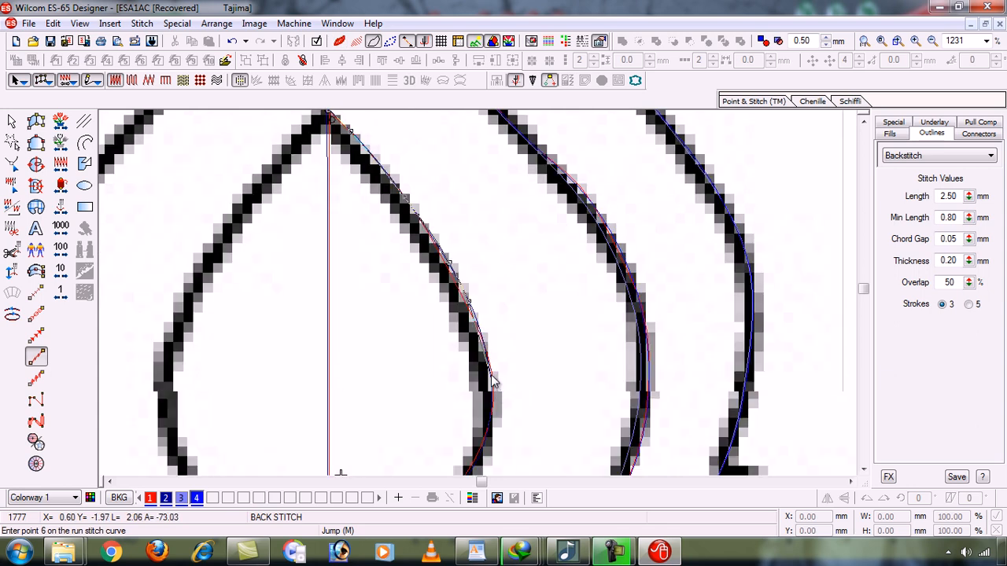
left_click(491, 377)
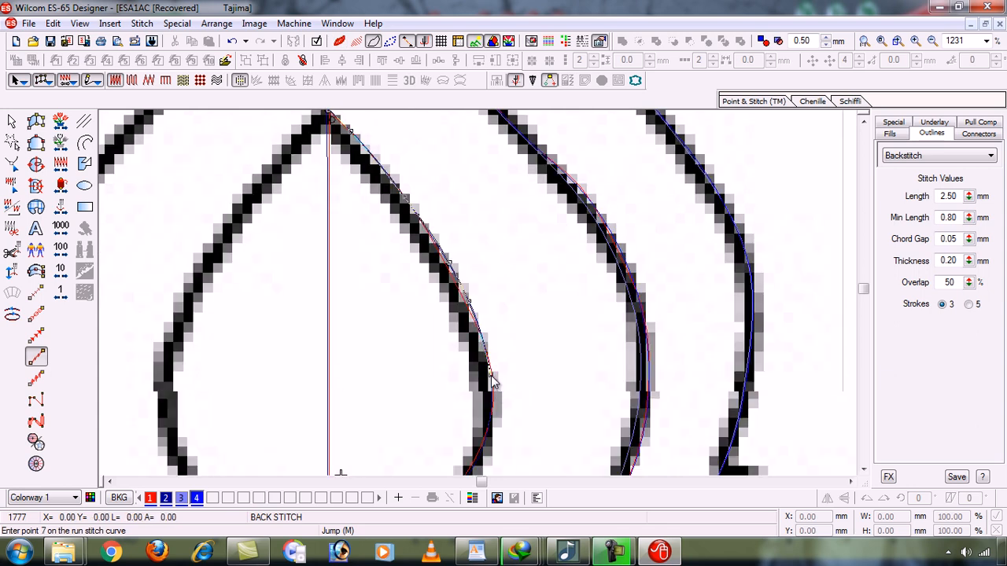
Step: Continue the backstitch around the teardrop's lower curve to the vertical guide line, complete it, and show it in TrueView
left_click(486, 453)
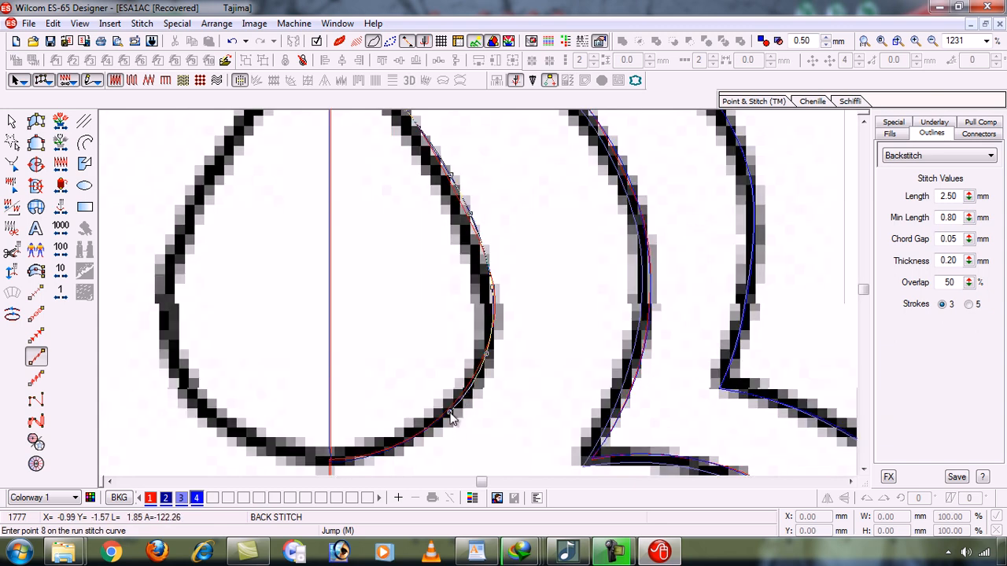
left_click(449, 414)
left_click(395, 455)
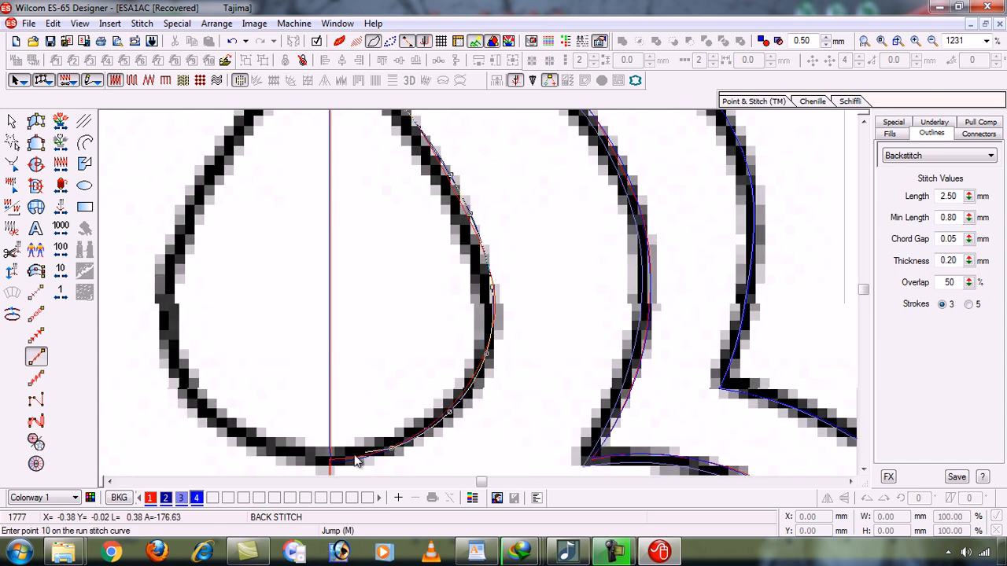
left_click(417, 384)
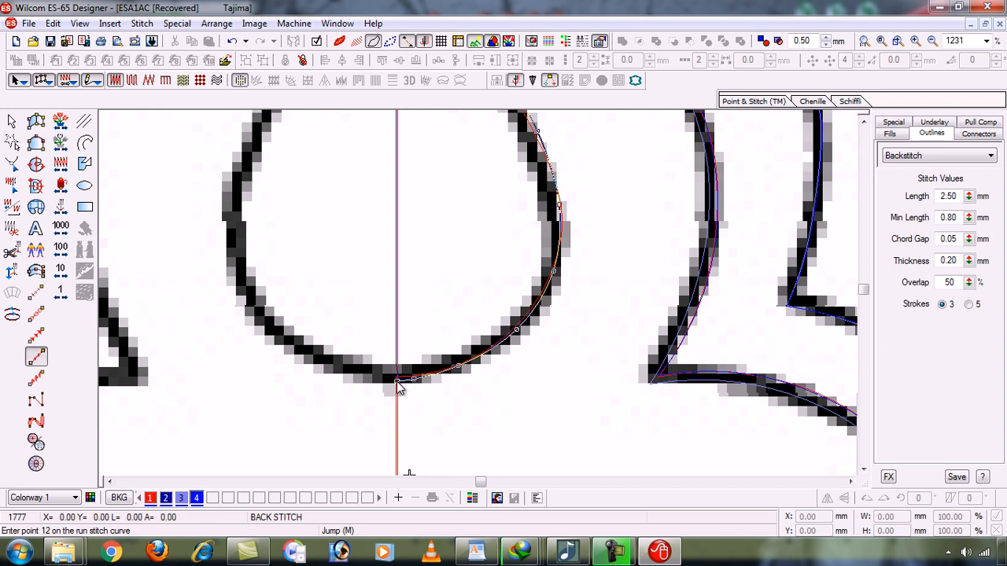
key("Return")
key("shift+z")
key("shift+z")
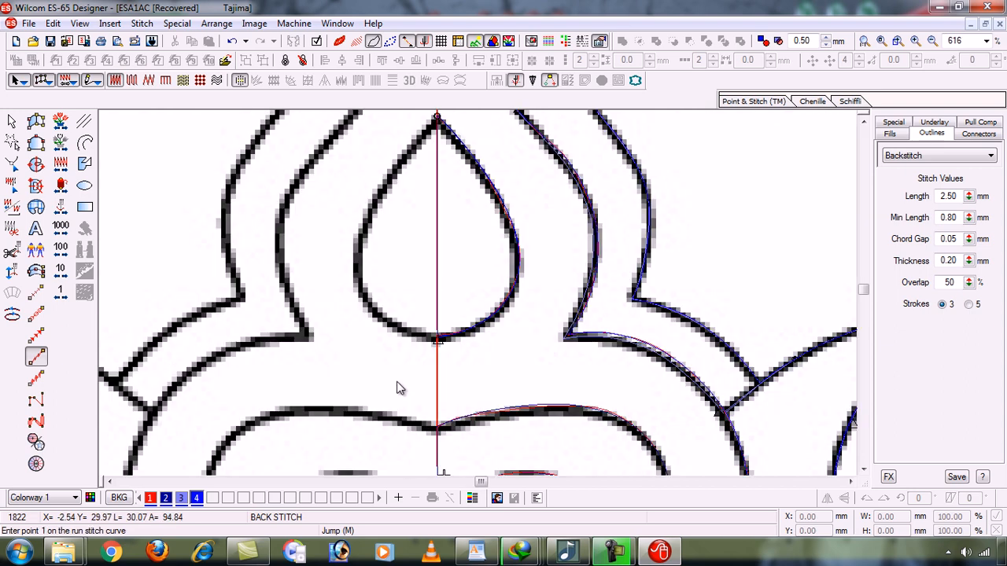
key("s")
key("t")
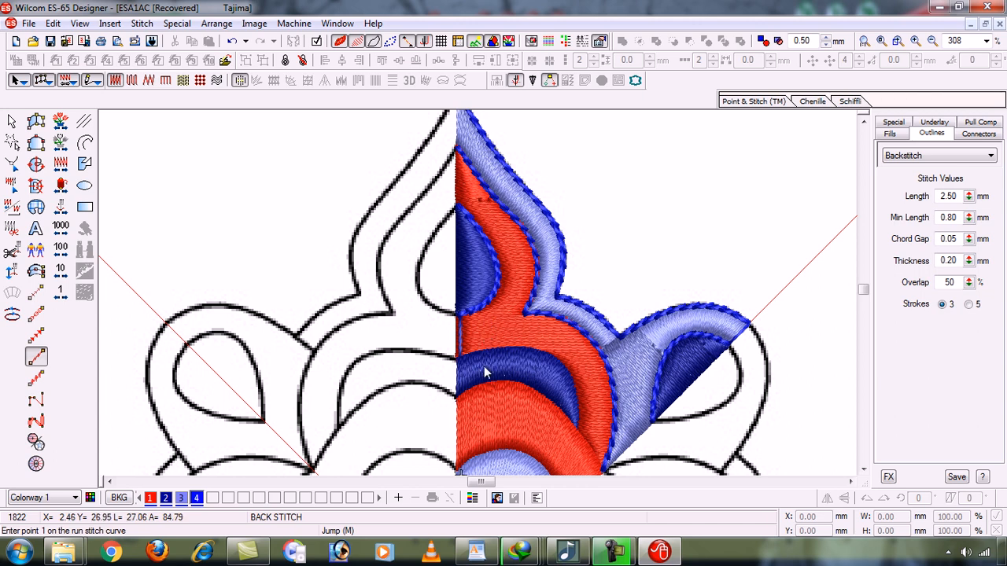
Step: Inspect the connecting run below the teardrop and start a backstitch where the dark blue band's upper edge meets the vertical guide line
key("b")
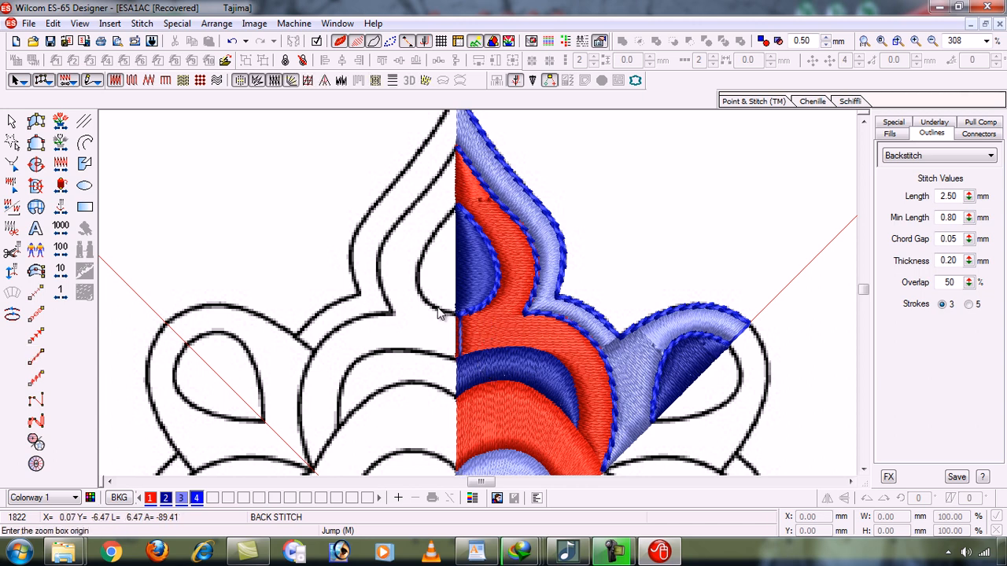
left_click_drag(440, 313, 488, 360)
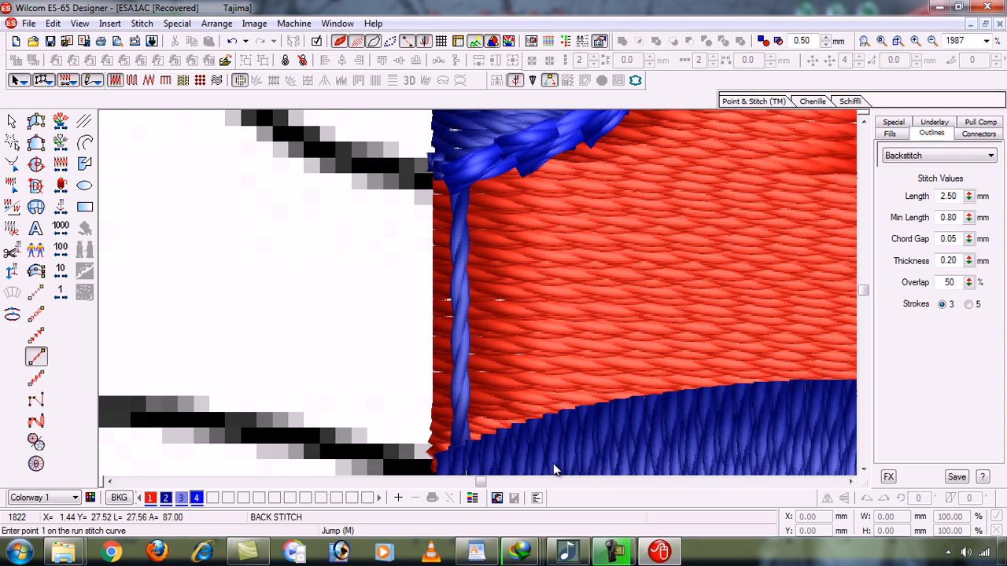
key("shift+z")
key("shift+z")
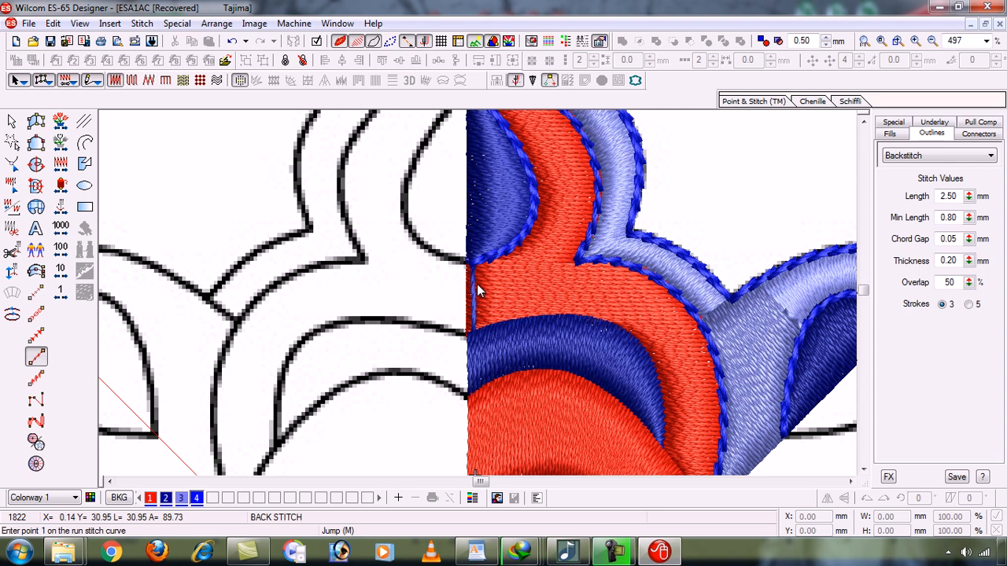
scroll(478, 290, "down", 1)
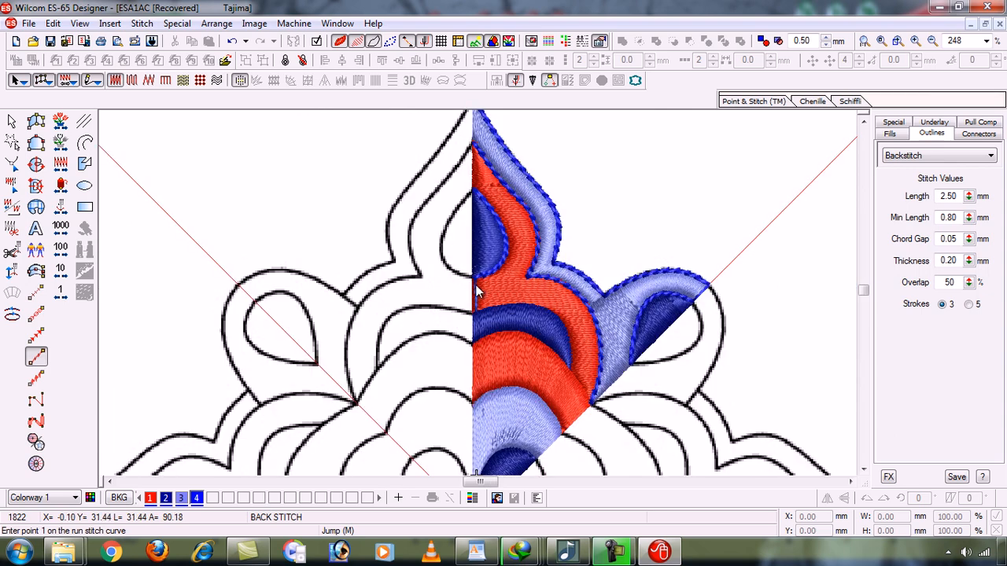
key("b")
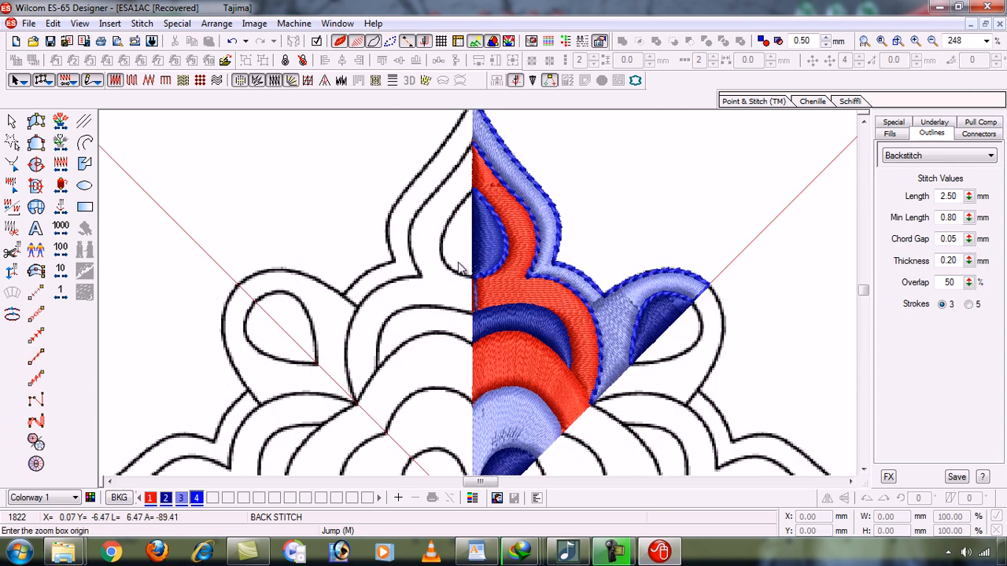
left_click_drag(457, 262, 609, 366)
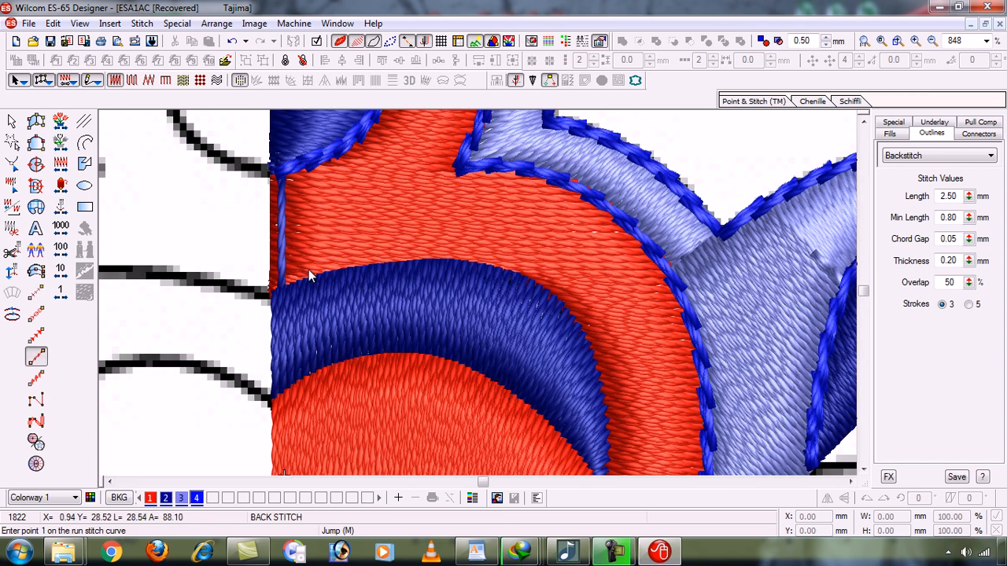
key("t")
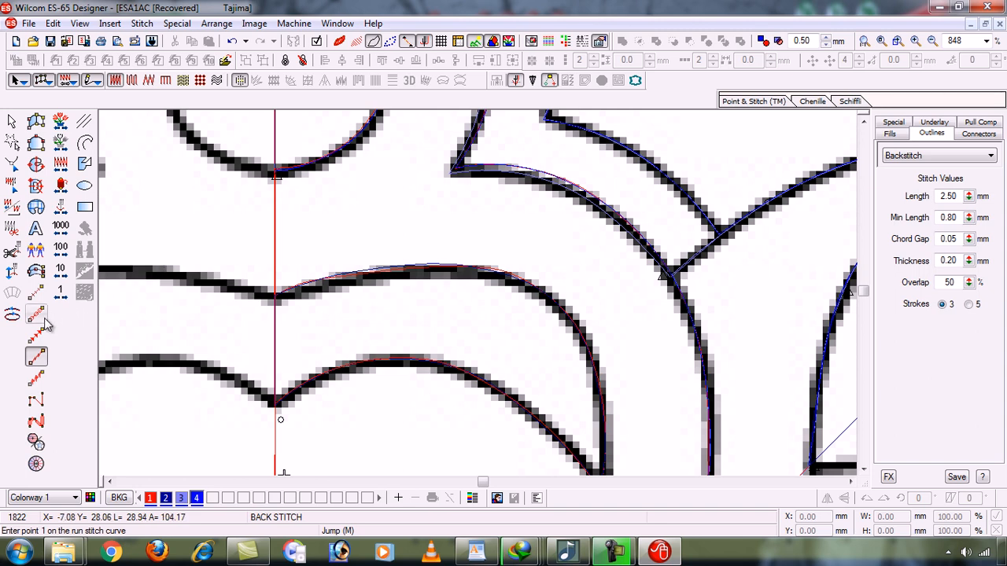
left_click(277, 298)
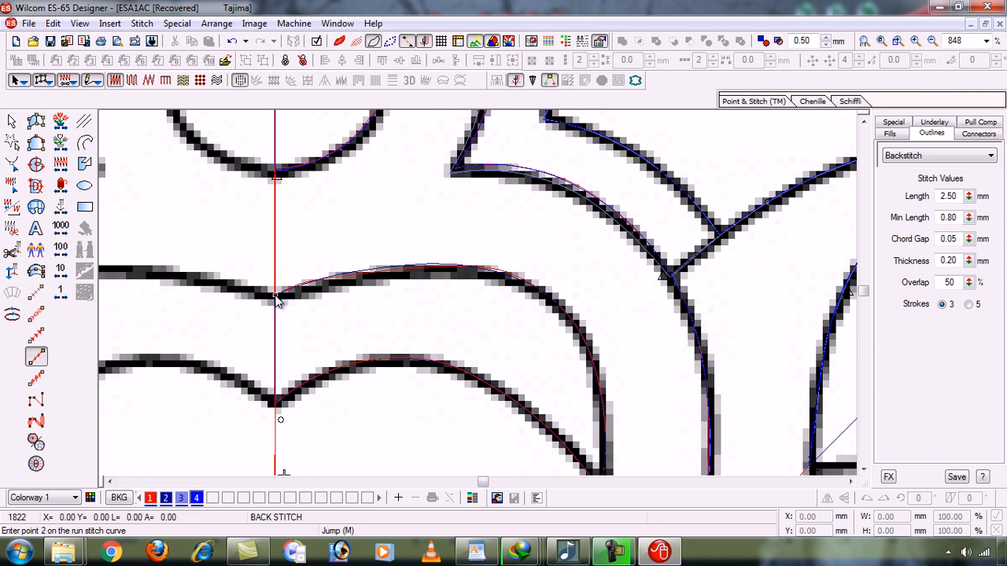
key("z")
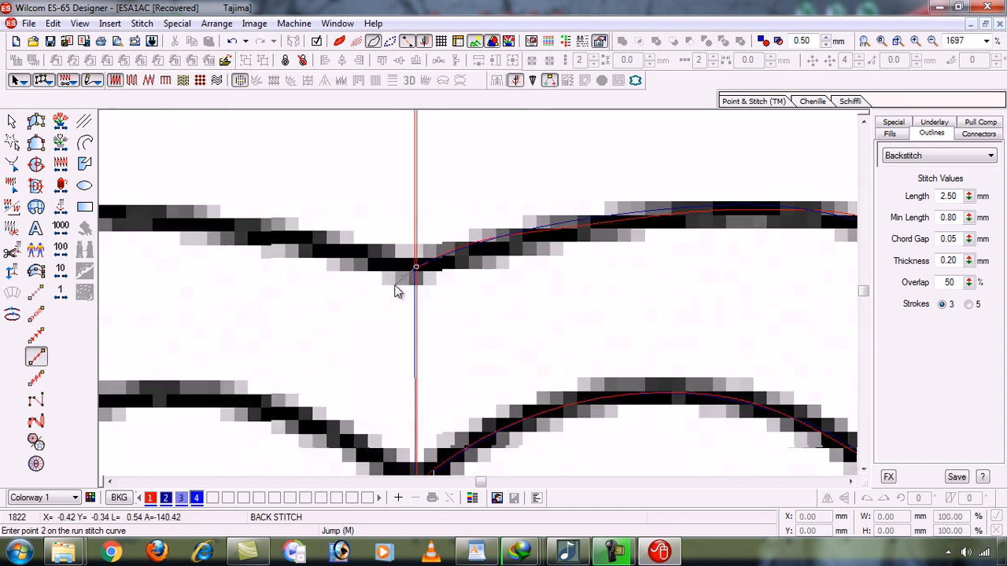
Step: Trace the backstitch along the dark blue band's upper edge from the vertical guide line, over the crest and onto the outer shoulder
key("t")
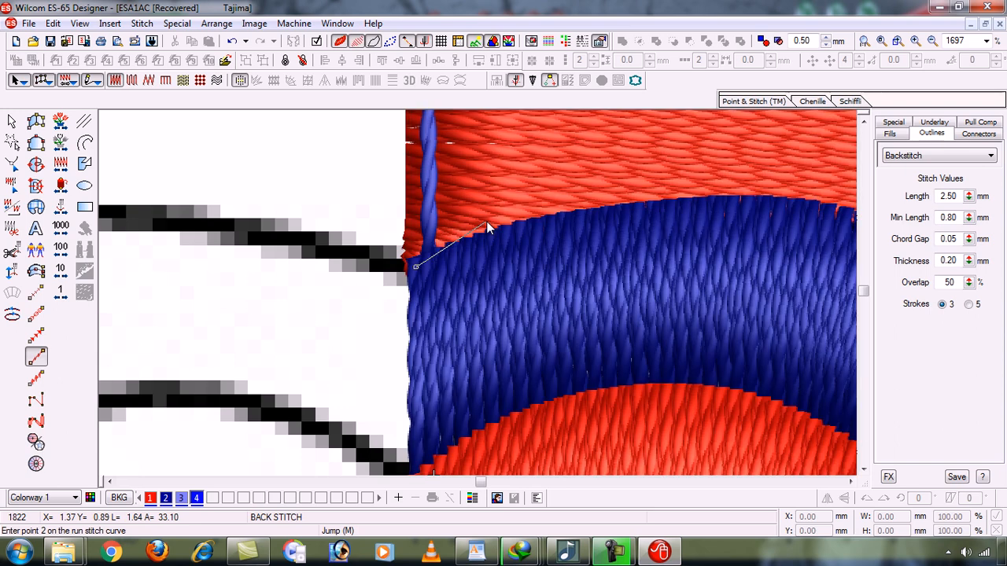
key("t")
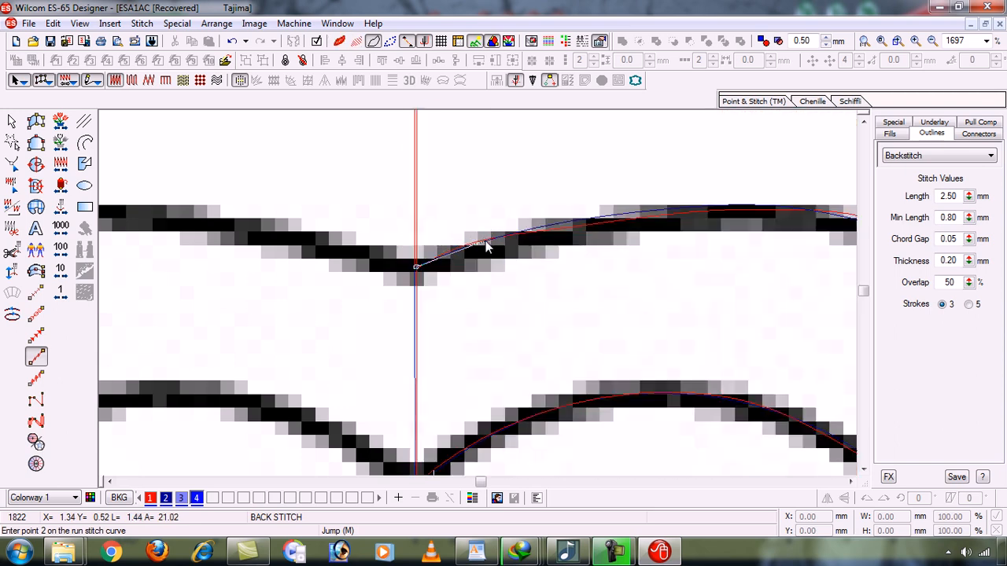
left_click(558, 222)
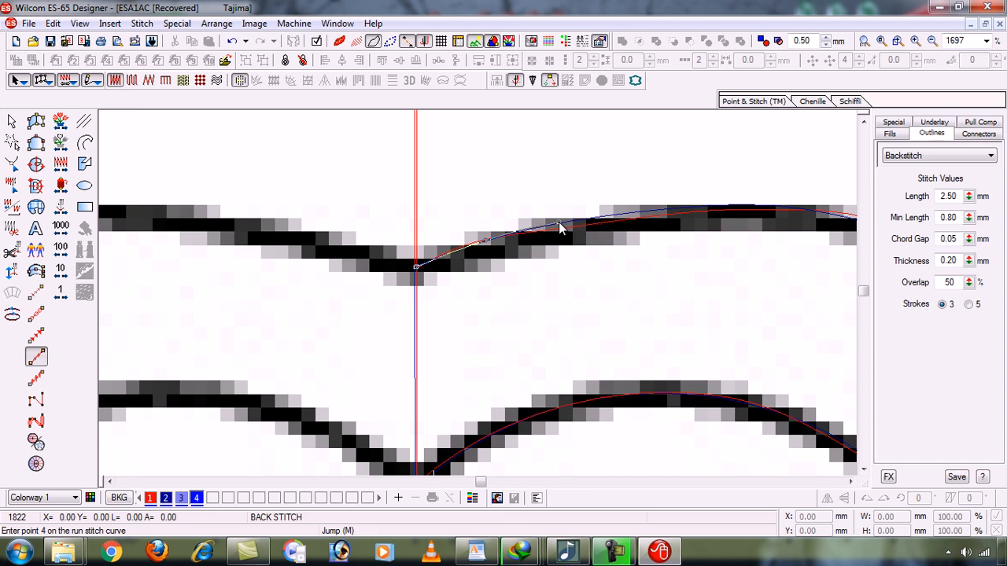
left_click(666, 214)
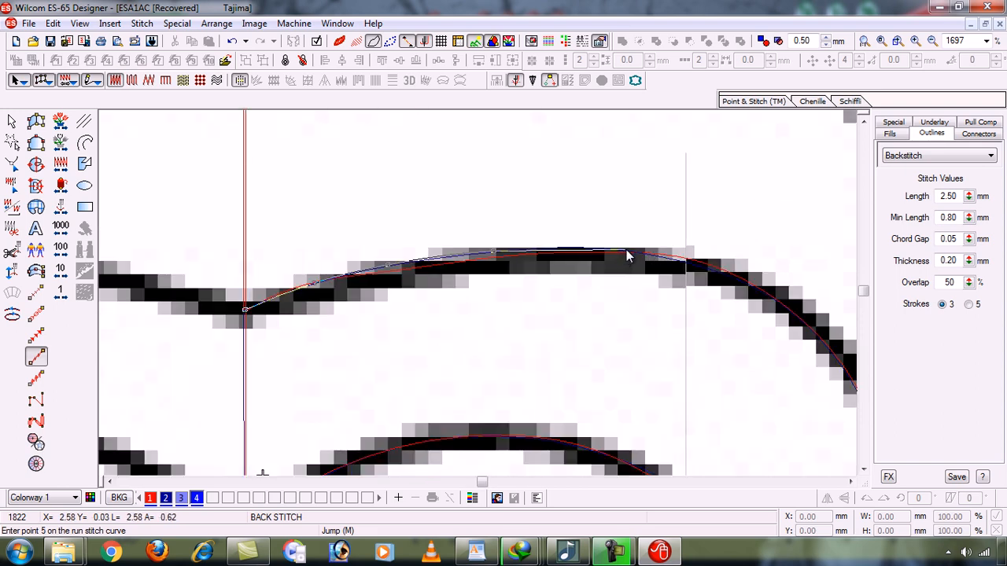
left_click(627, 254)
left_click(710, 272)
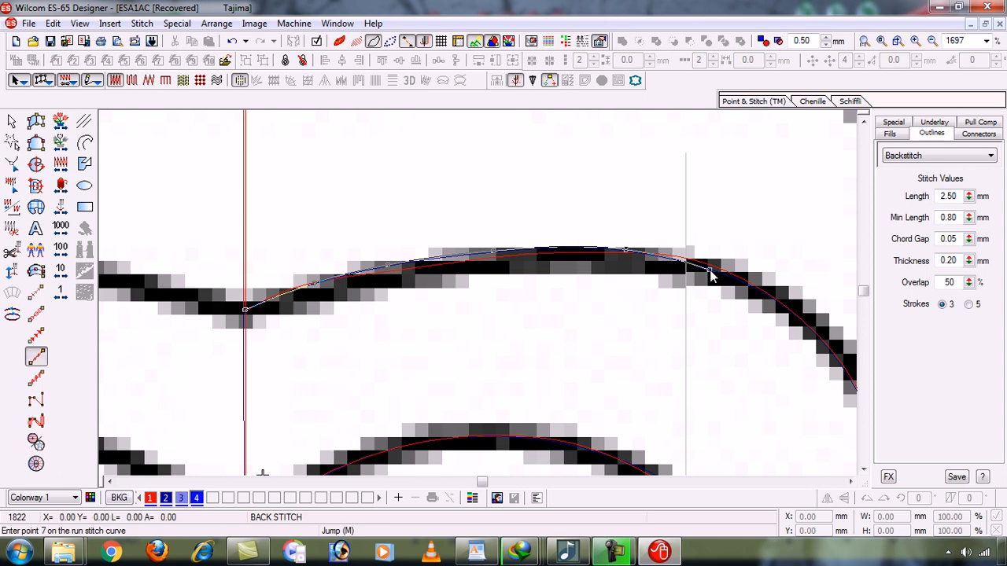
left_click(795, 315)
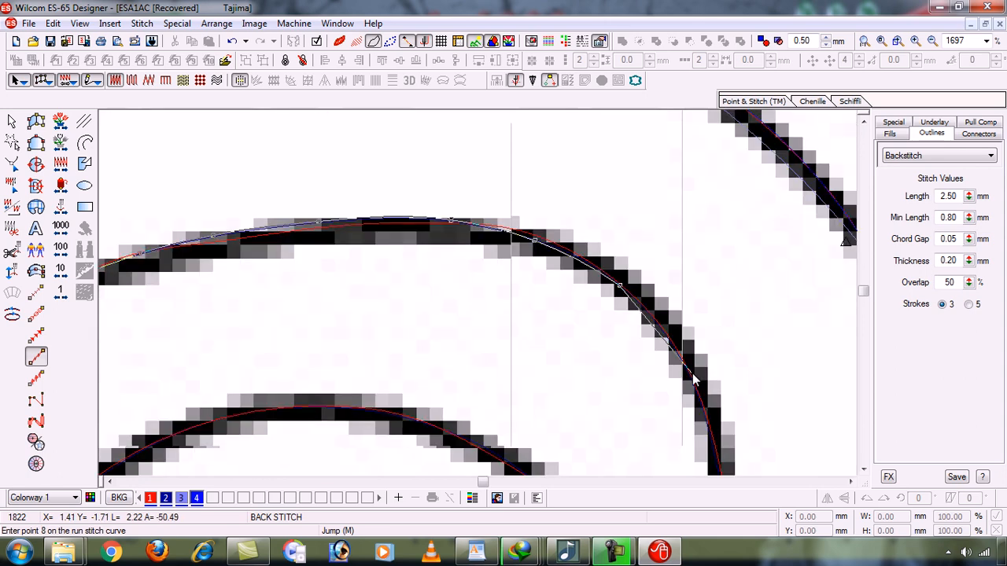
Step: Continue the backstitch down the dark blue band's outer edge to its pointed lower tip
left_click(689, 374)
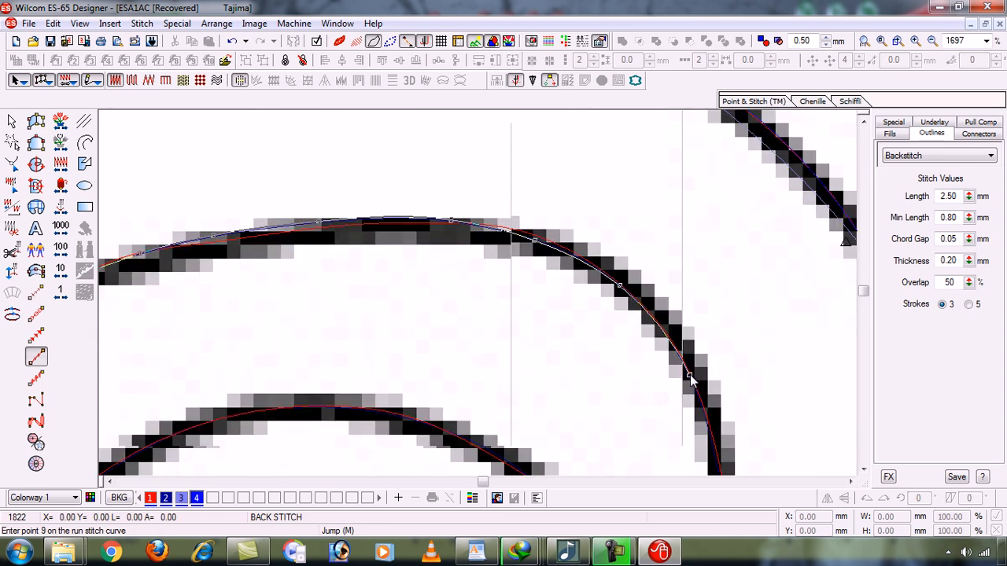
left_click(601, 384)
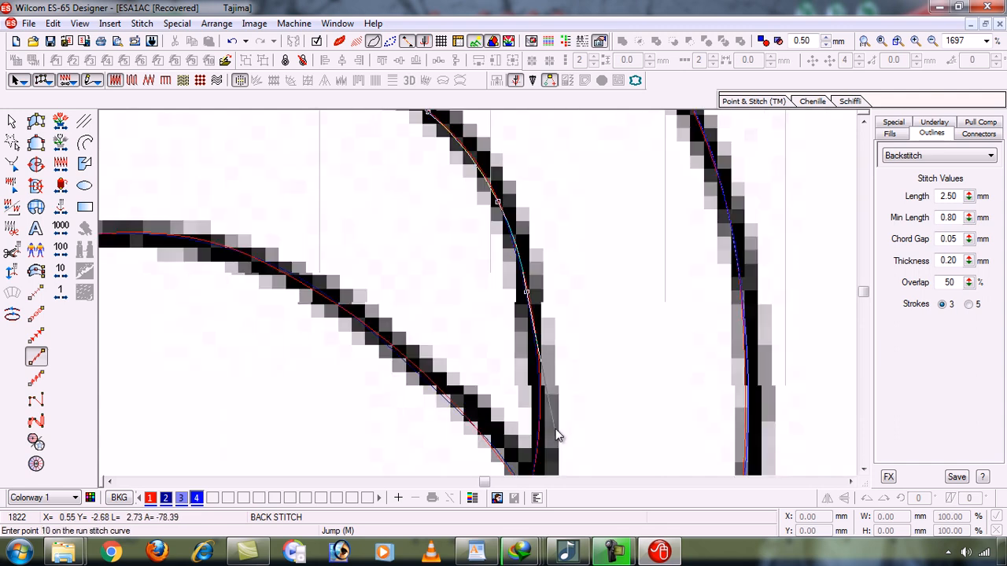
left_click(540, 397)
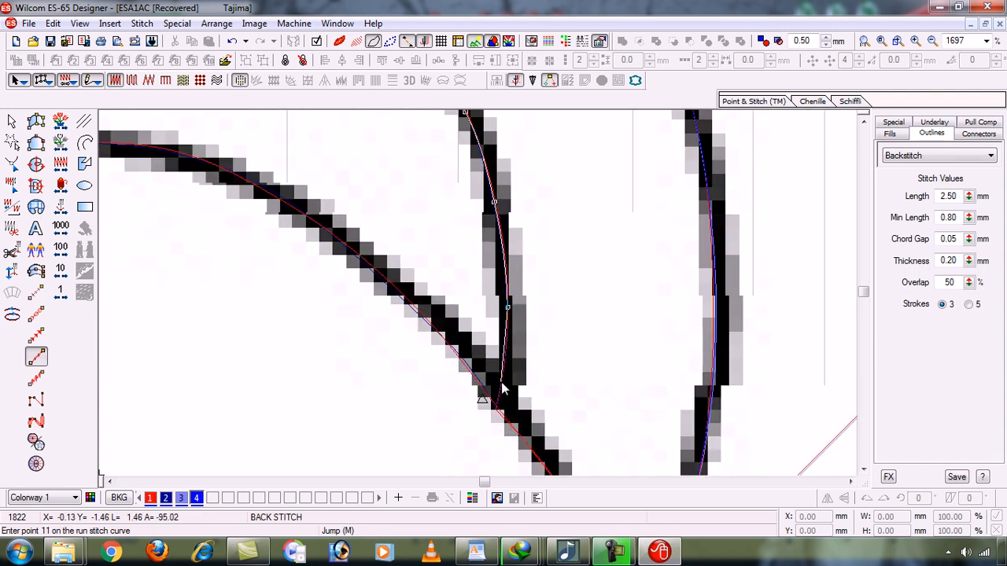
left_click(501, 383)
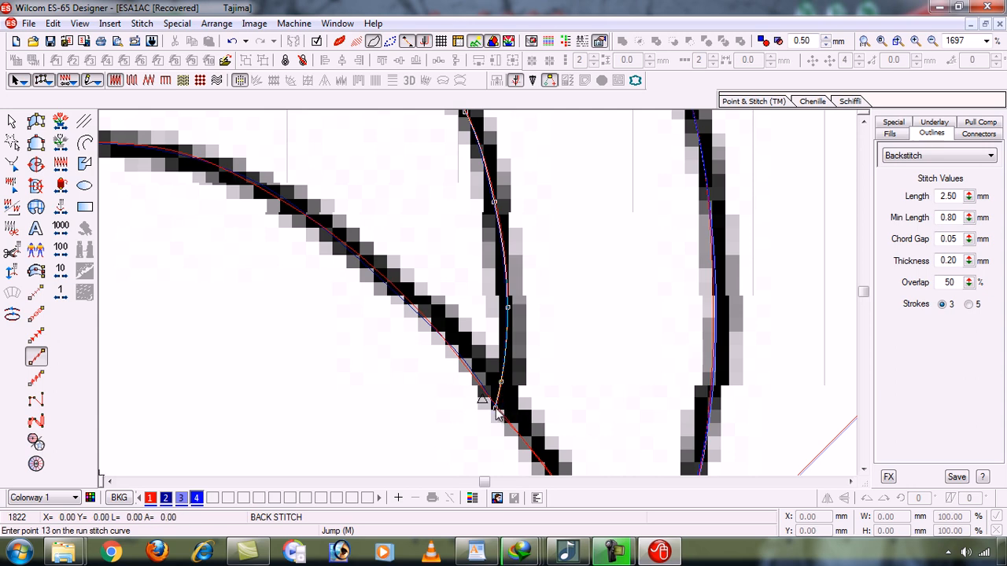
Step: Check the run's end against the fills, re-place its last point at the dark blue band's tip, and complete the backstitch
key("s")
key("shift+z")
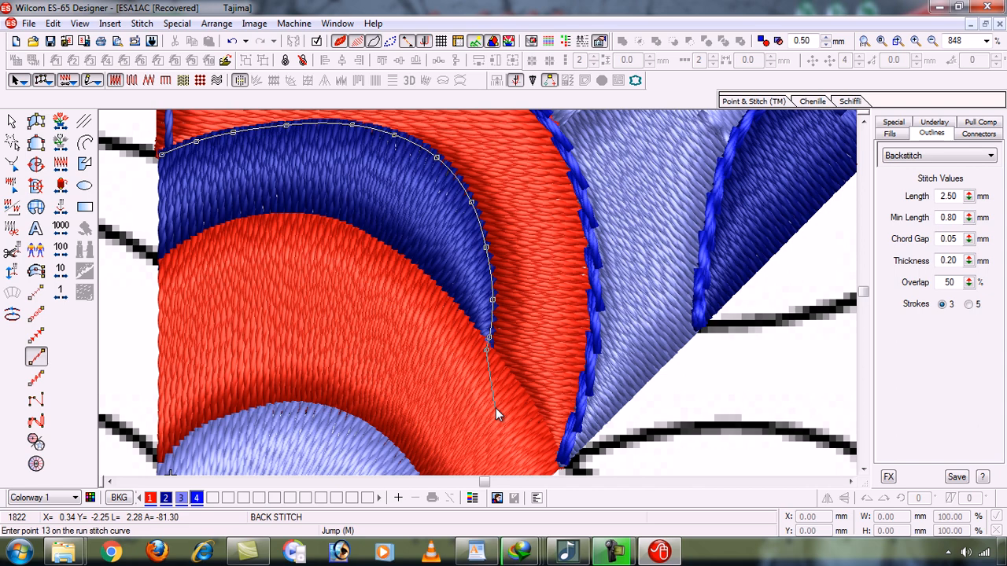
key("shift+z")
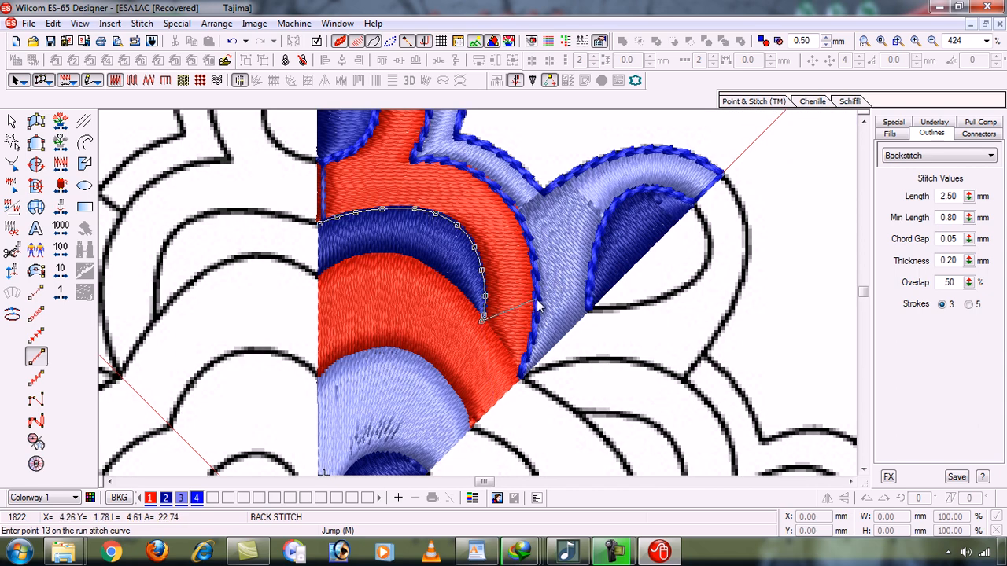
key("z")
key("z")
key("z")
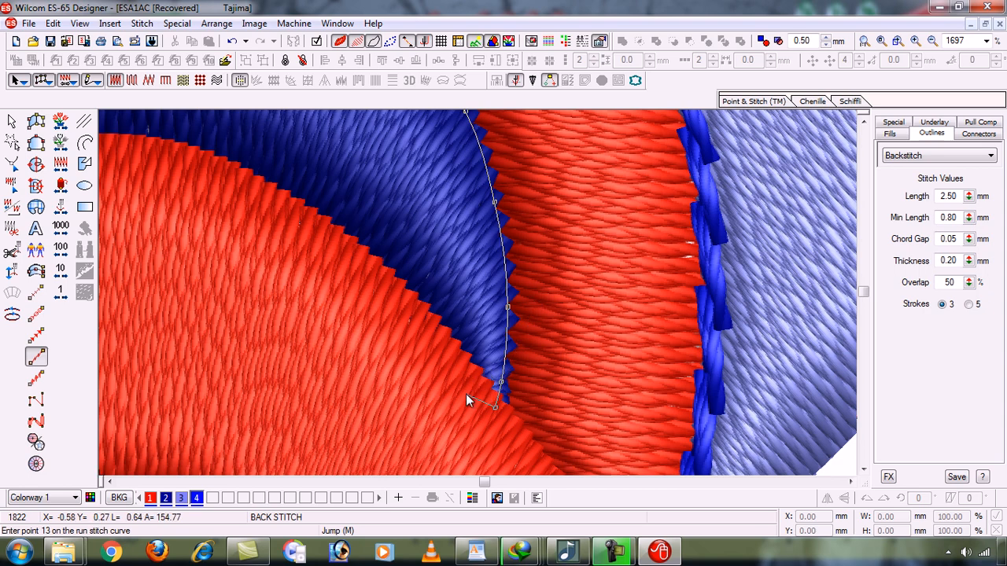
key("t")
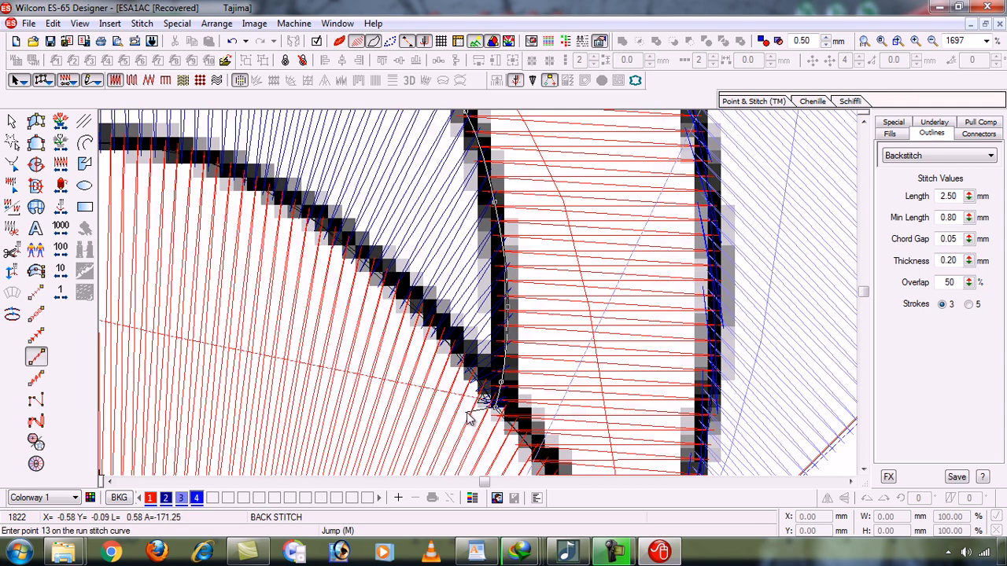
key("t")
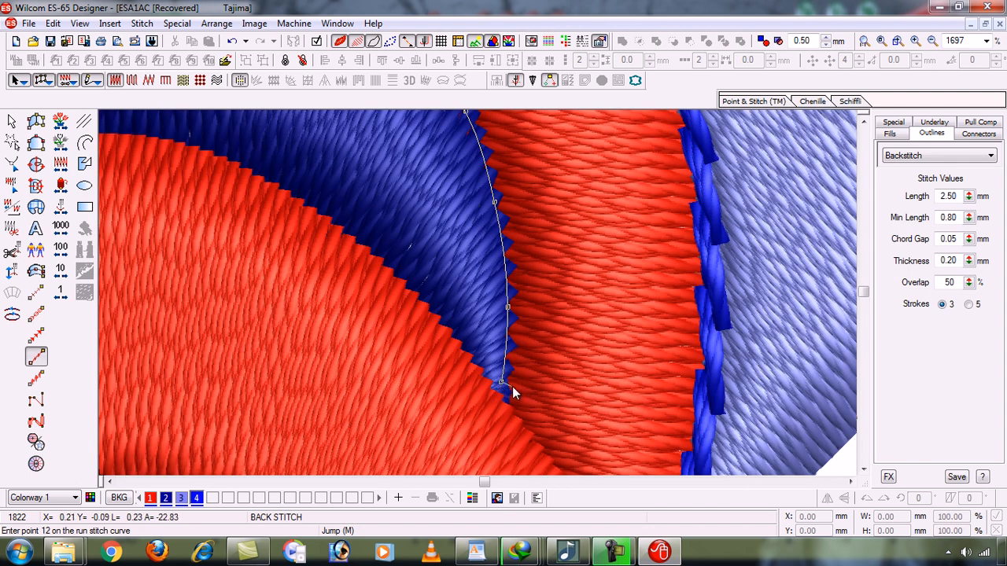
key("BackSpace")
left_click(502, 402)
key("Return")
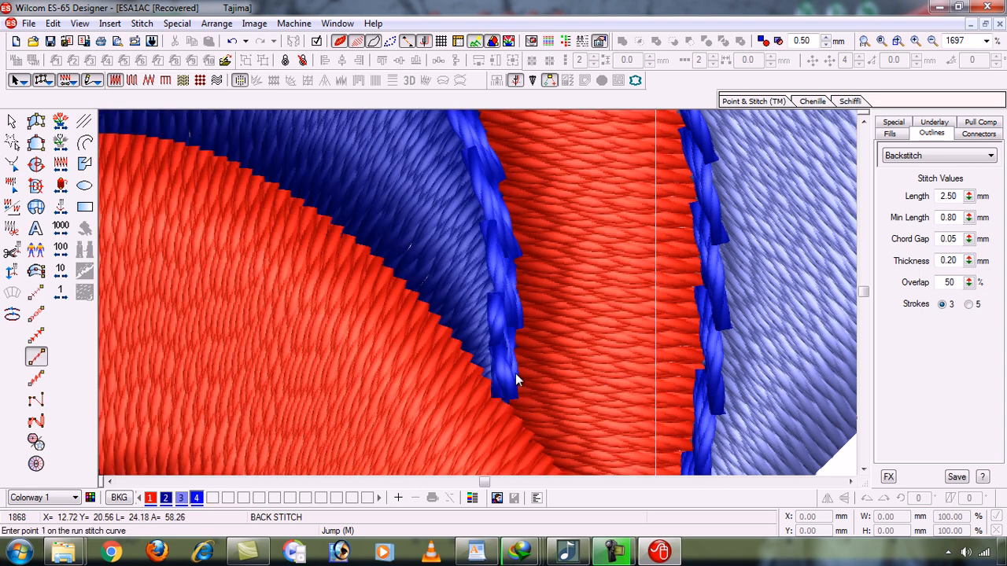
scroll(515, 373, "down", 2)
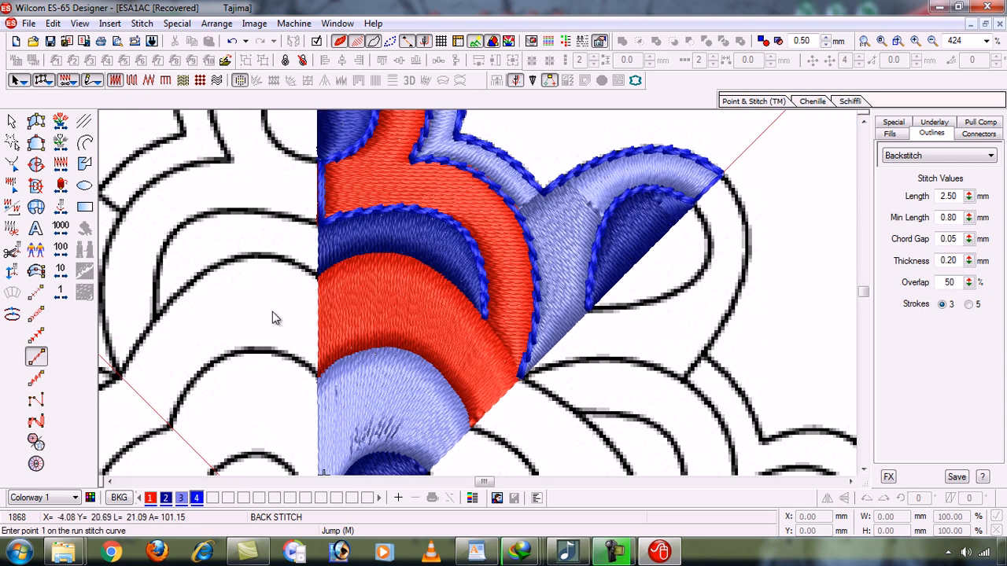
key("b")
left_click_drag(275, 234, 548, 435)
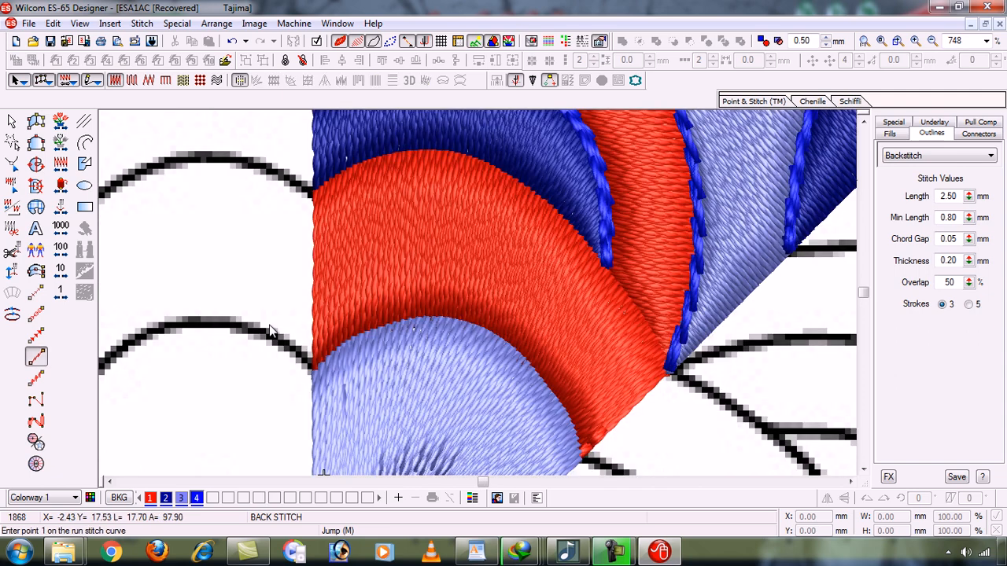
key("t")
key("s")
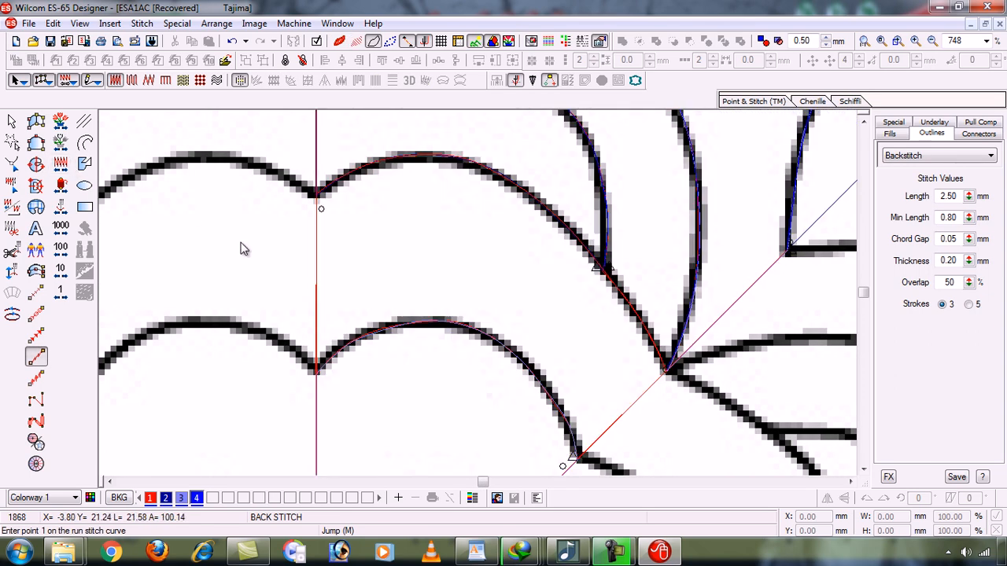
left_click(317, 203)
key("t")
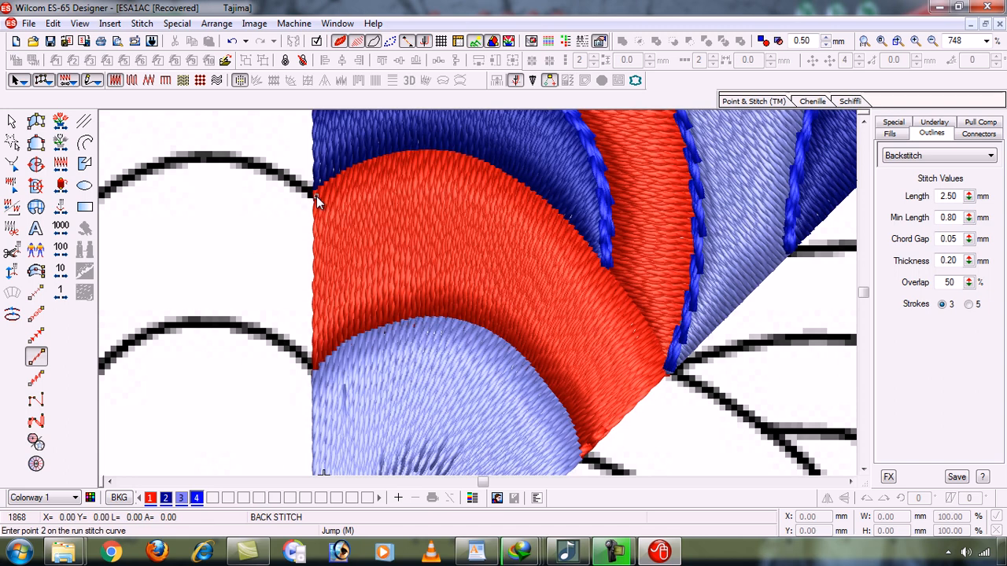
key("t")
key("t")
key("t")
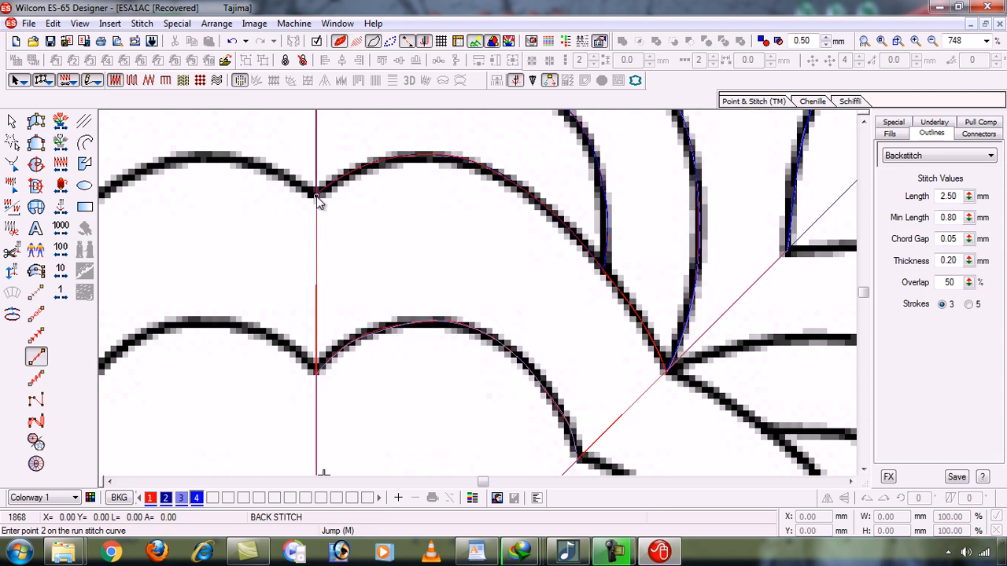
key("t")
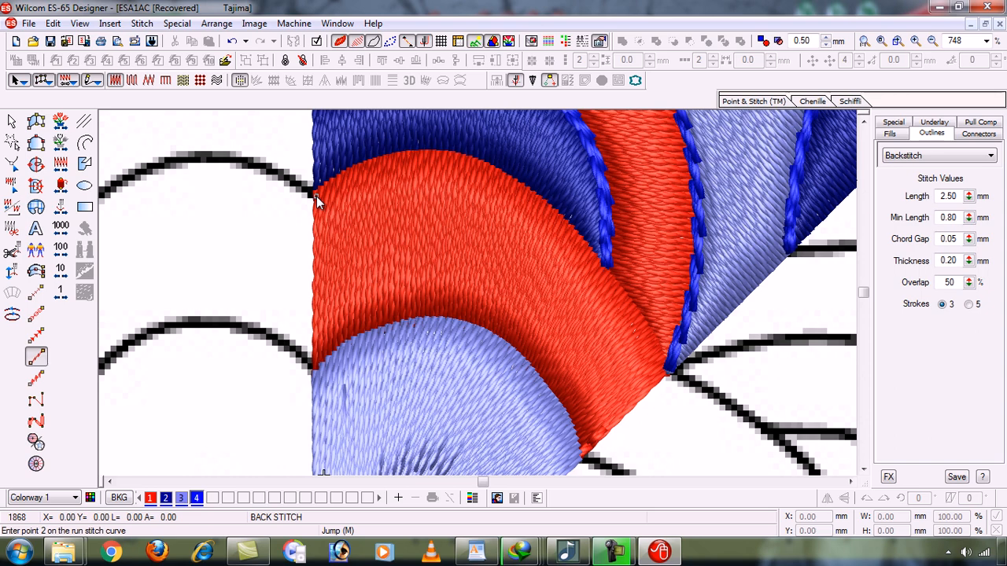
key("z")
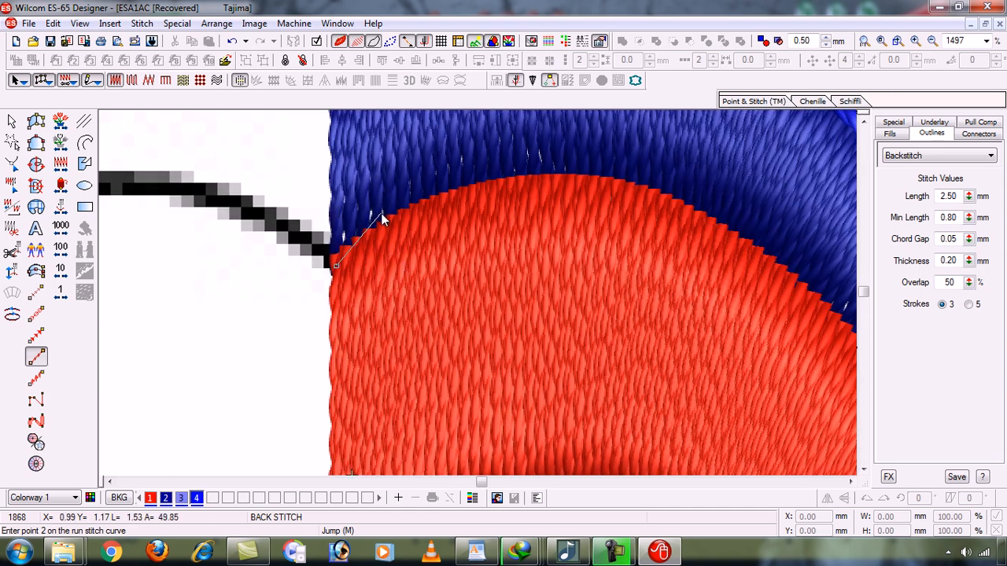
key("t")
key("t")
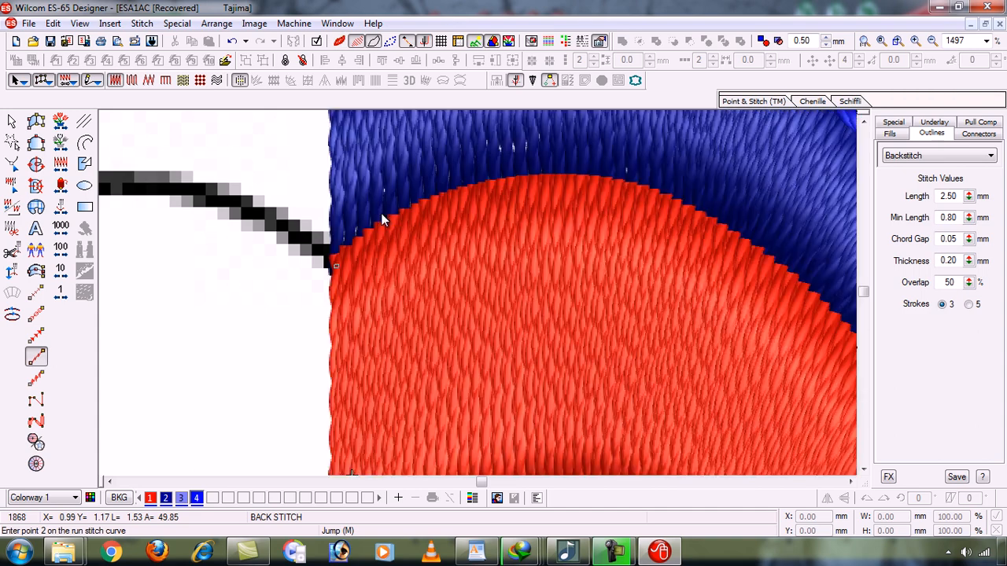
key("s")
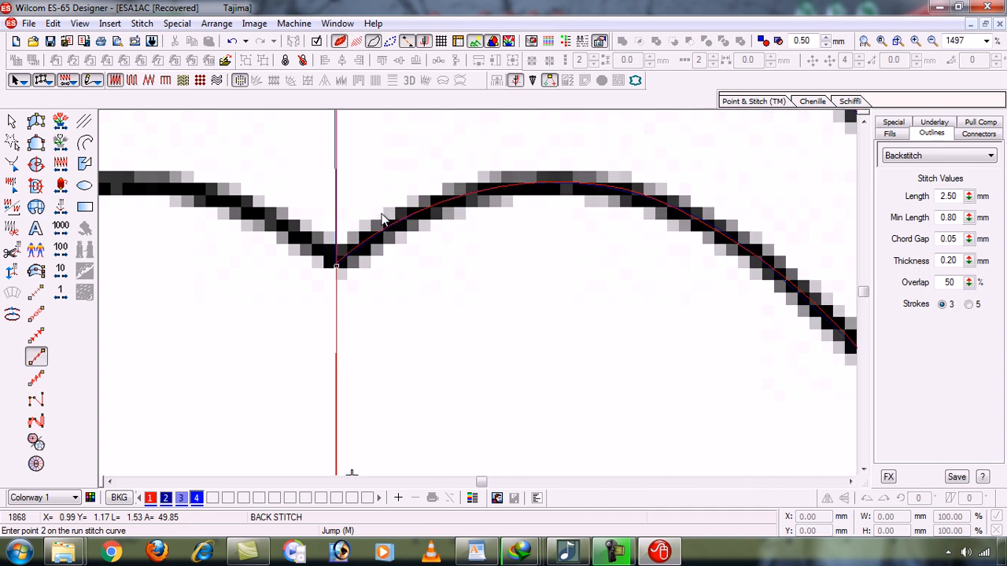
key("s")
key("s")
key("Escape")
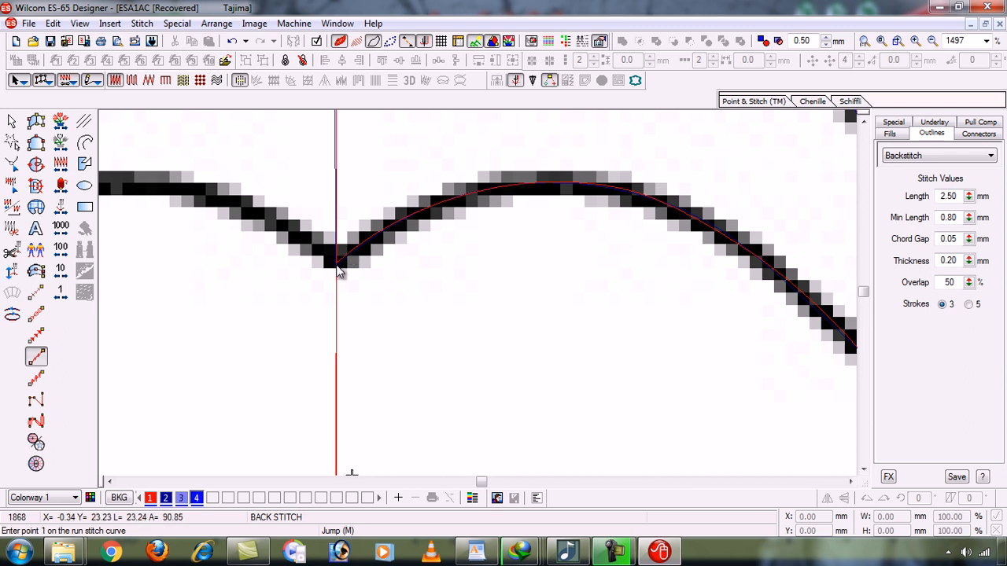
Step: Start a backstitch where the lower red band's upper edge meets the vertical guide line and trace it just past the crest
left_click(336, 263)
left_click(370, 238)
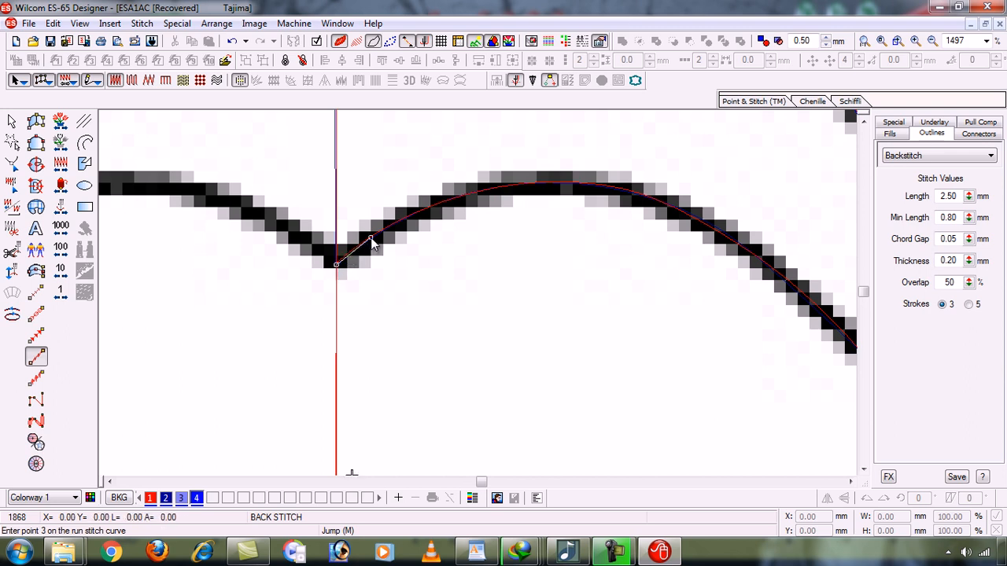
left_click(449, 202)
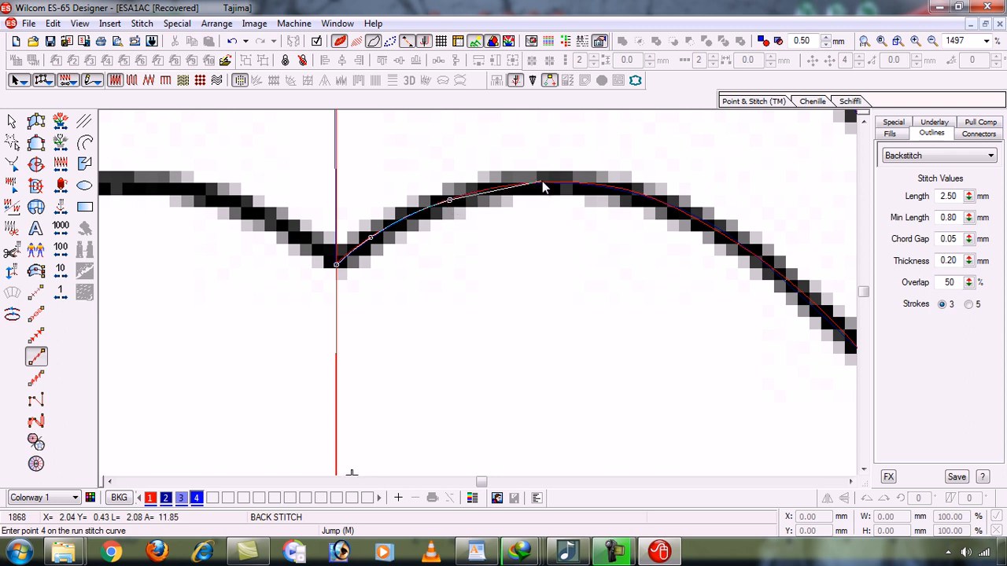
left_click(541, 183)
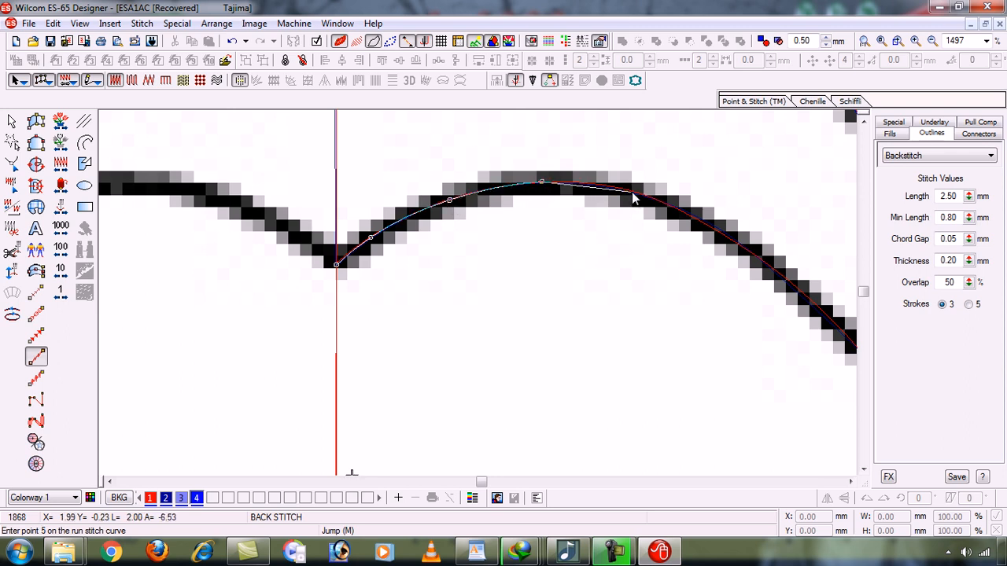
left_click(631, 192)
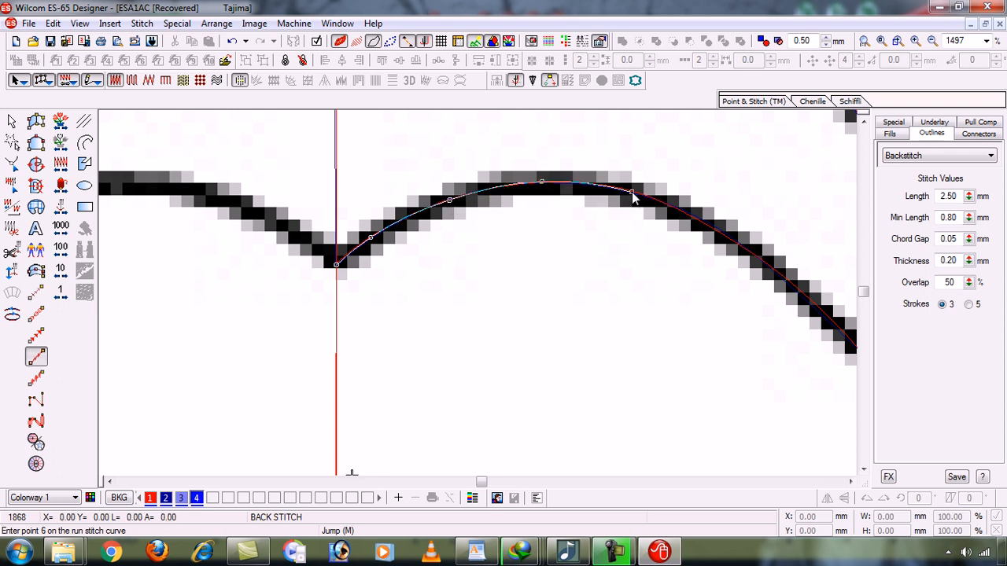
Step: Continue the backstitch from the crest down the lower red band's outer edge to the dark blue band's pointed tip
left_click(711, 226)
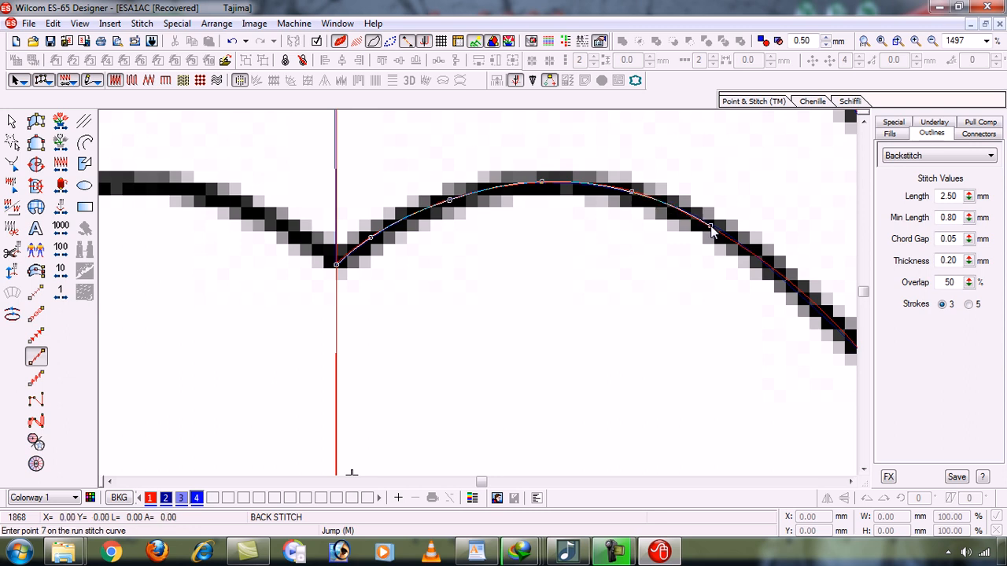
left_click(777, 273)
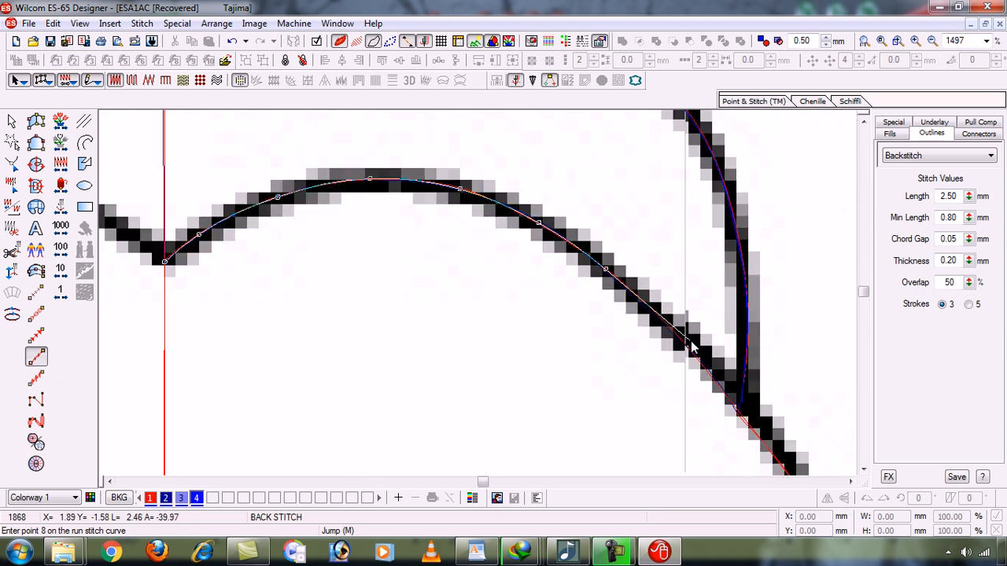
left_click(676, 338)
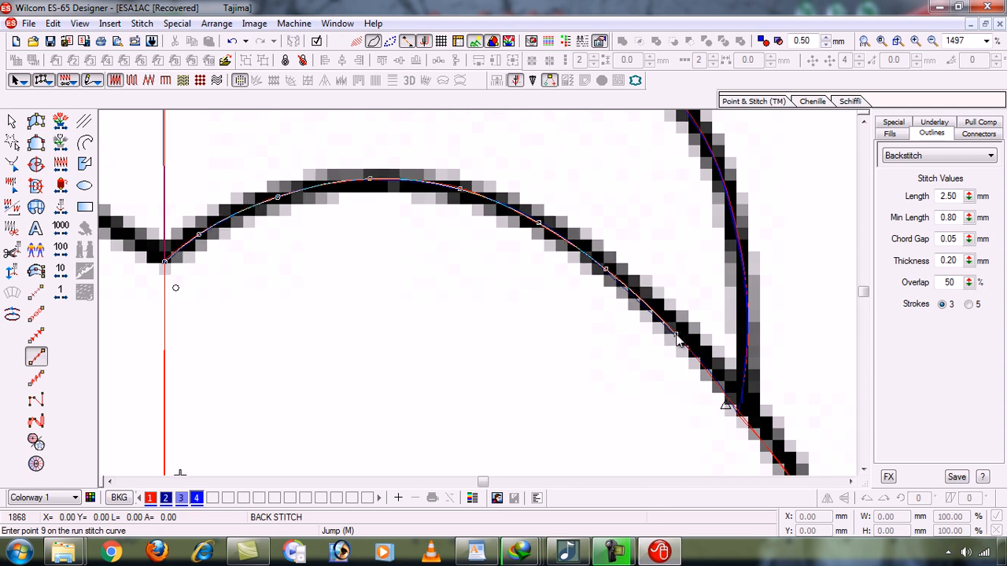
key("shift+t")
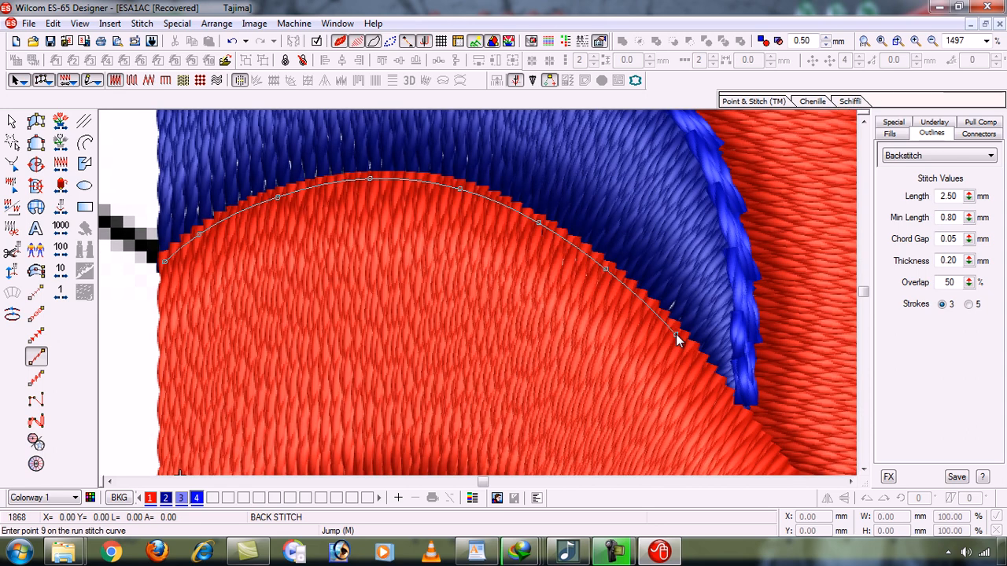
key("shift+t")
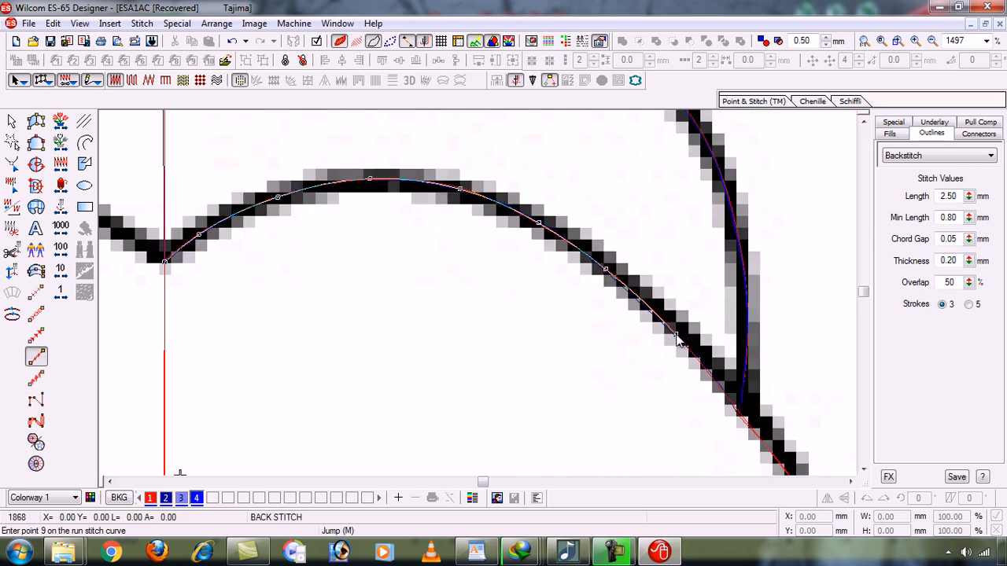
left_click(702, 362)
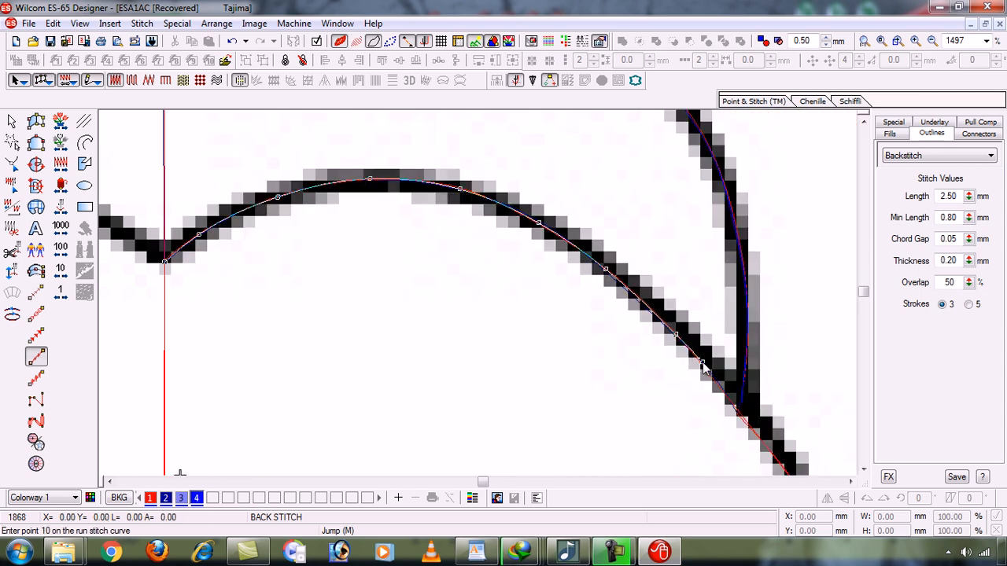
left_click(737, 413)
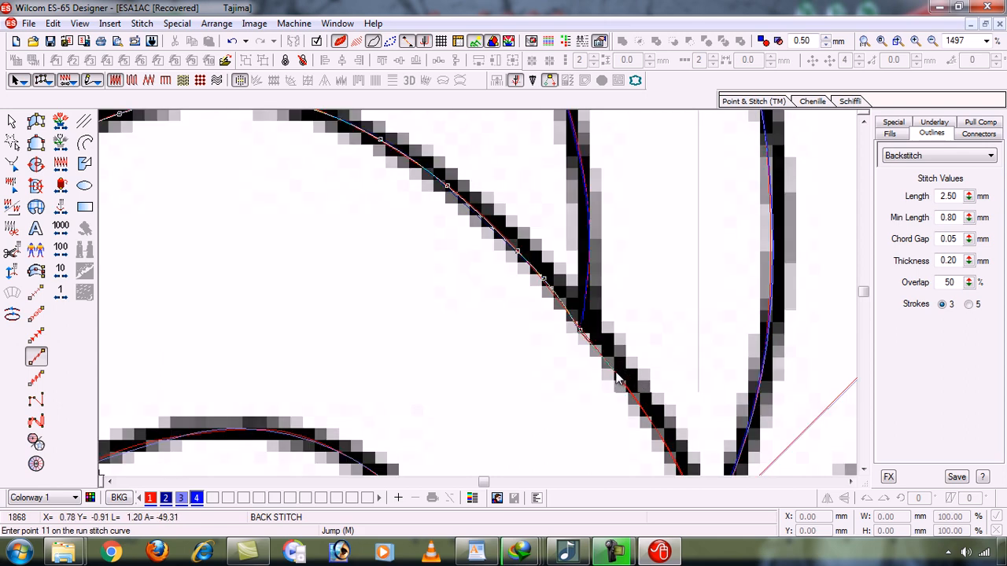
Step: Extend the backstitch from the dark blue band's tip to the corner where the outlines meet the diagonal guide line
left_click(615, 373)
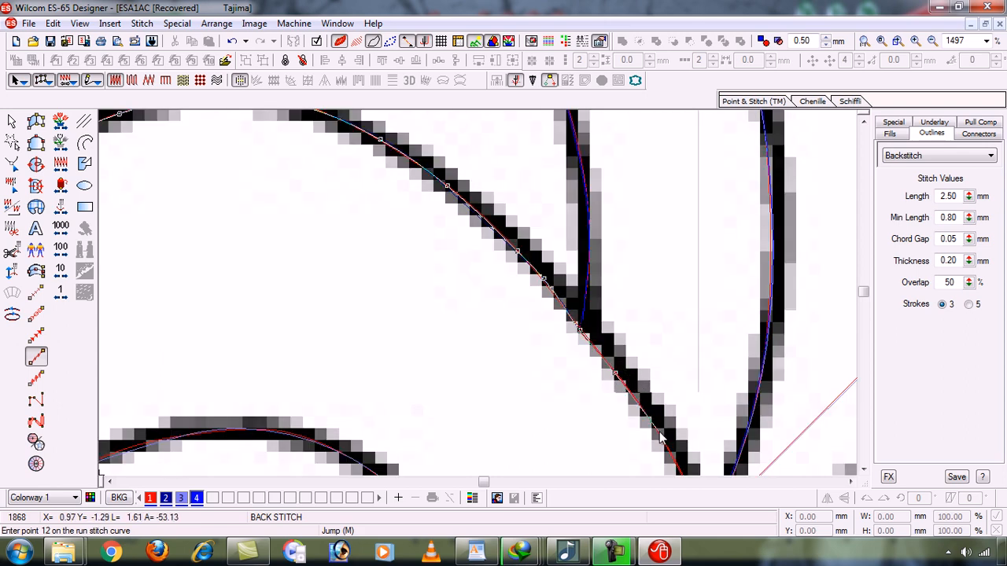
left_click(661, 439)
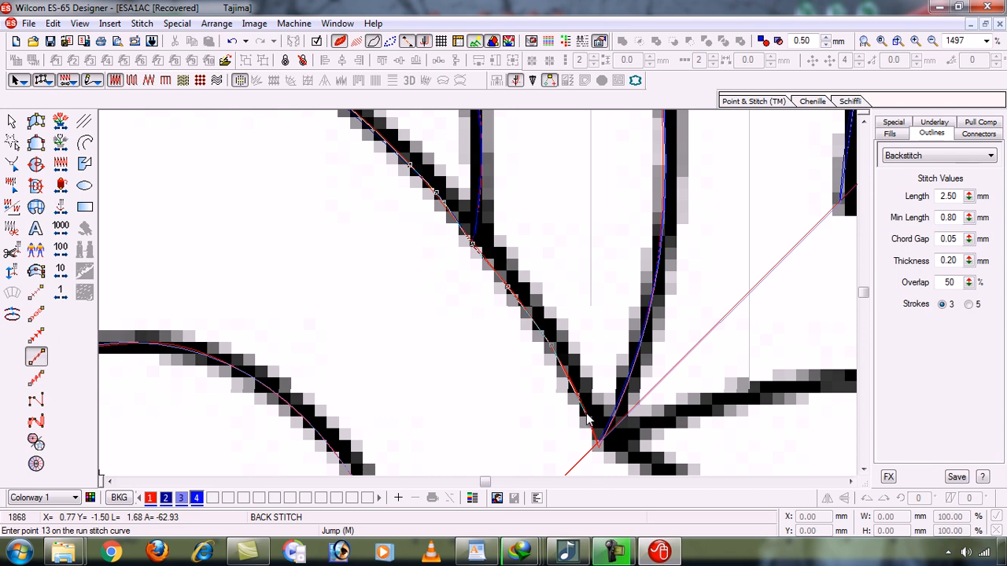
left_click(586, 415)
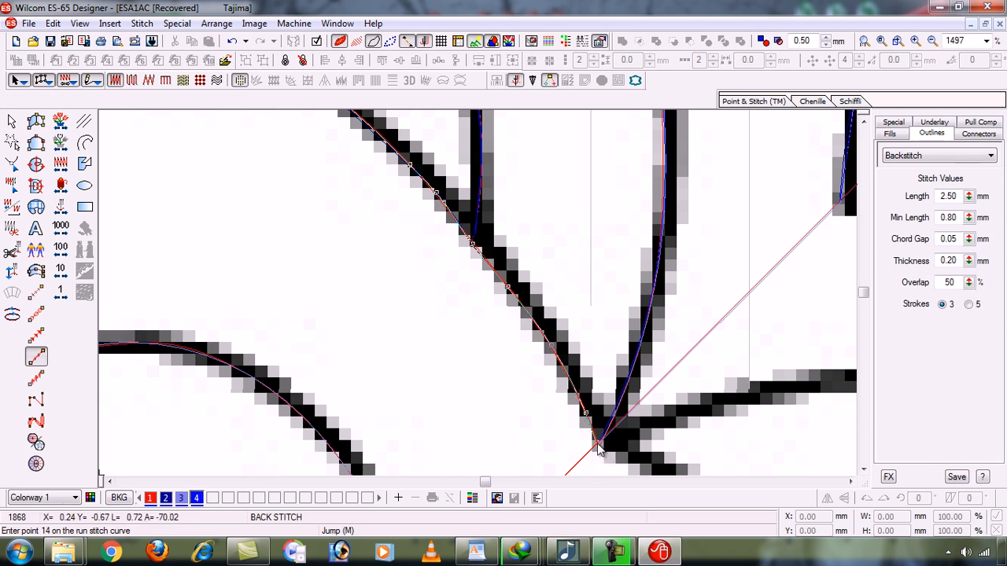
left_click(598, 447)
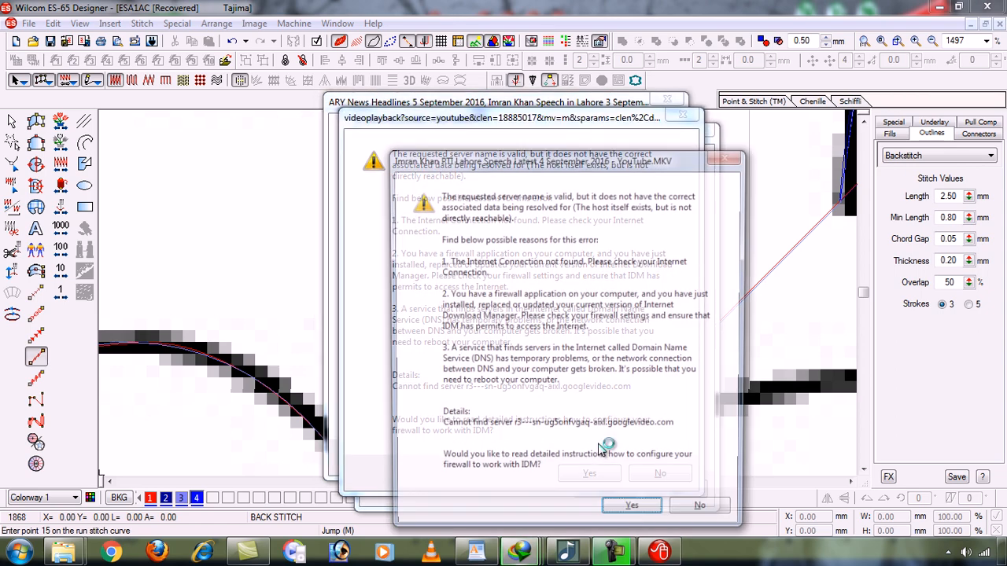
Step: Dismiss the download manager's connection error dialogs, declining the firewall configuration instructions
left_click(704, 515)
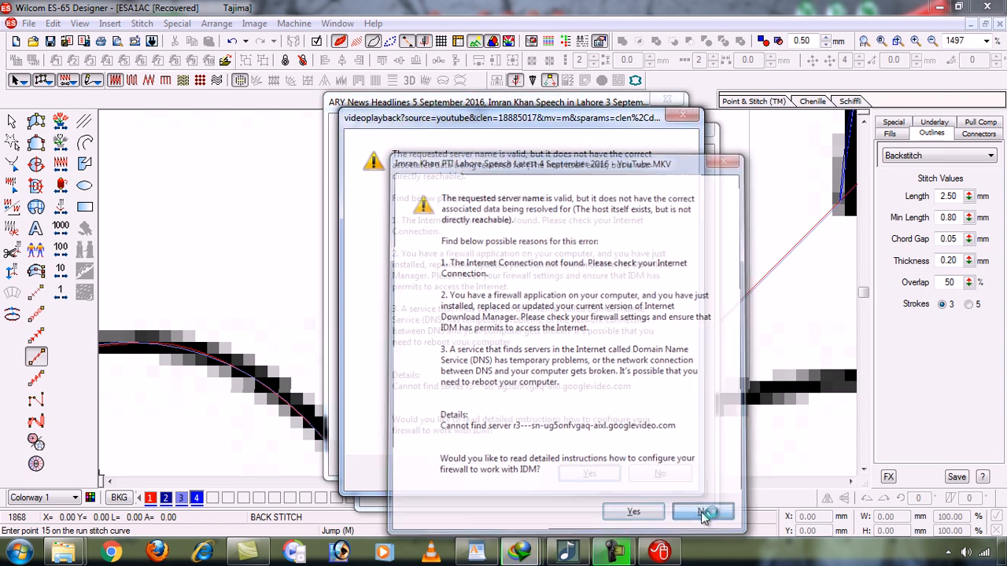
left_click(672, 484)
left_click(669, 486)
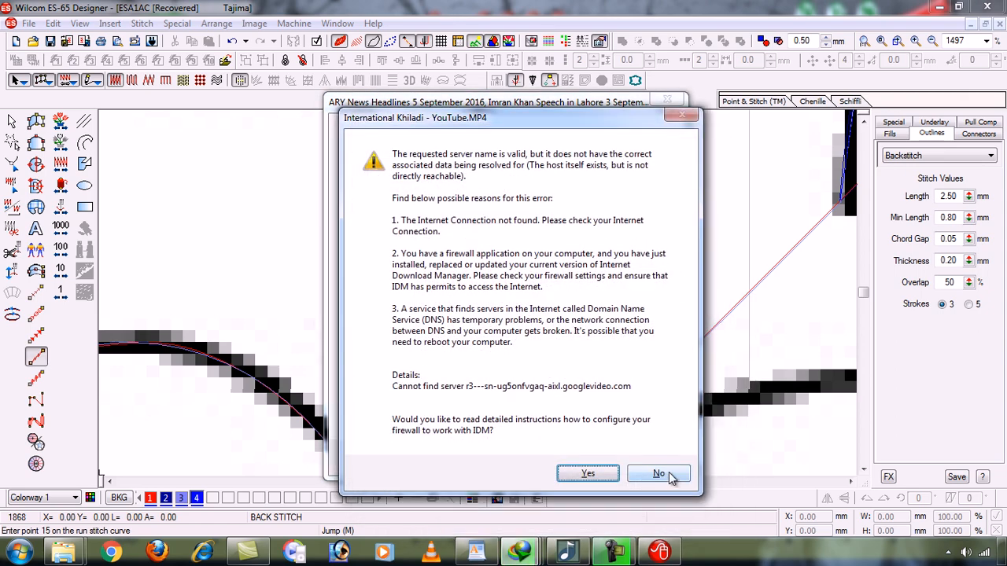
left_click(667, 478)
left_click(645, 461)
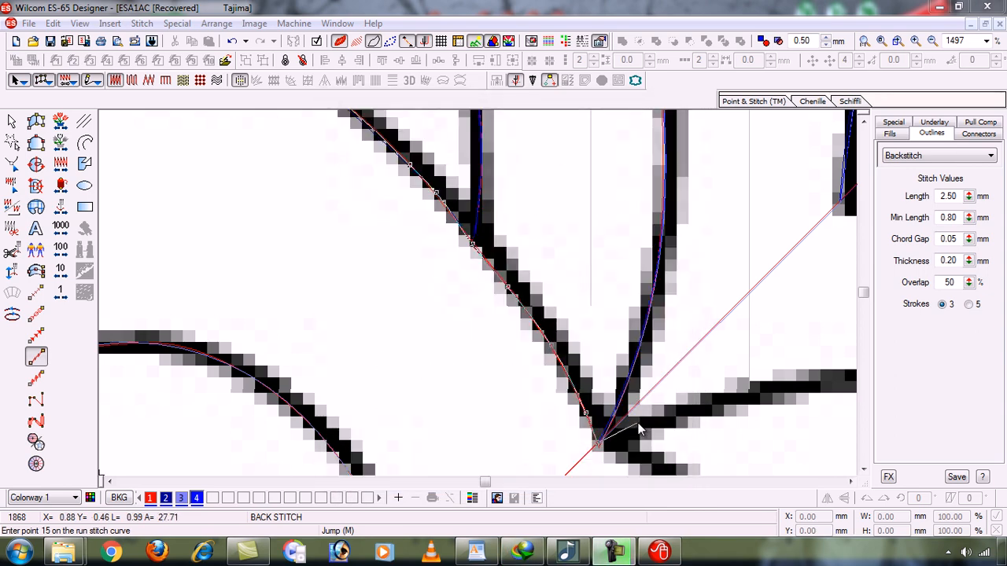
Step: Check the traced run against the stitched fills and complete the backstitch along the lower red band's upper edge
left_click(615, 326)
key("BackSpace")
key("shift+z")
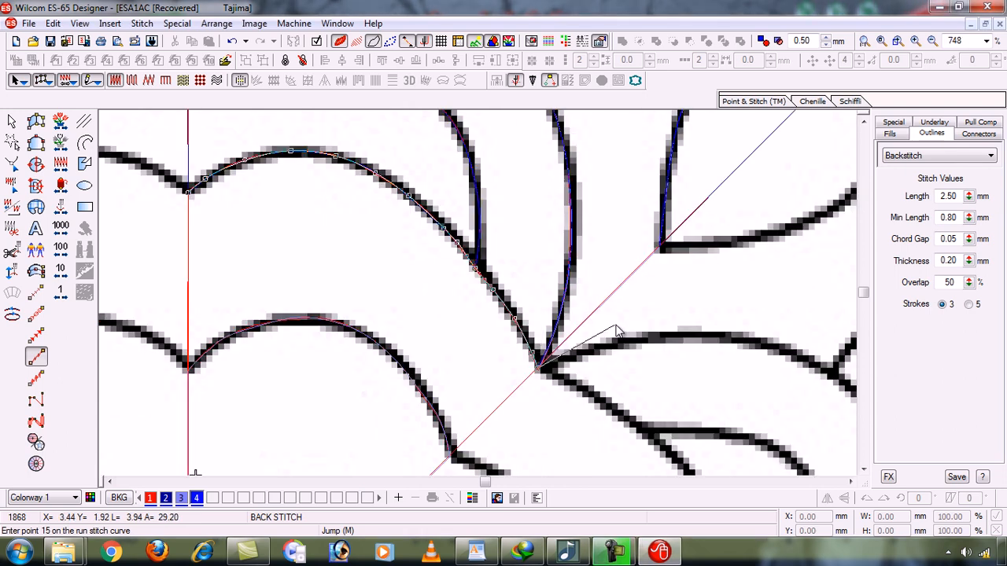
key("t")
key("s")
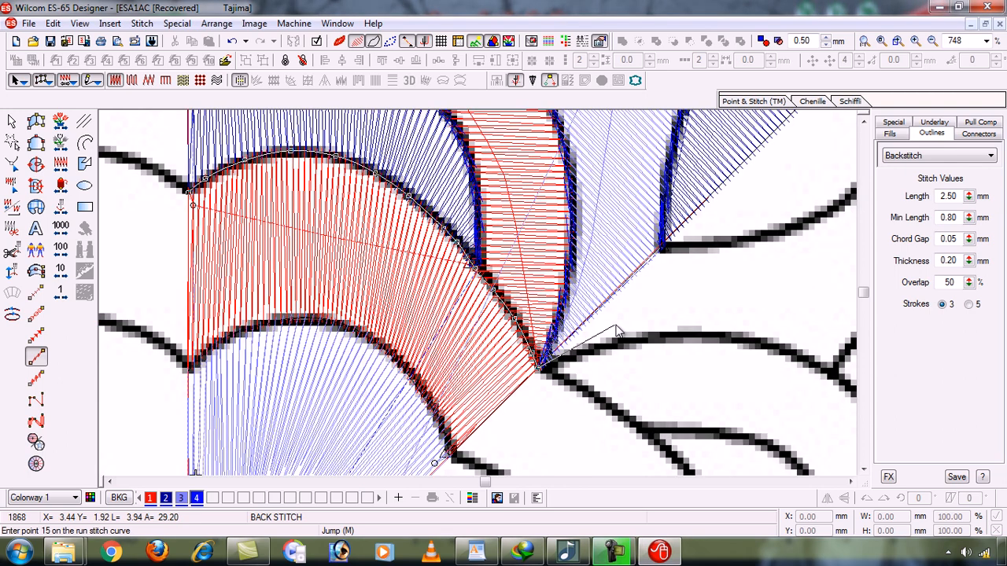
key("t")
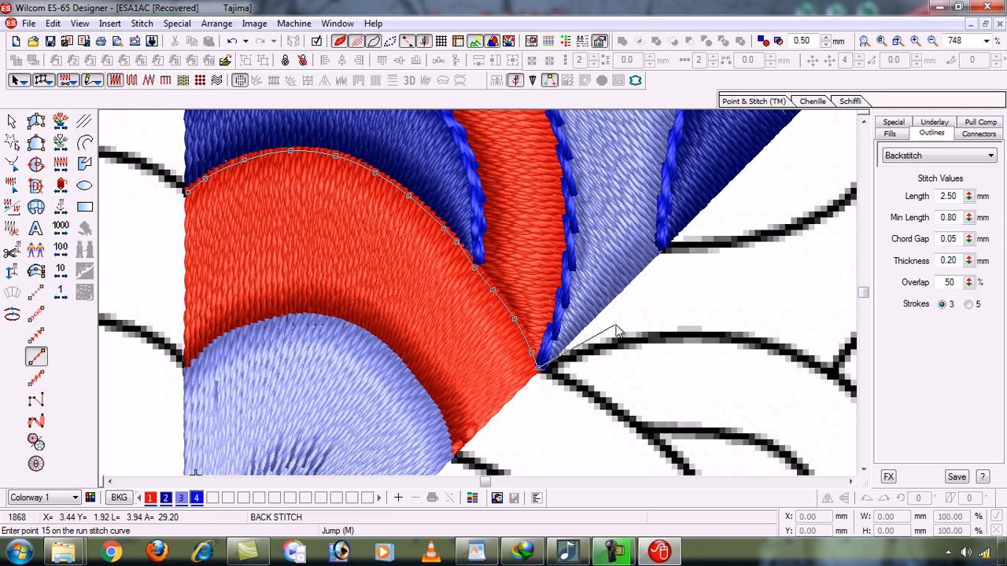
key("Return")
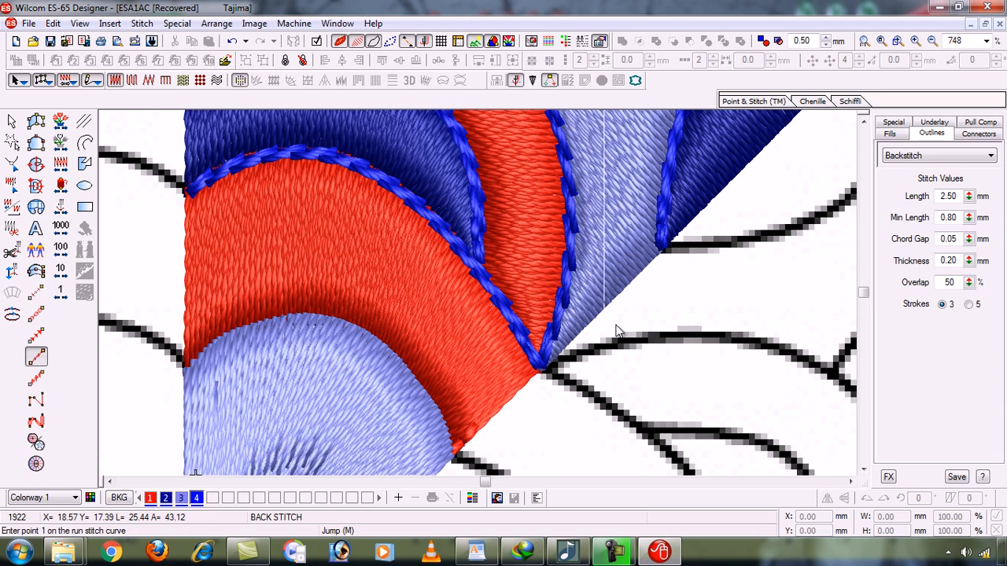
key("b")
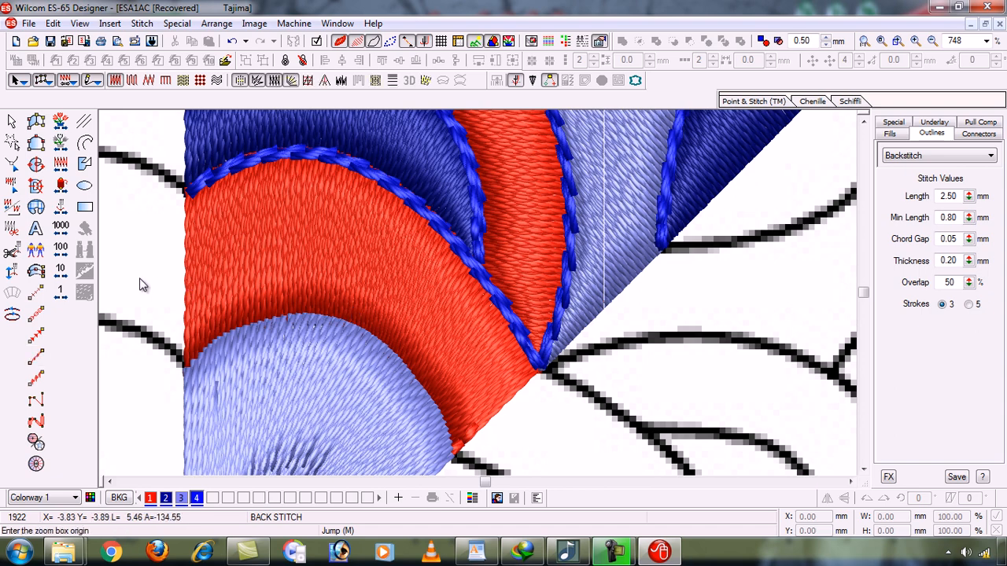
left_click_drag(158, 195, 500, 407)
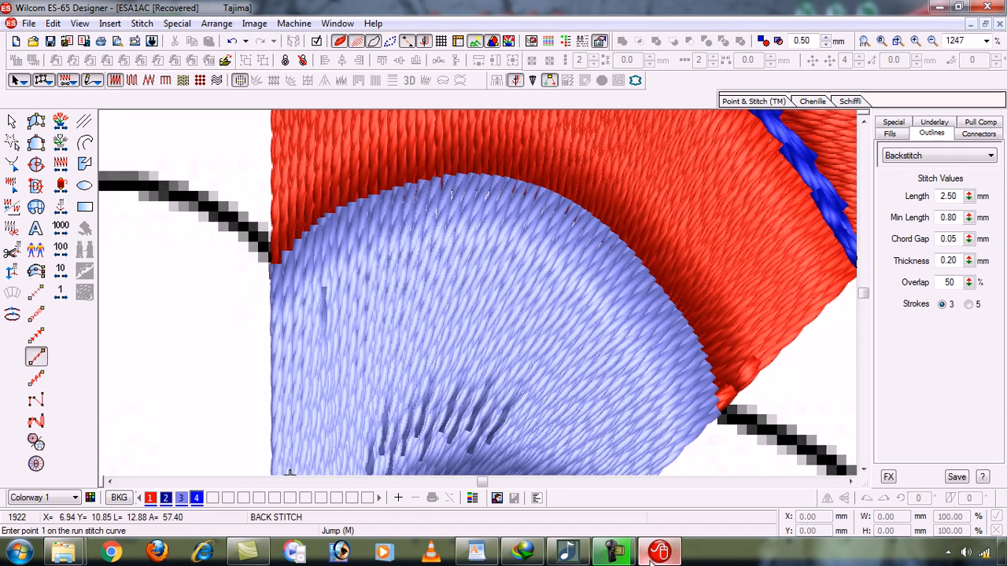
left_click(629, 556)
left_click(626, 555)
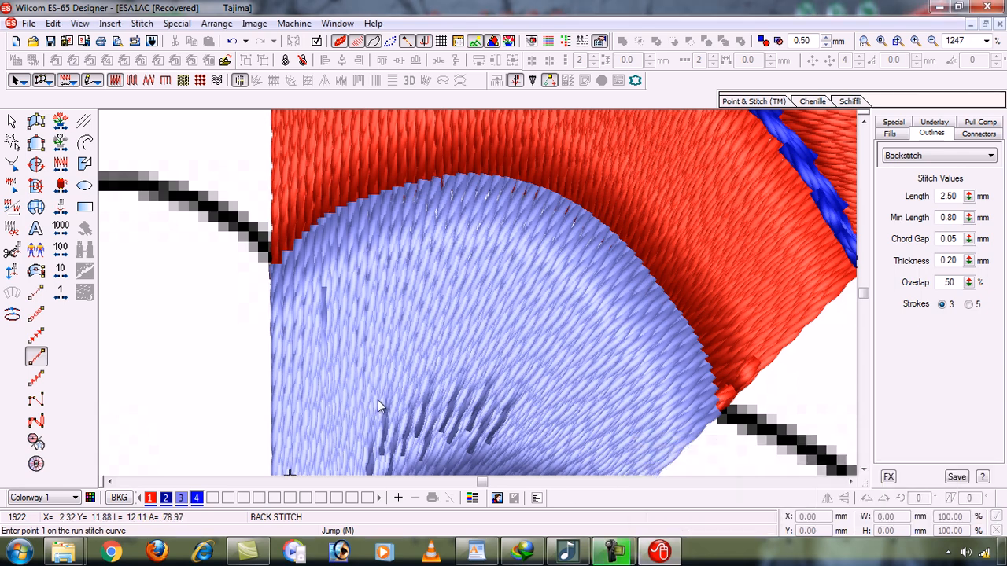
key("shift+z")
key("shift+z")
key("shift+z")
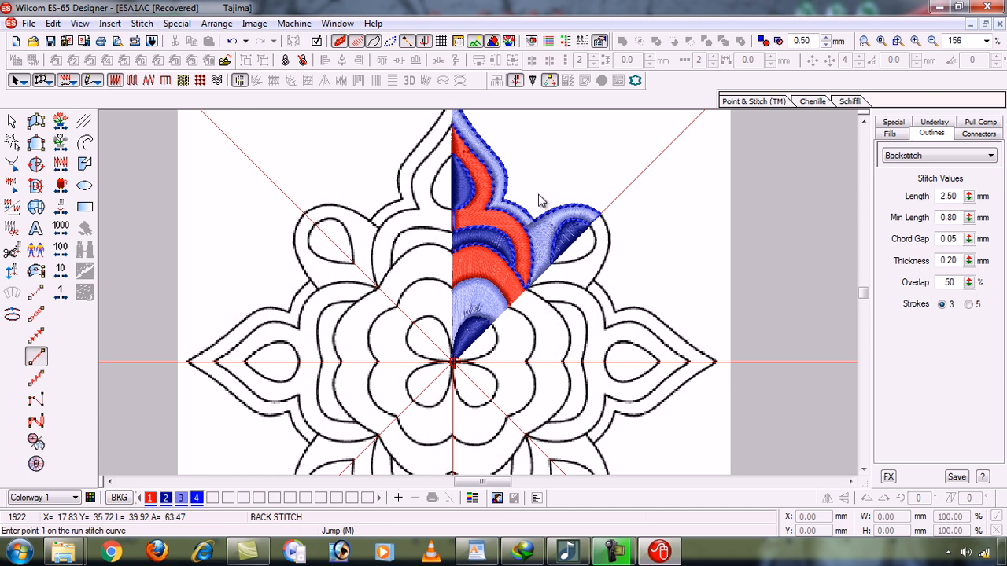
Step: Start a backstitch where the inner light blue shape's upper edge meets the vertical guide line, and check the edge against the fills
key("b")
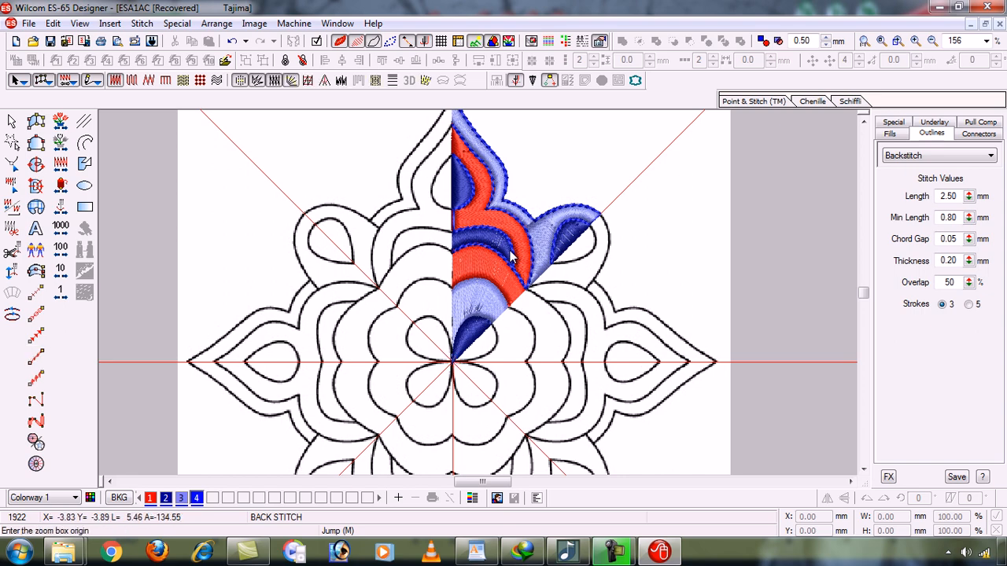
left_click_drag(485, 290, 535, 338)
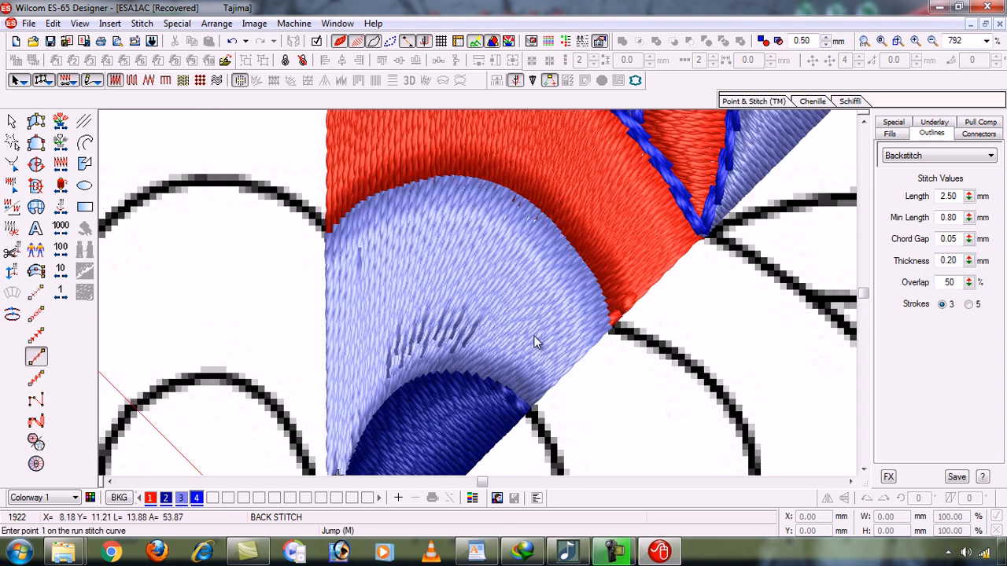
key("t")
key("s")
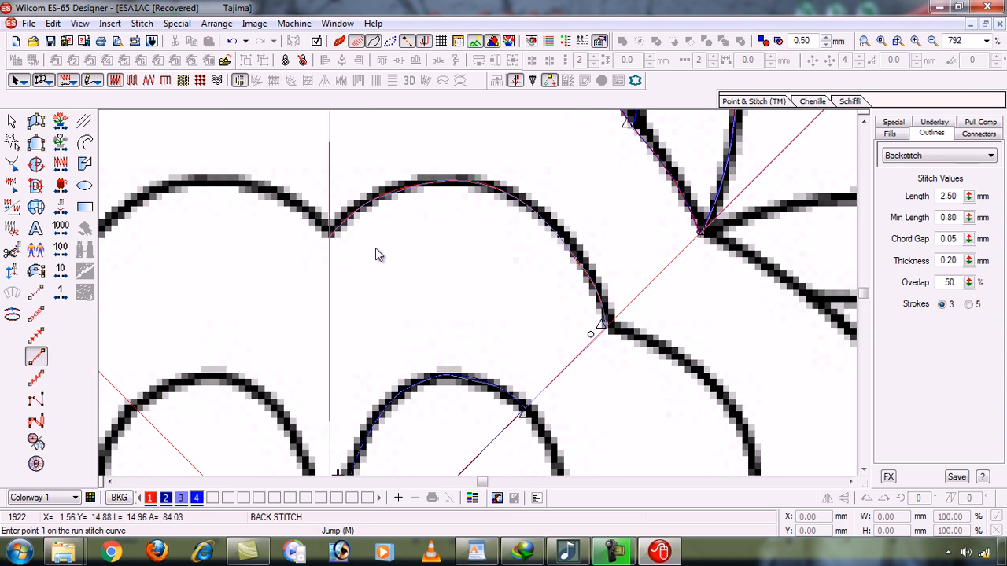
left_click(329, 235)
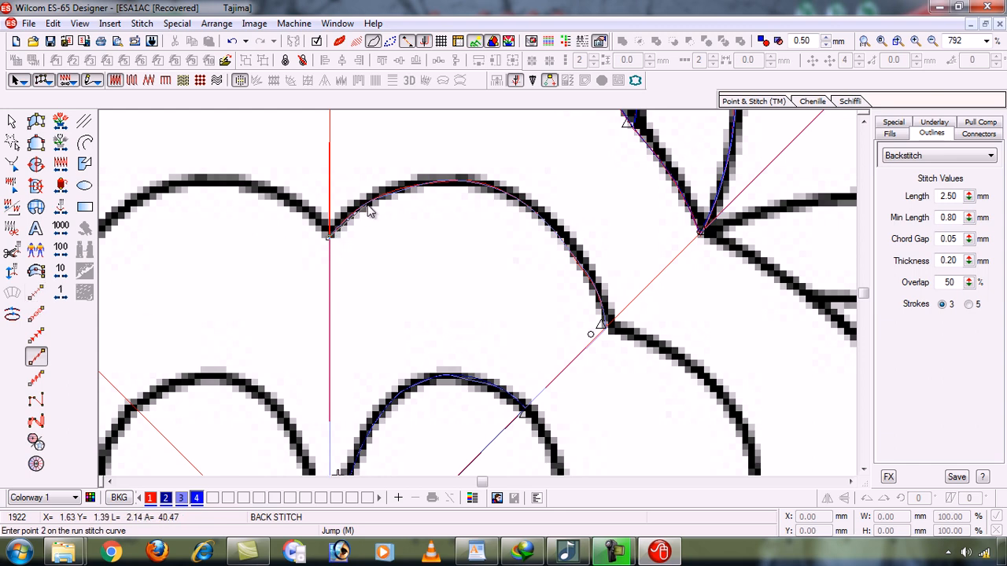
key("z")
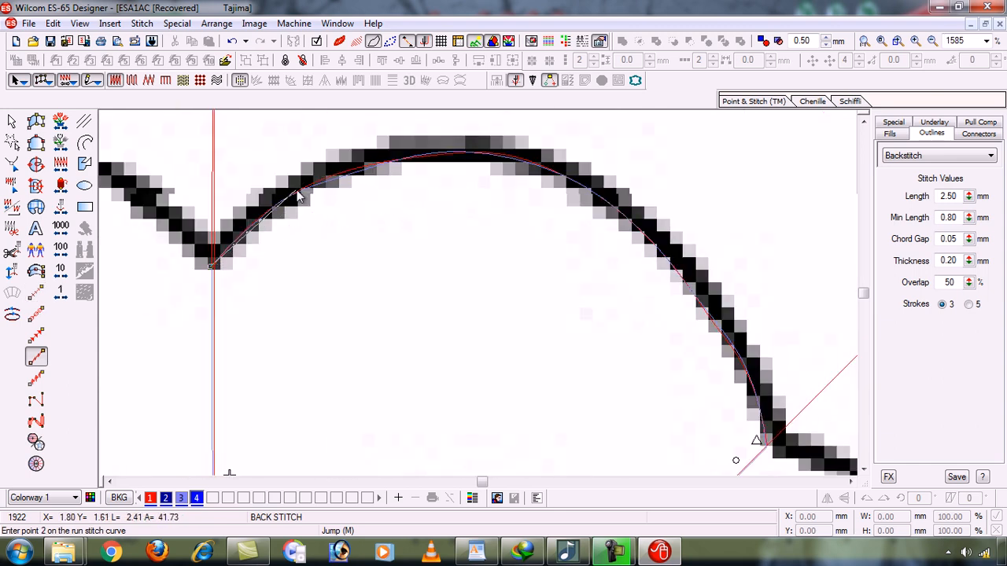
key("t")
key("t")
key("s")
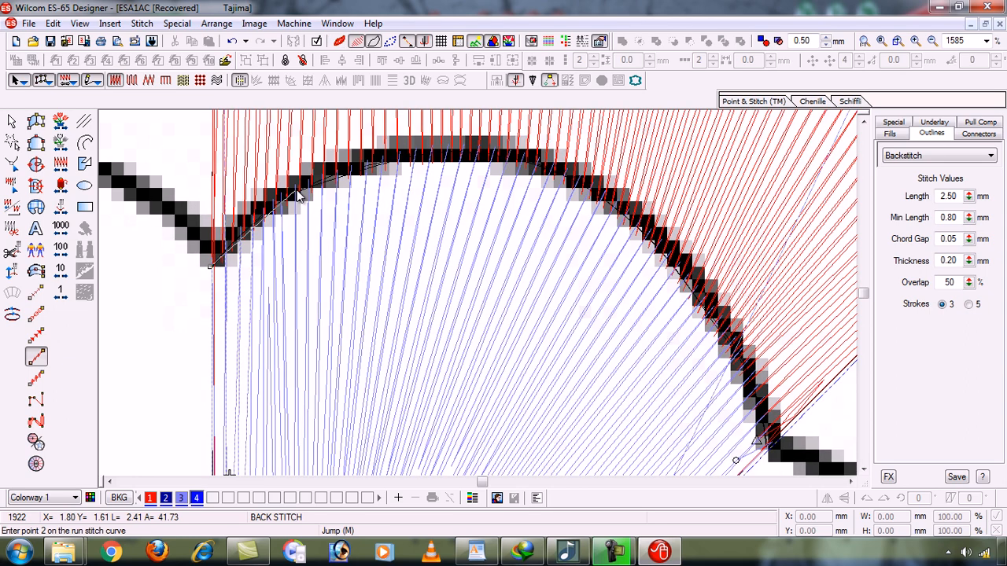
key("t")
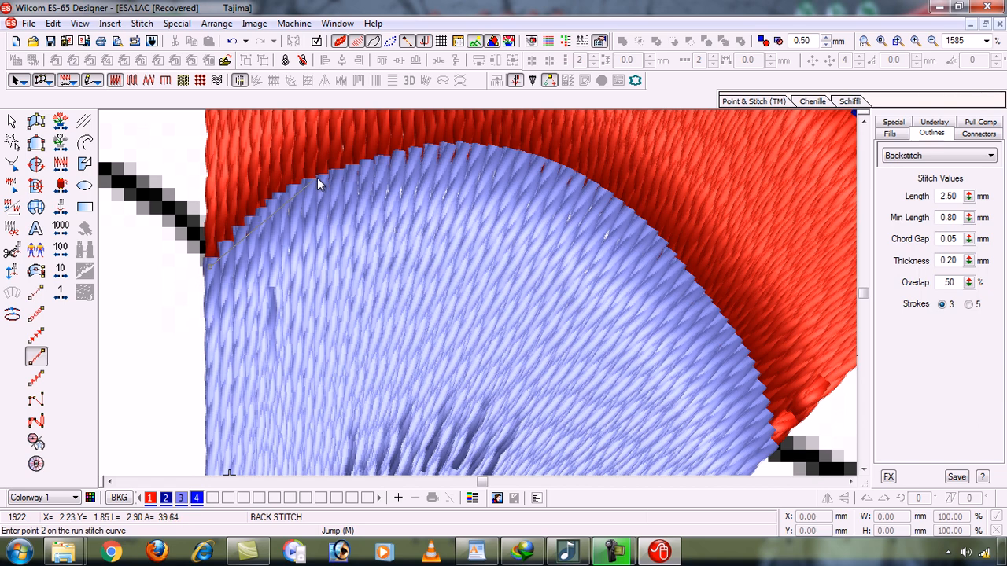
key("s")
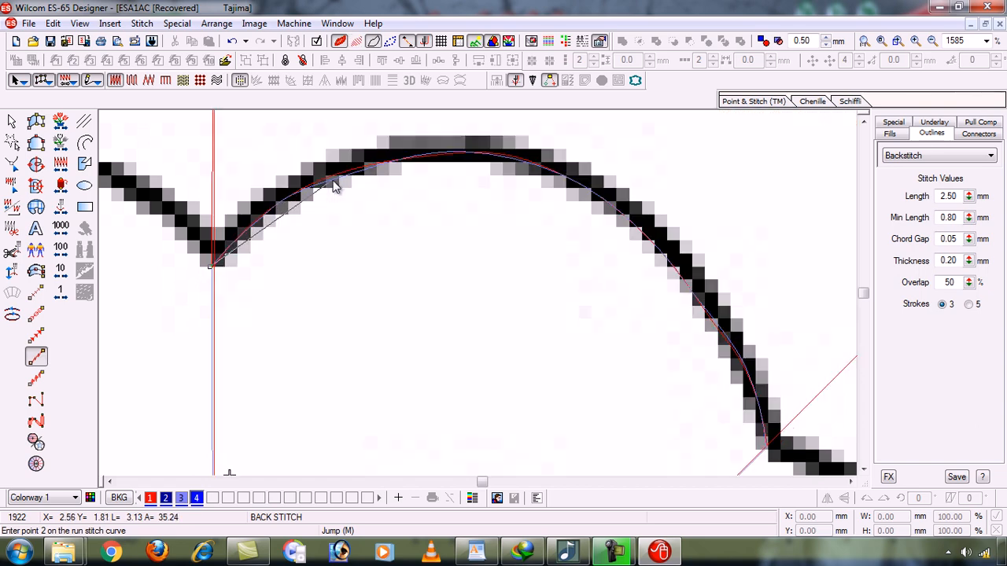
Step: Trace the backstitch along the inner light blue shape's upper edge to the diagonal guide line and complete it
left_click(266, 213)
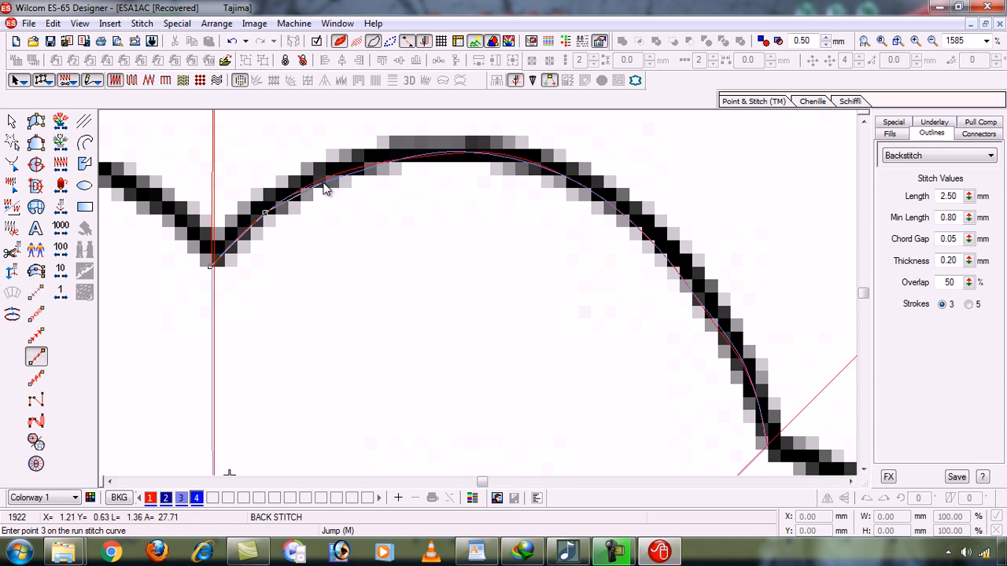
left_click(323, 183)
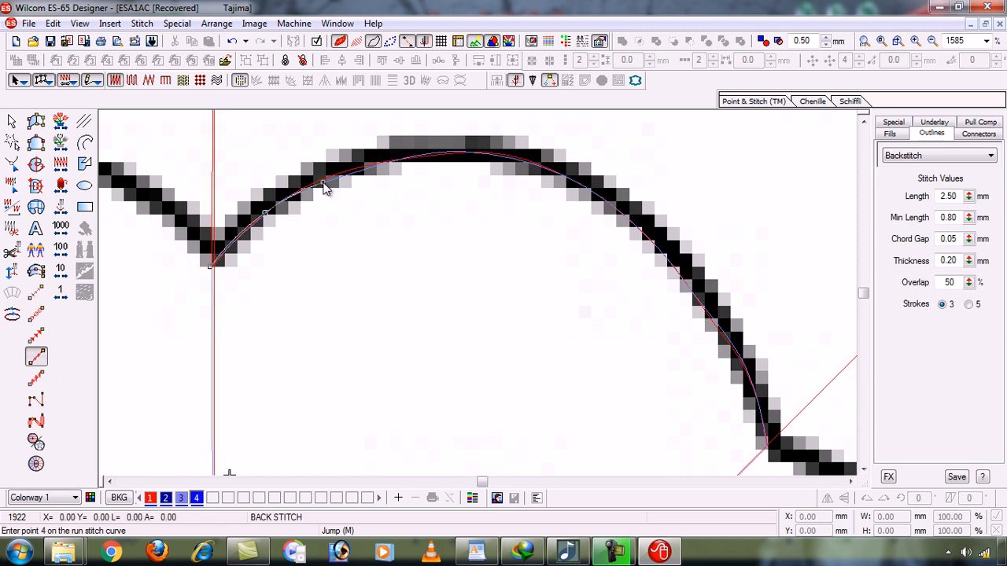
left_click(396, 161)
left_click(491, 155)
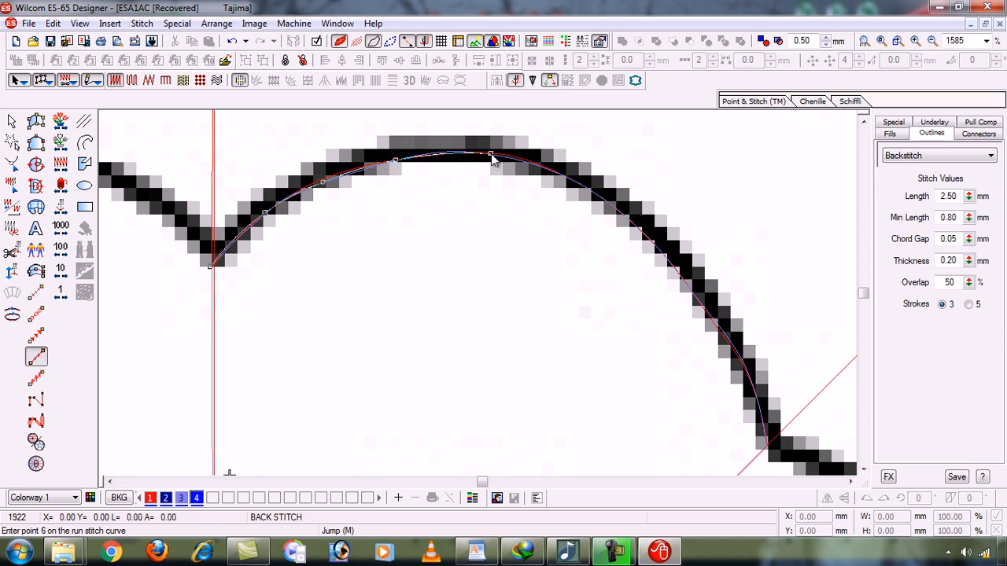
left_click(568, 176)
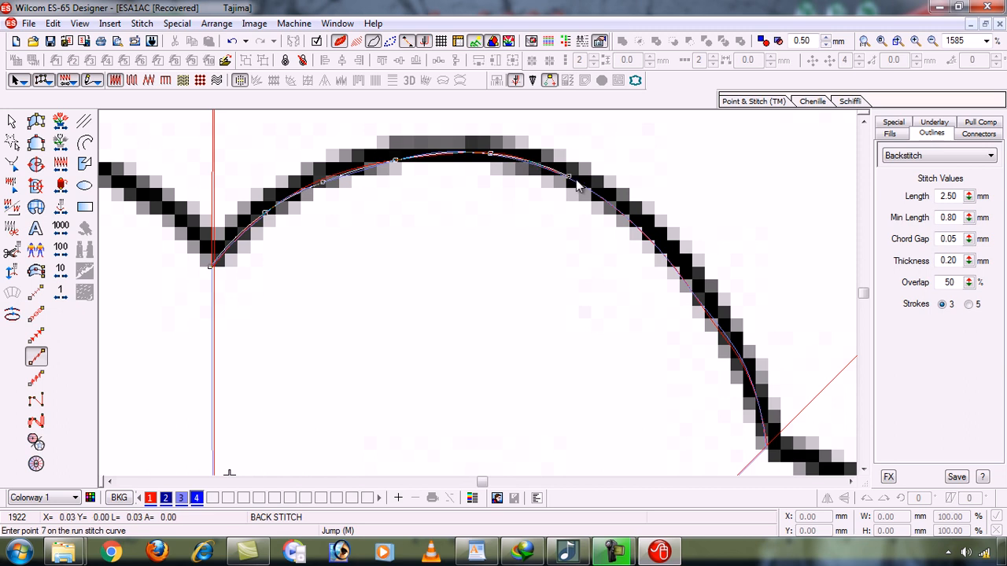
left_click(656, 247)
left_click(714, 319)
left_click(751, 384)
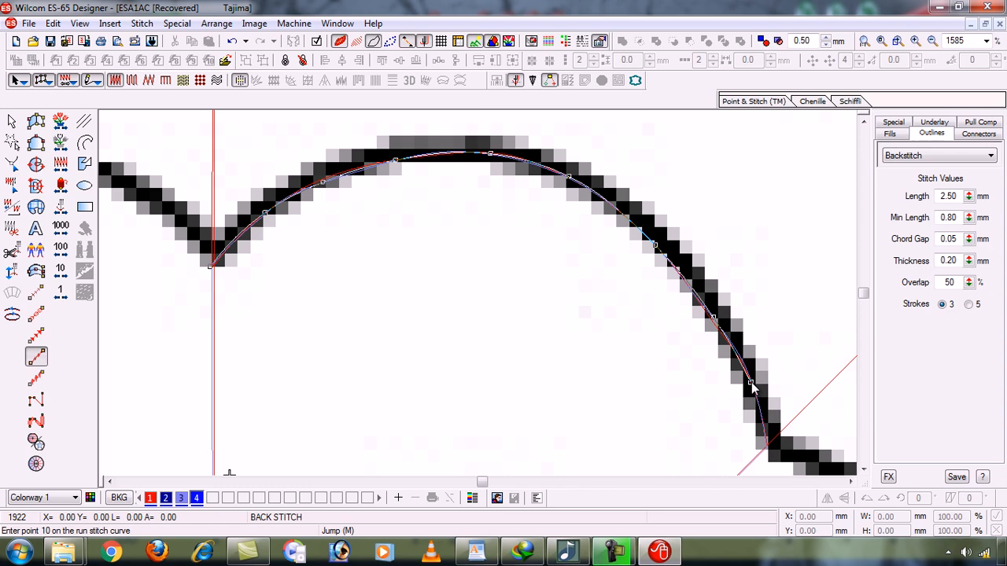
left_click(768, 447)
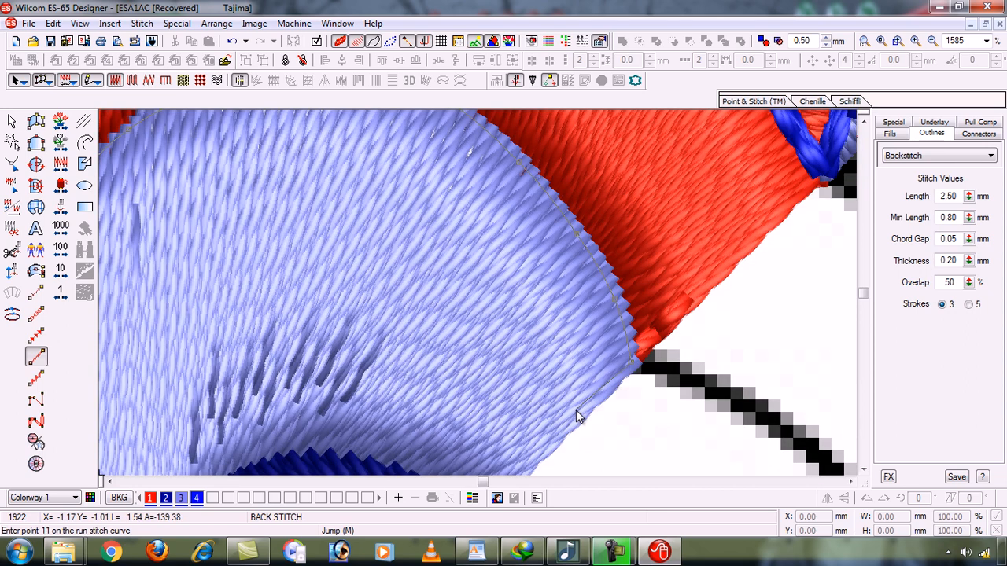
key("shift+z")
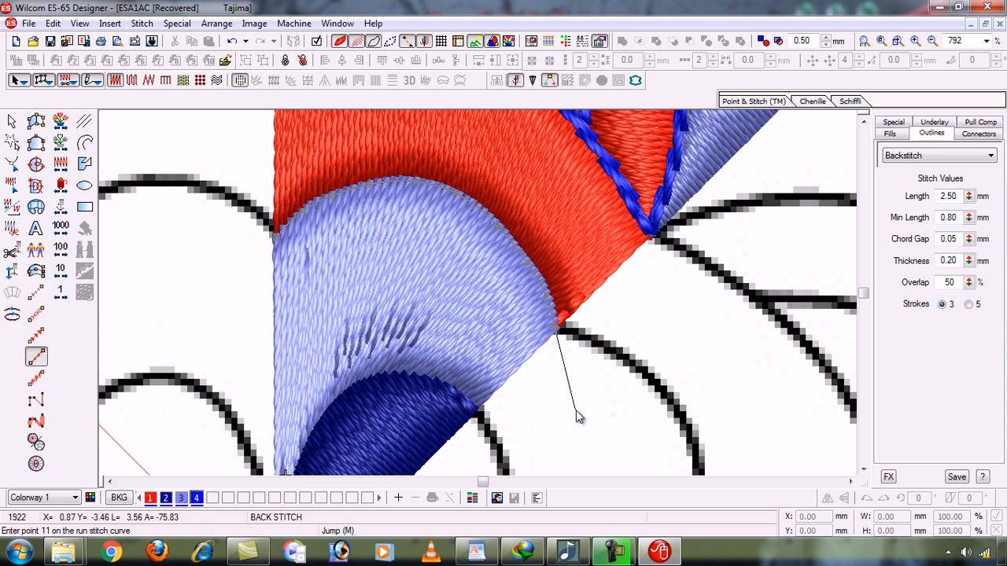
key("Return")
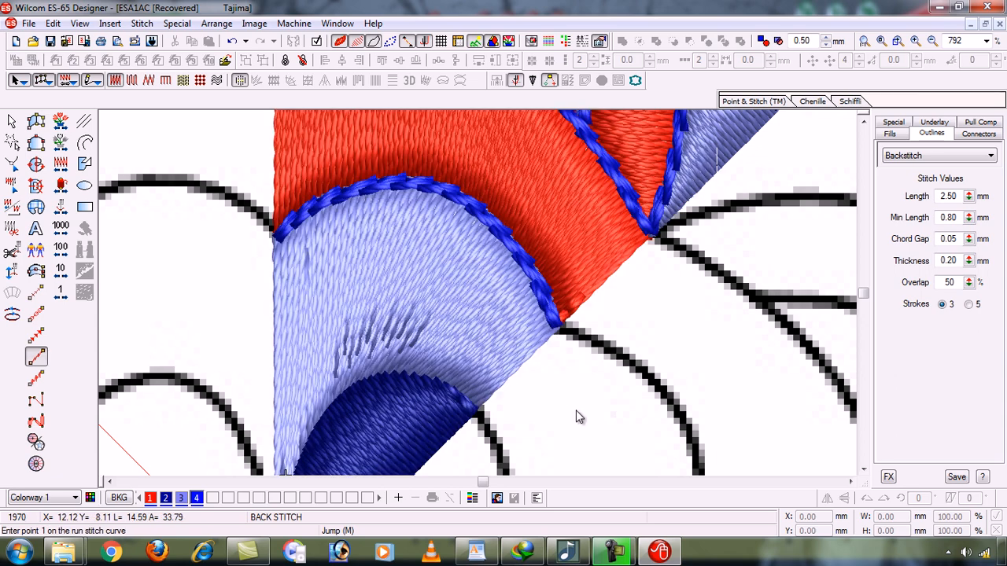
Step: Start a backstitch at the motif's centre and trace it up the outer curve of the central dark blue petal towards its crest
key("z")
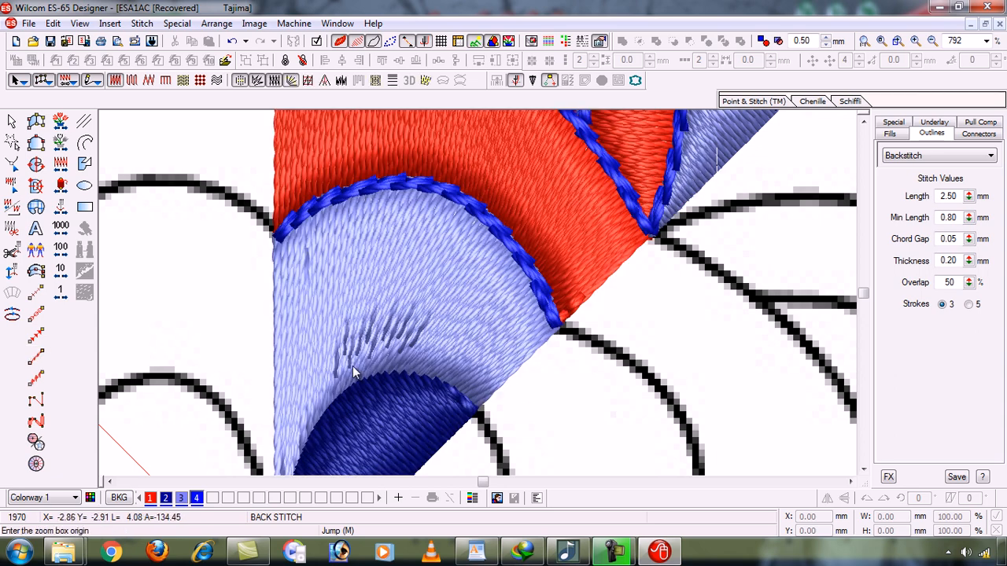
left_click_drag(402, 438, 484, 378)
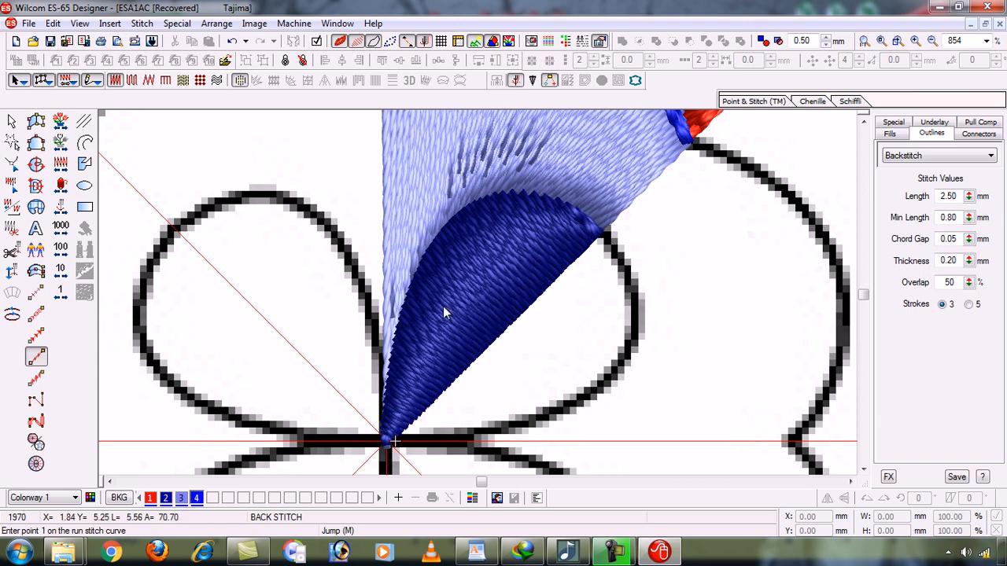
key("s")
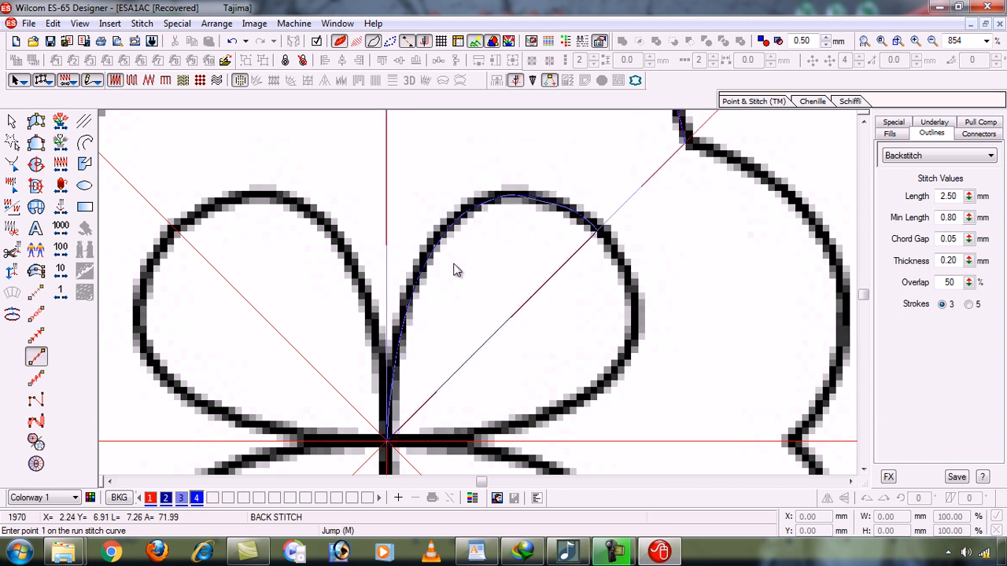
left_click(383, 438)
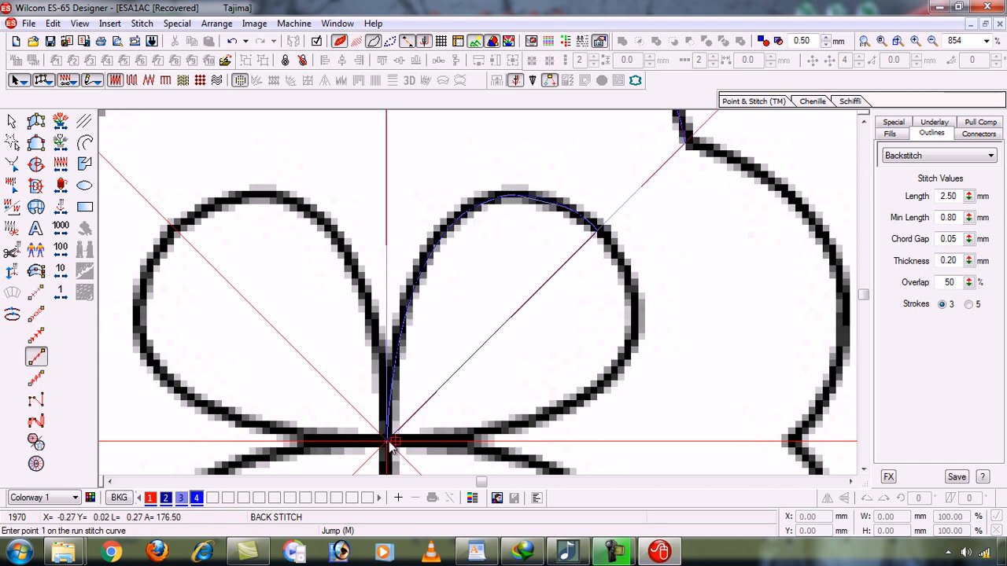
key("z")
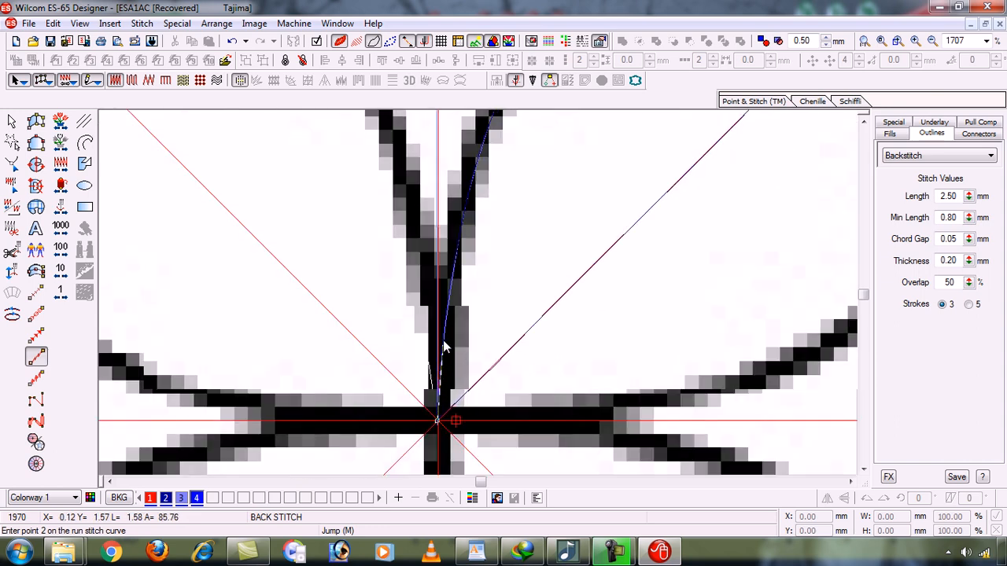
left_click(443, 340)
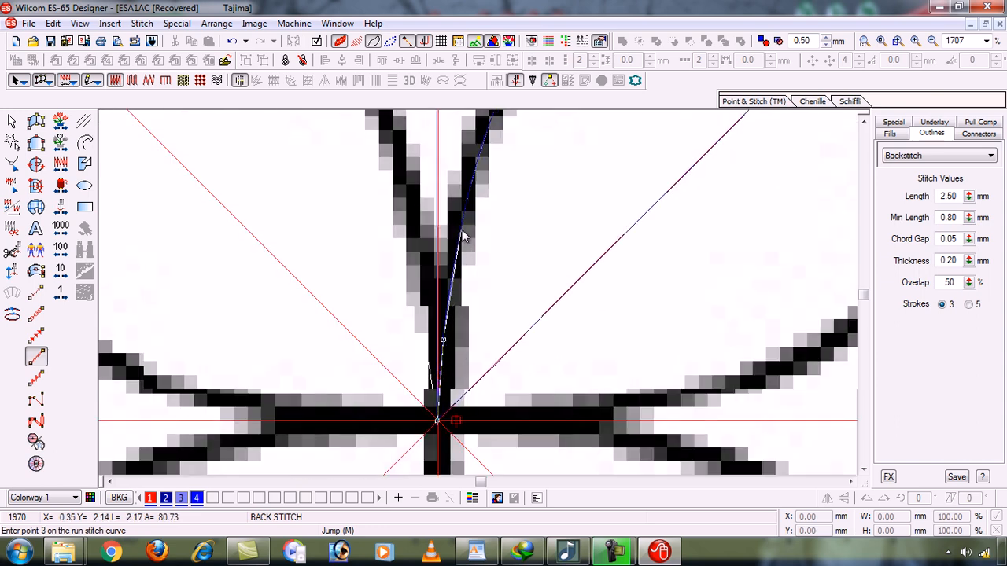
left_click(462, 231)
left_click(481, 207)
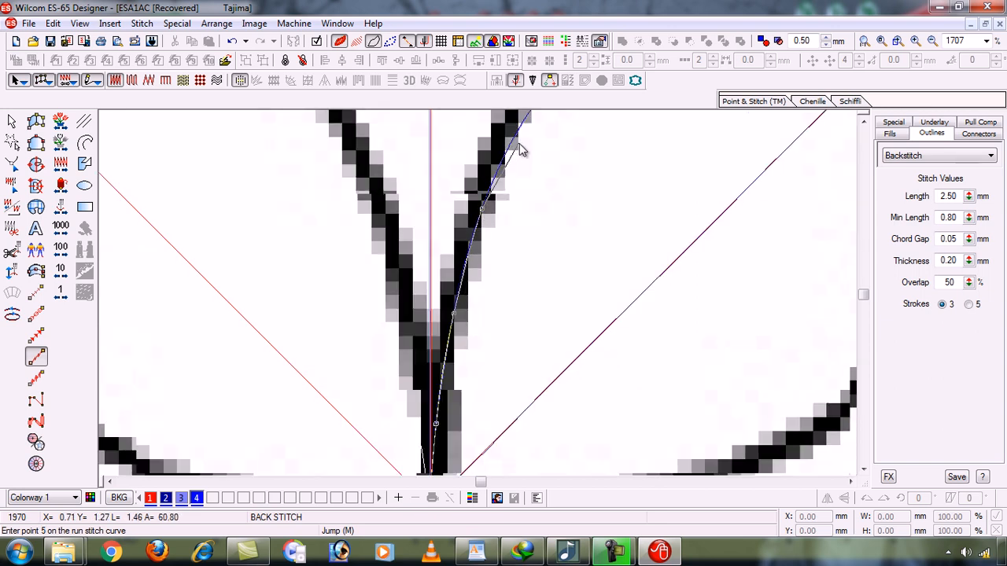
left_click(517, 139)
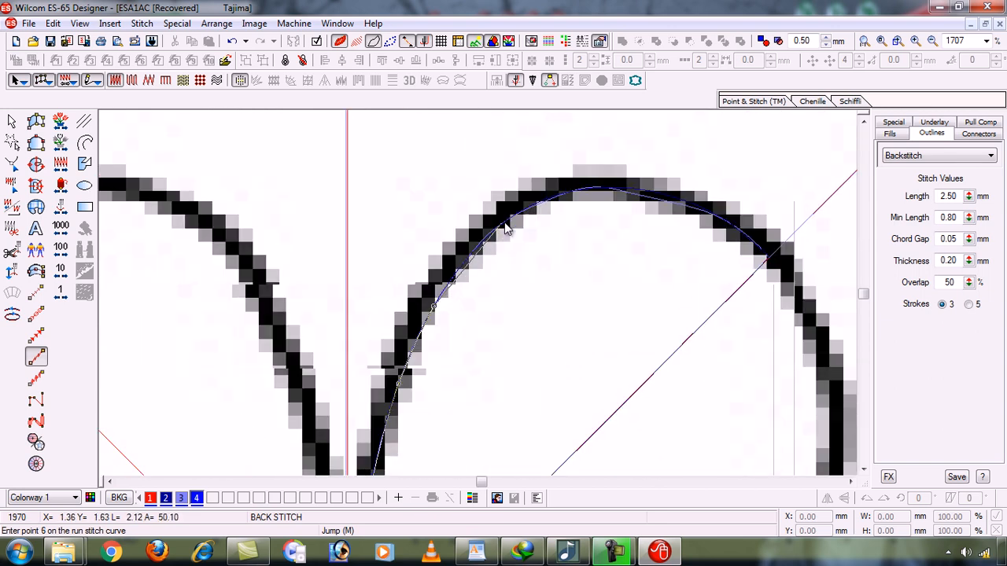
left_click(497, 229)
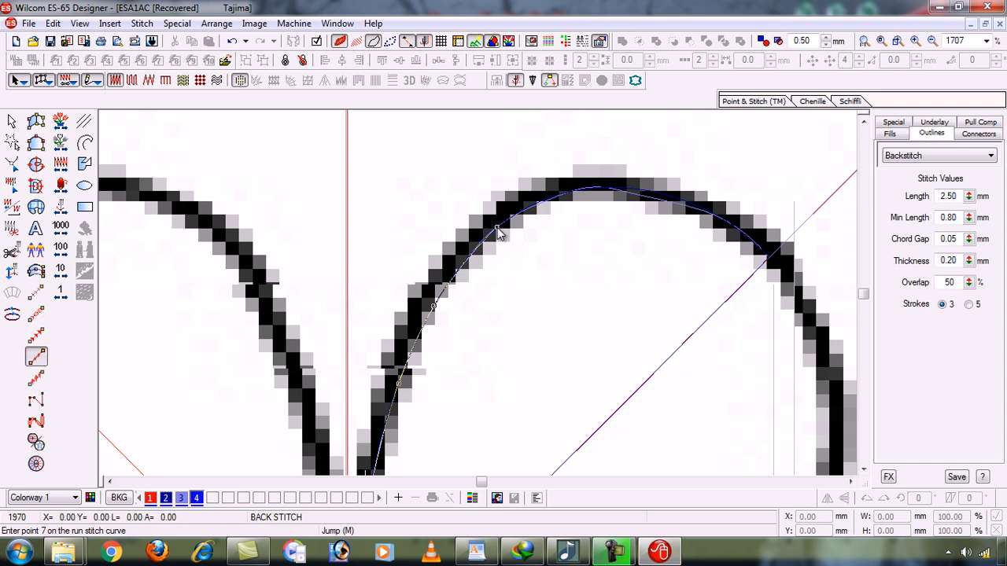
left_click(560, 197)
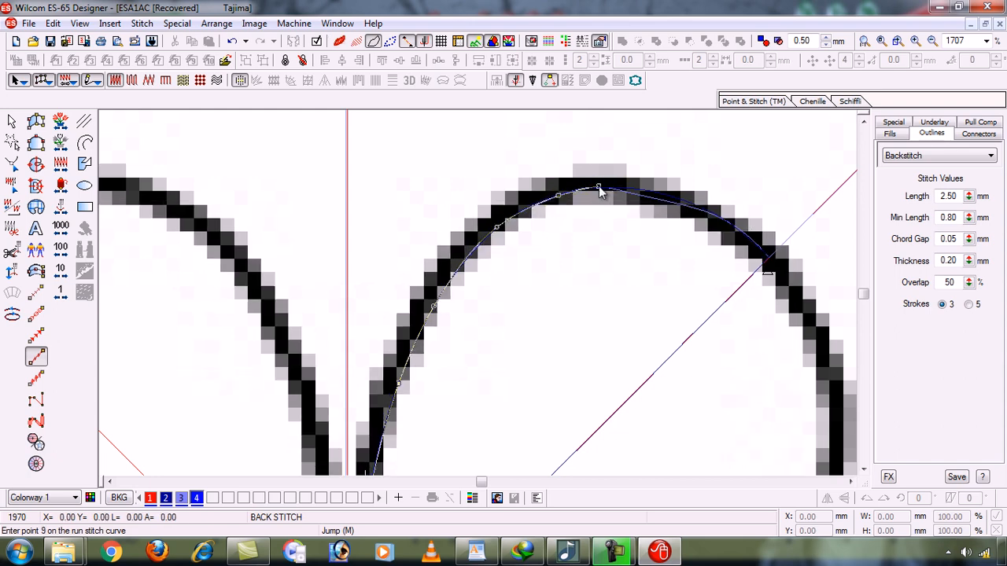
Step: Check the run against the fills, continue it over the dark blue petal's crest to the diagonal guide line, and complete the backstitch
key("t")
key("s")
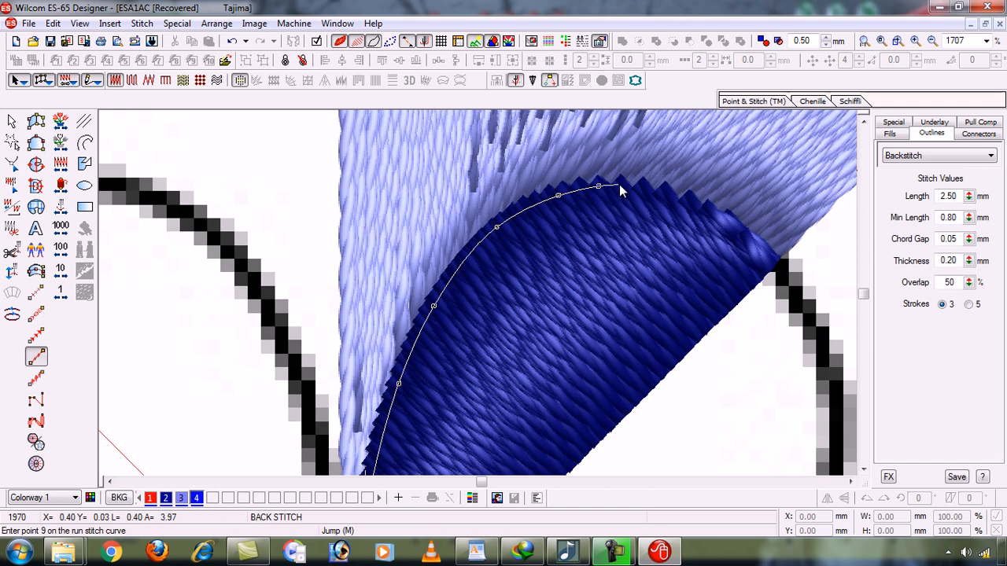
key("s")
left_click(627, 190)
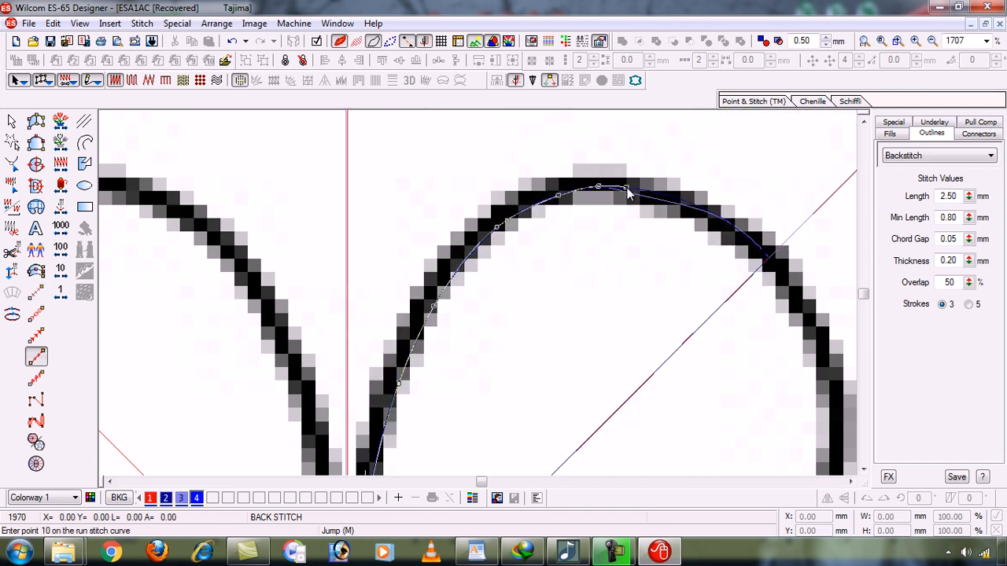
left_click(719, 217)
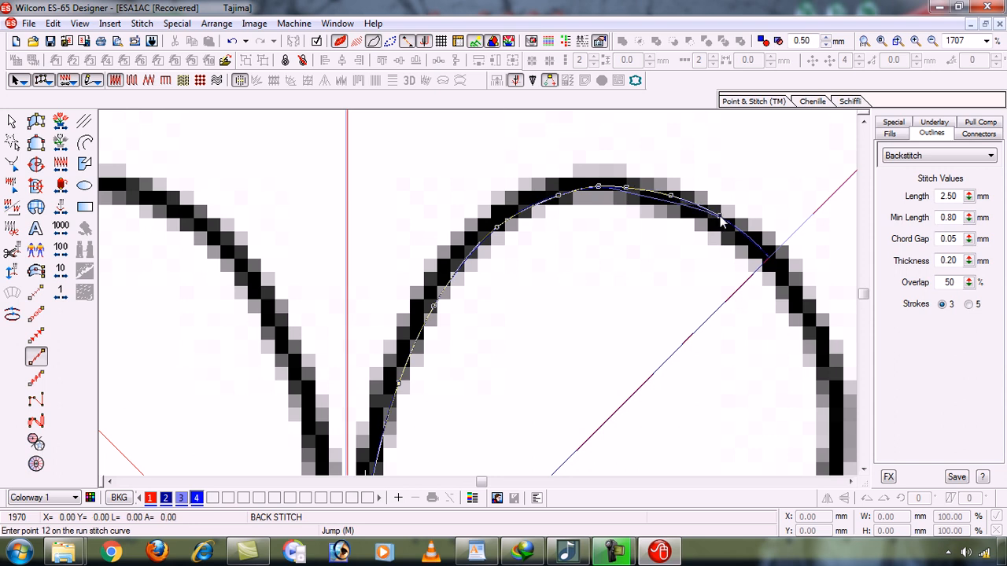
left_click(754, 243)
left_click(770, 262)
key("Return")
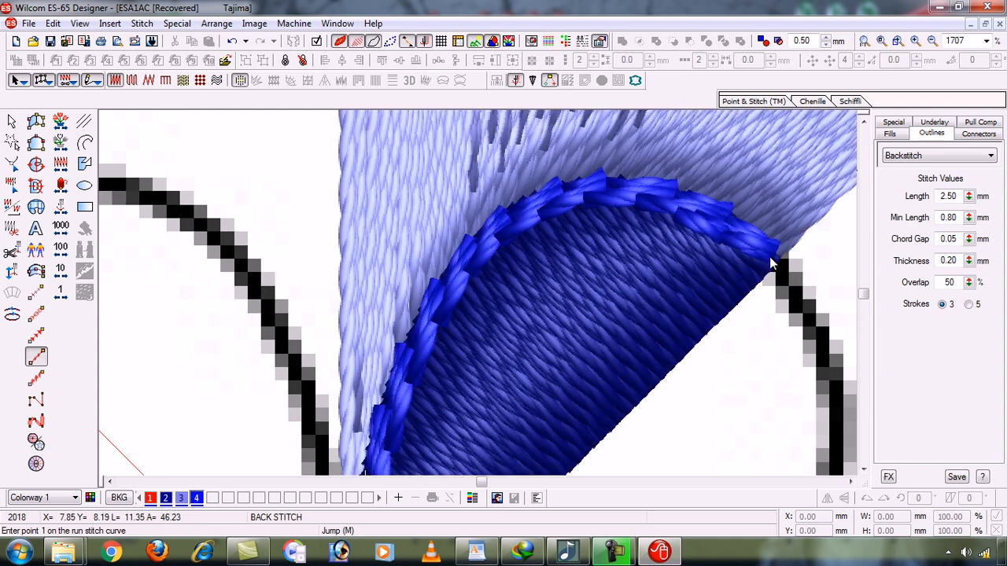
Step: Examine the backstitch outlines across the whole motif segment and close up on its pointed upper petal
key("shift+z")
key("shift+z")
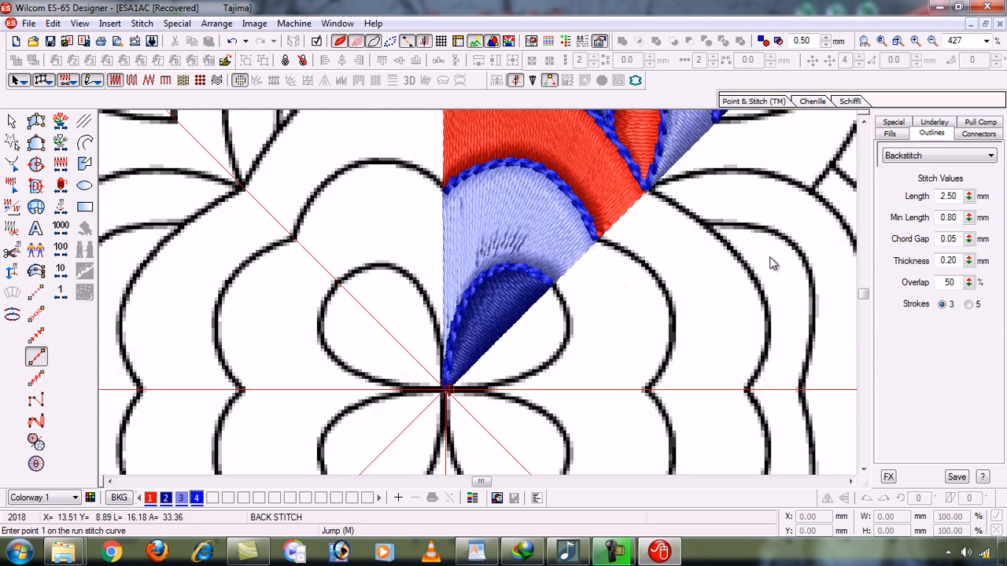
key("0")
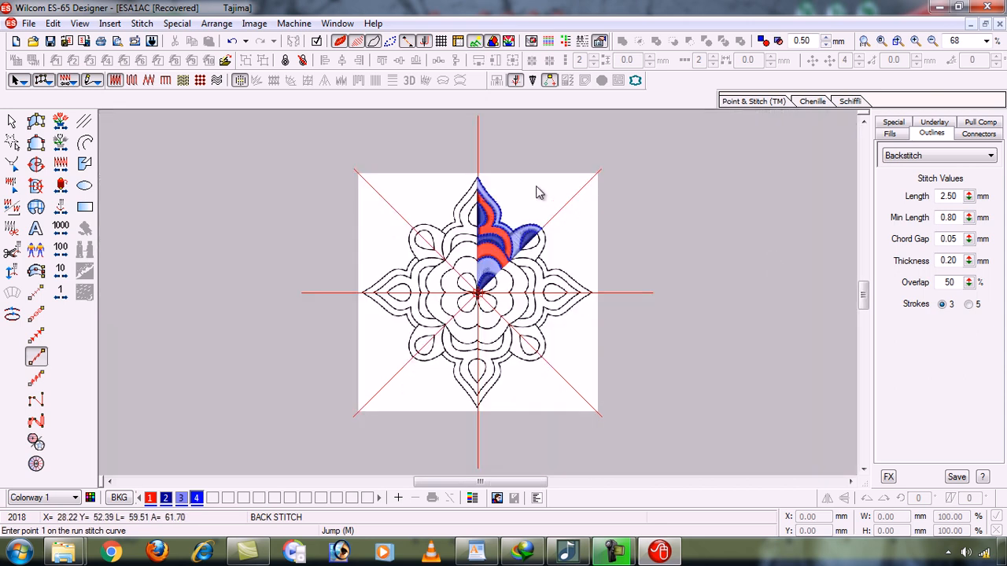
left_click(12, 122)
key("b")
left_click_drag(453, 171, 561, 311)
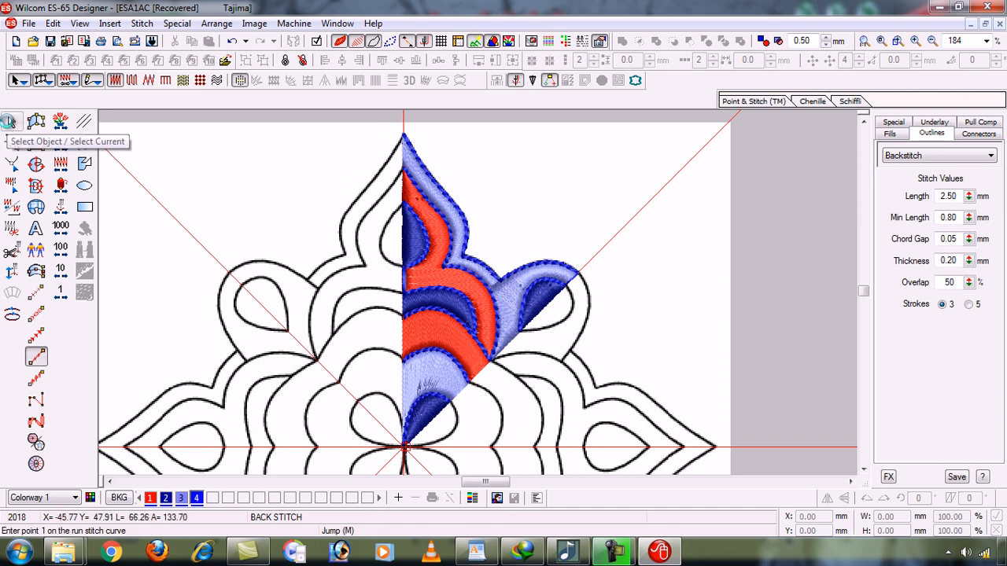
left_click(9, 121)
key("b")
left_click_drag(378, 125, 530, 307)
Step: Try 5 strokes on the outermost backstitch along the light blue band, return it to 3 strokes, and deselect it
left_click(12, 122)
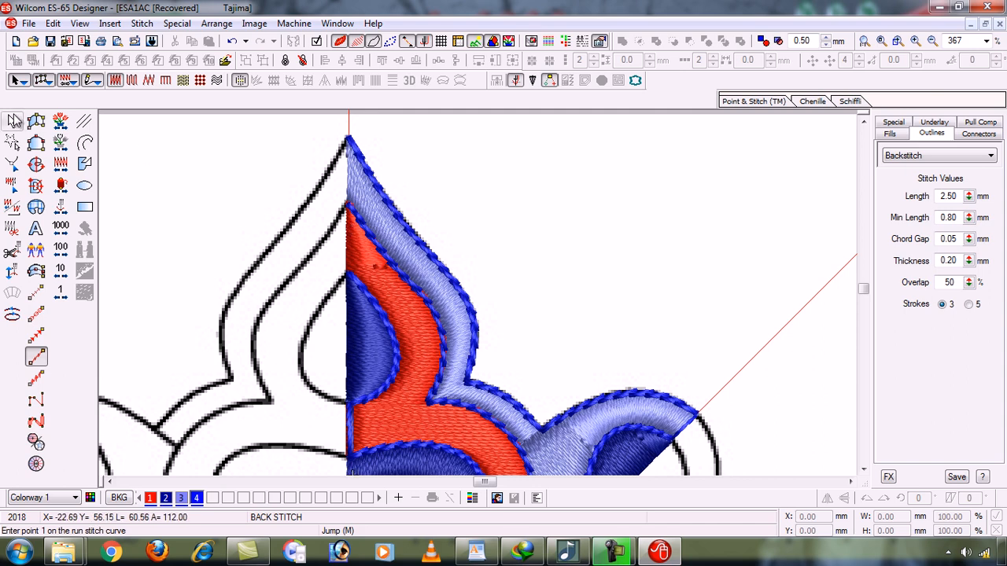
left_click(498, 210)
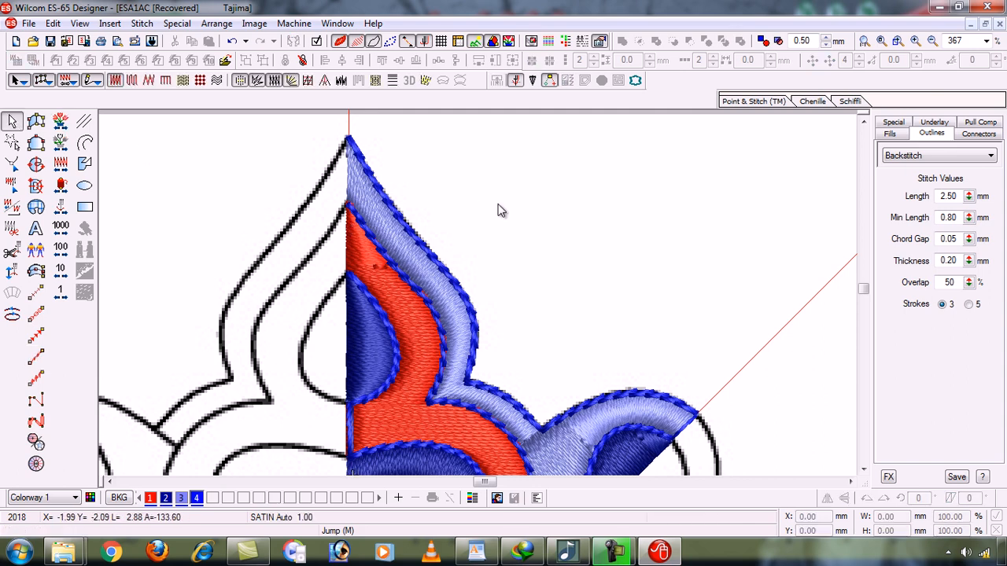
left_click(419, 234)
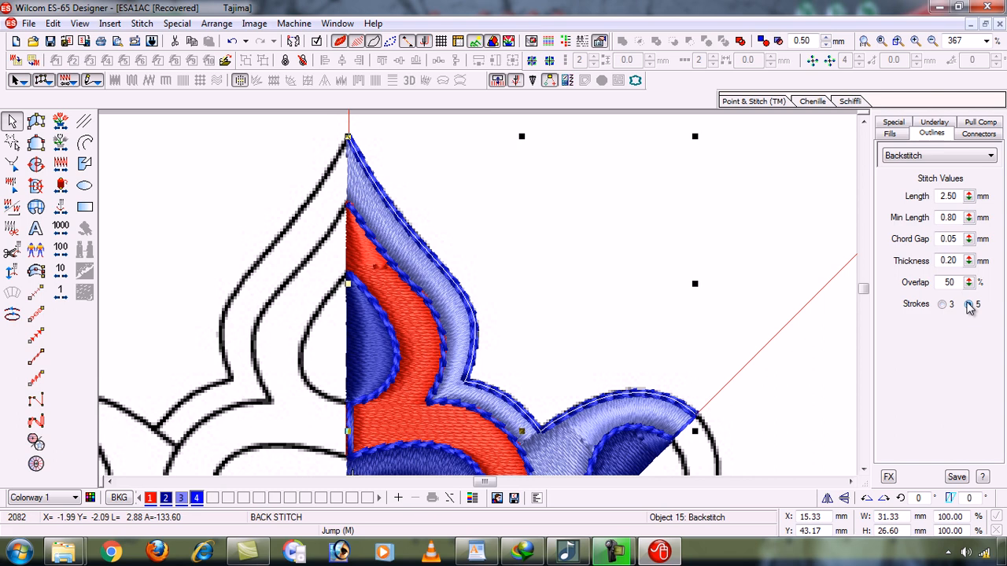
left_click(943, 305)
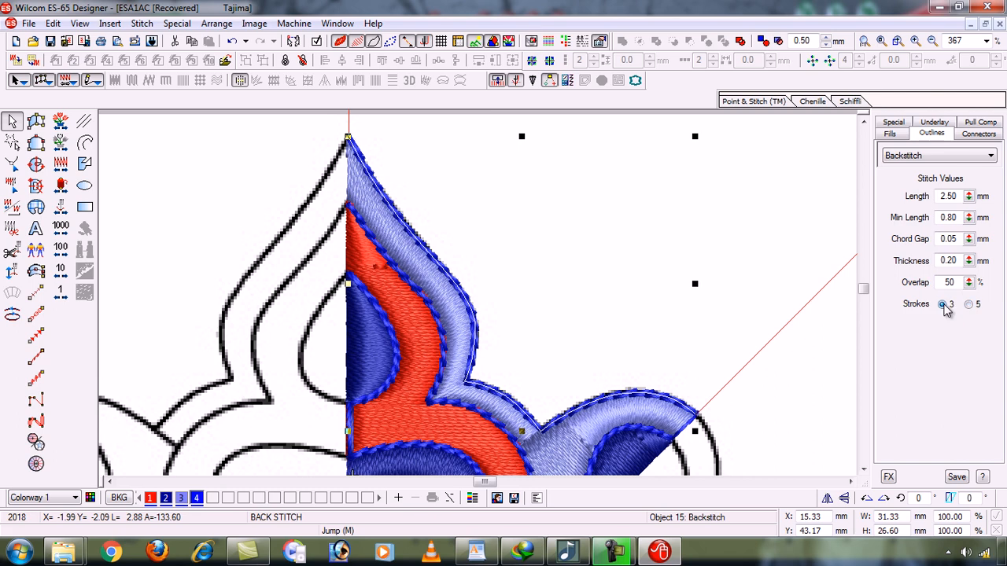
left_click(748, 282)
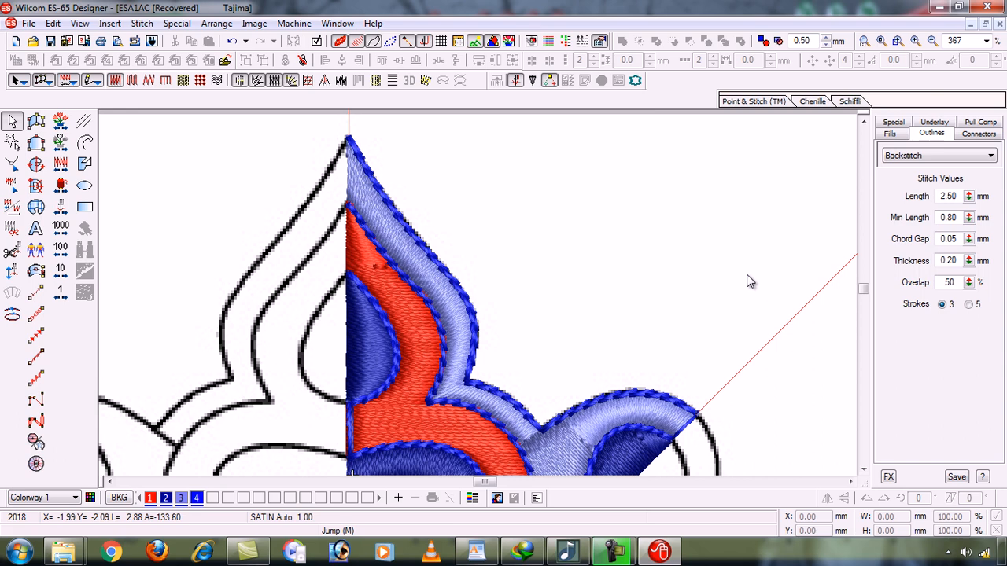
Step: Try deleting the vertical guide line and undo the deletion
key("0")
left_click(477, 157)
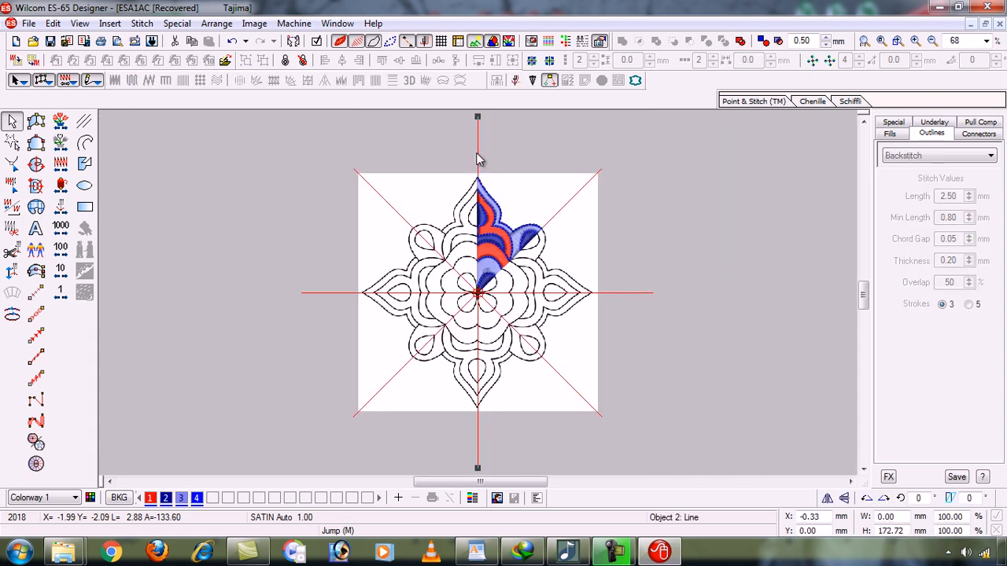
left_click(348, 191)
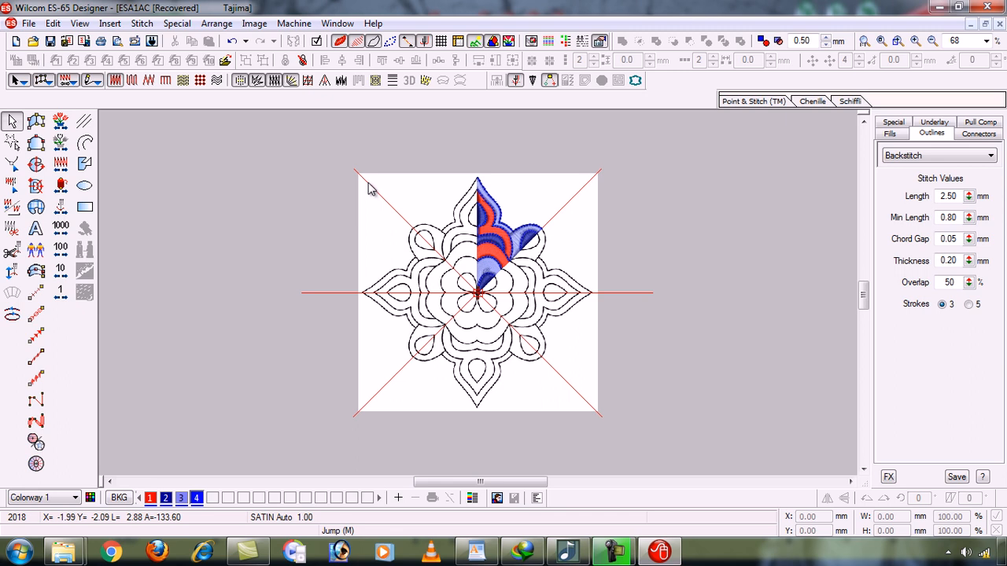
key("ctrl+z")
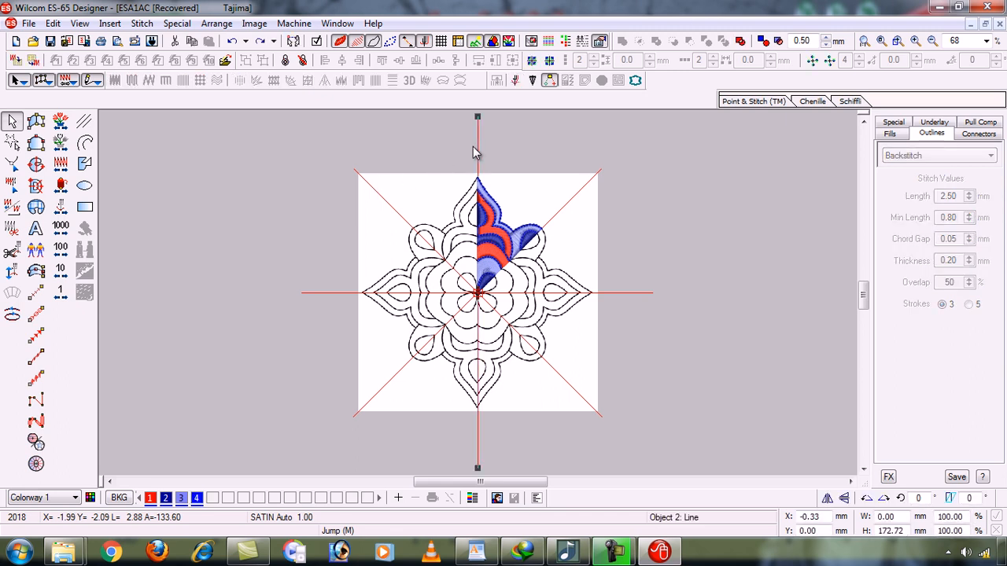
Step: Select all fills and outlines of the finished segment, group them into one object, and deselect it
left_click(442, 147)
left_click_drag(445, 156, 561, 312)
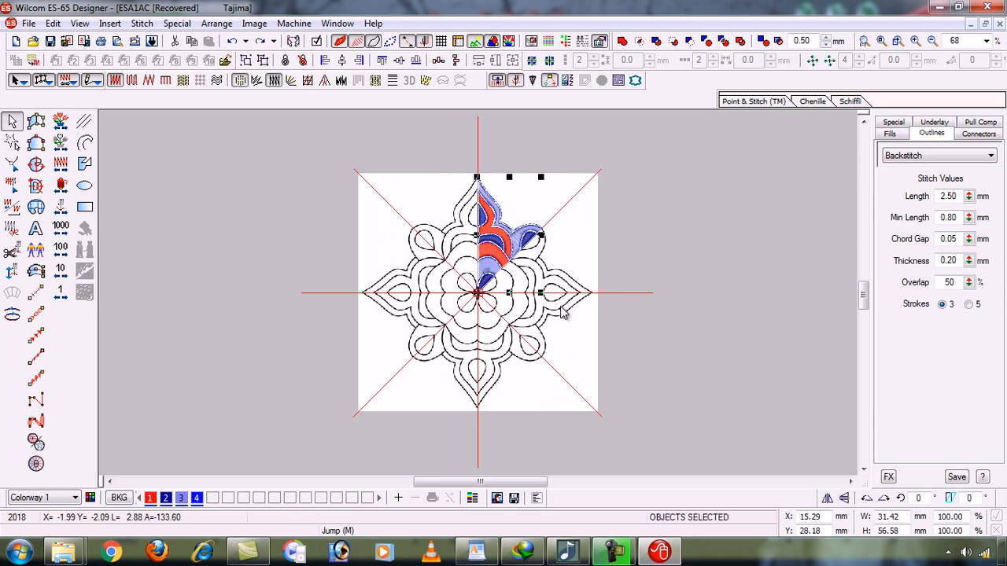
key("b")
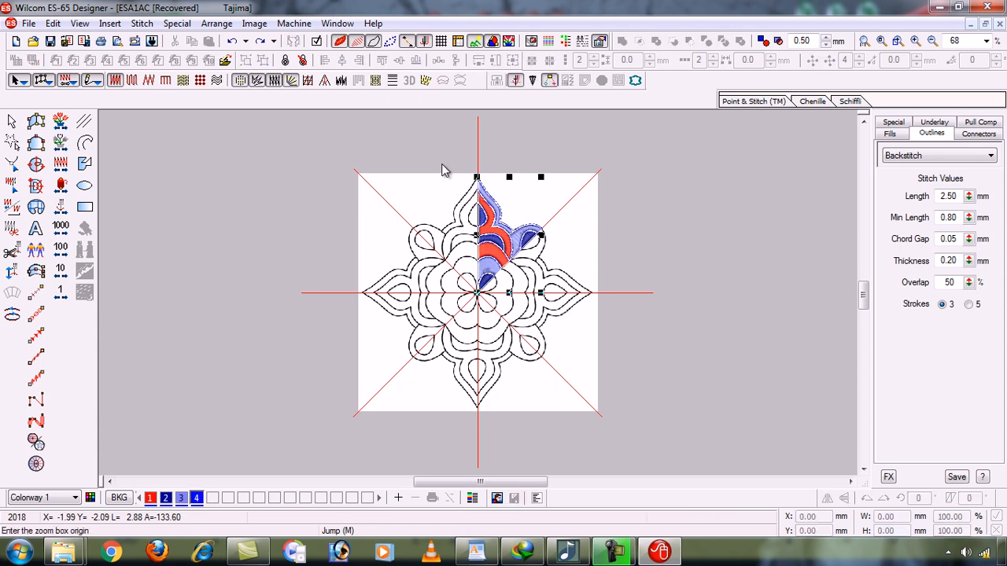
left_click_drag(442, 160, 564, 307)
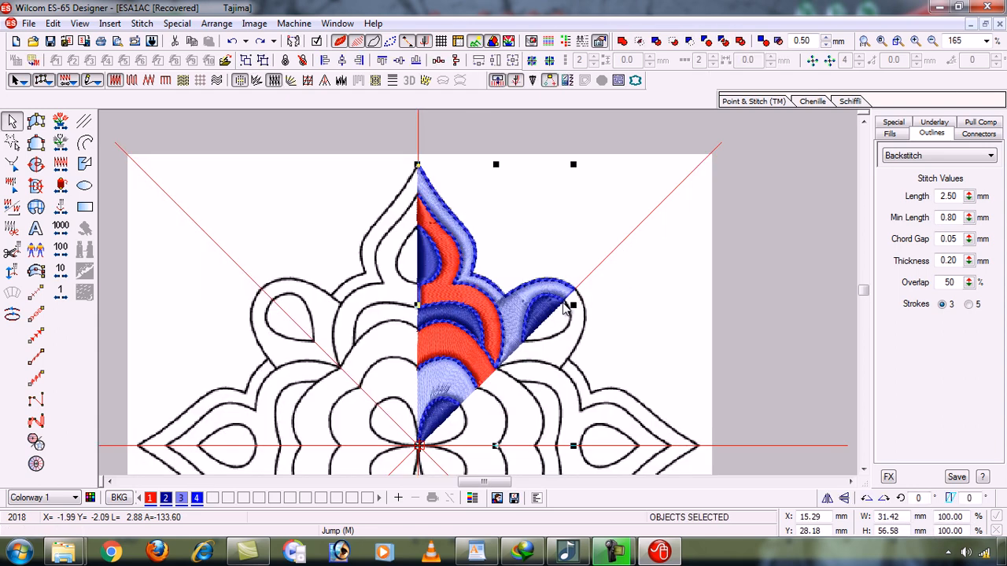
left_click_drag(362, 141, 521, 346)
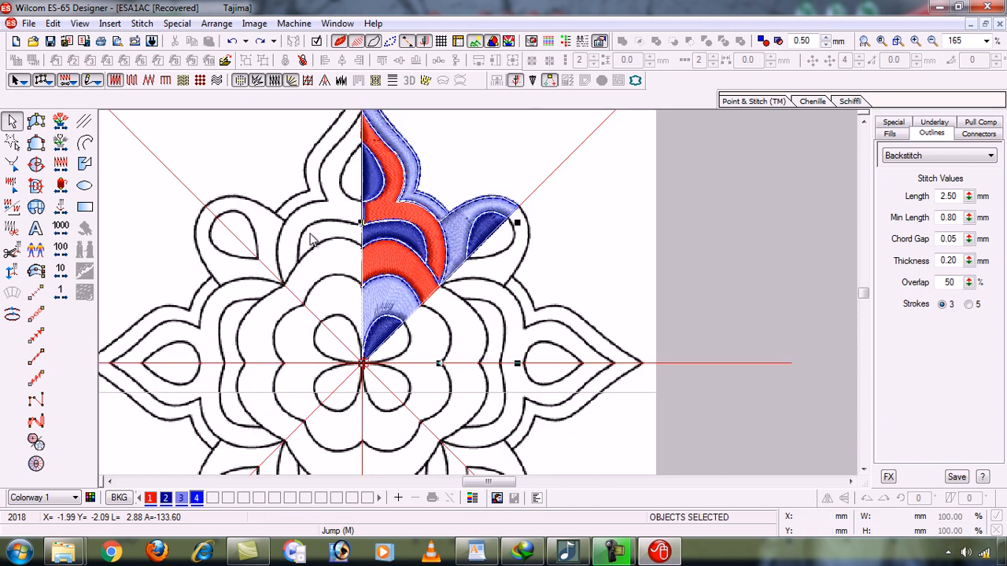
left_click(247, 61)
left_click(645, 261)
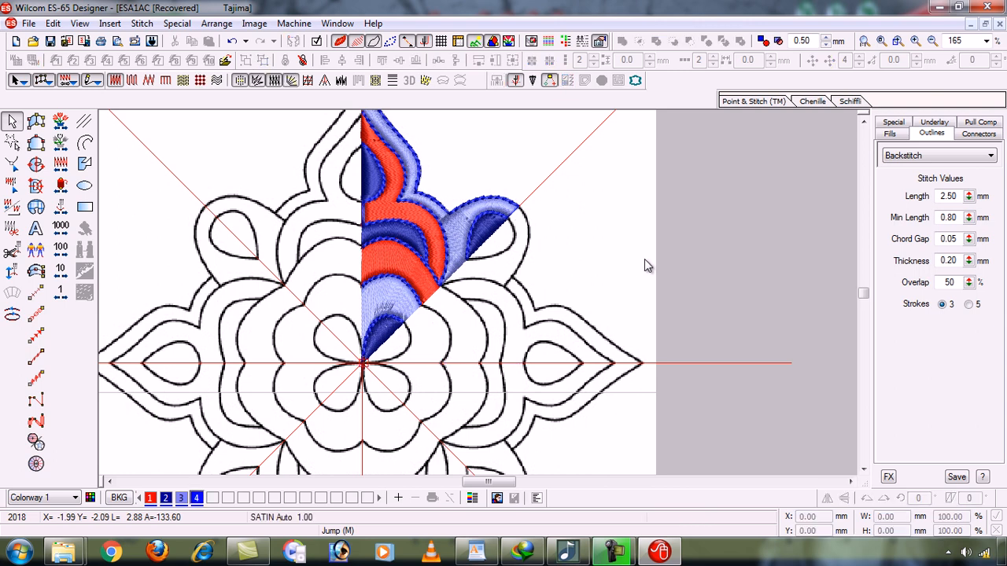
Step: Duplicate the grouped segment in place and mirror the copy horizontally
key("0")
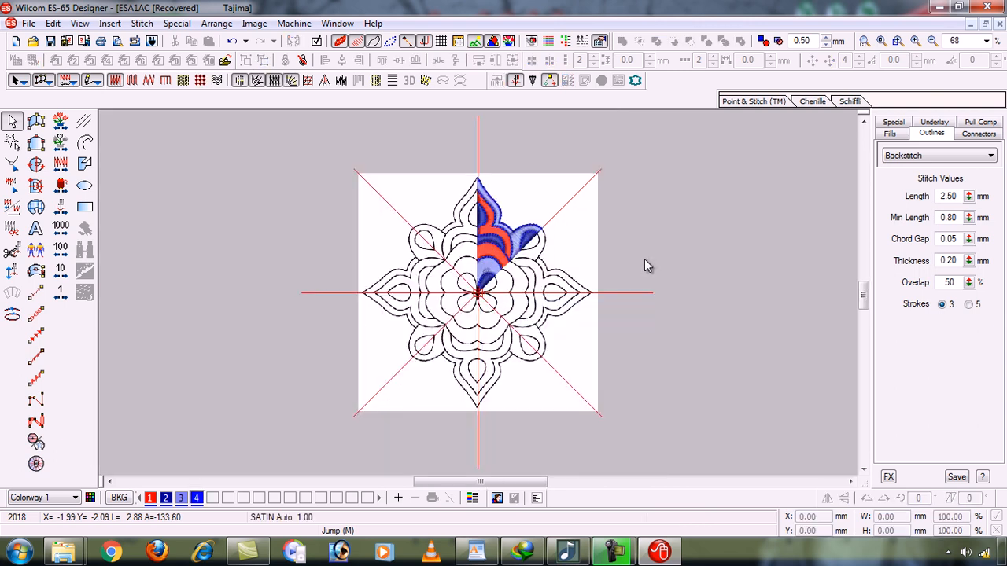
key("b")
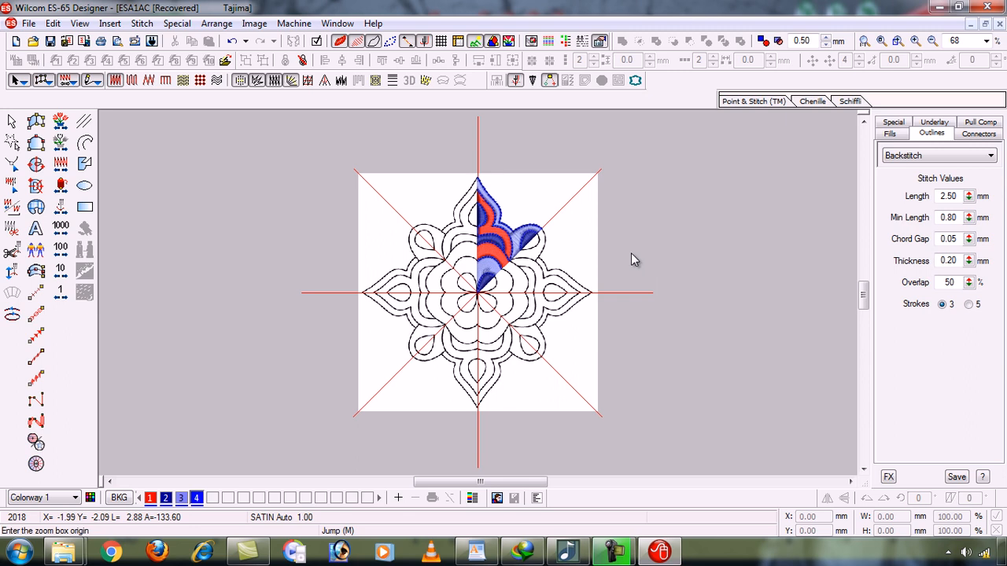
left_click_drag(348, 162, 606, 359)
left_click_drag(610, 417, 606, 421)
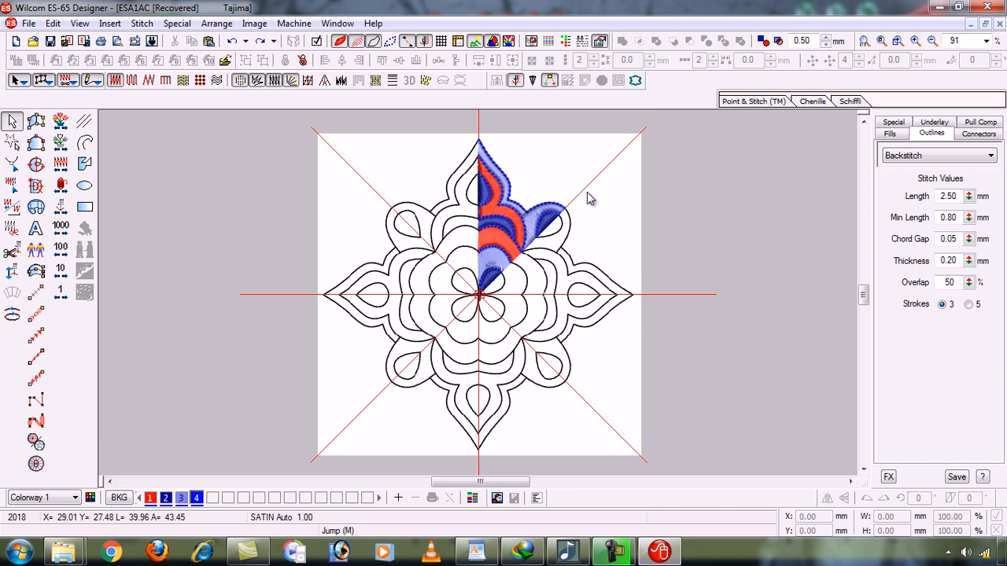
left_click(503, 225)
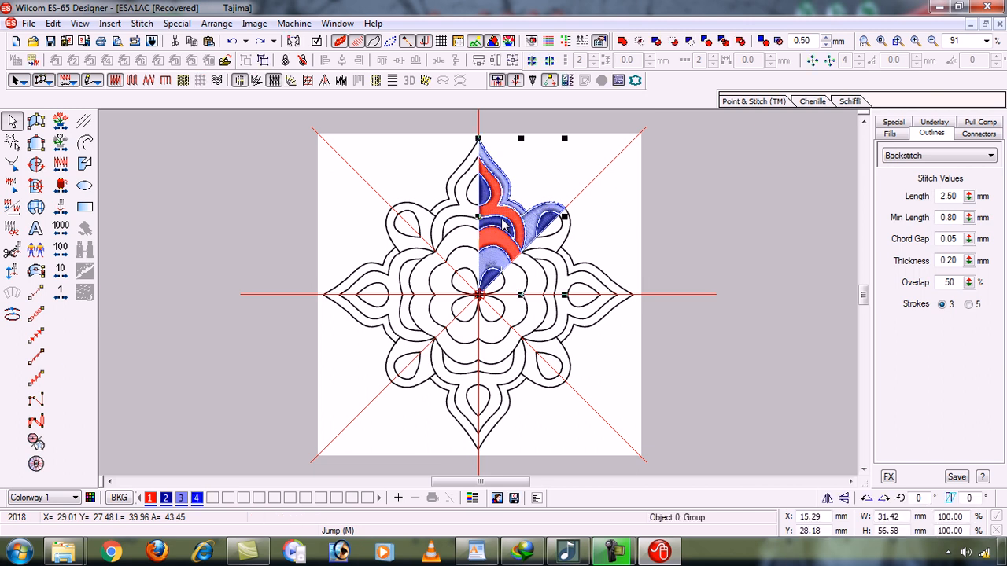
key("ctrl+d")
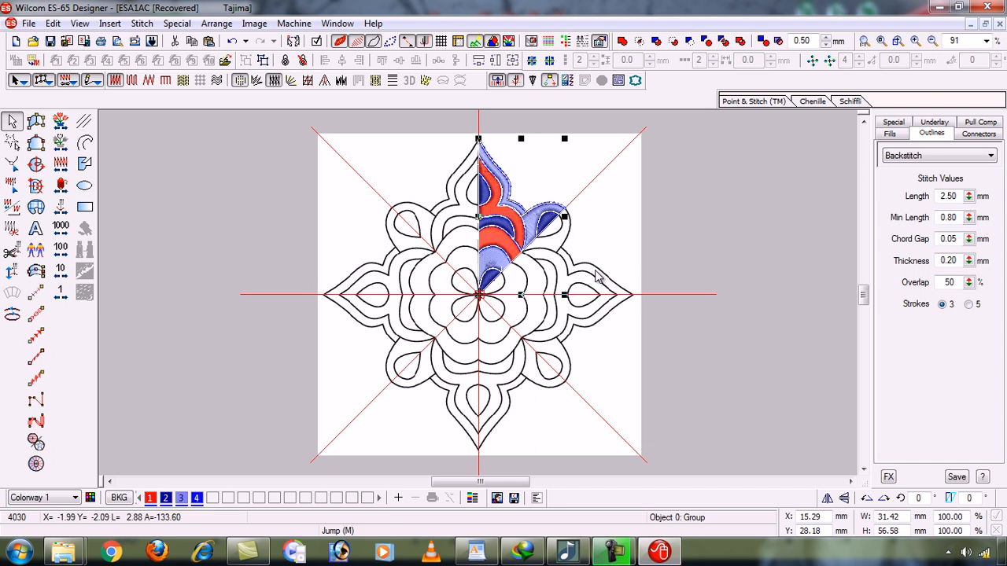
left_click(828, 499)
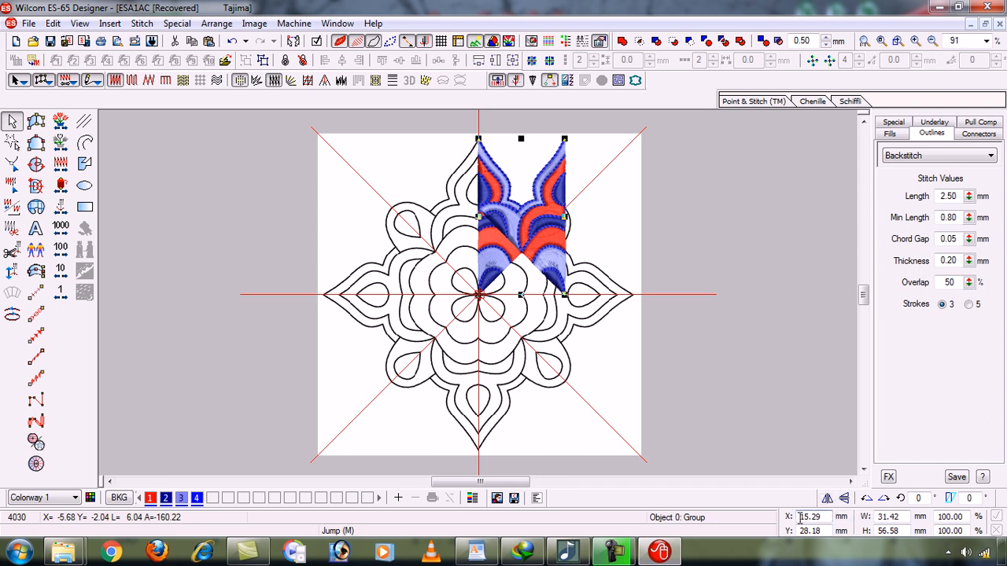
Step: Set the mirrored copy's X position to -15.29 mm and deselect it
left_click(800, 517)
type("-")
key("Return")
left_click(687, 270)
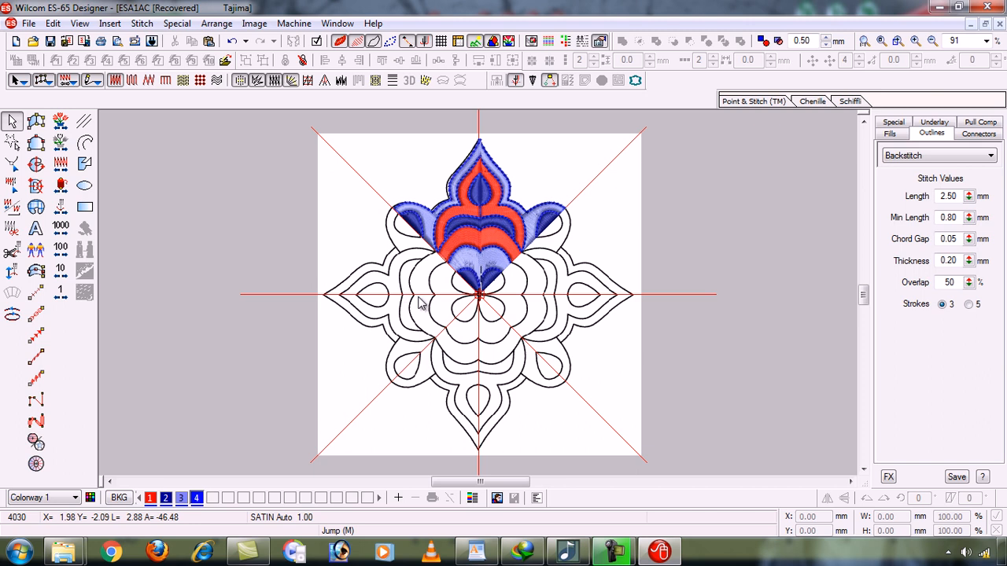
Step: Nudge the mirrored half left towards the artwork outline, to about X -16.51 mm, and deselect it
key("b")
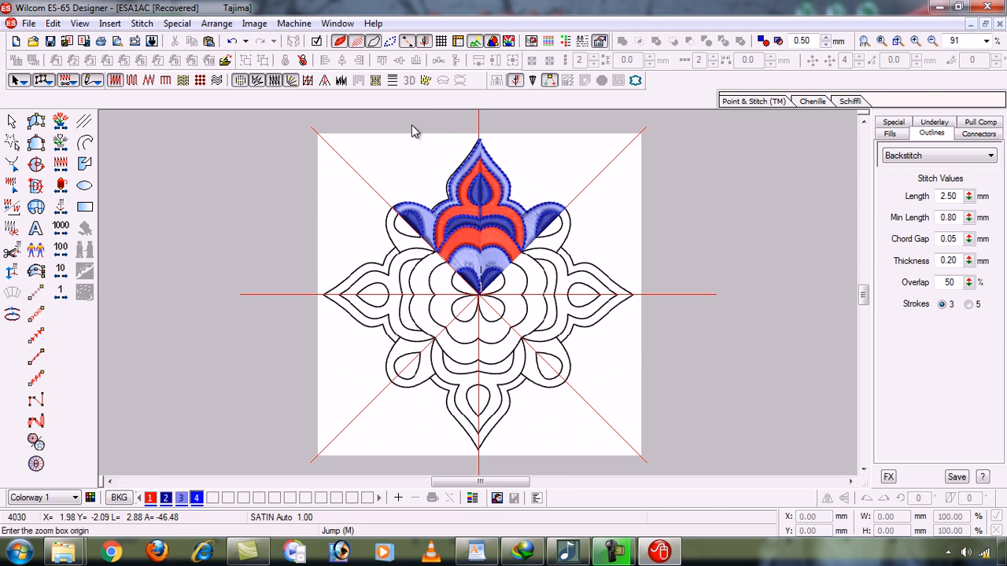
left_click_drag(376, 133, 592, 298)
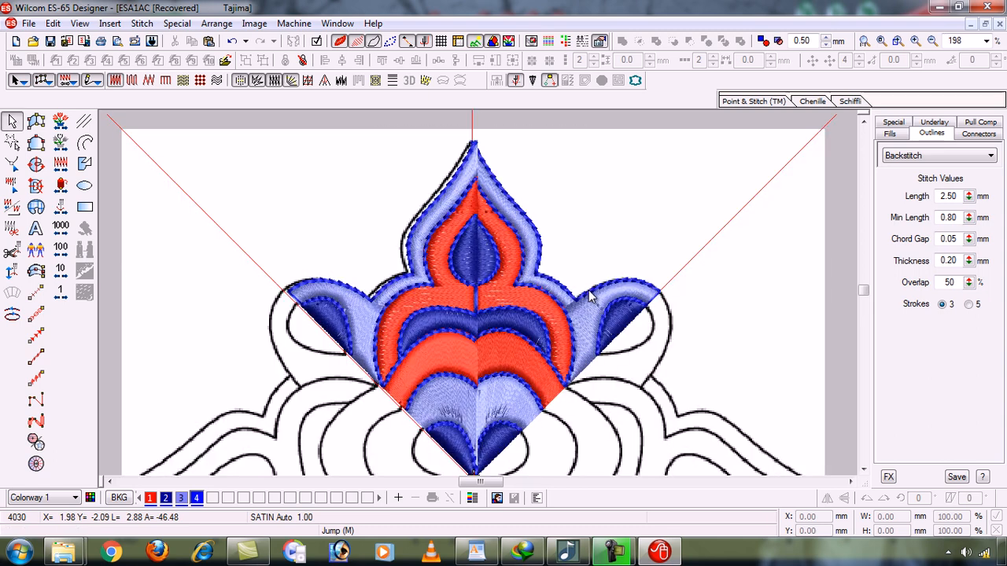
left_click(451, 217)
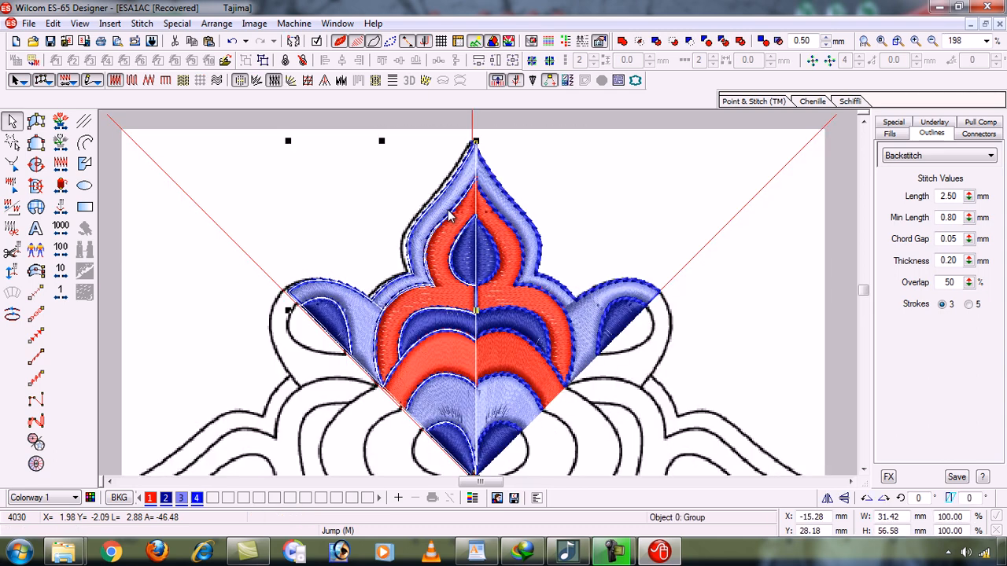
key("Left")
key("Left")
key("Left")
key("Left")
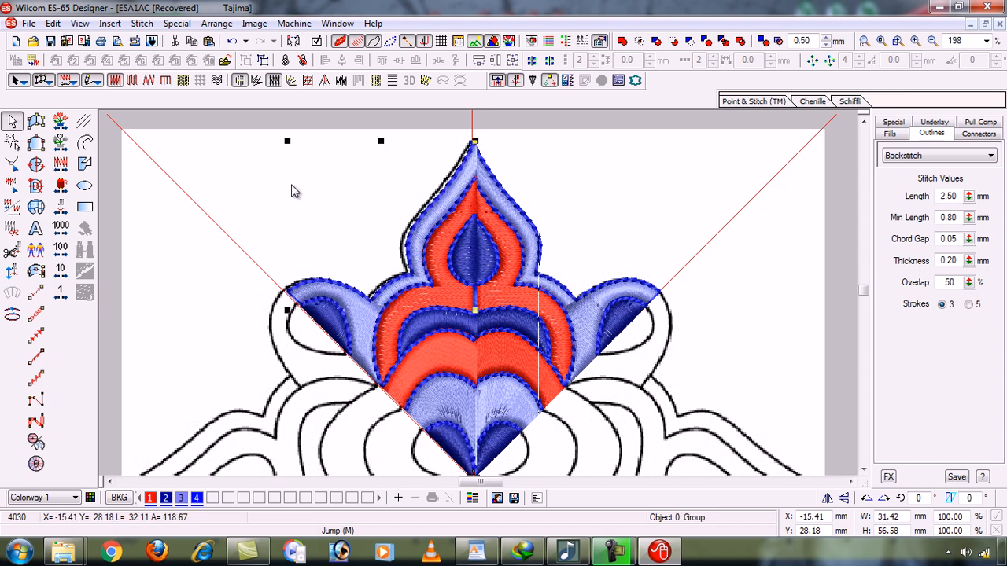
key("Left")
key("Left")
key("Left")
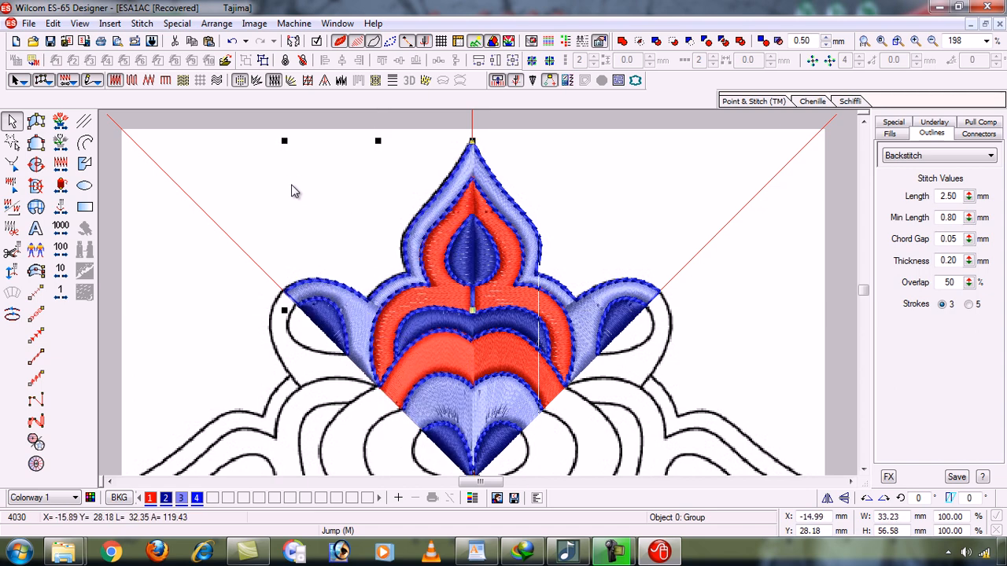
key("Left")
key("Left")
key("Left")
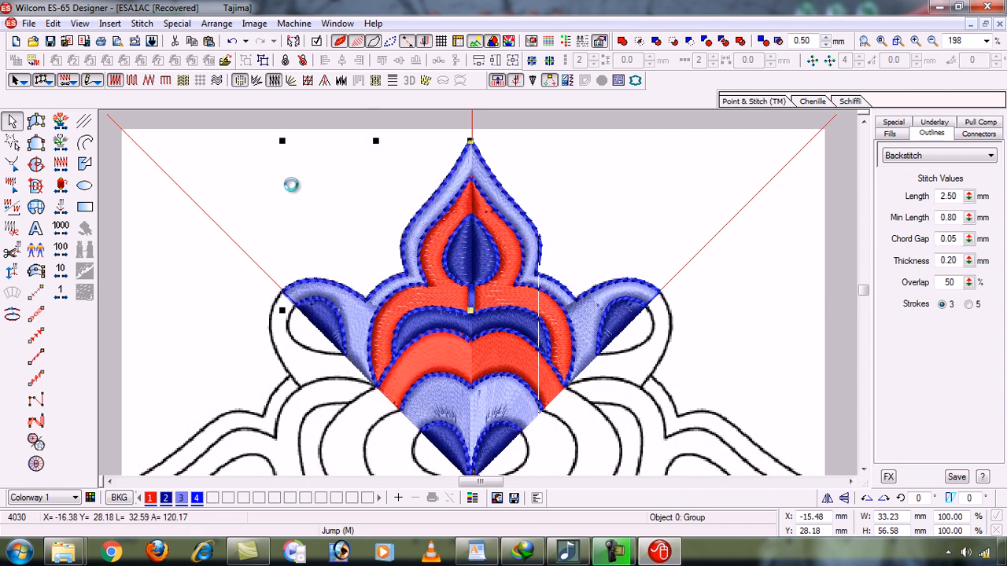
key("Escape")
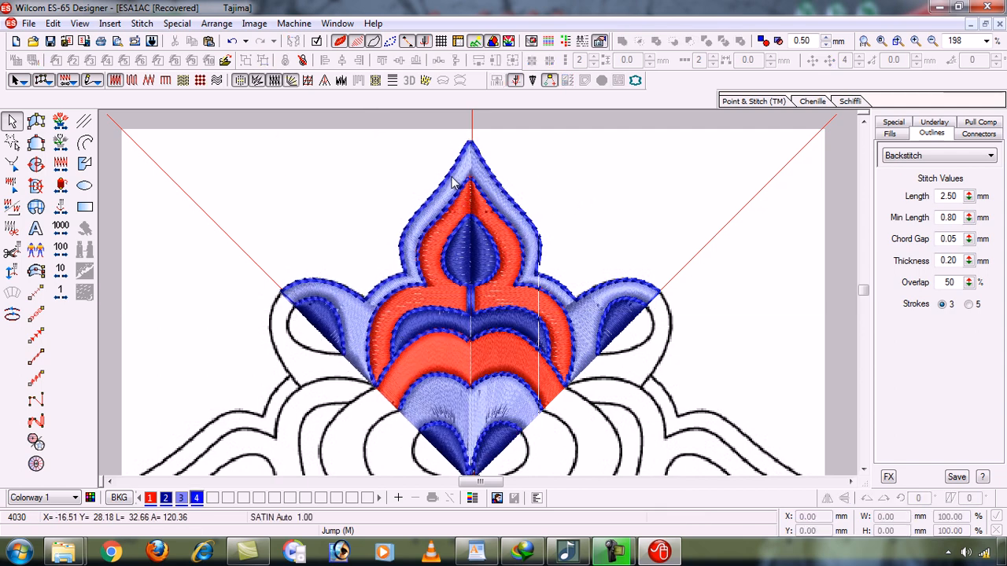
Step: Compare the halves' outlines with the artwork with stitches hidden, restore the stitches, and nudge the mirrored half right to X -16.02 mm
key("t")
key("s")
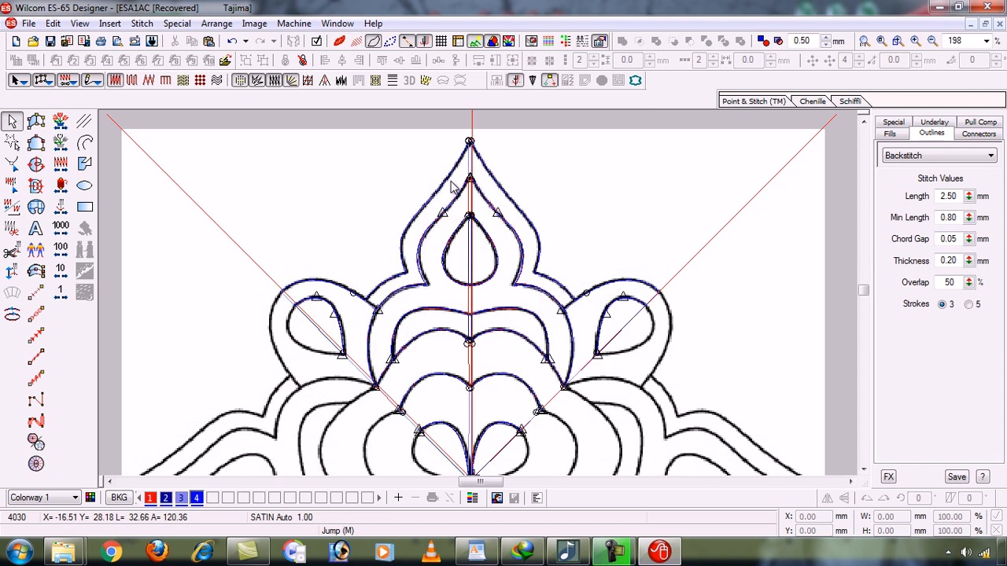
key("t")
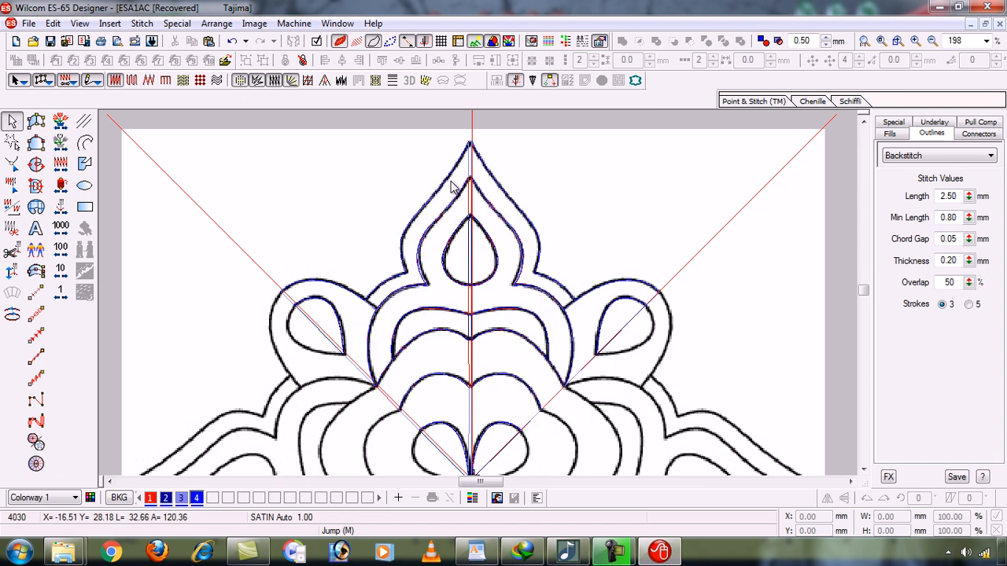
key("s")
left_click(452, 185)
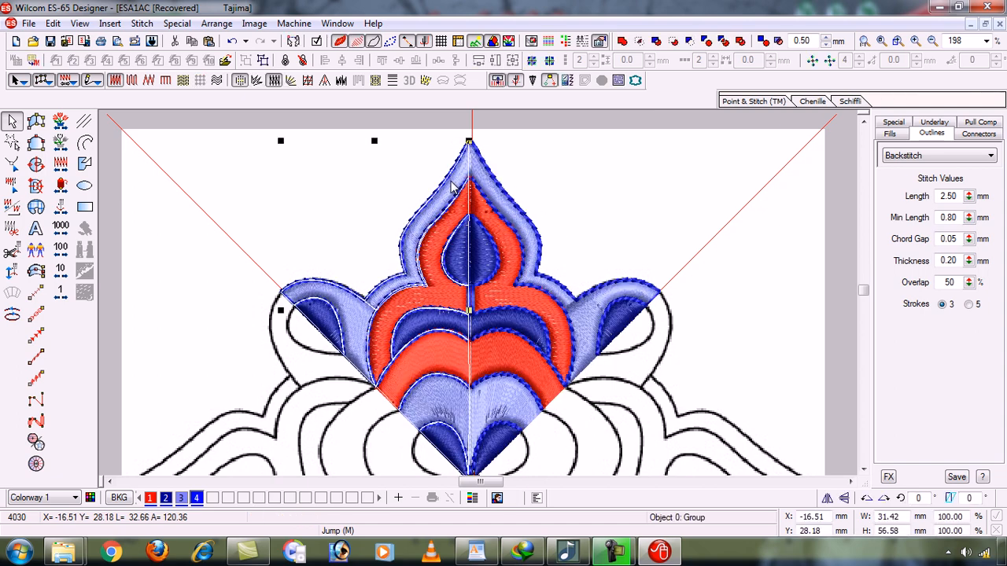
key("Right")
key("Right")
key("Right")
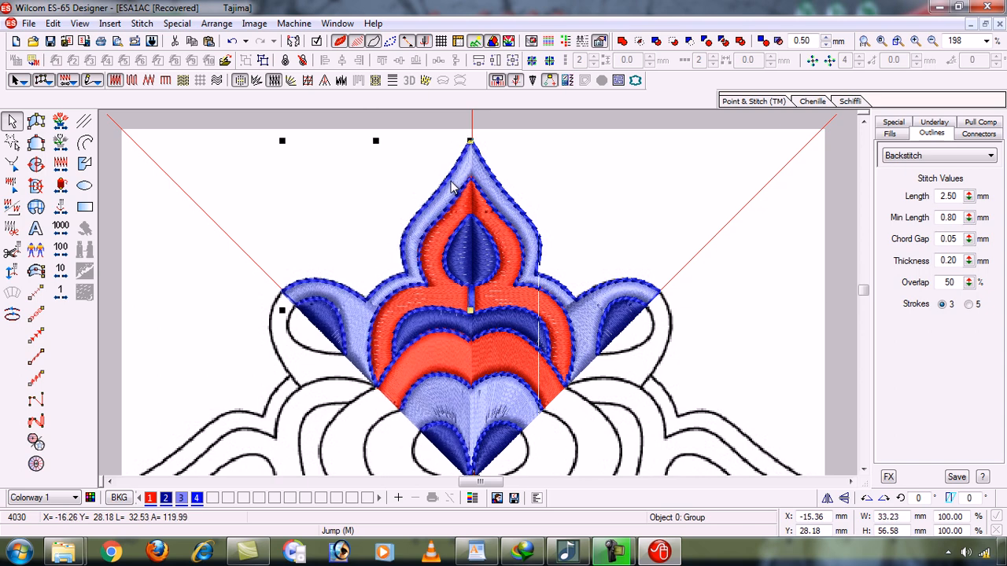
left_click(657, 184)
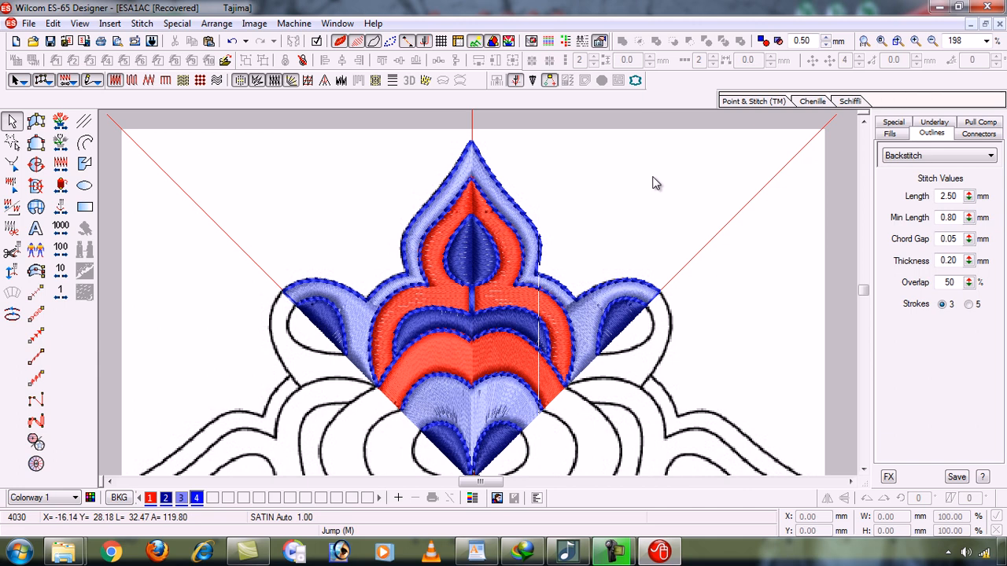
left_click(464, 183)
key("Right")
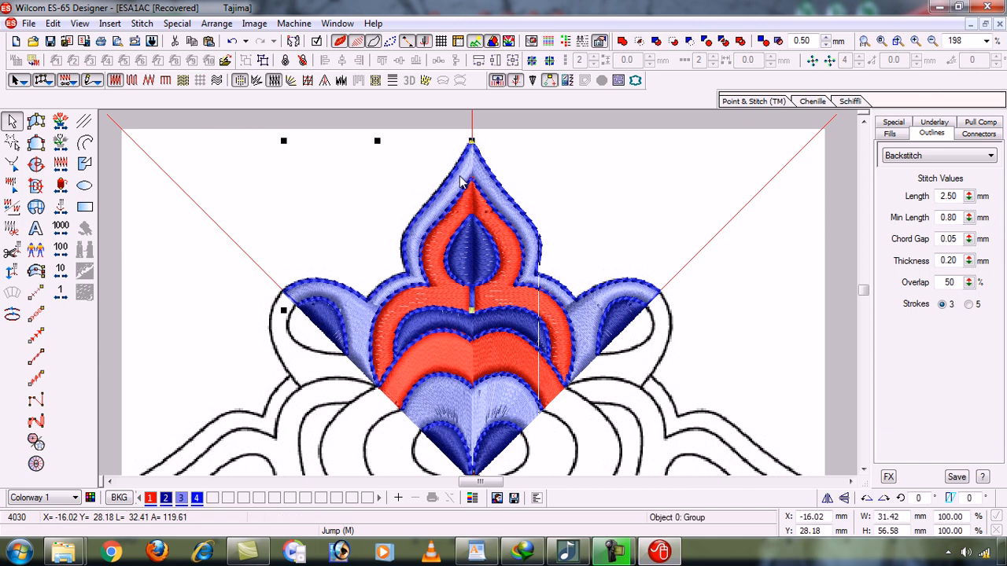
left_click(652, 164)
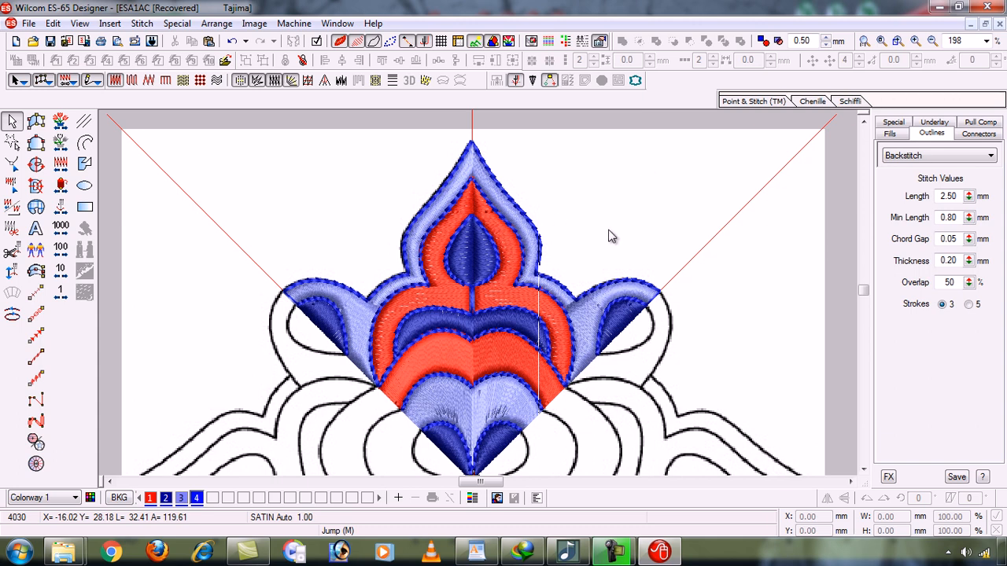
Step: Inspect the seam between the halves and bridge the outline gap at the light blue petals' central notch with a short four-point backstitch
key("b")
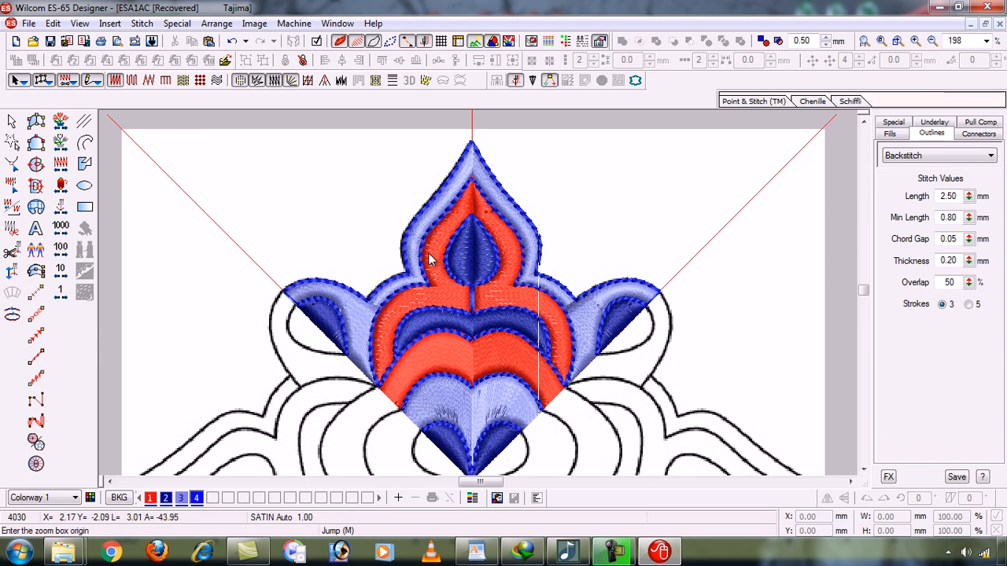
left_click_drag(442, 206, 531, 425)
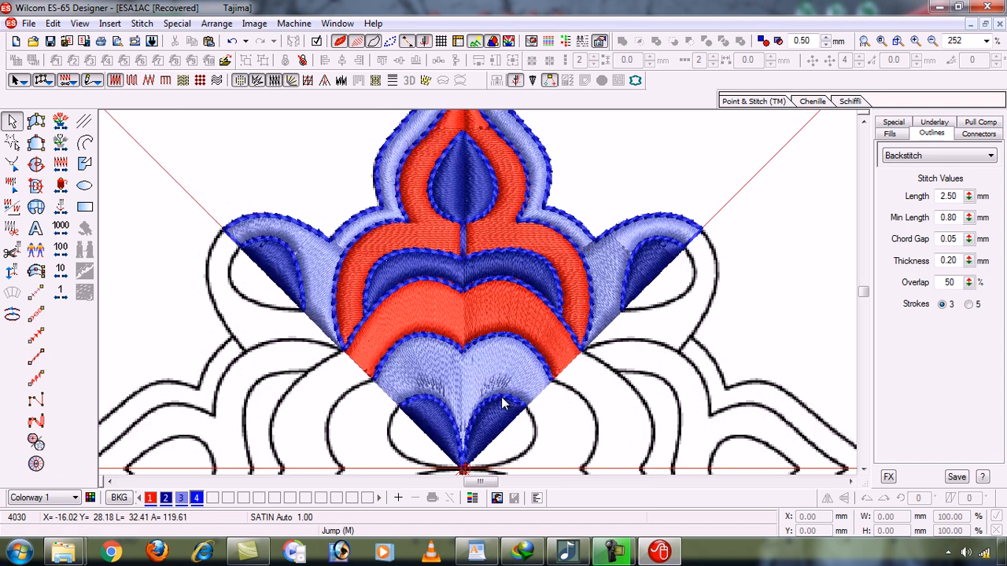
key("0")
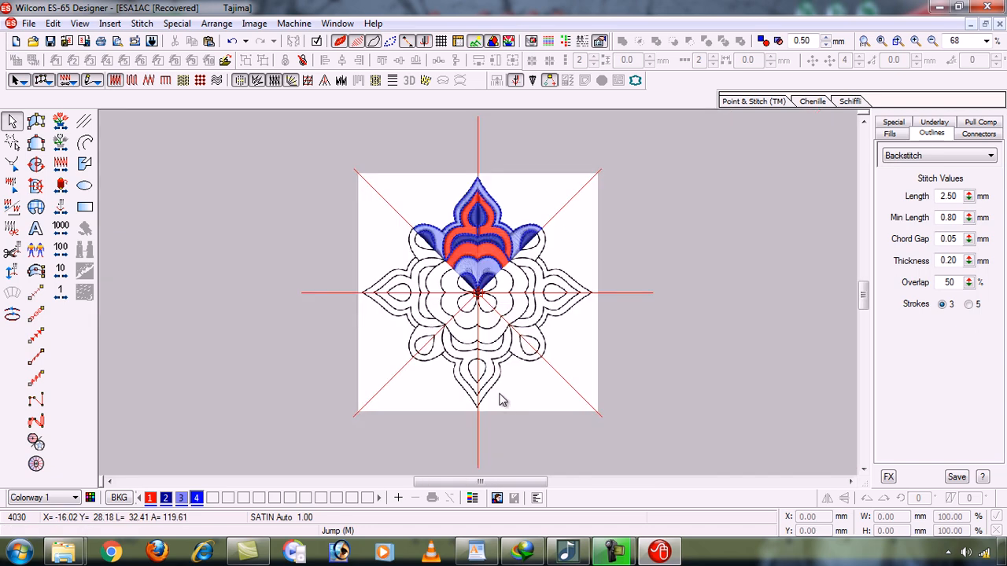
key("b")
left_click_drag(438, 236, 525, 335)
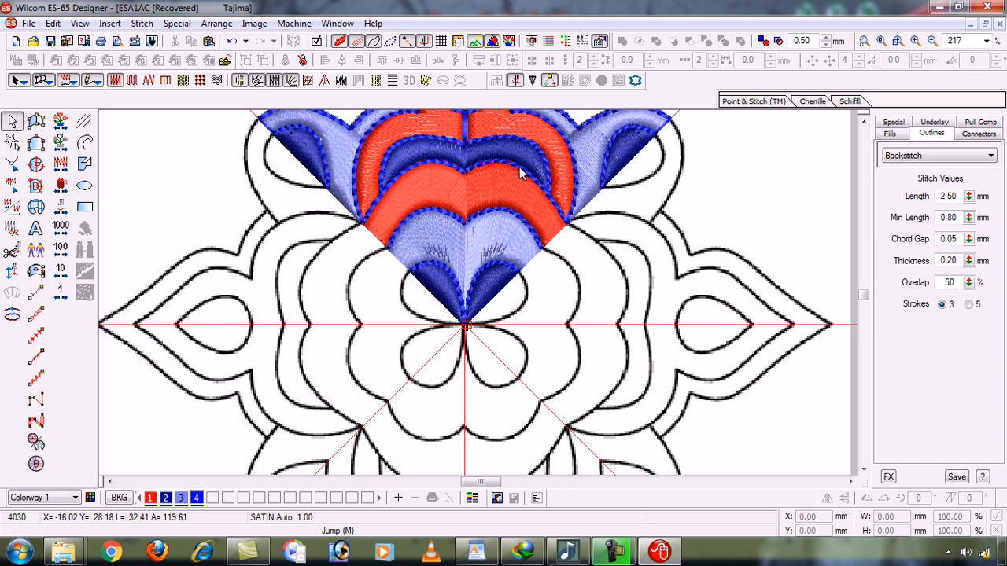
key("b")
left_click_drag(418, 178, 529, 245)
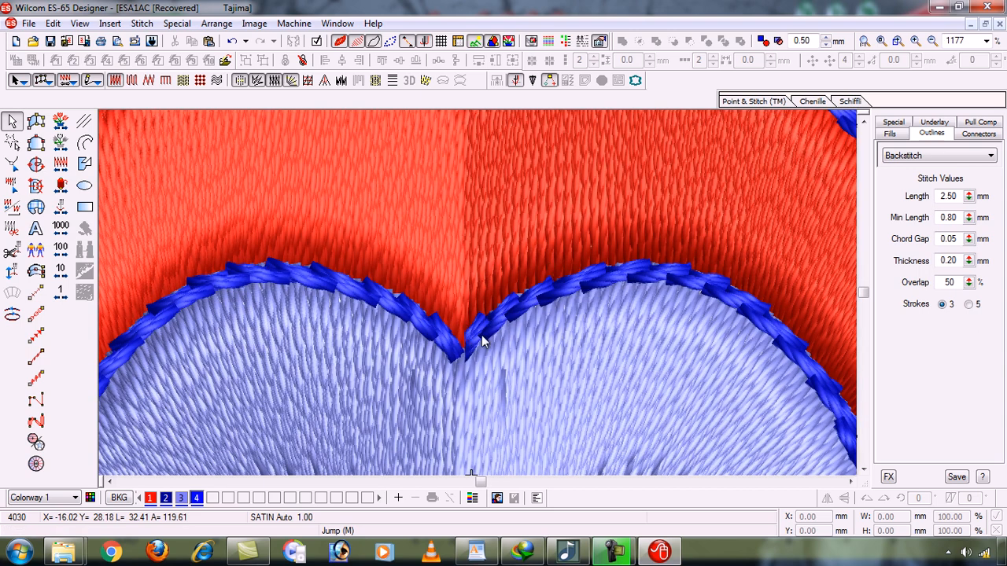
left_click(36, 356)
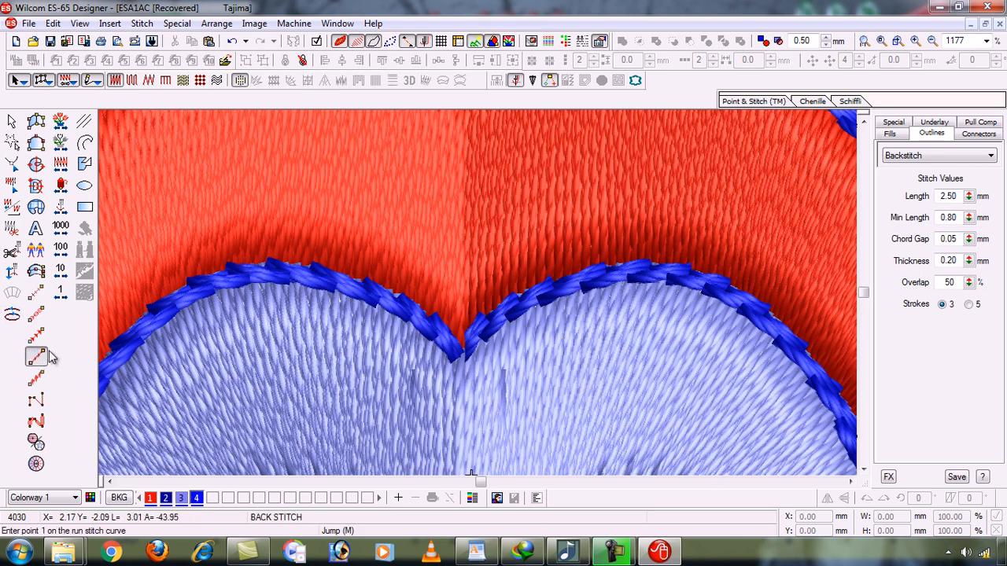
left_click(420, 316)
left_click(444, 339)
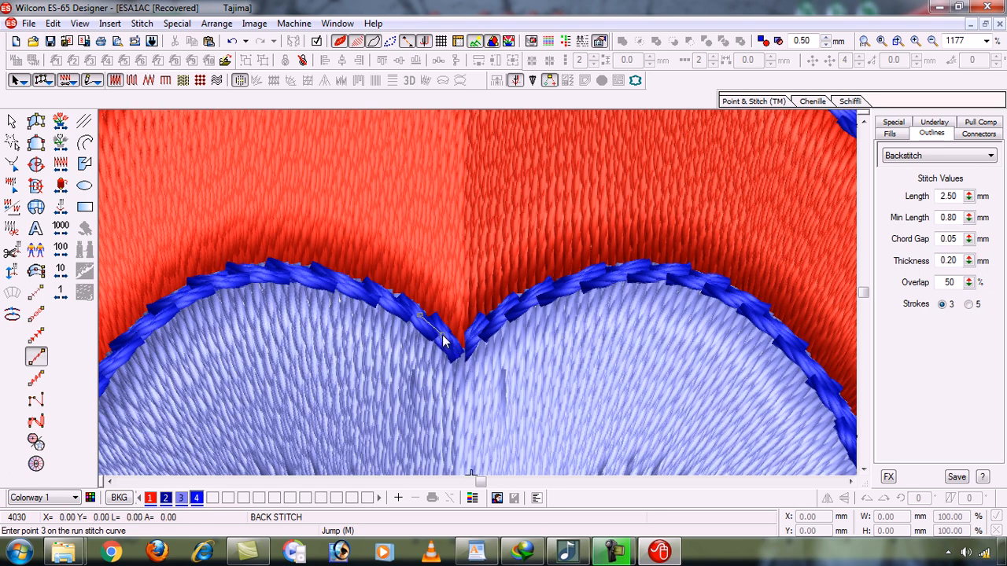
left_click(464, 358)
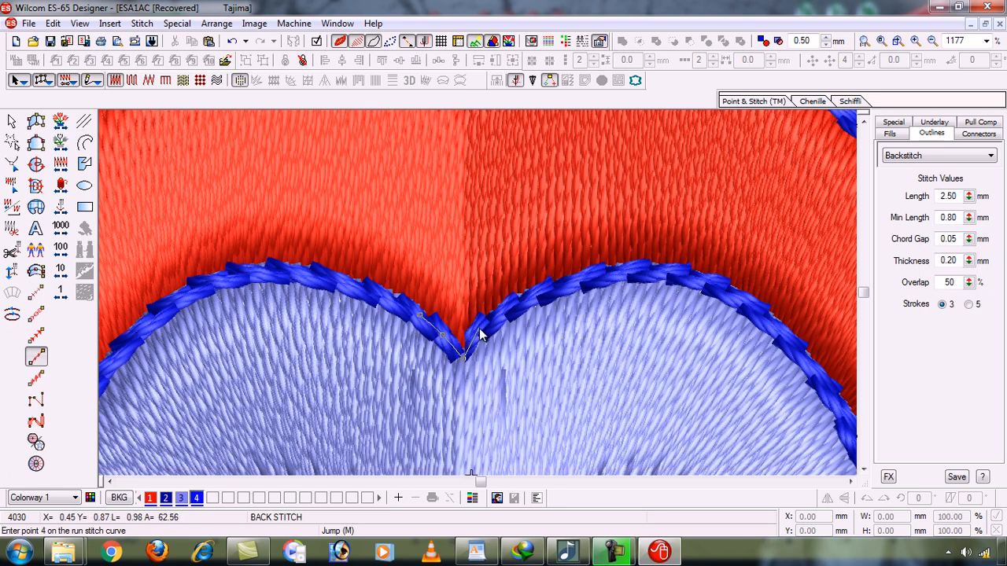
left_click(479, 331)
key("Return")
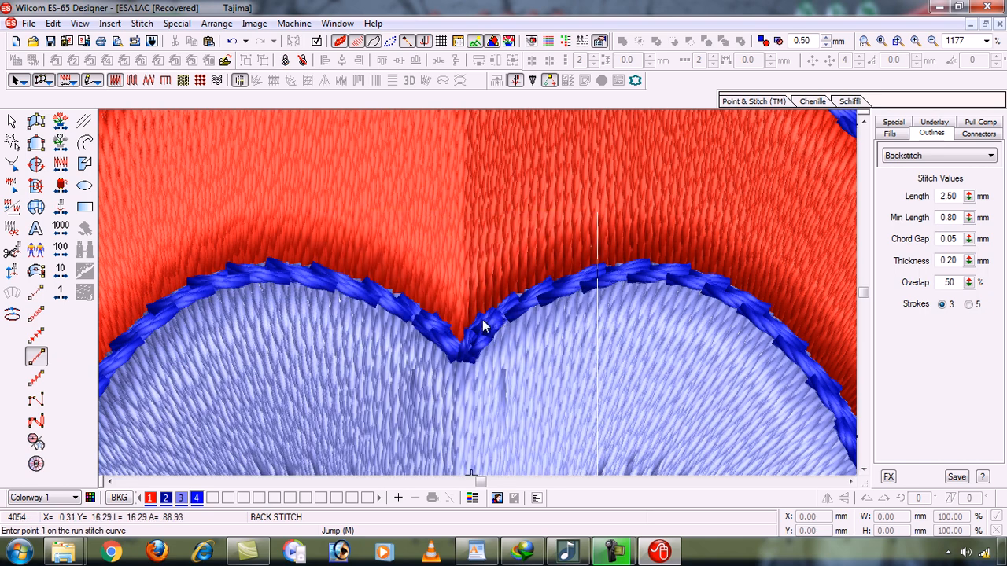
Step: Undo the short bridging backstitch at the light blue petals' central notch
key("ctrl+z")
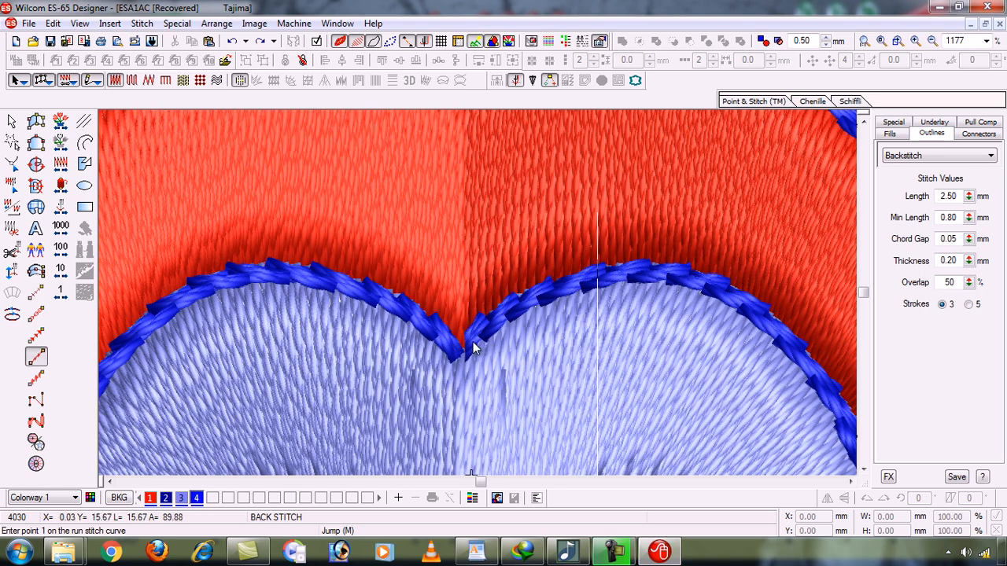
scroll(473, 348, "down", 3)
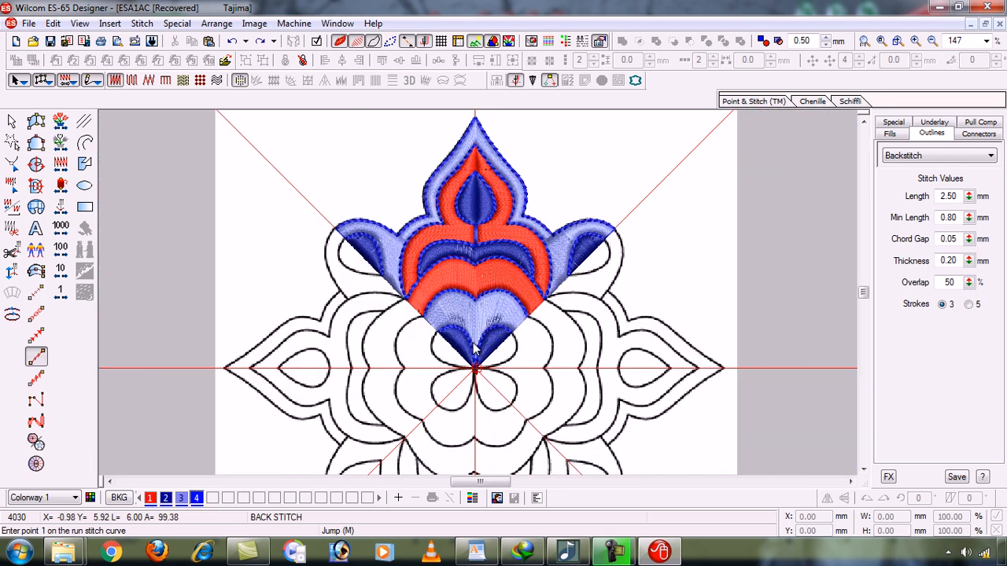
scroll(473, 348, "down", 1)
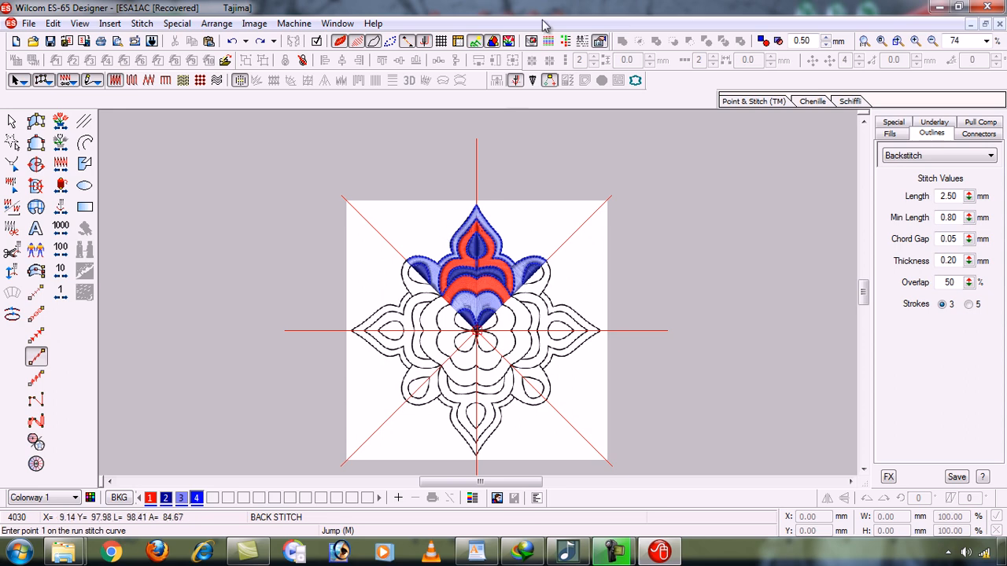
Step: Show the rulers around the design and leave the grid hidden
left_click(441, 41)
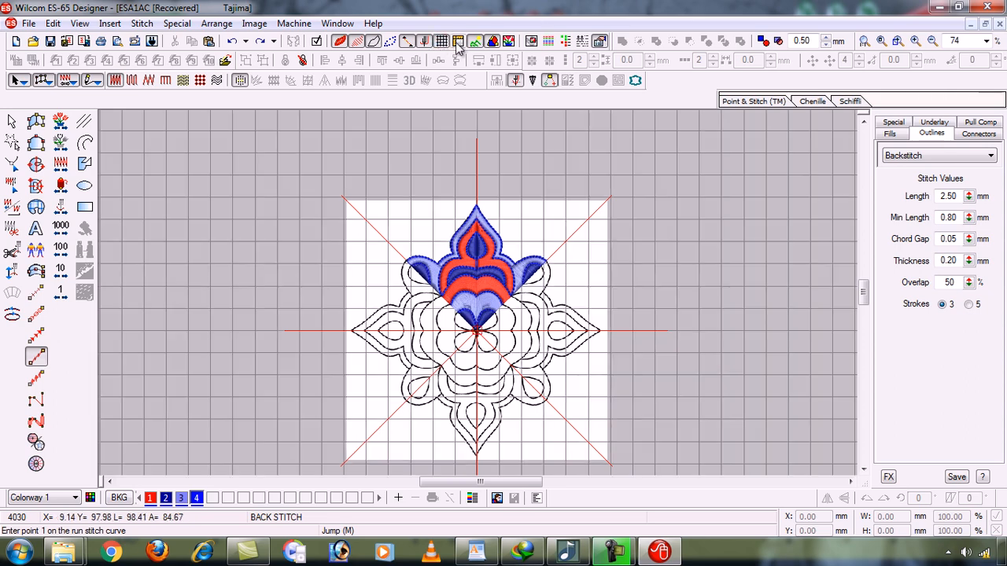
left_click(458, 41)
left_click(442, 41)
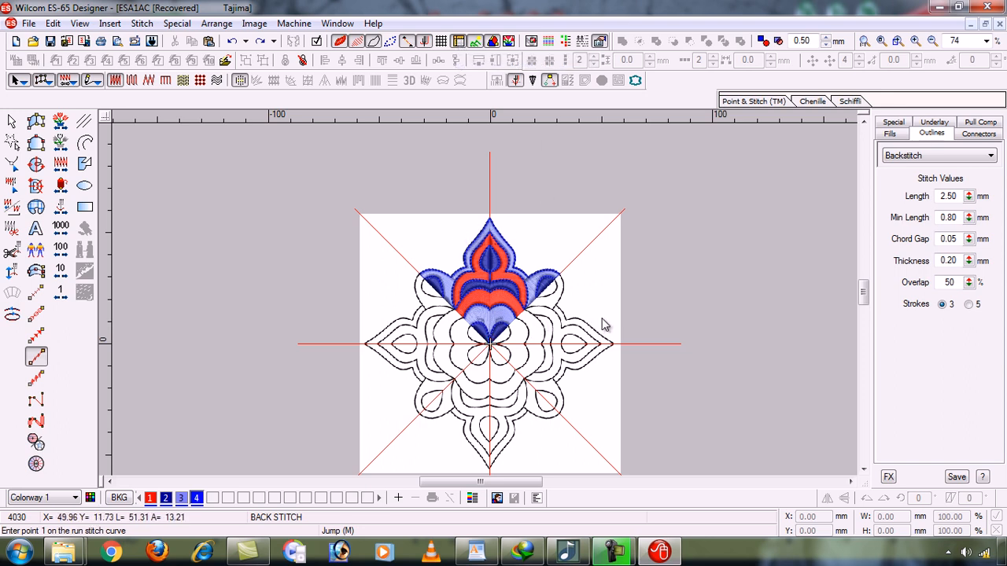
Step: Examine the seam between the mirrored halves, both close up and in the context of the whole artwork
key("z")
key("z")
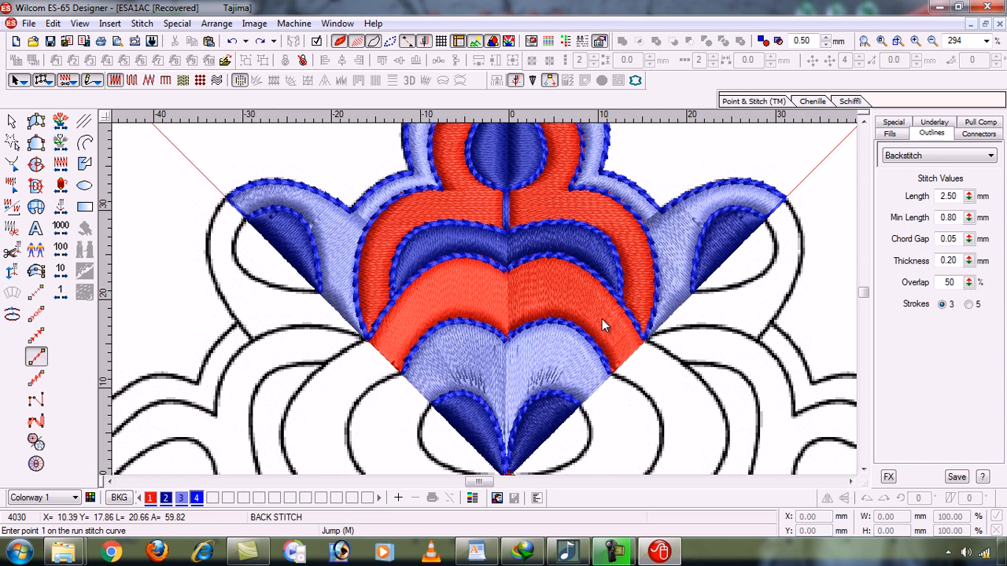
key("shift+z")
key("shift+z")
key("shift+z")
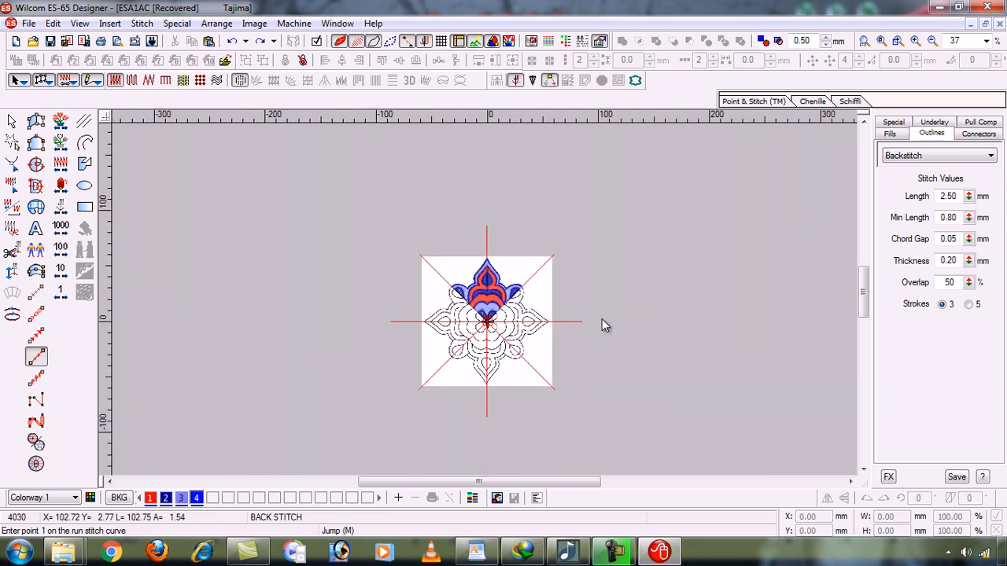
key("z")
key("z")
key("z")
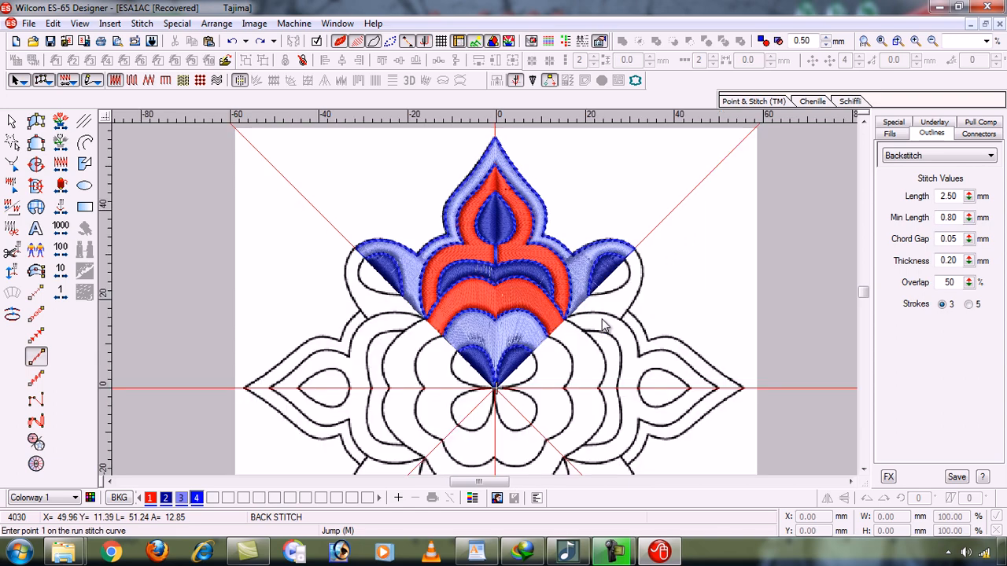
key("z")
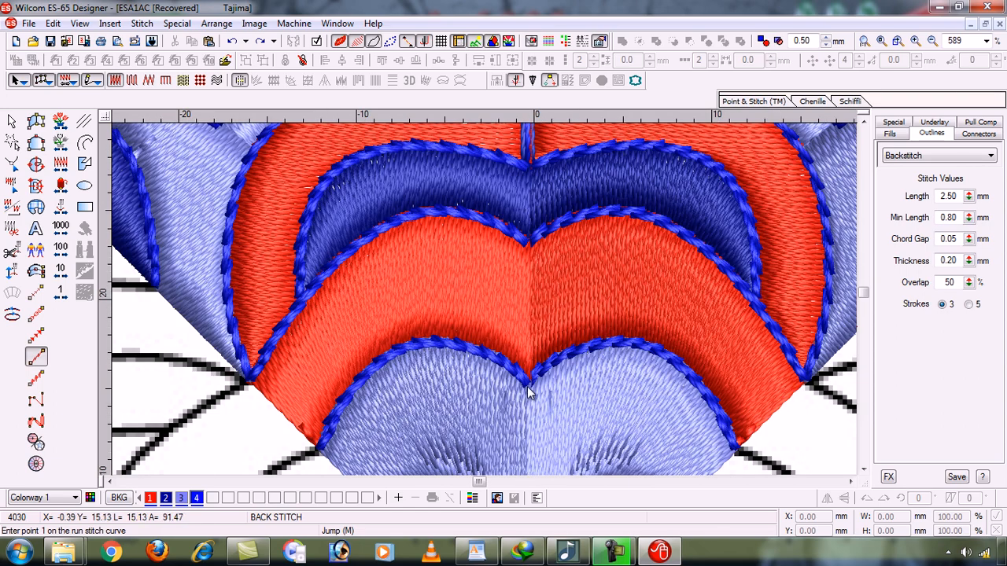
key("z")
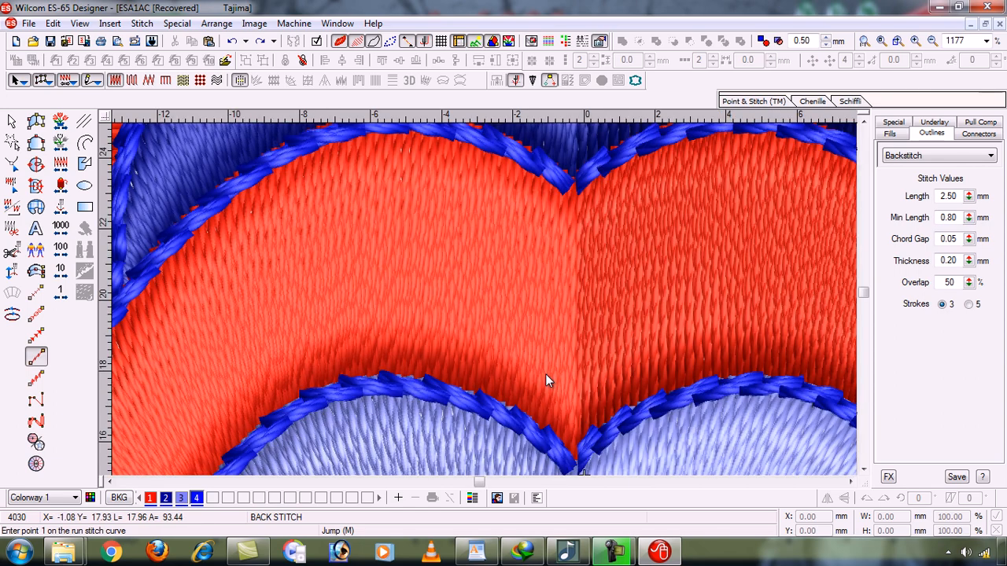
key("shift+z")
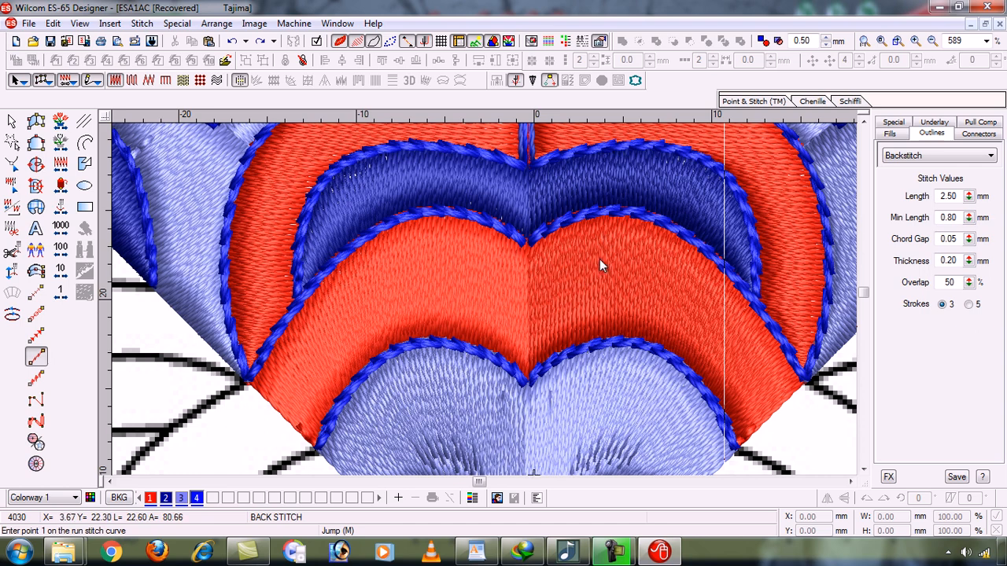
key("shift+z")
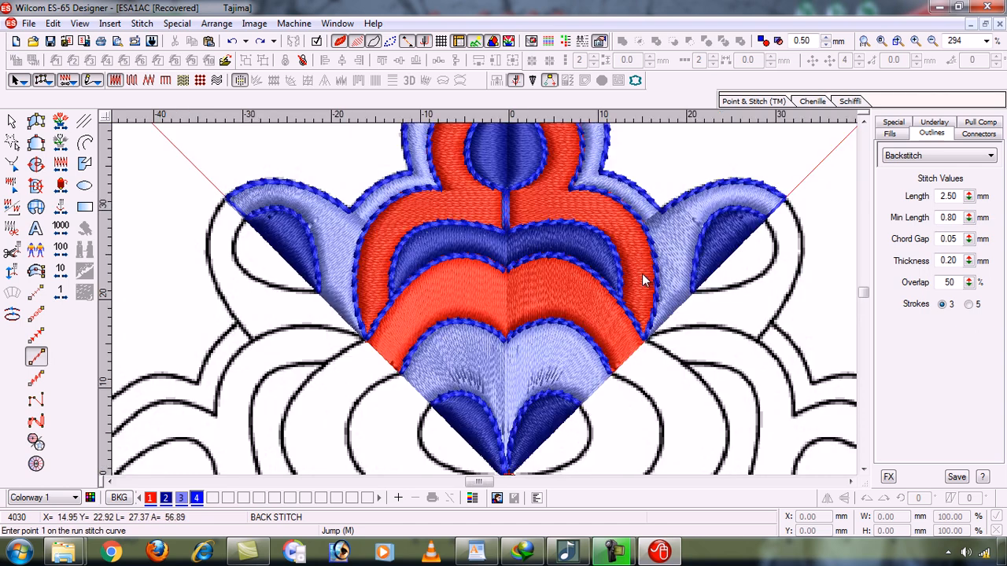
key("shift+z")
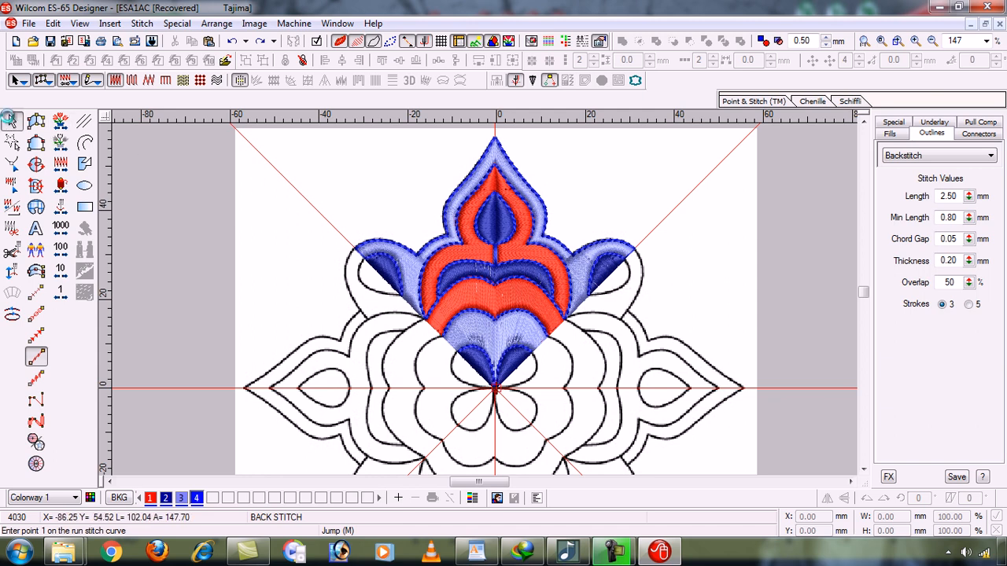
Step: Duplicate both halves of the digitized upper motif together and mirror the copy vertically
left_click(11, 118)
left_click(457, 256)
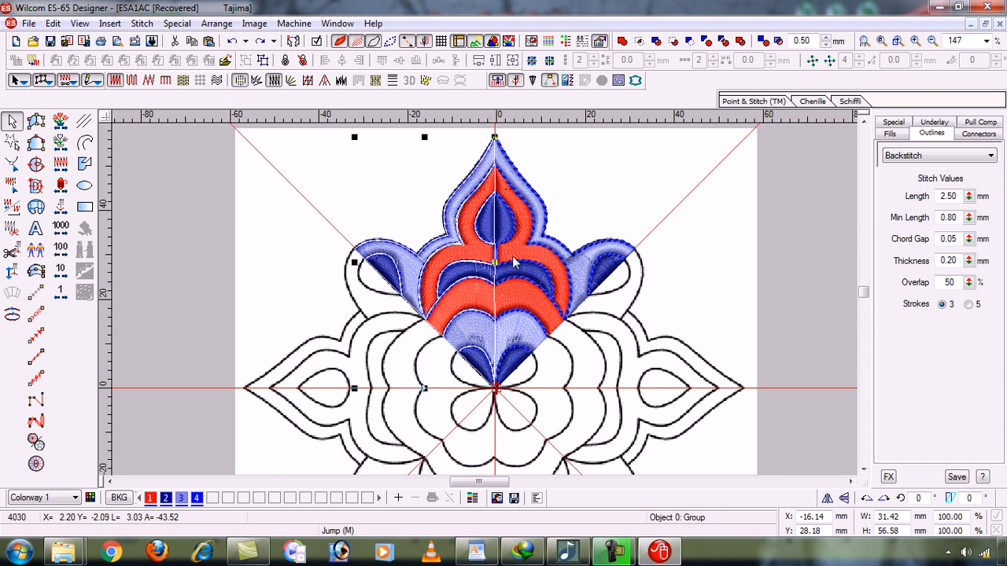
left_click(535, 268, "ctrl")
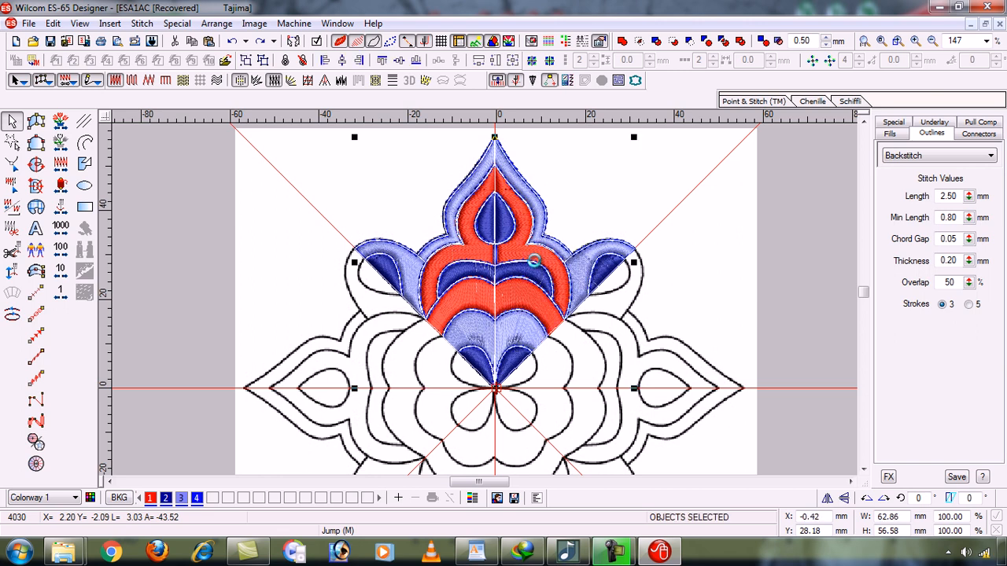
left_click(842, 500)
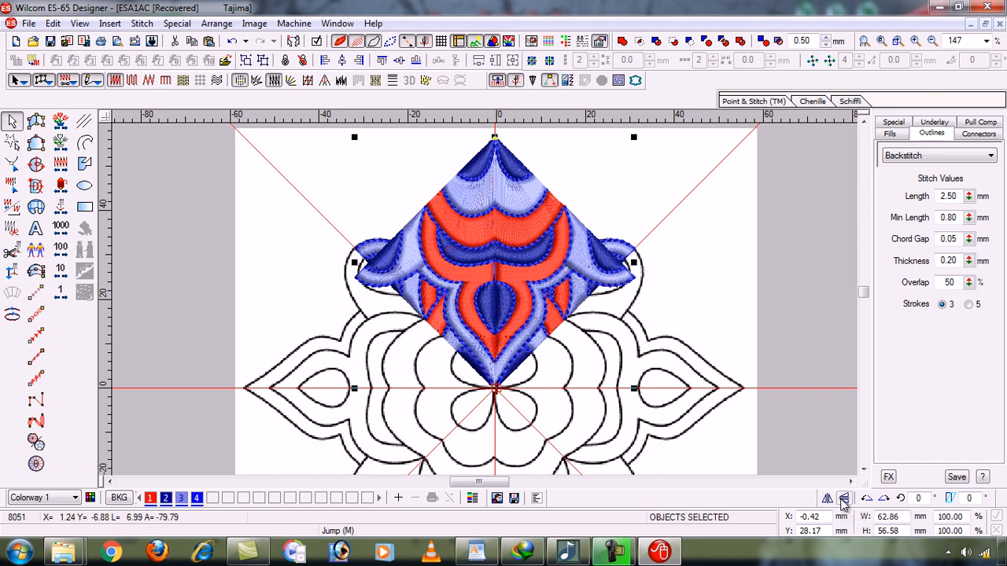
Step: Set the flipped copy's Y position to -28.17 mm, placing it over the lower part of the artwork, and deselect it
key("shift+z")
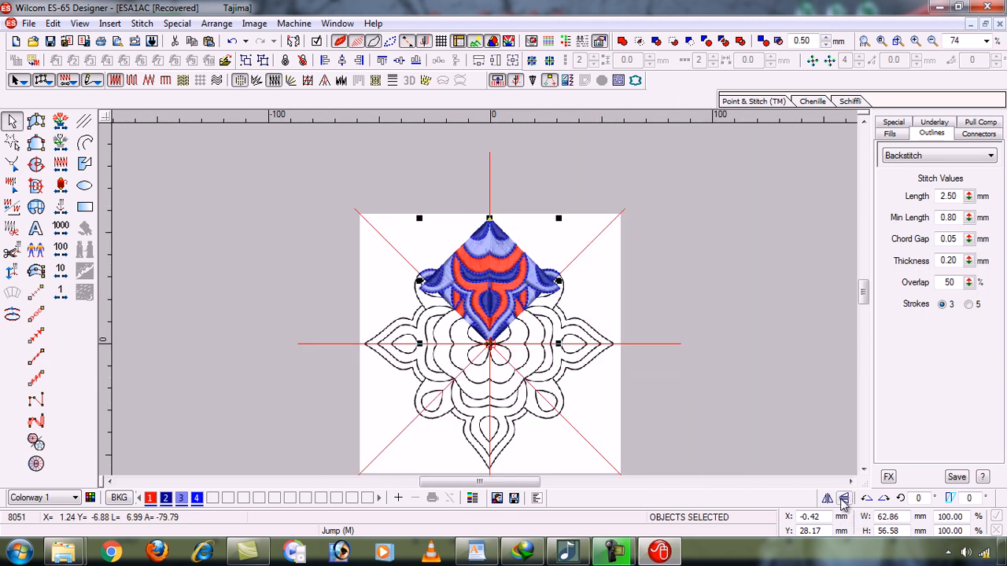
left_click(862, 469)
left_click(862, 469)
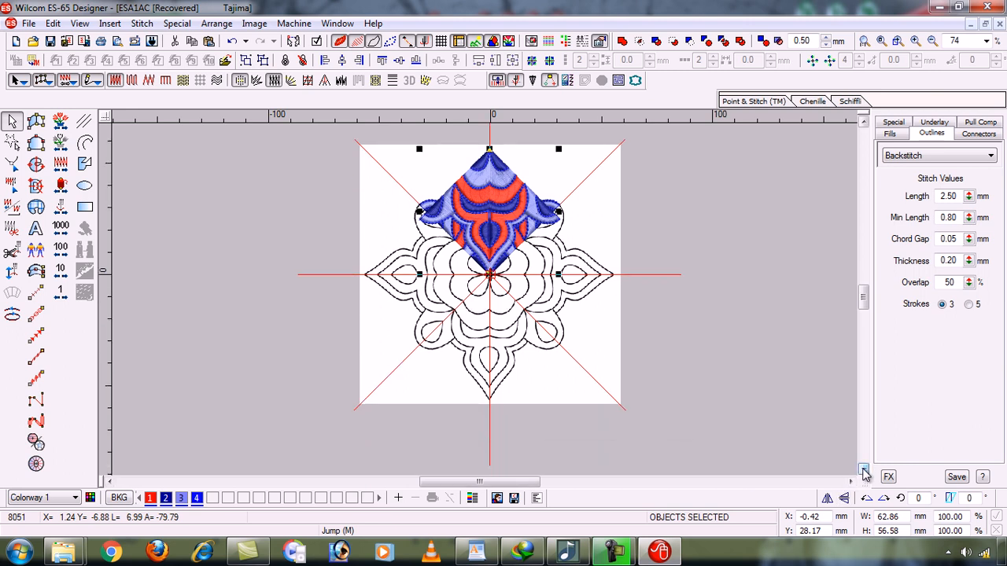
left_click(802, 531)
key("Delete")
key("Return")
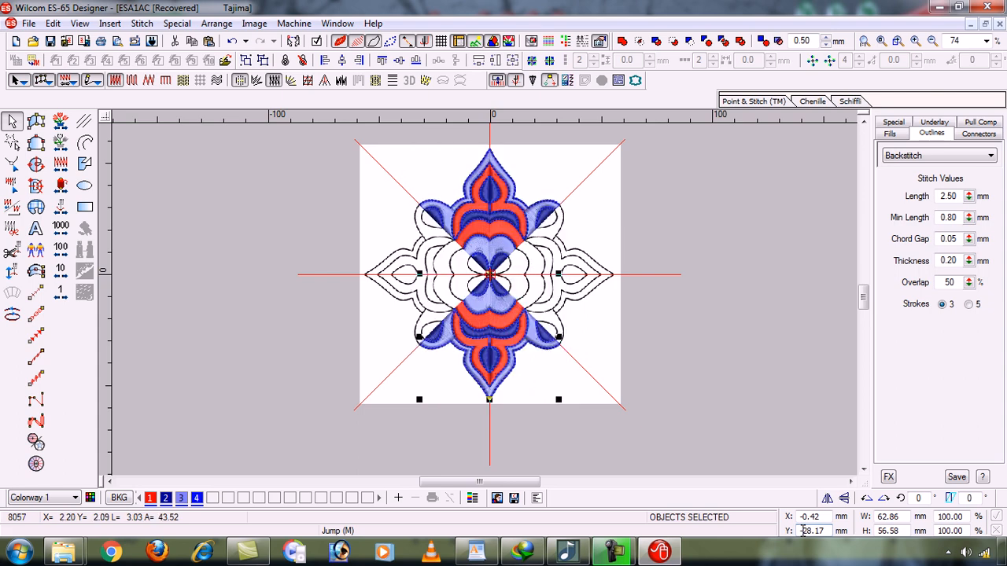
left_click(671, 373)
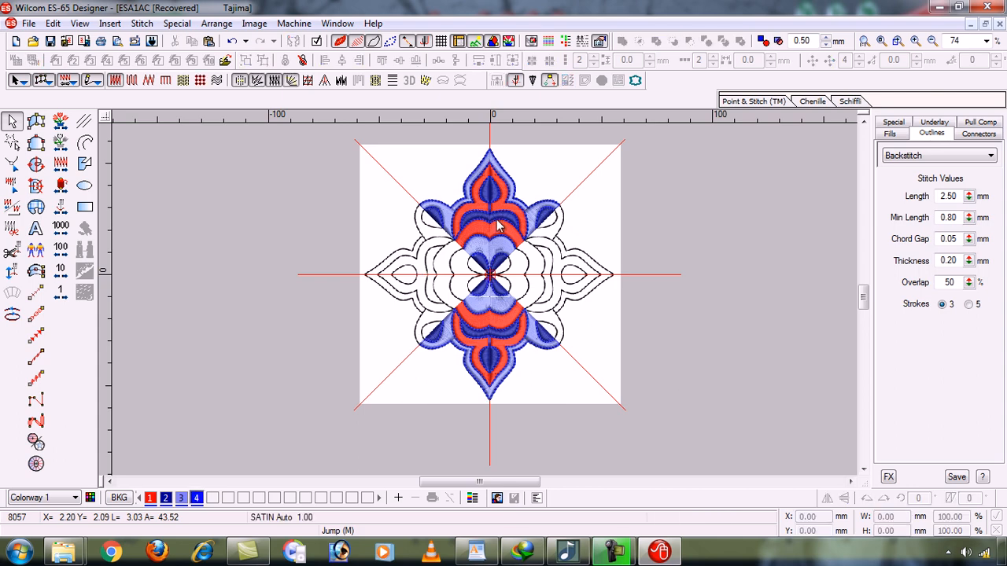
Step: Duplicate the upper and lower motifs together, rotate the copy by 90° to fill the two sides, and deselect it
left_click_drag(399, 135, 574, 412)
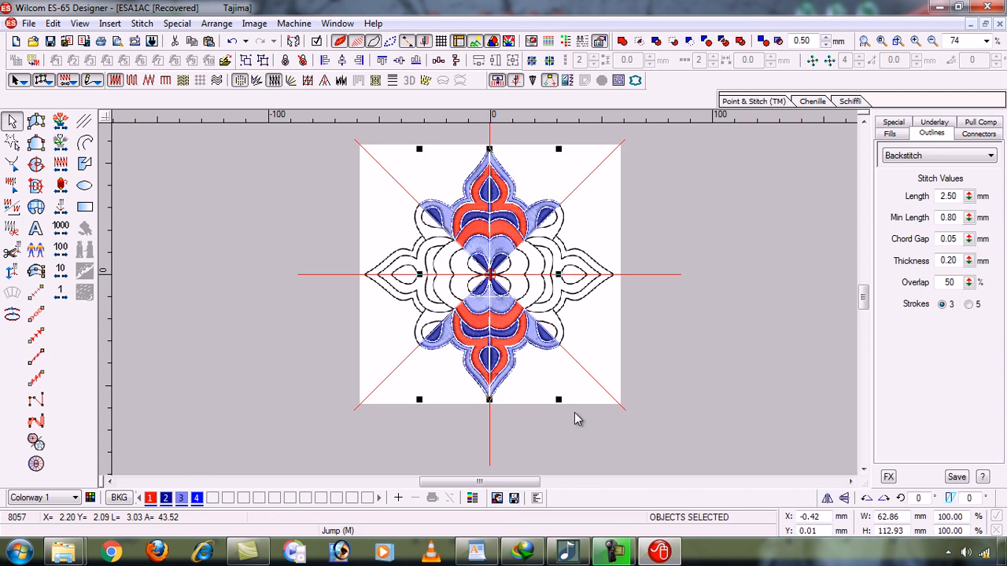
key("ctrl+d")
double_click(917, 499)
type("90")
key("Return")
left_click(809, 364)
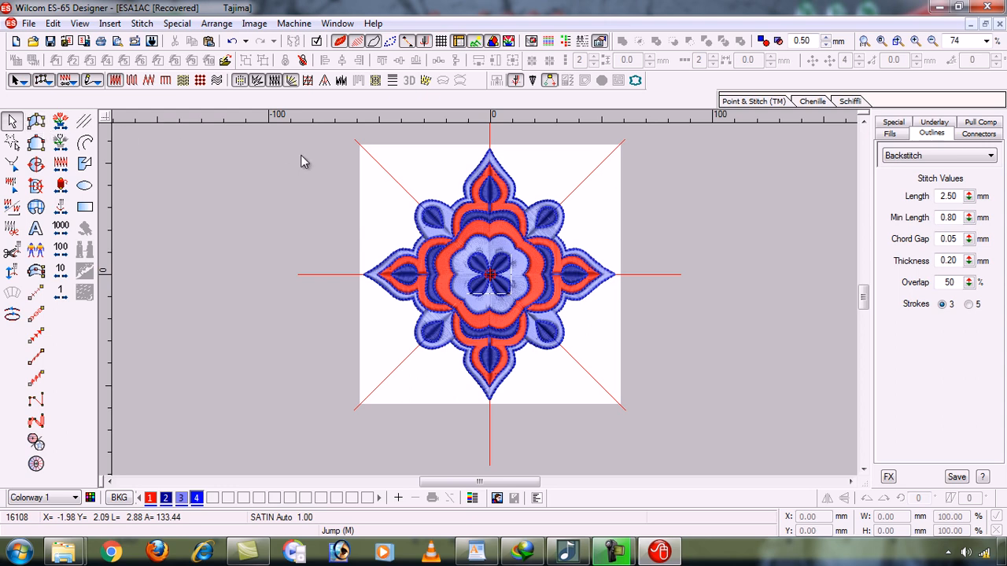
Step: Delete the two diagonal, the vertical and the horizontal red guide lines crossing the motif
left_click(399, 184)
key("Delete")
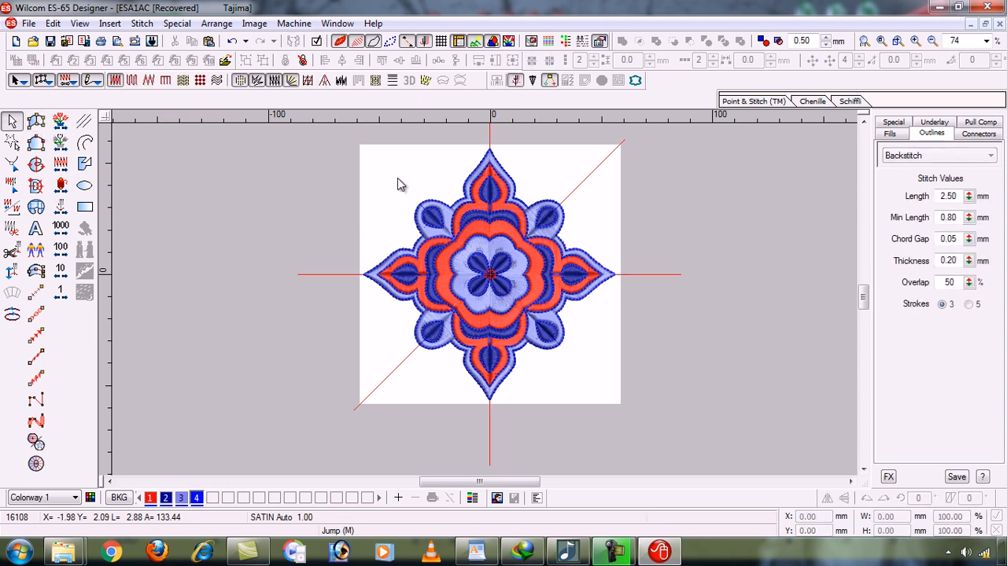
left_click(493, 142)
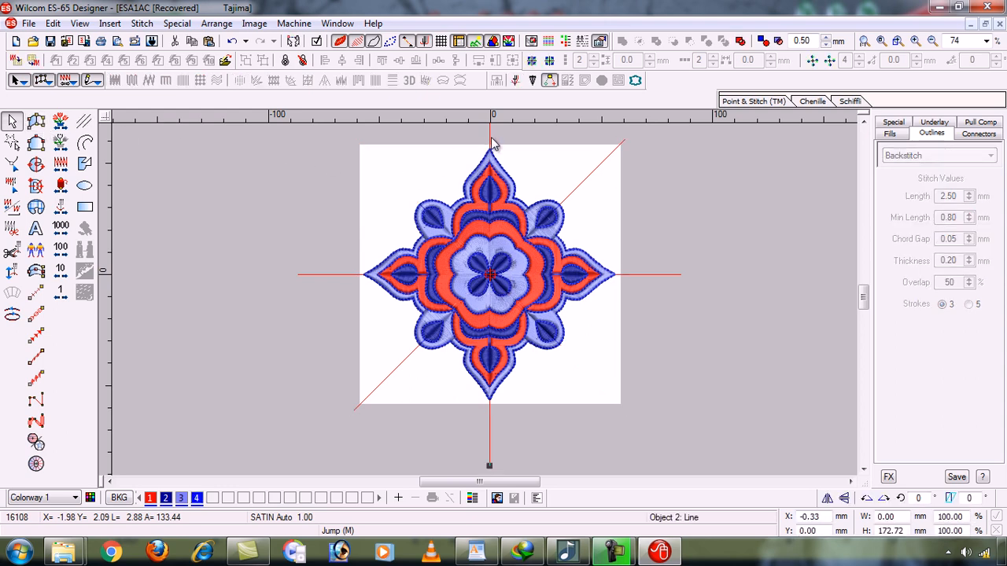
key("Delete")
left_click(601, 168)
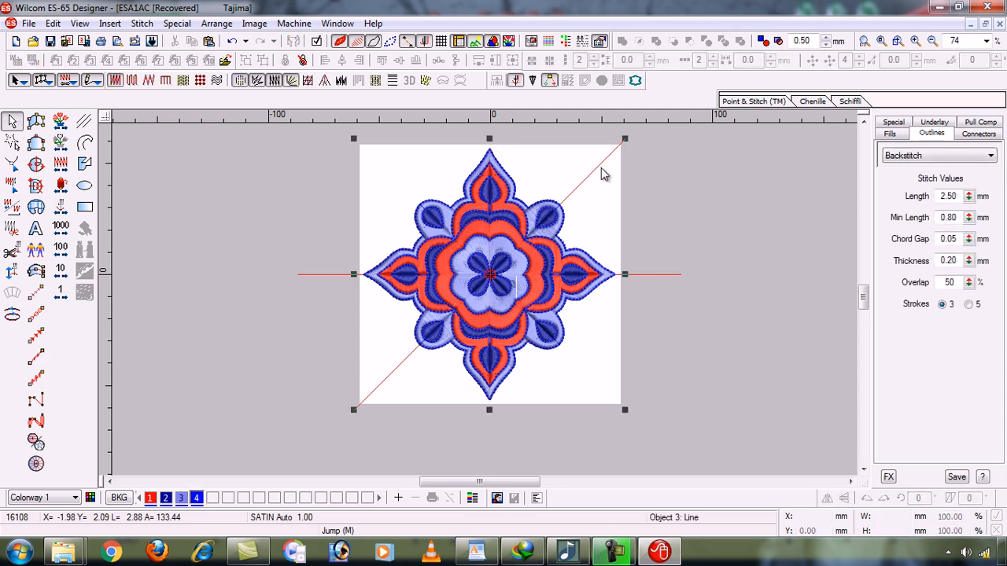
key("Delete")
left_click(660, 274)
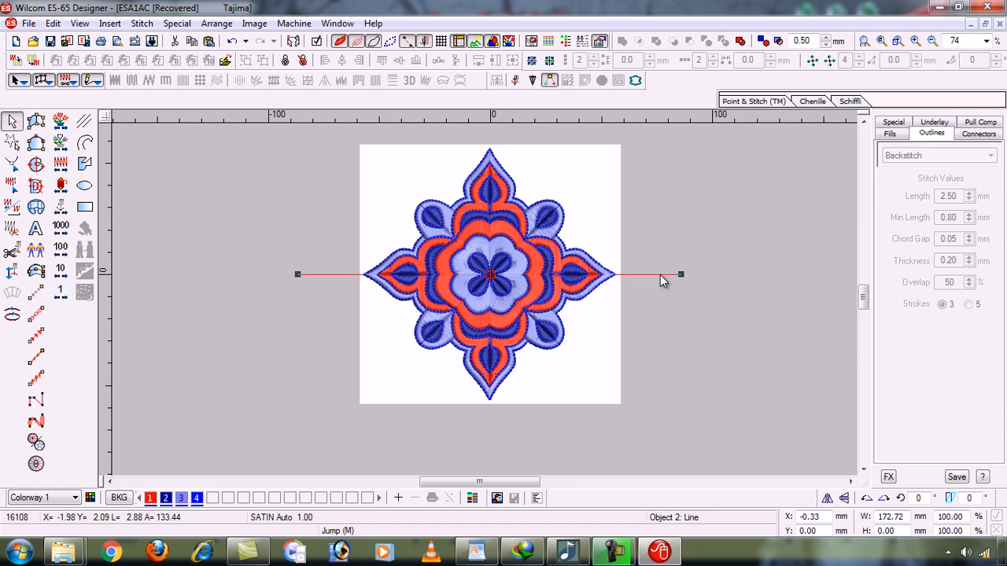
key("Delete")
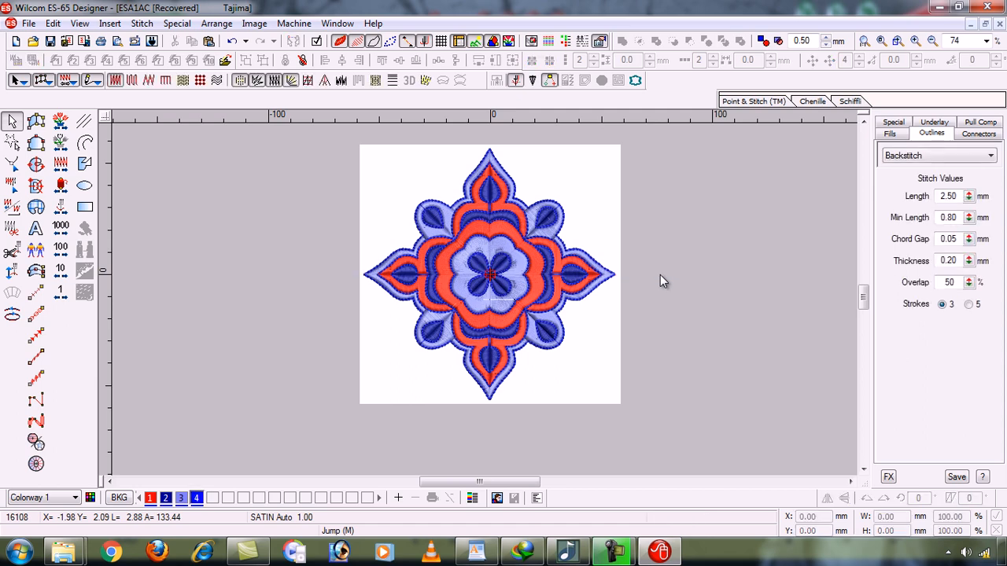
key("b")
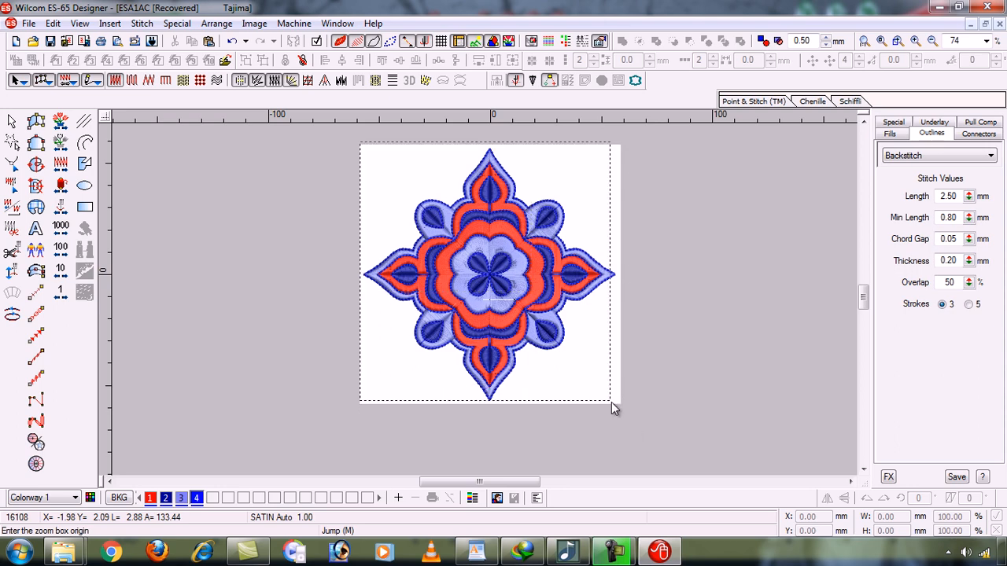
left_click(619, 404)
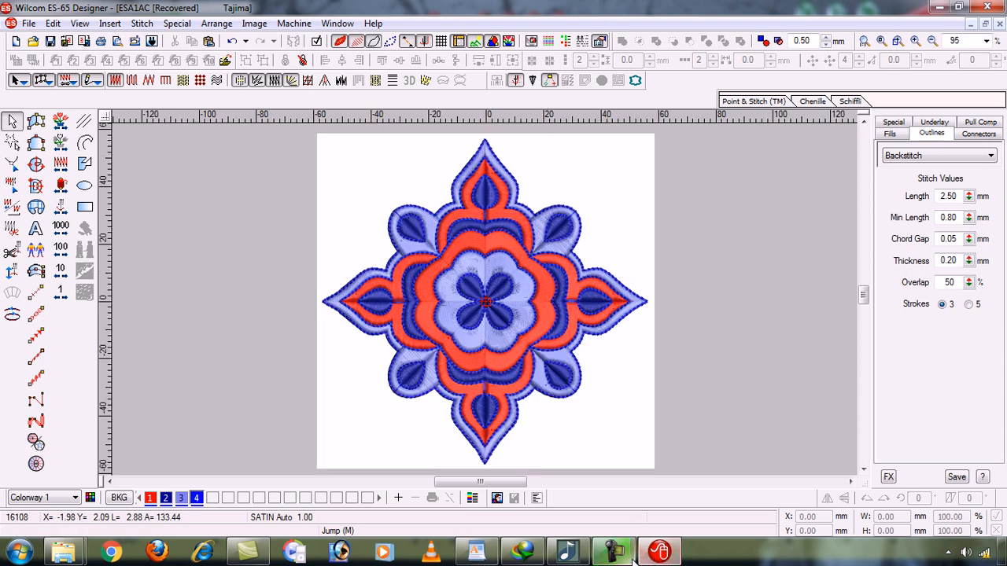
left_click(625, 553)
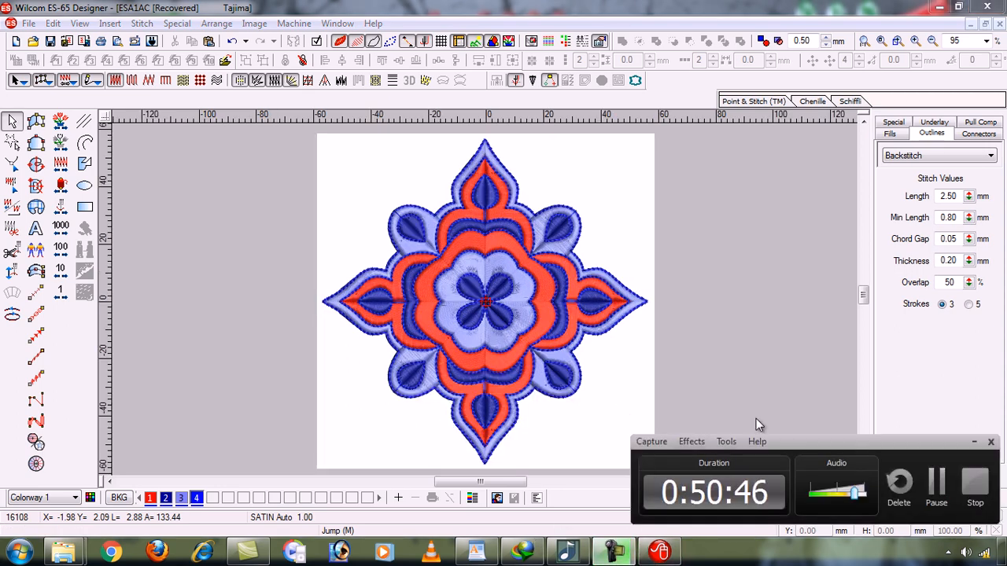
left_click(977, 443)
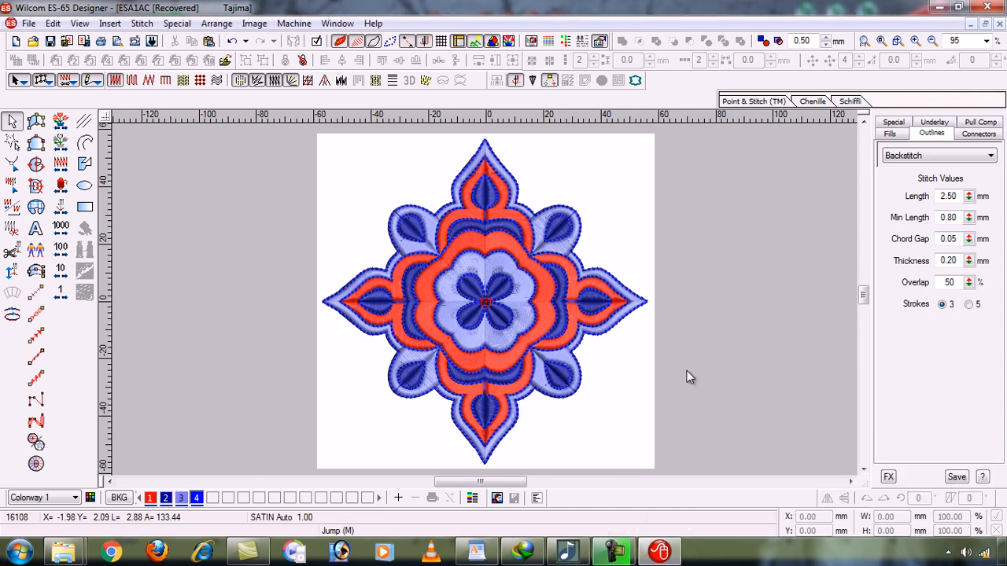
Step: Hide the stitches to check the artwork beneath, turn off the object outlines, and restore the realistic stitch display
key("t")
key("t")
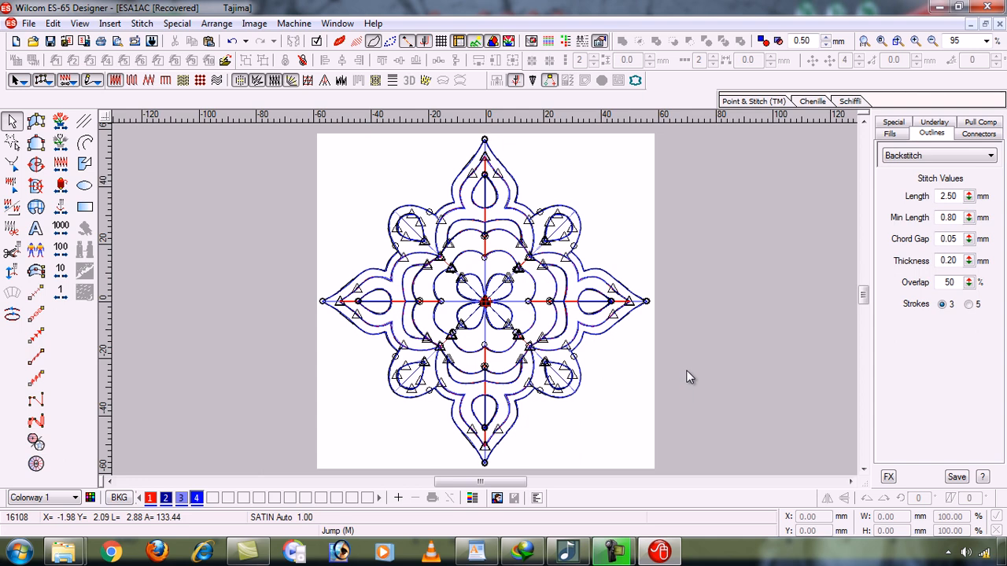
left_click(373, 41)
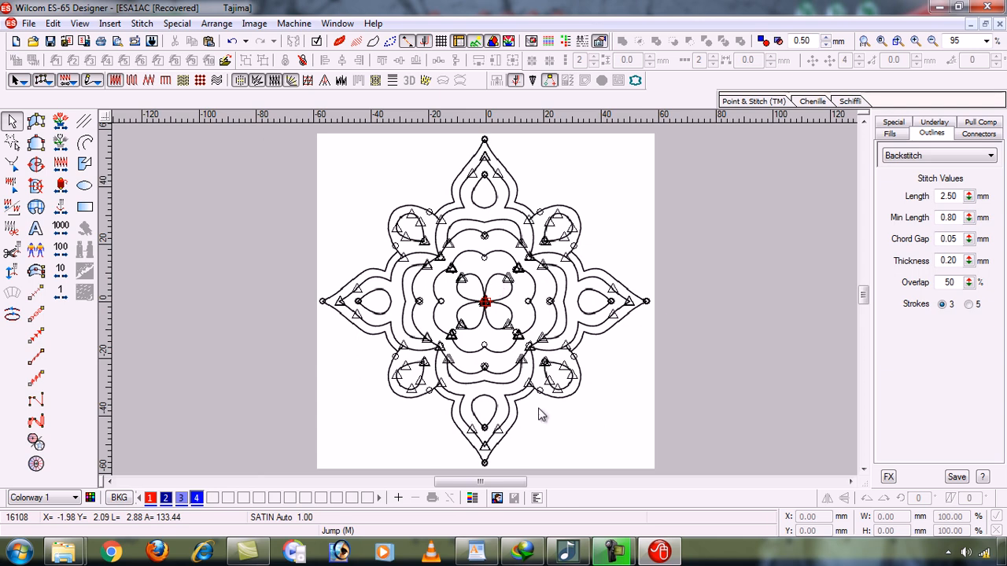
key("t")
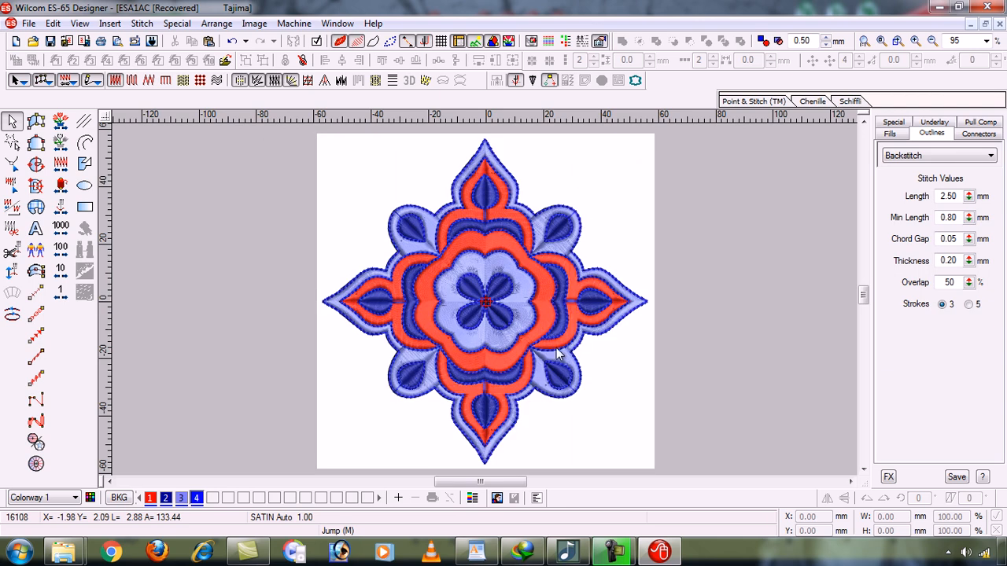
Step: Group all the embroidery objects and move the group beside the artwork, to about X 125 mm, Y 2 mm
key("ctrl+a")
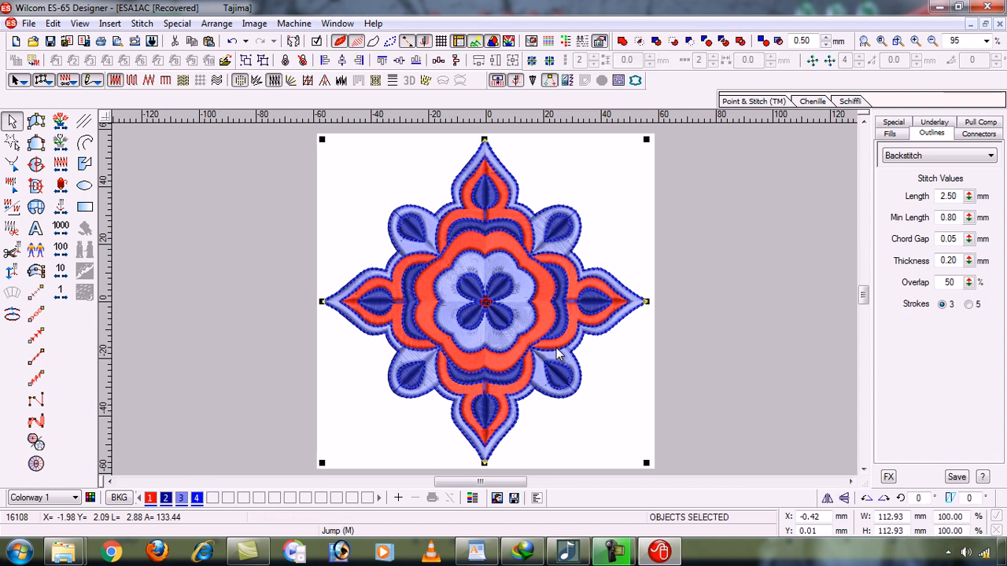
left_click(199, 170)
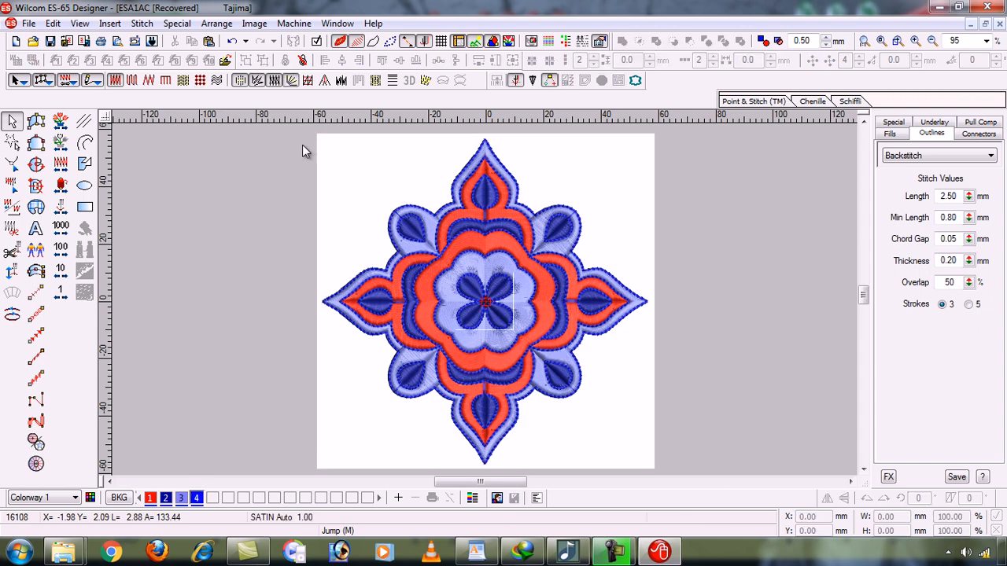
key("ctrl+a")
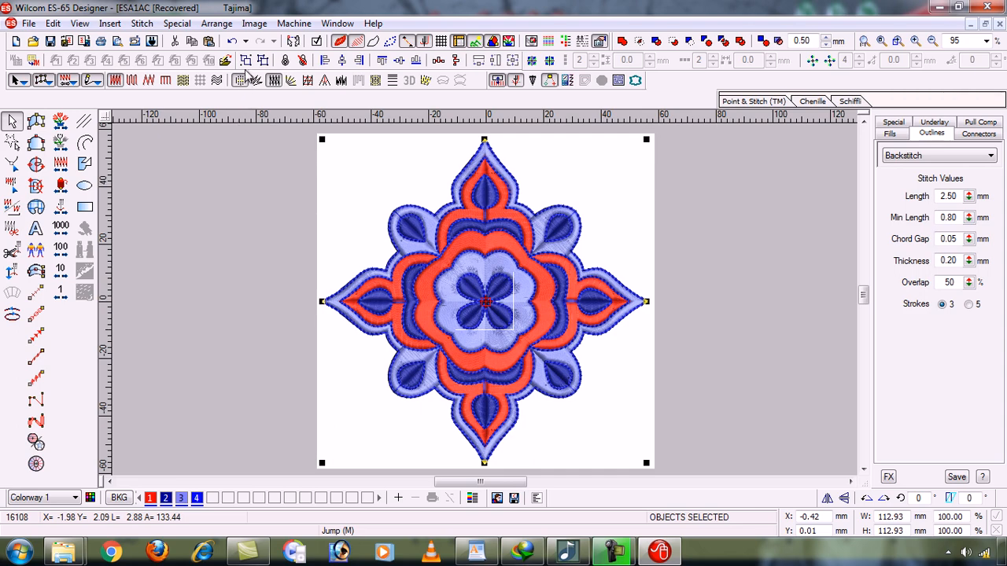
left_click(246, 61)
left_click_drag(475, 272, 638, 291)
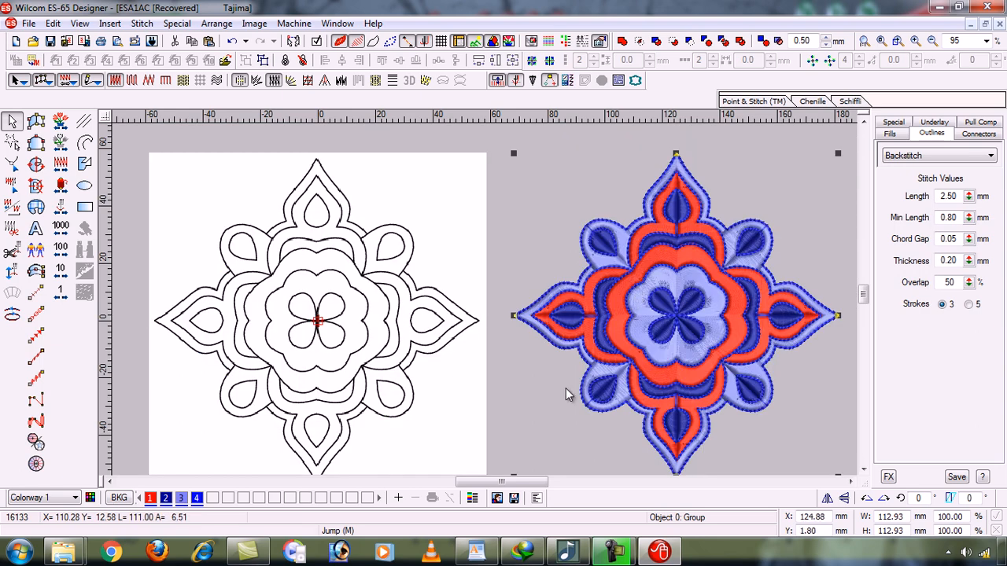
Step: Hide the rulers and deselect the grouped motif, with the artwork and embroidery fitted together in view
key("0")
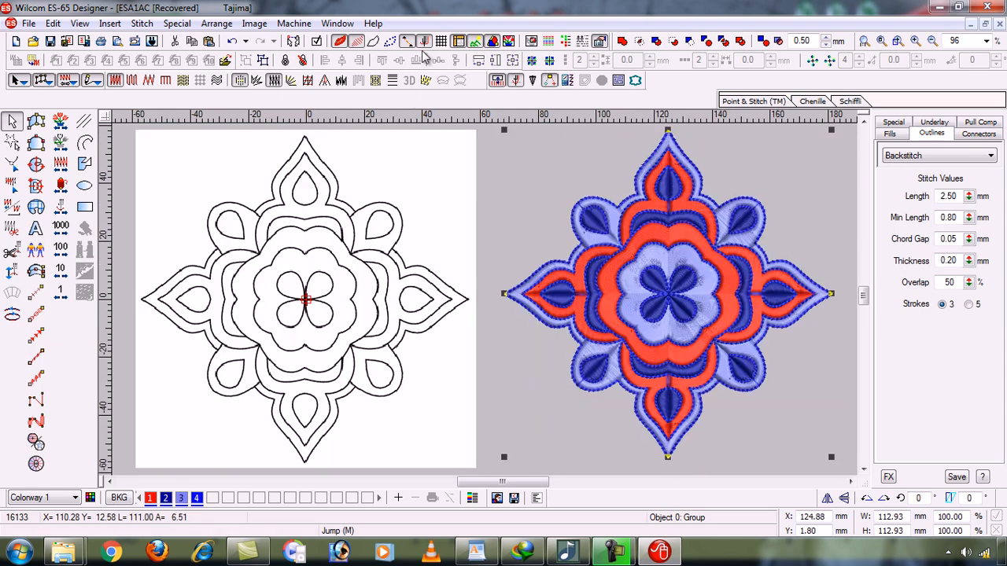
left_click(461, 43)
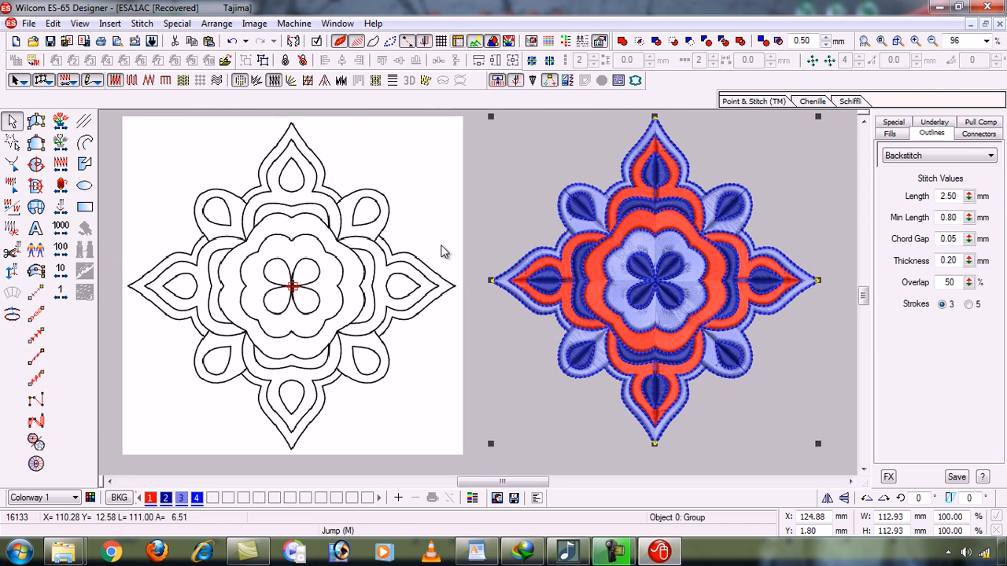
left_click(454, 470)
key("0")
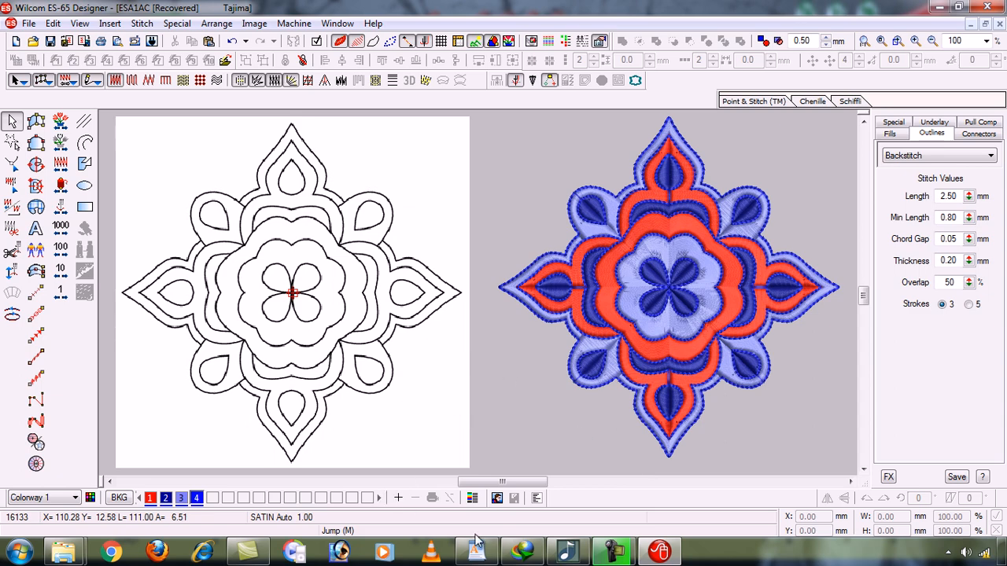
Step: Switch to the Wilcom document in WordPad to view the list of lesson topics
left_click(493, 557)
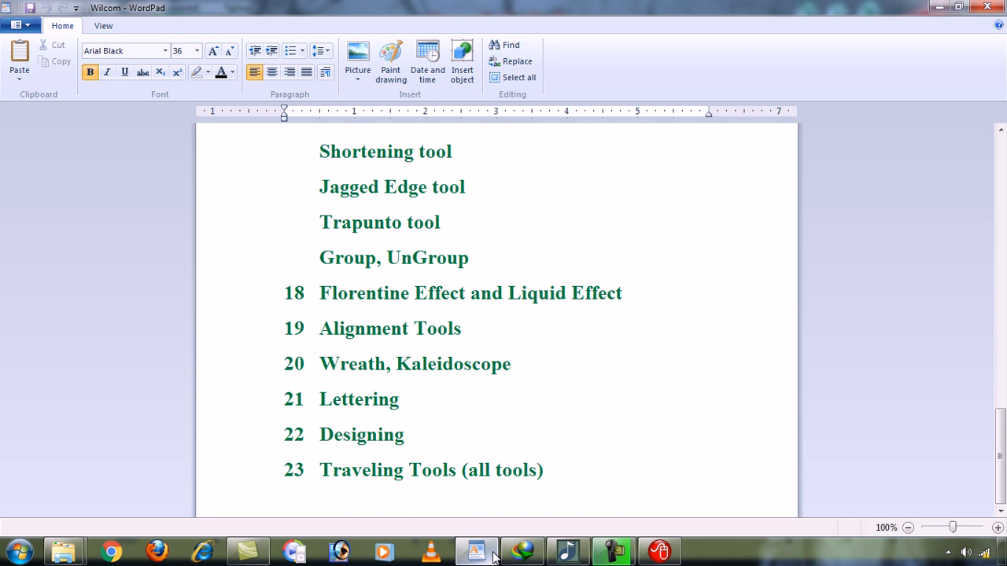